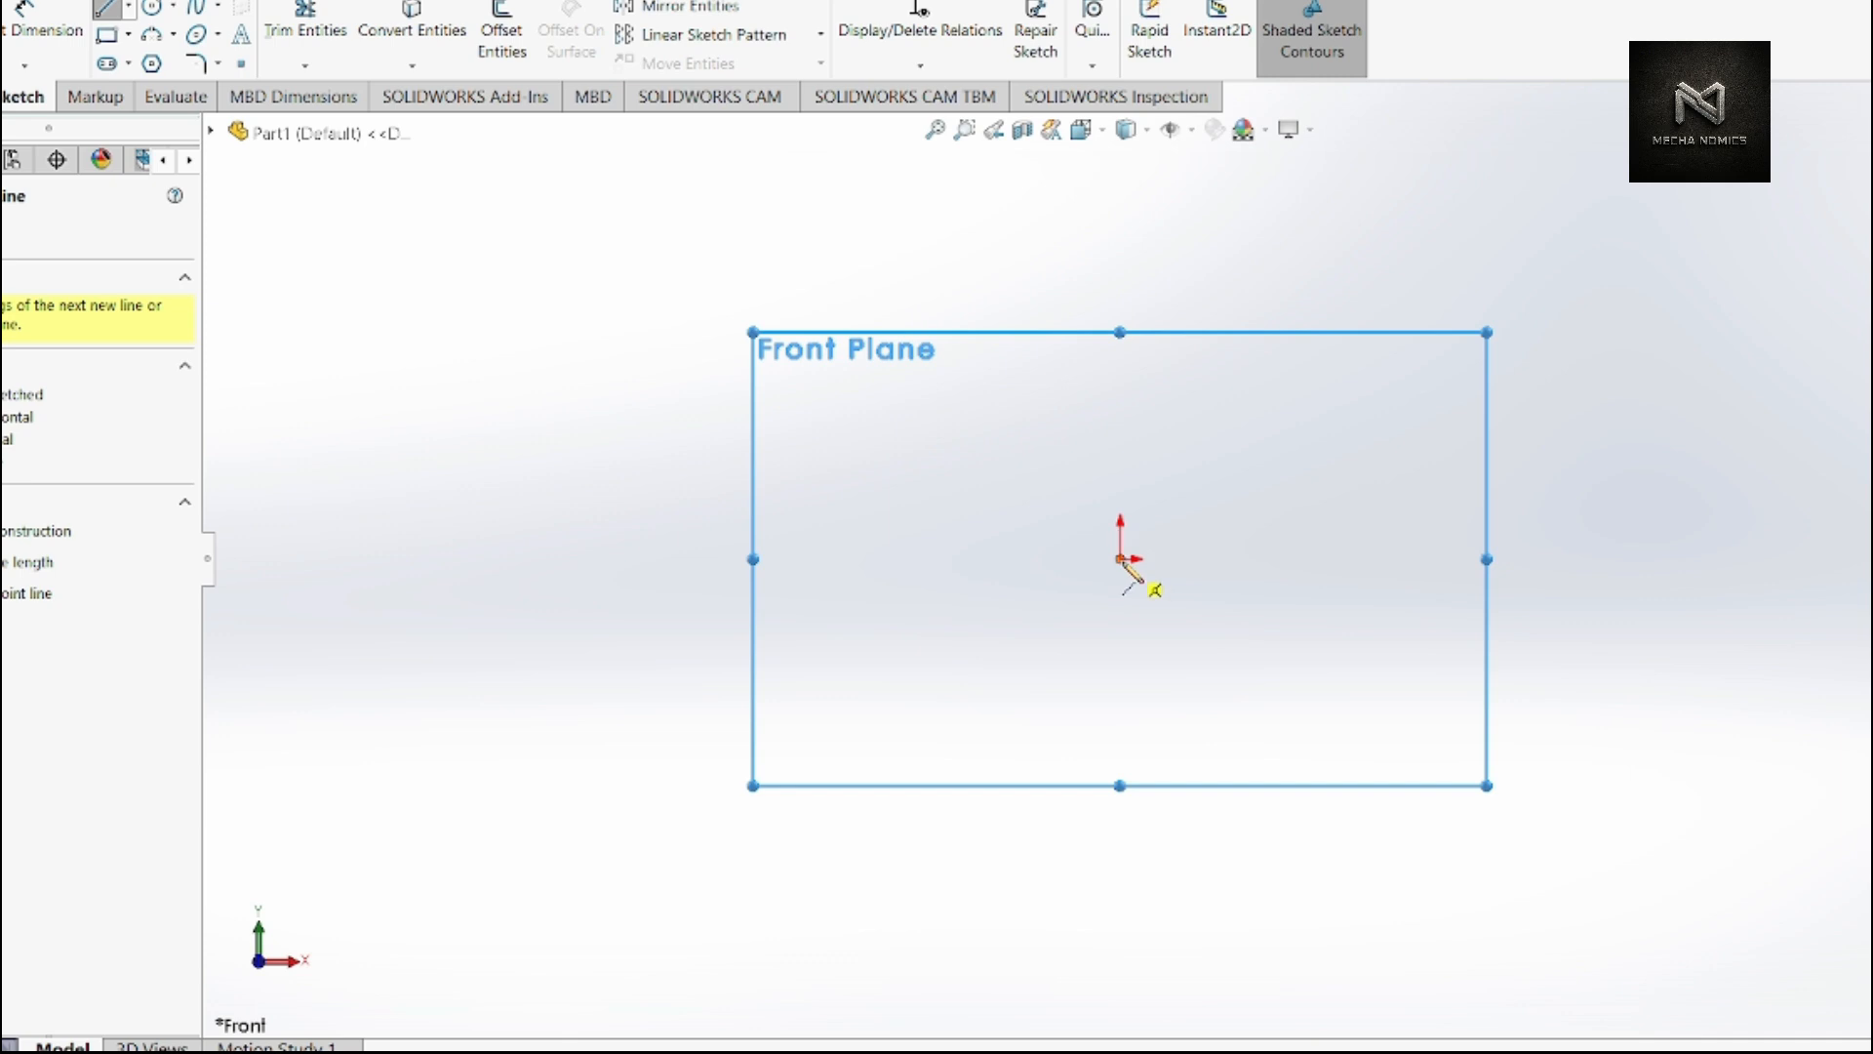
- Sketch a vertical centerline about 93 mm long upward from the origin on the Front Plane
{"action": "left_click", "coordinate": [1120, 559]}
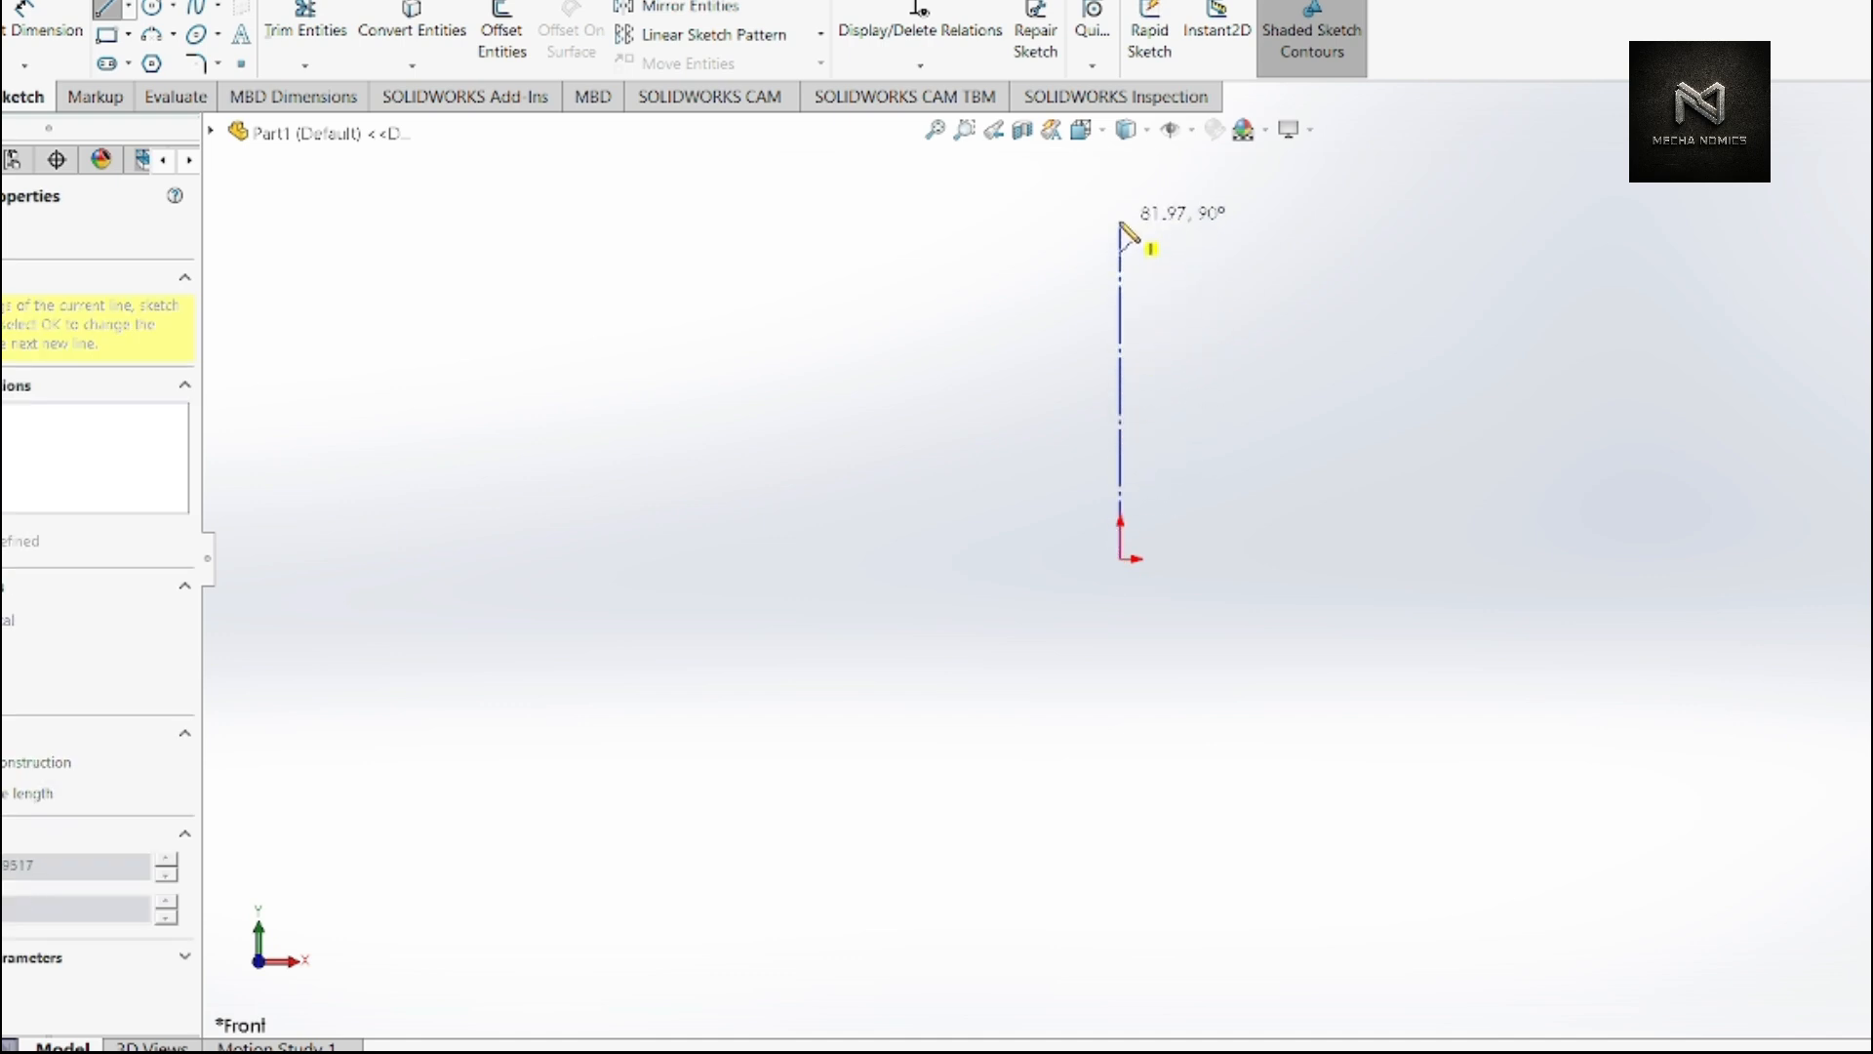
{"action": "left_click", "coordinate": [1120, 177]}
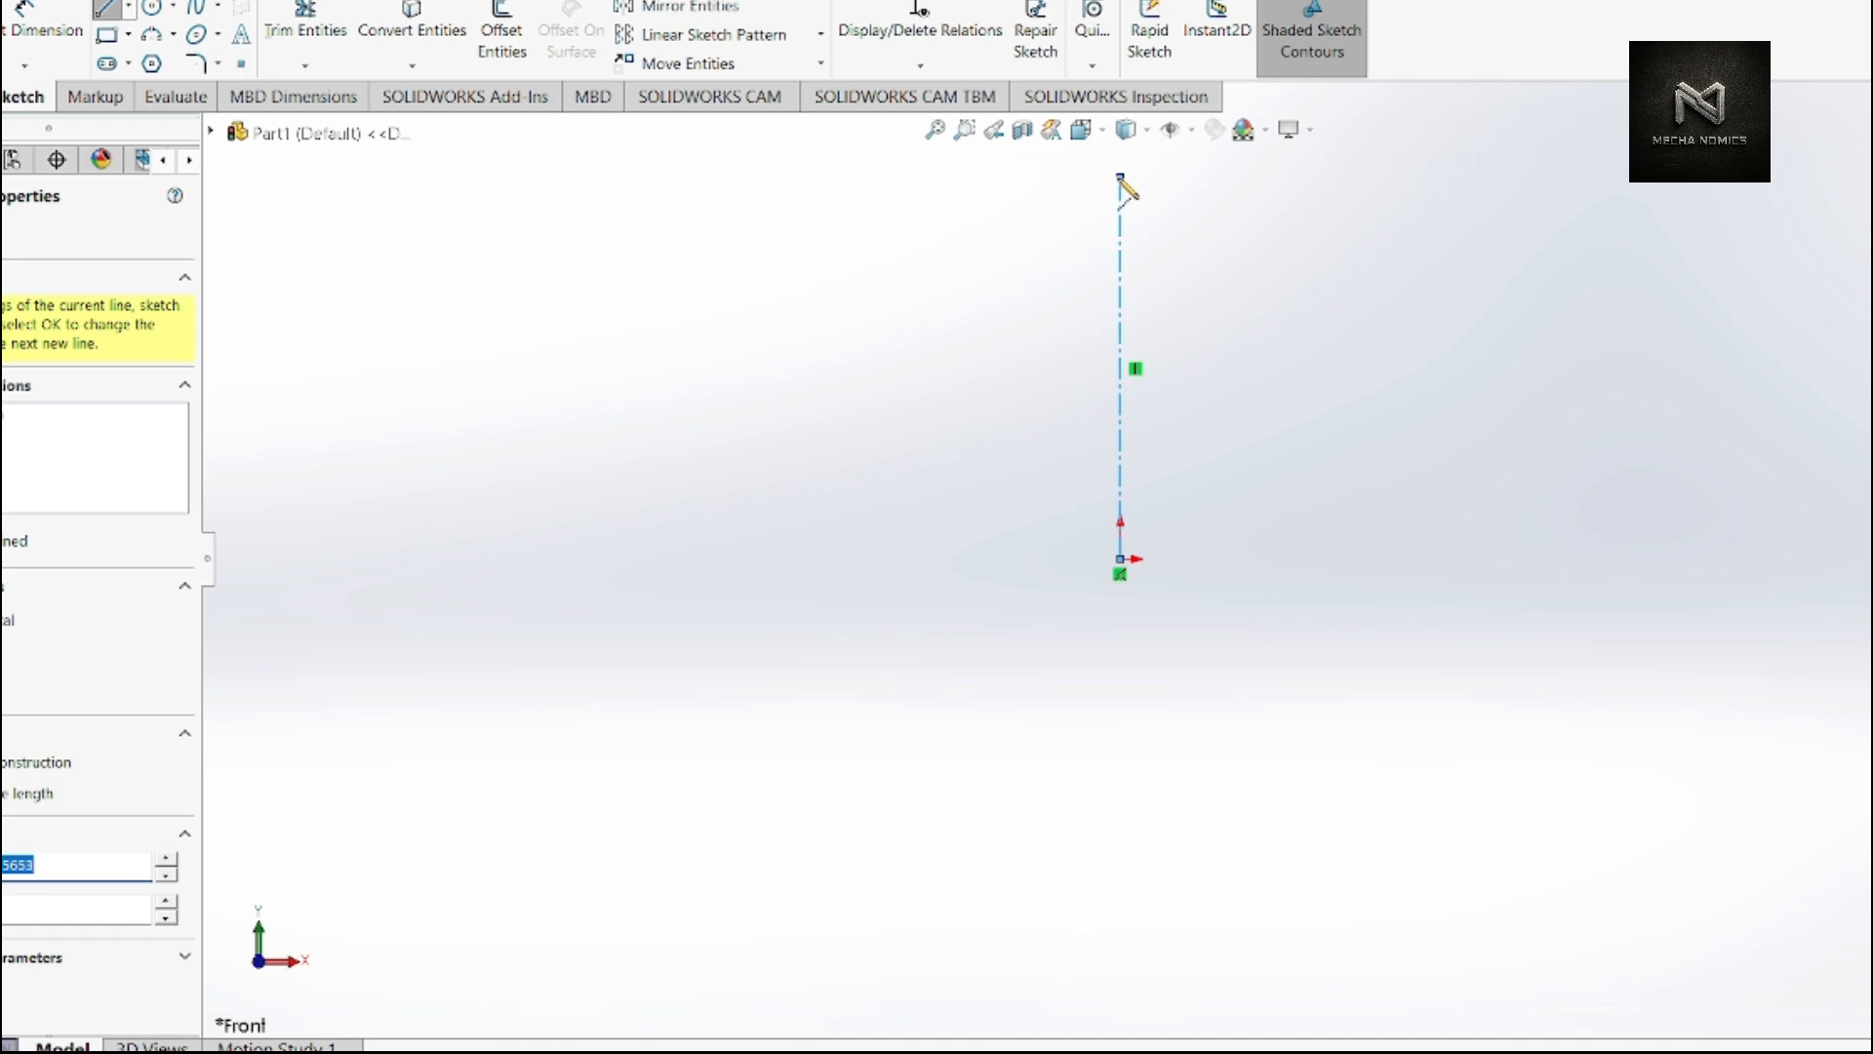
{"action": "key", "text": "Escape"}
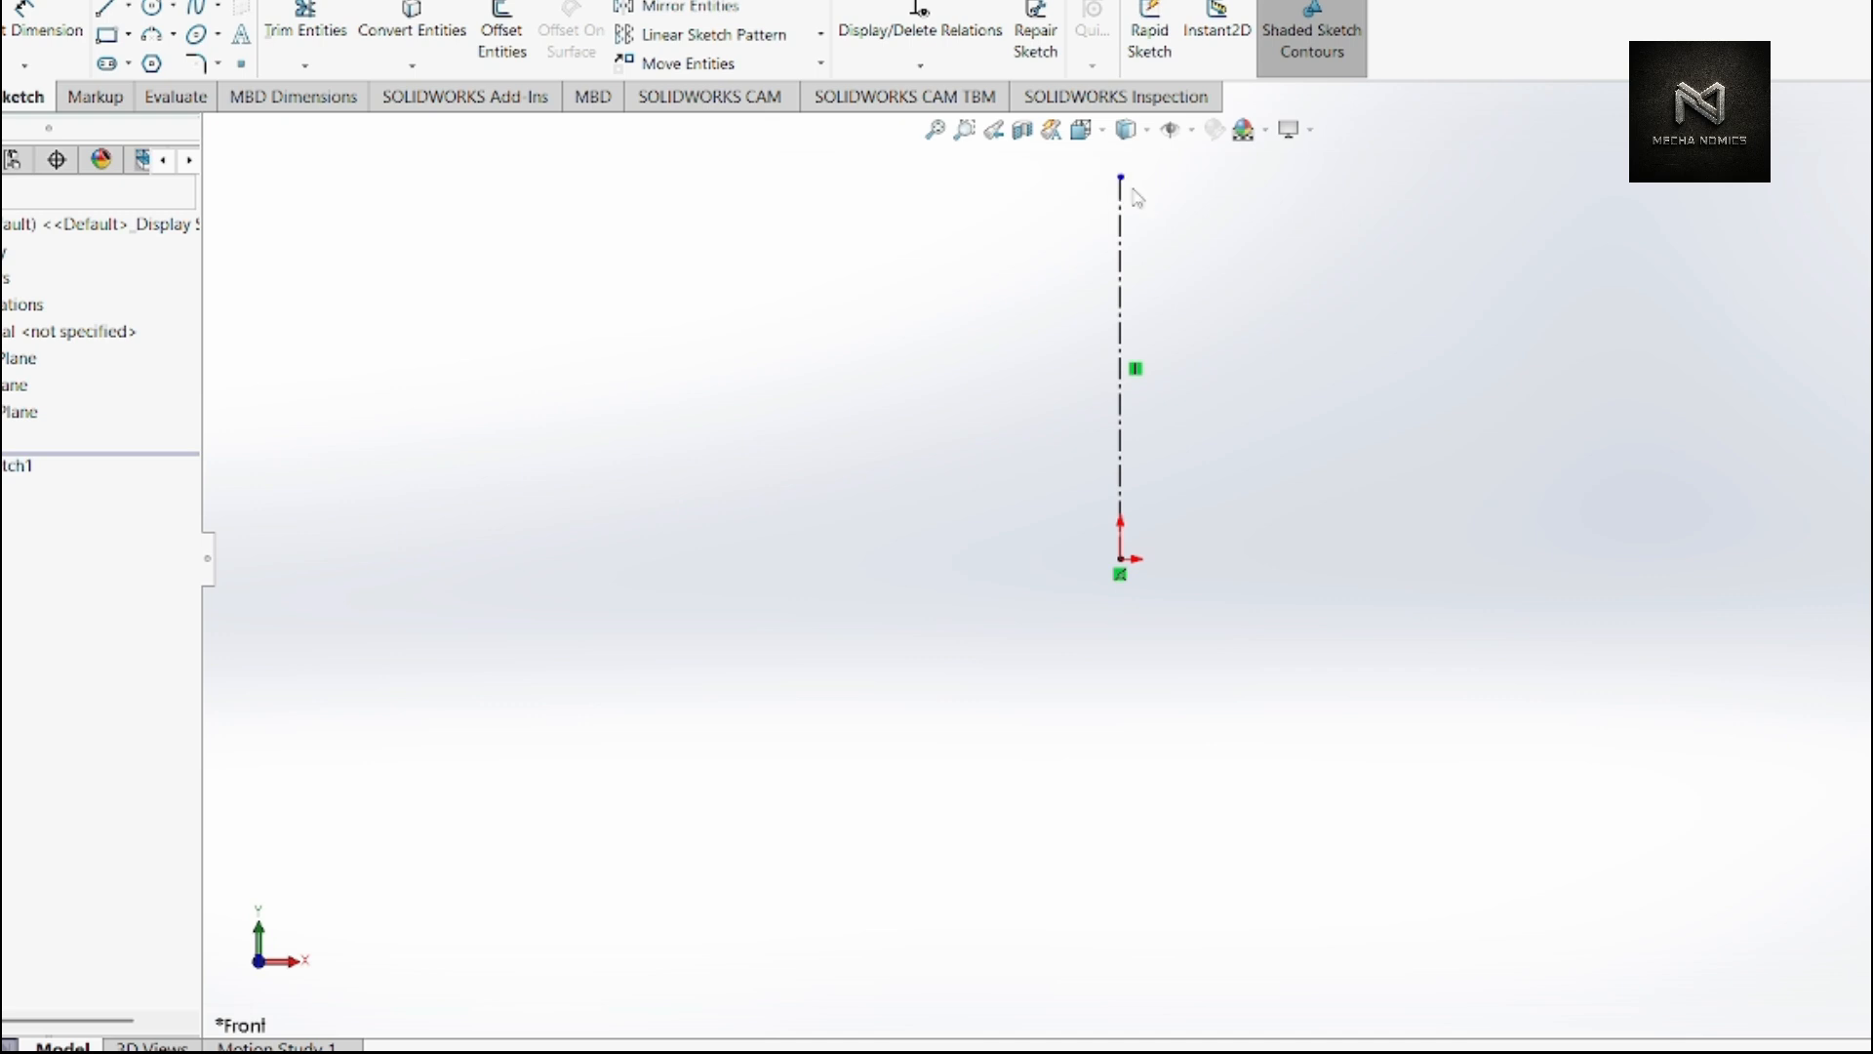
- Dimension the vertical centerline's length with the equation =250/2
{"action": "left_click", "coordinate": [24, 29]}
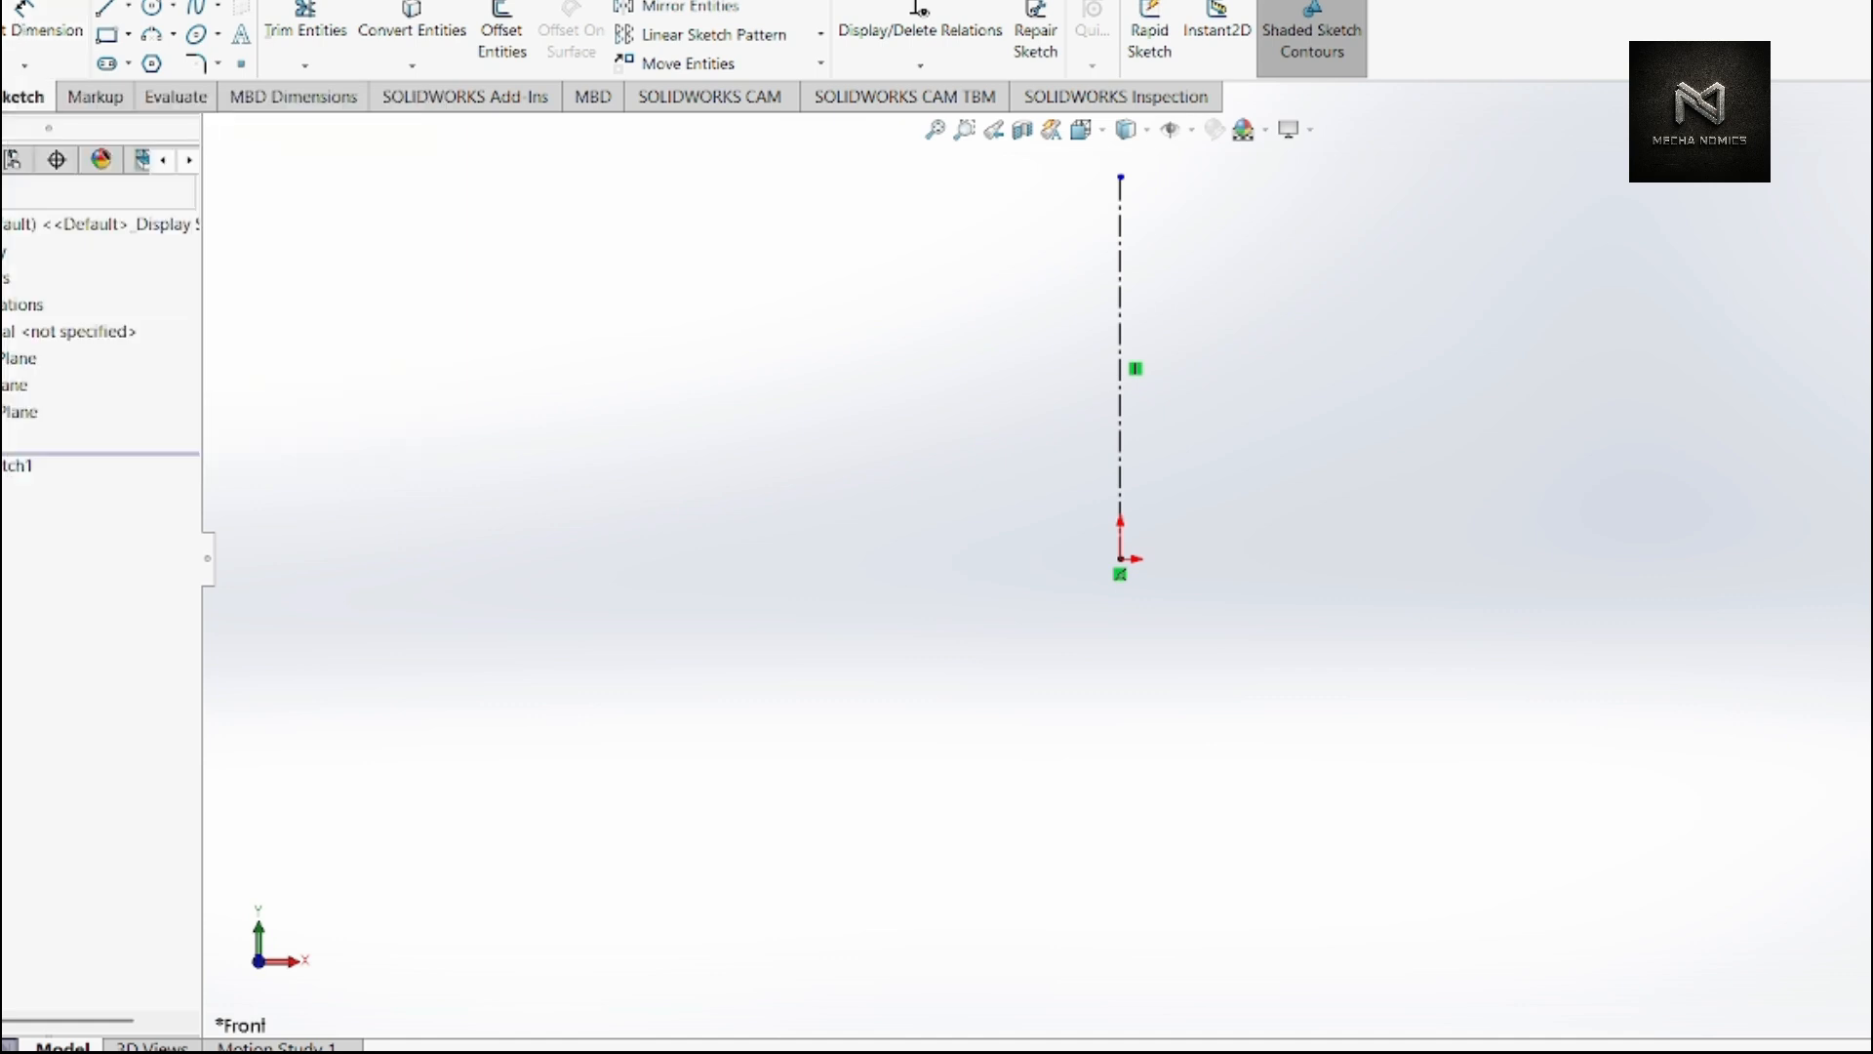
{"action": "left_click", "coordinate": [1121, 386]}
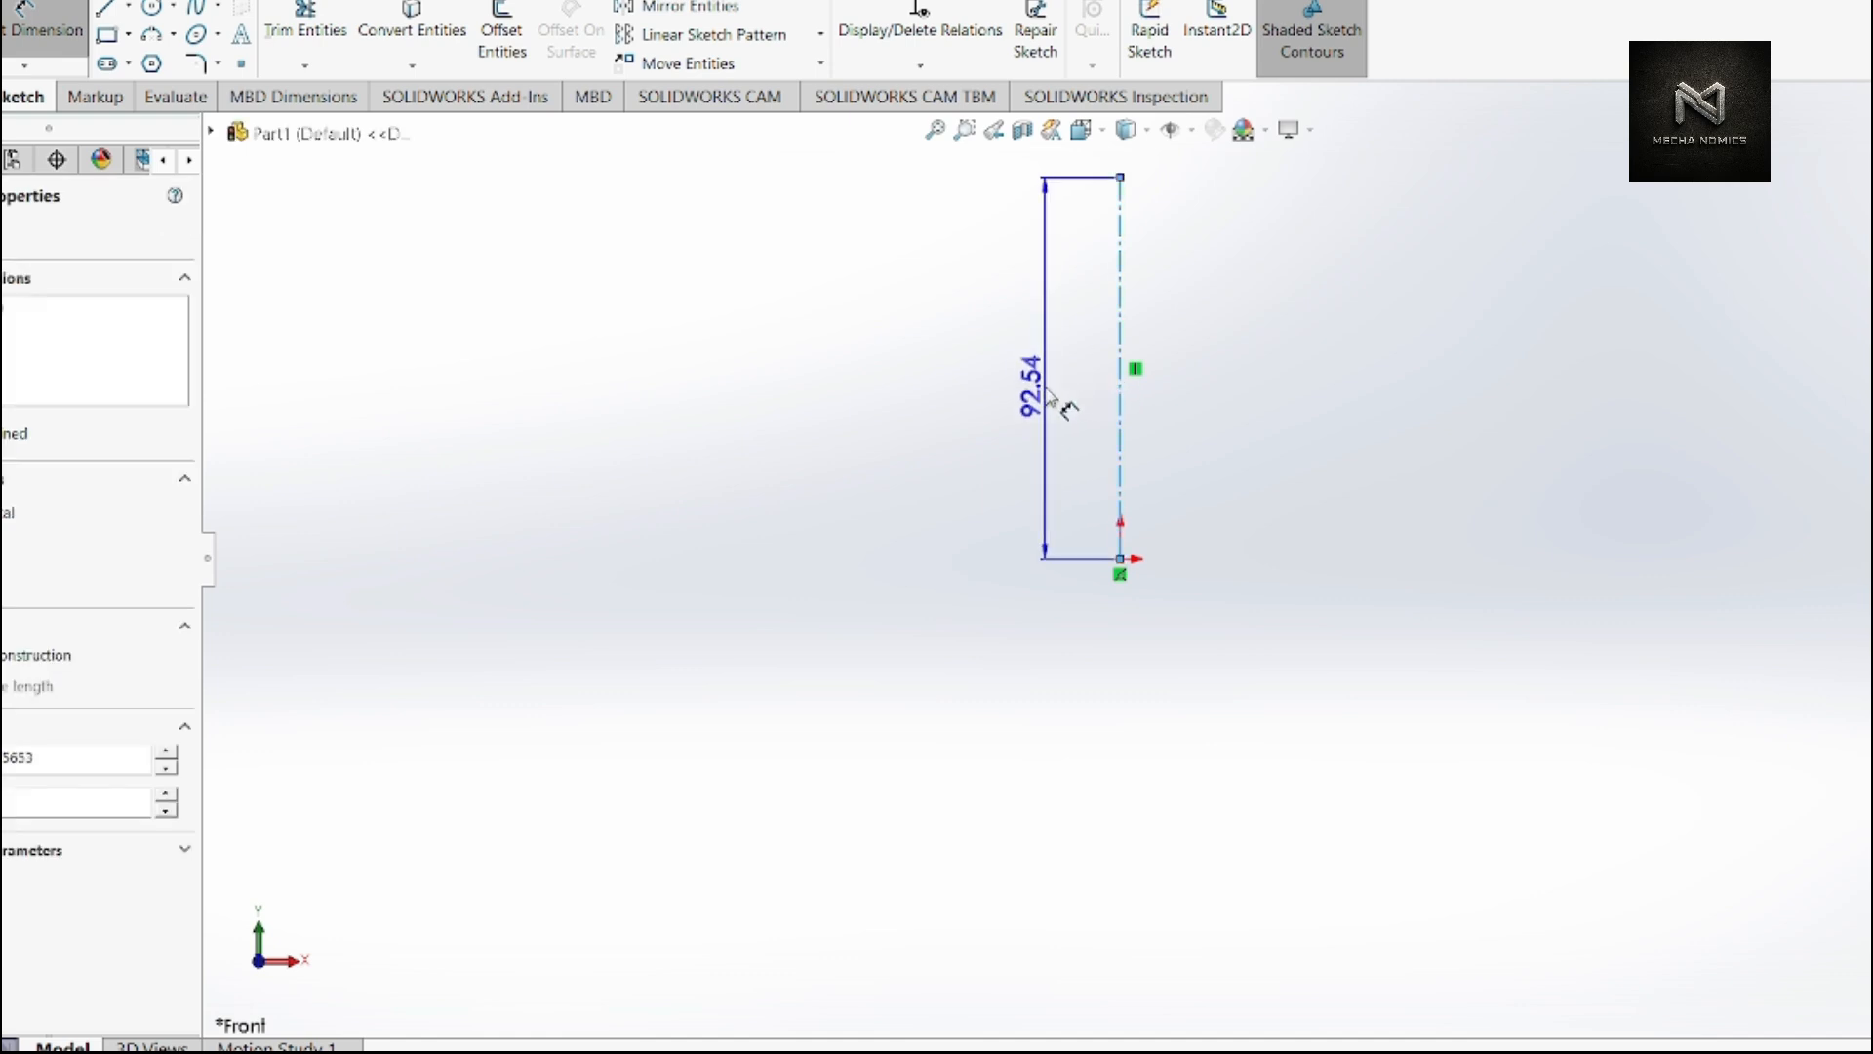
{"action": "left_click", "coordinate": [1049, 389]}
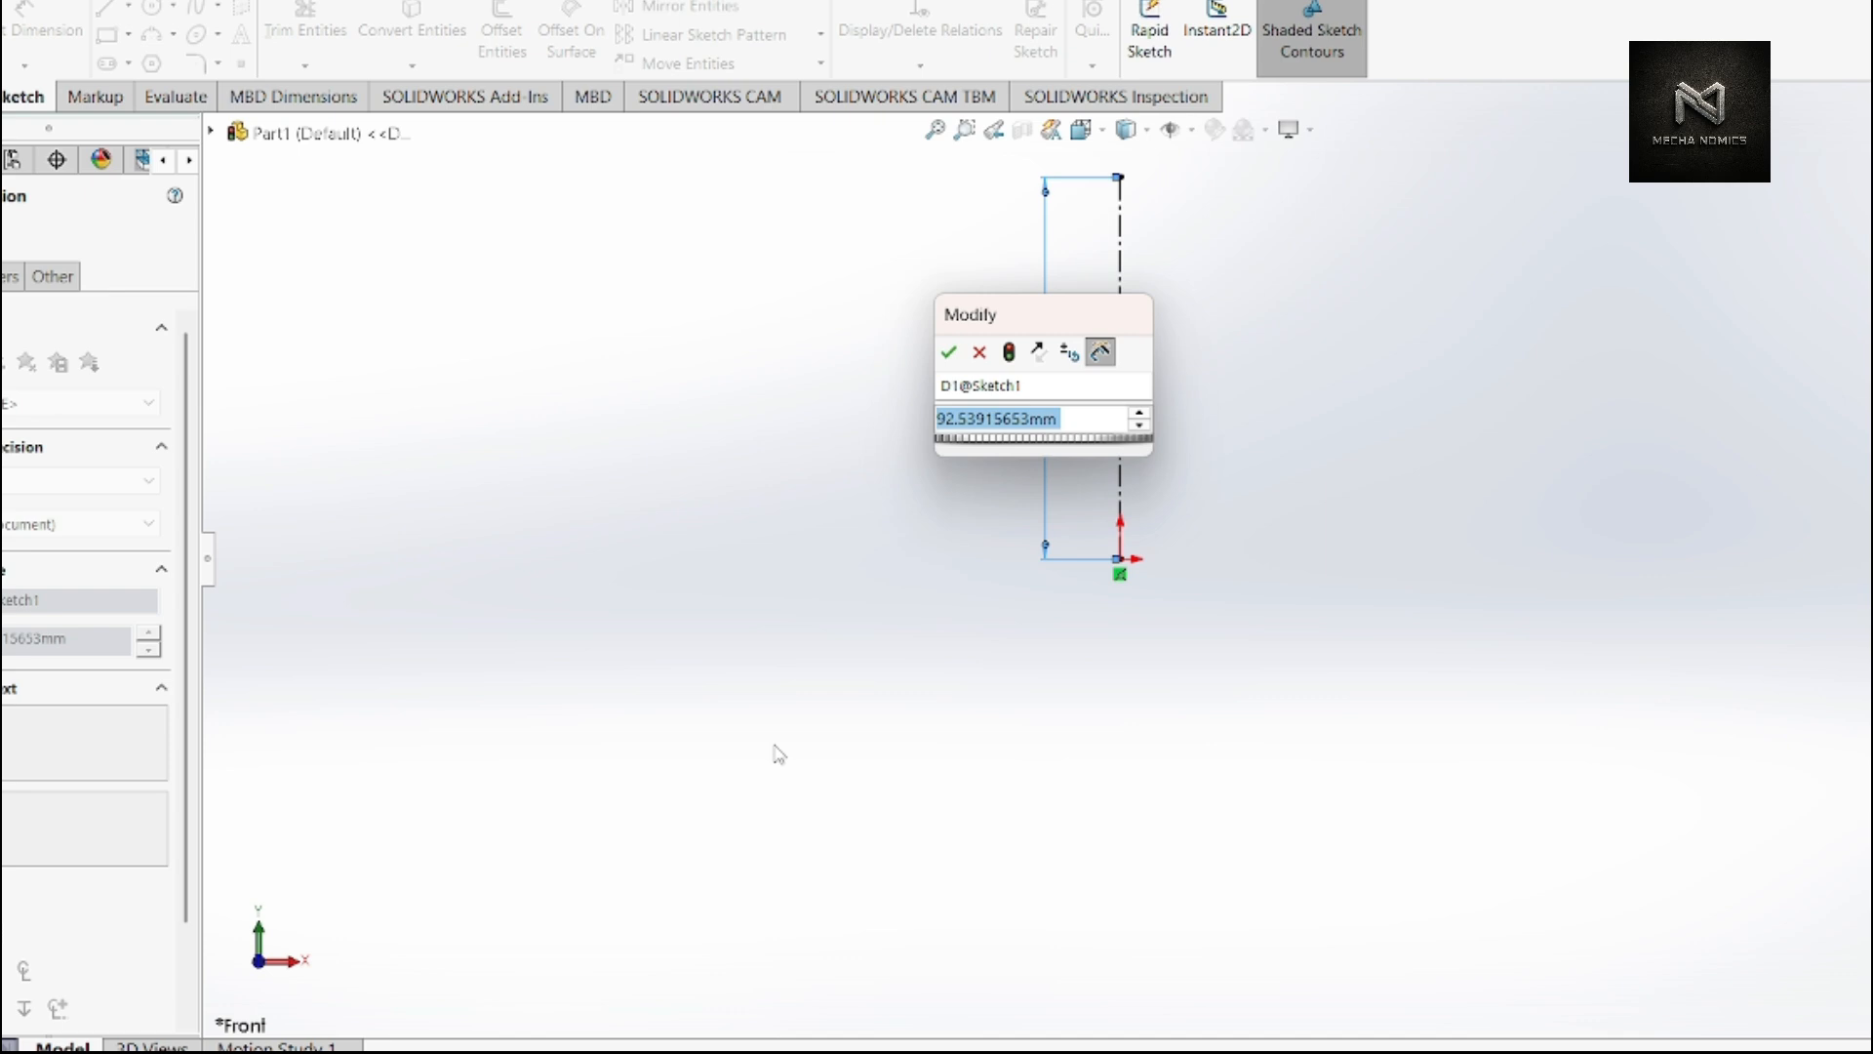
{"action": "type", "text": "="}
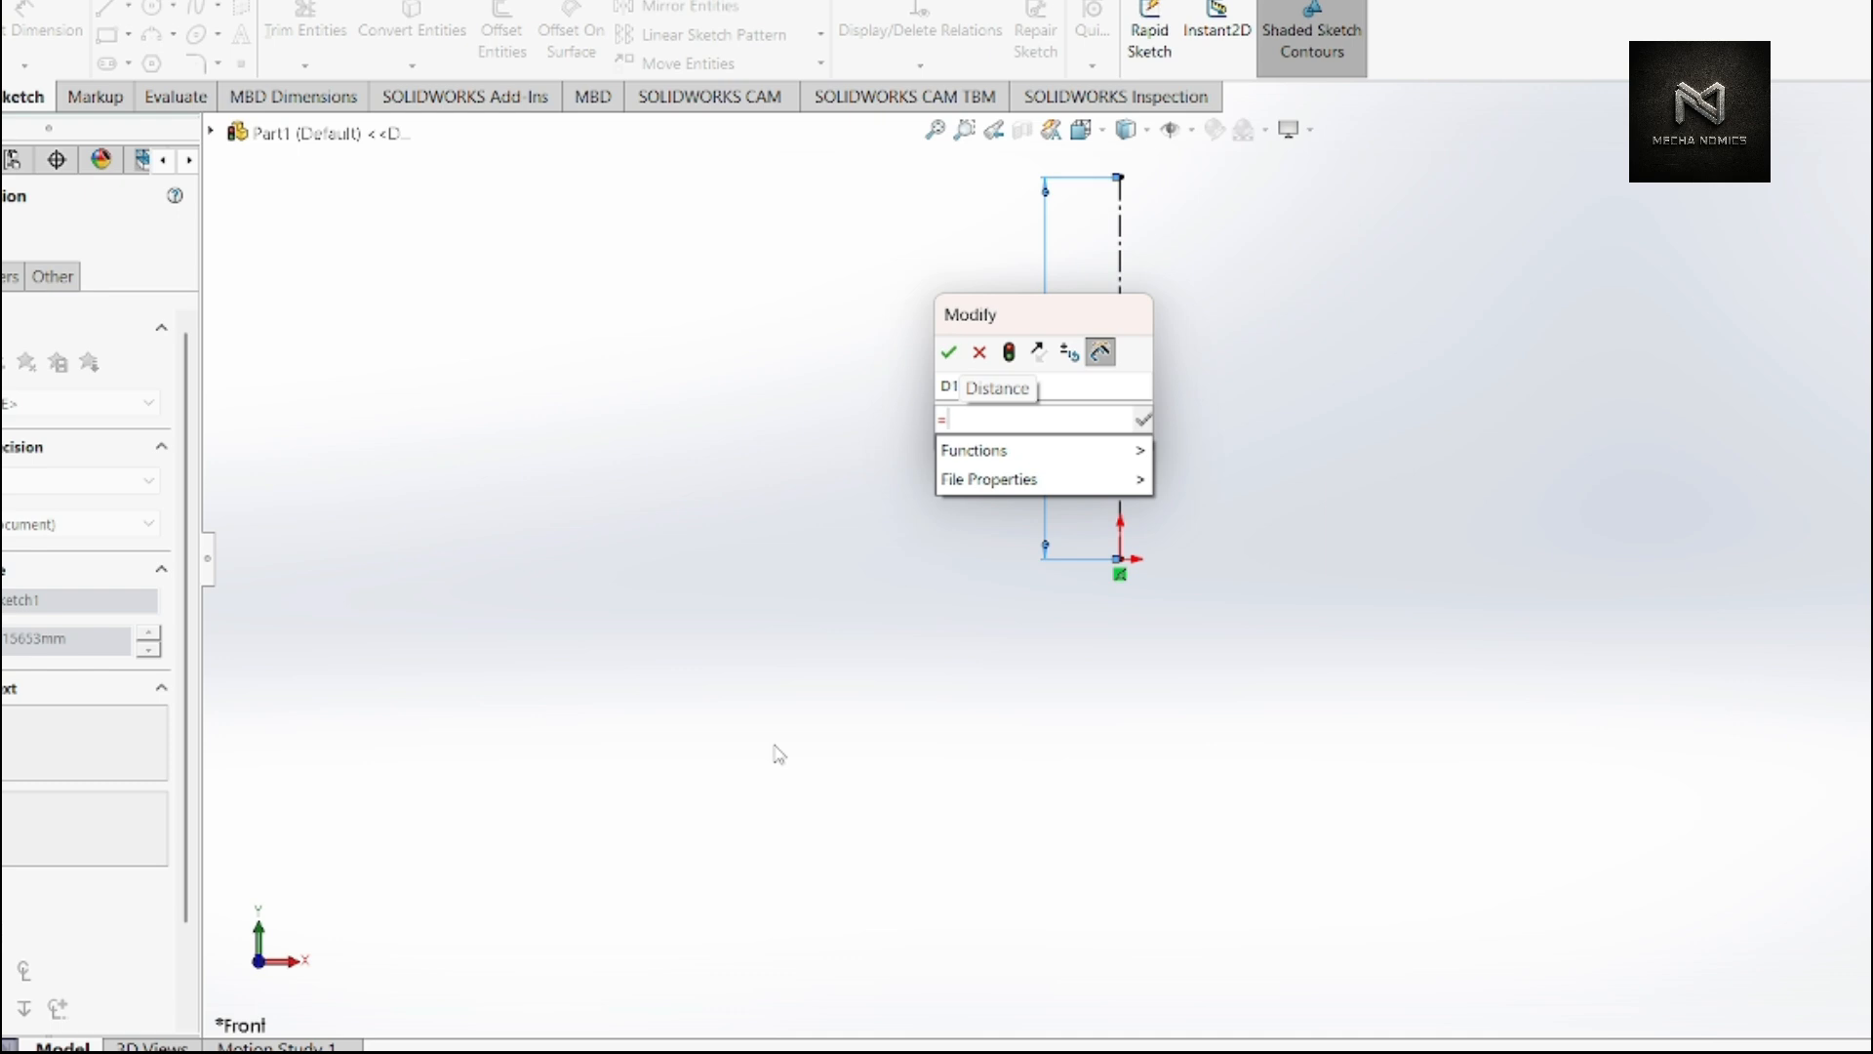
{"action": "type", "text": "250"}
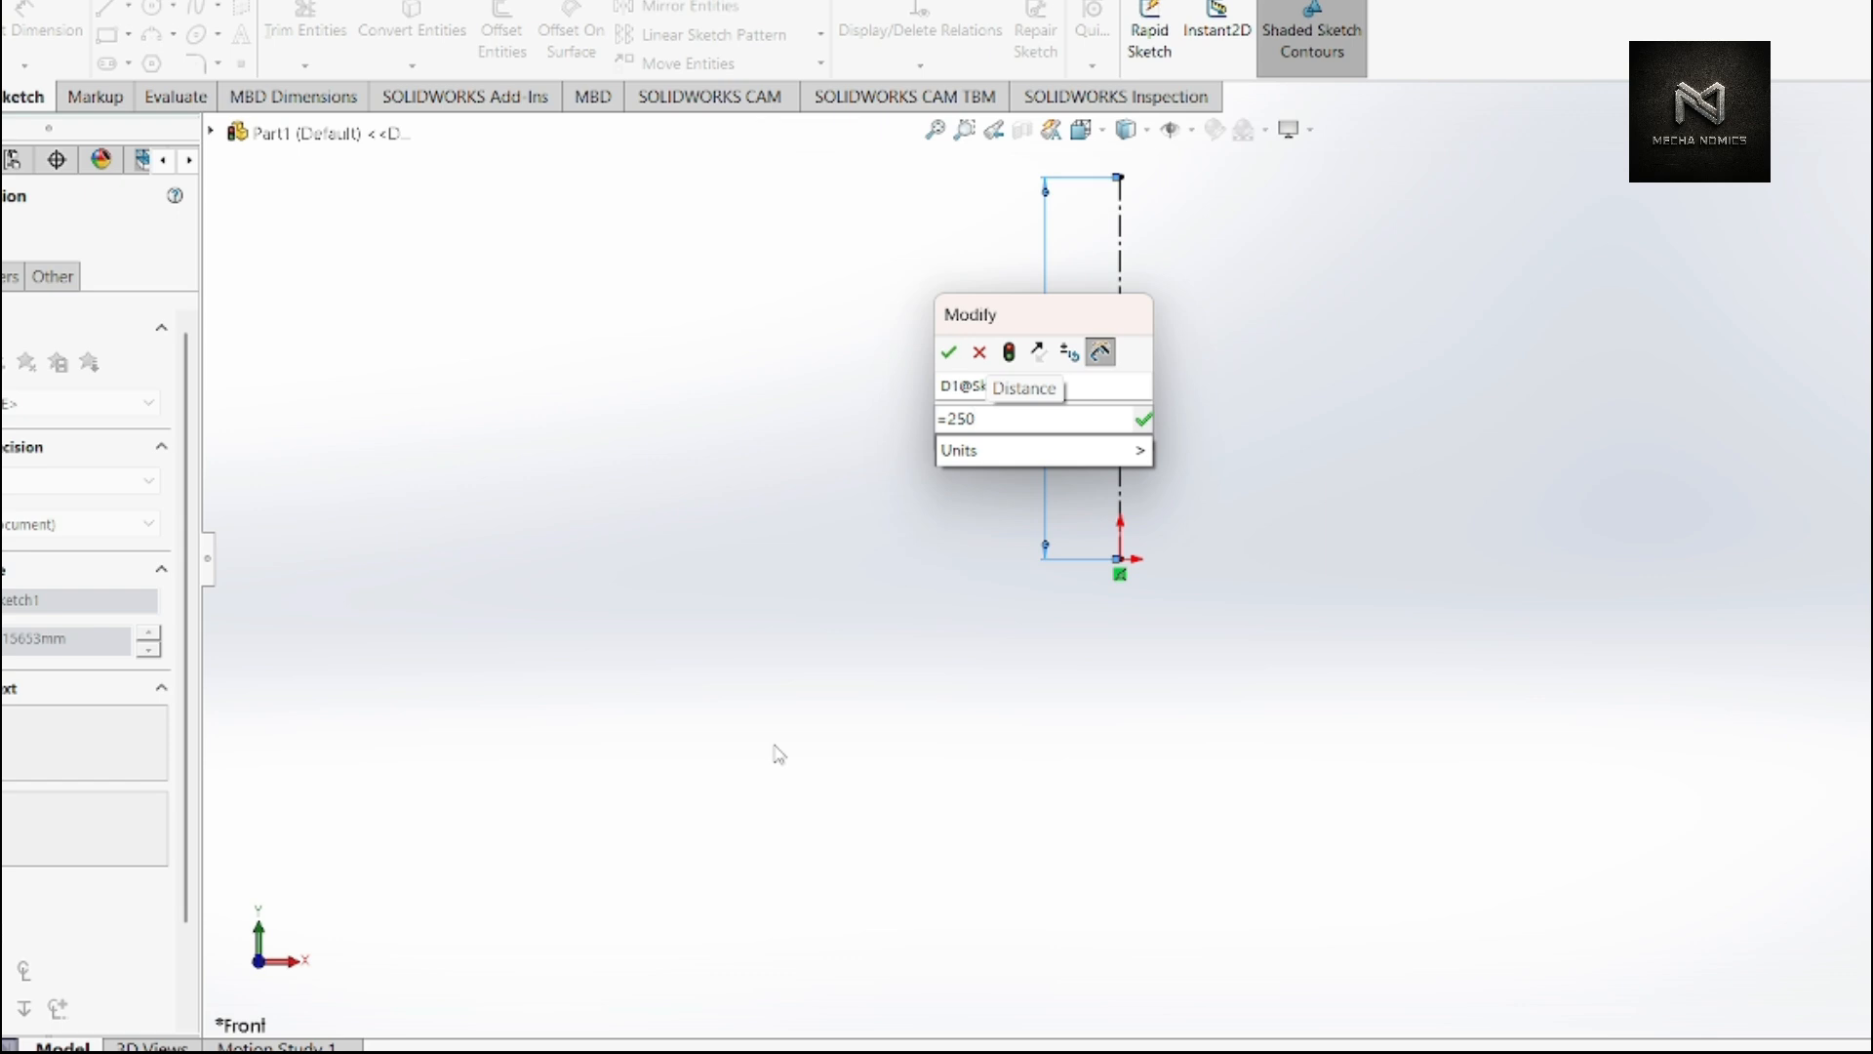
{"action": "type", "text": "/"}
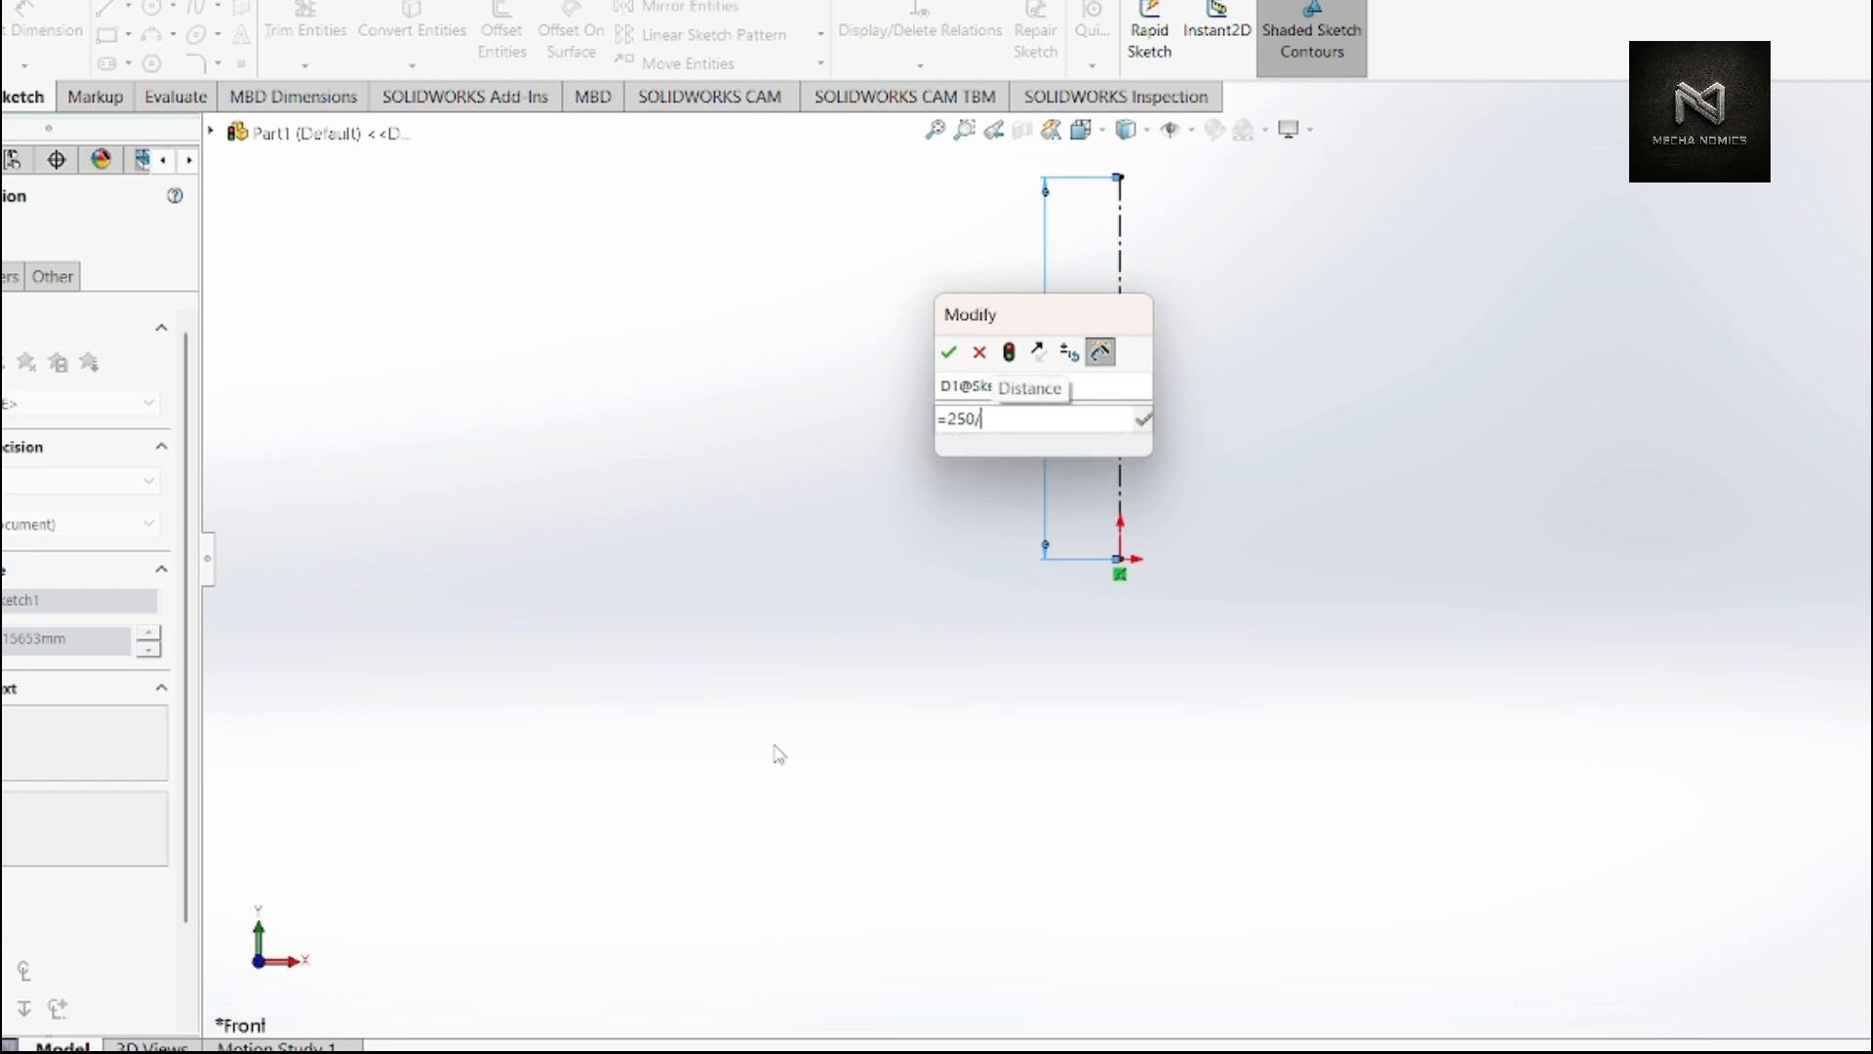
{"action": "type", "text": "2"}
{"action": "key", "text": "Return"}
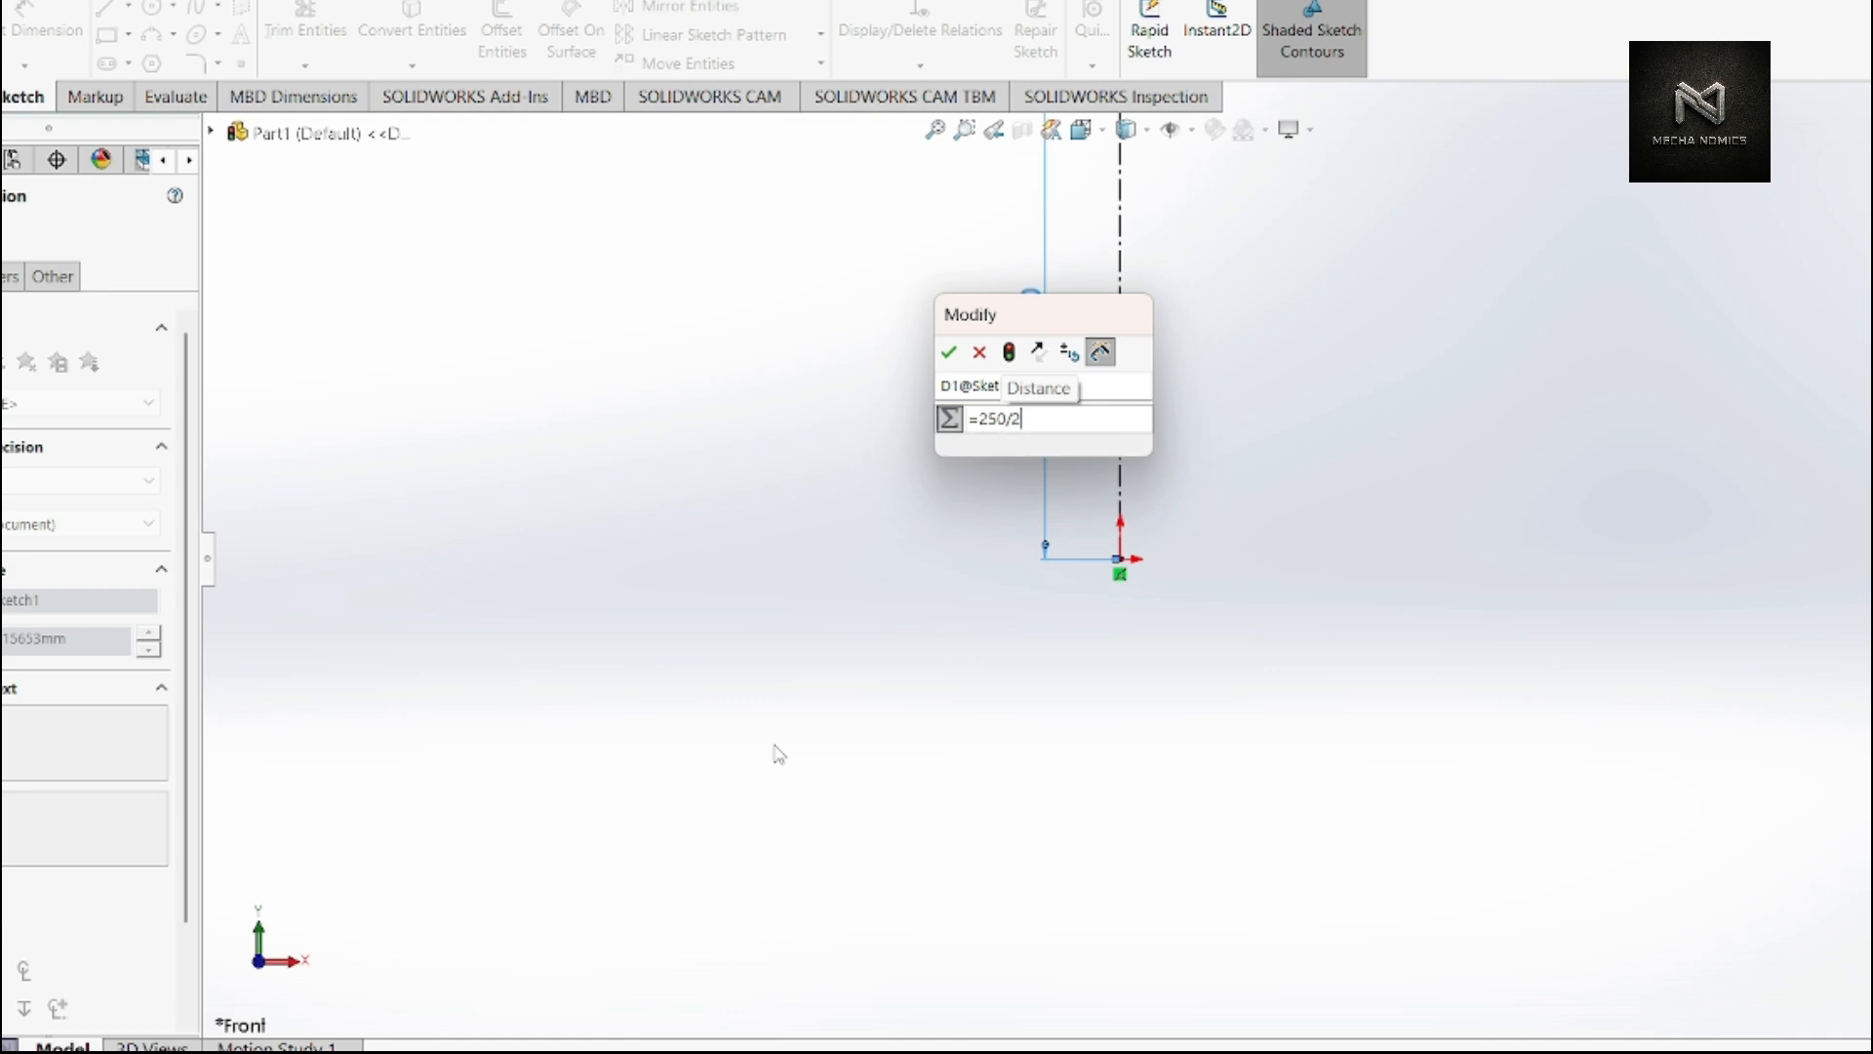
{"action": "left_click", "coordinate": [948, 353]}
{"action": "scroll", "coordinate": [1062, 519], "scroll_direction": "up", "scroll_amount": 4}
{"action": "scroll", "coordinate": [1118, 390], "scroll_direction": "down", "scroll_amount": 4}
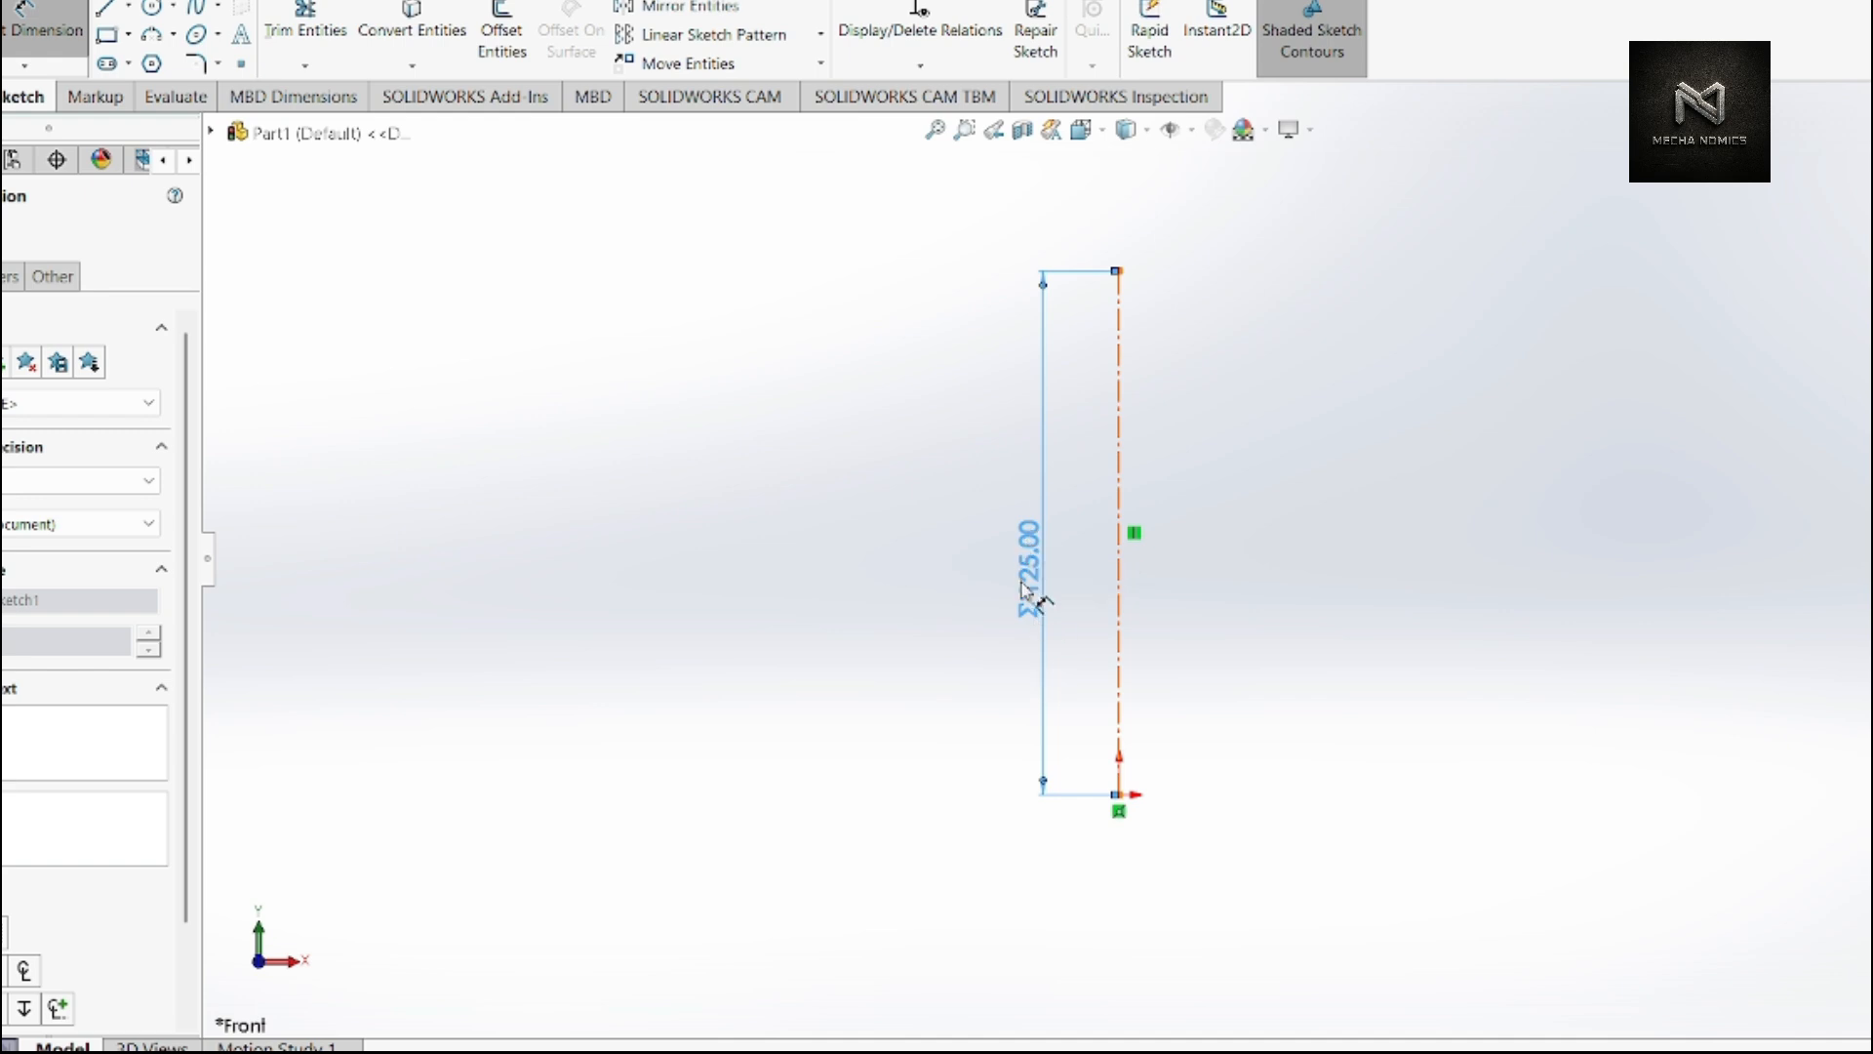
- Delete the equation-driven dimension from the vertical centerline
{"action": "left_click", "coordinate": [306, 30]}
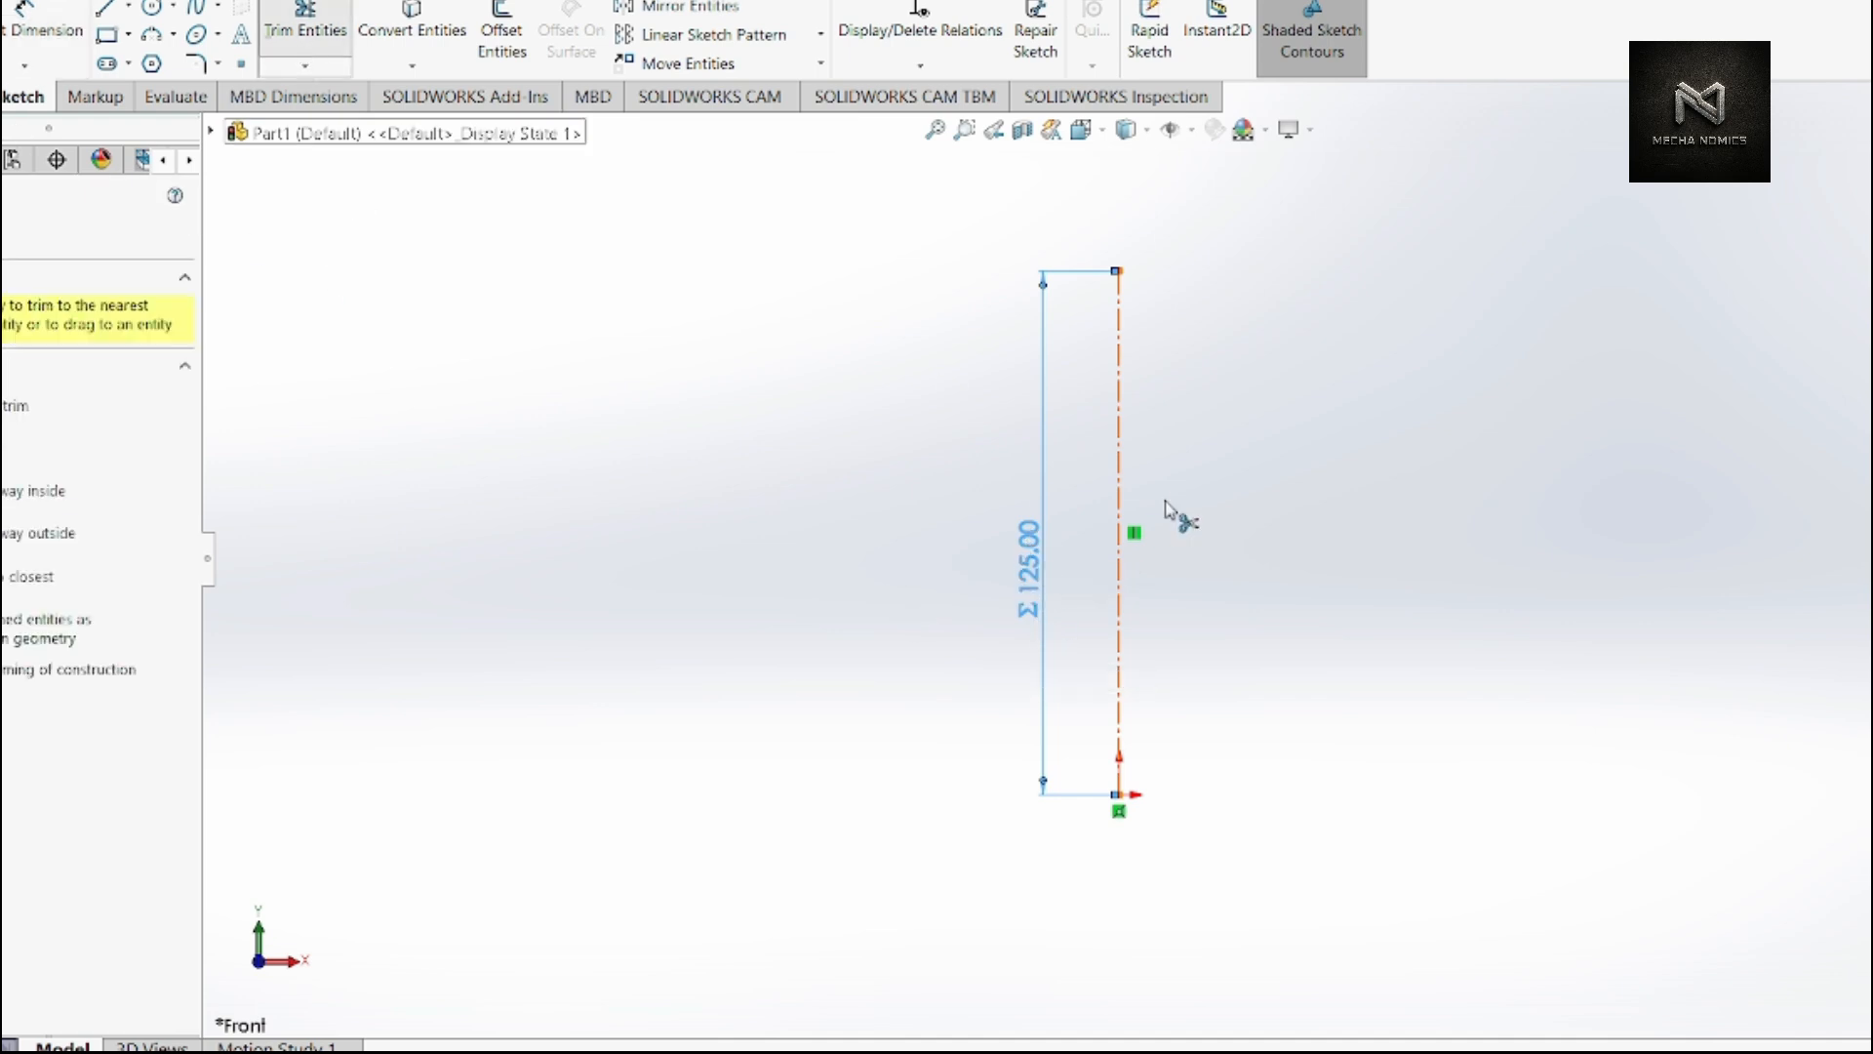
{"action": "key", "text": "Escape"}
{"action": "left_click", "coordinate": [1042, 515]}
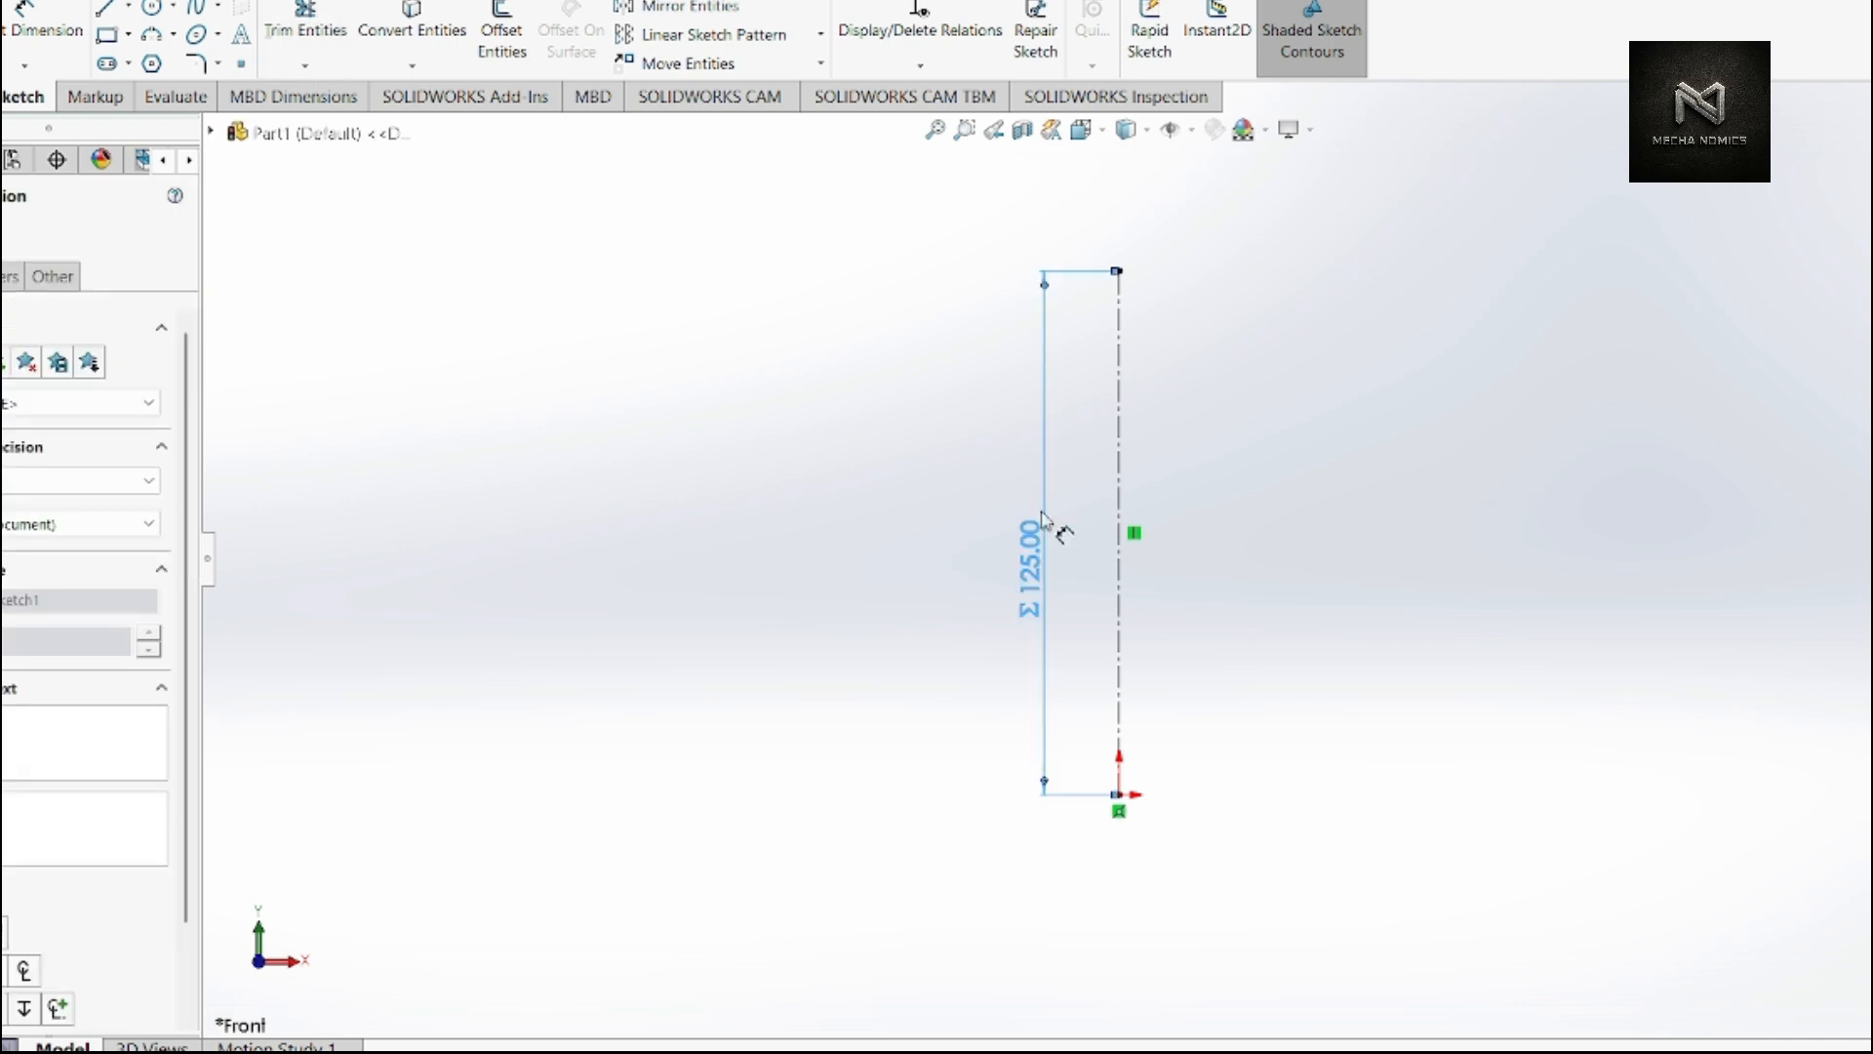
{"action": "key", "text": "Delete"}
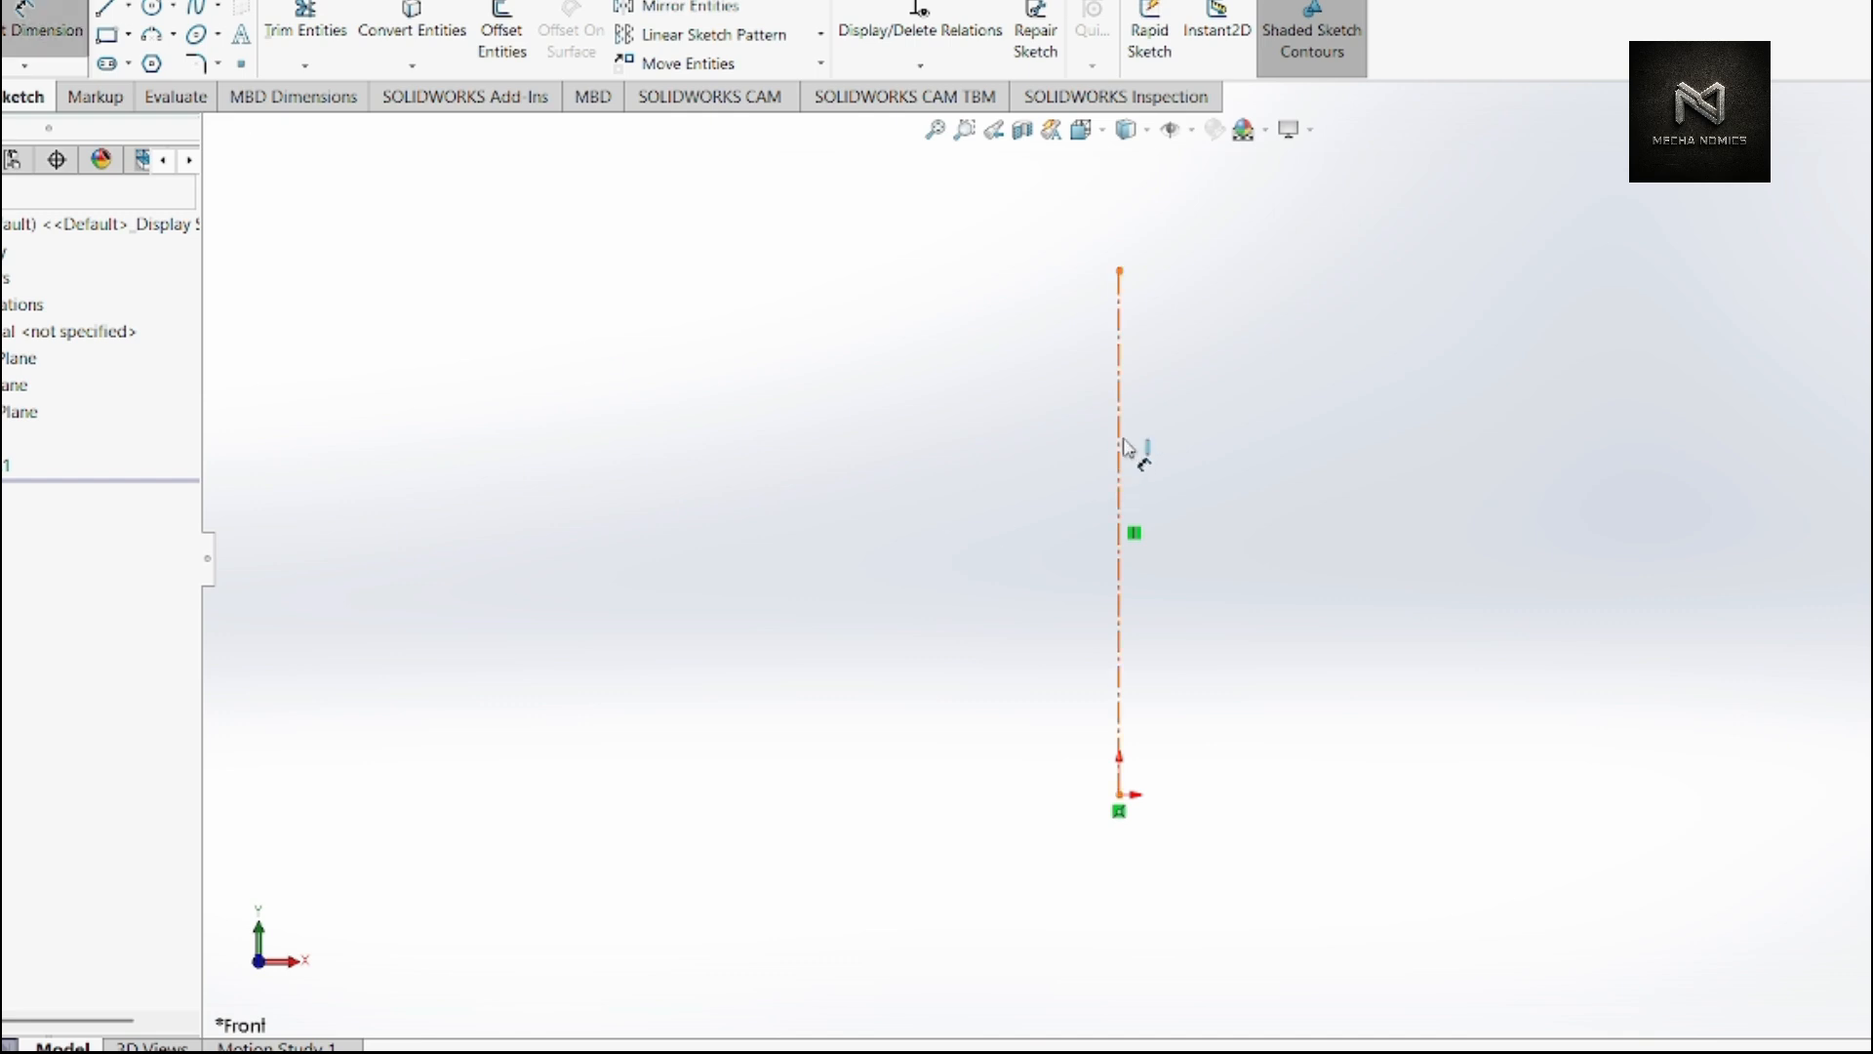
- Dimension the vertical centerline again with a plain value of 125 mm
{"action": "key", "text": "ctrl+z"}
{"action": "double_click", "coordinate": [1027, 548]}
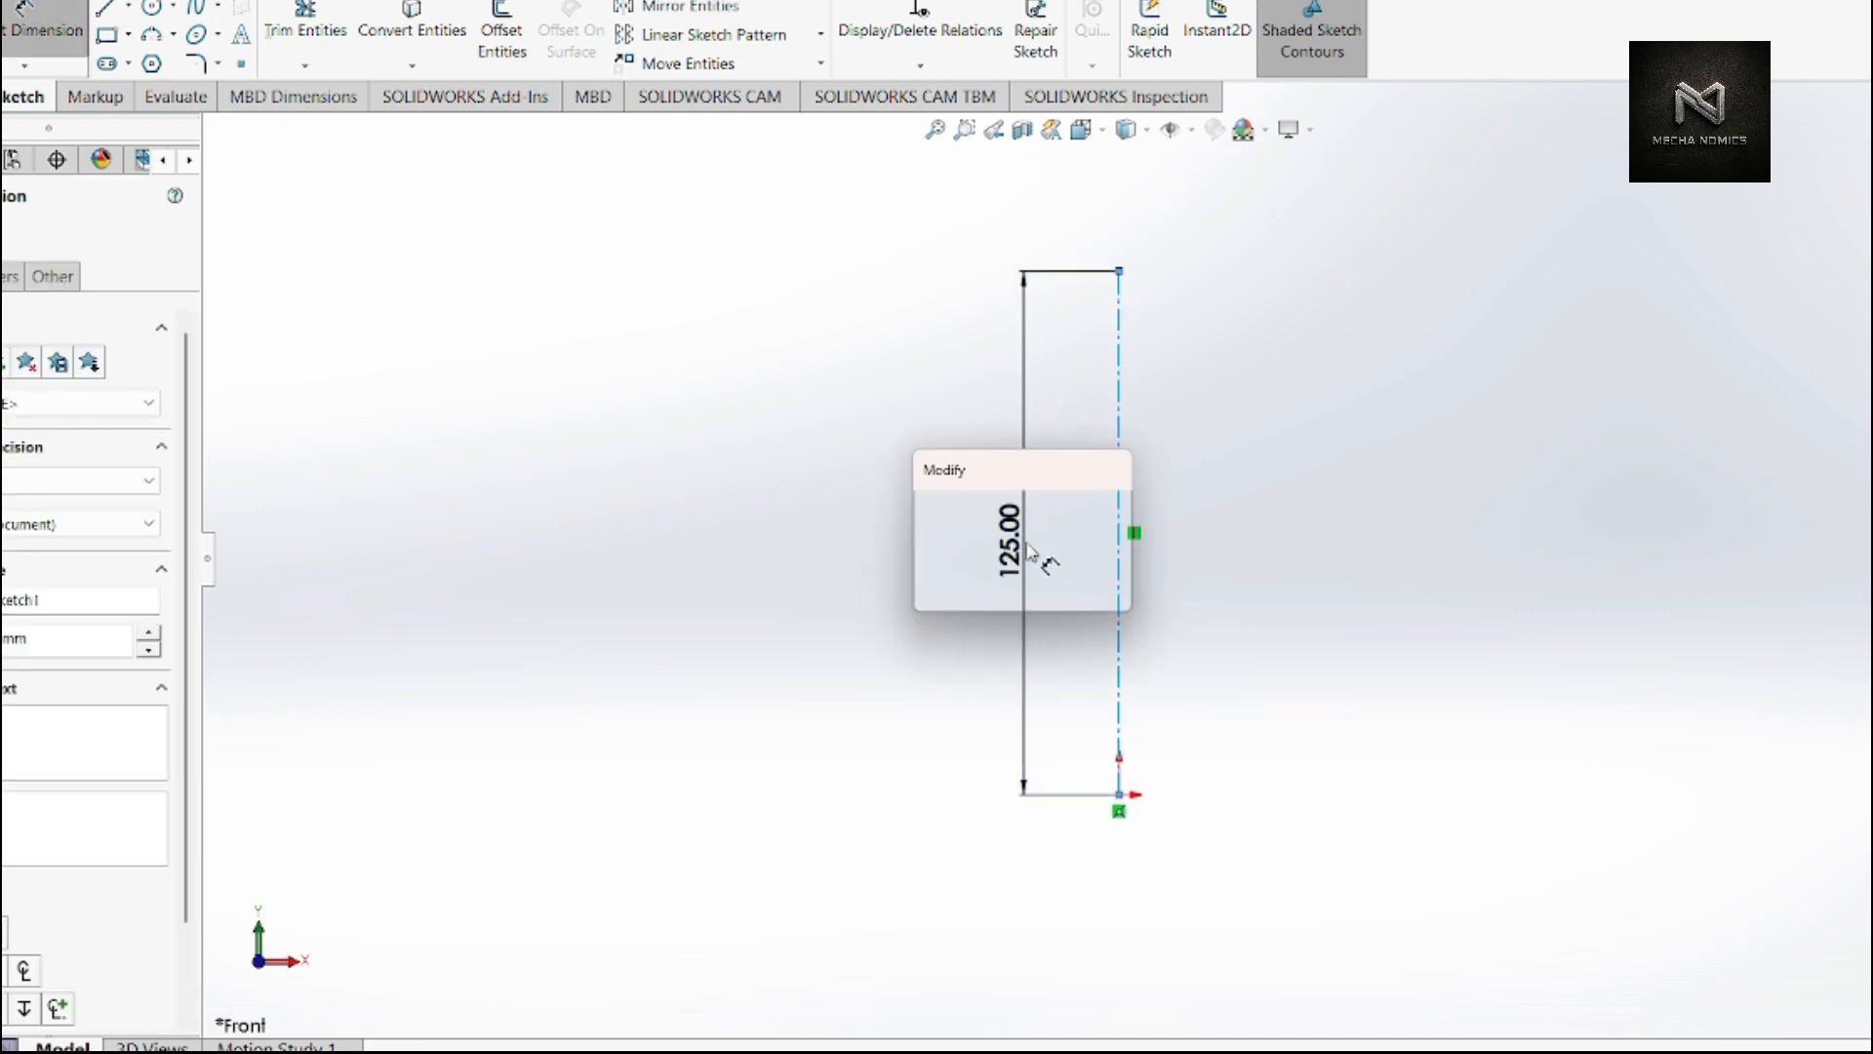
{"action": "type", "text": "125"}
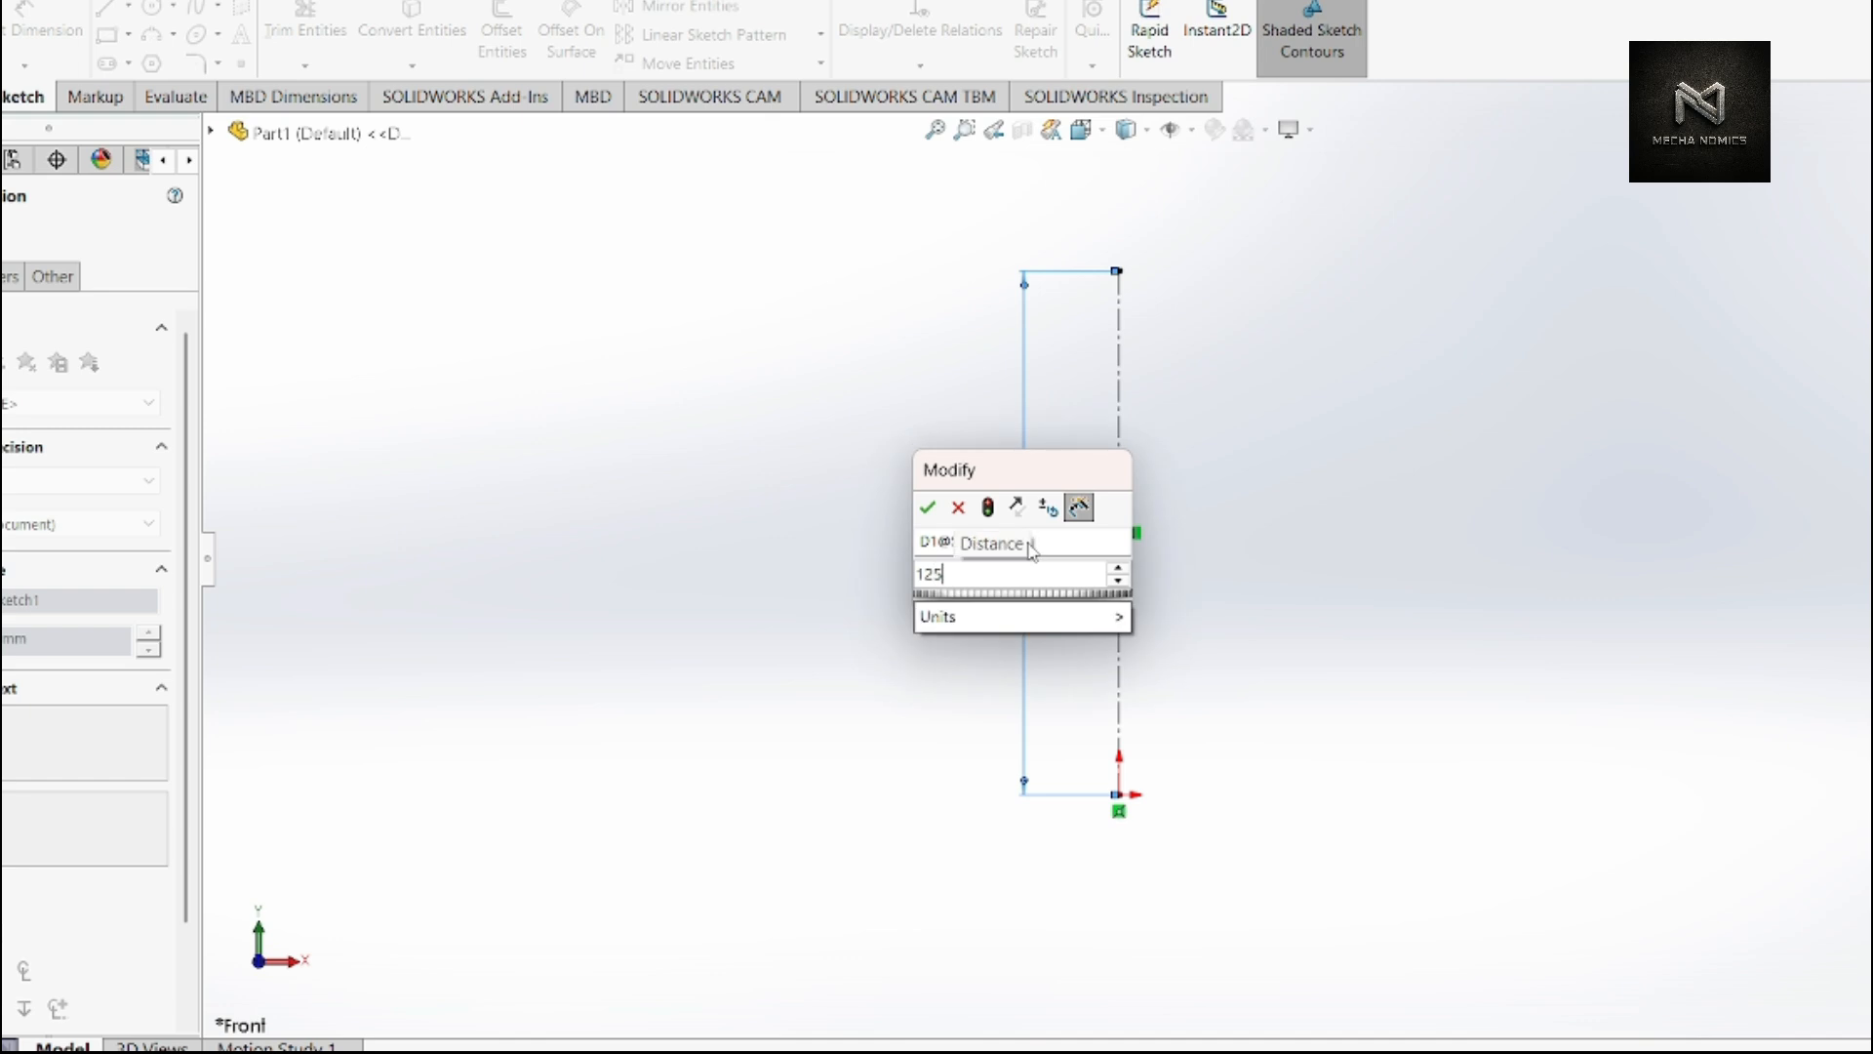
{"action": "key", "text": "Return"}
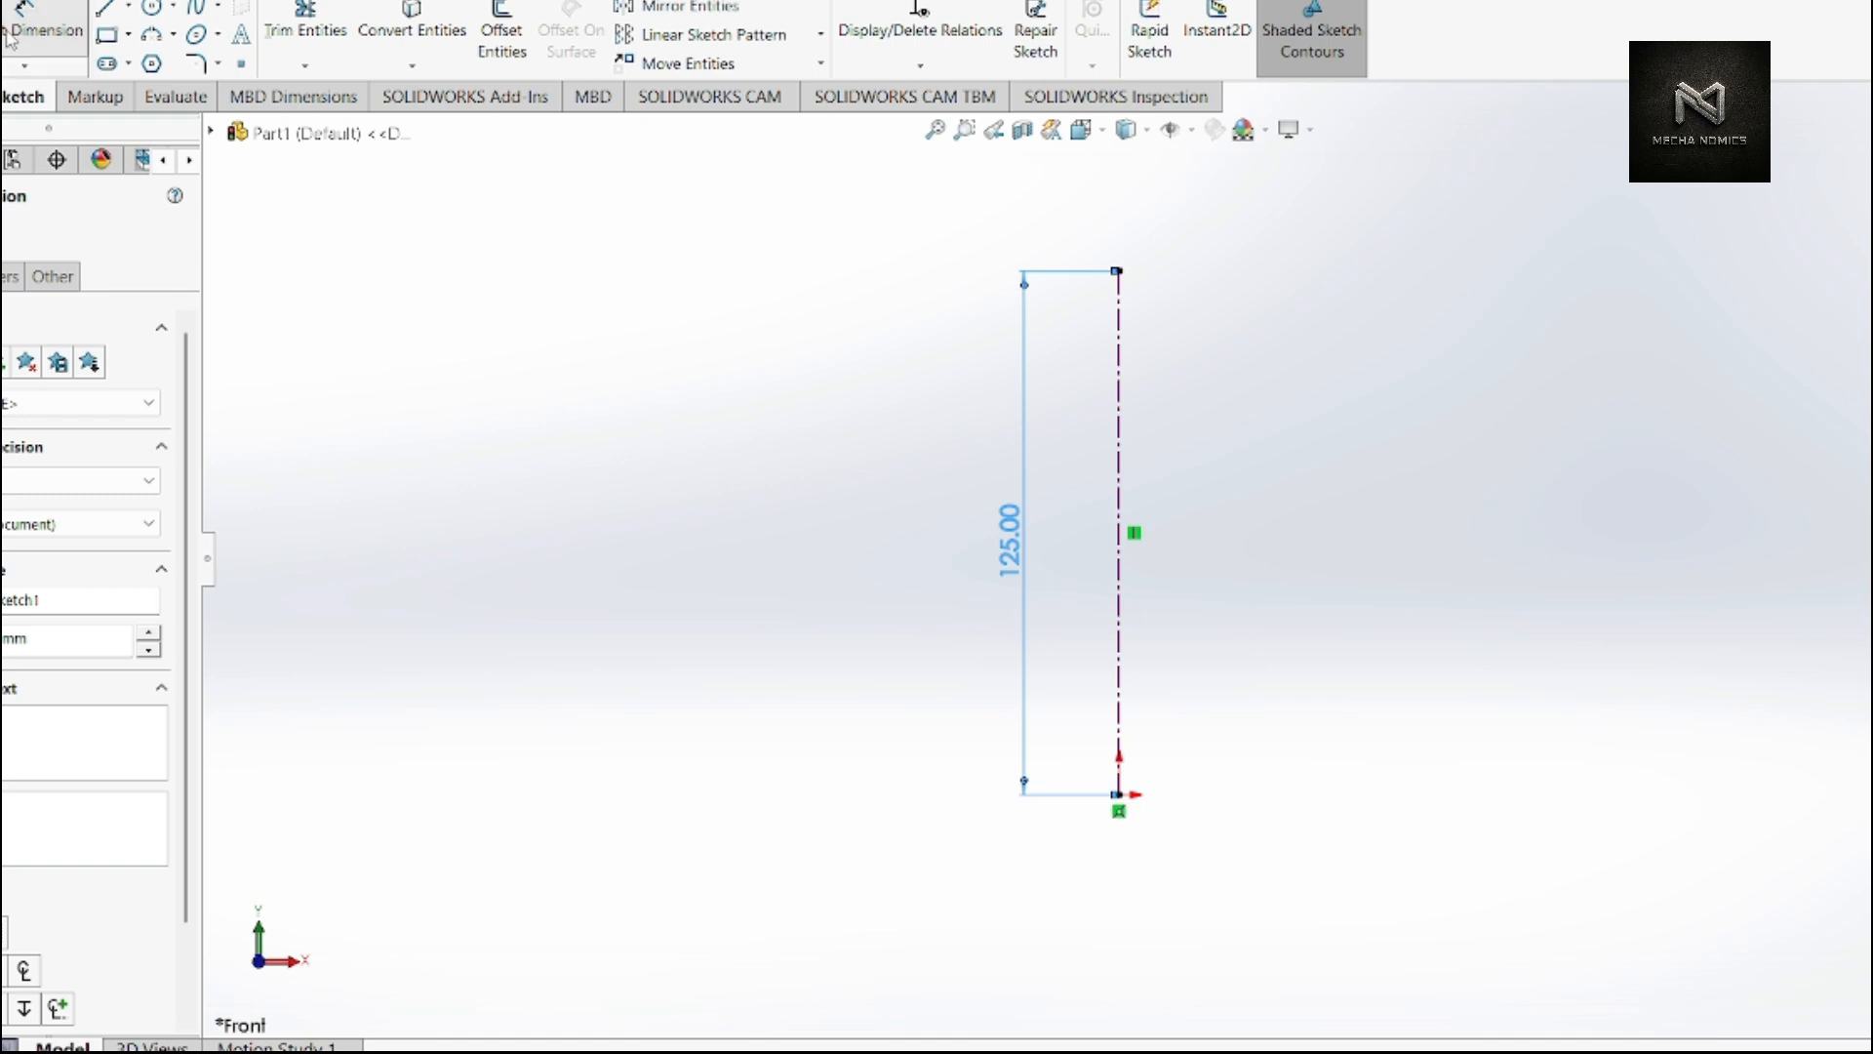
- Delete the plain 125 mm length dimension from the vertical centerline
{"action": "left_click", "coordinate": [41, 35]}
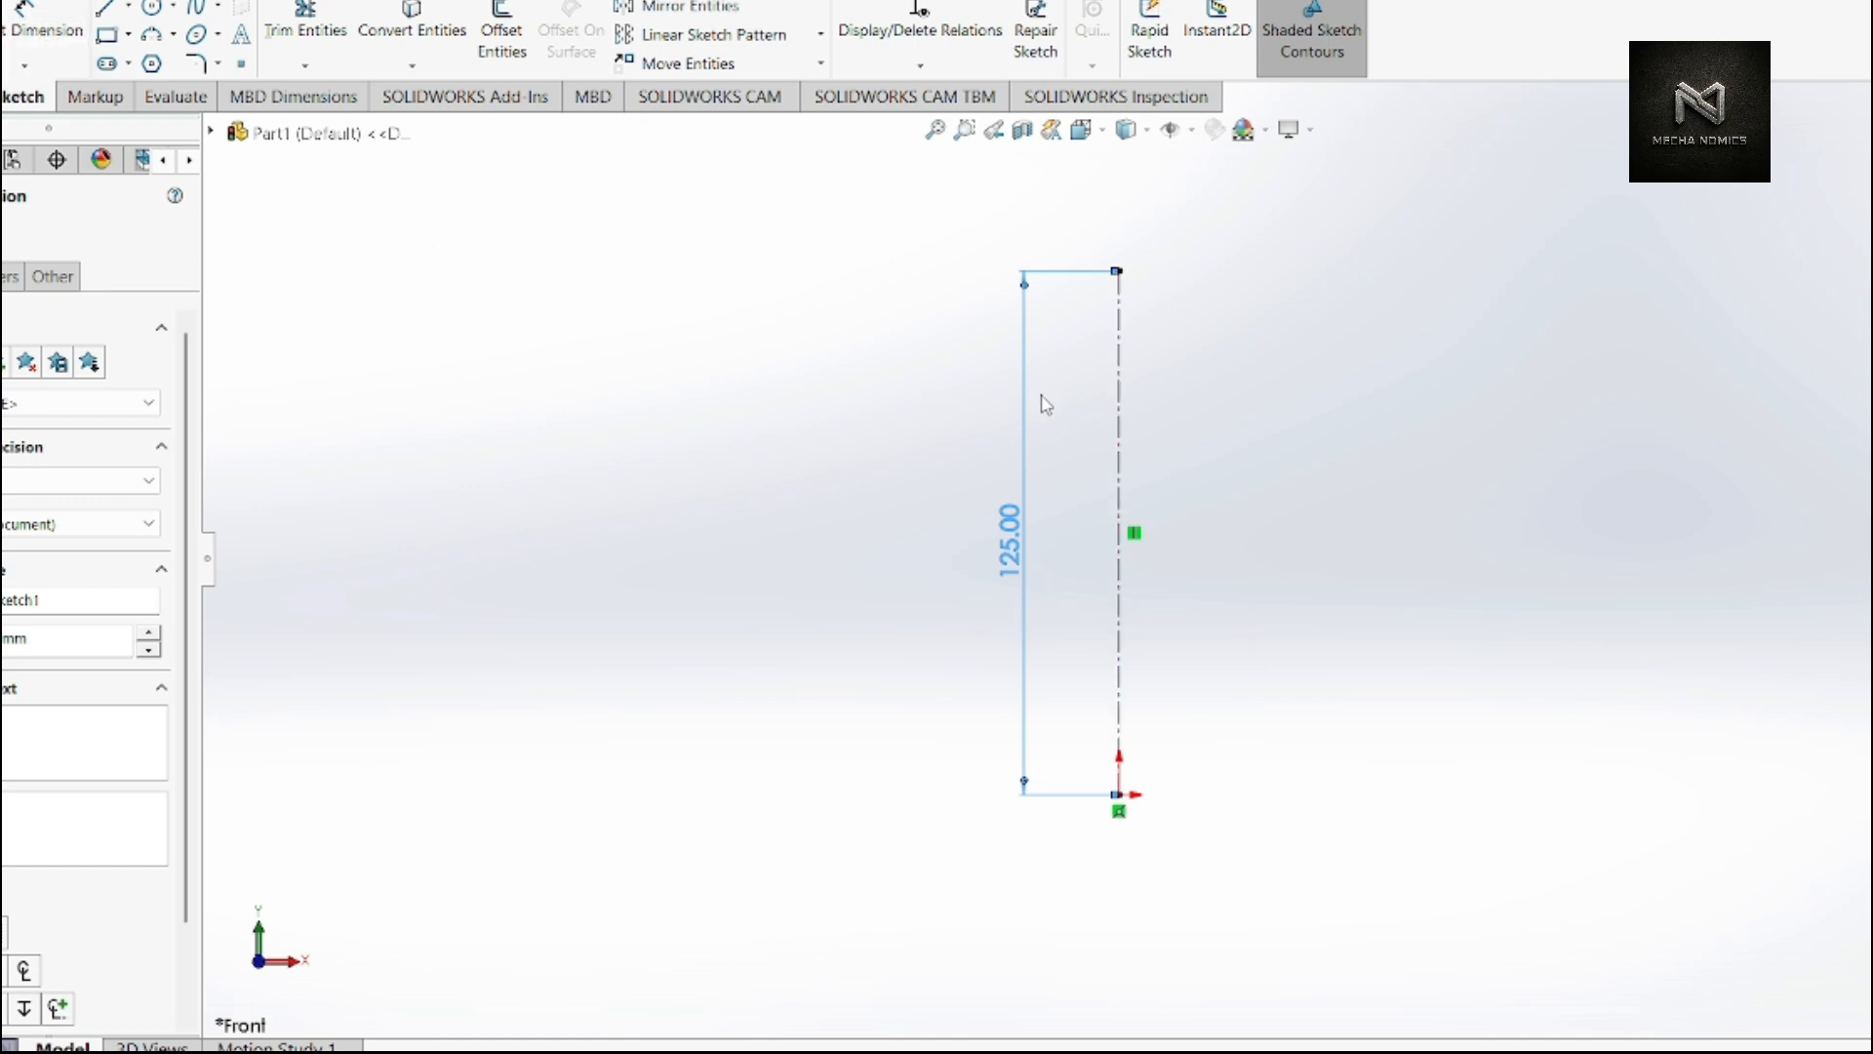
{"action": "left_click", "coordinate": [1004, 462]}
{"action": "left_click", "coordinate": [1020, 455]}
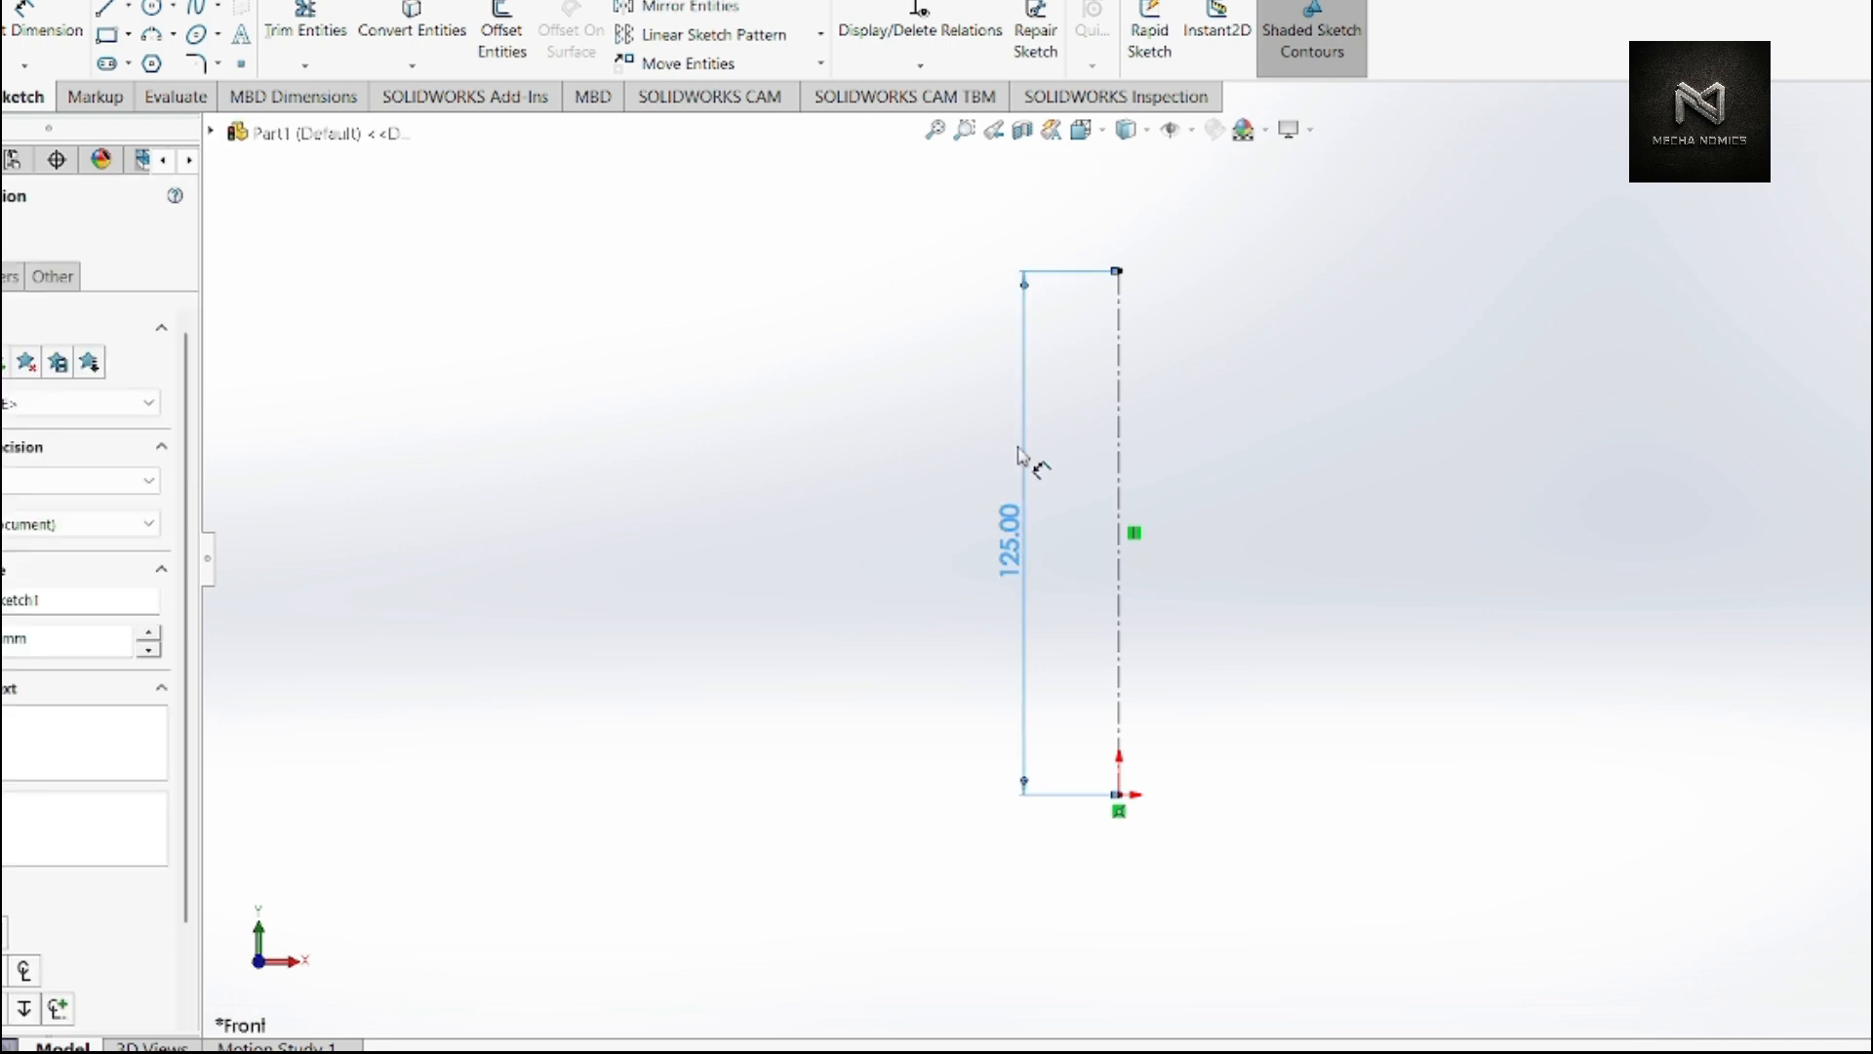
{"action": "key", "text": "Delete"}
- Add a new length dimension beside the vertical centerline, driven by the equation =250/2
{"action": "left_click", "coordinate": [35, 14]}
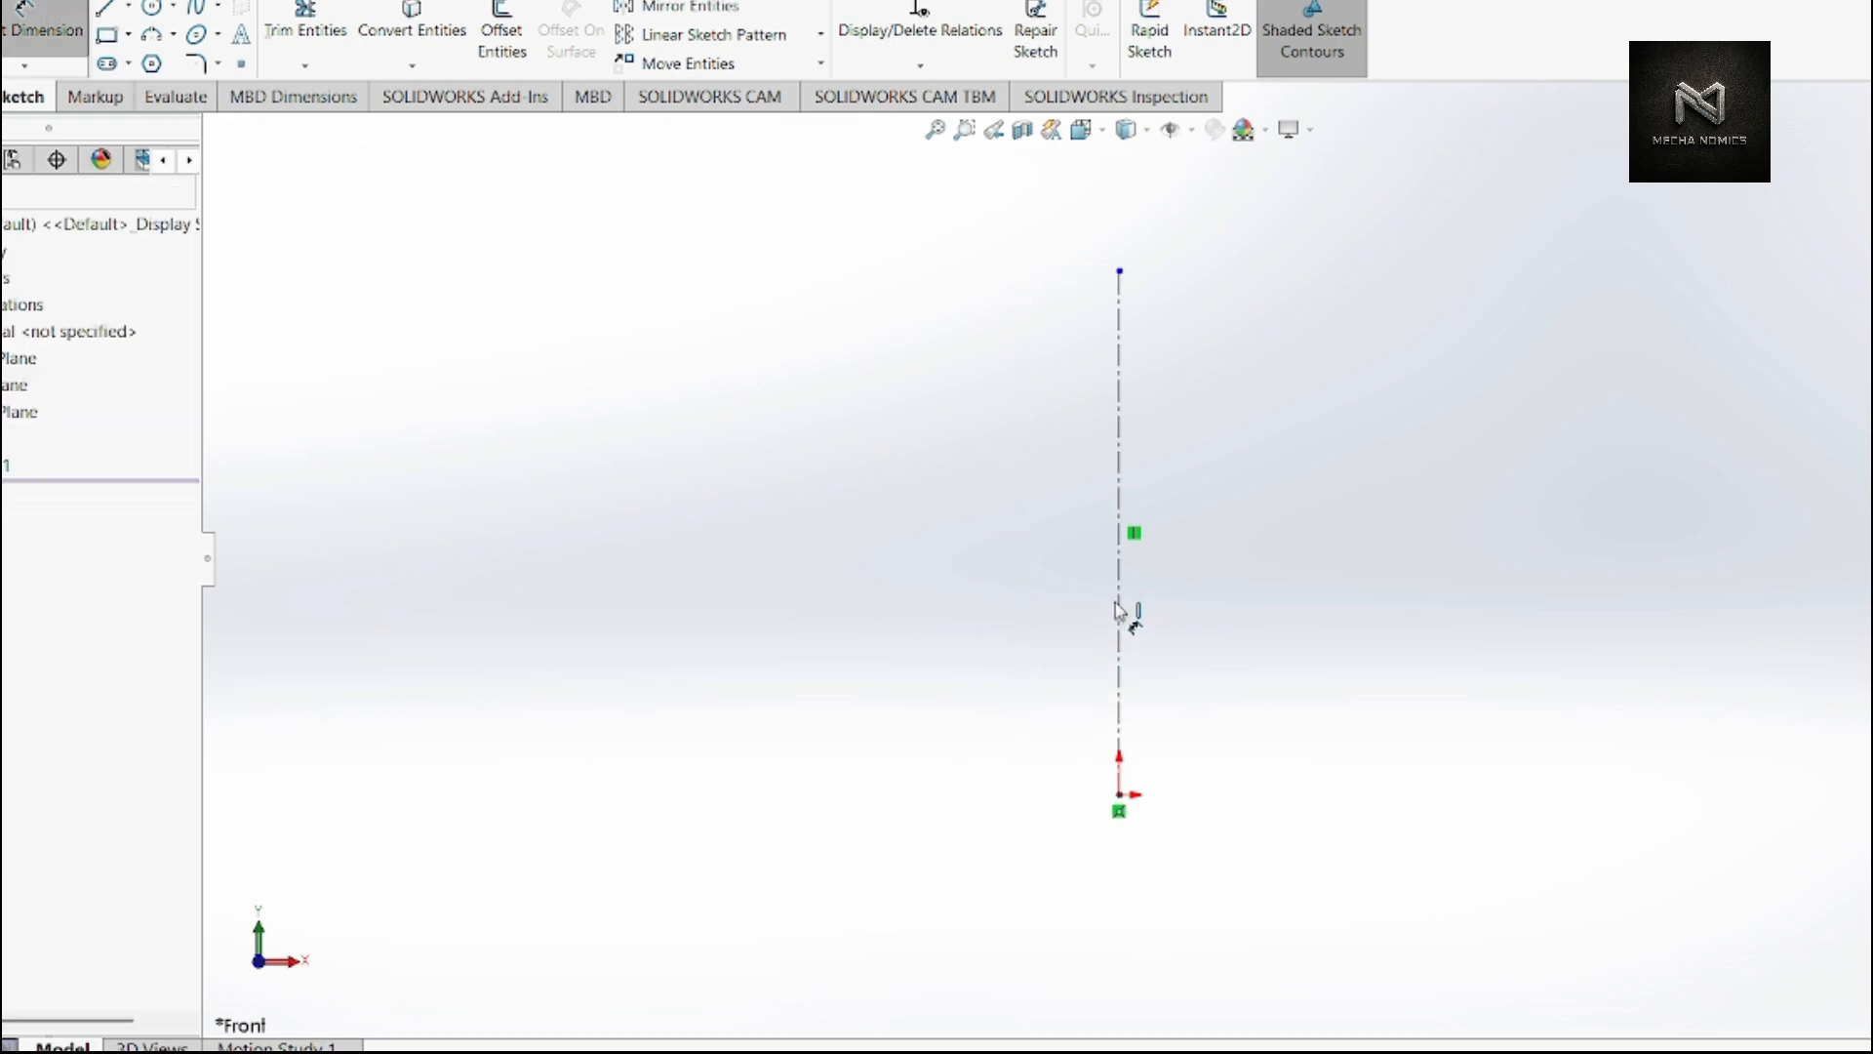
{"action": "key", "text": "ctrl+z"}
{"action": "left_click", "coordinate": [1015, 573]}
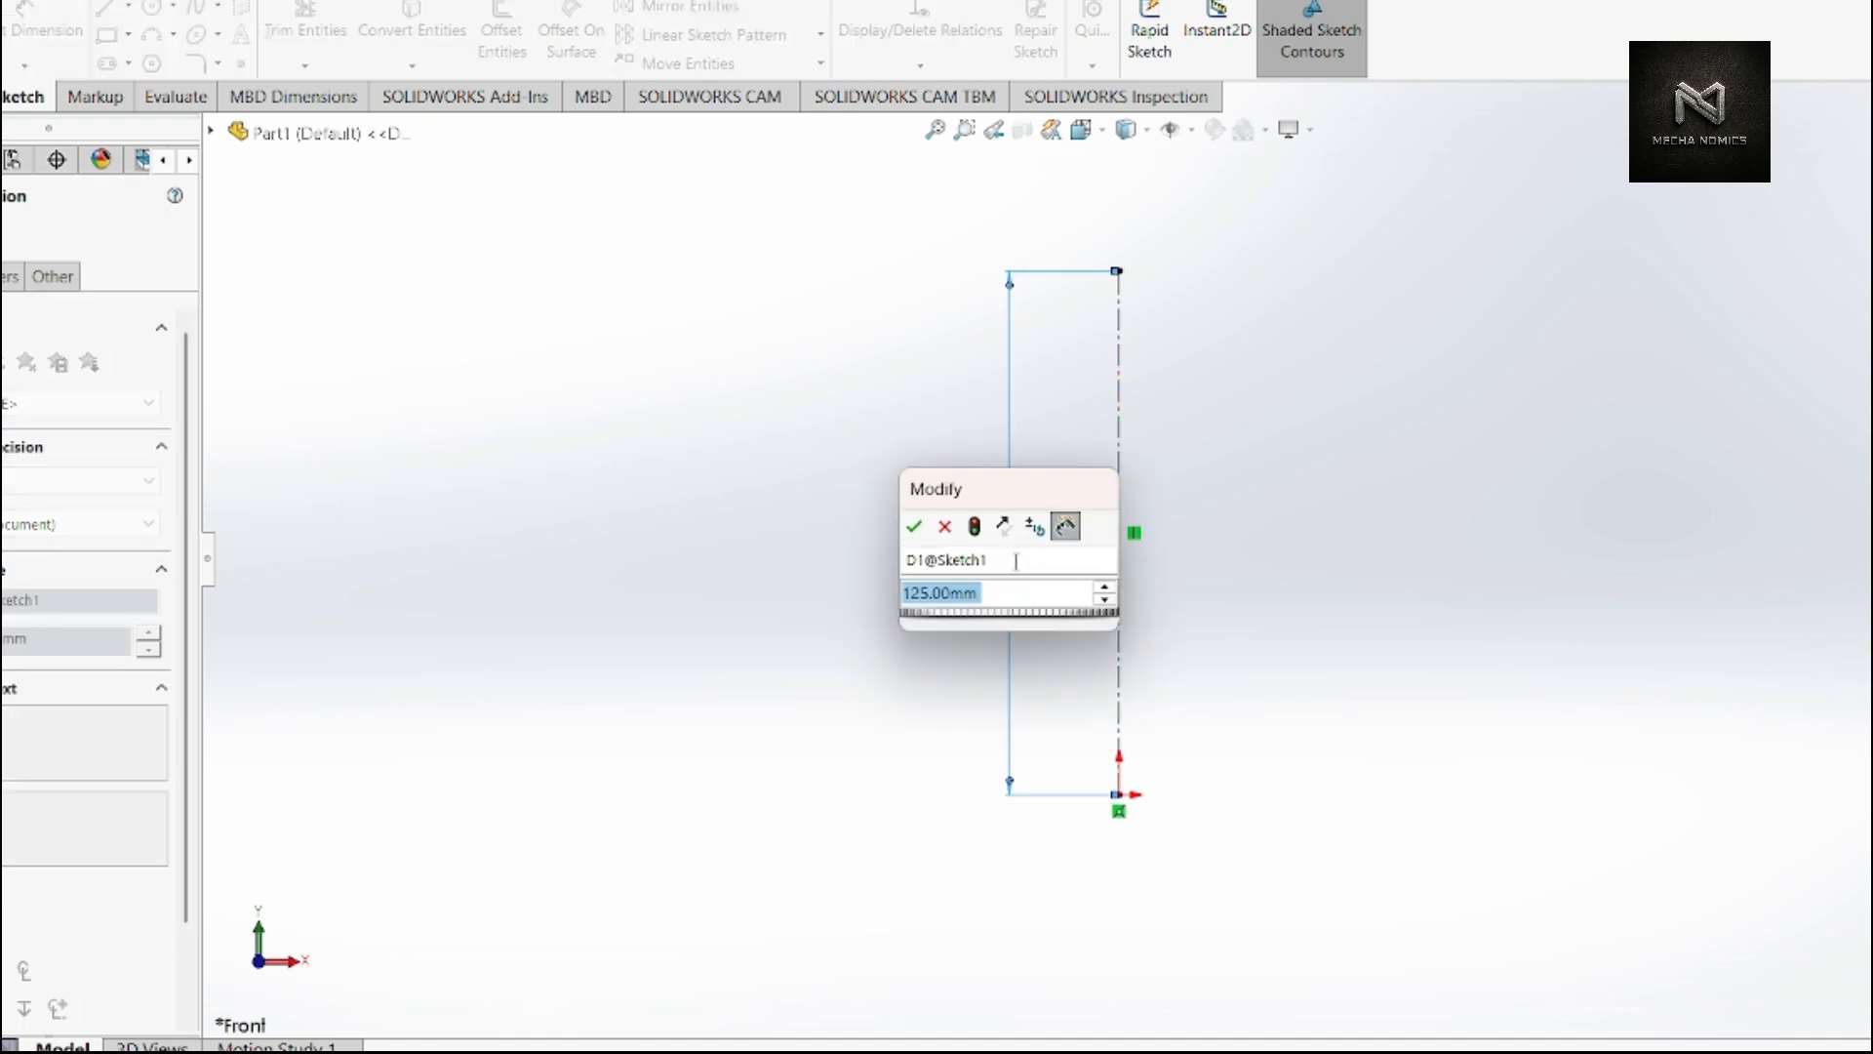
{"action": "type", "text": "="}
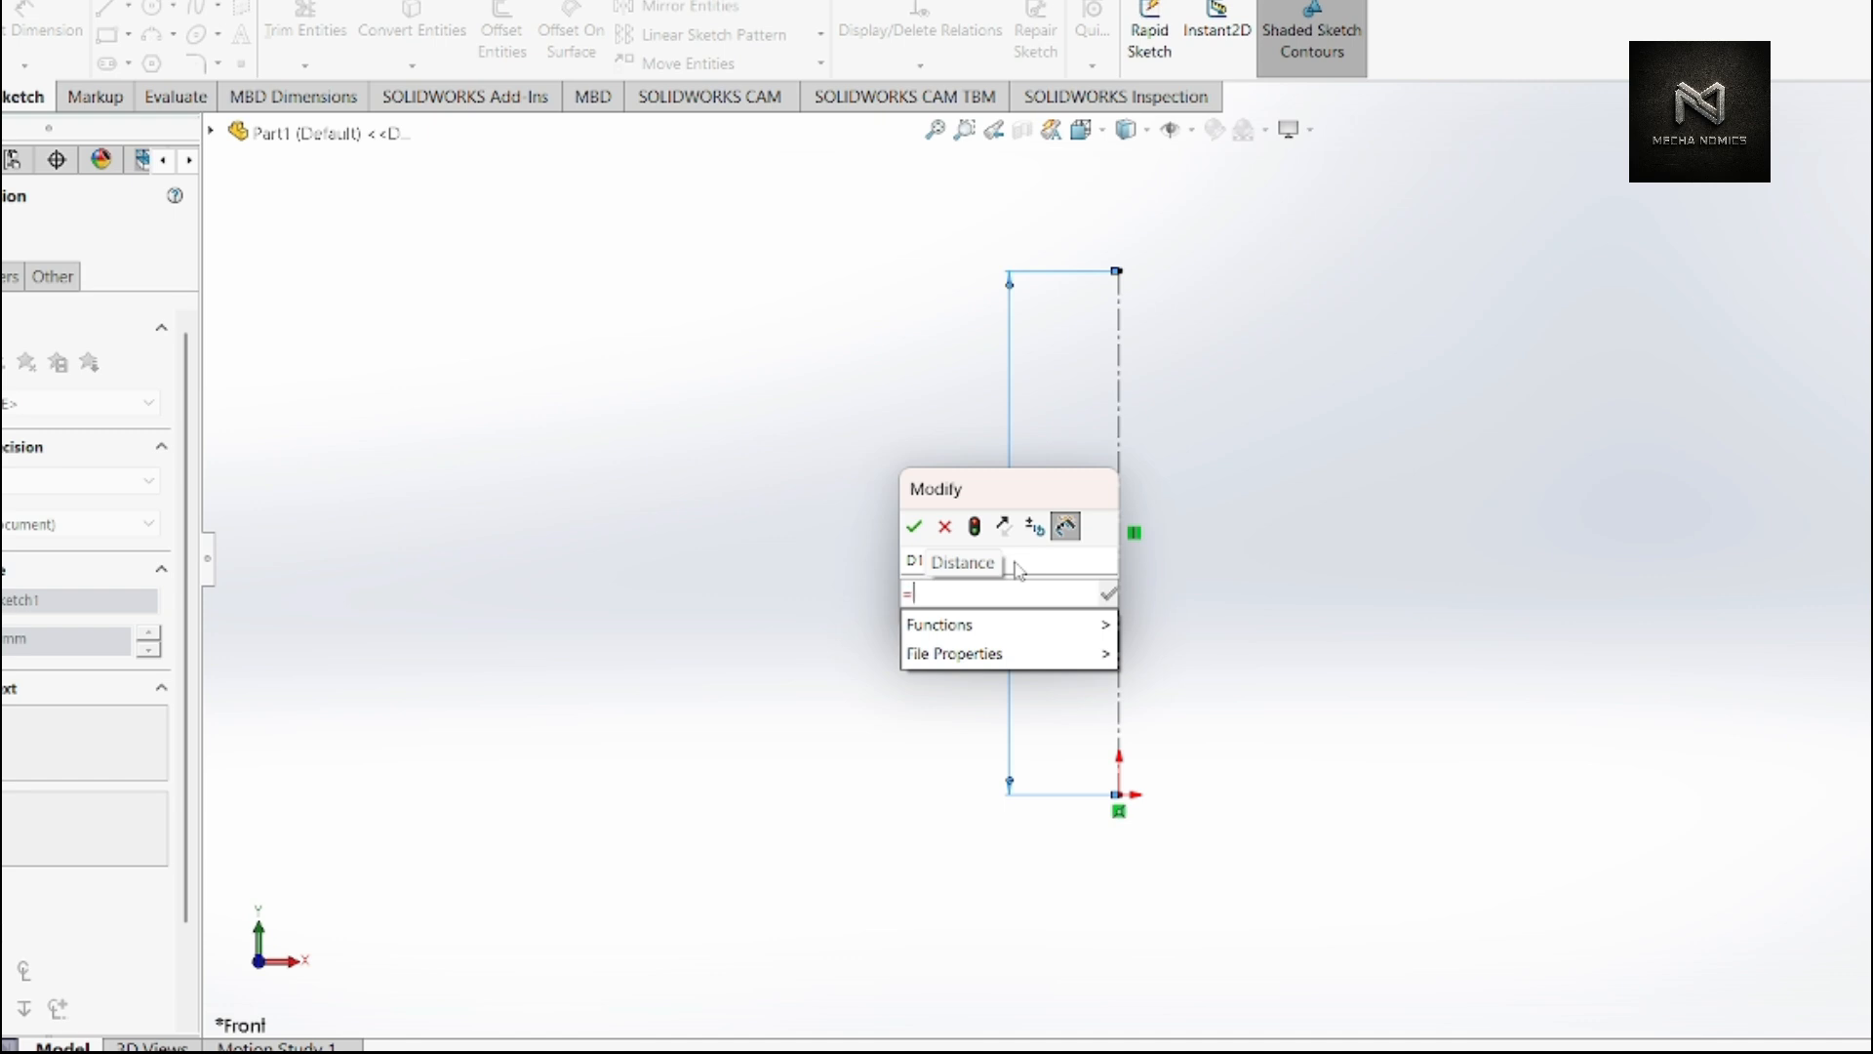
{"action": "type", "text": "250/2"}
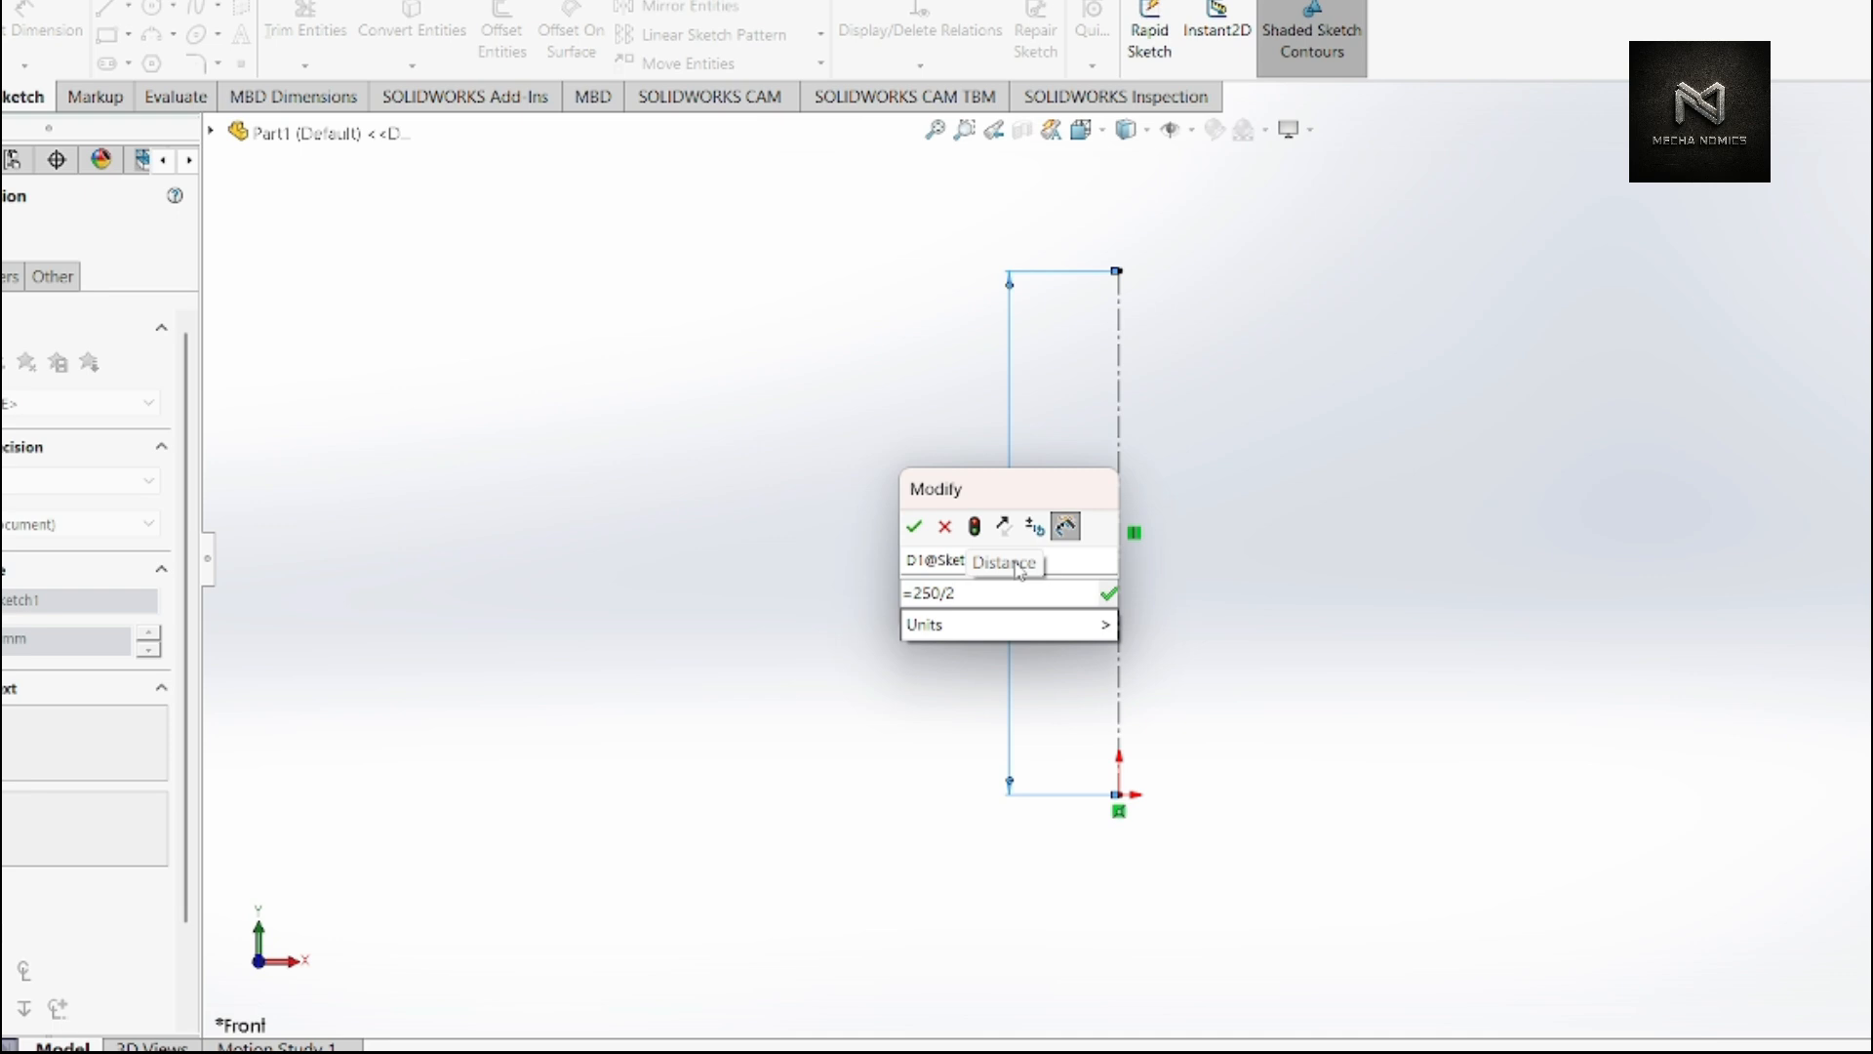
{"action": "key", "text": "Return"}
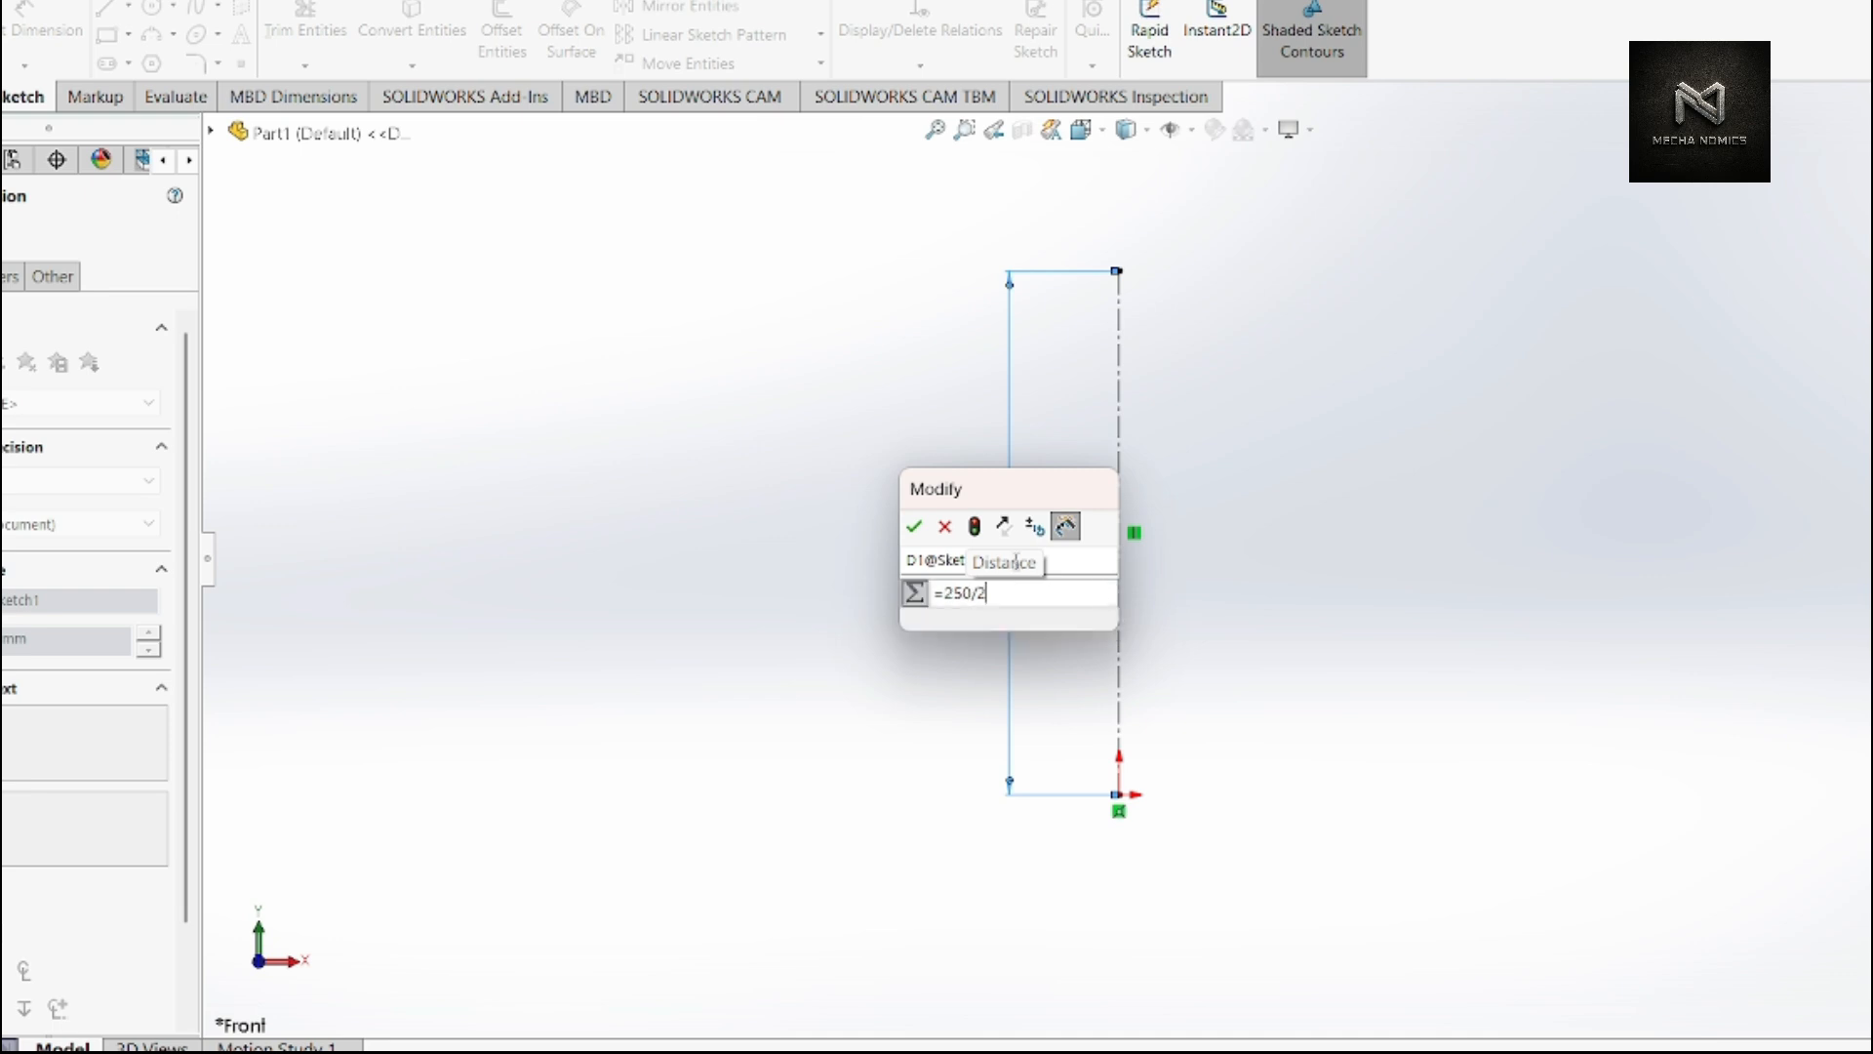
{"action": "left_click", "coordinate": [914, 529]}
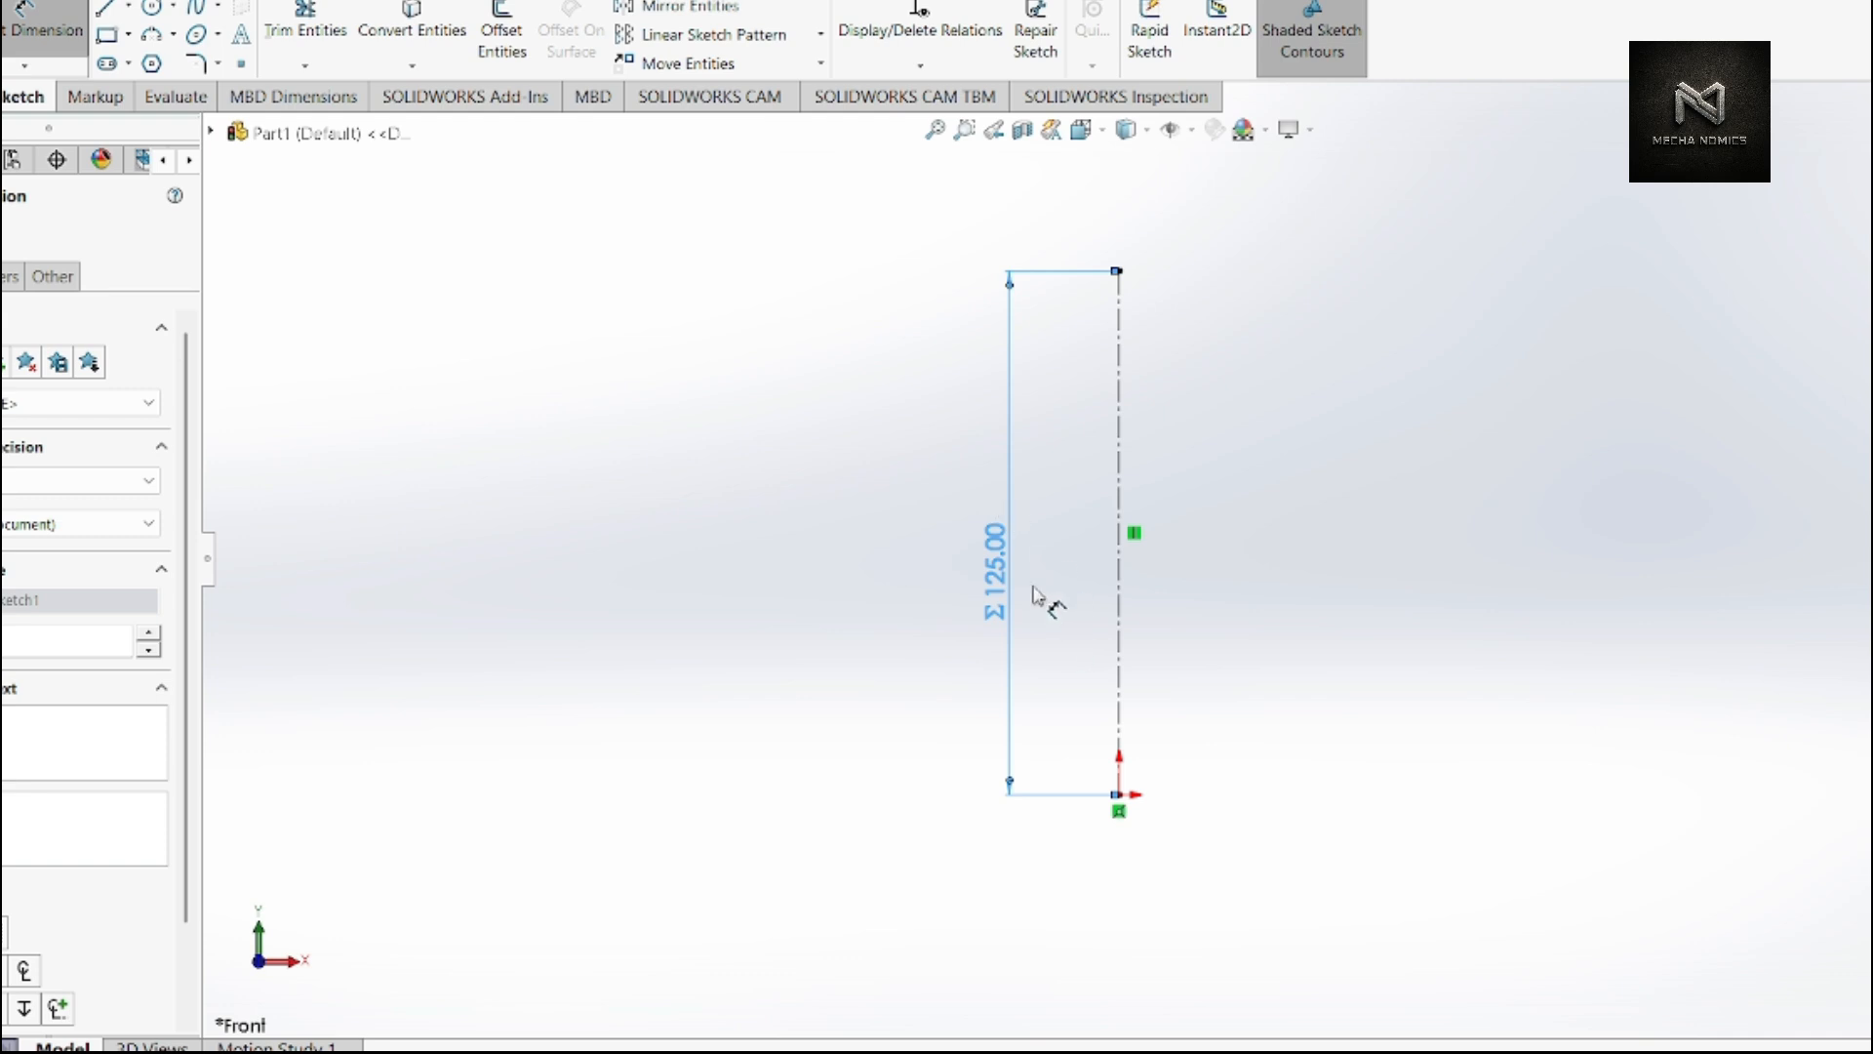
{"action": "key", "text": "alt+f"}
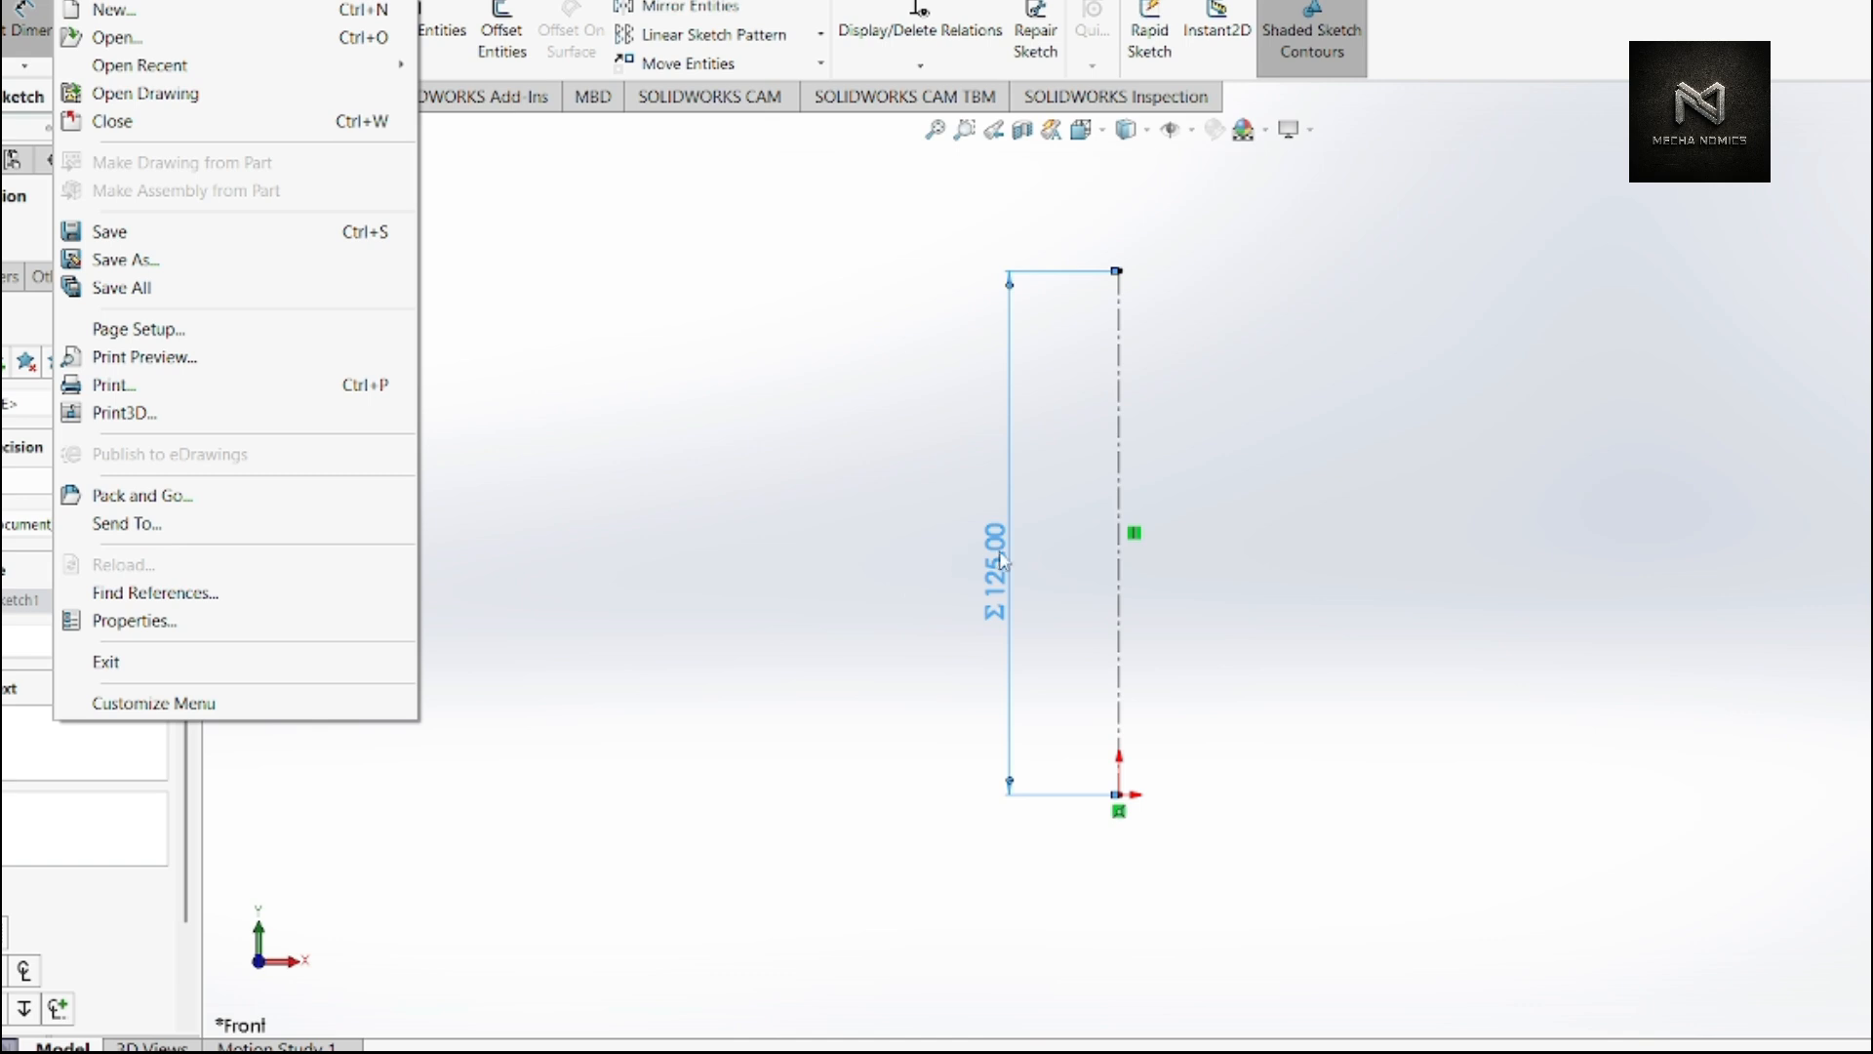
{"action": "left_click", "coordinate": [743, 346]}
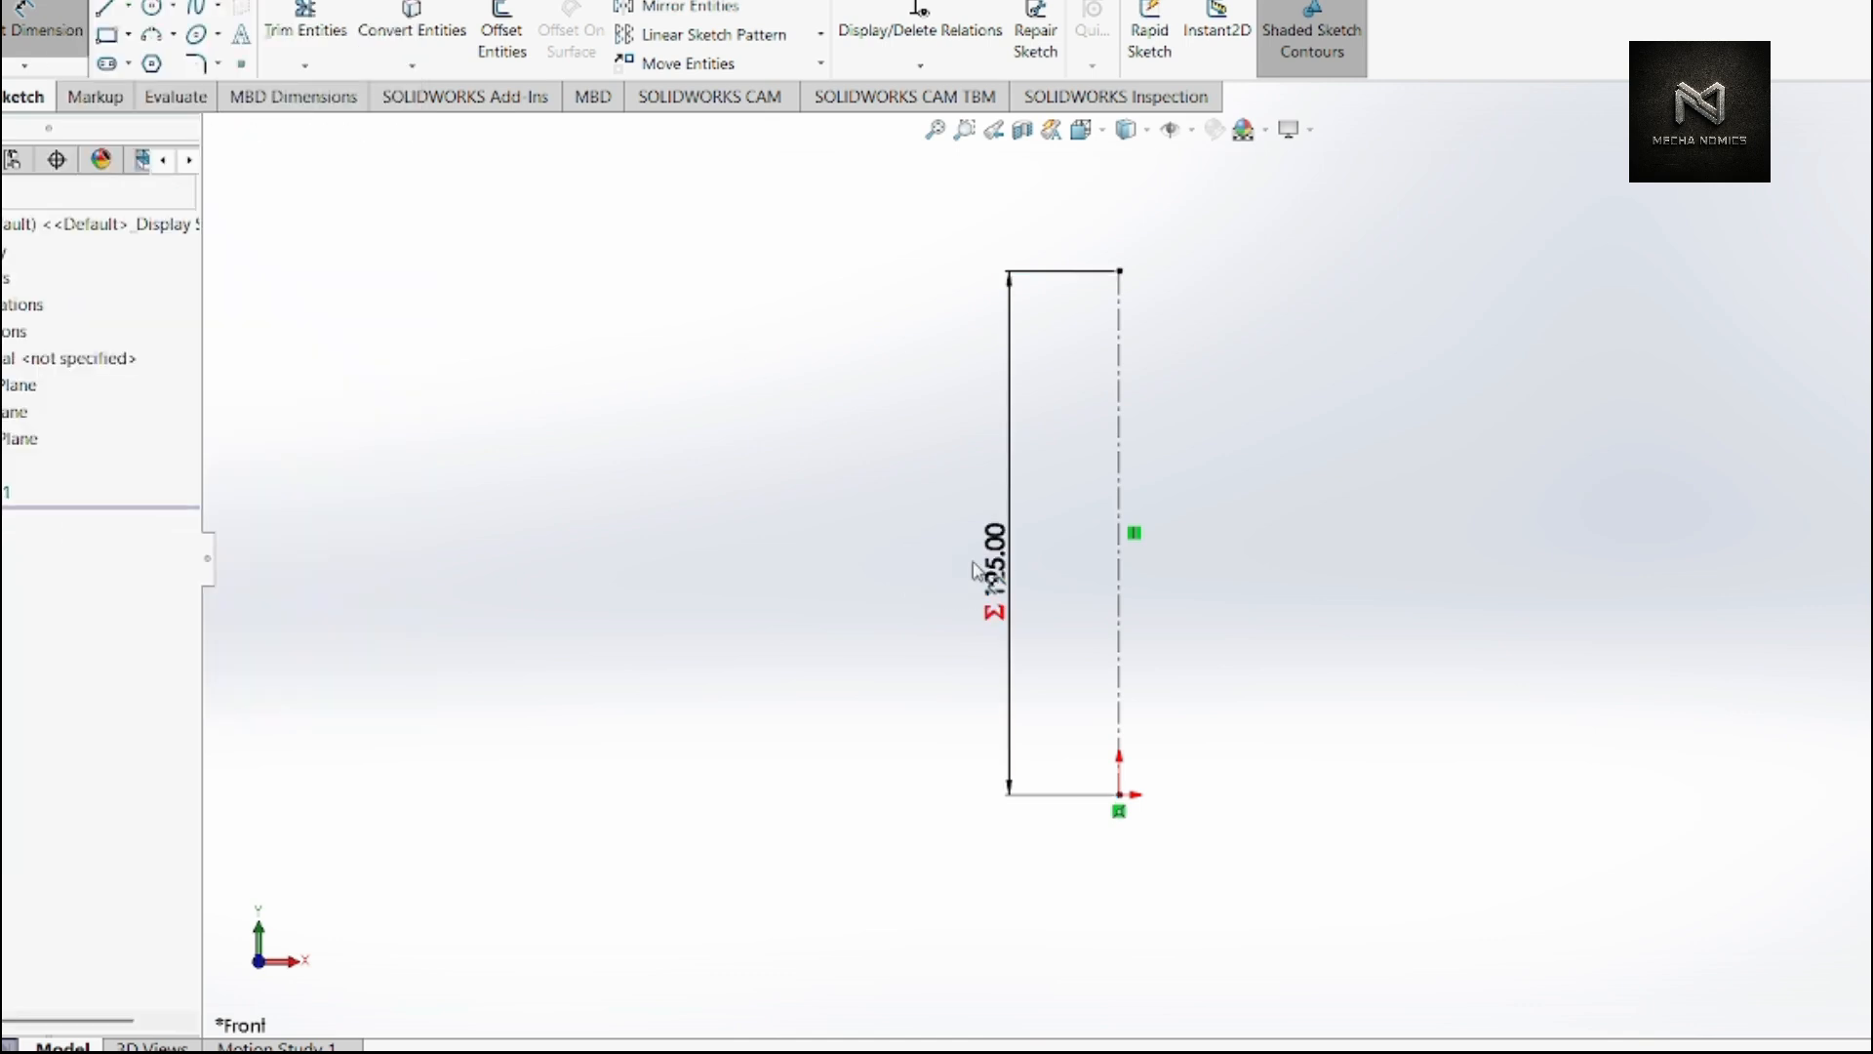
- Replace the equation in the vertical centerline's length dimension with the plain value 125 mm
{"action": "double_click", "coordinate": [1002, 542]}
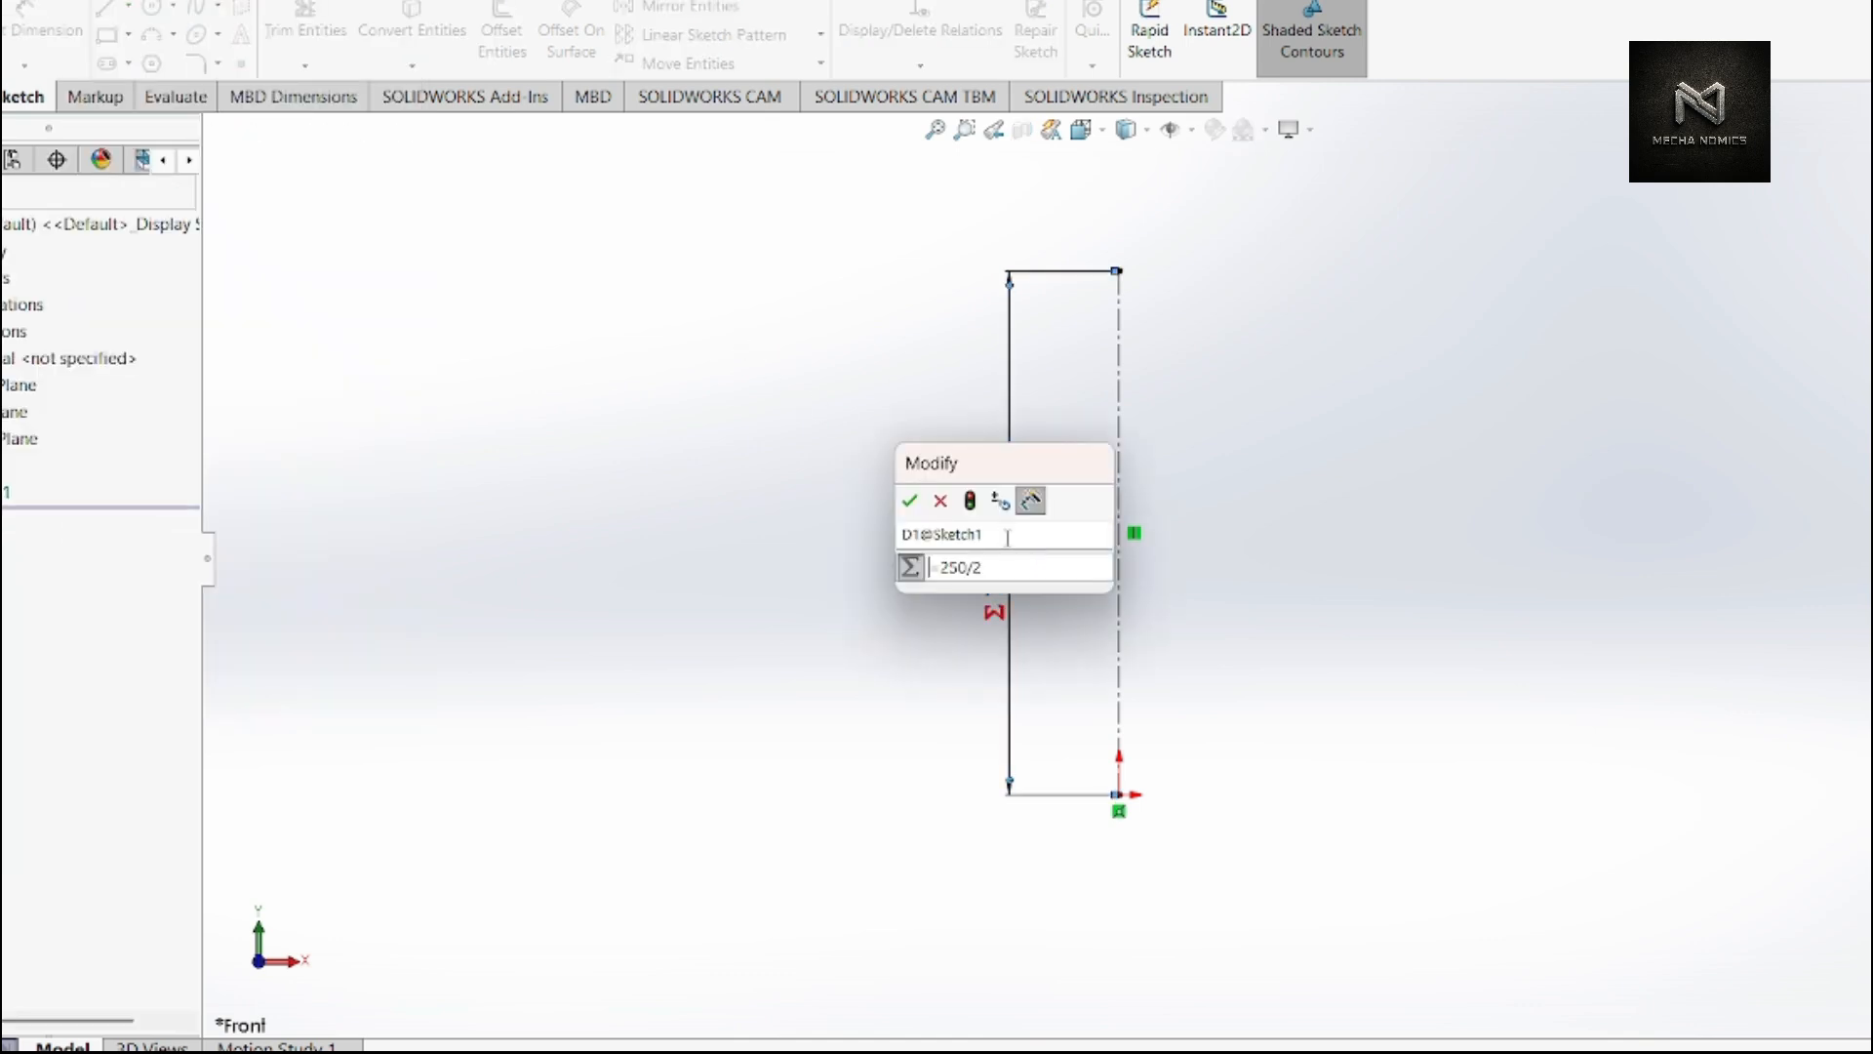
{"action": "key", "text": "Left"}
{"action": "key", "text": "Left"}
{"action": "key", "text": "Left"}
{"action": "type", "text": "."}
{"action": "key", "text": "BackSpace"}
{"action": "key", "text": "BackSpace"}
{"action": "key", "text": "BackSpace"}
{"action": "key", "text": "BackSpace"}
{"action": "key", "text": "BackSpace"}
{"action": "key", "text": "BackSpace"}
{"action": "key", "text": "BackSpace"}
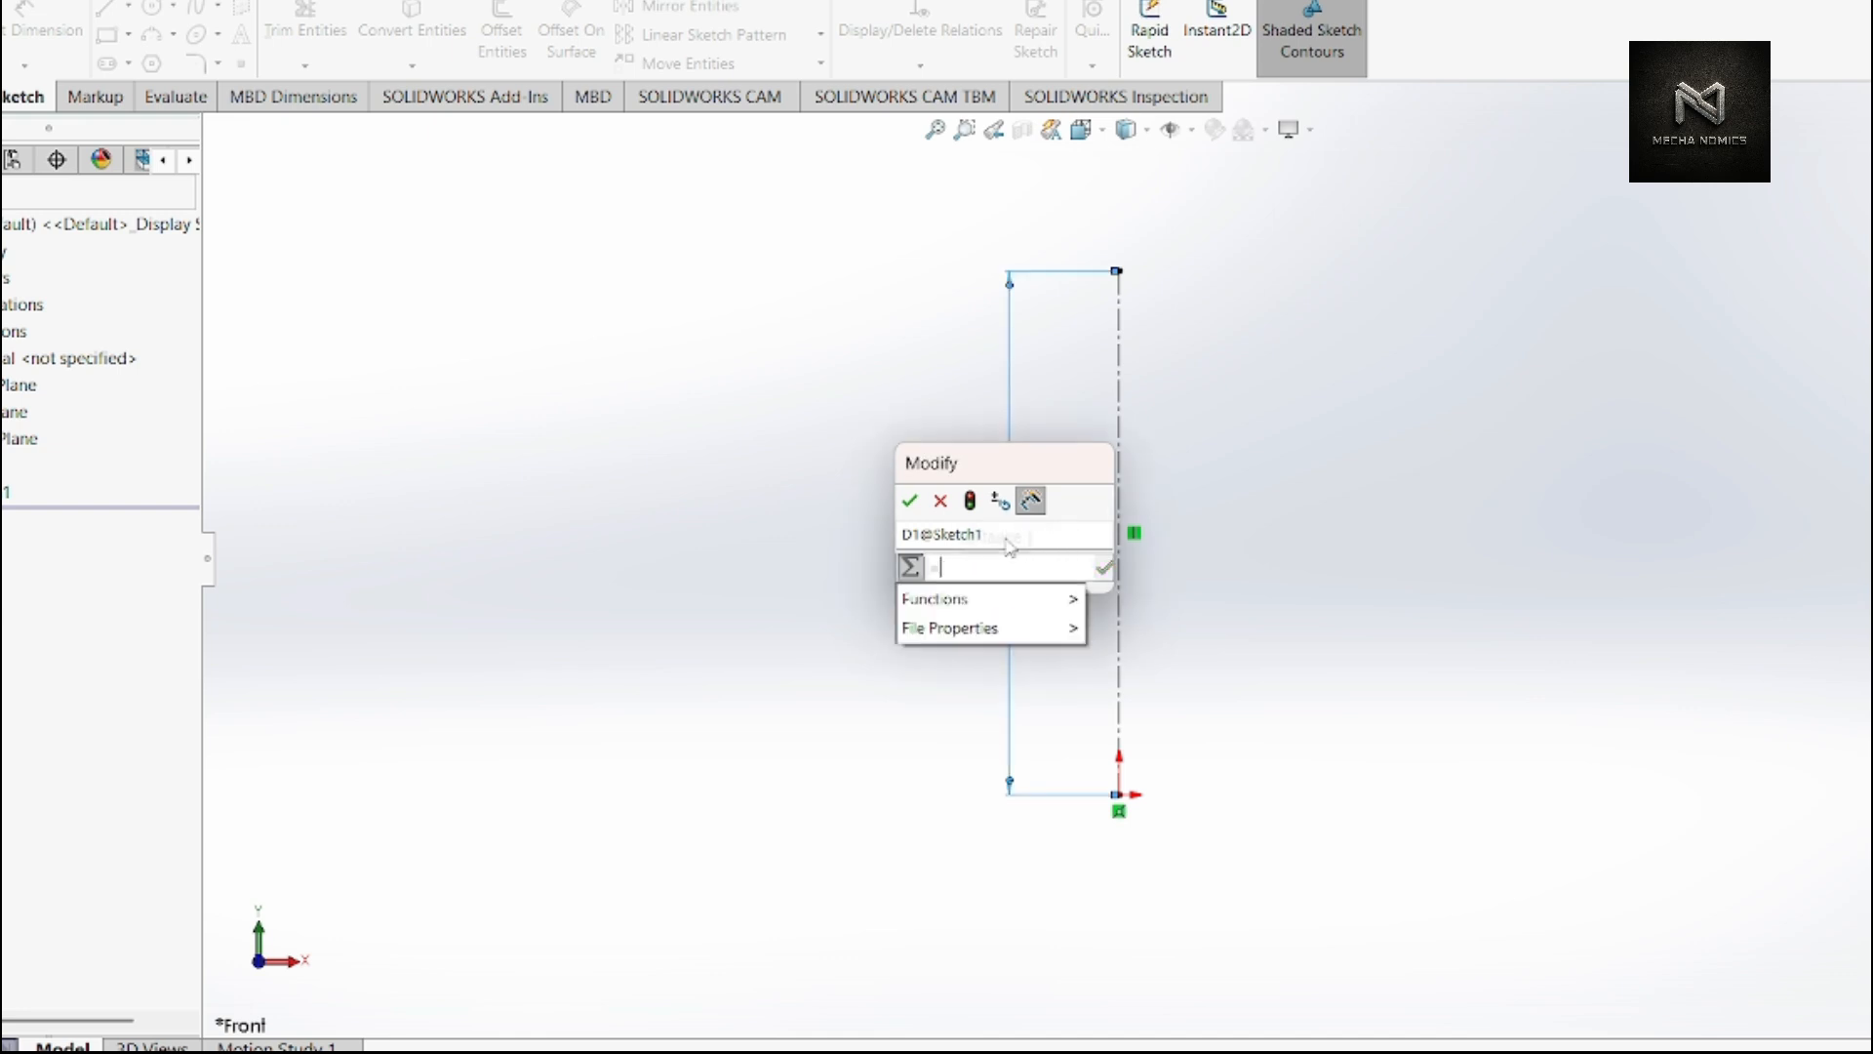
{"action": "type", "text": "125"}
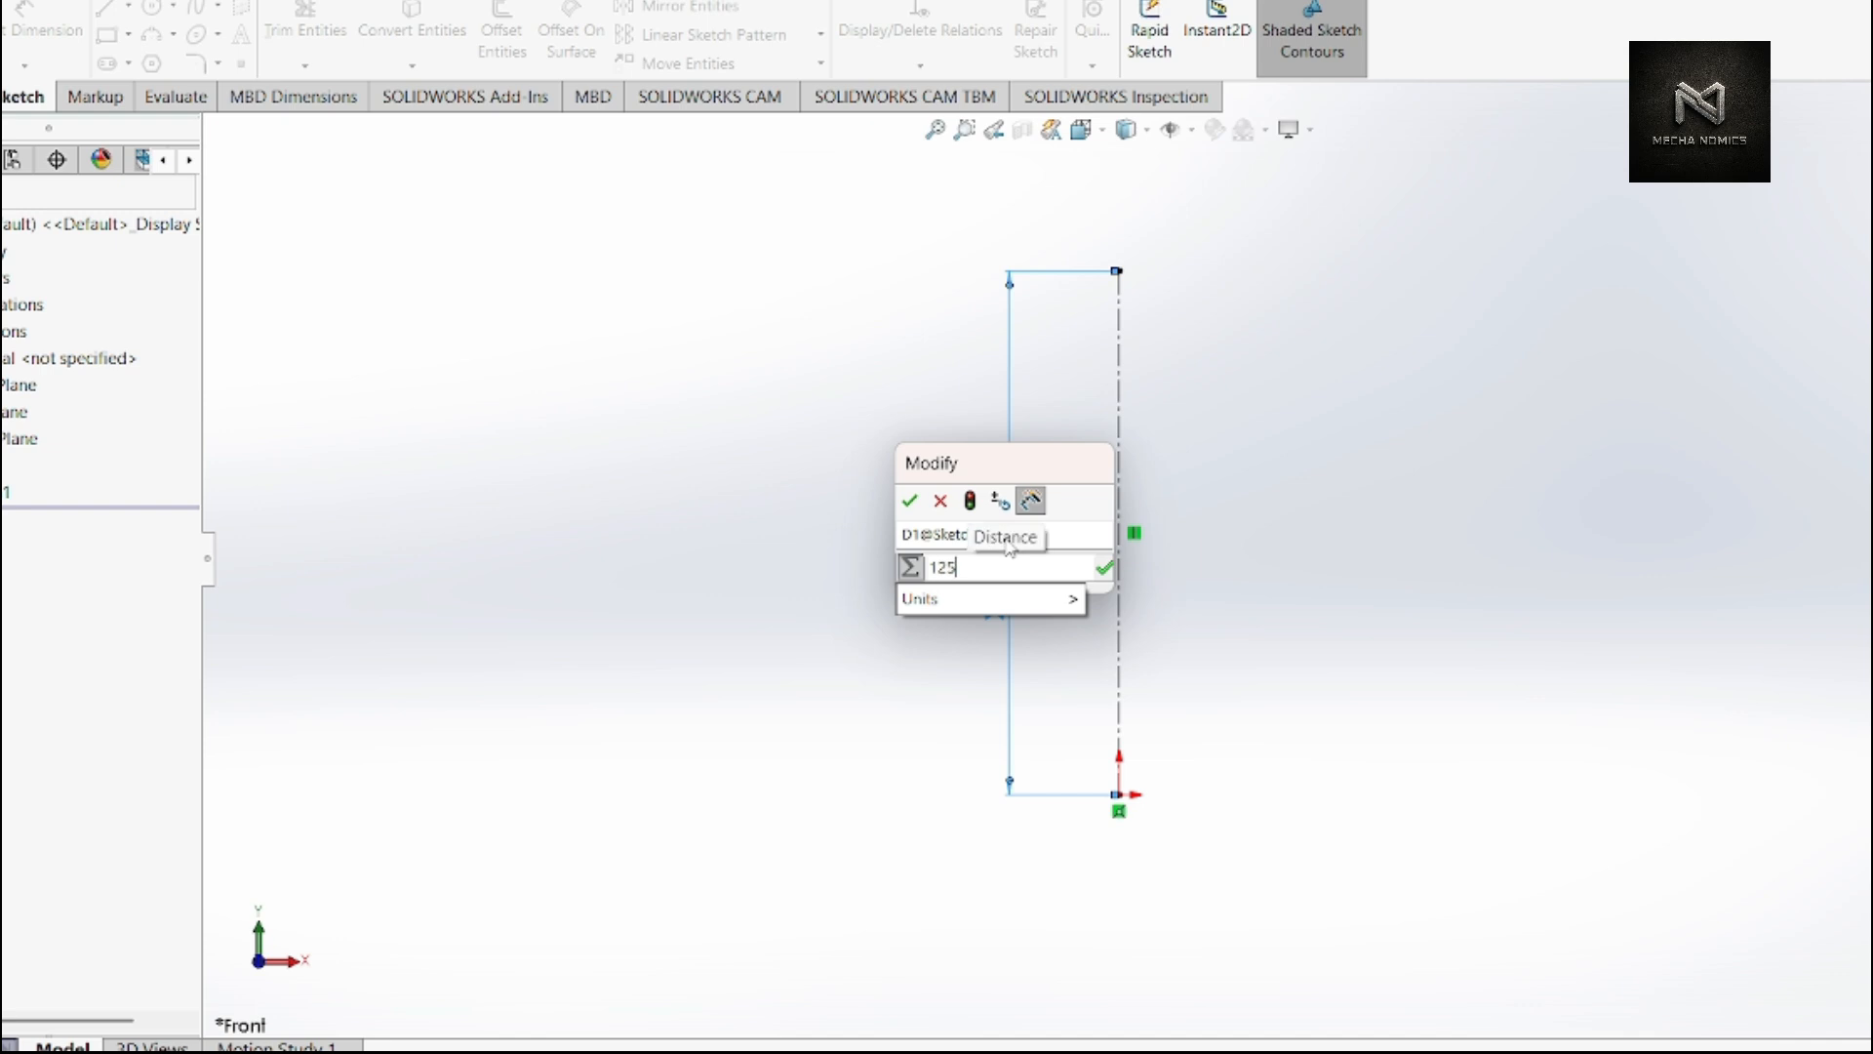
{"action": "key", "text": "Return"}
{"action": "left_click", "coordinate": [909, 500]}
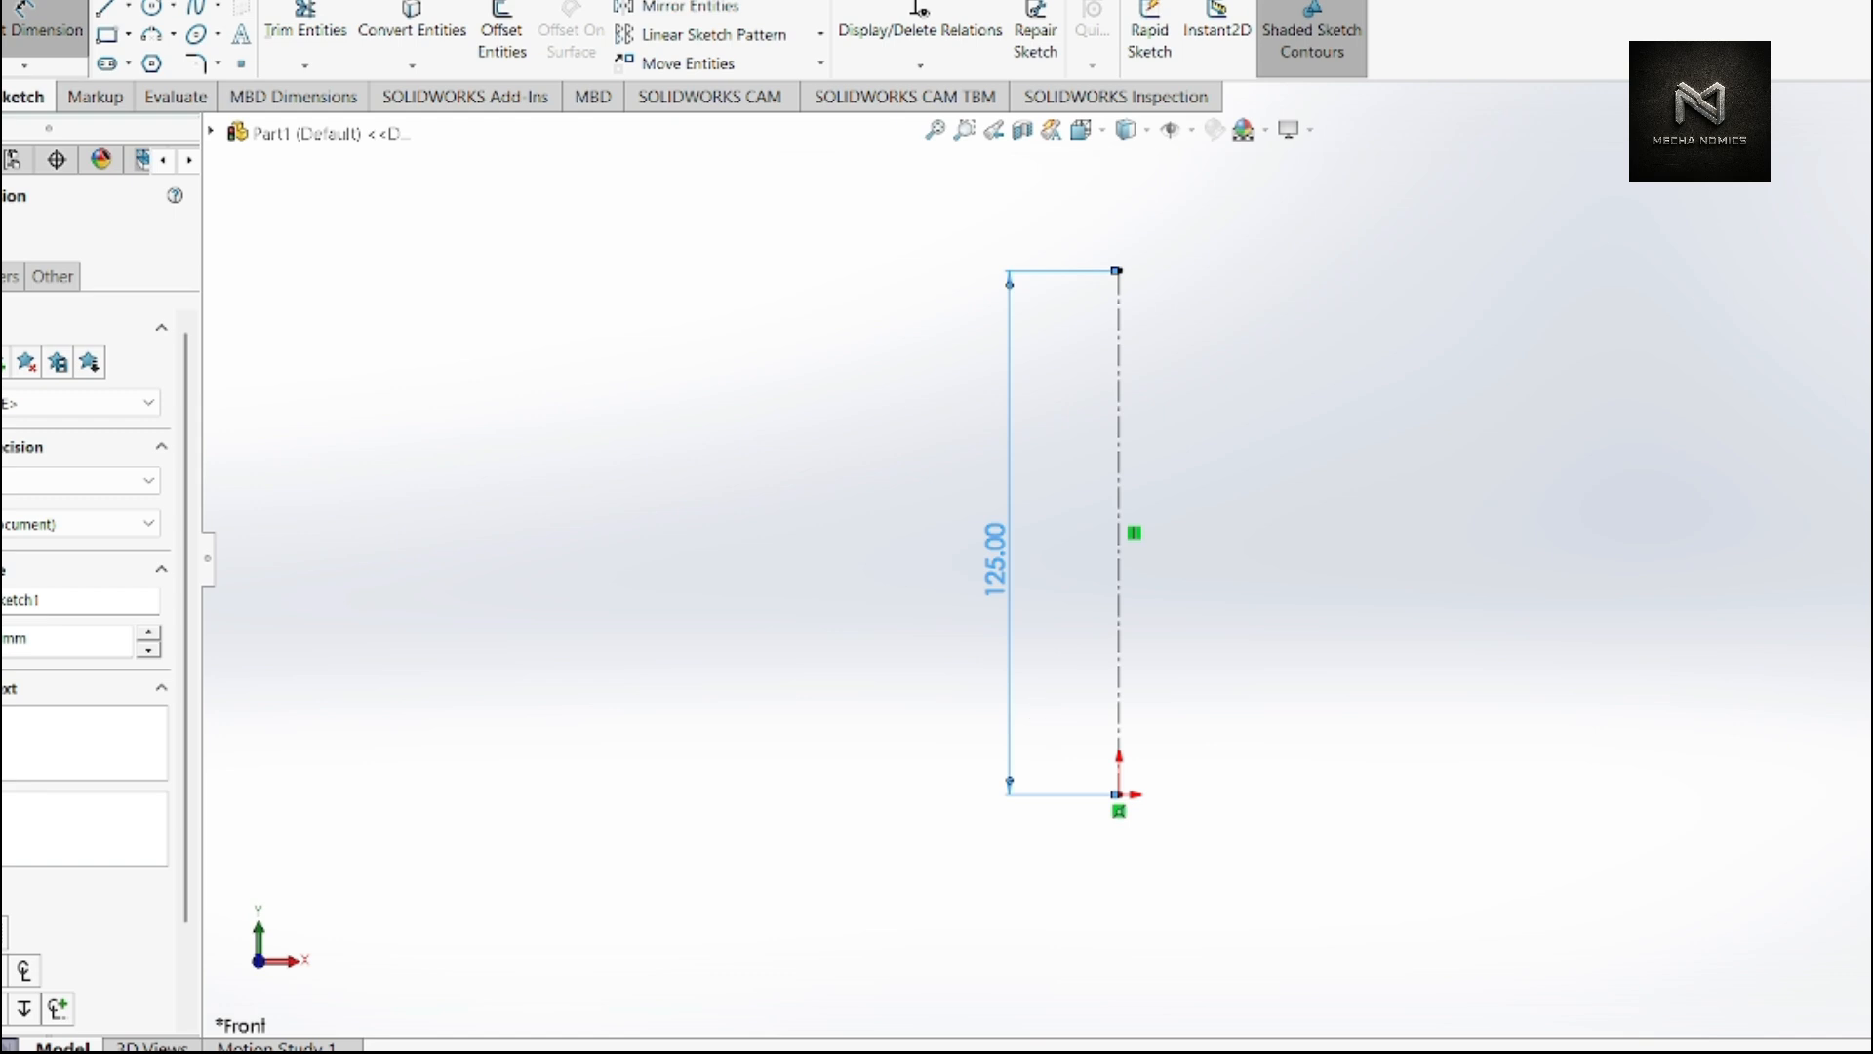
- Sketch a horizontal centerline from the origin in the positive X direction and end the line chain
{"action": "left_click", "coordinate": [128, 6]}
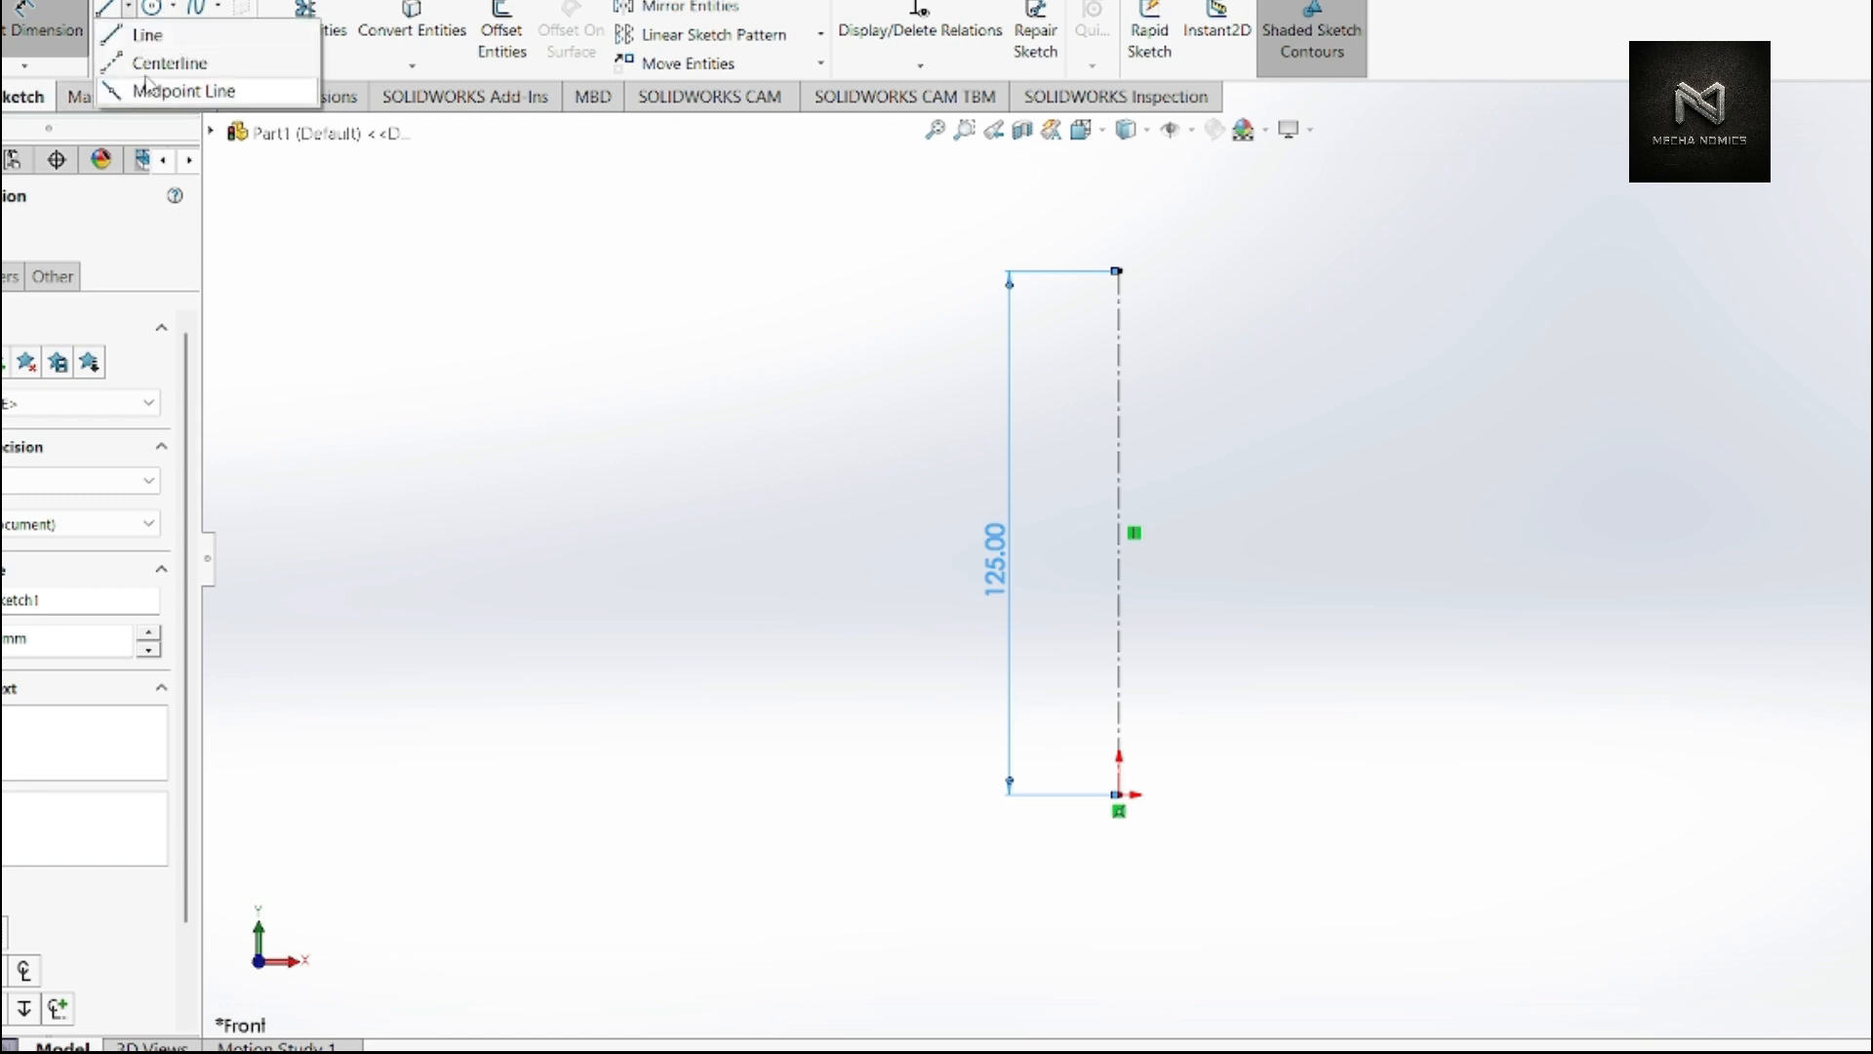
{"action": "left_click", "coordinate": [146, 35]}
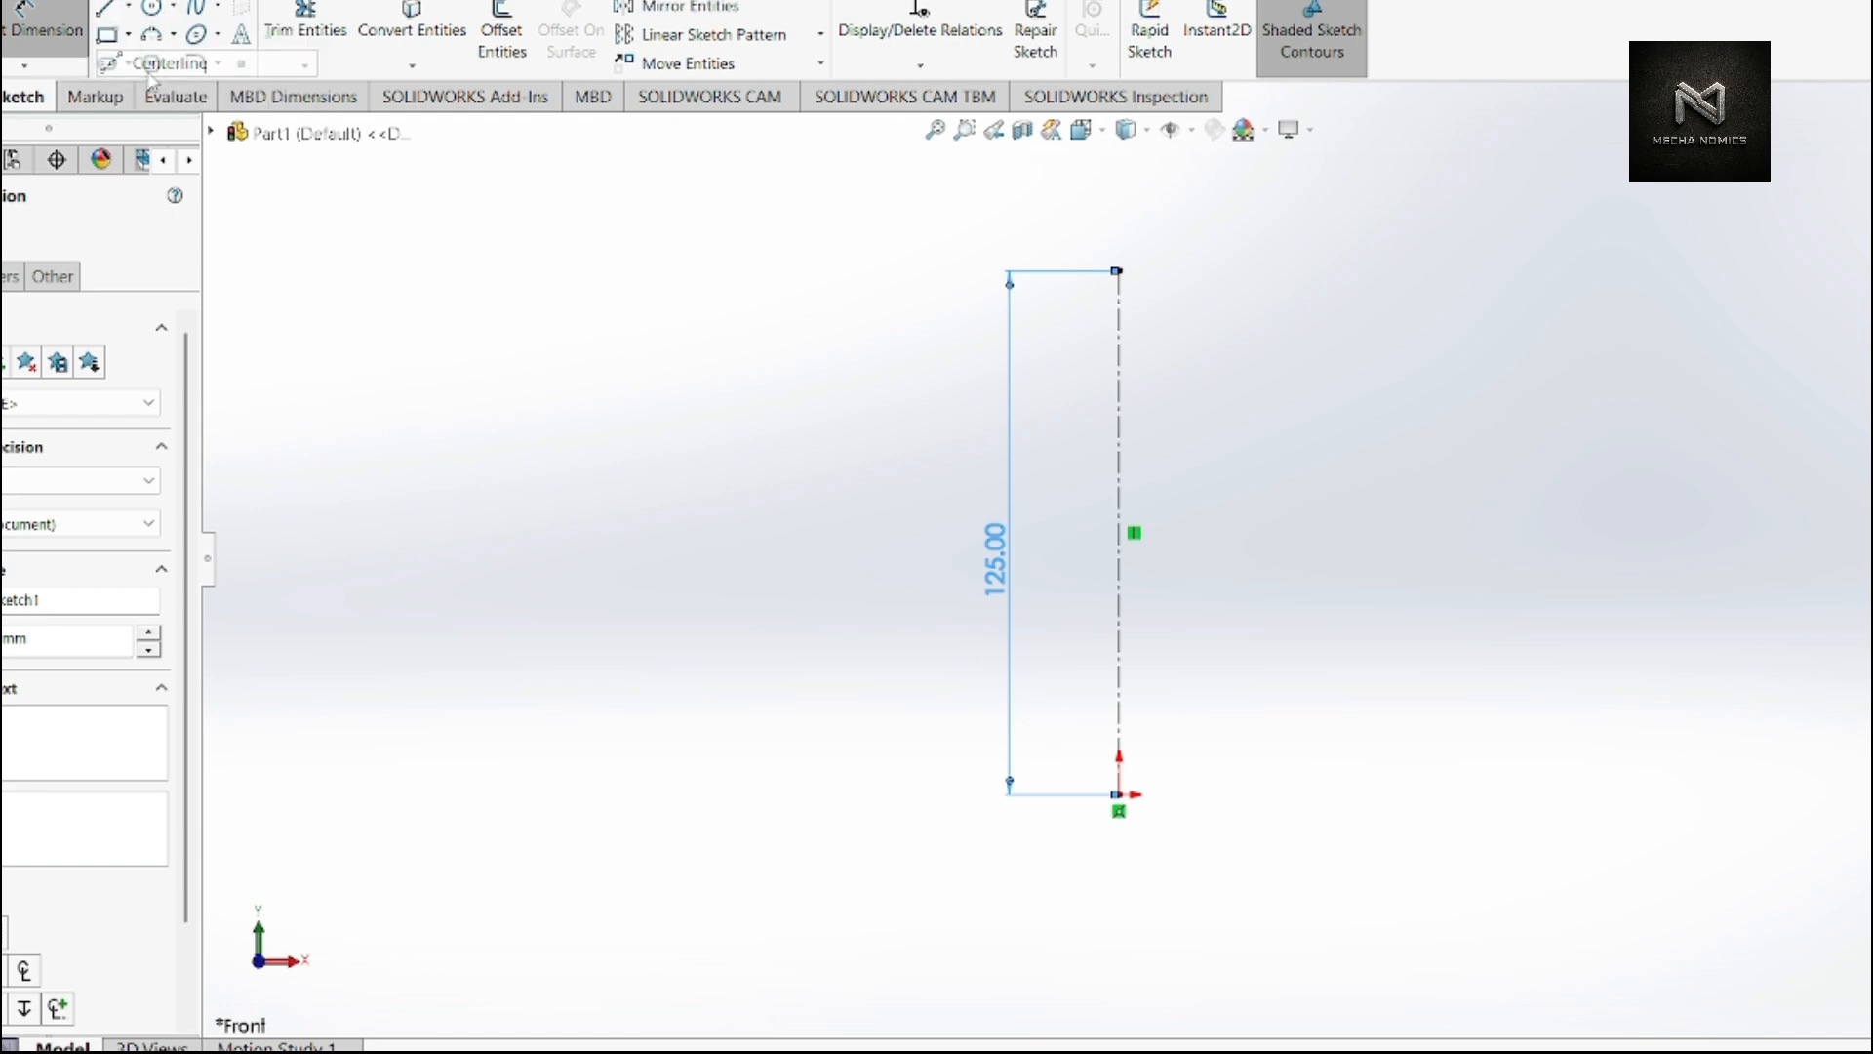
{"action": "left_click", "coordinate": [1120, 796]}
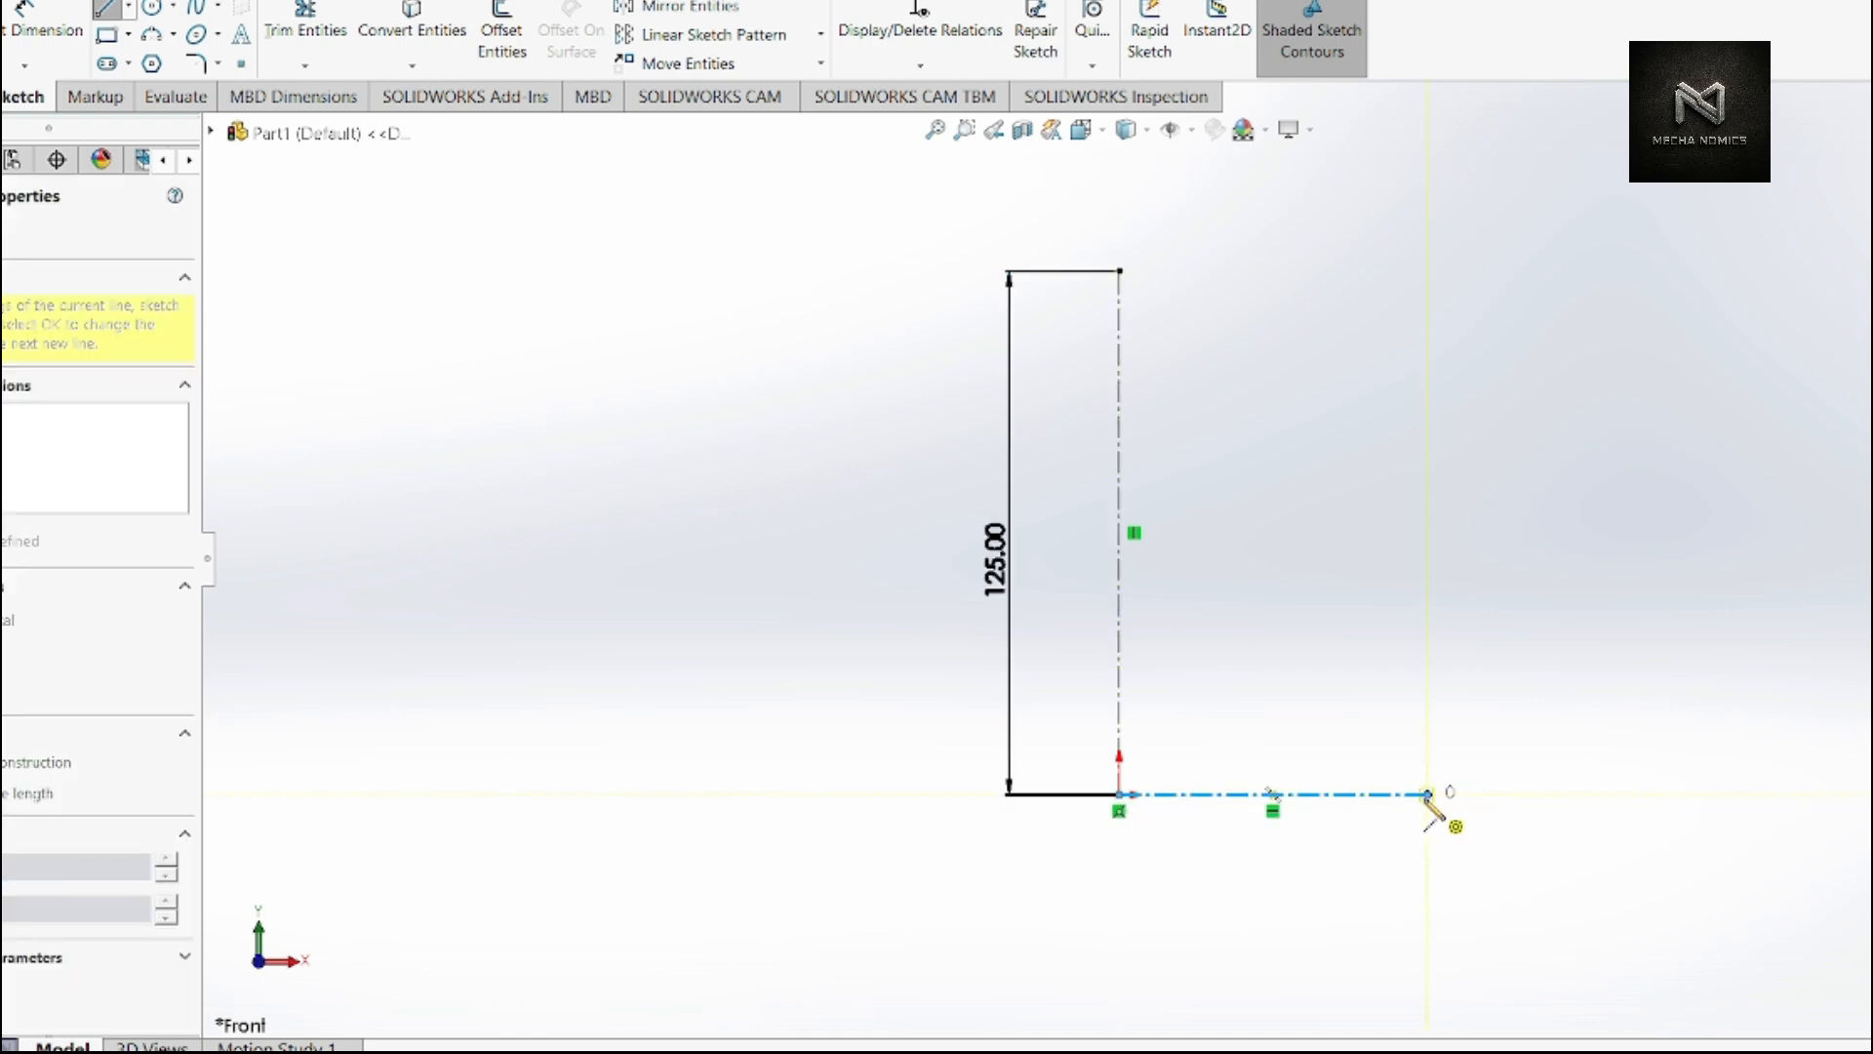
{"action": "double_click", "coordinate": [1427, 795]}
{"action": "left_click", "coordinate": [58, 10]}
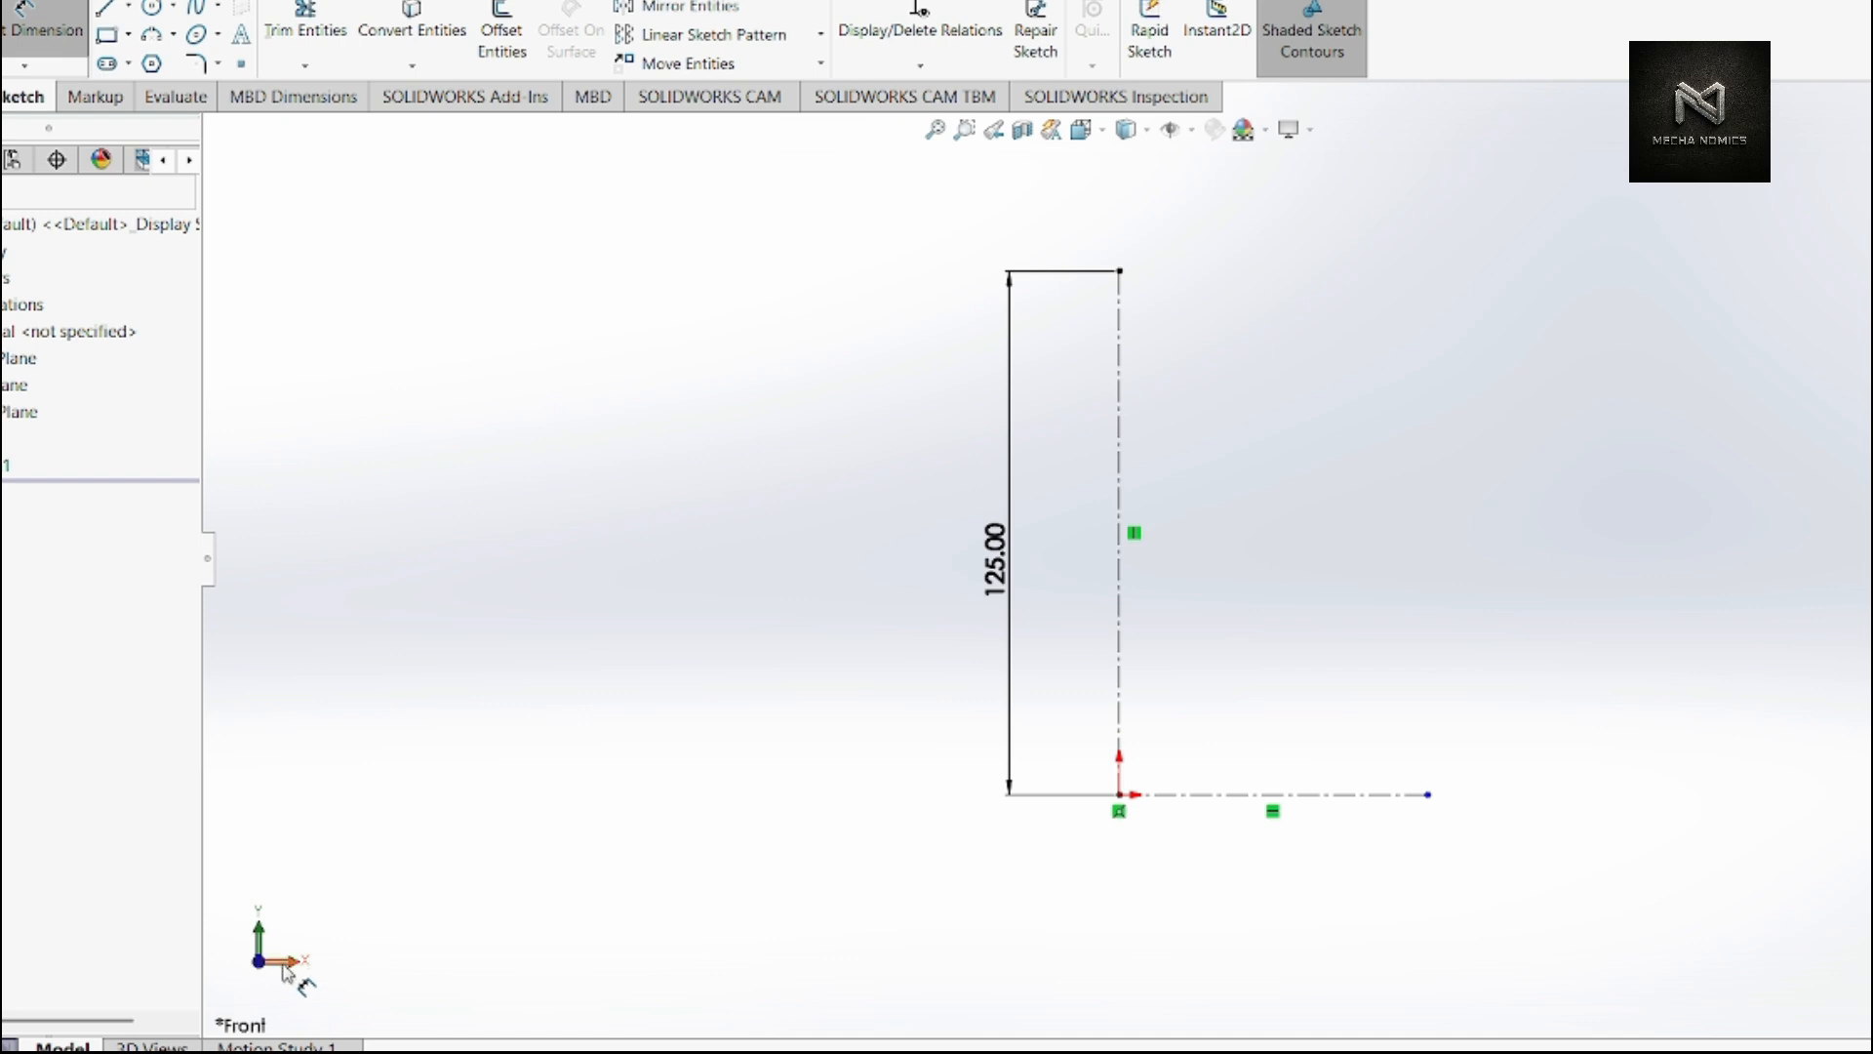
{"action": "left_click", "coordinate": [677, 8]}
{"action": "key", "text": "Escape"}
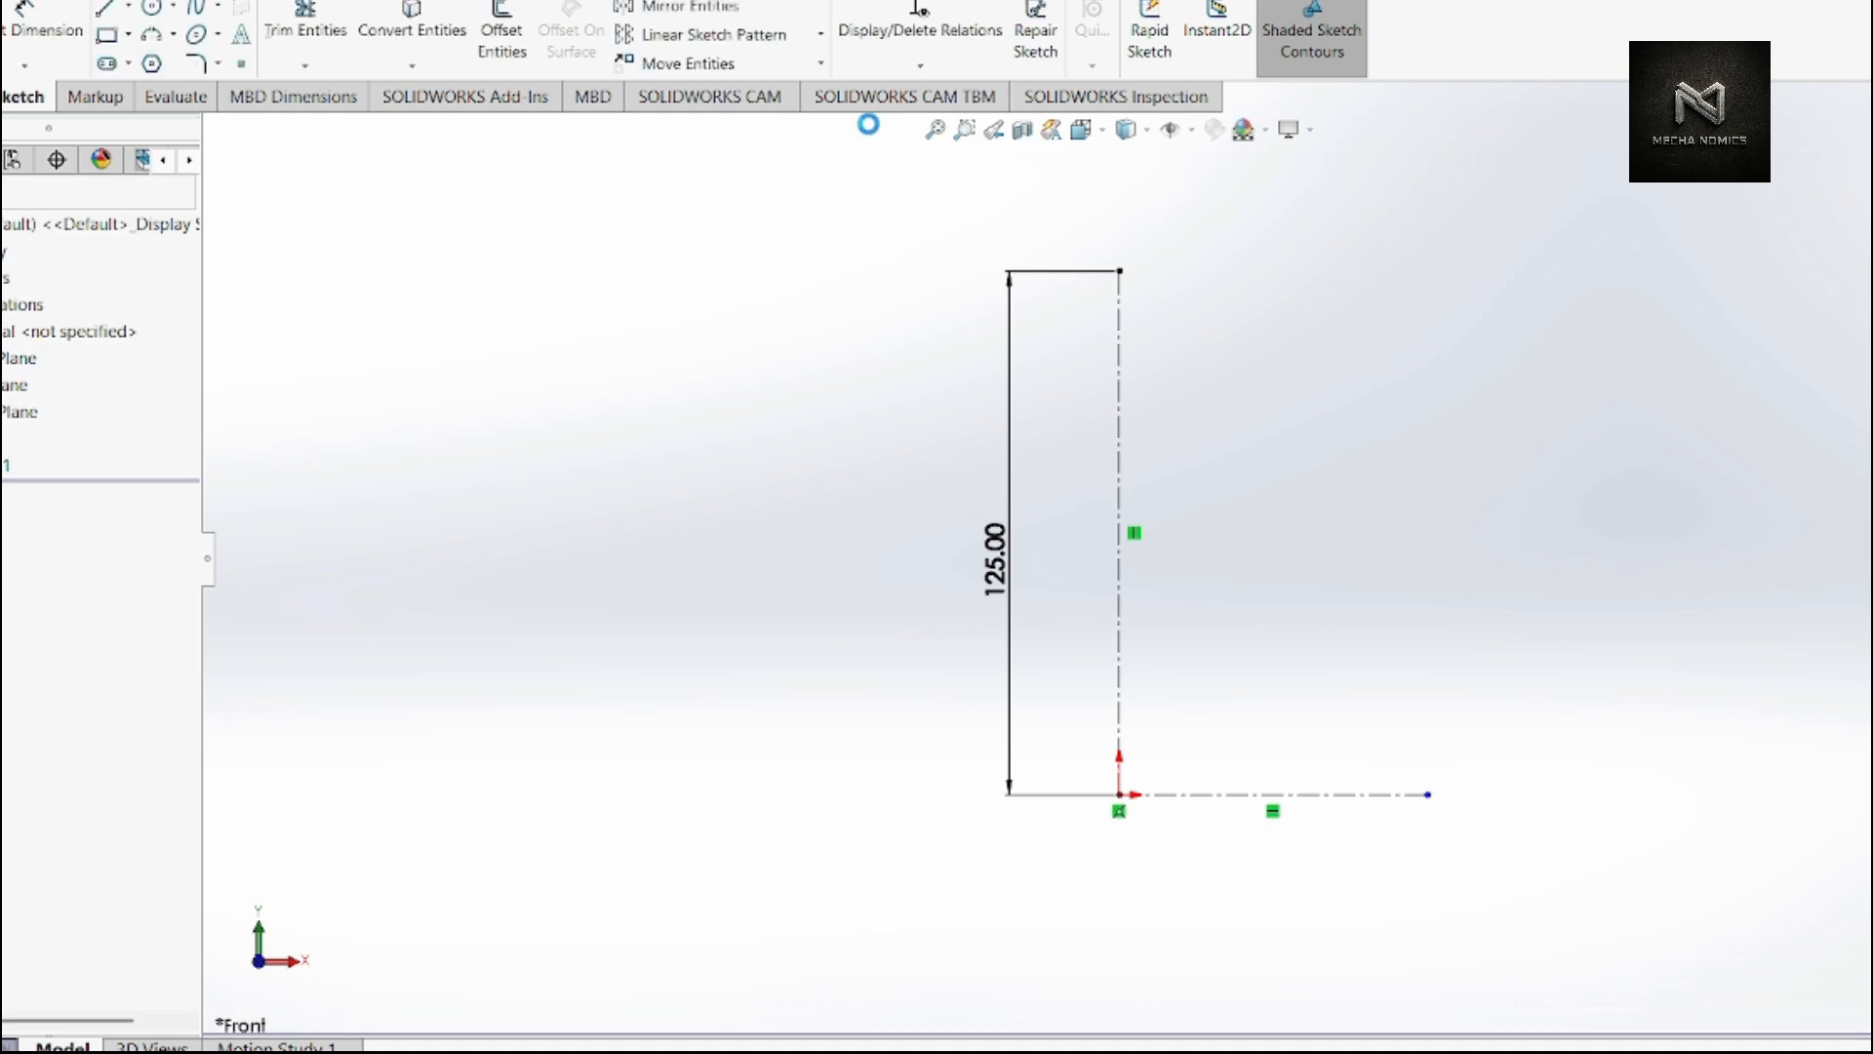
- Mirror the vertical centerline about the horizontal centerline so it also extends below the origin
{"action": "left_click", "coordinate": [723, 9]}
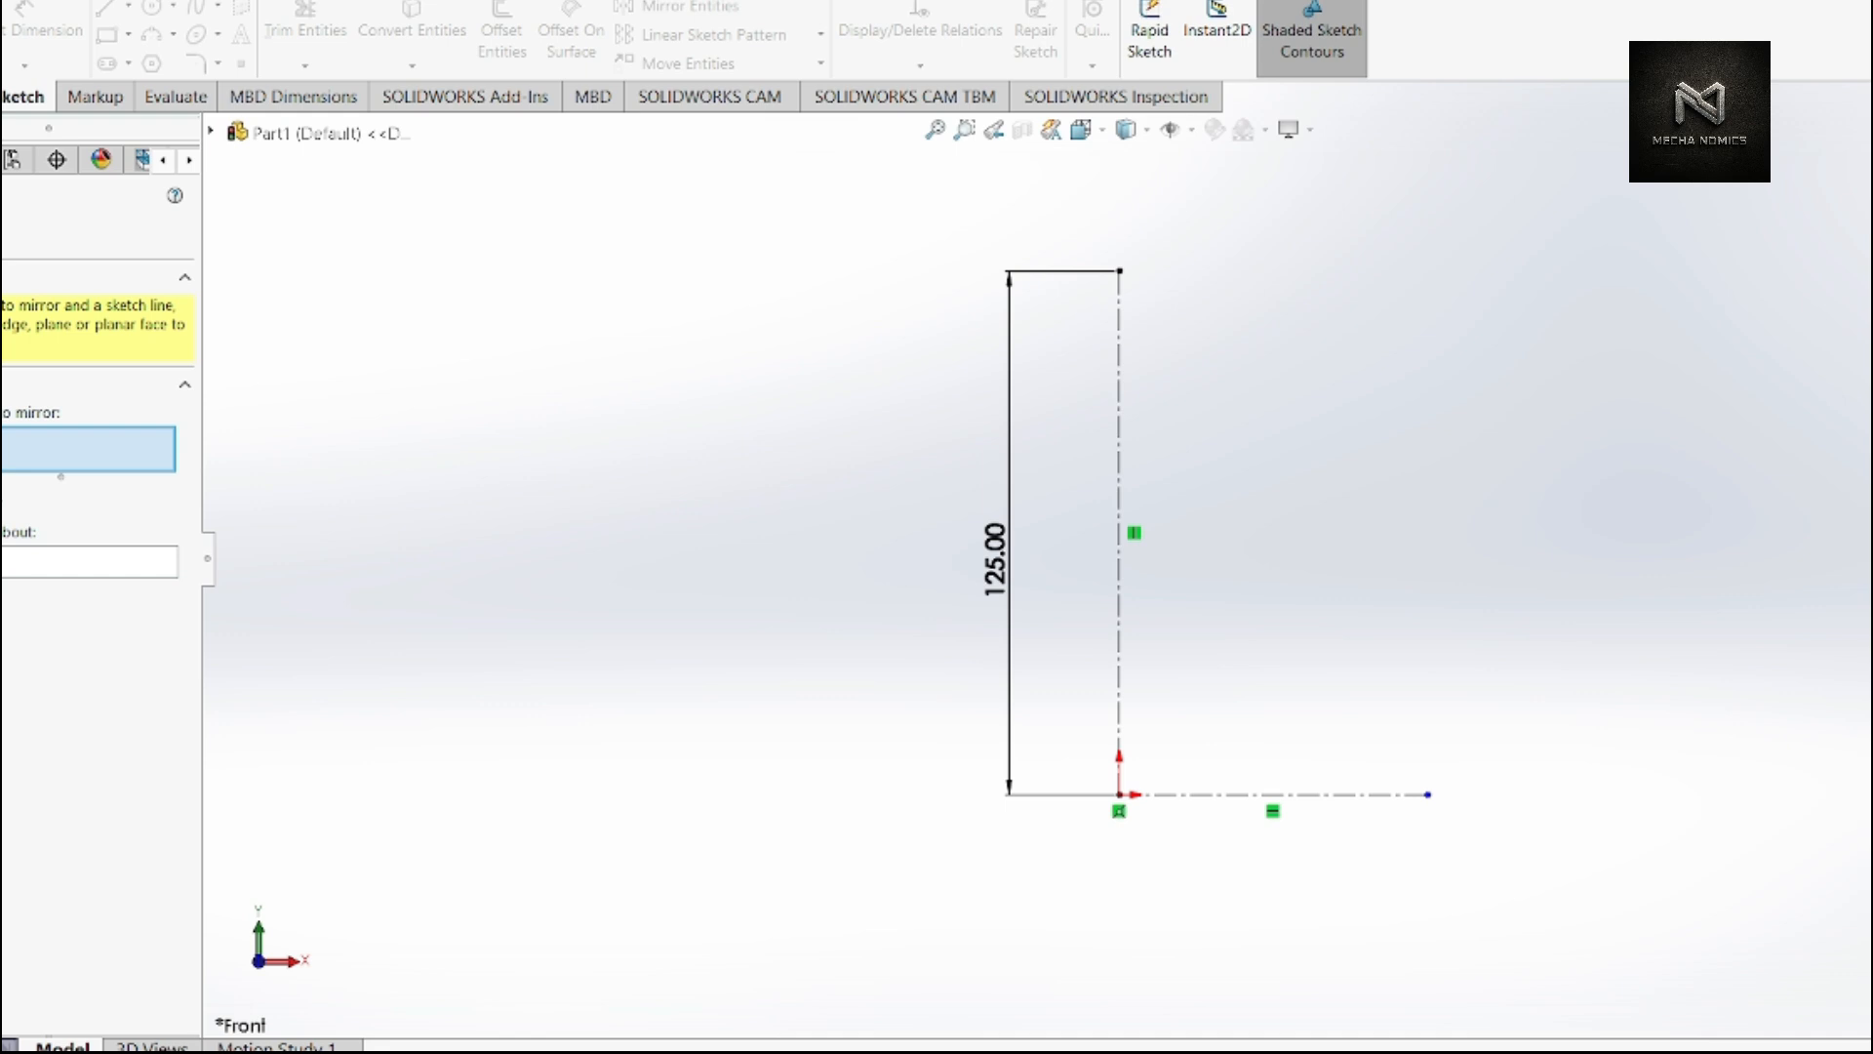
{"action": "left_click", "coordinate": [1124, 355]}
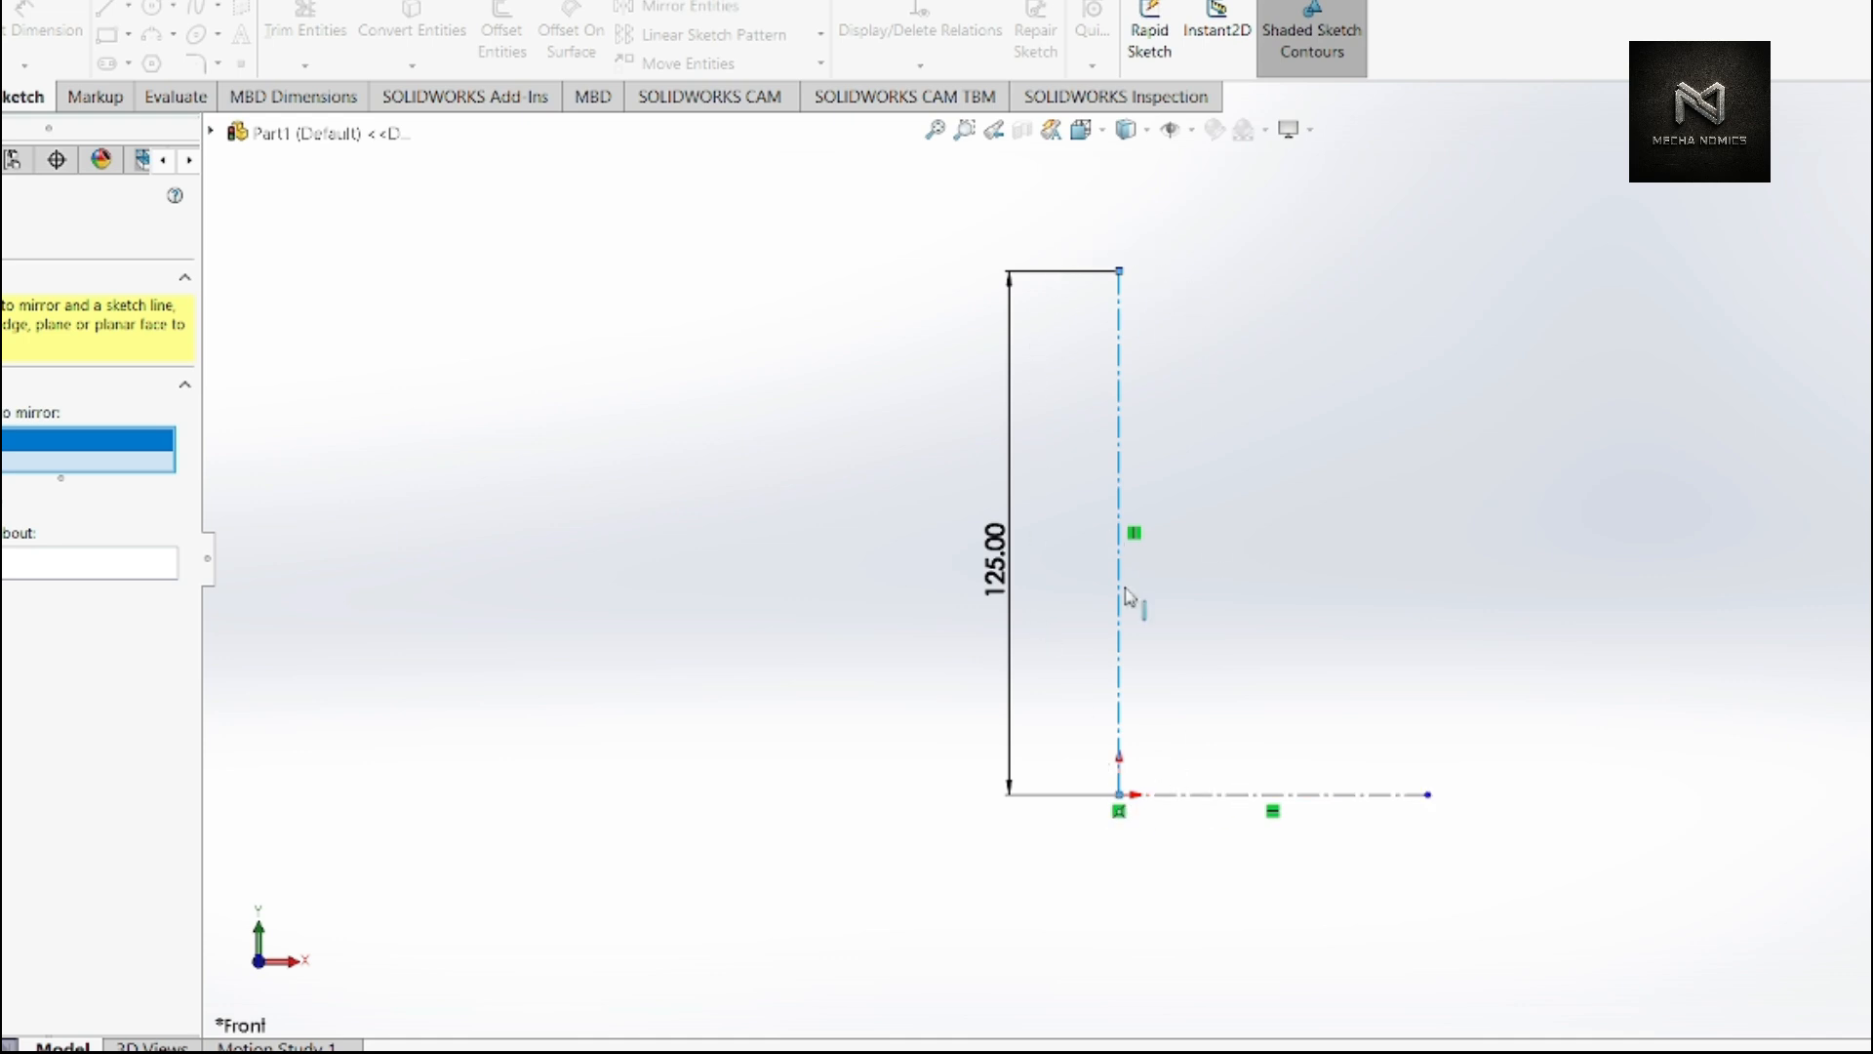
{"action": "left_click", "coordinate": [15, 569]}
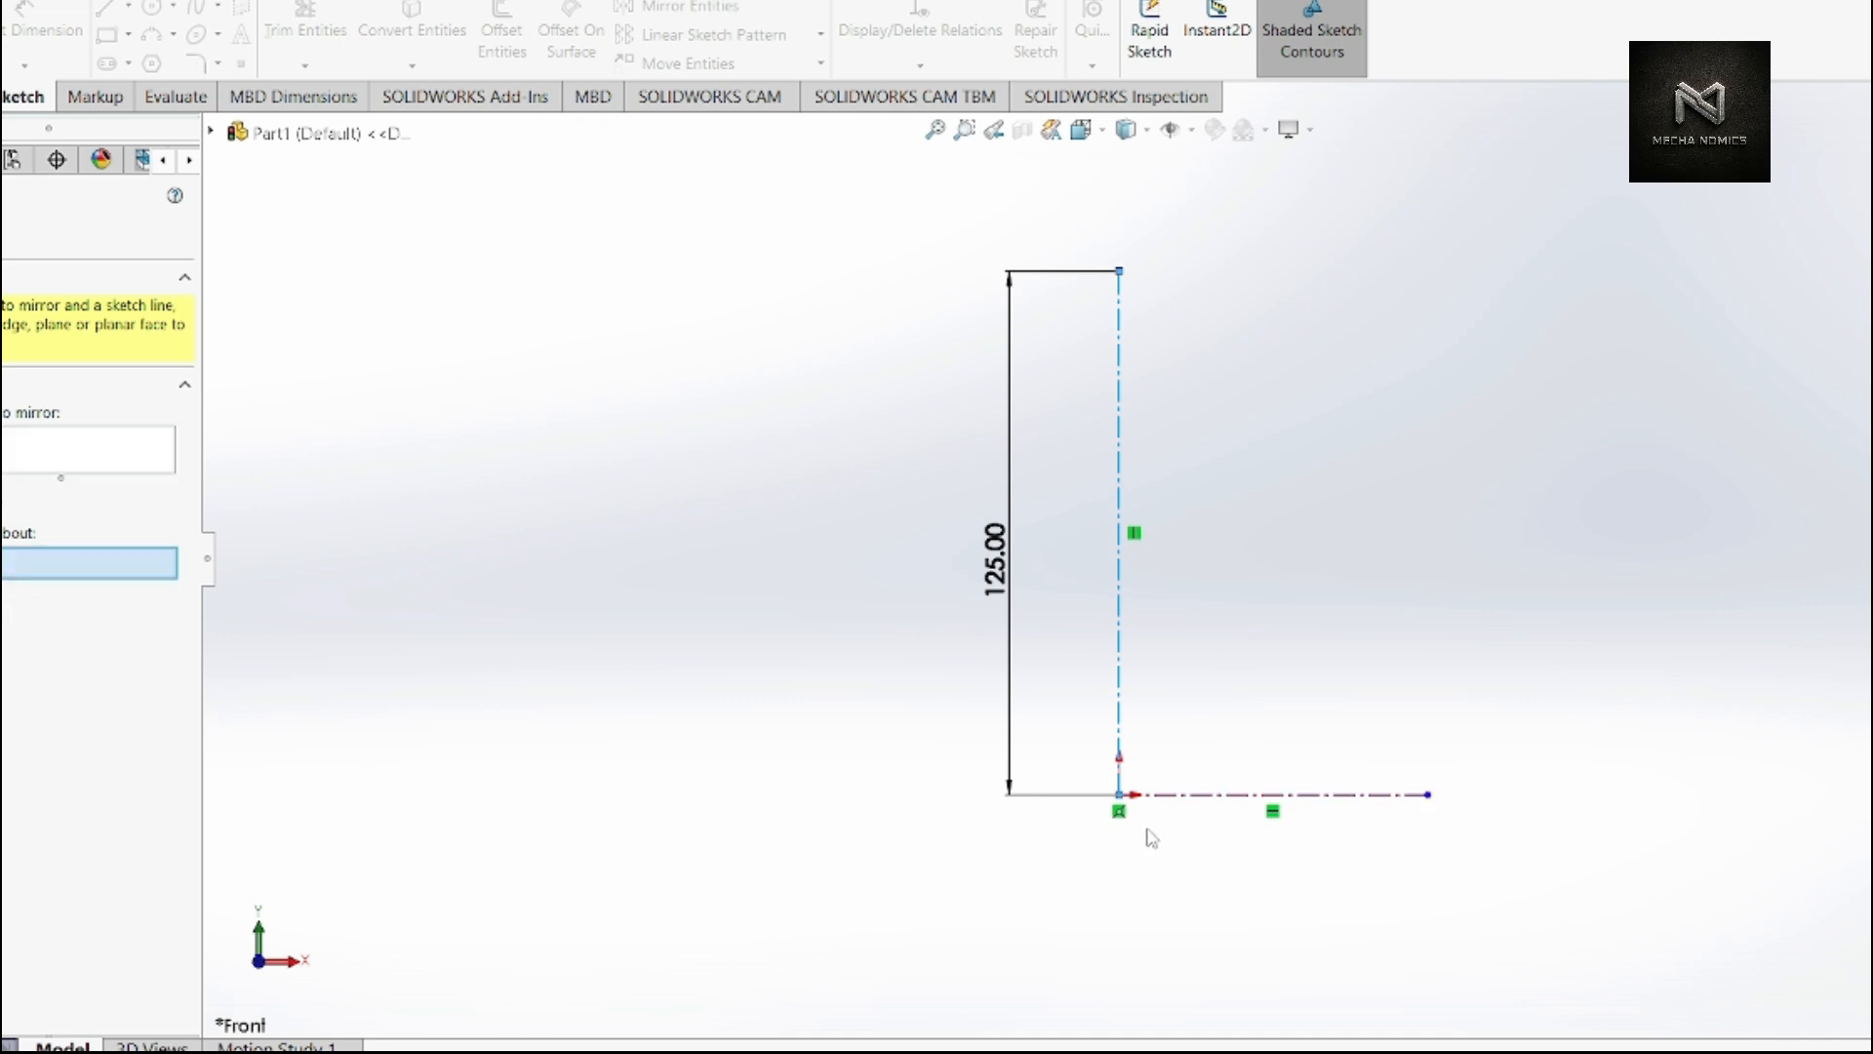
{"action": "scroll", "coordinate": [1226, 802], "scroll_direction": "up", "scroll_amount": 1}
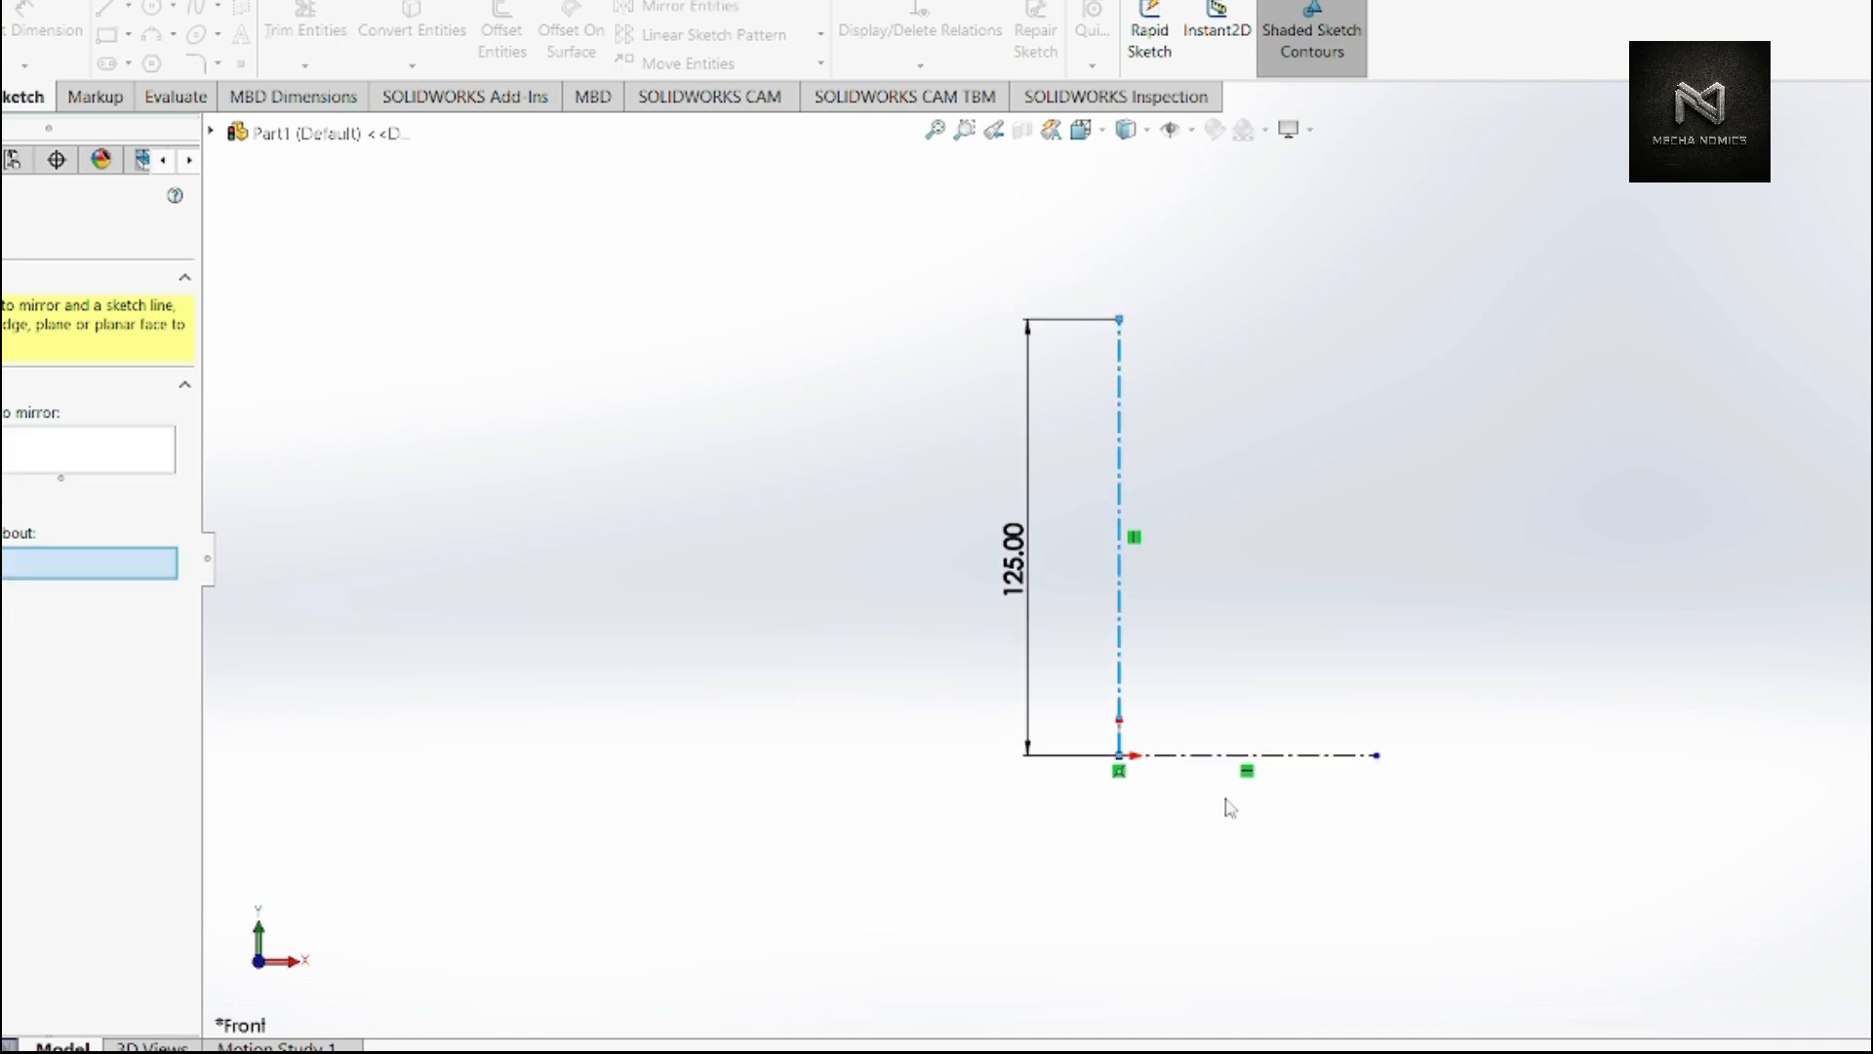
{"action": "left_click", "coordinate": [1218, 759]}
{"action": "scroll", "coordinate": [1207, 812], "scroll_direction": "up", "scroll_amount": 2}
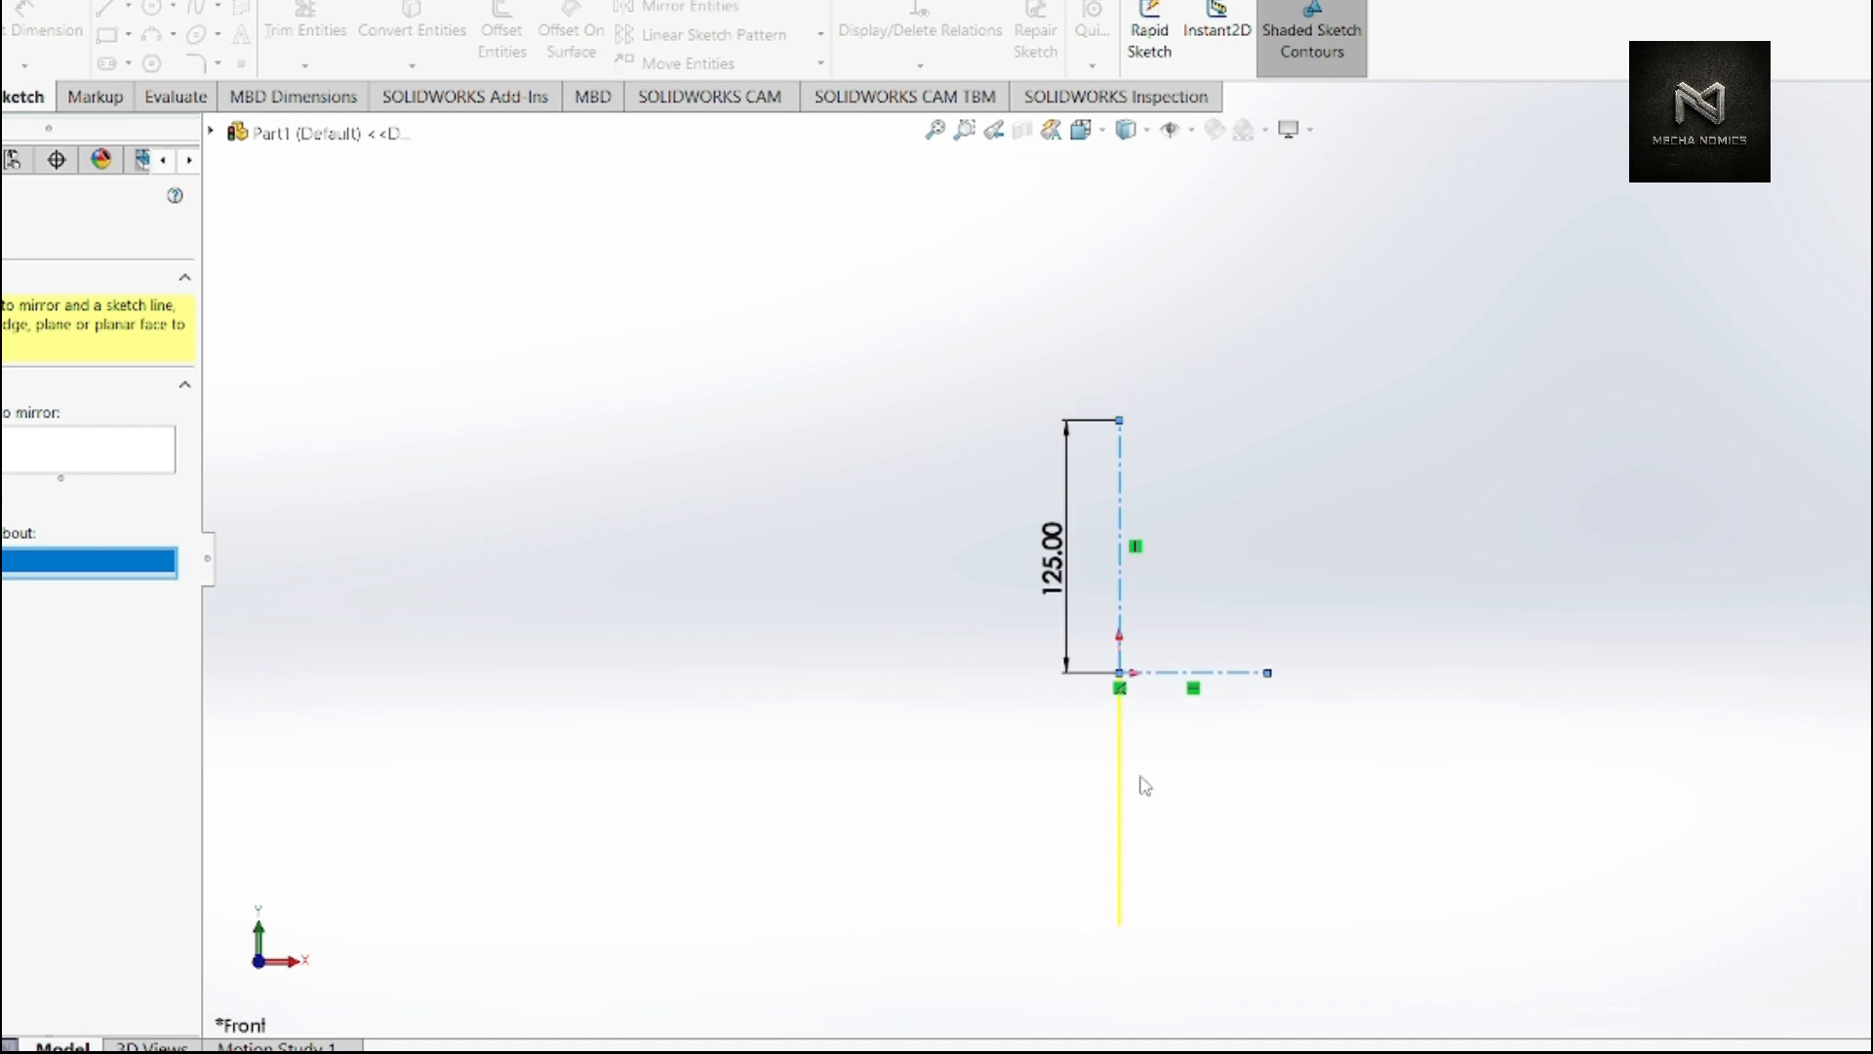
{"action": "scroll", "coordinate": [1137, 781], "scroll_direction": "down", "scroll_amount": 1}
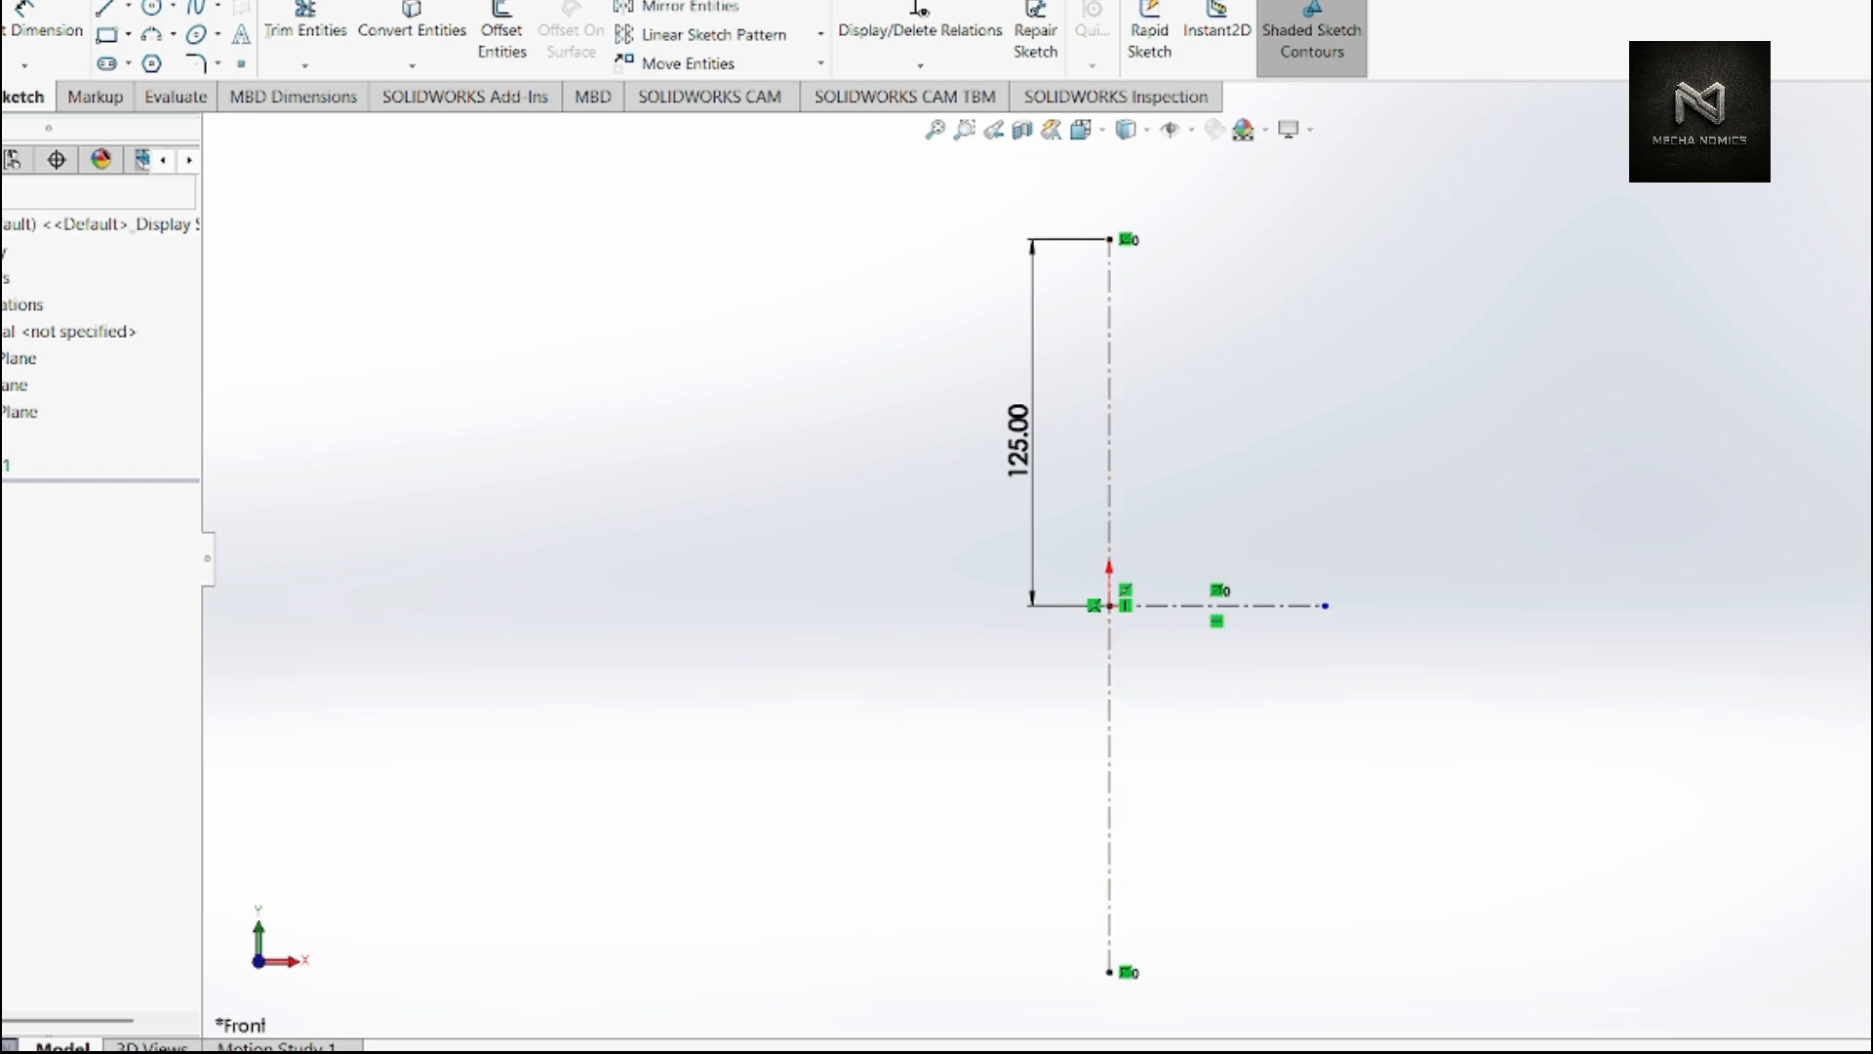
- Preview a length dimension on the full vertical centerline to check its overall length, without placing it
{"action": "left_click", "coordinate": [44, 27]}
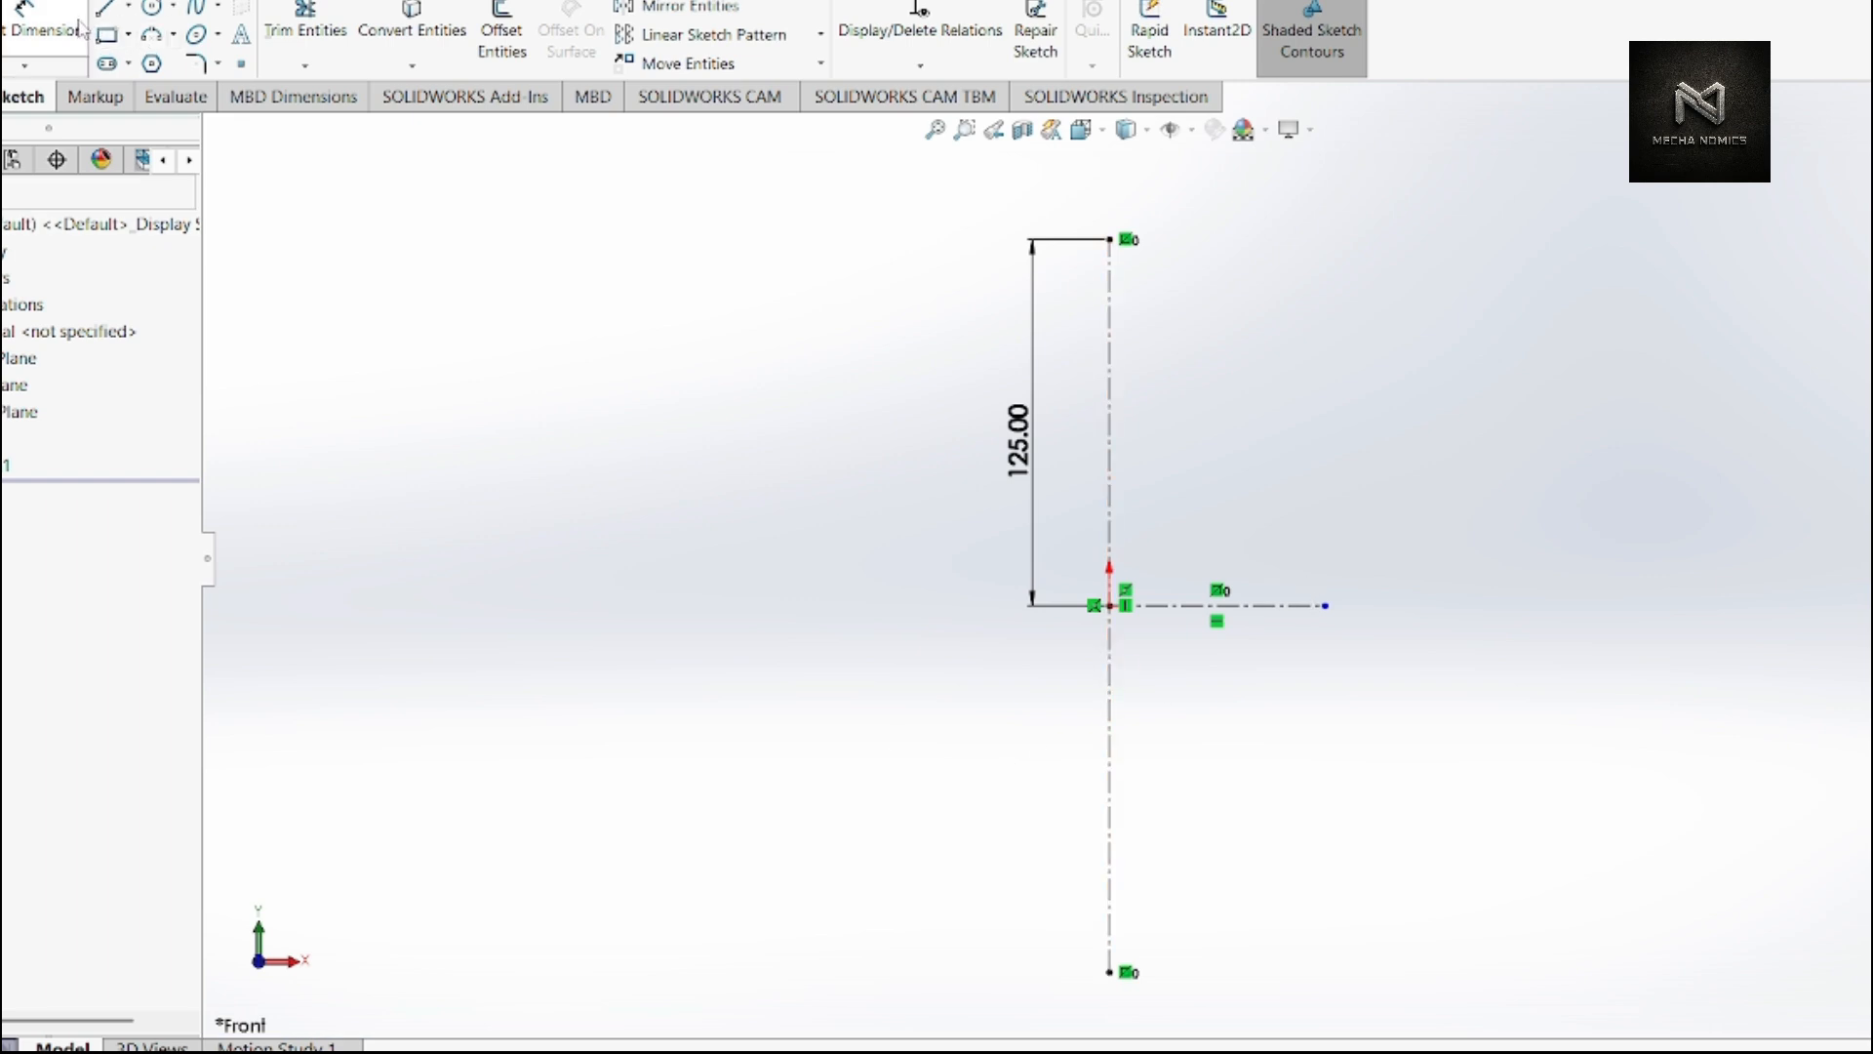
{"action": "left_click", "coordinate": [1109, 816]}
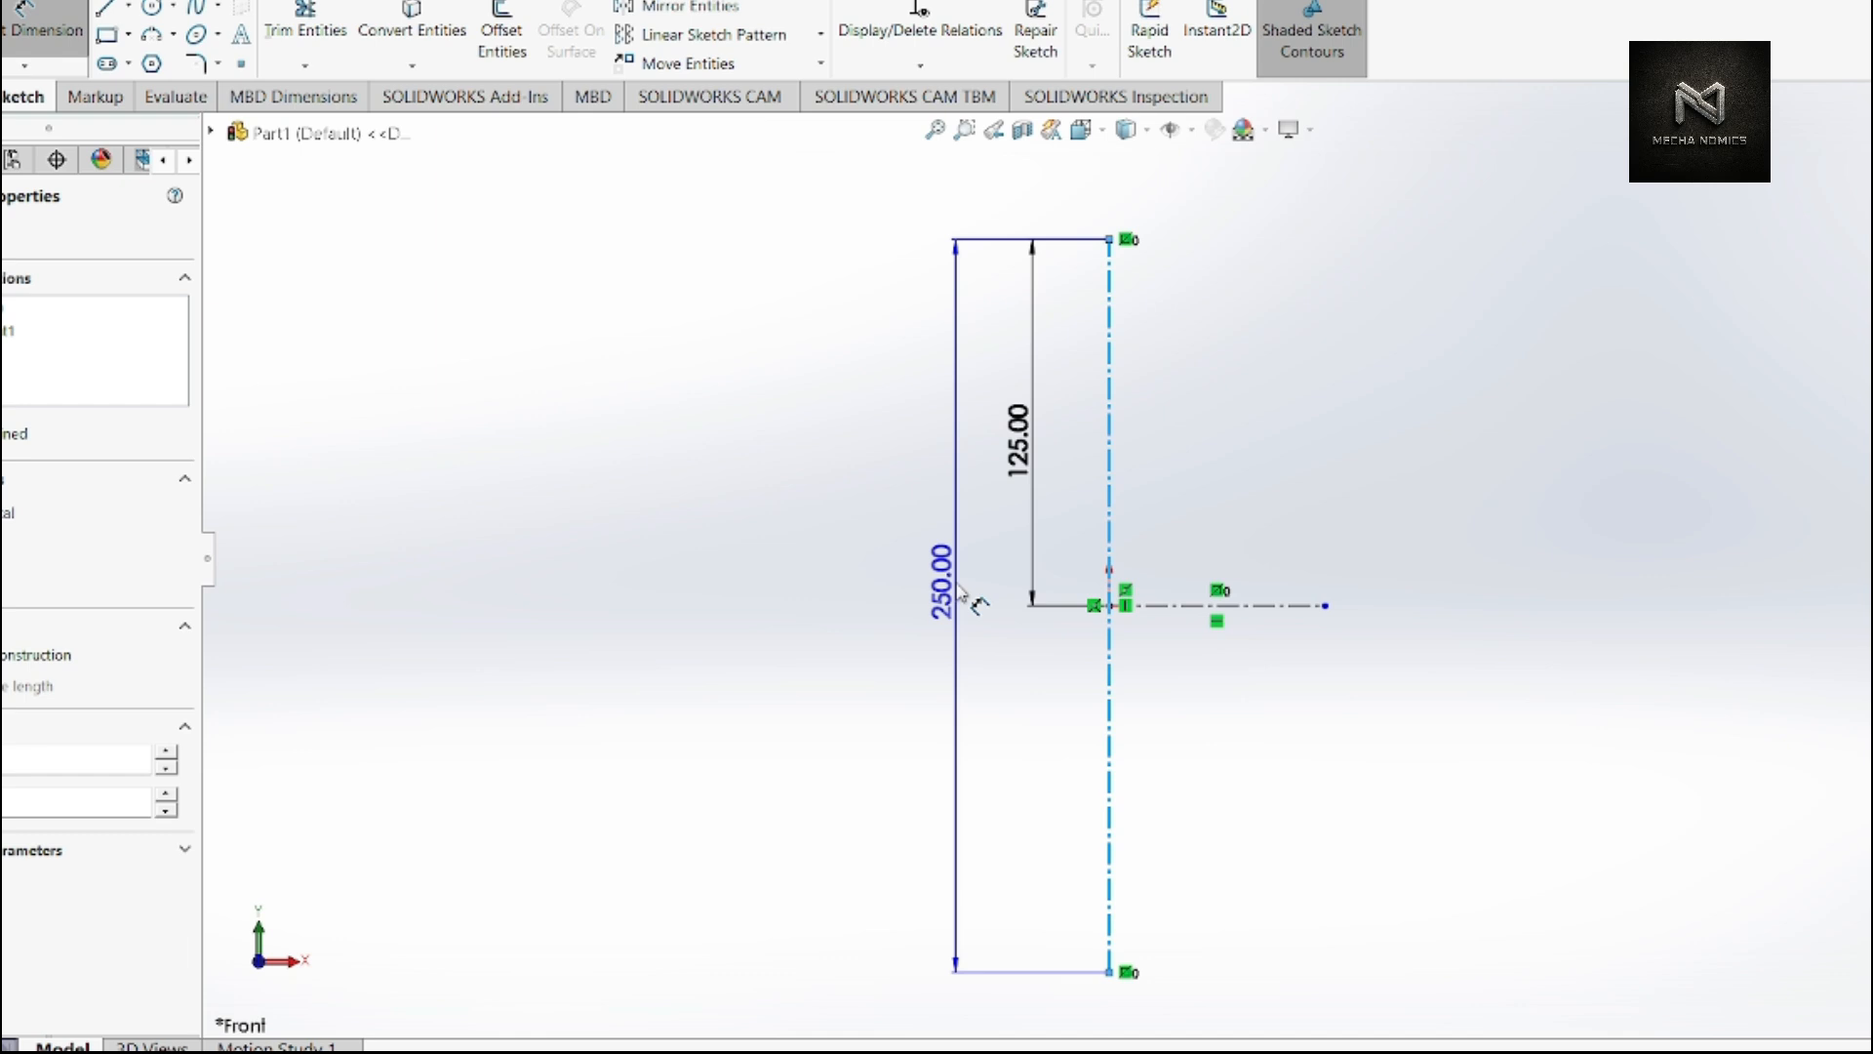
{"action": "key", "text": "Escape"}
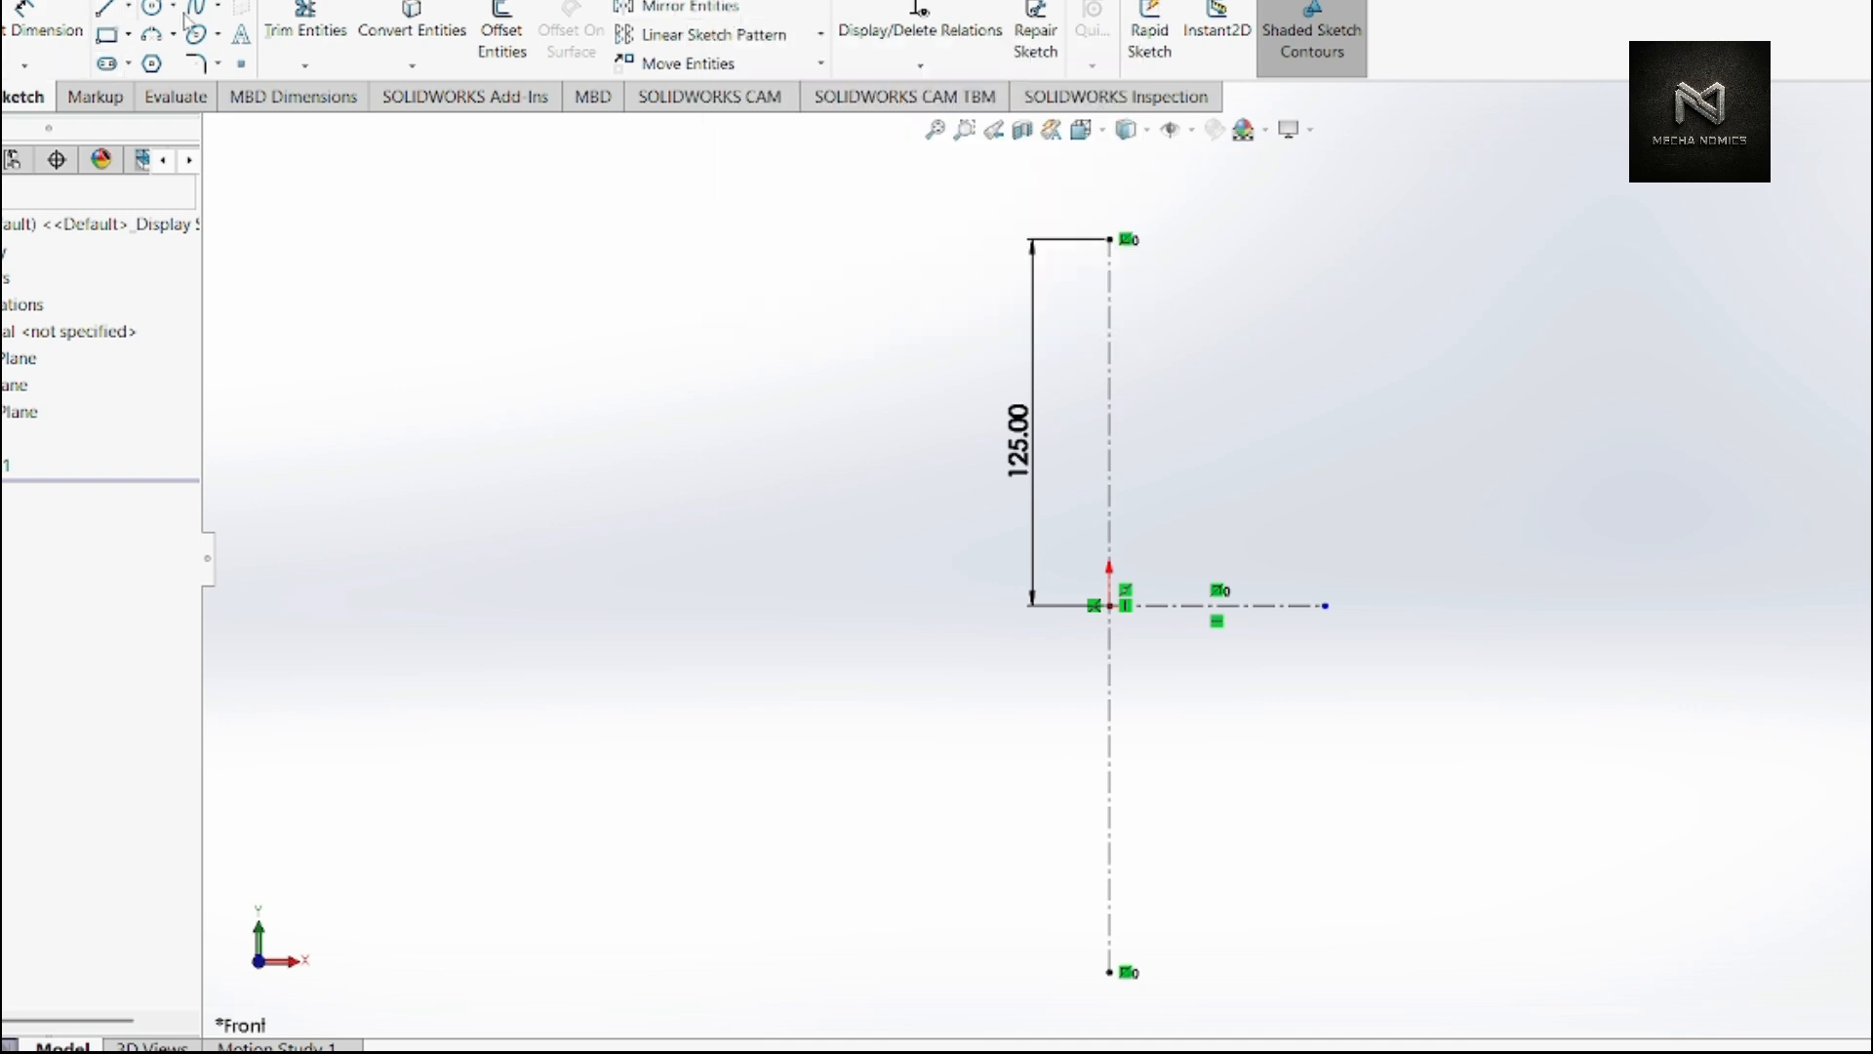
{"action": "left_click", "coordinate": [732, 12]}
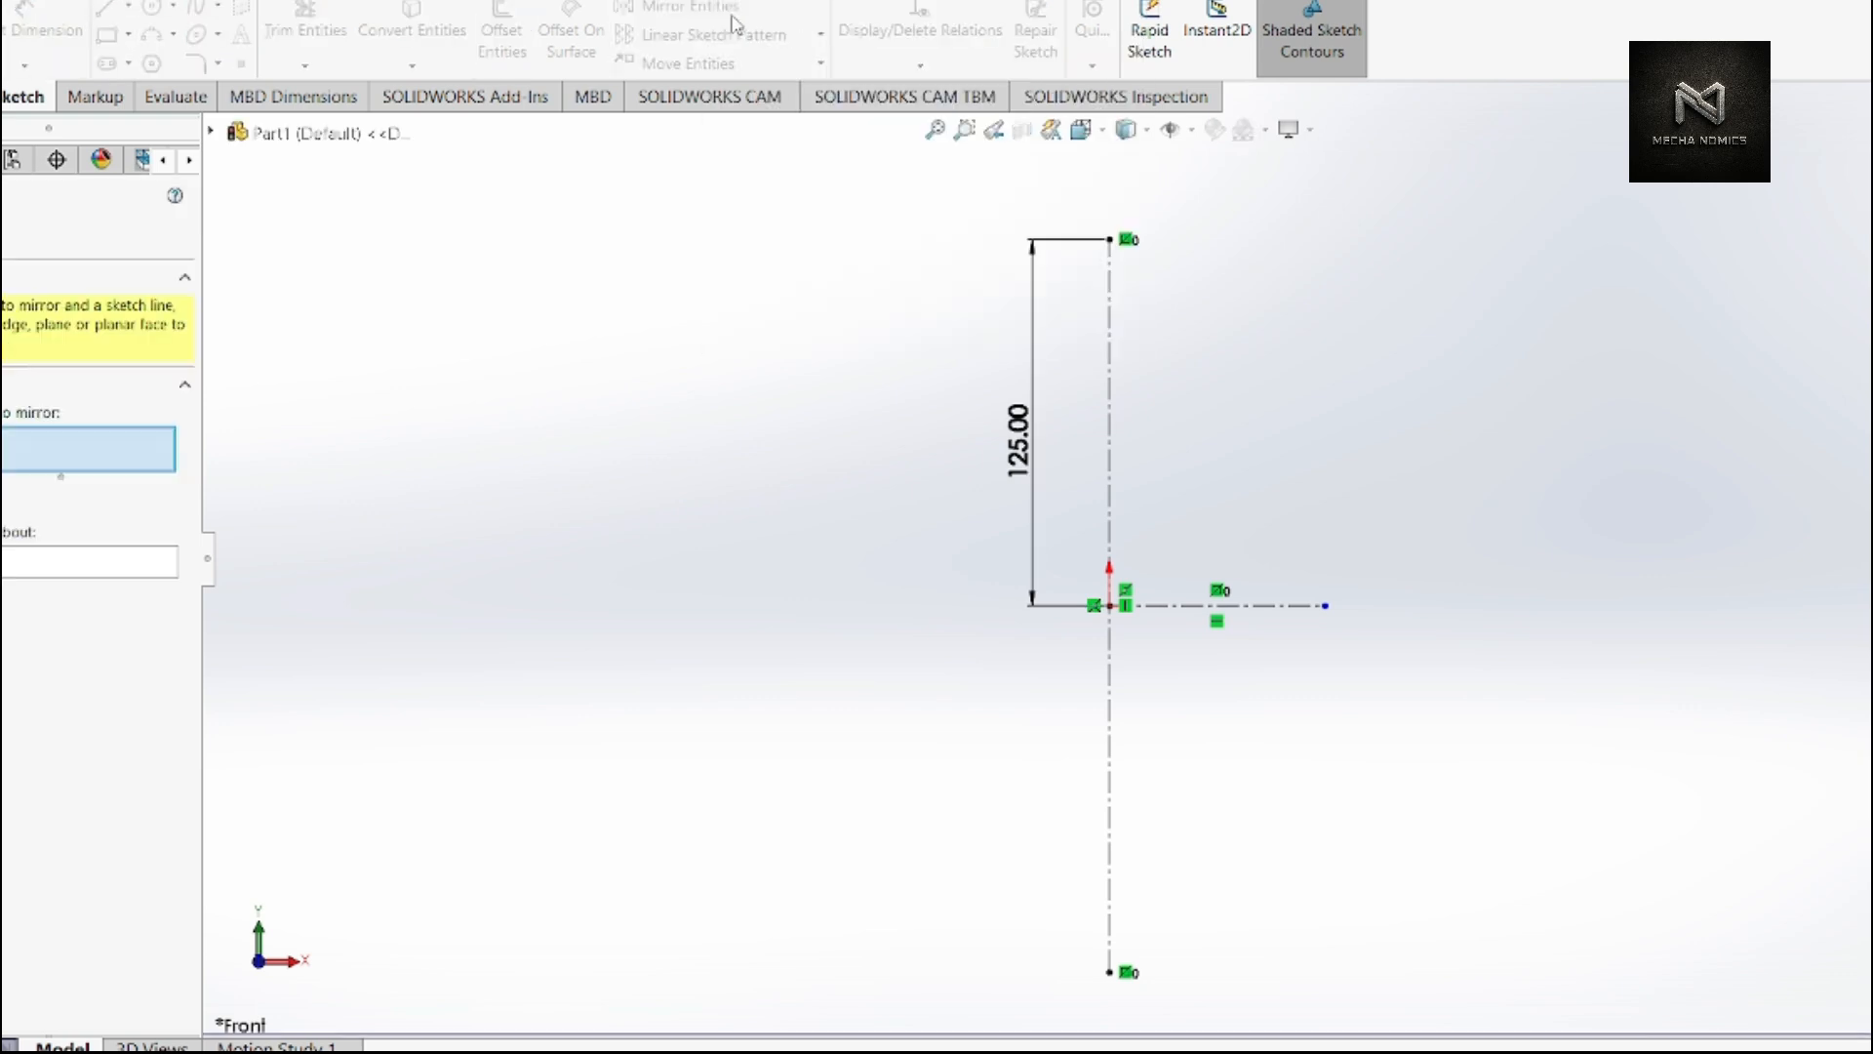
{"action": "key", "text": "Escape"}
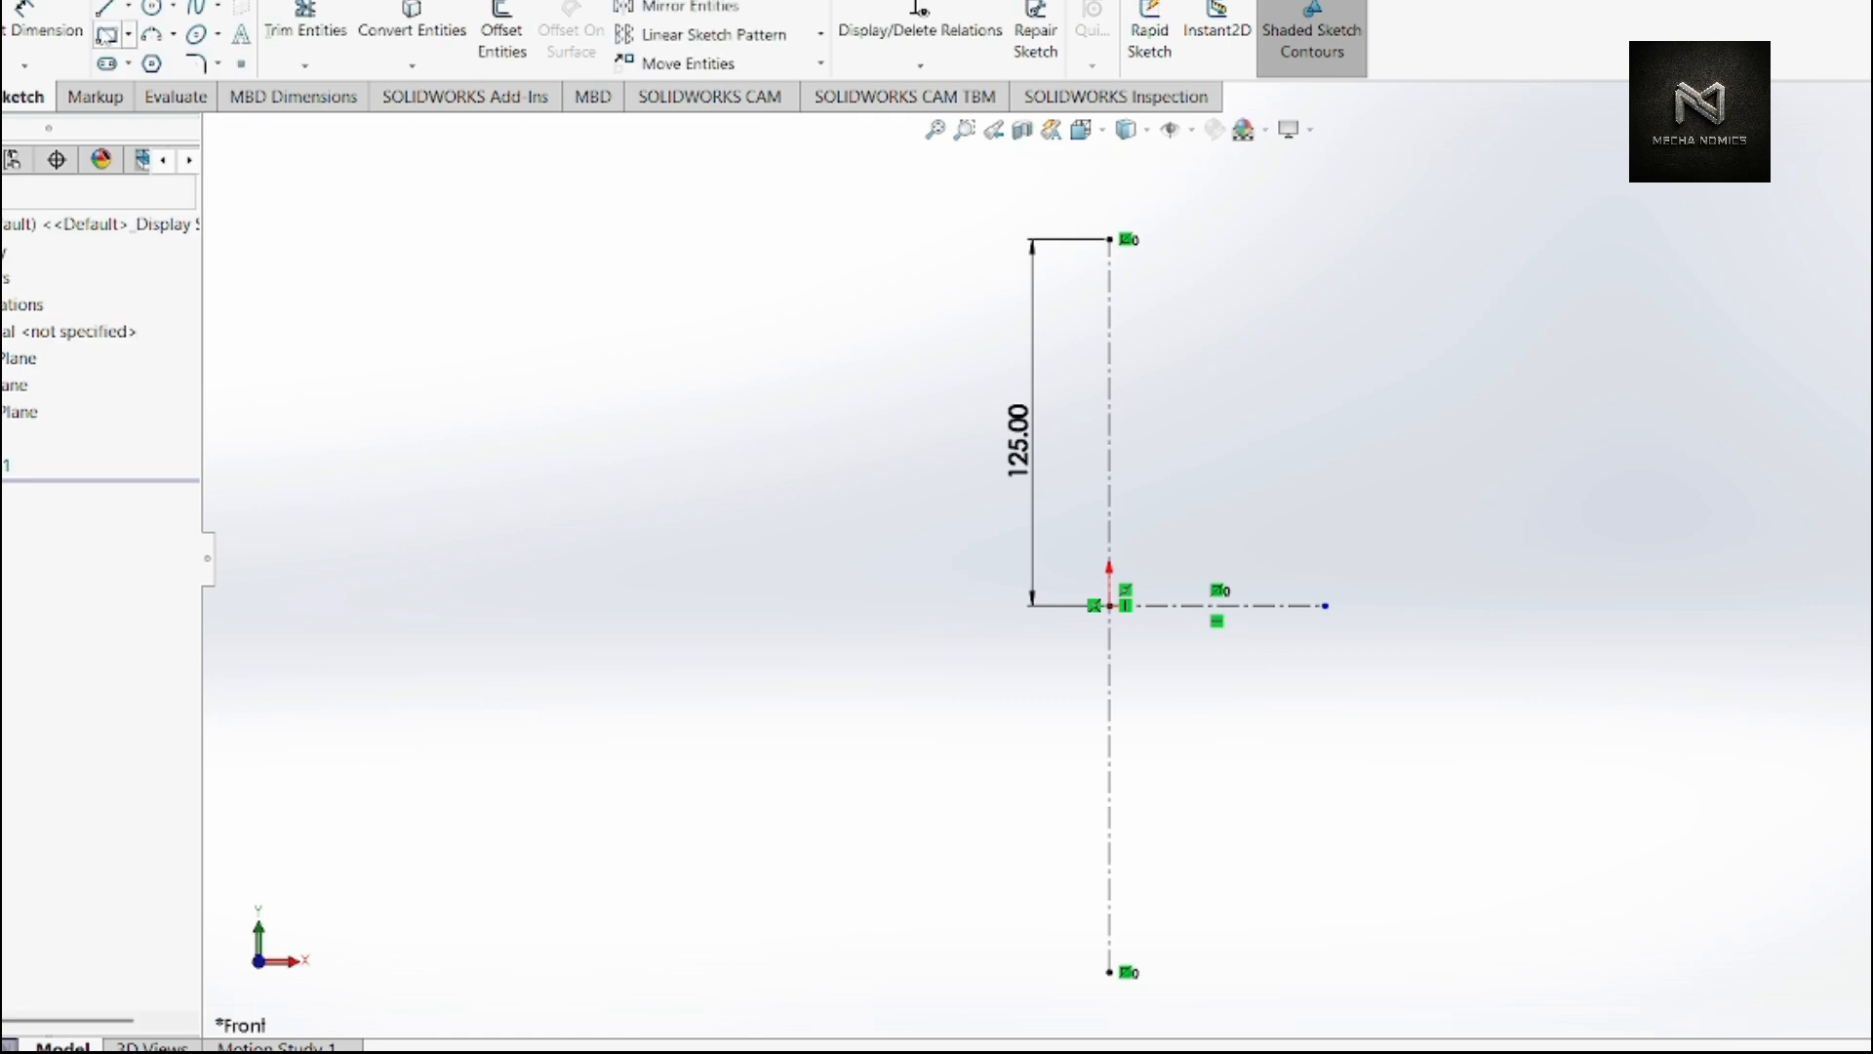
- Consult the ISMB 250 reference image and sketch a horizontal line about 10 mm long from the origin in the negative X direction
{"action": "left_click", "coordinate": [106, 11]}
{"action": "scroll", "coordinate": [1136, 644], "scroll_direction": "down", "scroll_amount": 2}
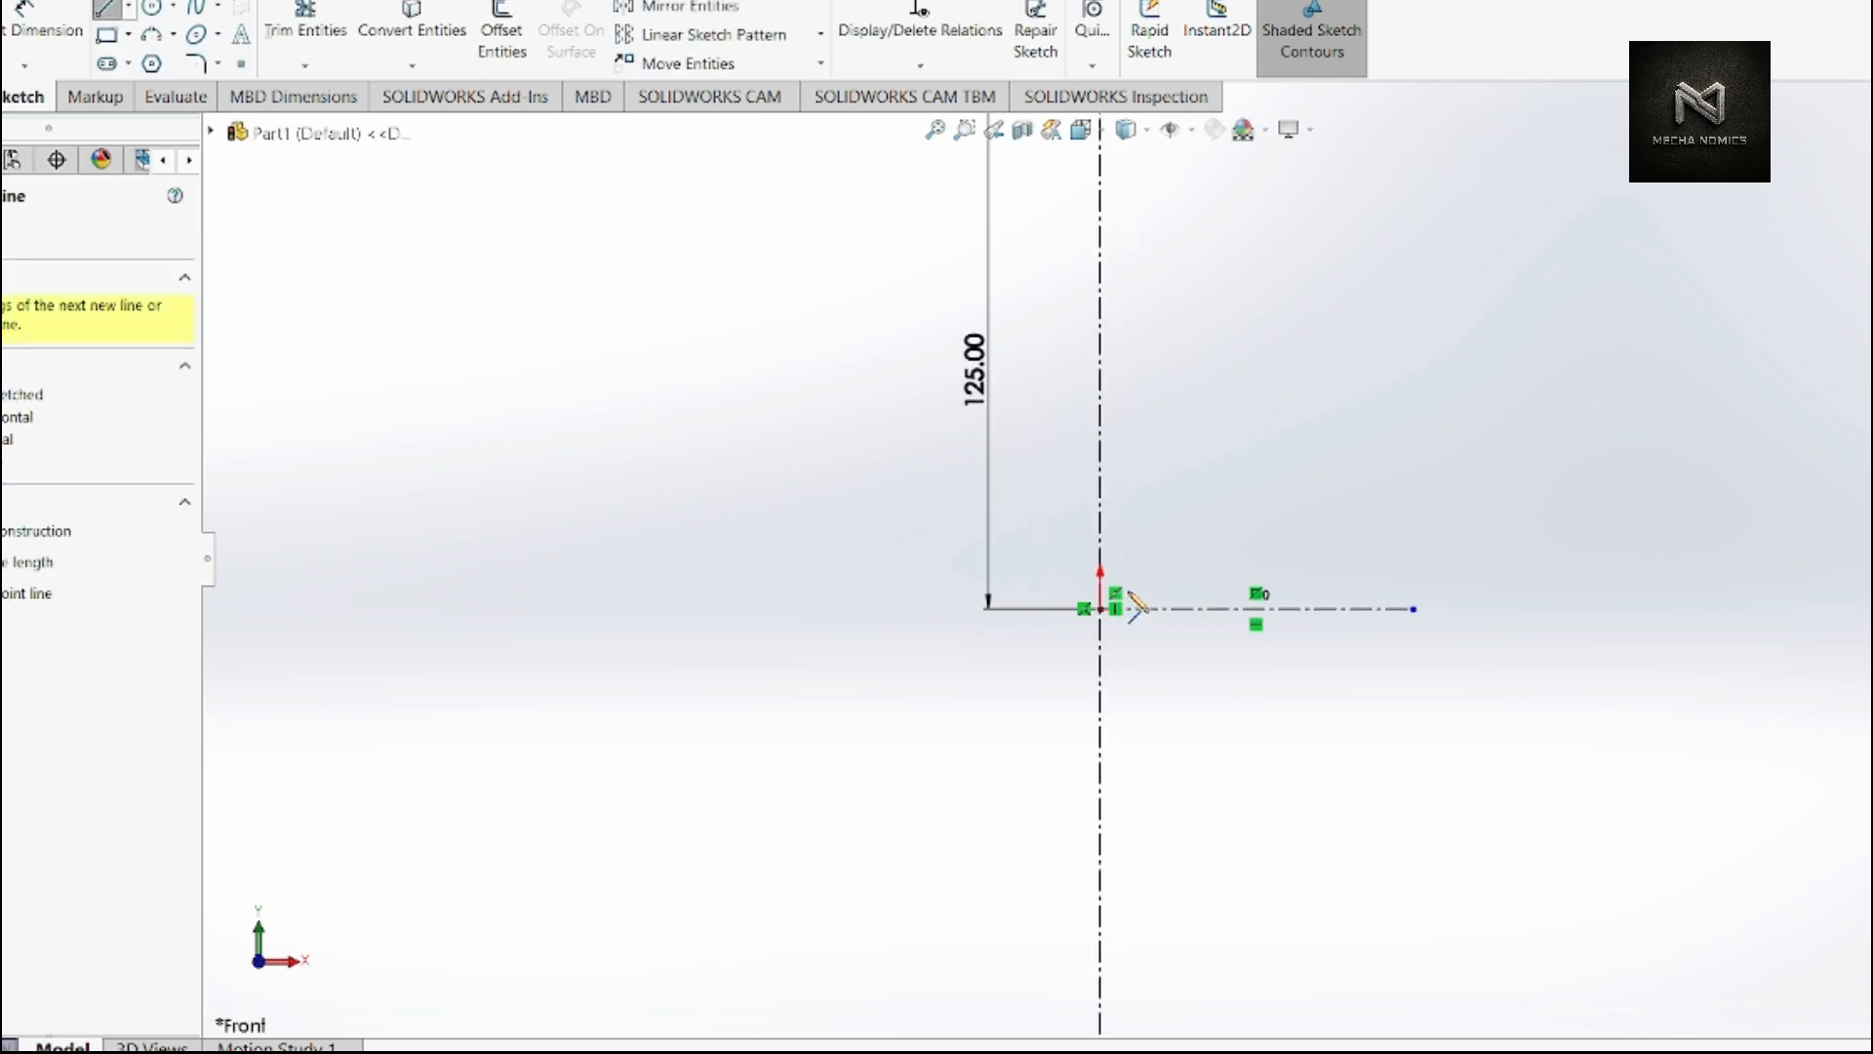
{"action": "left_click", "coordinate": [1395, 975]}
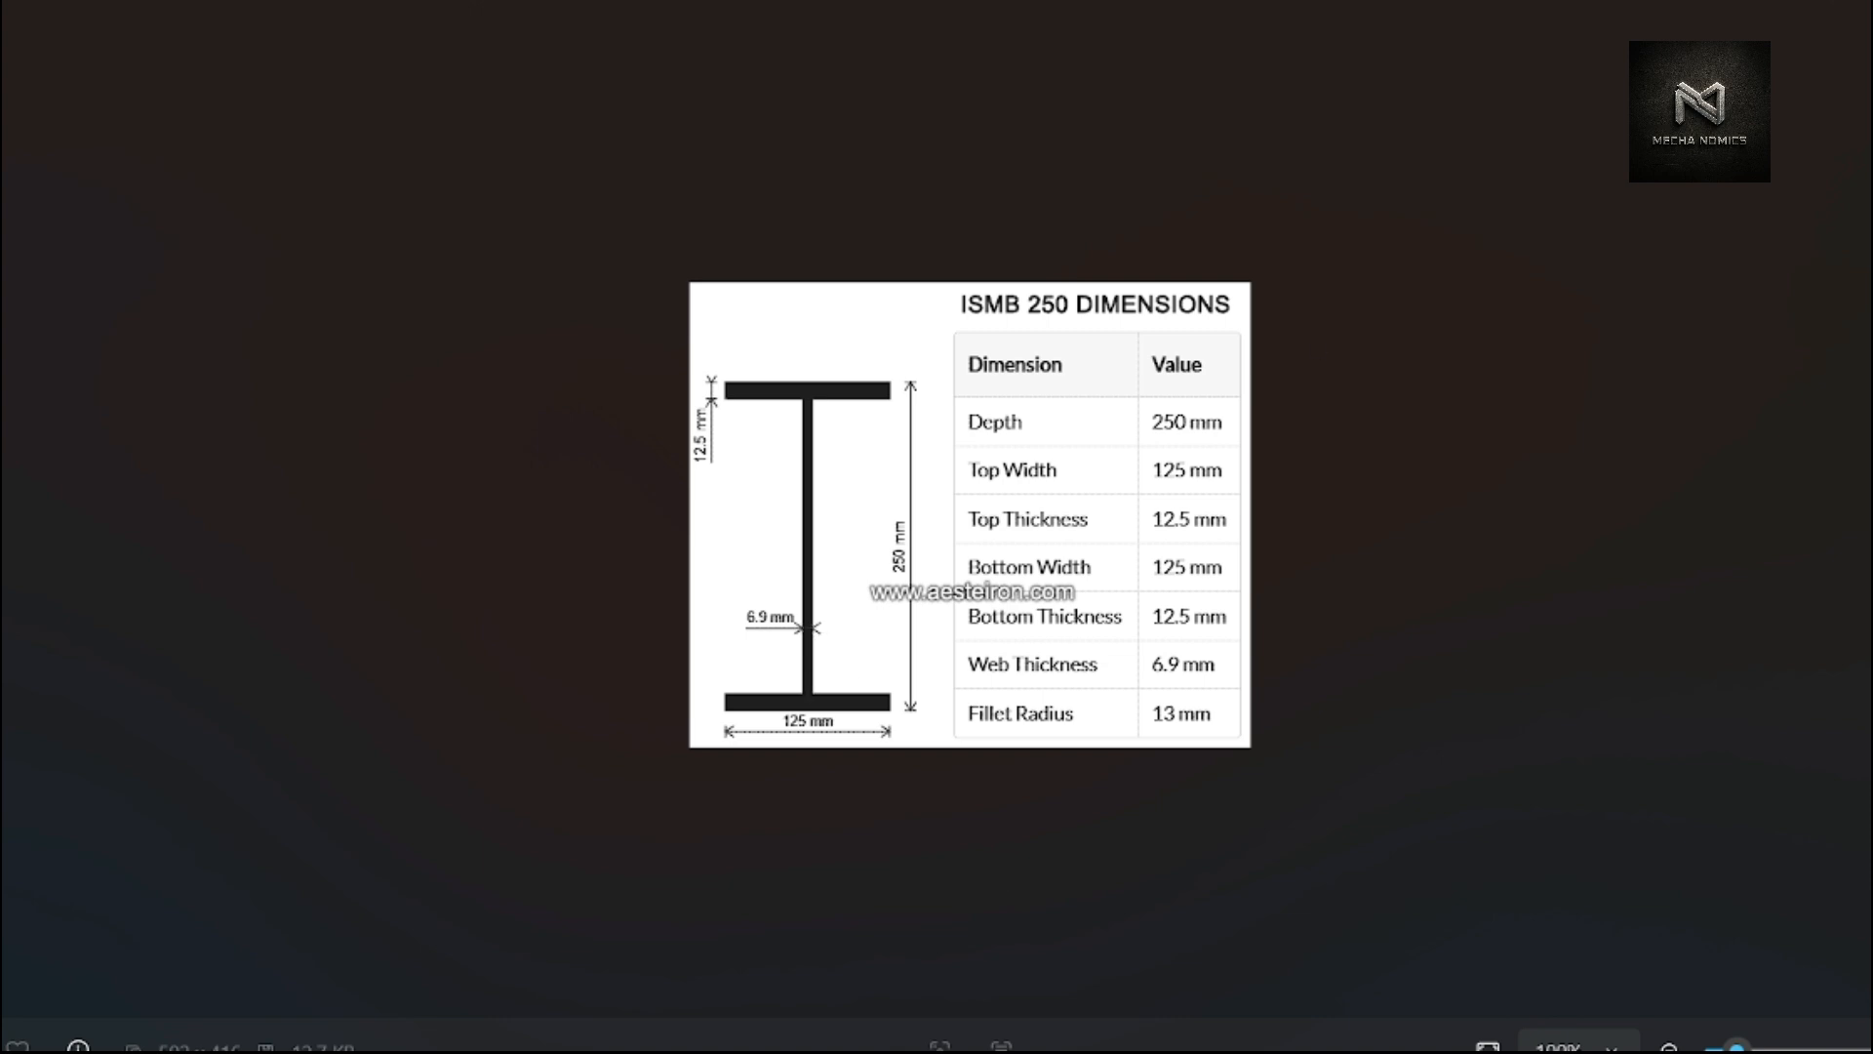
{"action": "left_click", "coordinate": [1851, 3]}
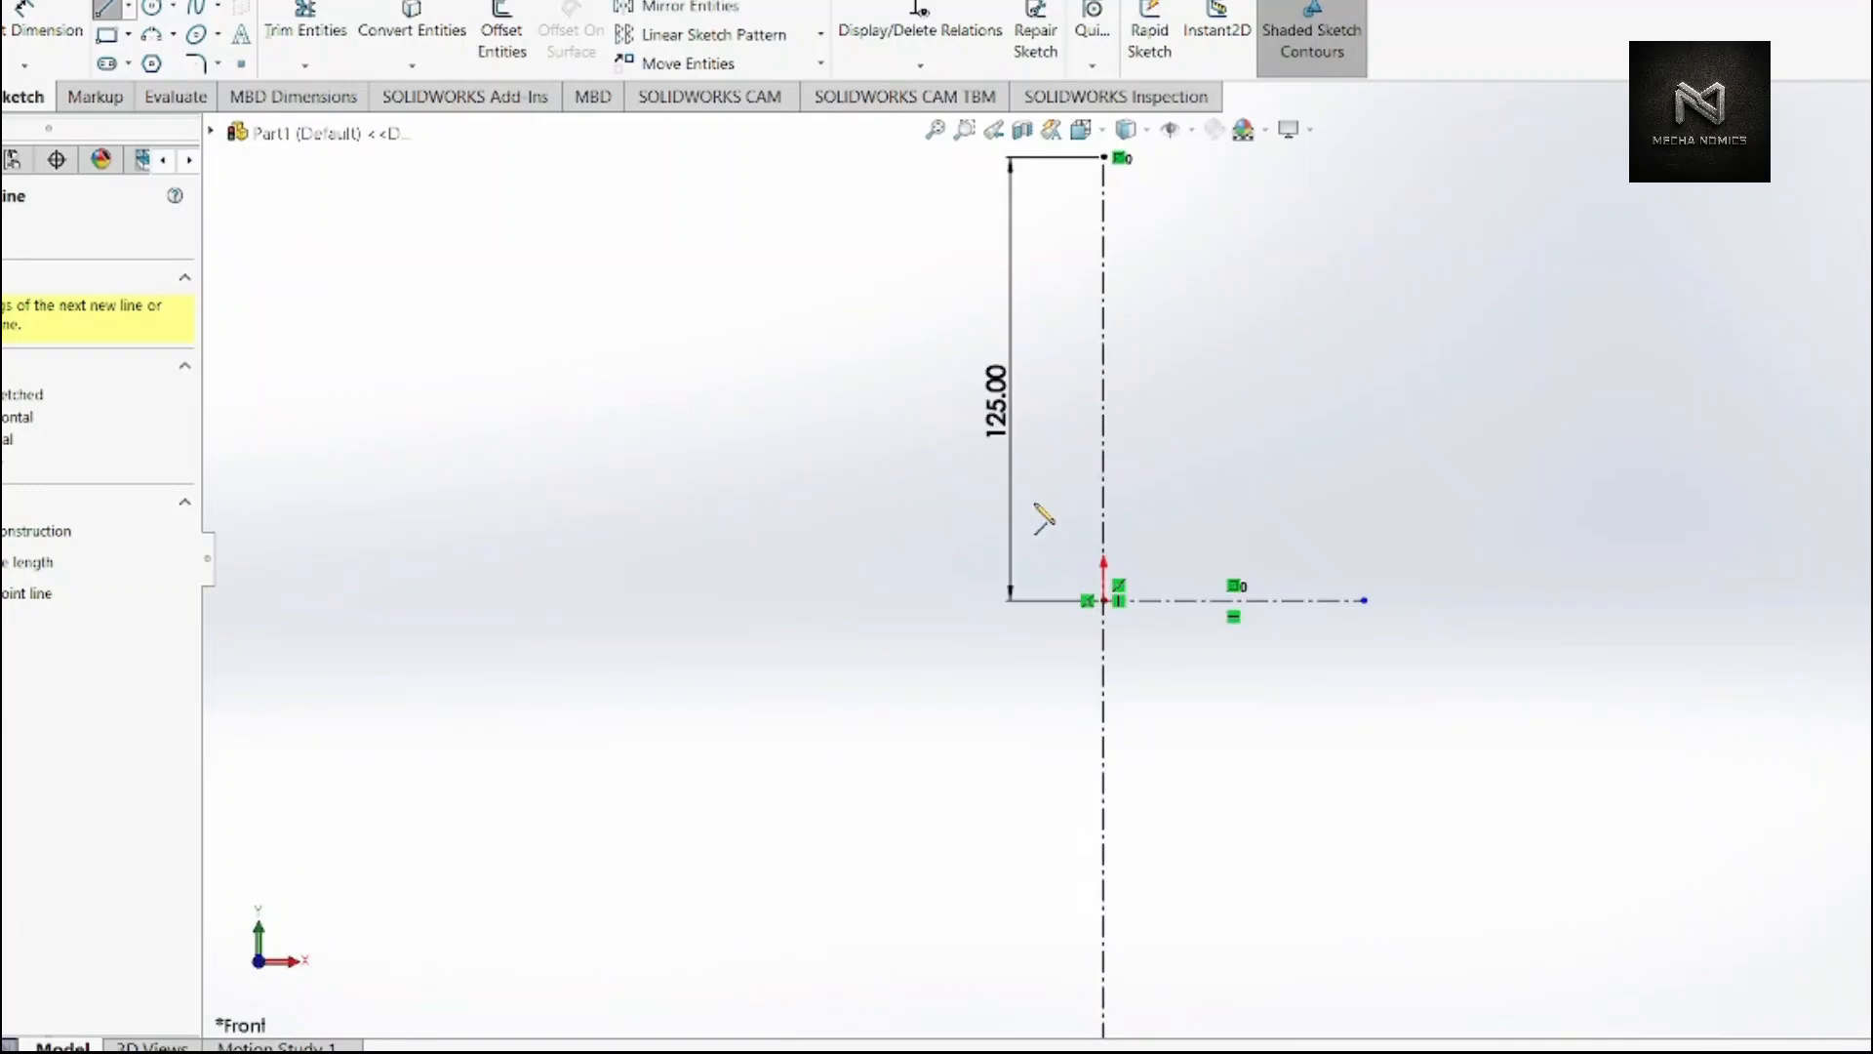
{"action": "left_click", "coordinate": [1104, 600]}
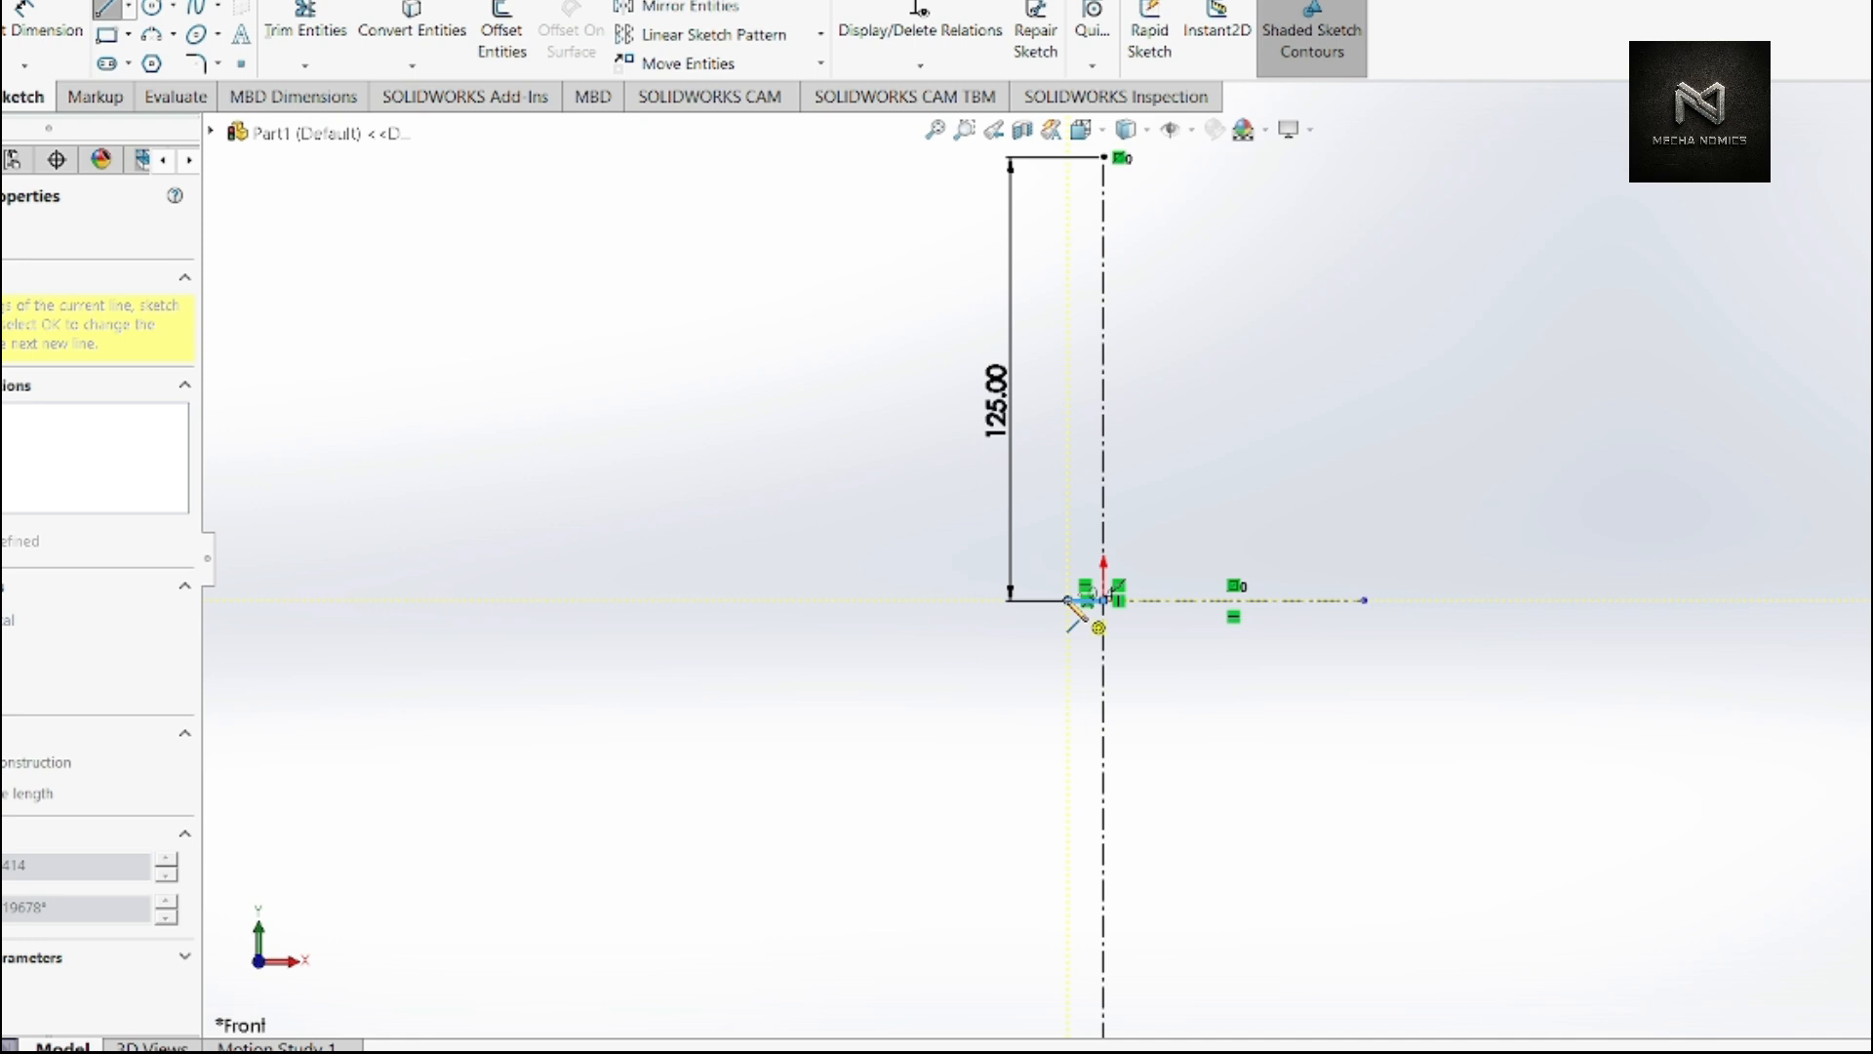
{"action": "key", "text": "Escape"}
- Dimension the short horizontal line's length with the equation =6.9/2
{"action": "scroll", "coordinate": [1074, 595], "scroll_direction": "down", "scroll_amount": 8}
{"action": "scroll", "coordinate": [1039, 585], "scroll_direction": "down", "scroll_amount": 4}
{"action": "left_click", "coordinate": [41, 27]}
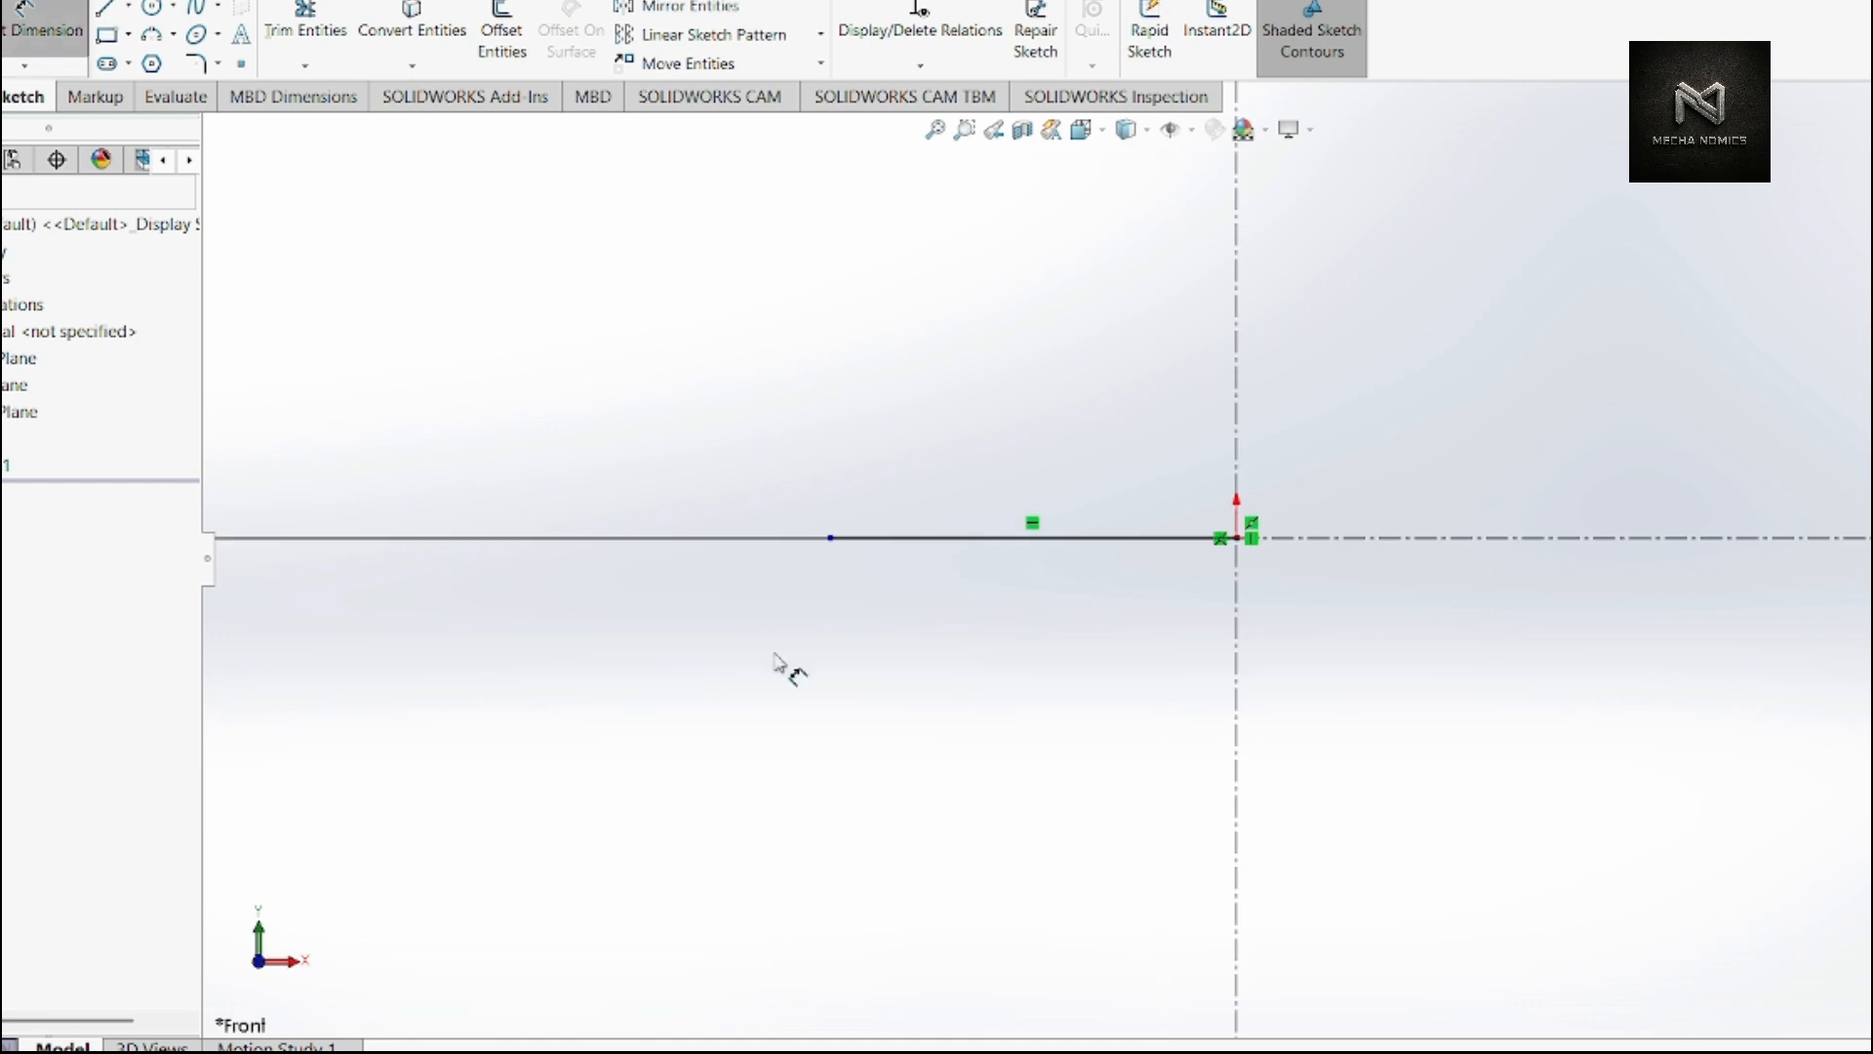
{"action": "left_click", "coordinate": [1094, 554]}
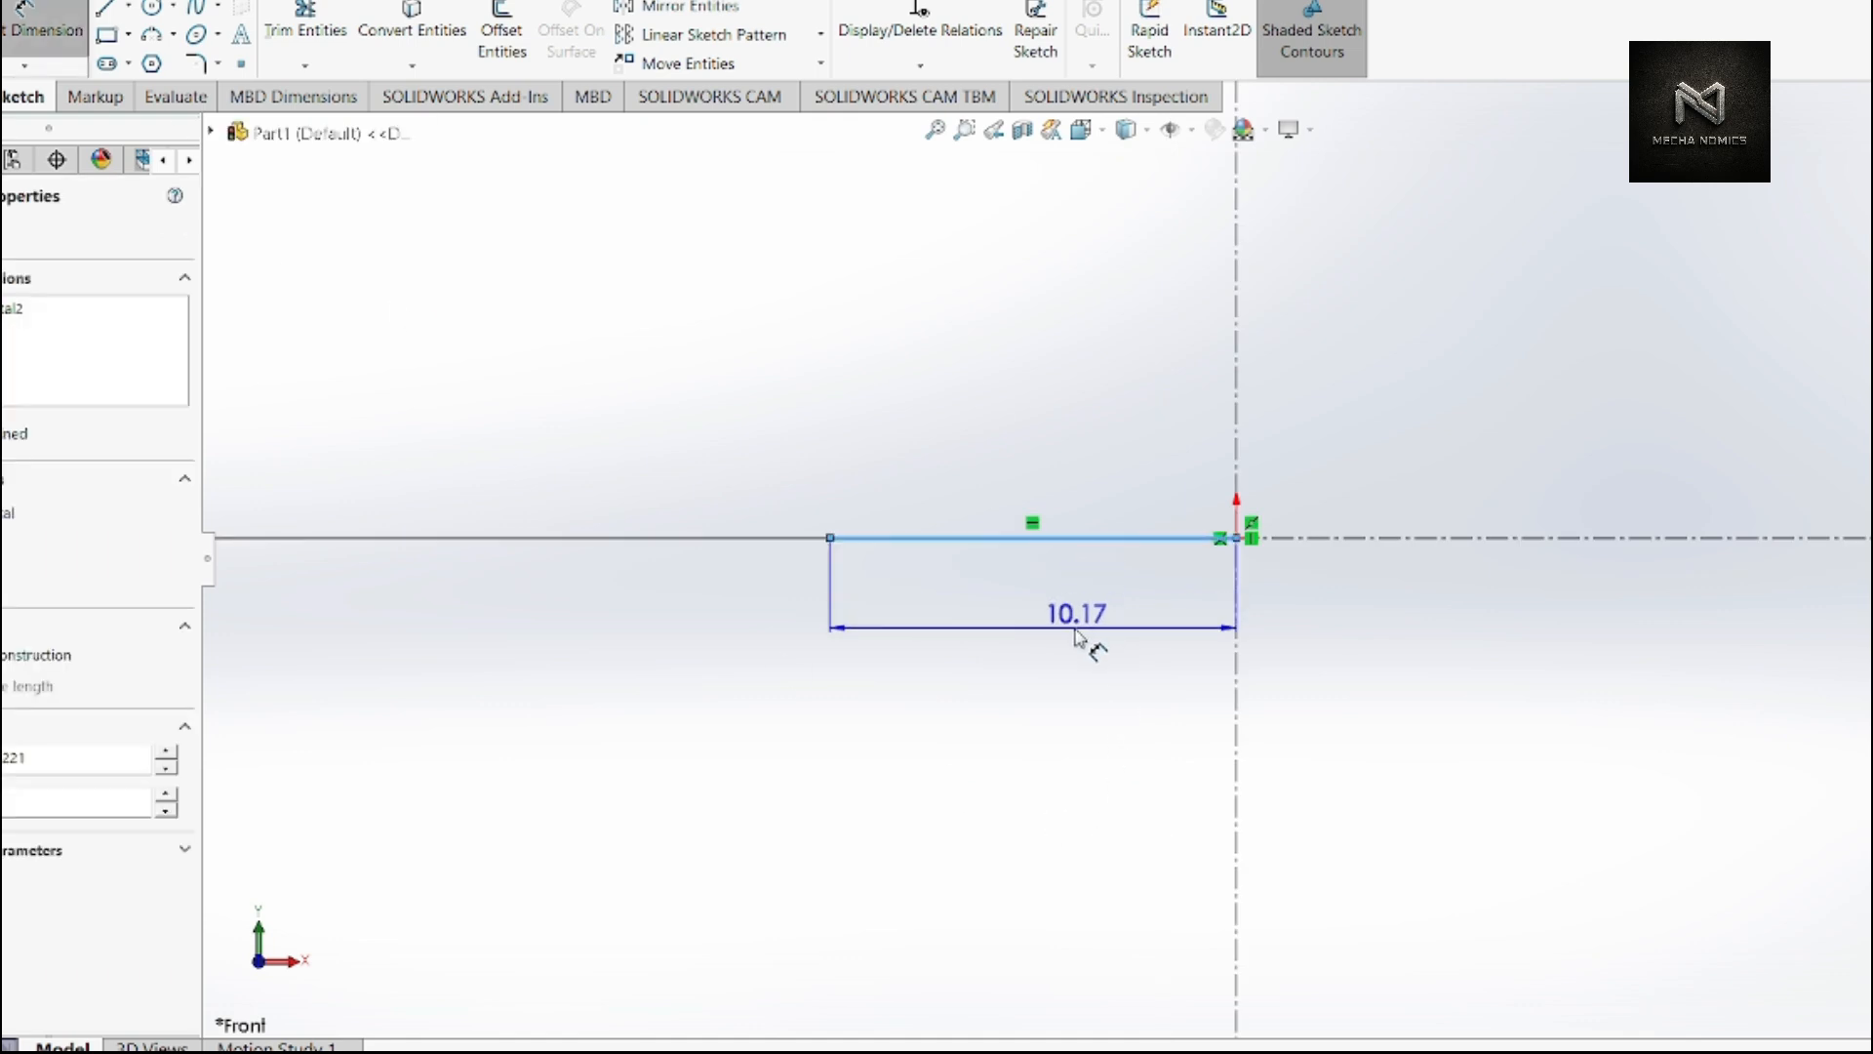
{"action": "left_click", "coordinate": [1069, 635]}
{"action": "type", "text": "="}
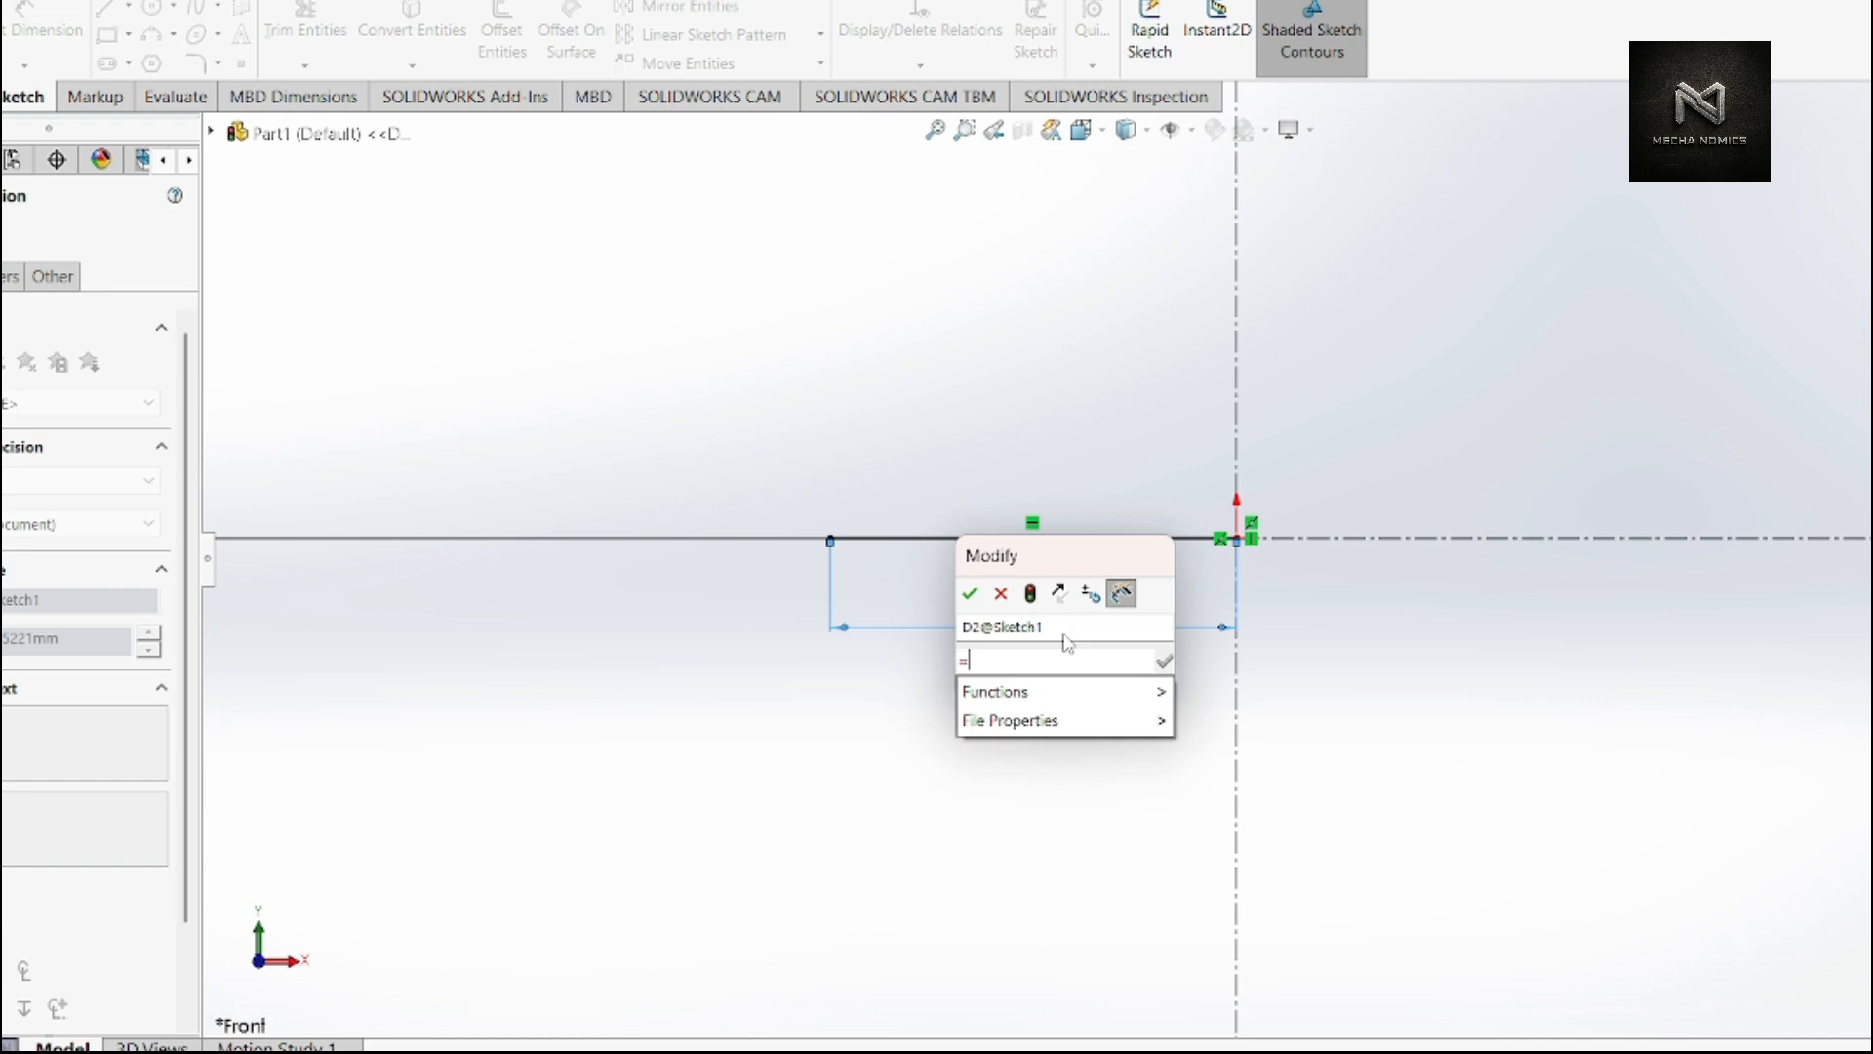
{"action": "type", "text": "6."}
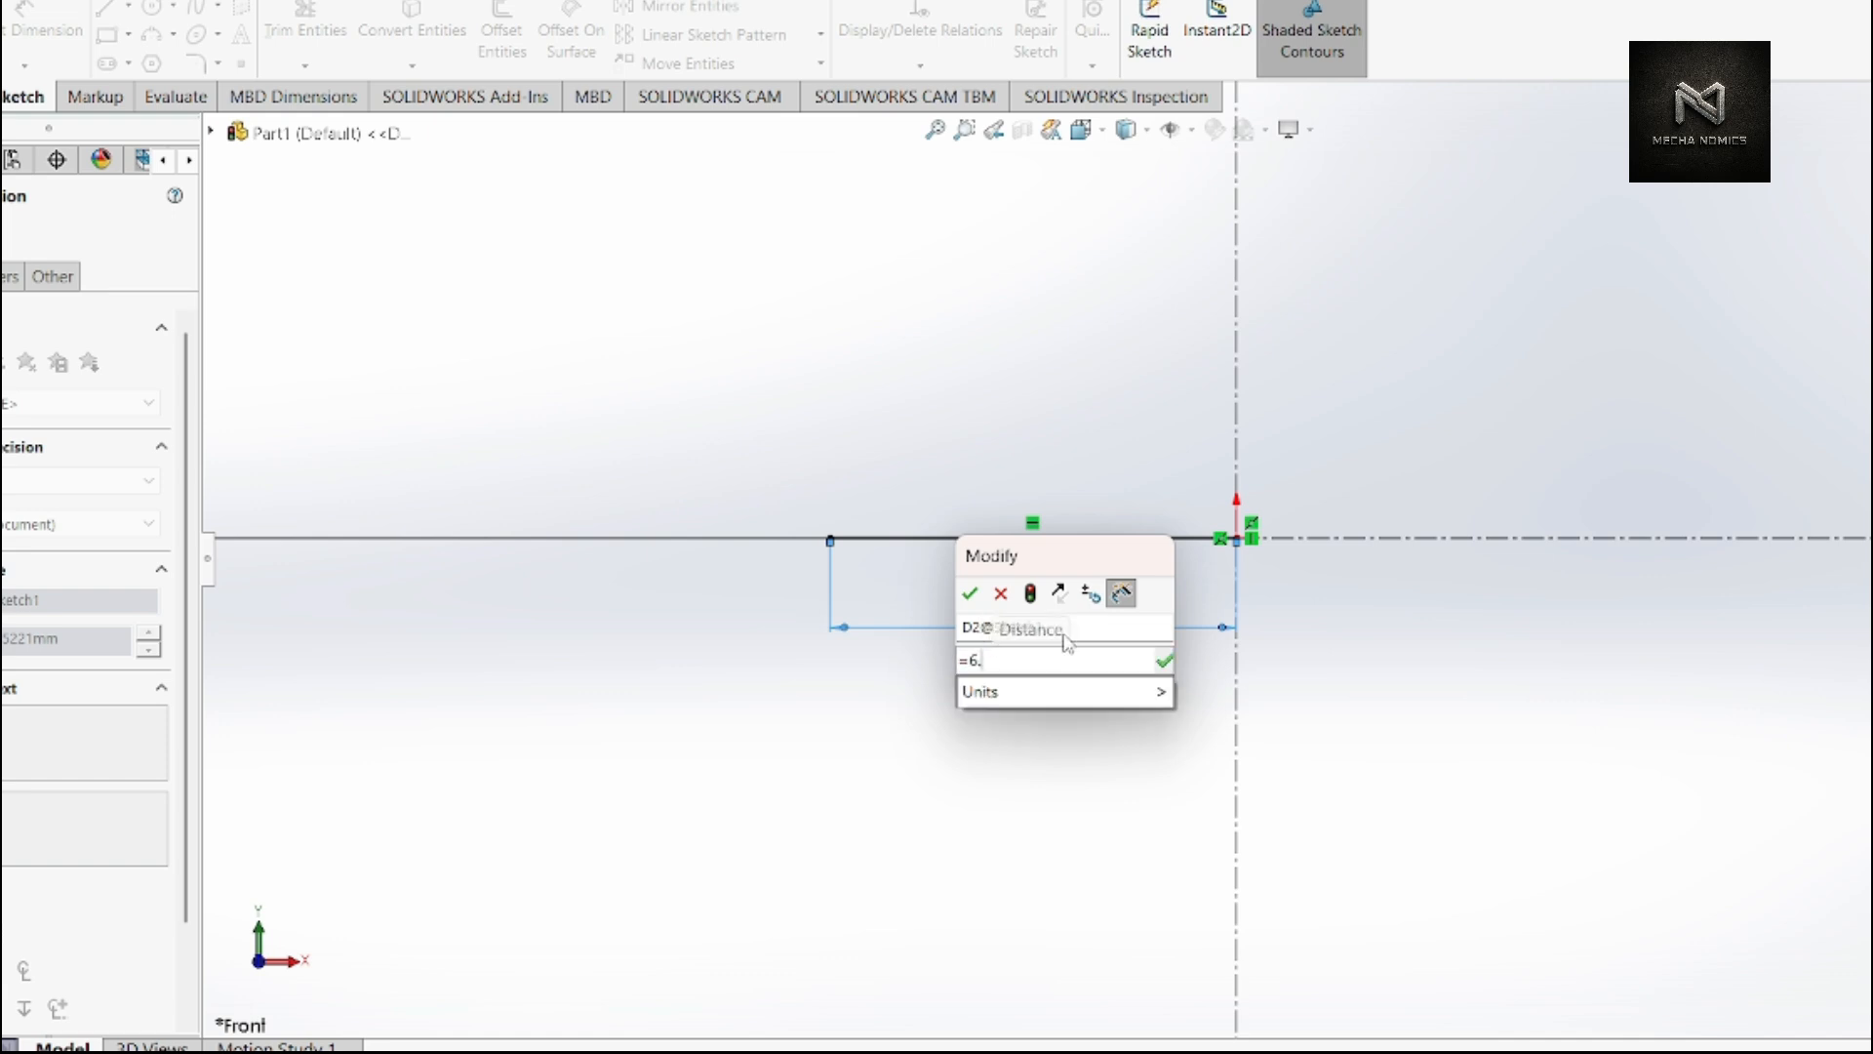
{"action": "type", "text": "9/2"}
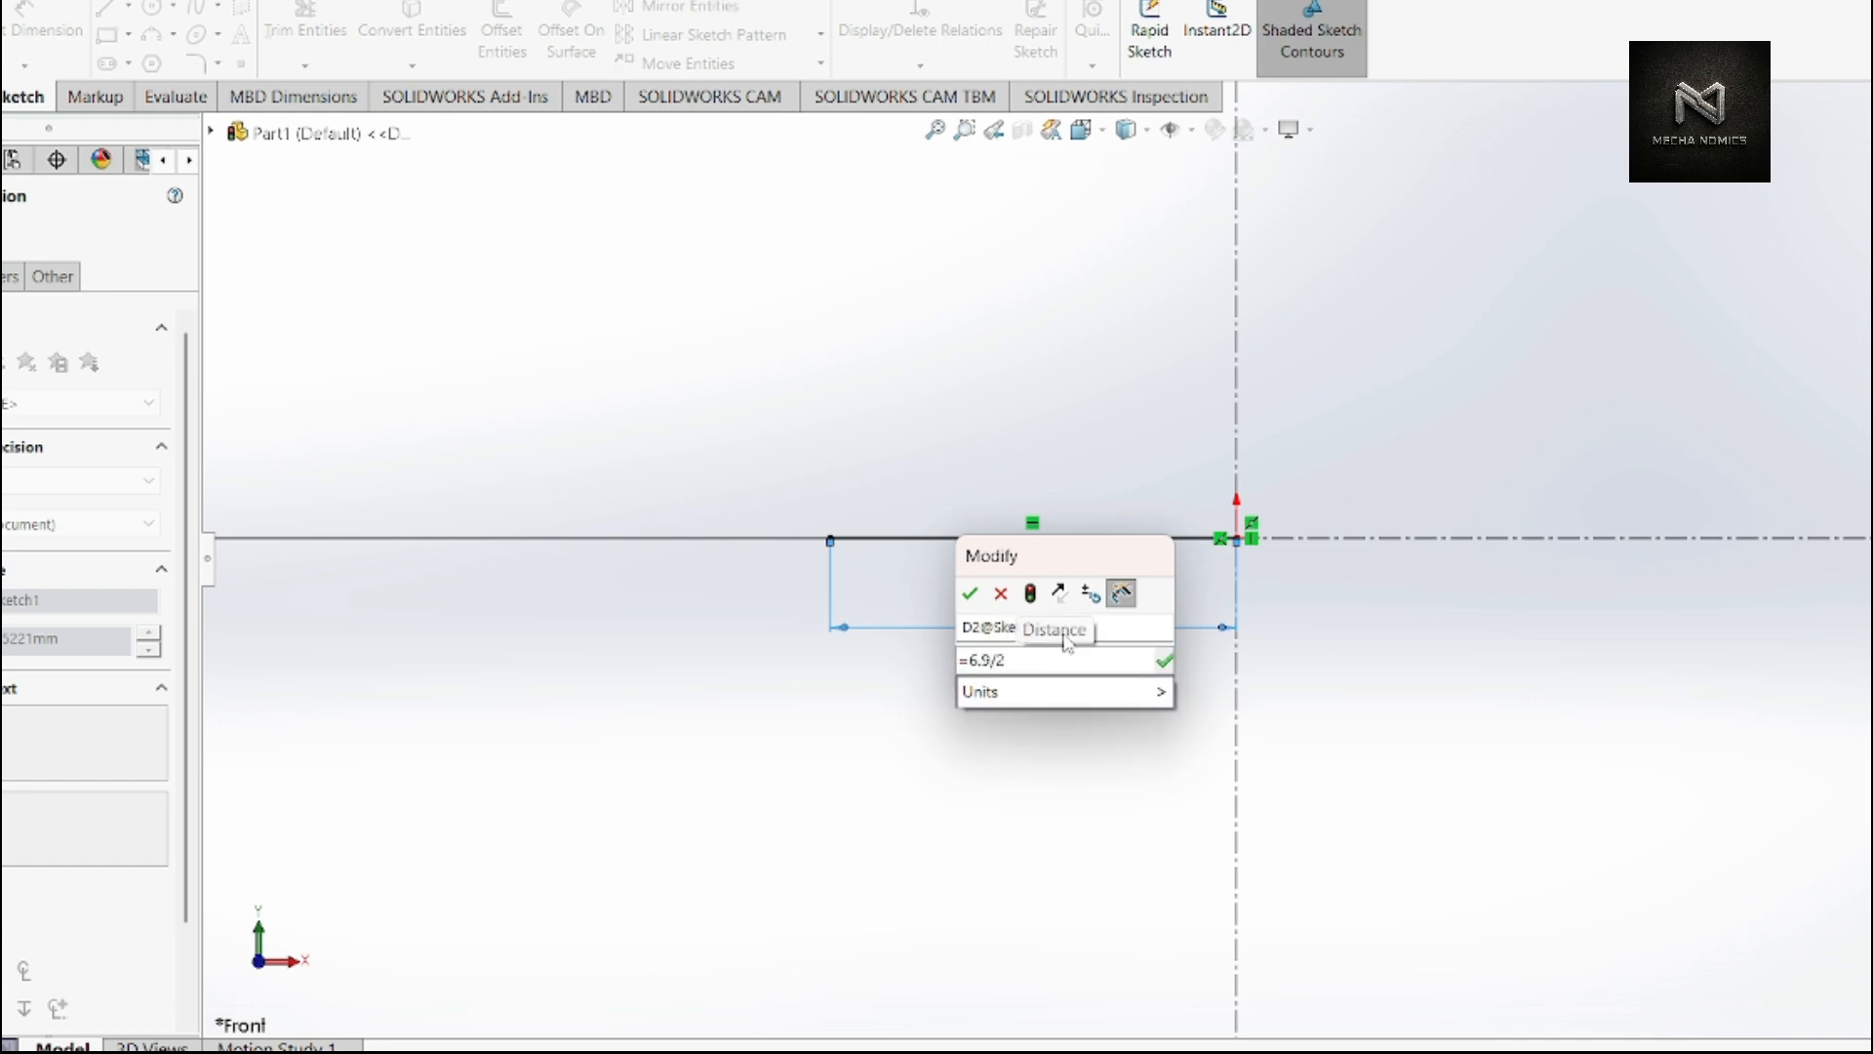
{"action": "left_click", "coordinate": [973, 597]}
{"action": "scroll", "coordinate": [1192, 687], "scroll_direction": "up", "scroll_amount": 5}
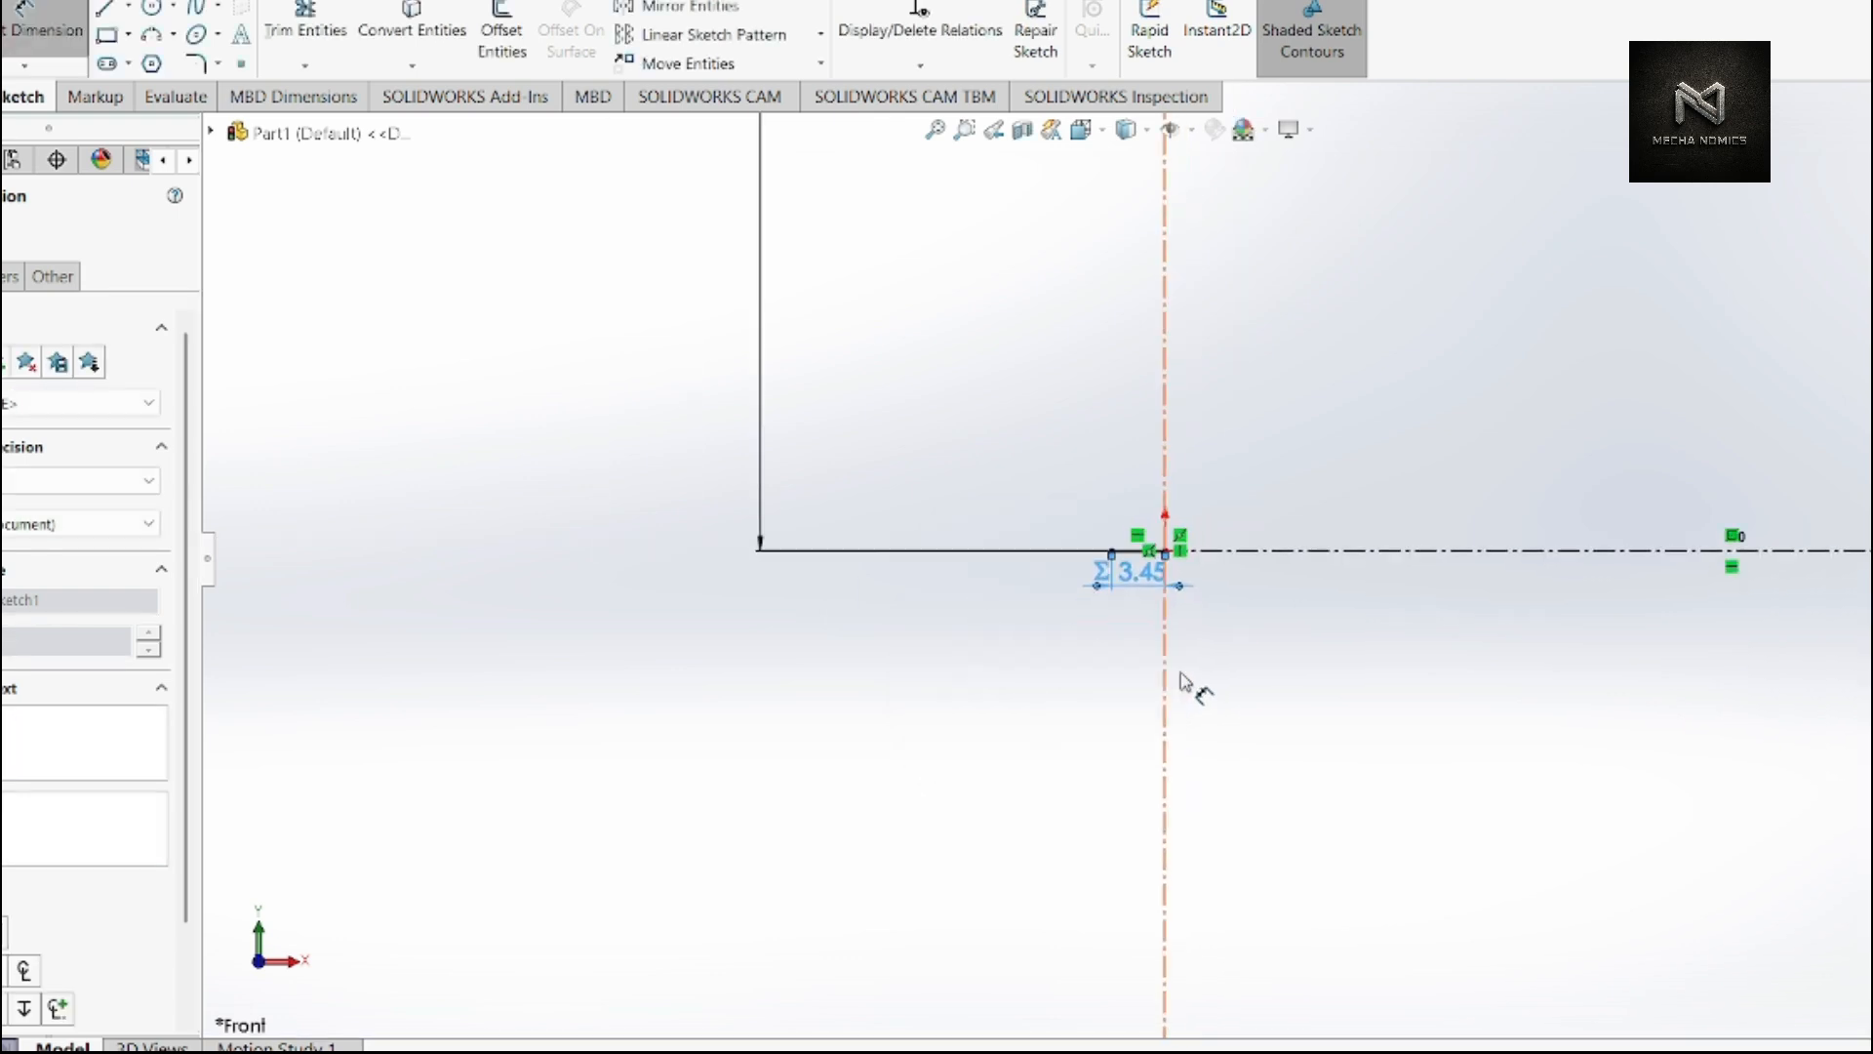
{"action": "scroll", "coordinate": [1188, 682], "scroll_direction": "up", "scroll_amount": 4}
{"action": "scroll", "coordinate": [1109, 619], "scroll_direction": "down", "scroll_amount": 3}
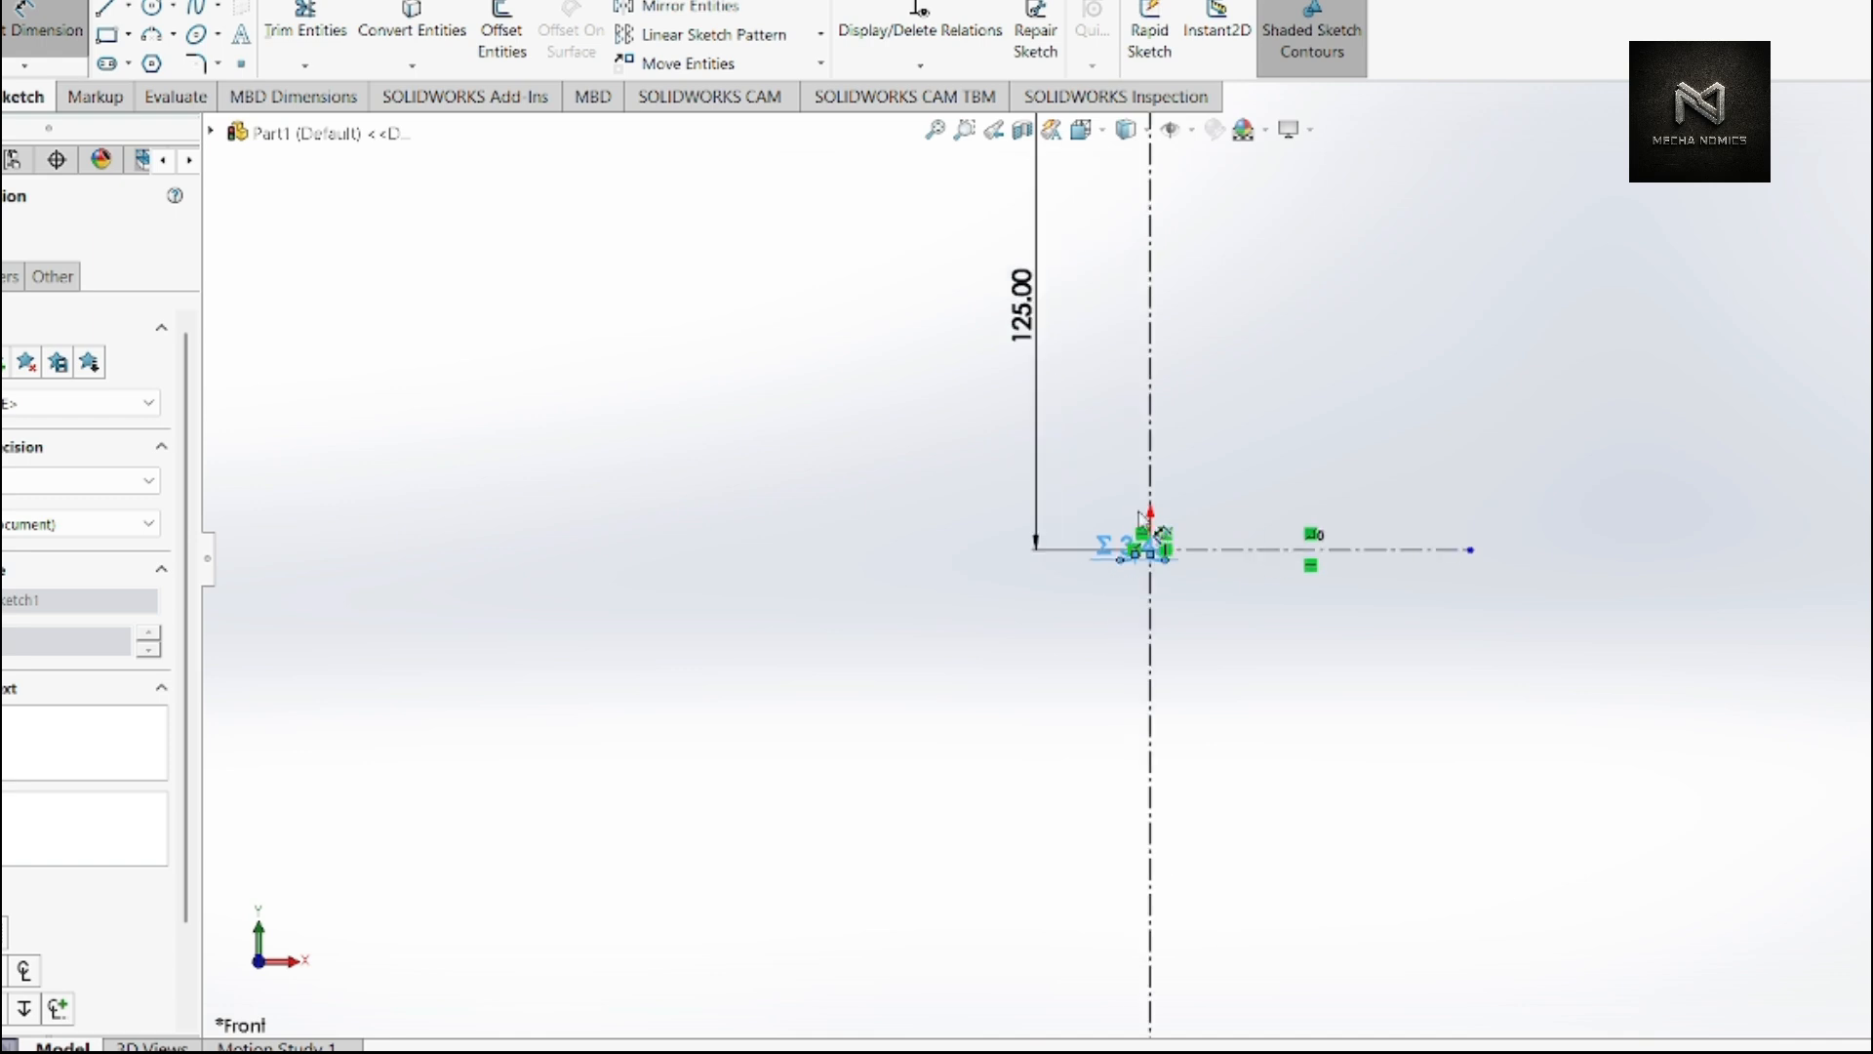
{"action": "scroll", "coordinate": [1132, 521], "scroll_direction": "up", "scroll_amount": 2}
{"action": "left_click", "coordinate": [70, 1]}
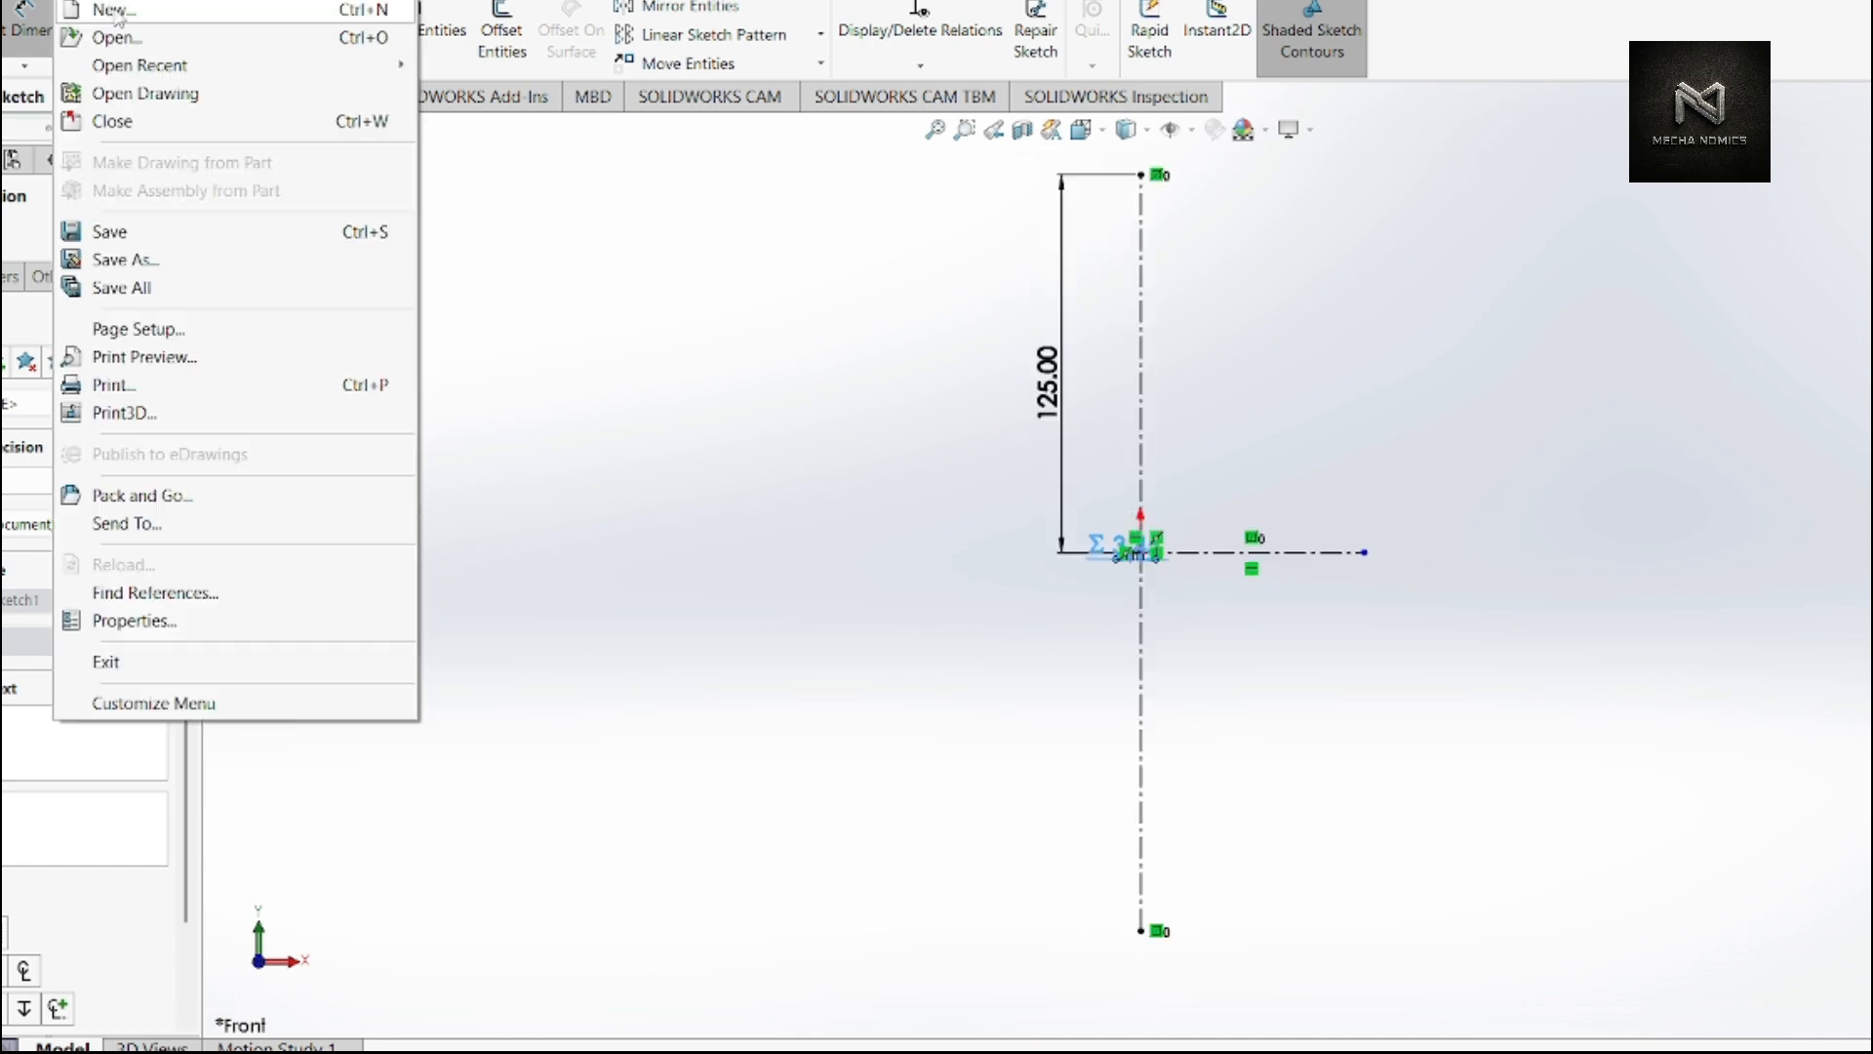
{"action": "left_click", "coordinate": [551, 247]}
- Sketch a vertical line about 125 mm long upward from the short horizontal line's free end, level with the vertical centerline's upper endpoint
{"action": "key", "text": "l"}
{"action": "scroll", "coordinate": [1171, 546], "scroll_direction": "down", "scroll_amount": 5}
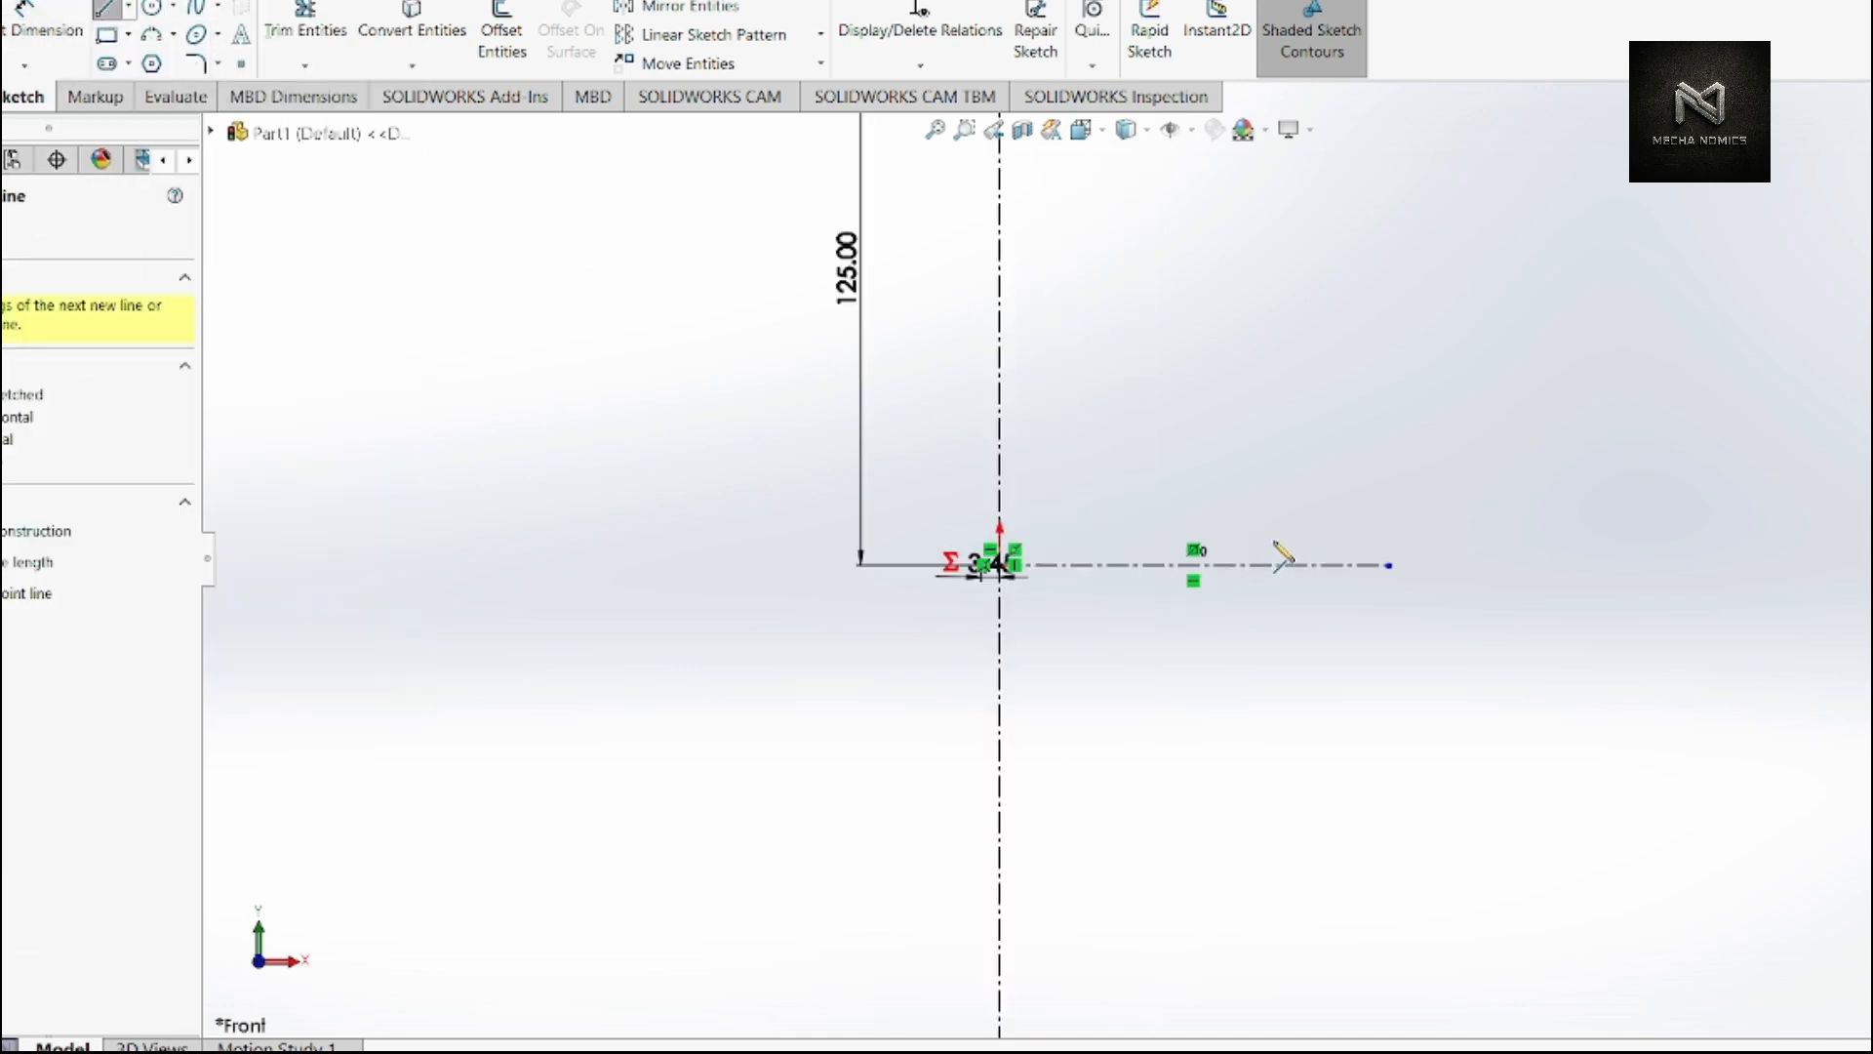
{"action": "scroll", "coordinate": [985, 581], "scroll_direction": "down", "scroll_amount": 5}
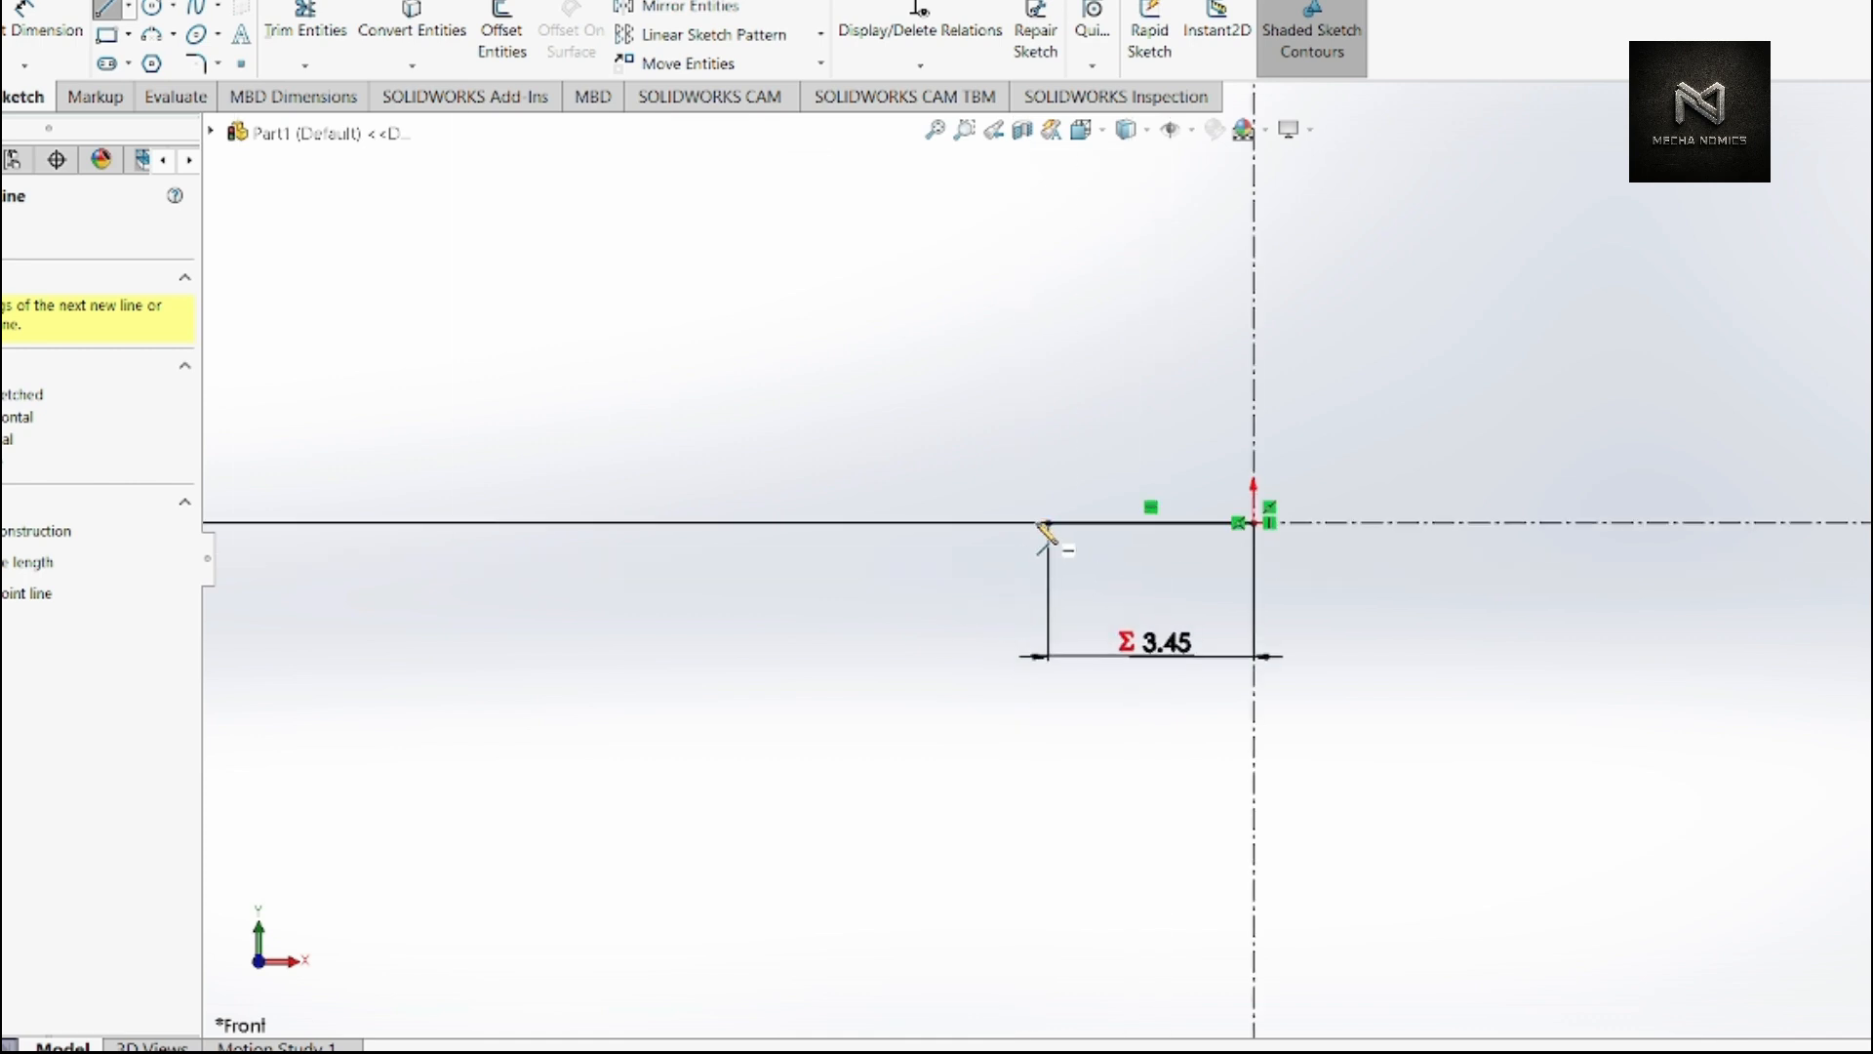
{"action": "left_click", "coordinate": [1049, 524]}
{"action": "scroll", "coordinate": [1067, 430], "scroll_direction": "up", "scroll_amount": 7}
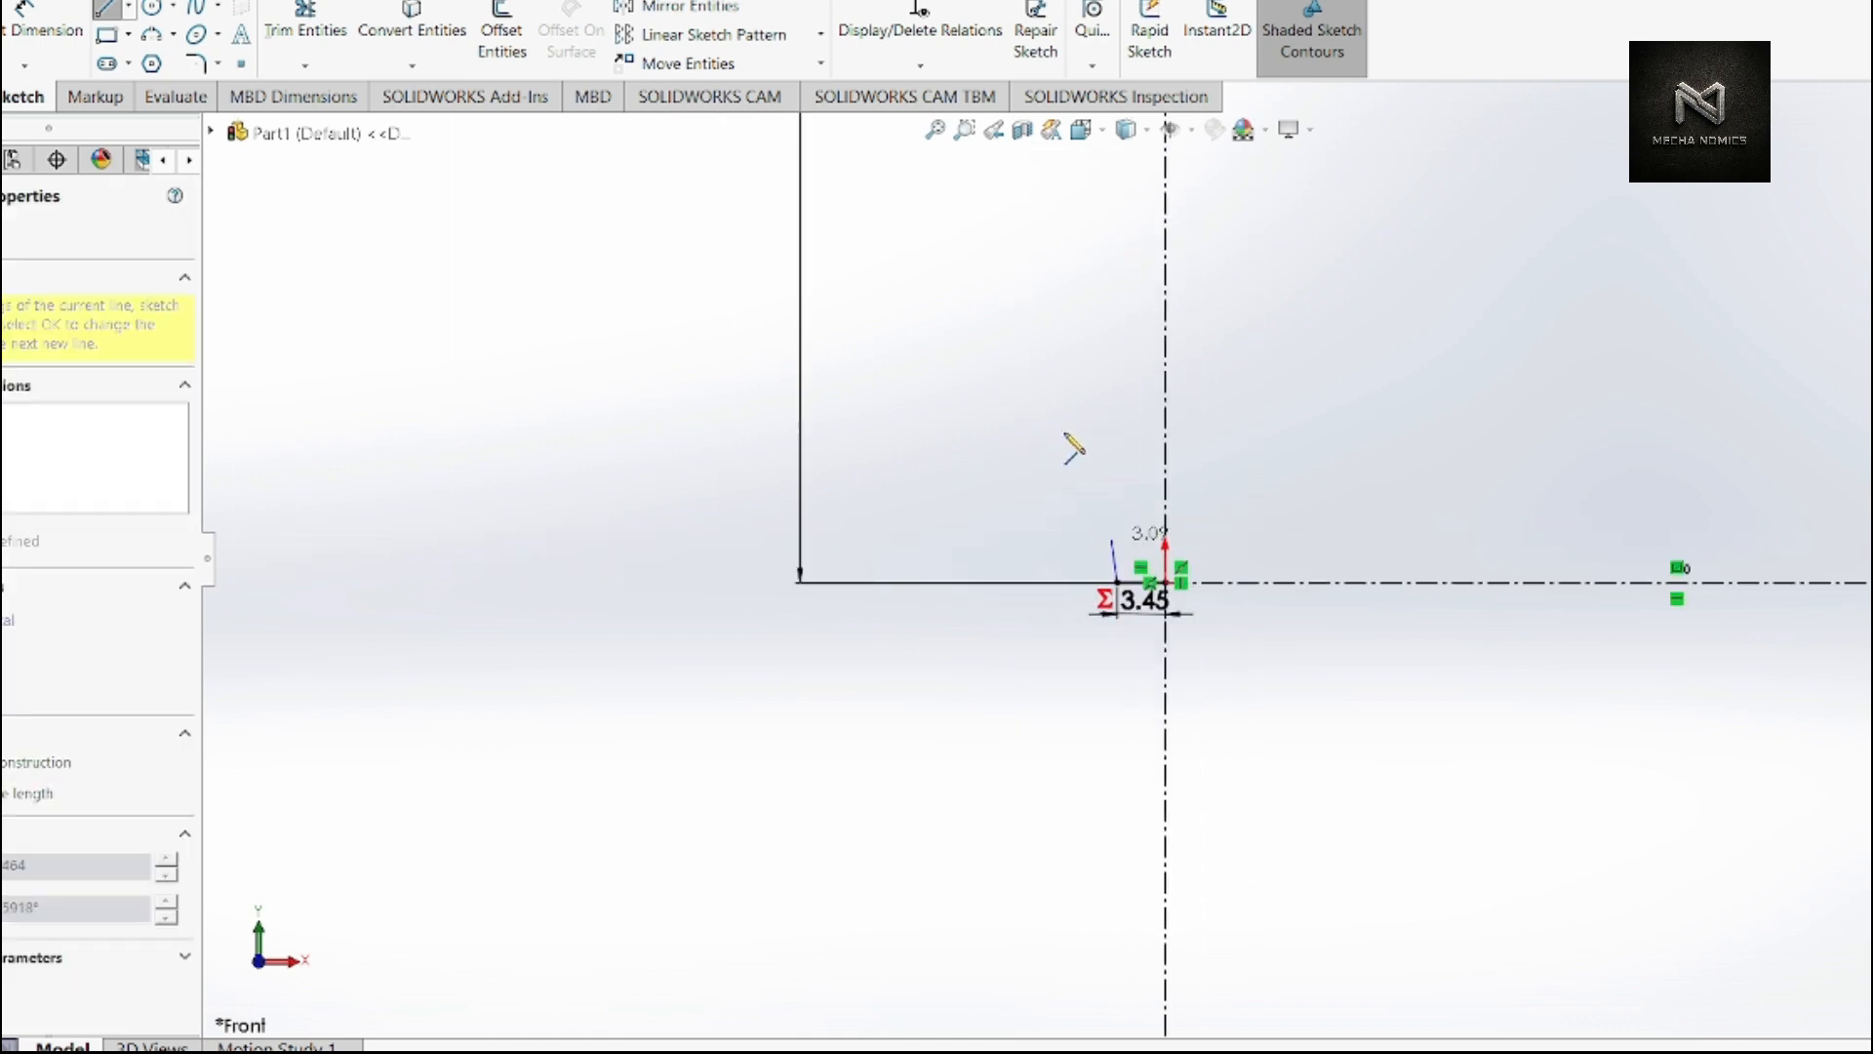
{"action": "scroll", "coordinate": [1073, 448], "scroll_direction": "up", "scroll_amount": 6}
{"action": "scroll", "coordinate": [1112, 381], "scroll_direction": "down", "scroll_amount": 4}
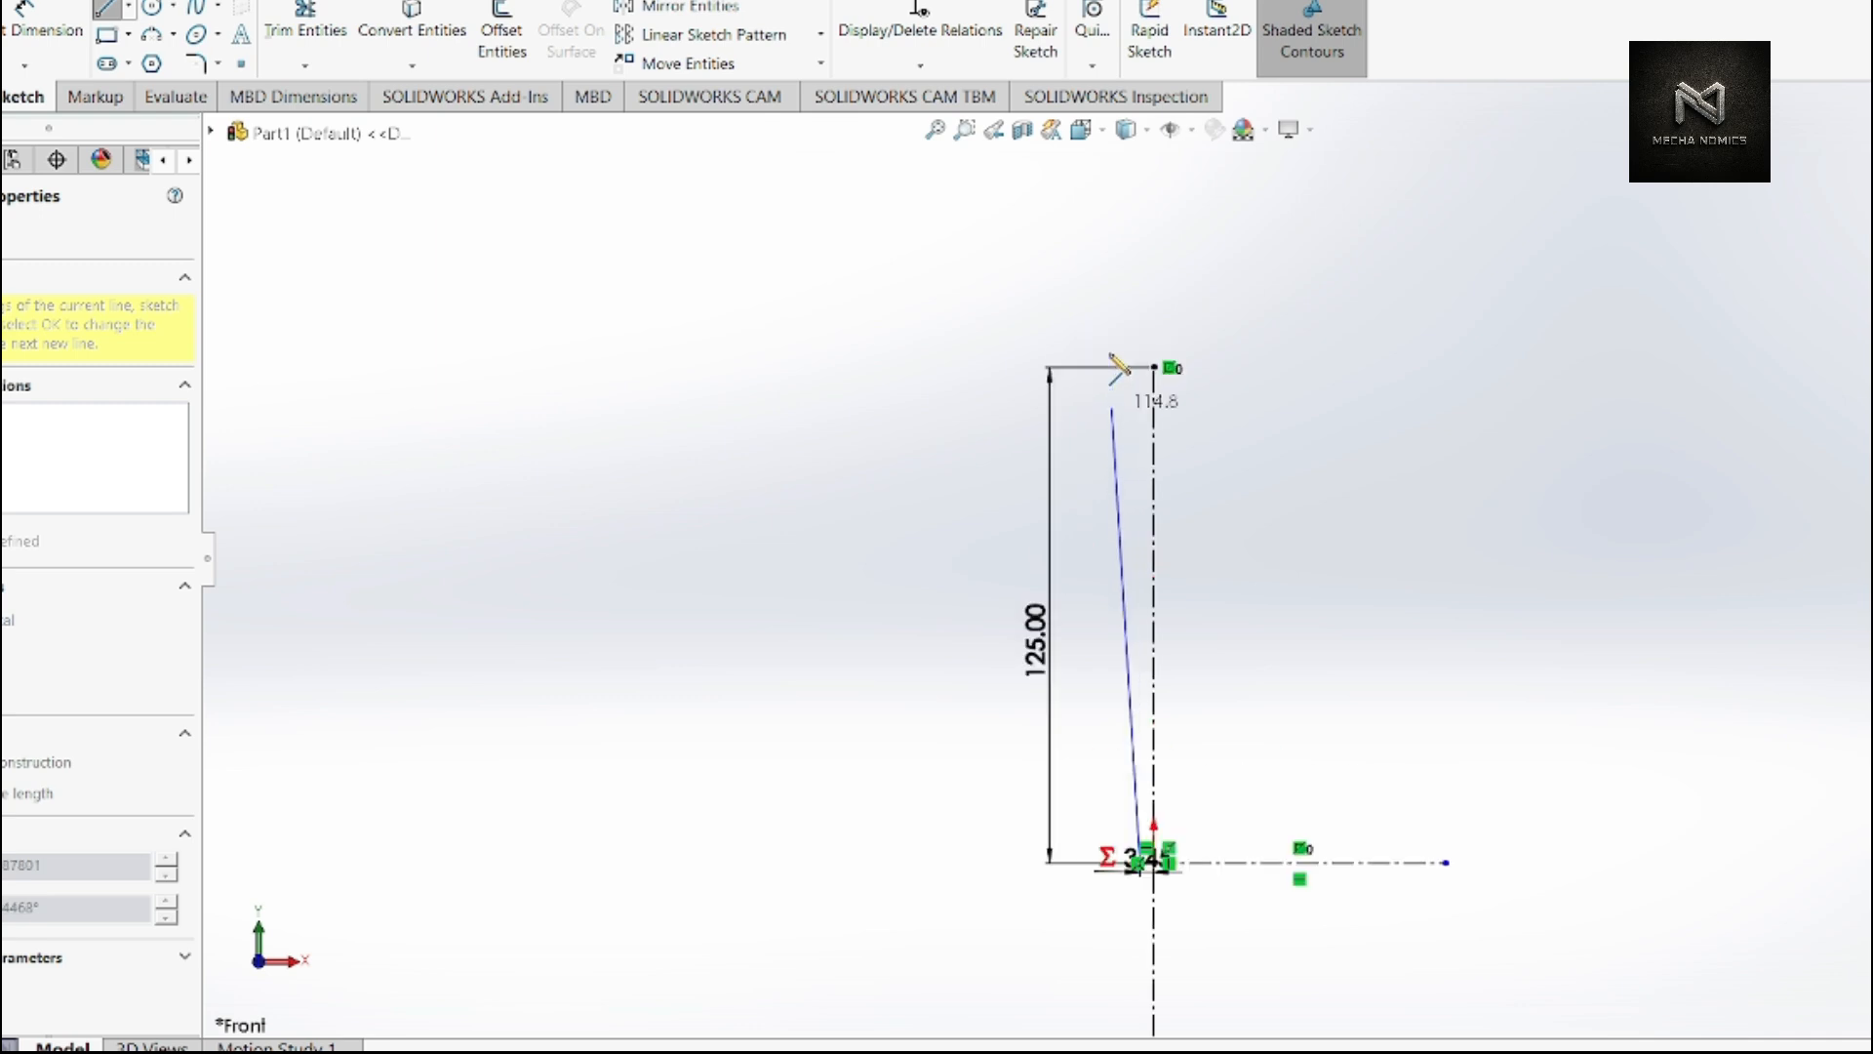
{"action": "scroll", "coordinate": [1132, 418], "scroll_direction": "down", "scroll_amount": 3}
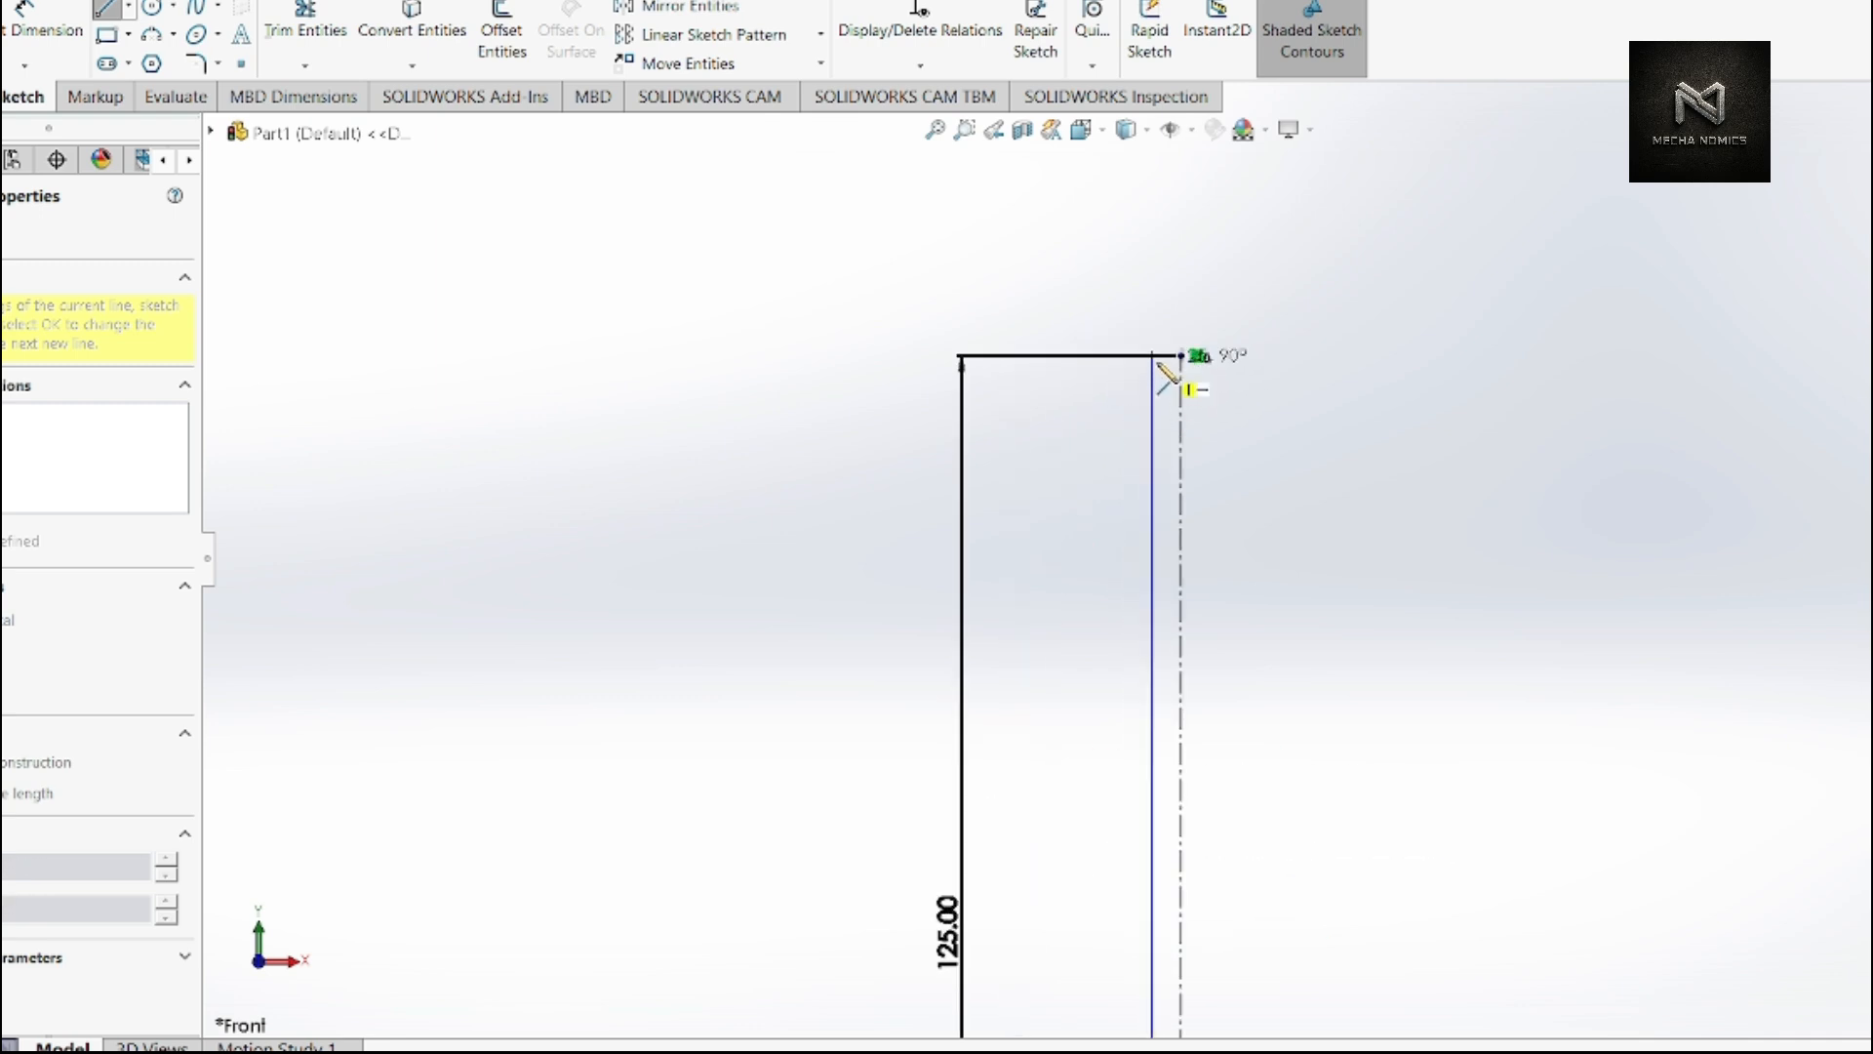
{"action": "scroll", "coordinate": [1163, 363], "scroll_direction": "down", "scroll_amount": 5}
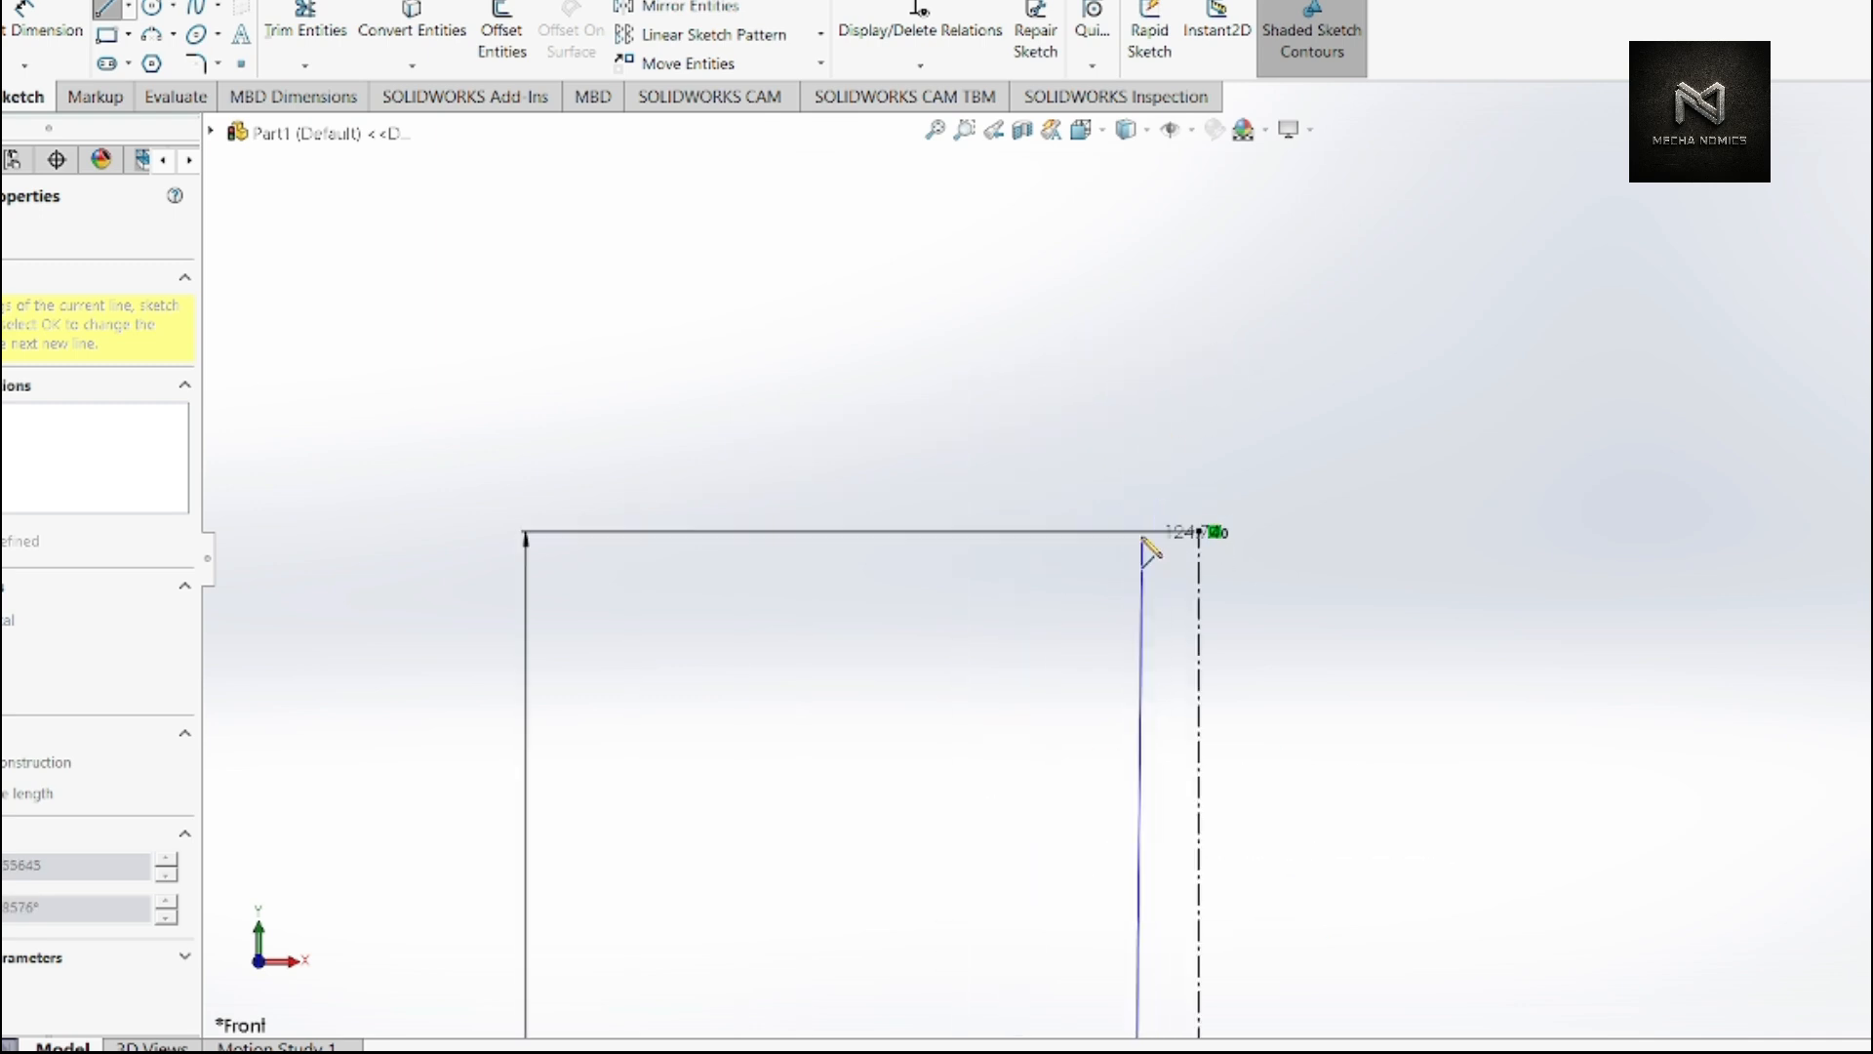
{"action": "scroll", "coordinate": [1139, 541], "scroll_direction": "up", "scroll_amount": 2}
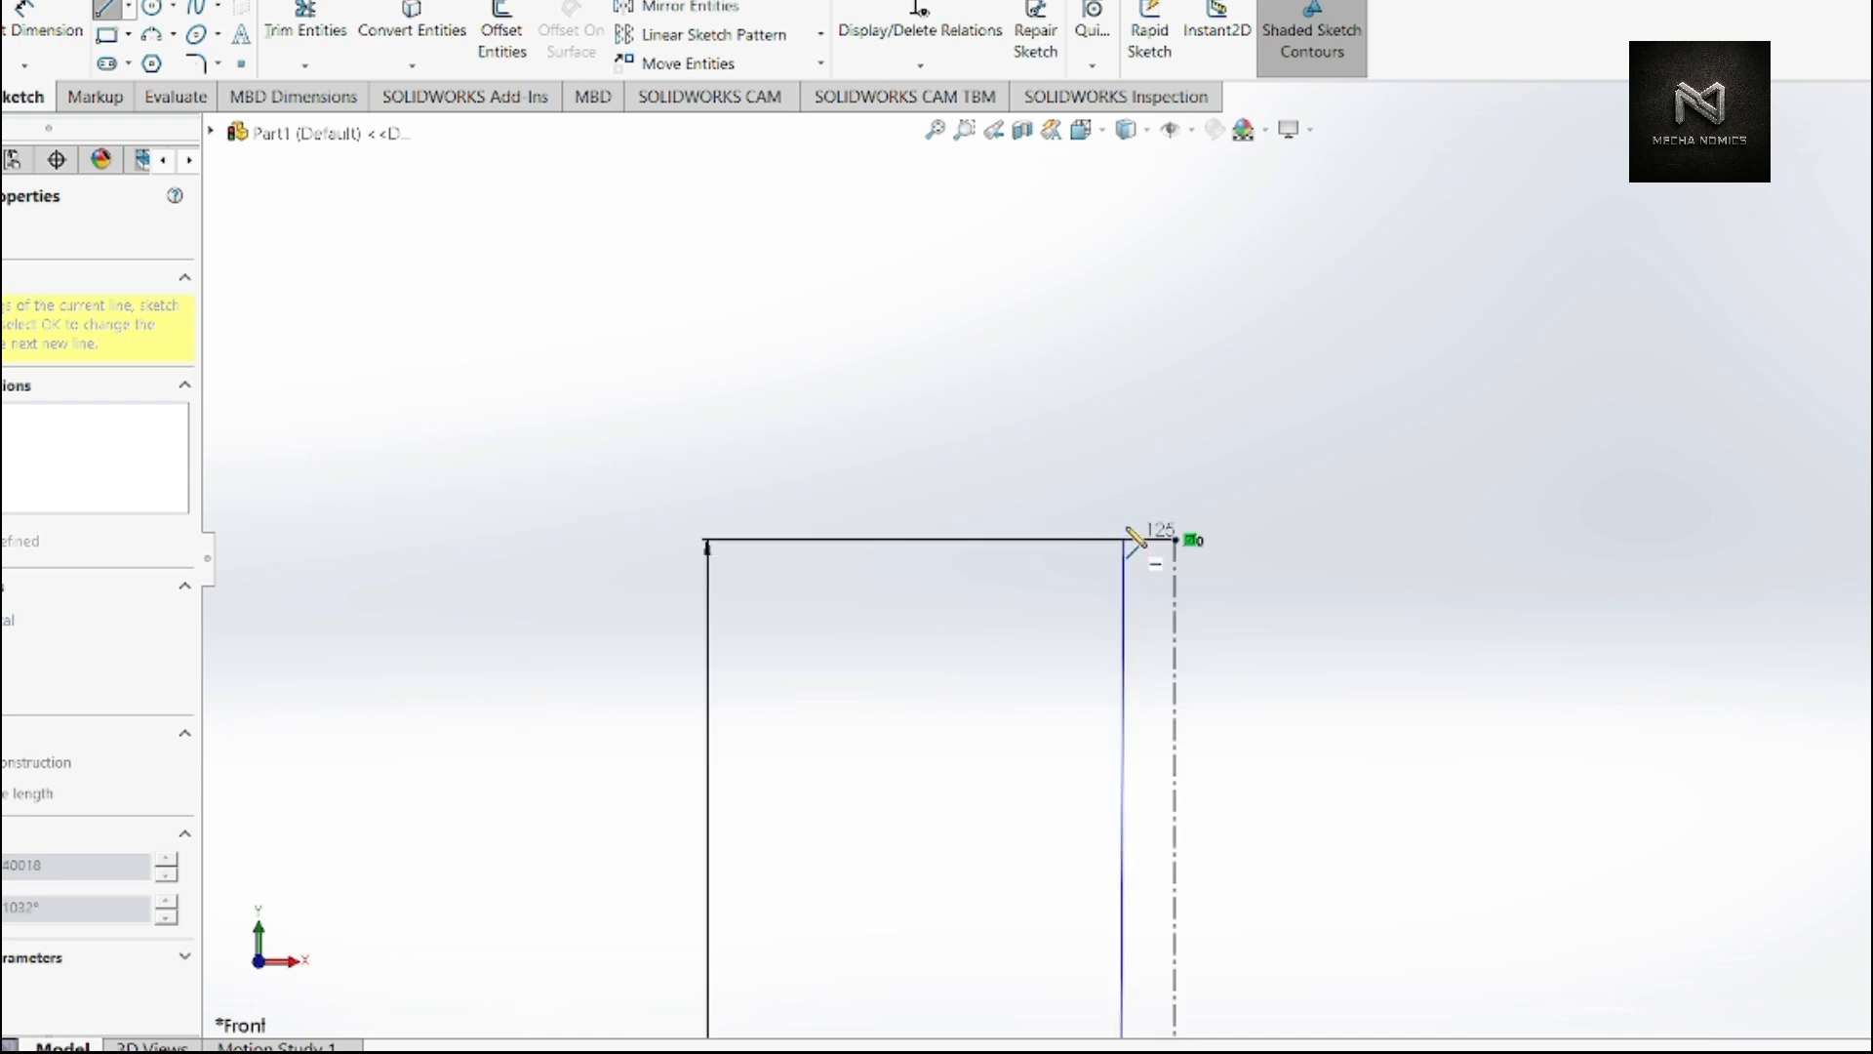
{"action": "scroll", "coordinate": [1132, 557], "scroll_direction": "up", "scroll_amount": 1}
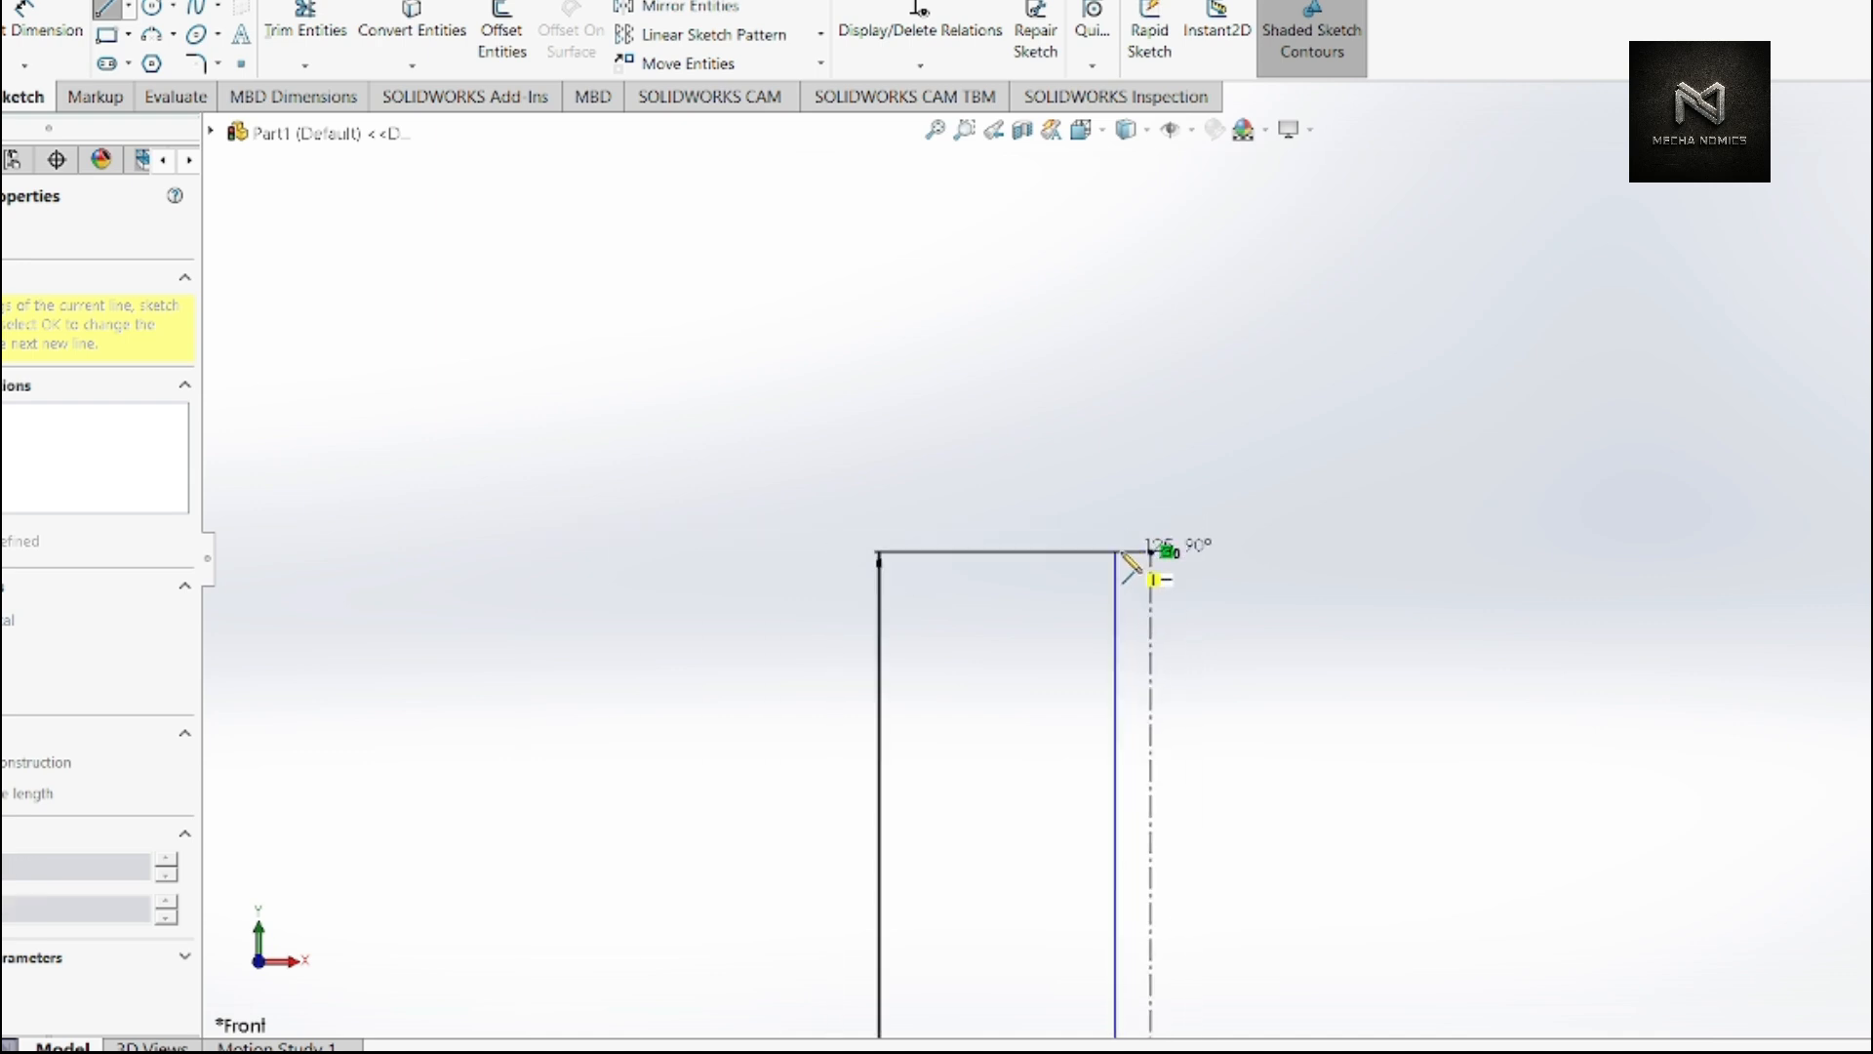
{"action": "left_click", "coordinate": [1119, 554]}
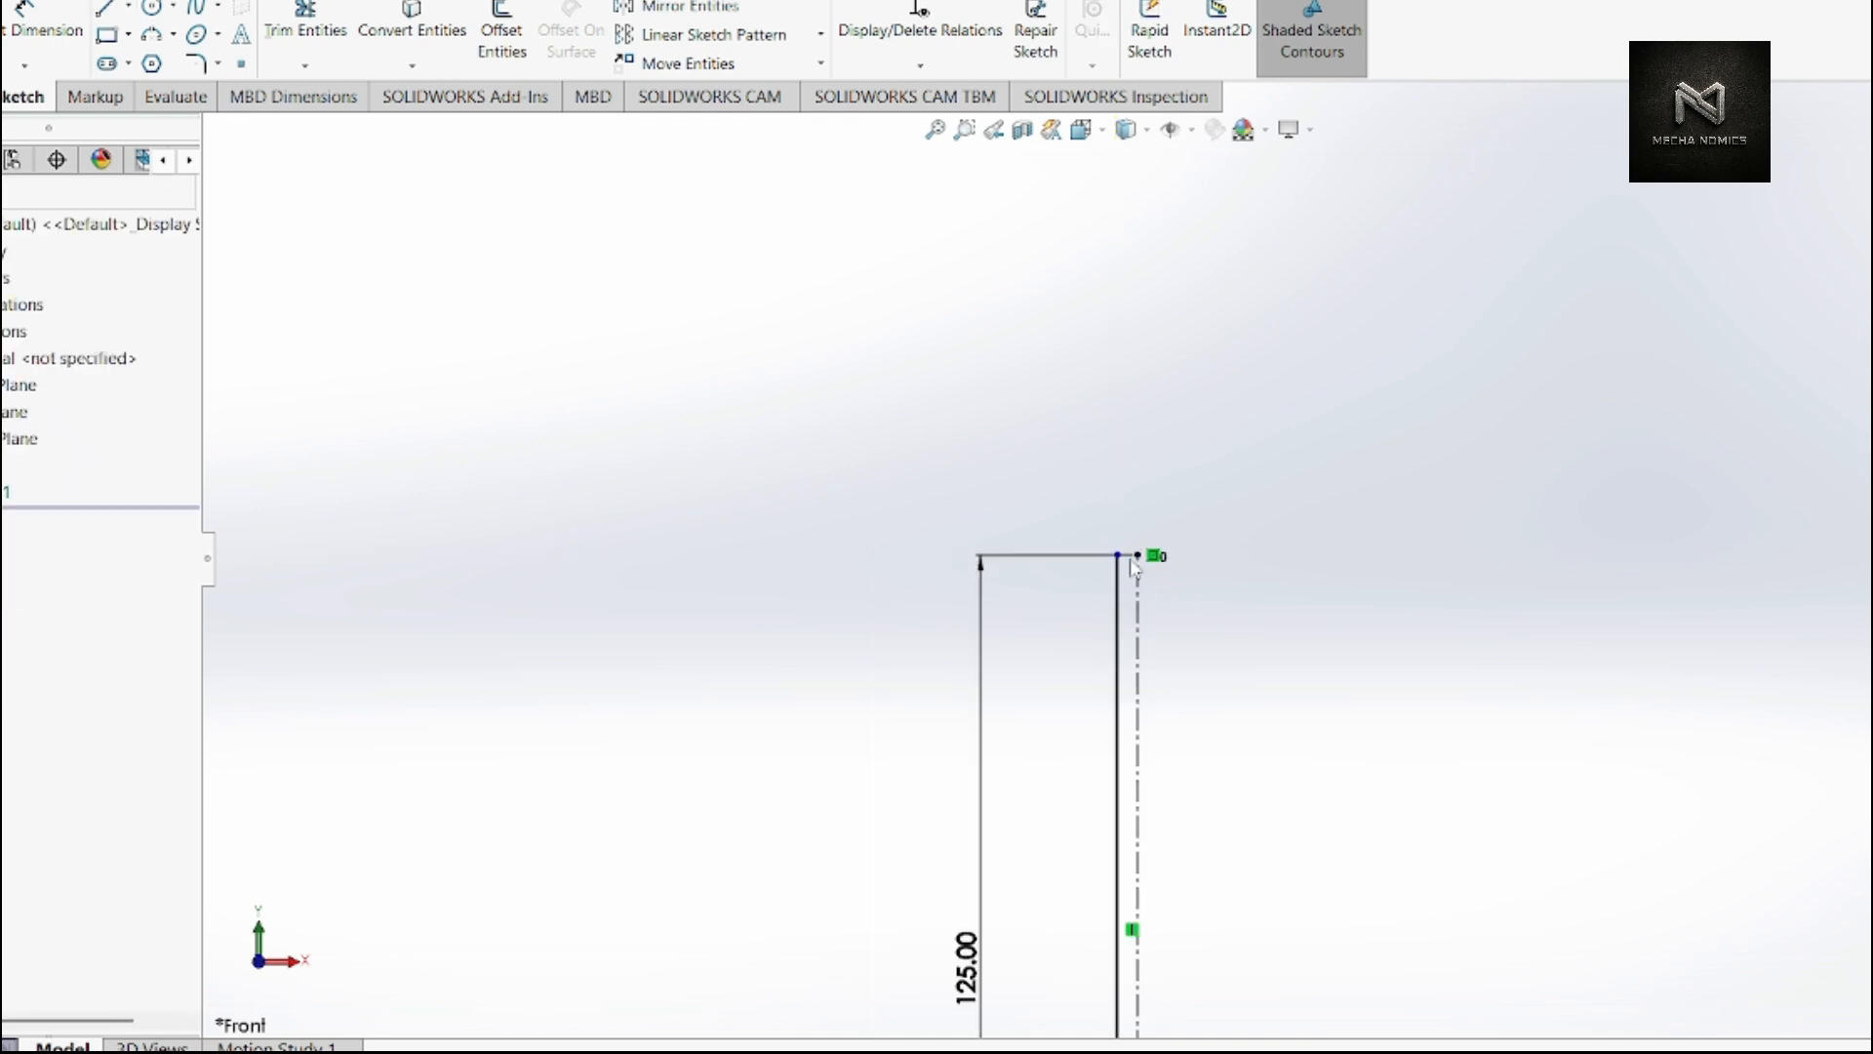
{"action": "scroll", "coordinate": [1129, 795], "scroll_direction": "up", "scroll_amount": 2}
{"action": "scroll", "coordinate": [1145, 605], "scroll_direction": "down", "scroll_amount": 4}
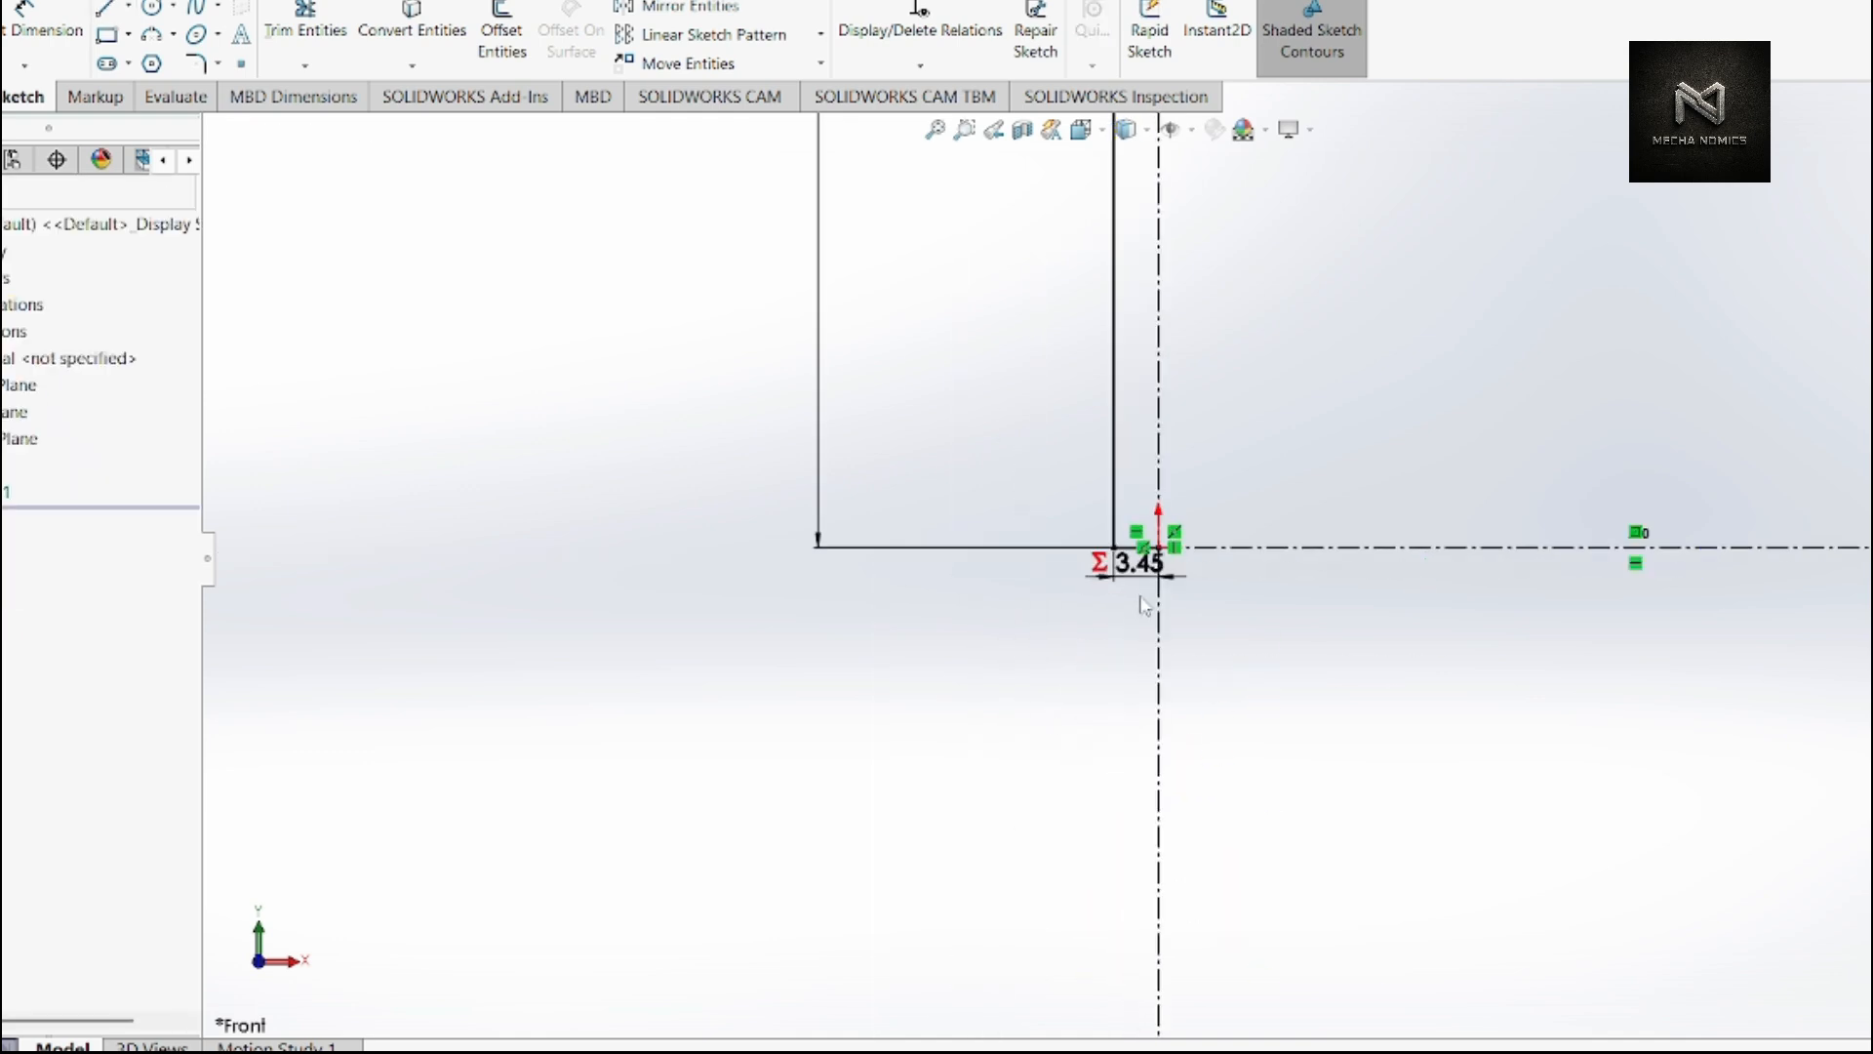
- Mirror the upper vertical web line about the horizontal centerline so it extends below the origin
{"action": "scroll", "coordinate": [1176, 498], "scroll_direction": "down", "scroll_amount": 3}
{"action": "left_click", "coordinate": [683, 8]}
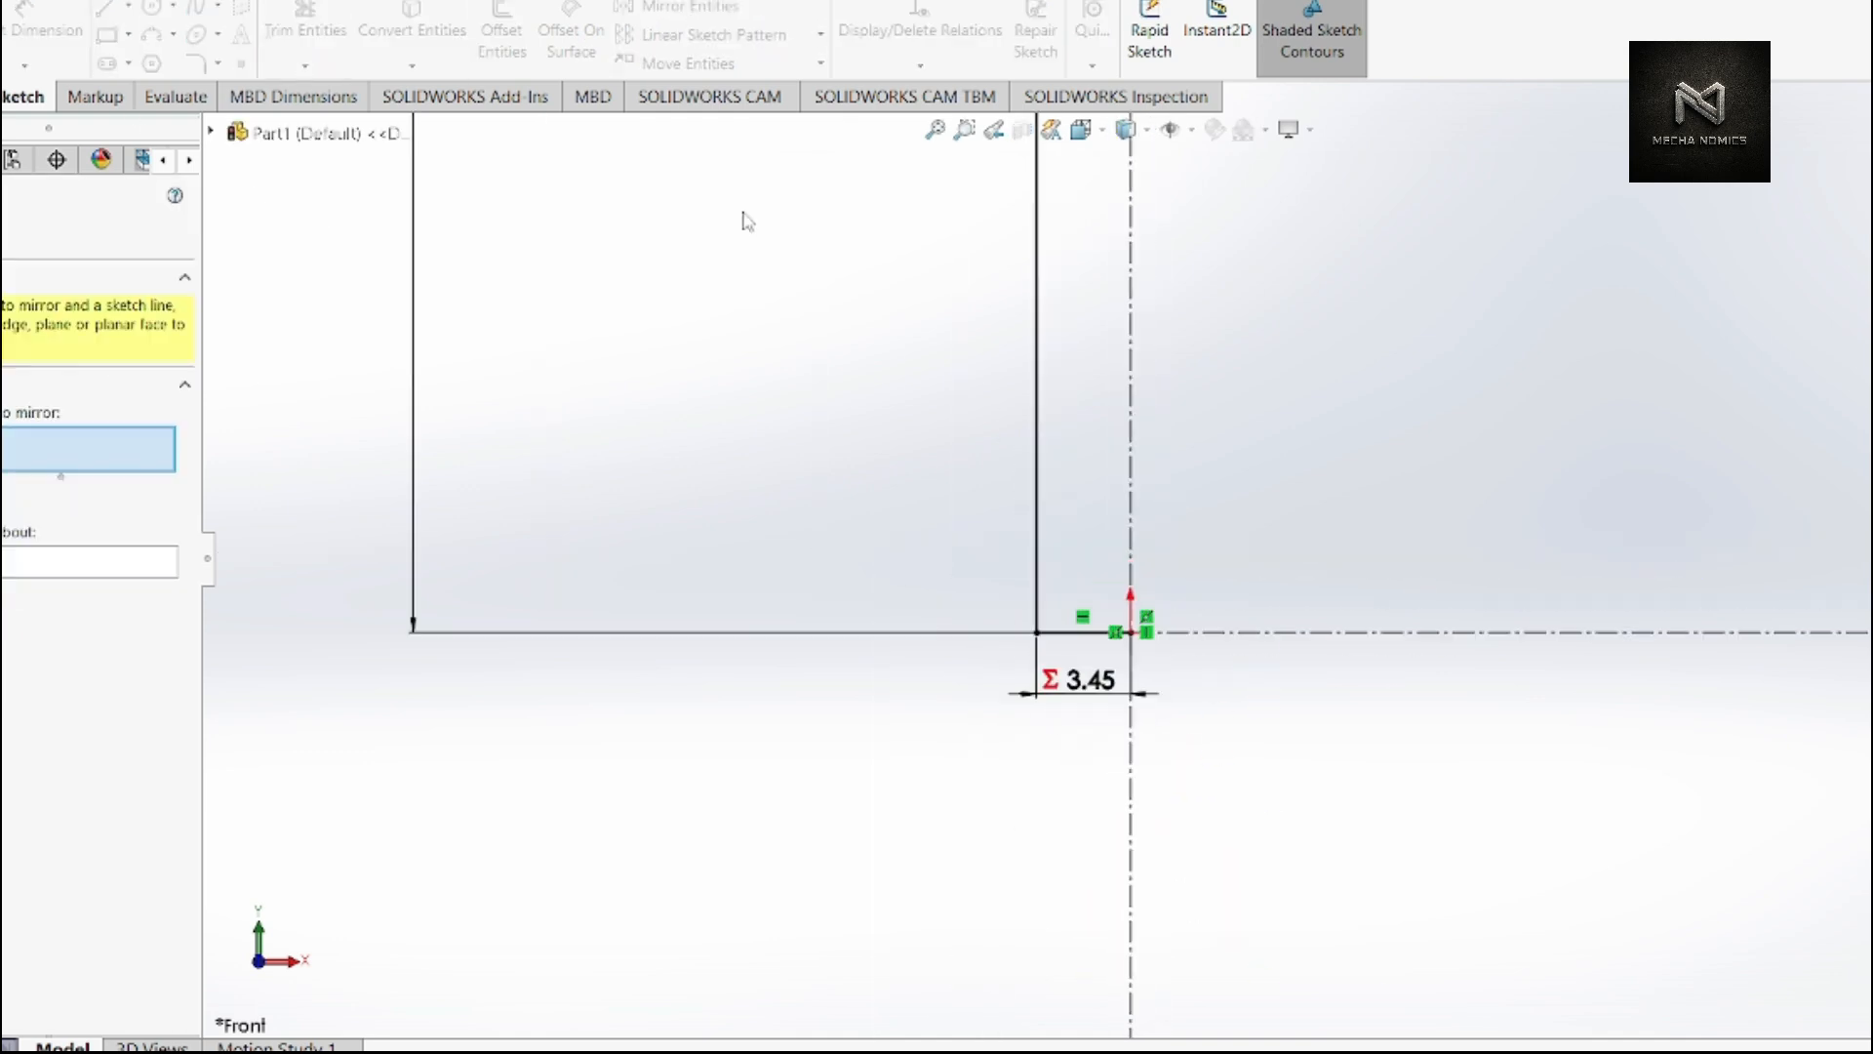
{"action": "left_click", "coordinate": [1040, 564]}
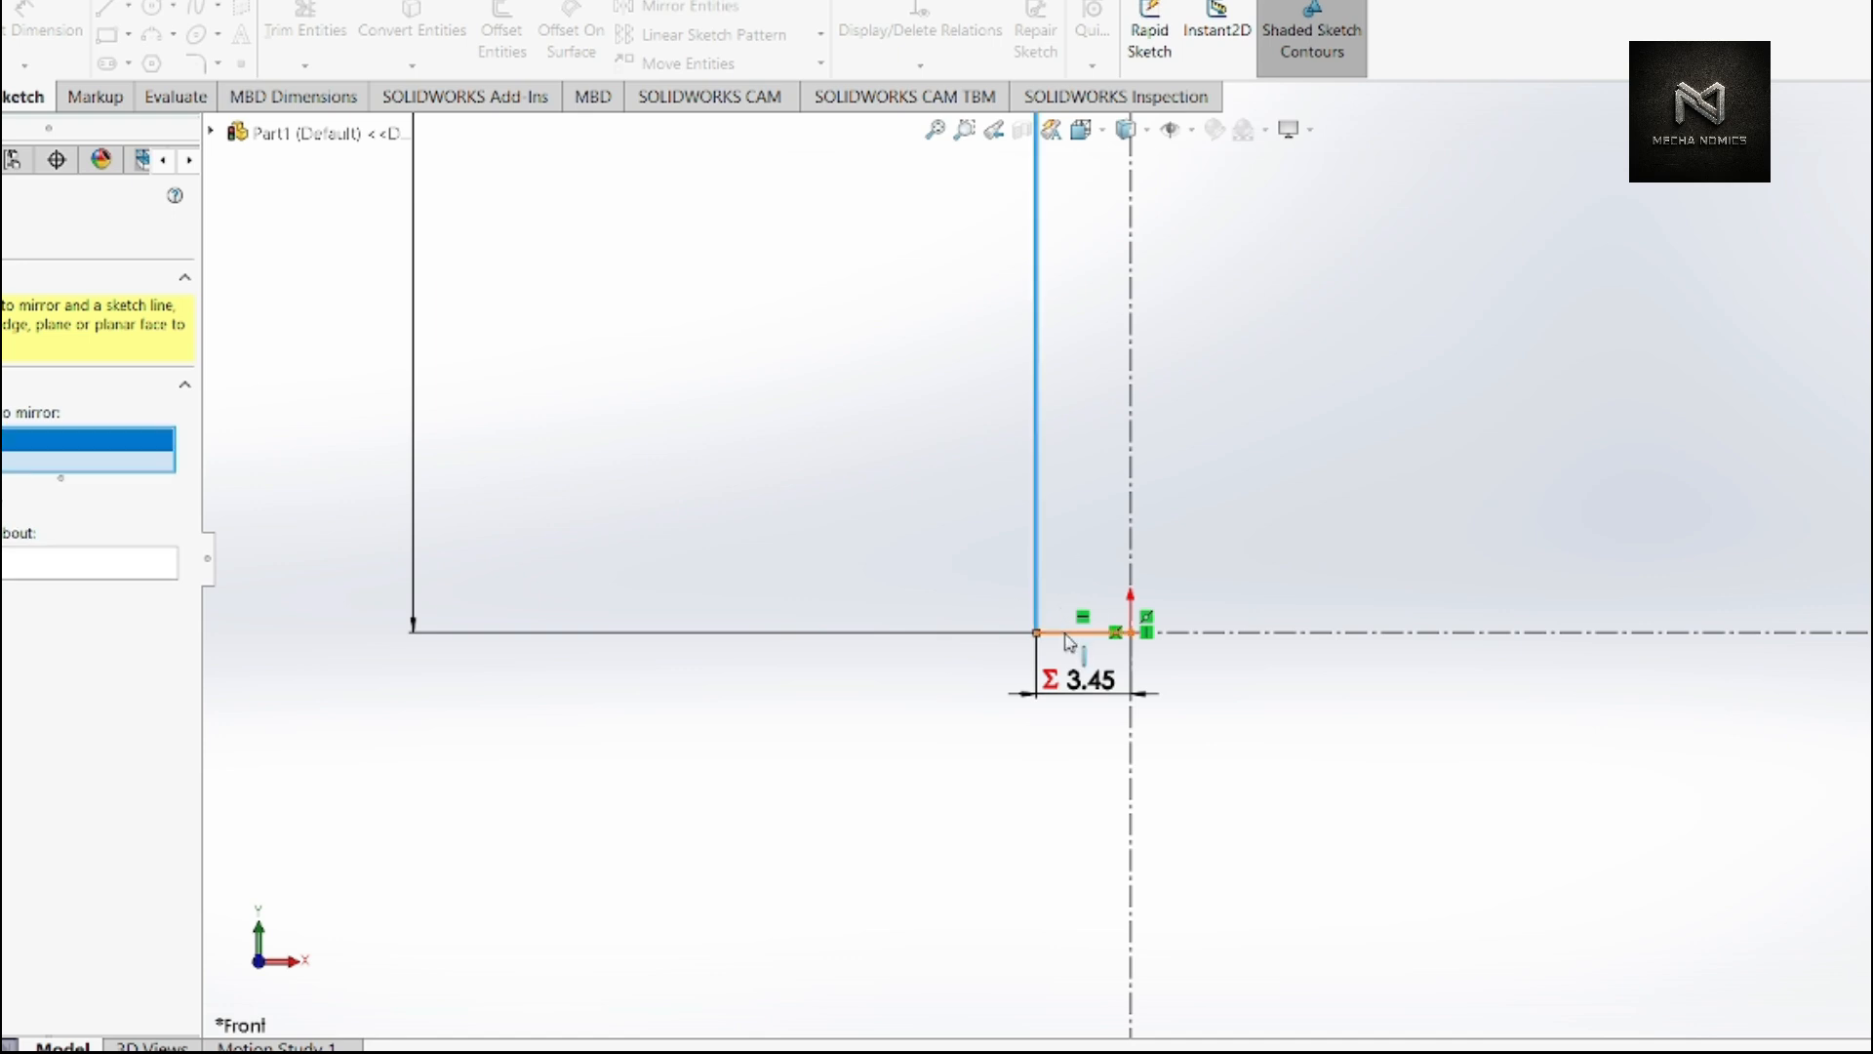
{"action": "left_click", "coordinate": [39, 563]}
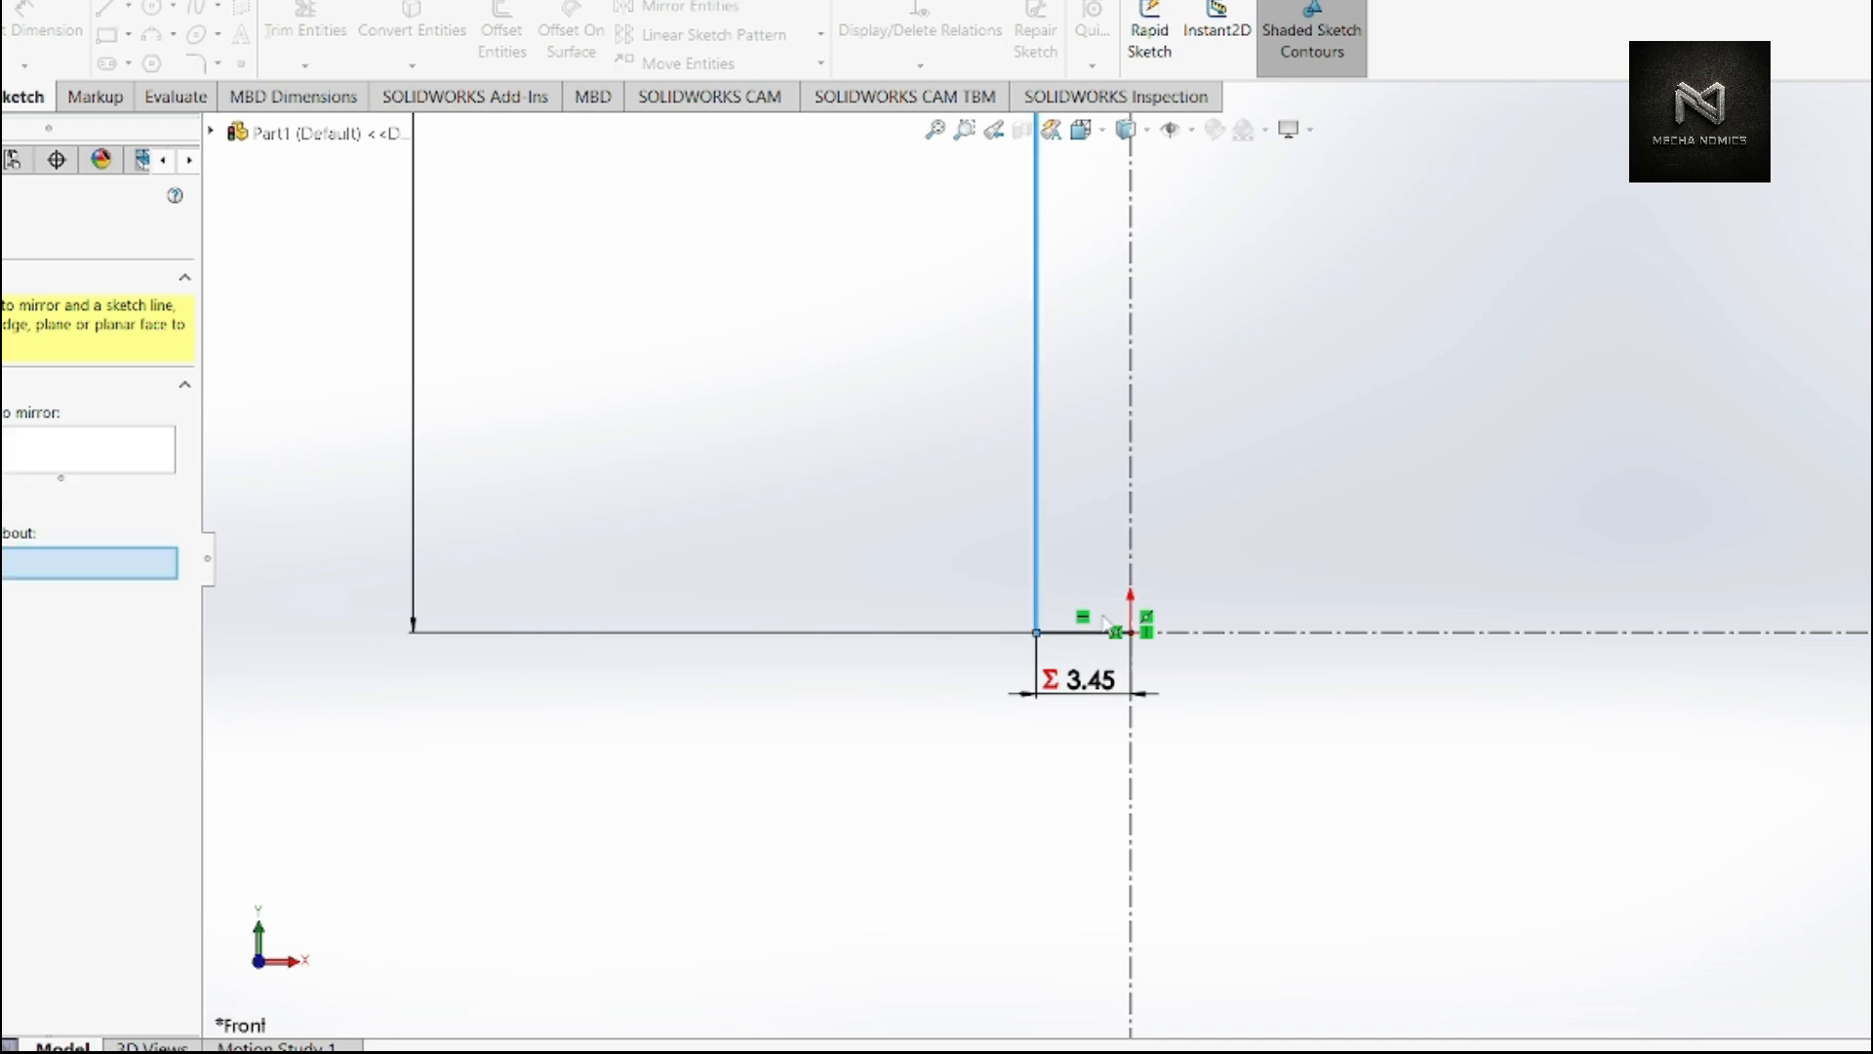
{"action": "left_click", "coordinate": [1130, 653]}
{"action": "scroll", "coordinate": [1087, 698], "scroll_direction": "up", "scroll_amount": 4}
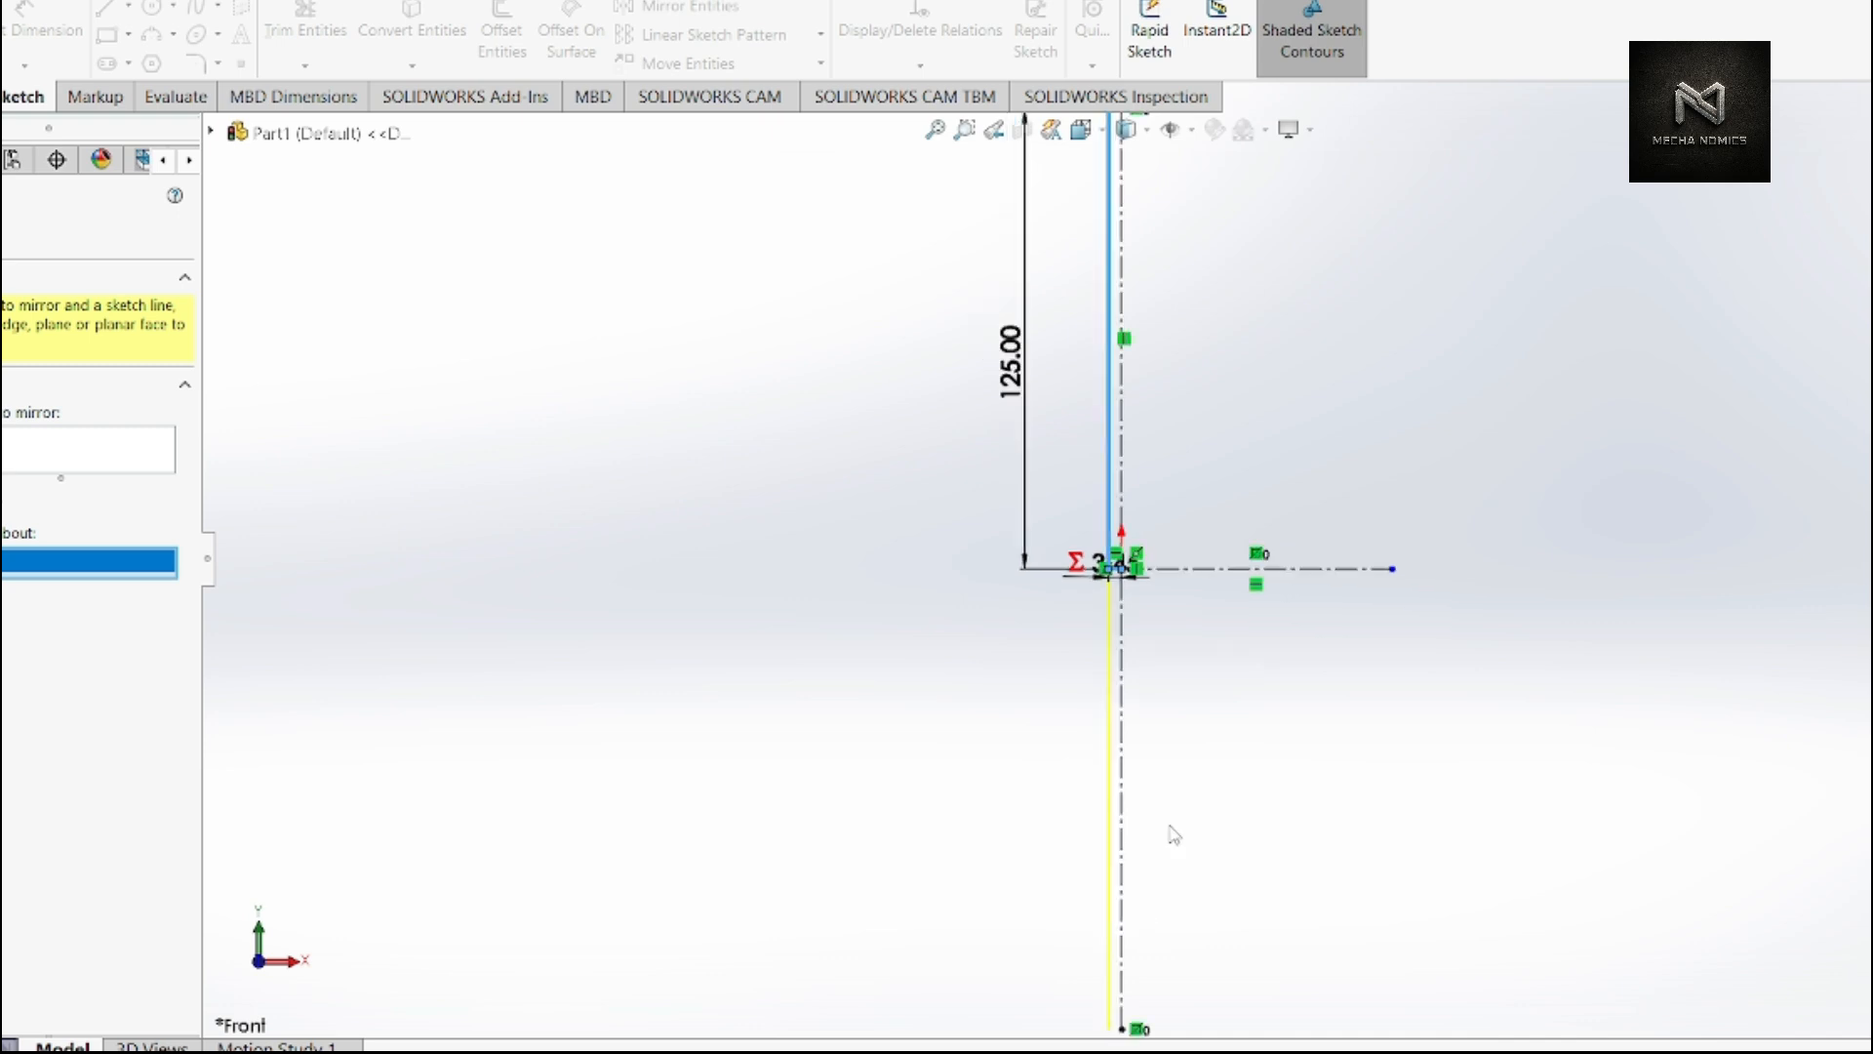
{"action": "scroll", "coordinate": [1132, 800], "scroll_direction": "down", "scroll_amount": 2}
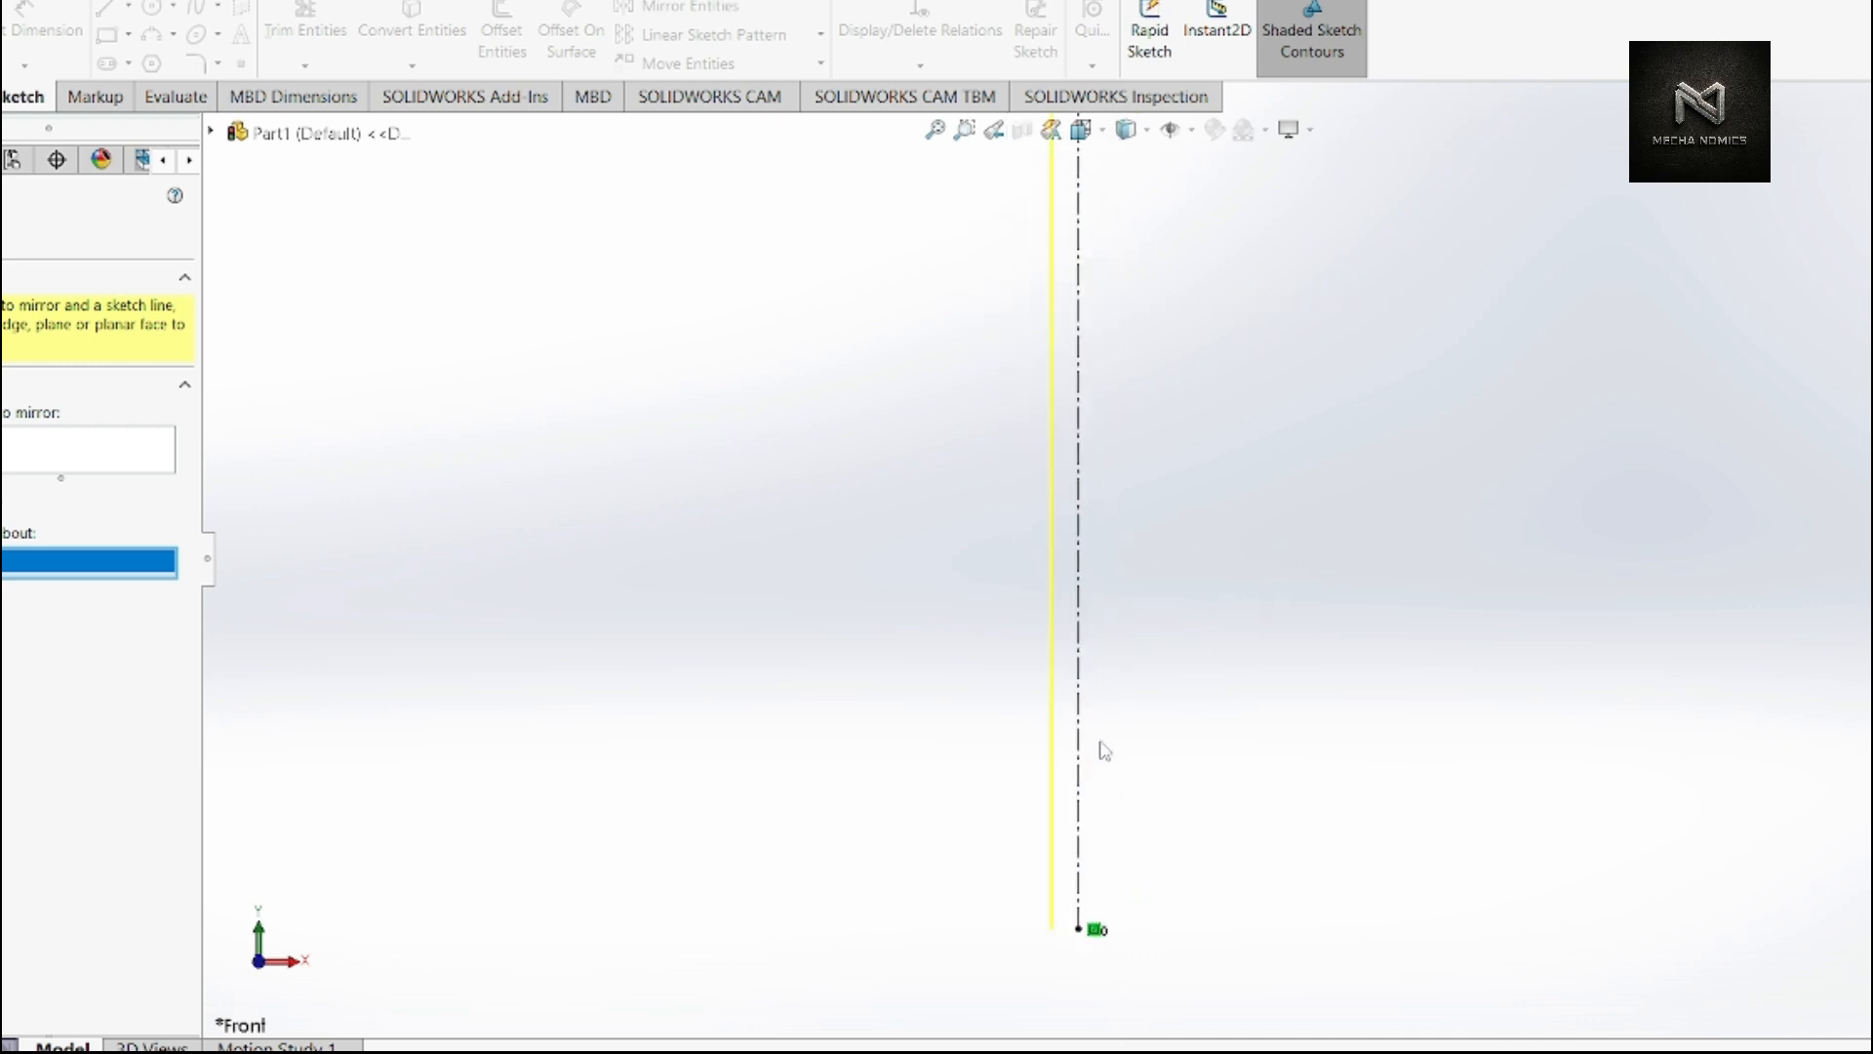
{"action": "right_click", "coordinate": [35, 567]}
{"action": "left_click", "coordinate": [95, 604]}
{"action": "scroll", "coordinate": [732, 647], "scroll_direction": "up", "scroll_amount": 4}
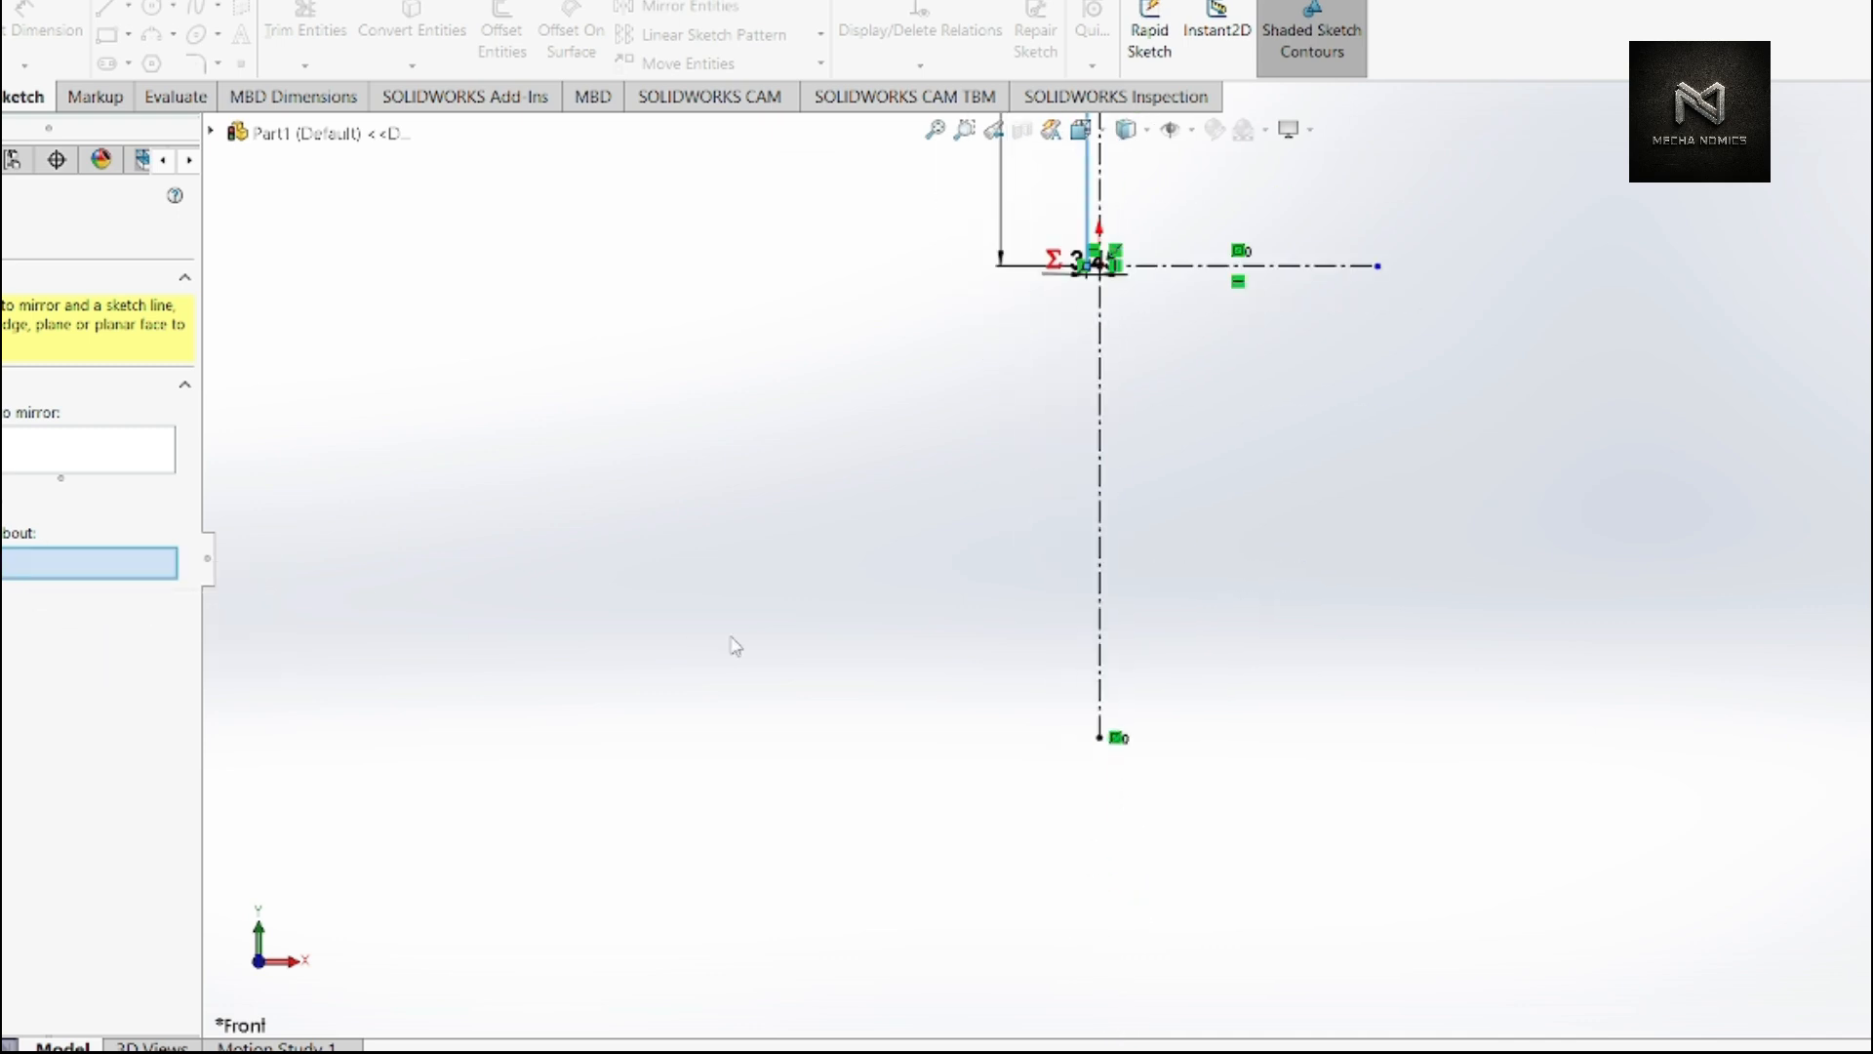
{"action": "scroll", "coordinate": [1161, 343], "scroll_direction": "down", "scroll_amount": 2}
{"action": "scroll", "coordinate": [1093, 361], "scroll_direction": "down", "scroll_amount": 2}
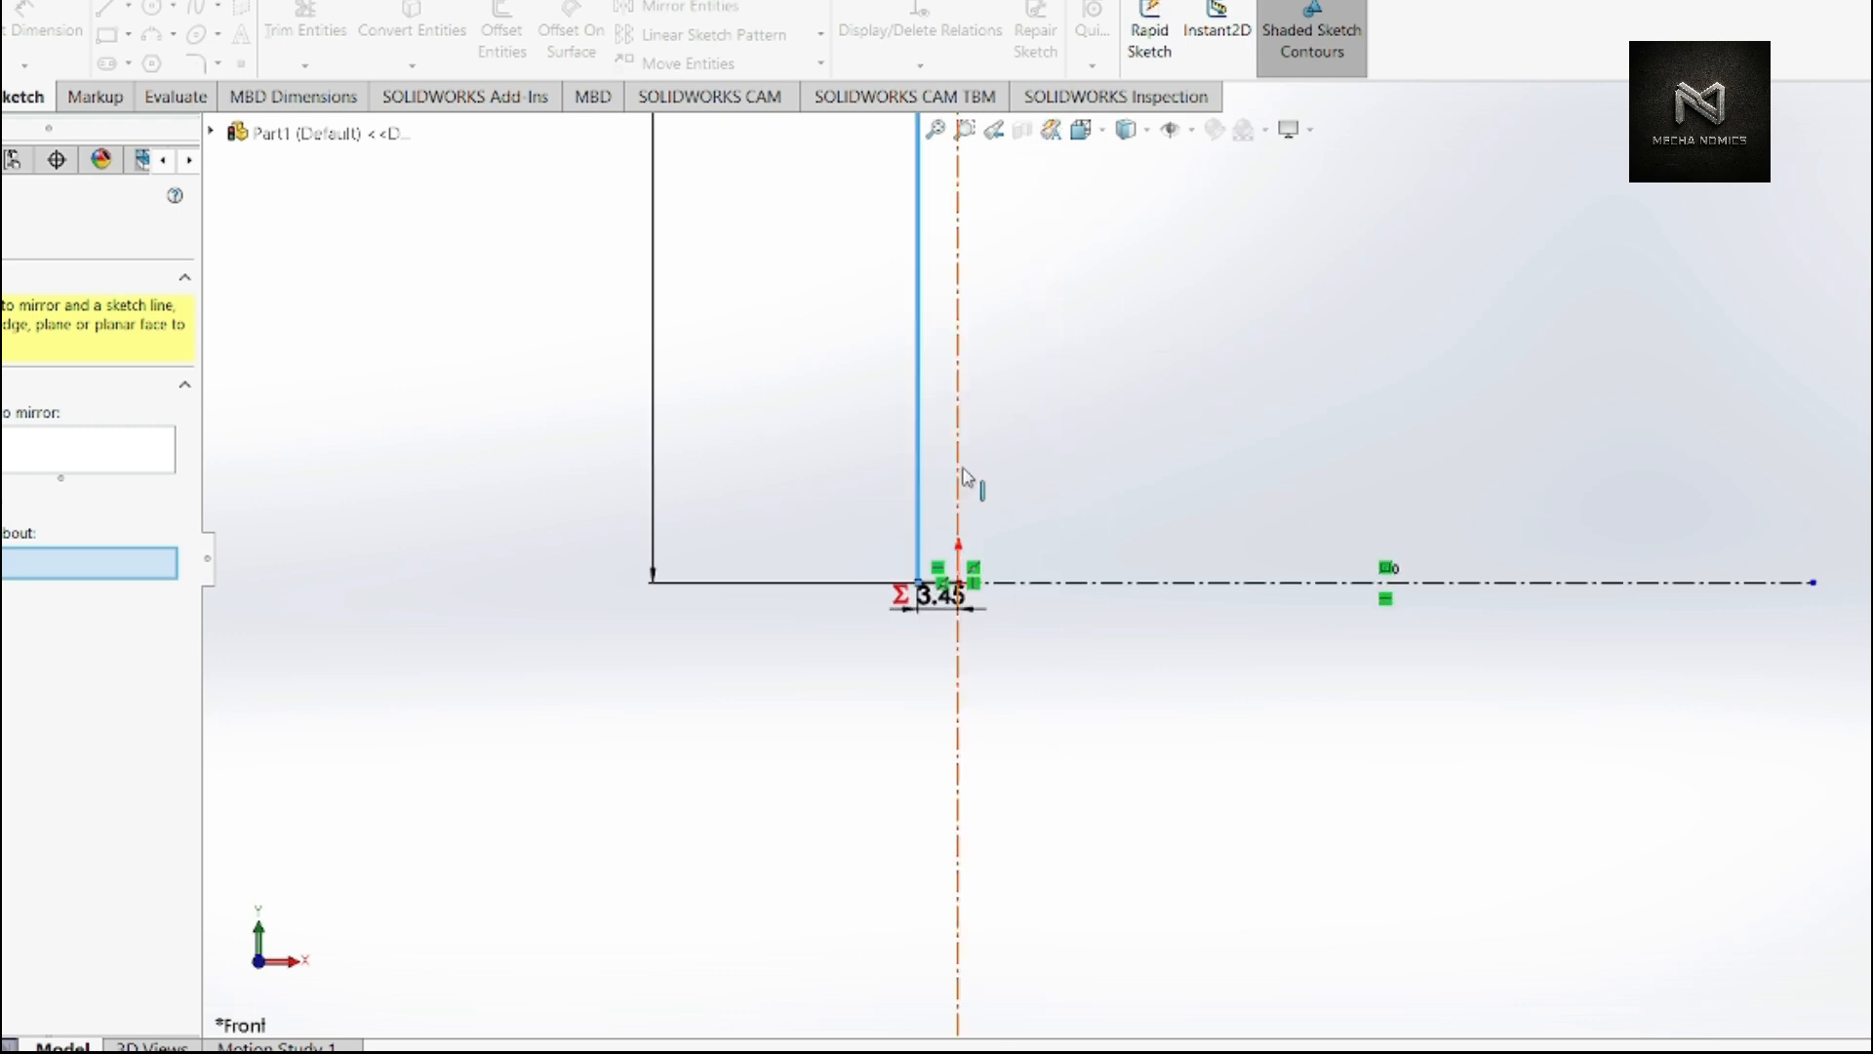
{"action": "left_click", "coordinate": [1046, 586]}
{"action": "scroll", "coordinate": [1056, 590], "scroll_direction": "up", "scroll_amount": 3}
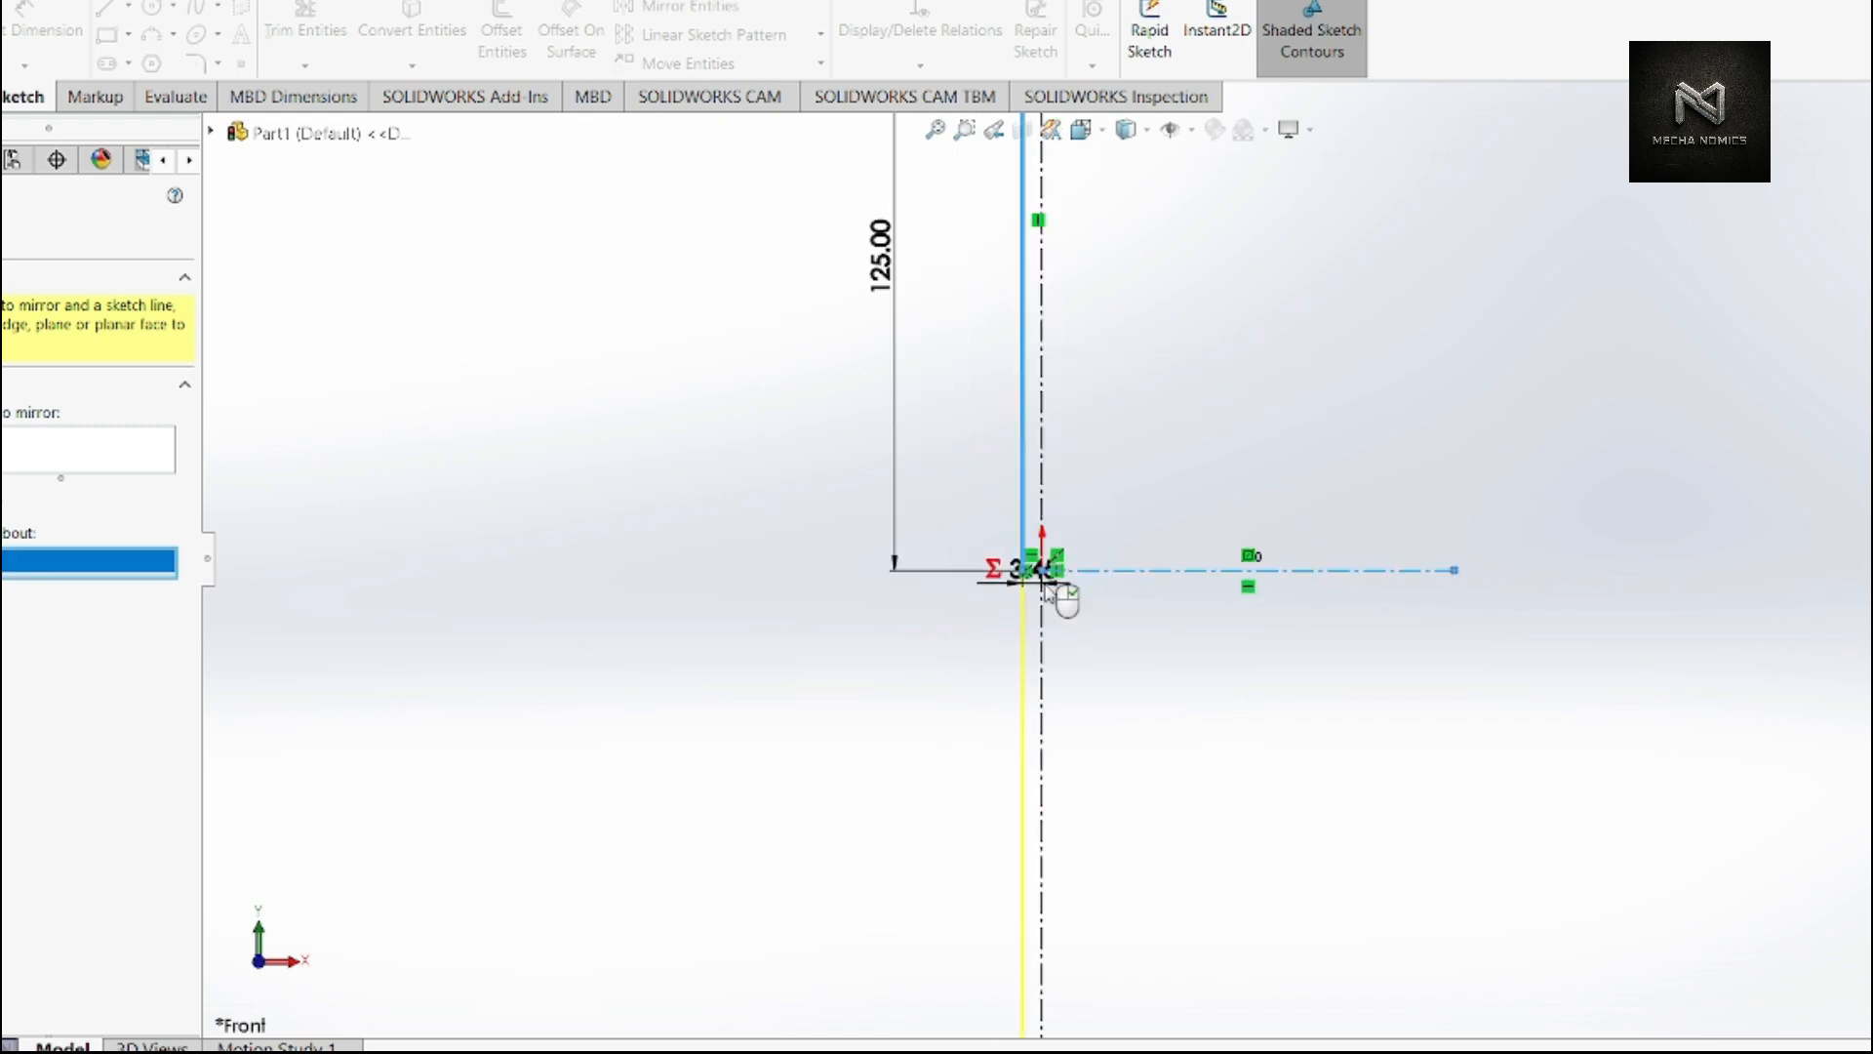
{"action": "scroll", "coordinate": [1073, 586], "scroll_direction": "down", "scroll_amount": 10}
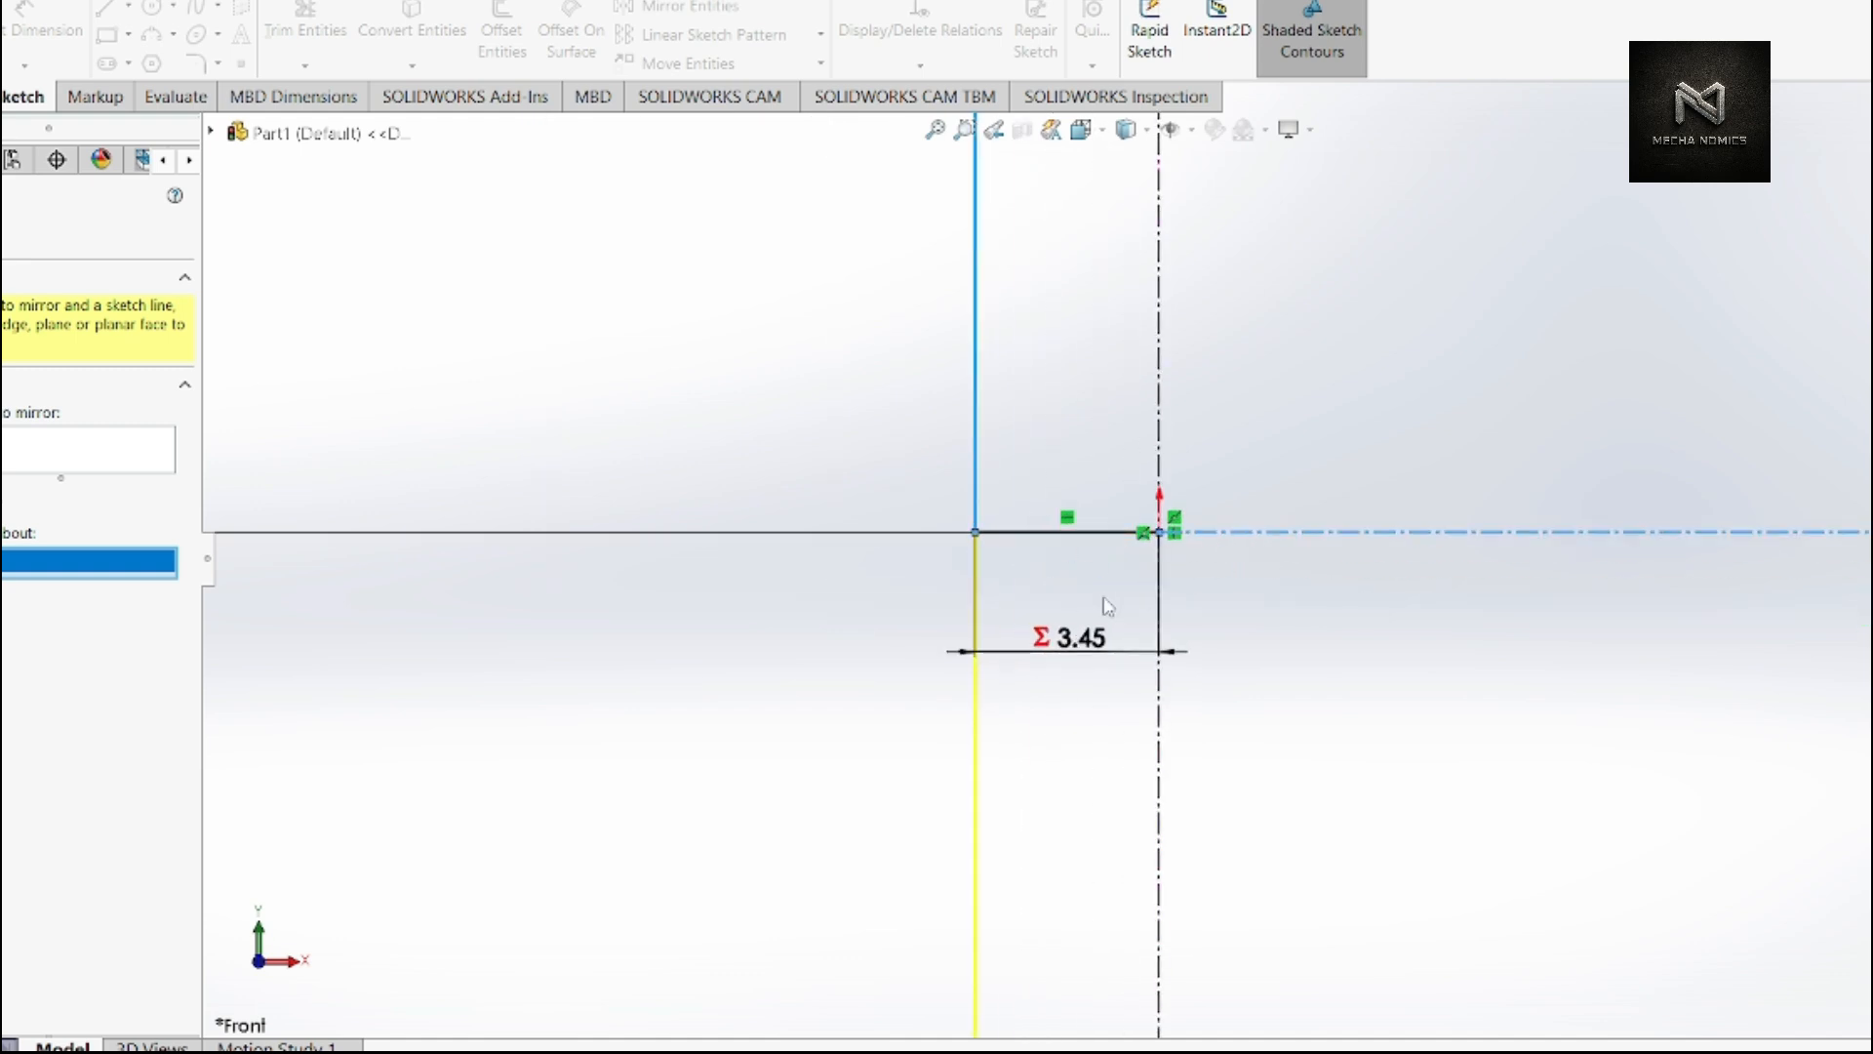
{"action": "scroll", "coordinate": [1106, 615], "scroll_direction": "up", "scroll_amount": 3}
{"action": "scroll", "coordinate": [1105, 610], "scroll_direction": "up", "scroll_amount": 10}
{"action": "scroll", "coordinate": [1112, 966], "scroll_direction": "down", "scroll_amount": 4}
{"action": "scroll", "coordinate": [1156, 937], "scroll_direction": "down", "scroll_amount": 2}
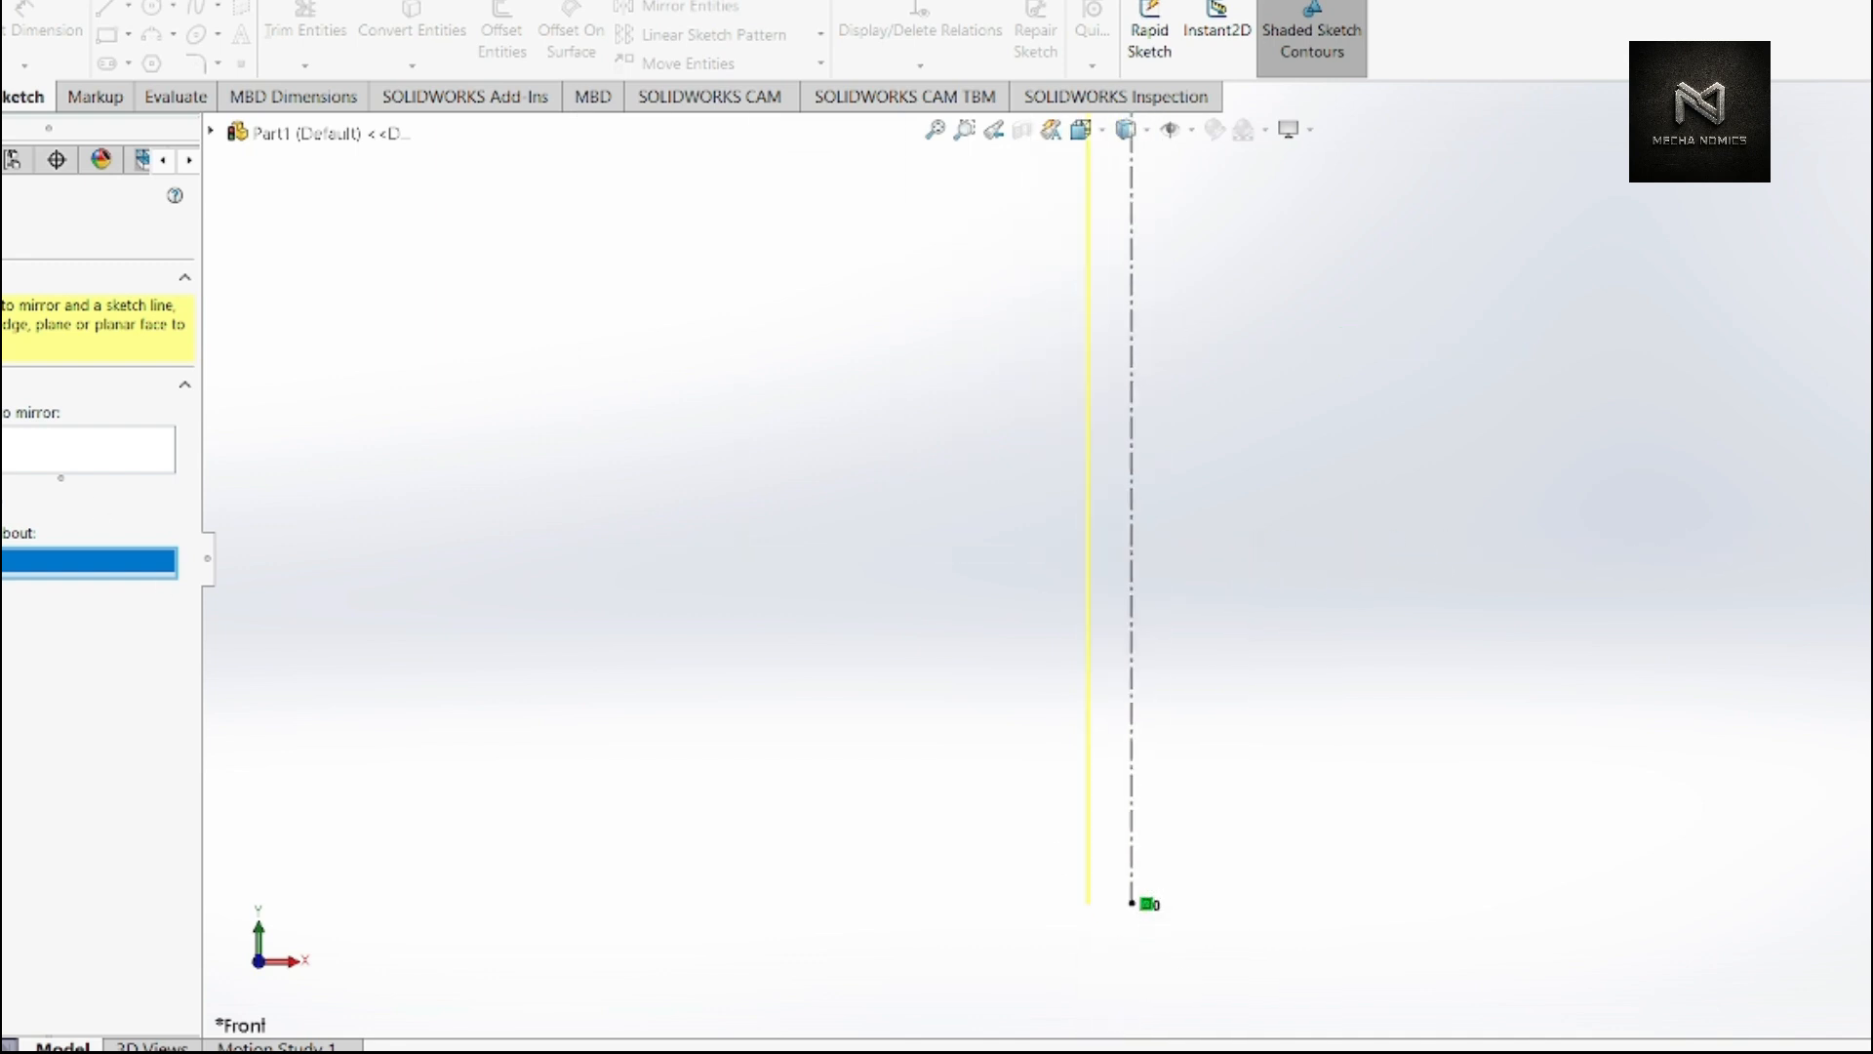
{"action": "left_click", "coordinate": [2, 231]}
- Examine the mirrored web line along its full height and its offset from the vertical centerline
{"action": "scroll", "coordinate": [660, 506], "scroll_direction": "up", "scroll_amount": 12}
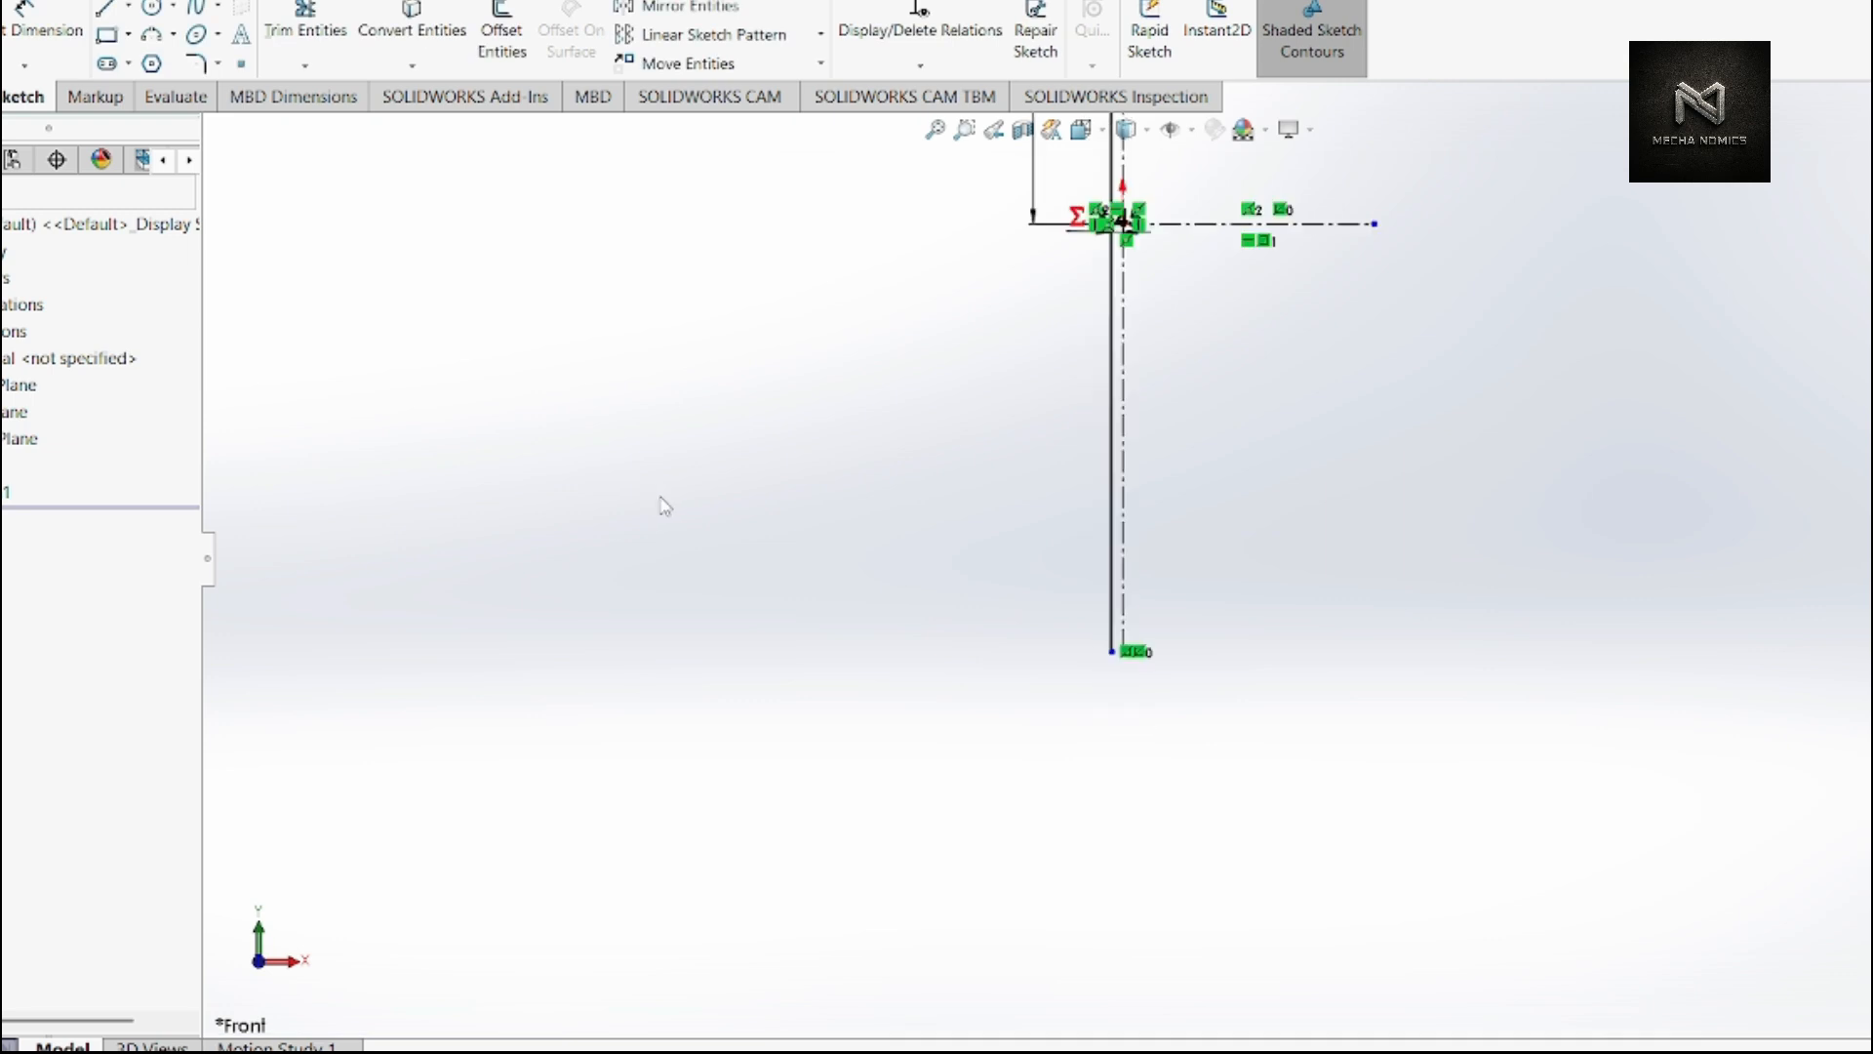
{"action": "scroll", "coordinate": [1192, 365], "scroll_direction": "down", "scroll_amount": 12}
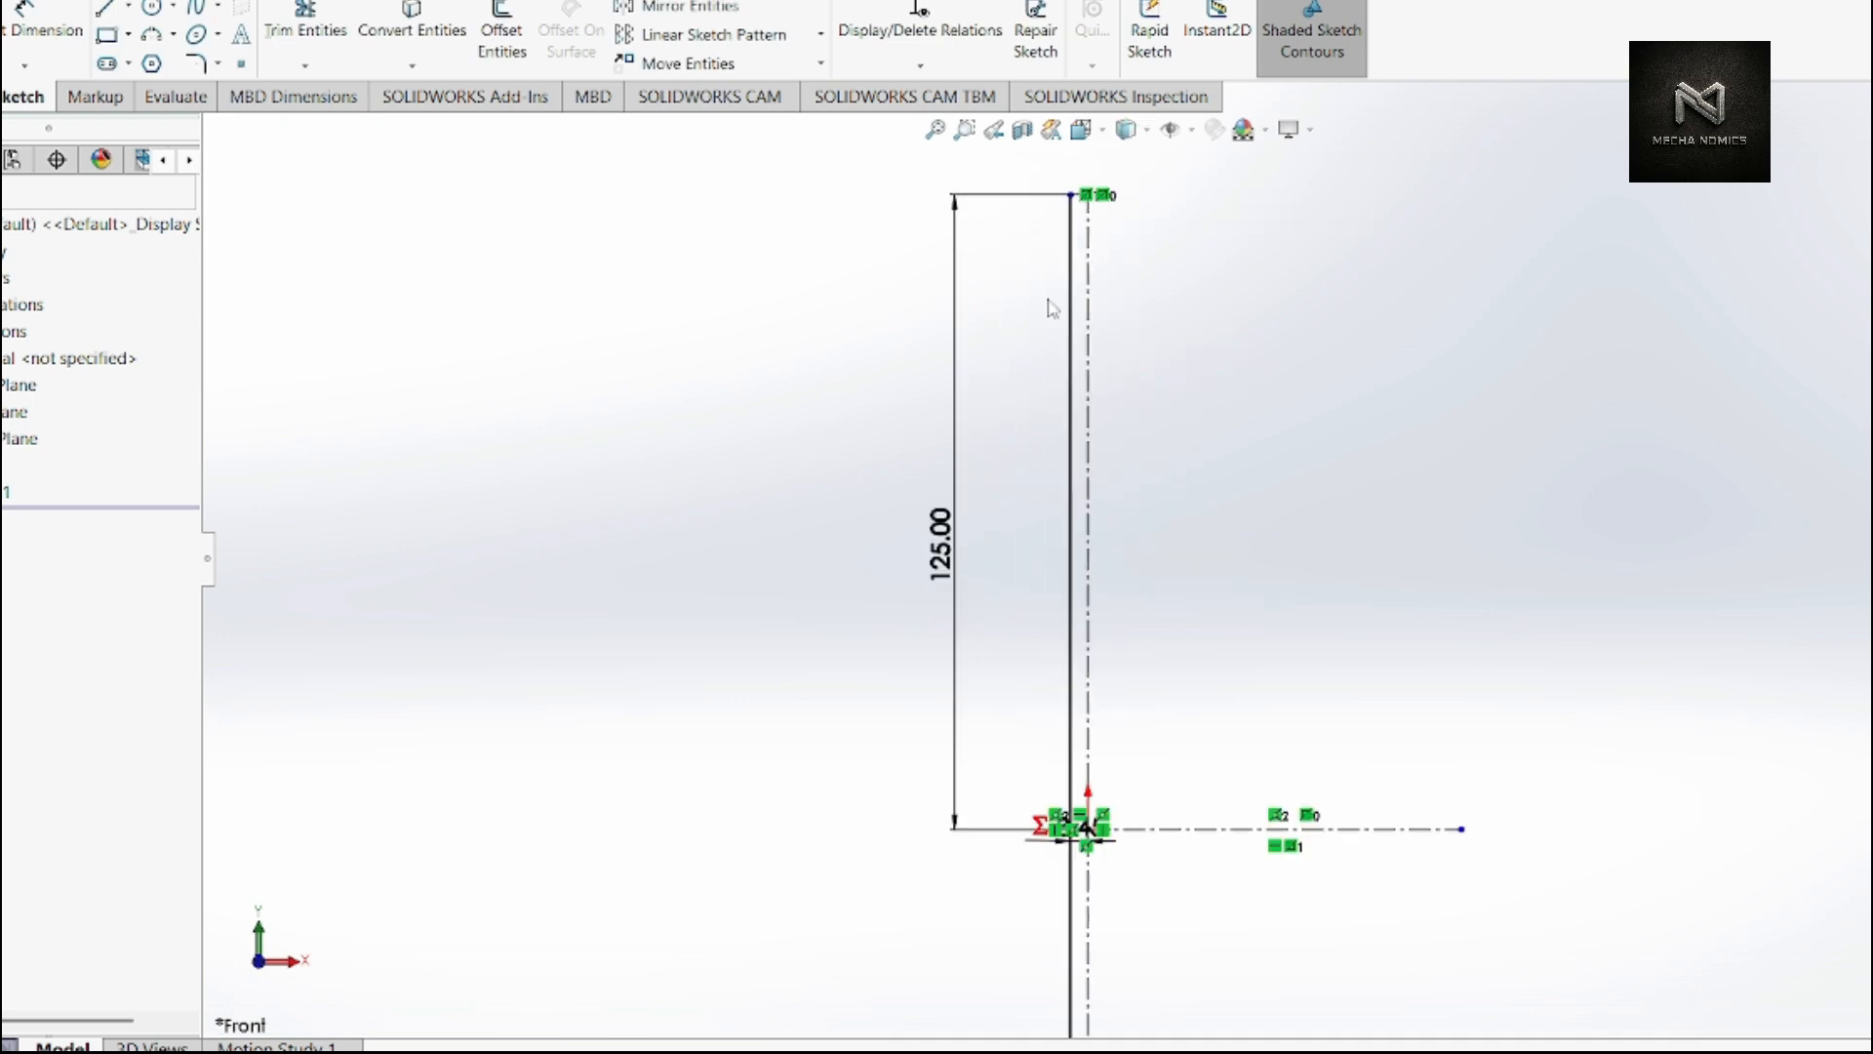
{"action": "scroll", "coordinate": [1092, 488], "scroll_direction": "up", "scroll_amount": 4}
{"action": "scroll", "coordinate": [1092, 497], "scroll_direction": "up", "scroll_amount": 4}
{"action": "scroll", "coordinate": [1036, 864], "scroll_direction": "down", "scroll_amount": 4}
{"action": "scroll", "coordinate": [1149, 585], "scroll_direction": "down", "scroll_amount": 3}
{"action": "scroll", "coordinate": [1151, 574], "scroll_direction": "up", "scroll_amount": 3}
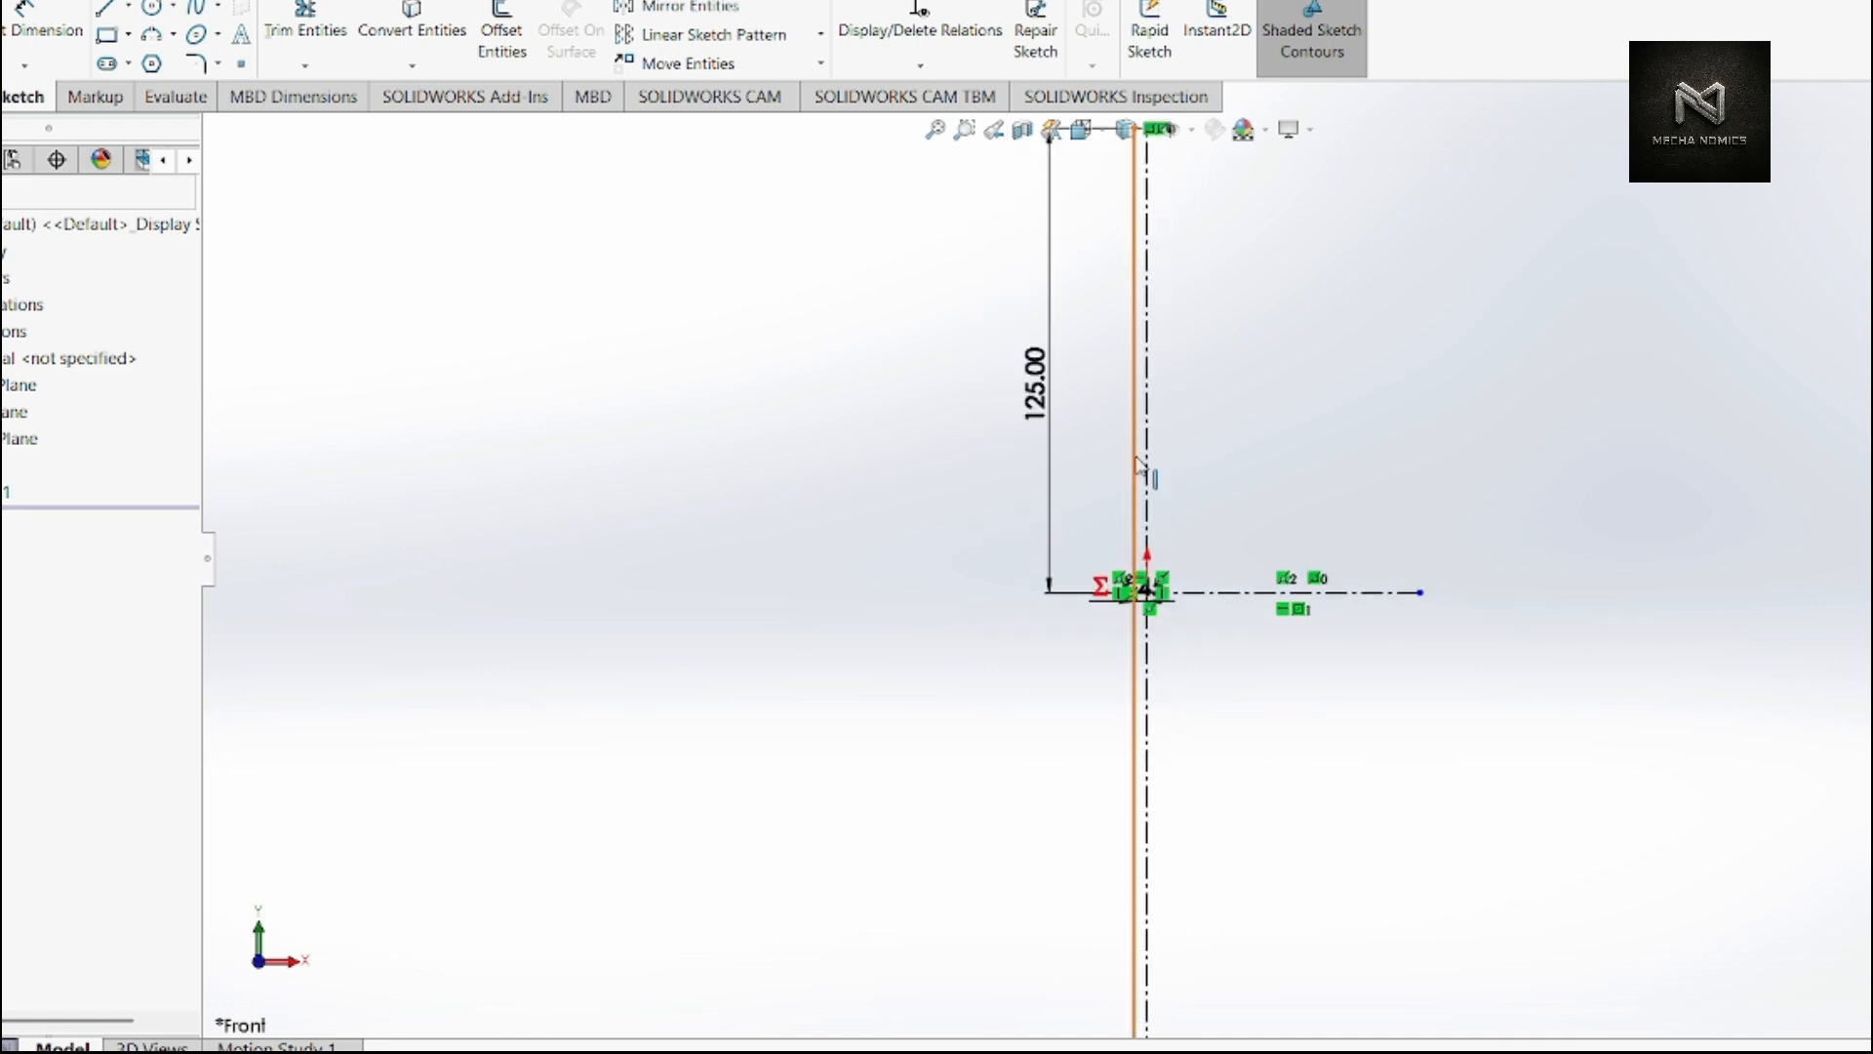
{"action": "scroll", "coordinate": [1192, 776], "scroll_direction": "up", "scroll_amount": 2}
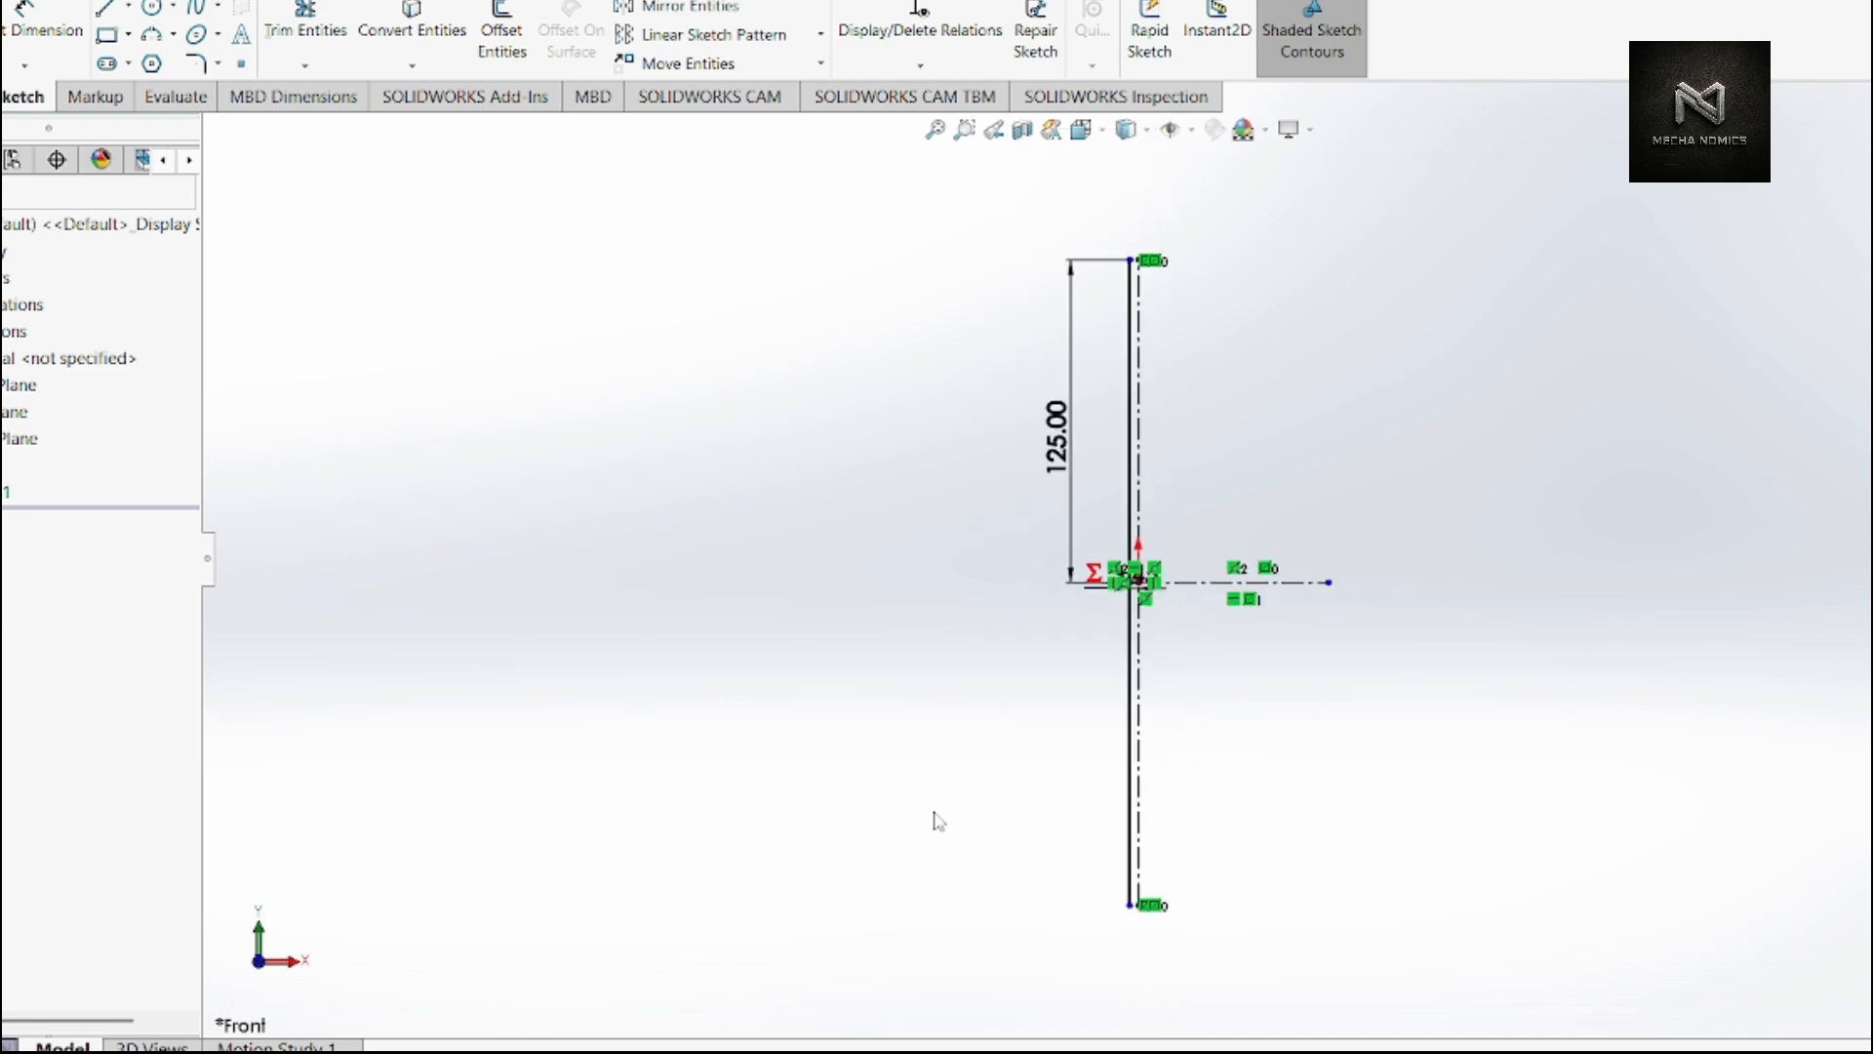
{"action": "scroll", "coordinate": [1146, 590], "scroll_direction": "down", "scroll_amount": 10}
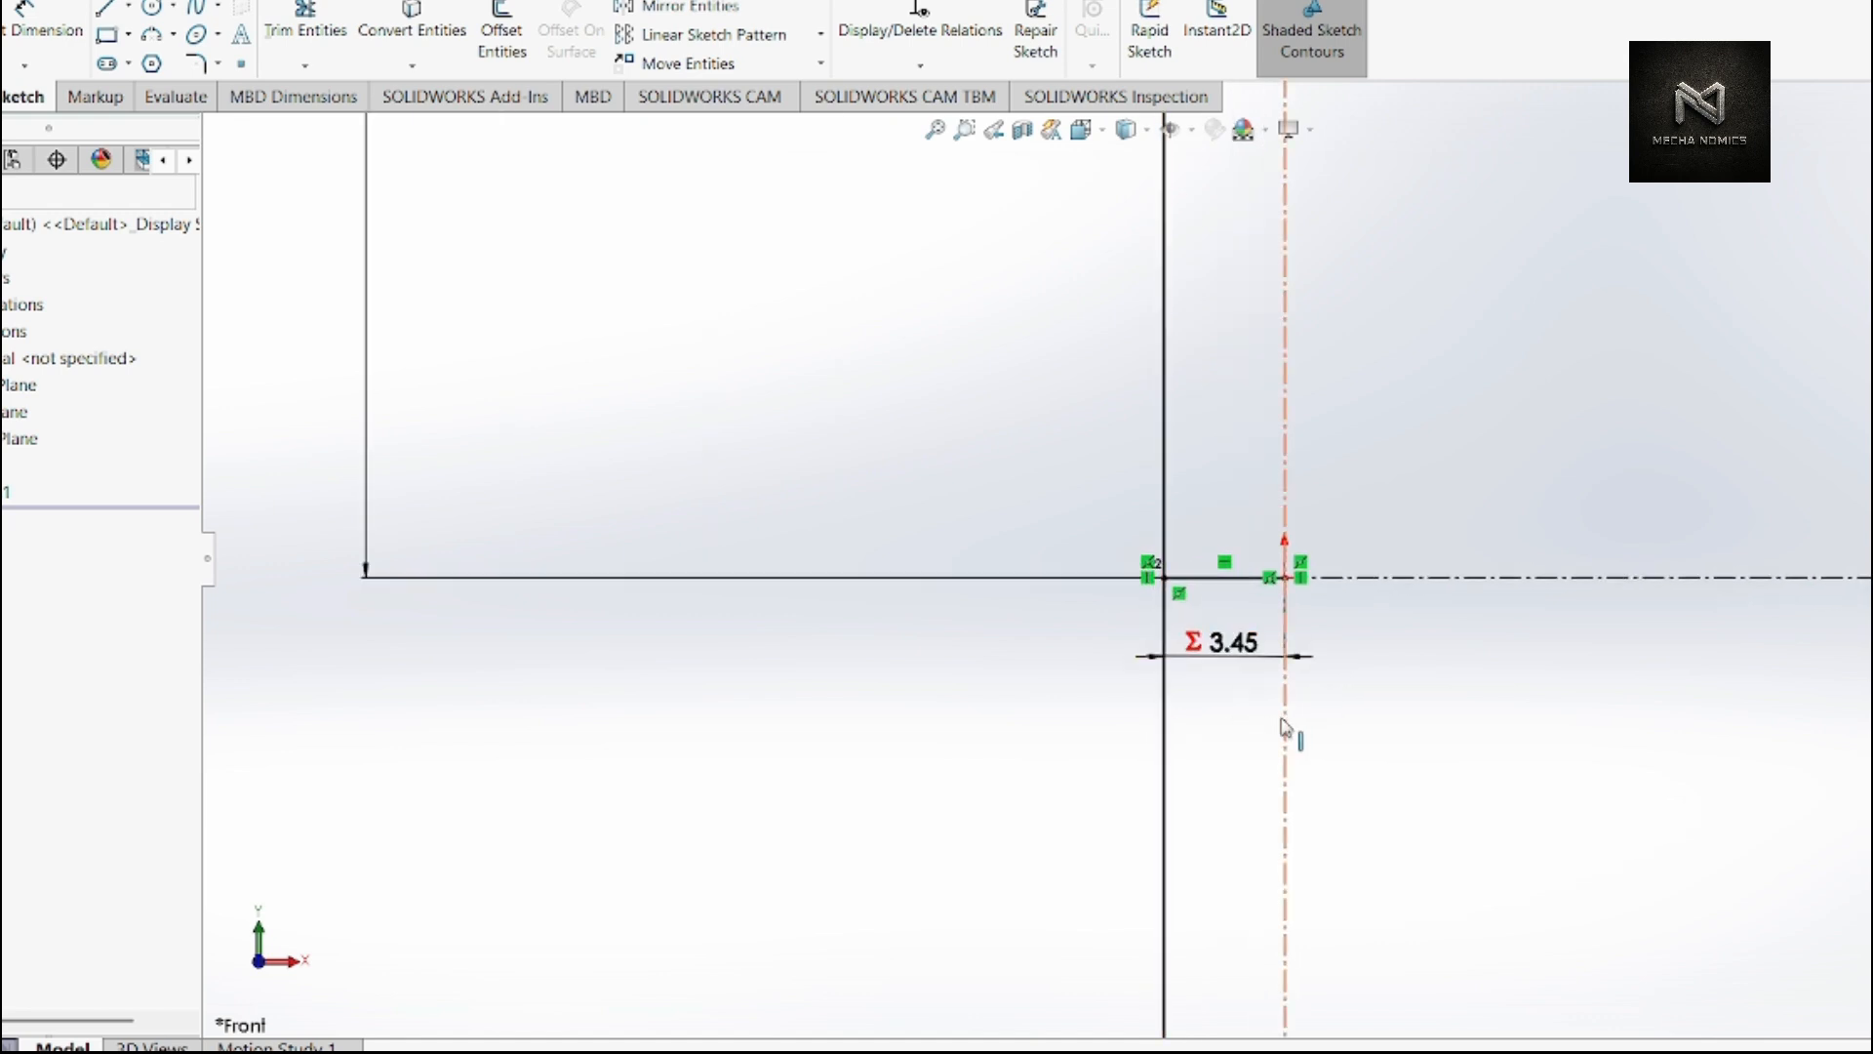
{"action": "scroll", "coordinate": [1234, 680], "scroll_direction": "up", "scroll_amount": 6}
{"action": "scroll", "coordinate": [1213, 664], "scroll_direction": "up", "scroll_amount": 3}
{"action": "scroll", "coordinate": [958, 178], "scroll_direction": "down", "scroll_amount": 5}
{"action": "scroll", "coordinate": [1234, 966], "scroll_direction": "up", "scroll_amount": 3}
{"action": "scroll", "coordinate": [1284, 942], "scroll_direction": "up", "scroll_amount": 3}
{"action": "scroll", "coordinate": [1232, 893], "scroll_direction": "down", "scroll_amount": 2}
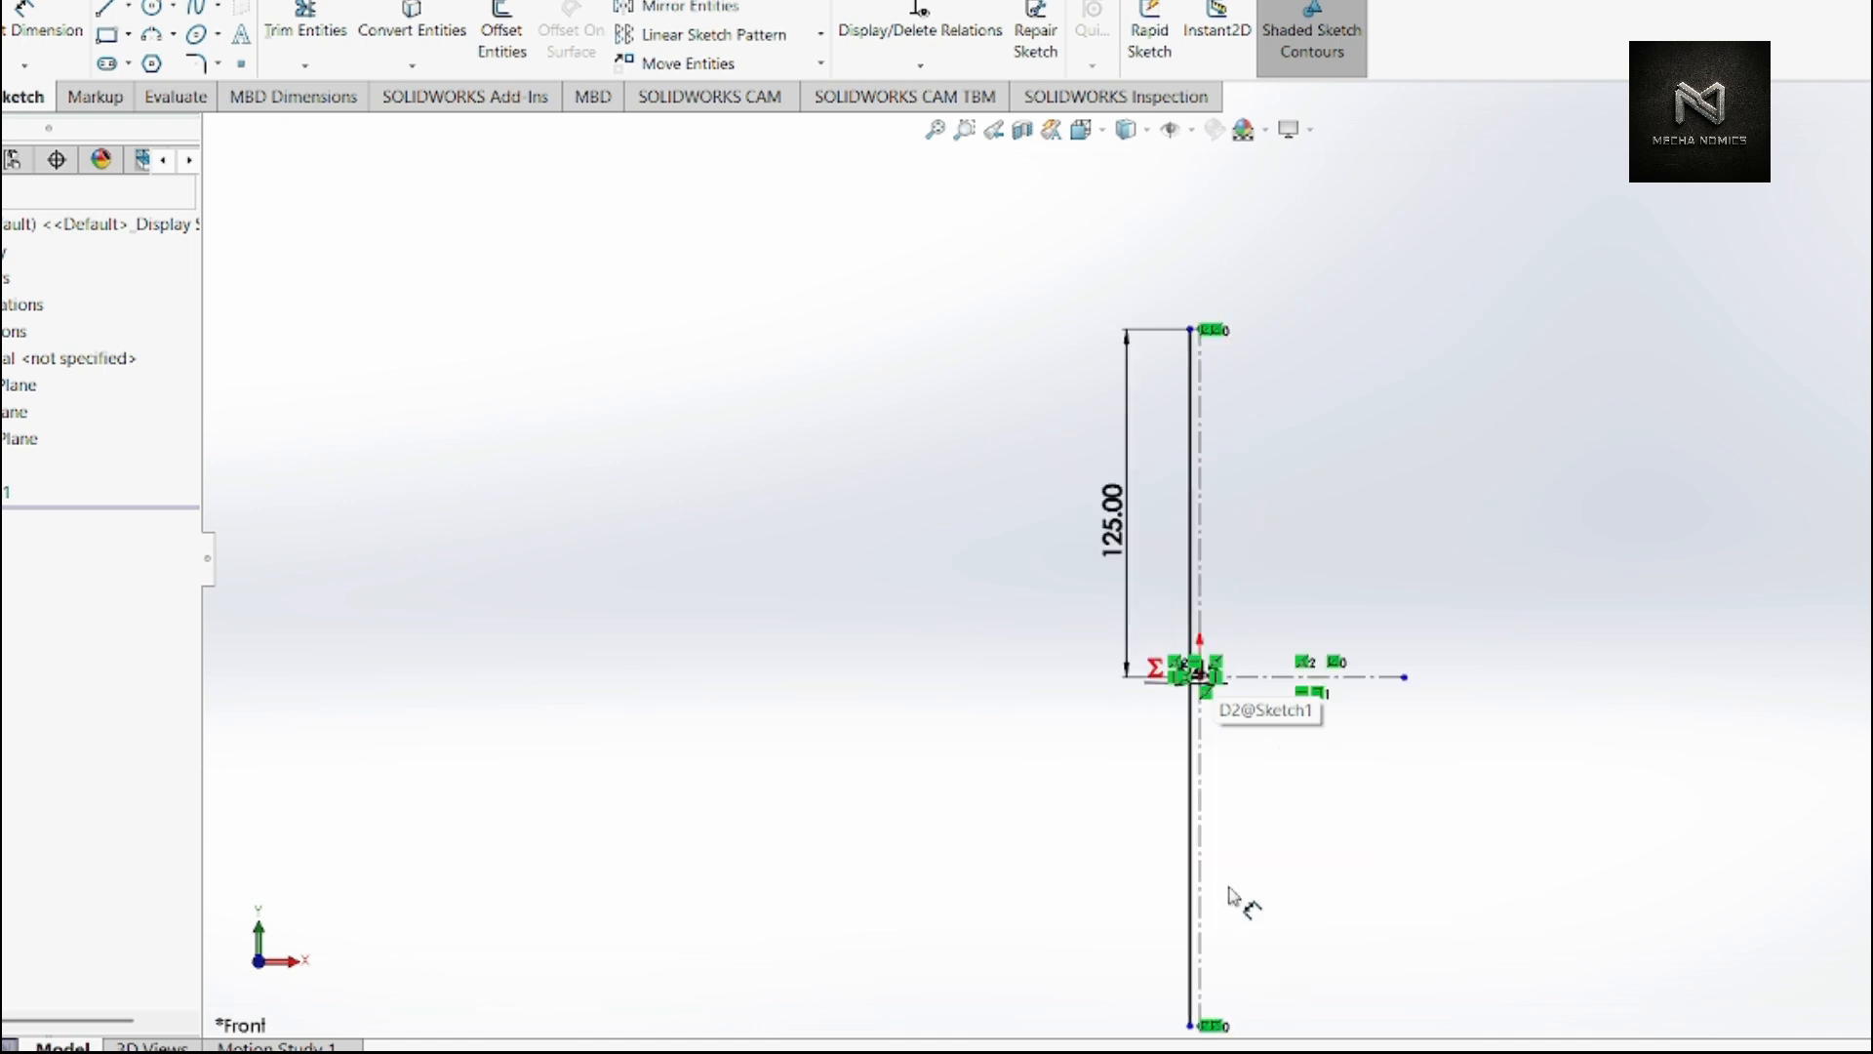
- Mirror the full-height web line about the vertical centerline
{"action": "left_click", "coordinate": [683, 7]}
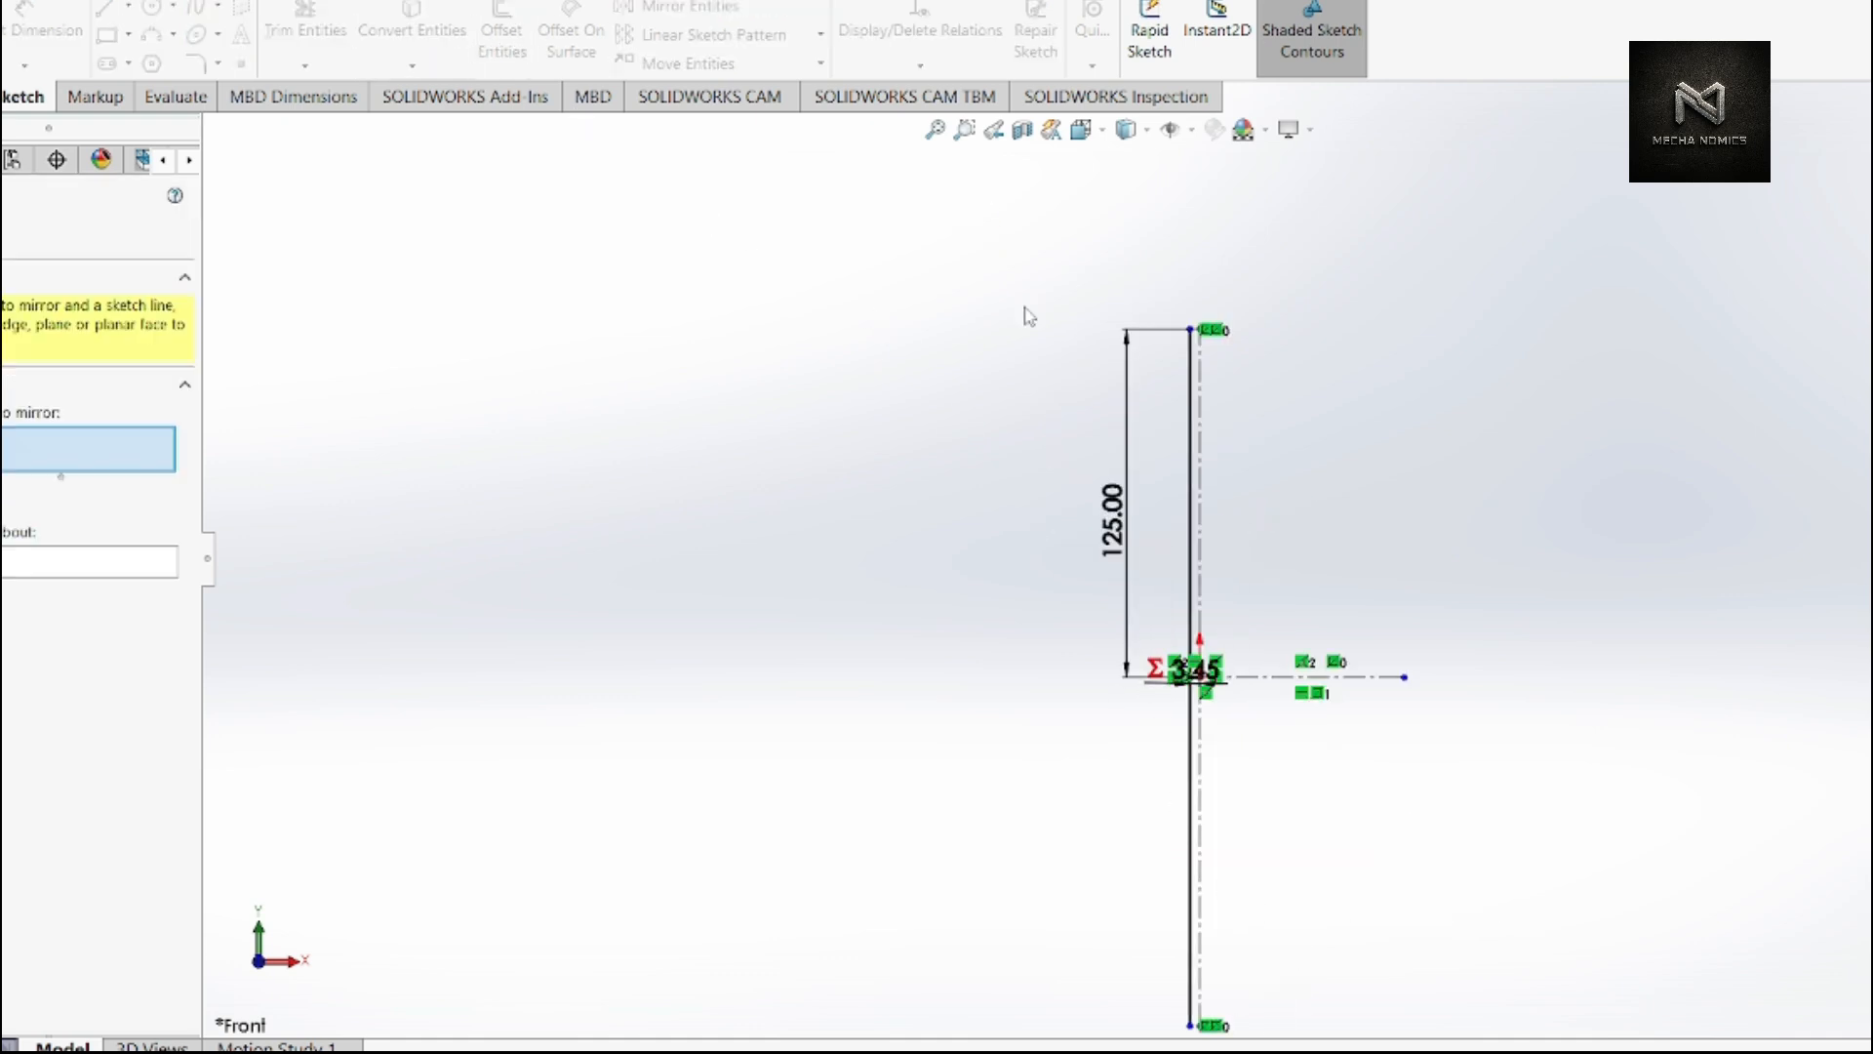
{"action": "left_click", "coordinate": [1192, 439]}
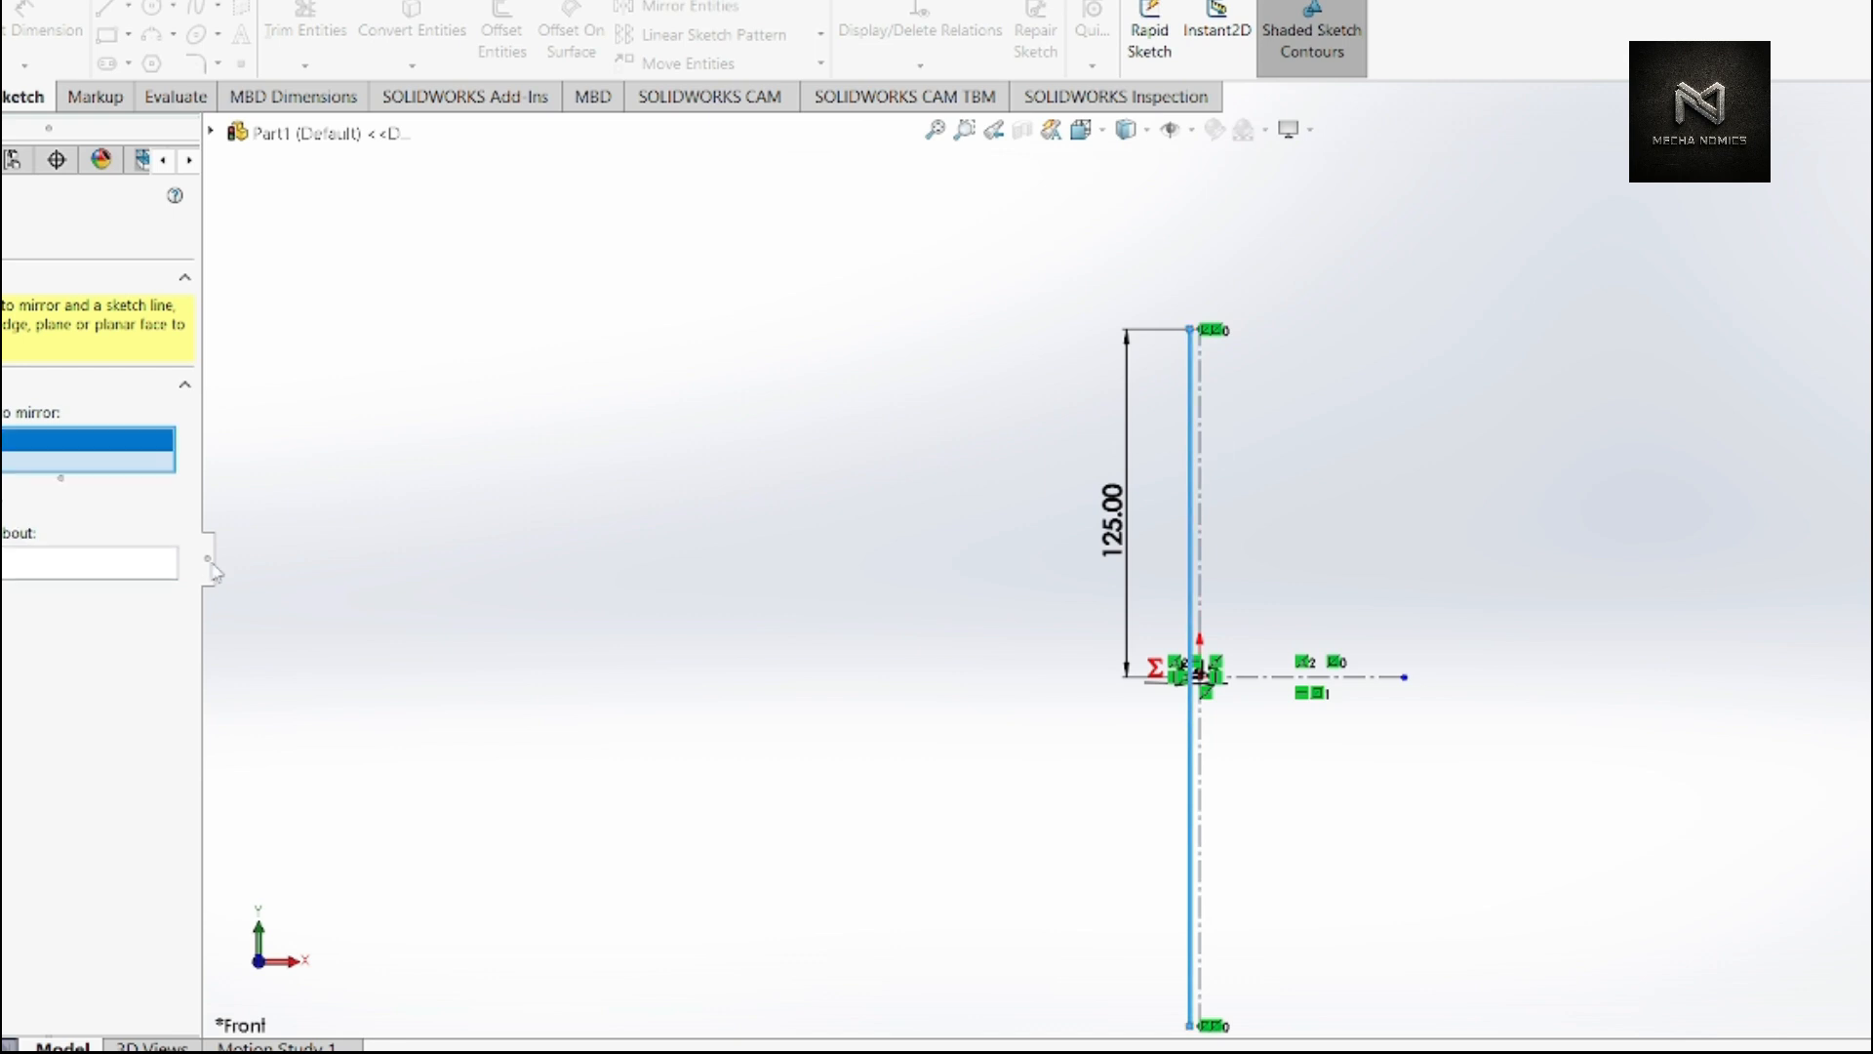
{"action": "left_click", "coordinate": [171, 578]}
{"action": "left_click", "coordinate": [1200, 470]}
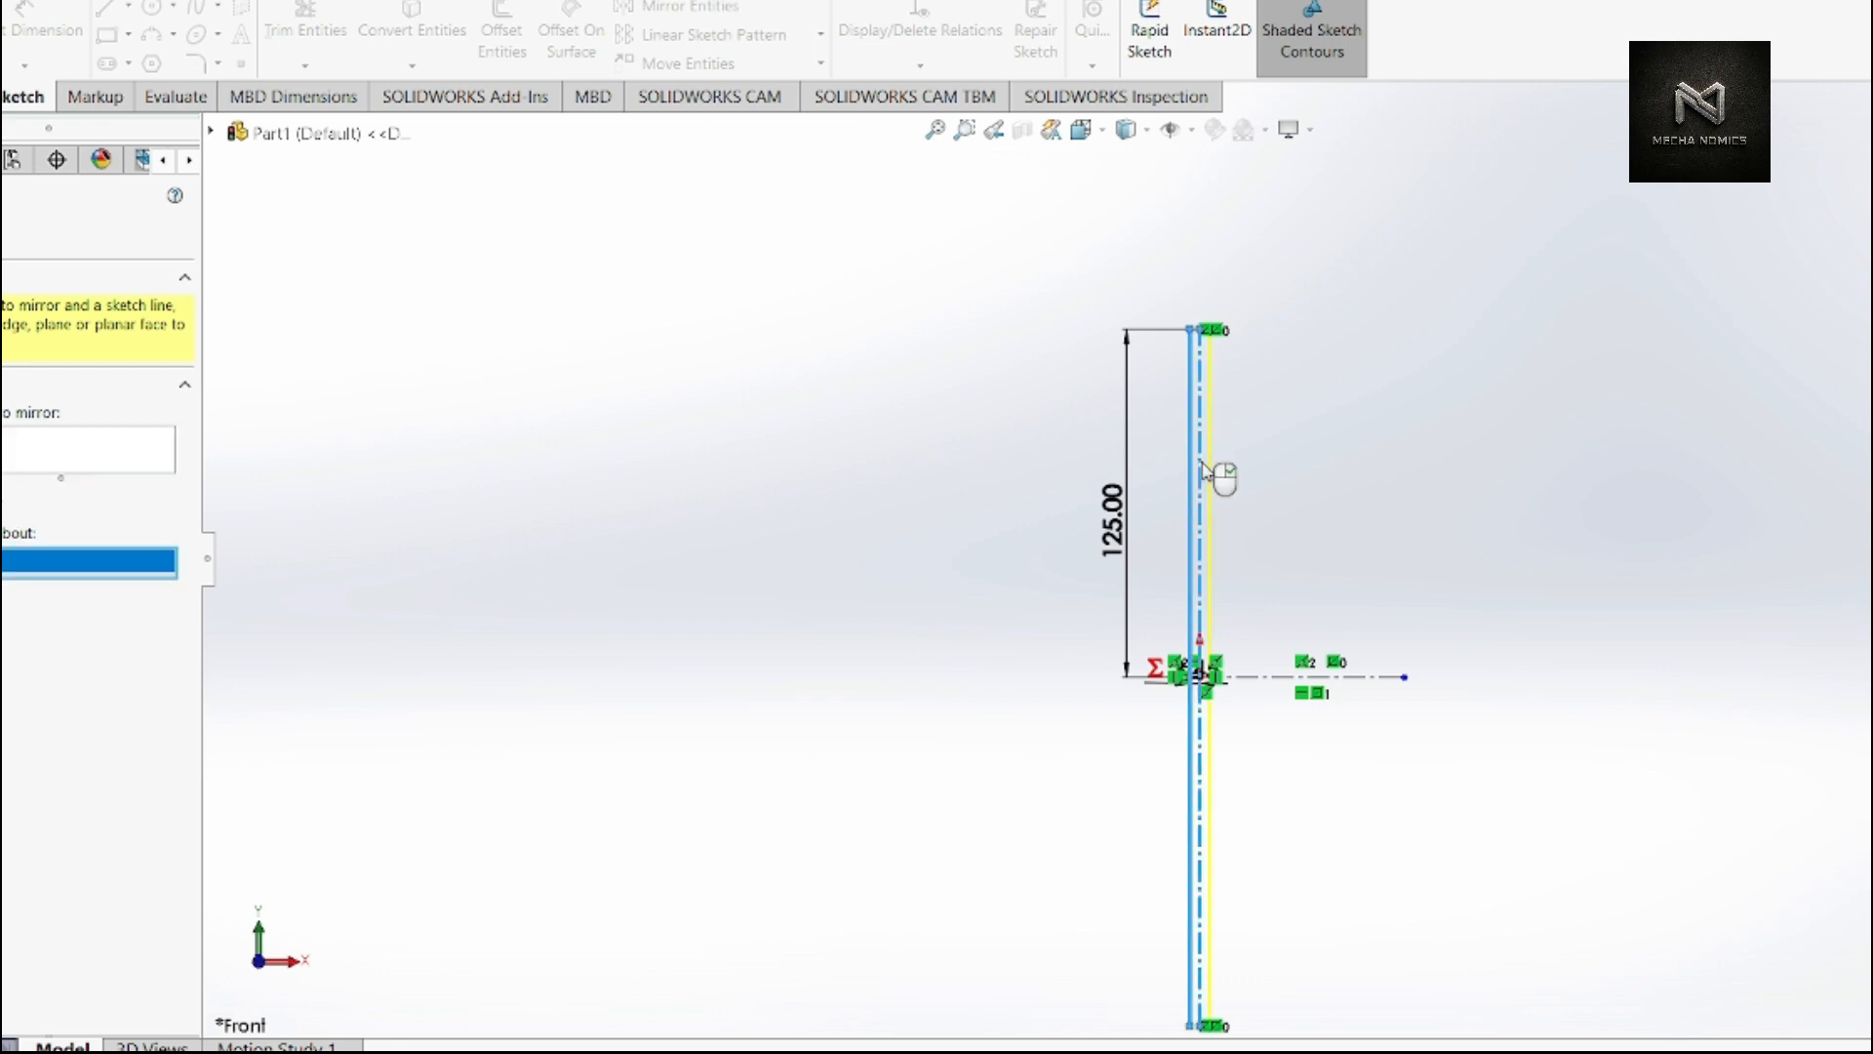
{"action": "key", "text": "Return"}
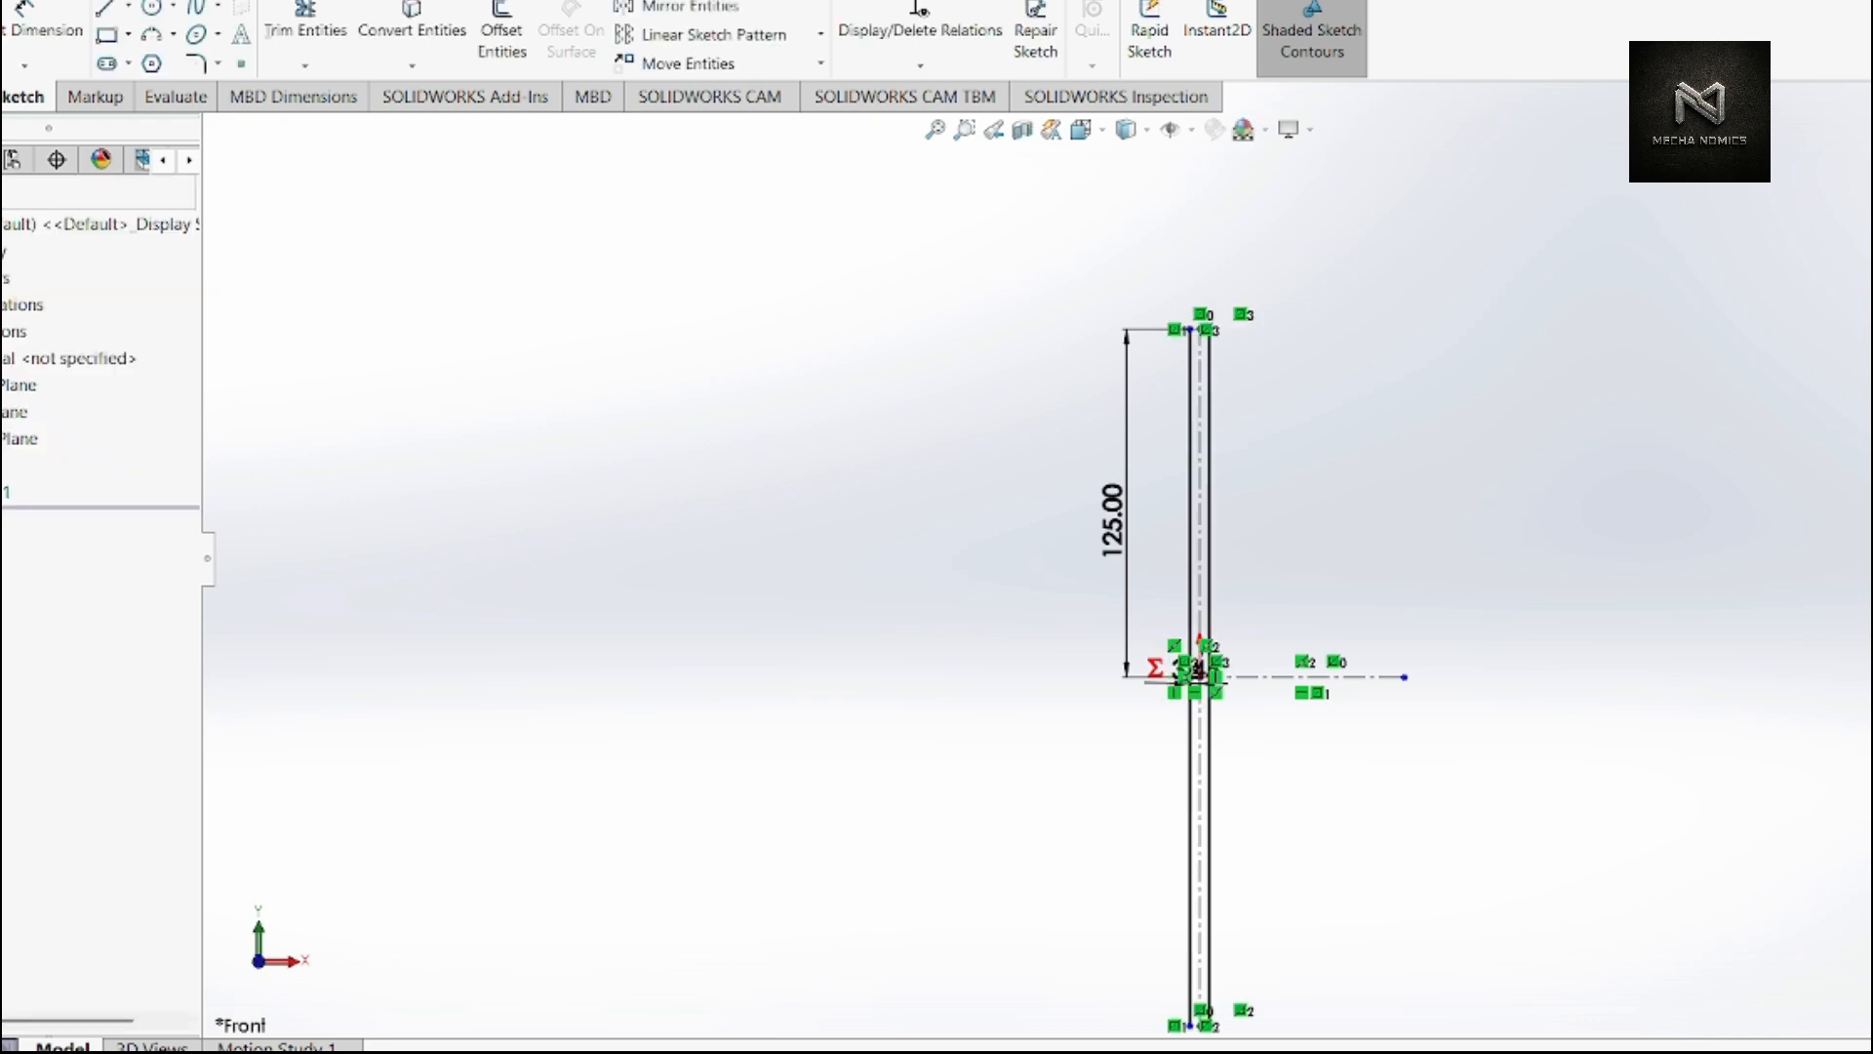
- Check the web thickness by dimensioning between the two vertical web lines, and discard the dimension
{"action": "scroll", "coordinate": [1253, 415], "scroll_direction": "down", "scroll_amount": 6}
{"action": "scroll", "coordinate": [1206, 363], "scroll_direction": "up", "scroll_amount": 9}
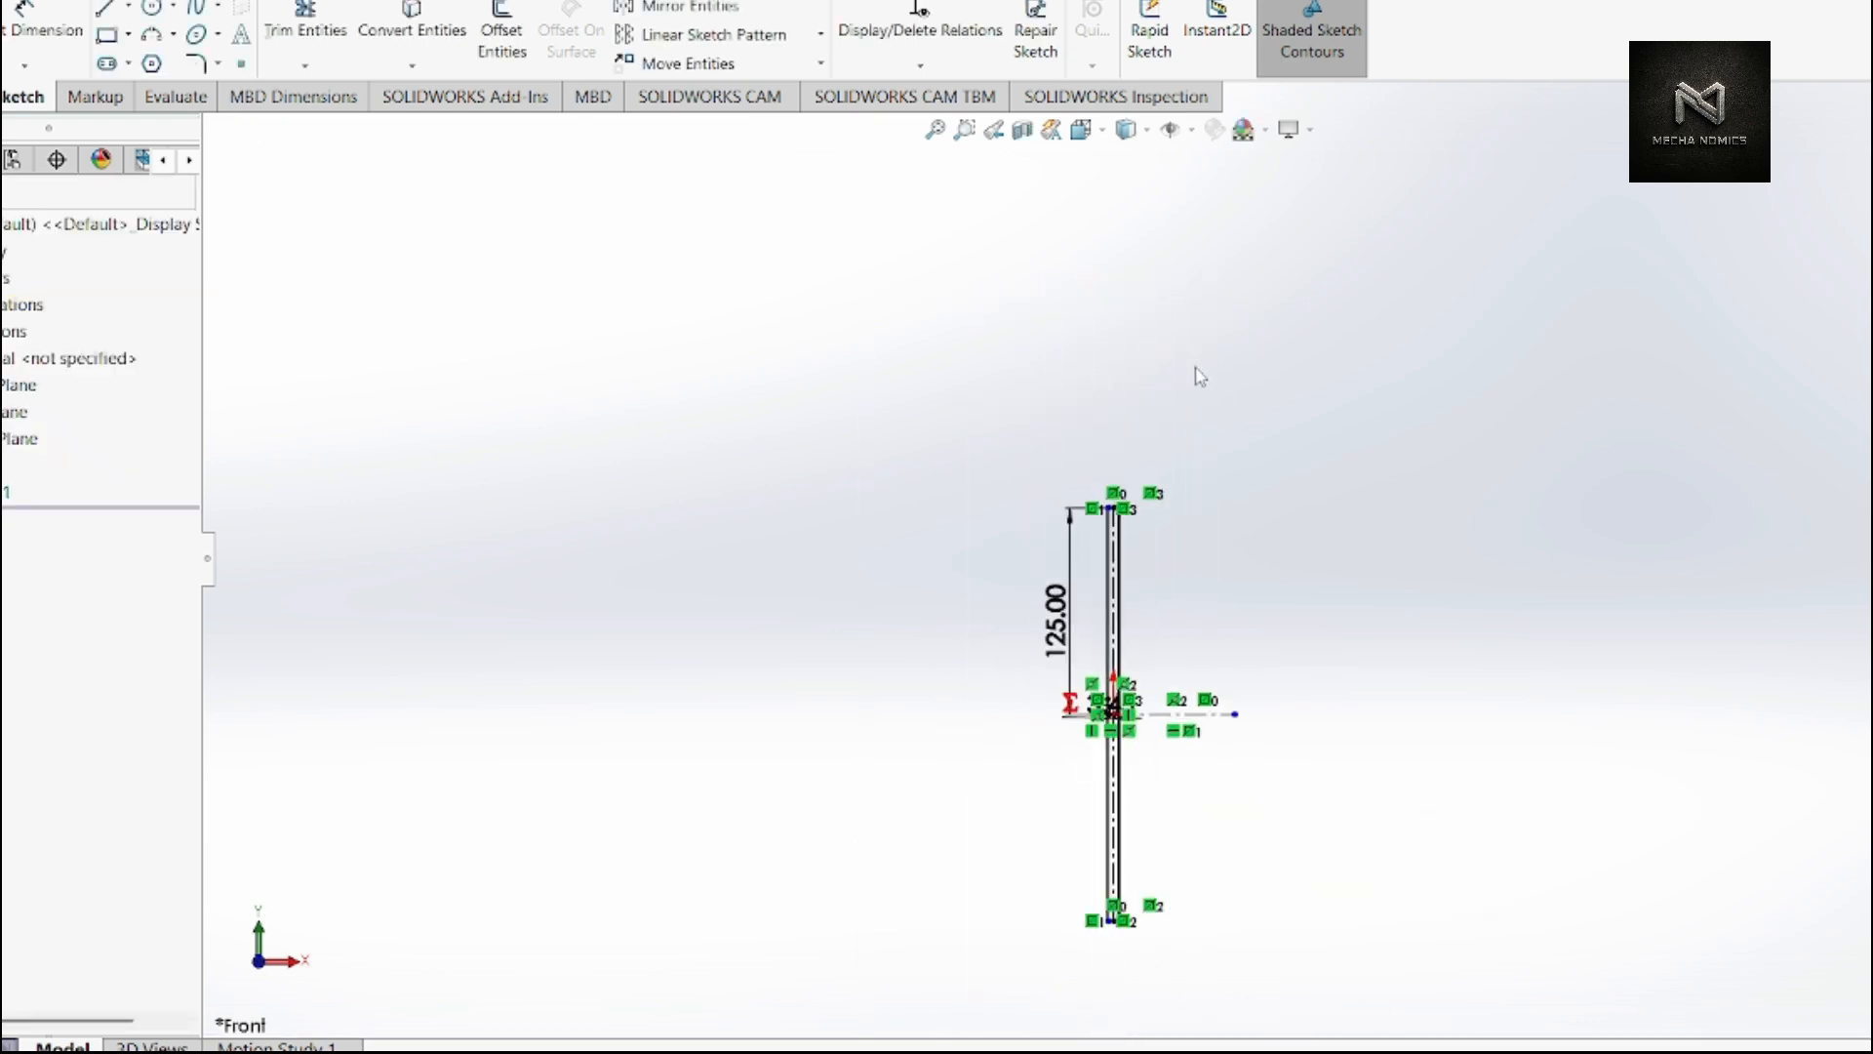
{"action": "scroll", "coordinate": [1131, 869], "scroll_direction": "down", "scroll_amount": 5}
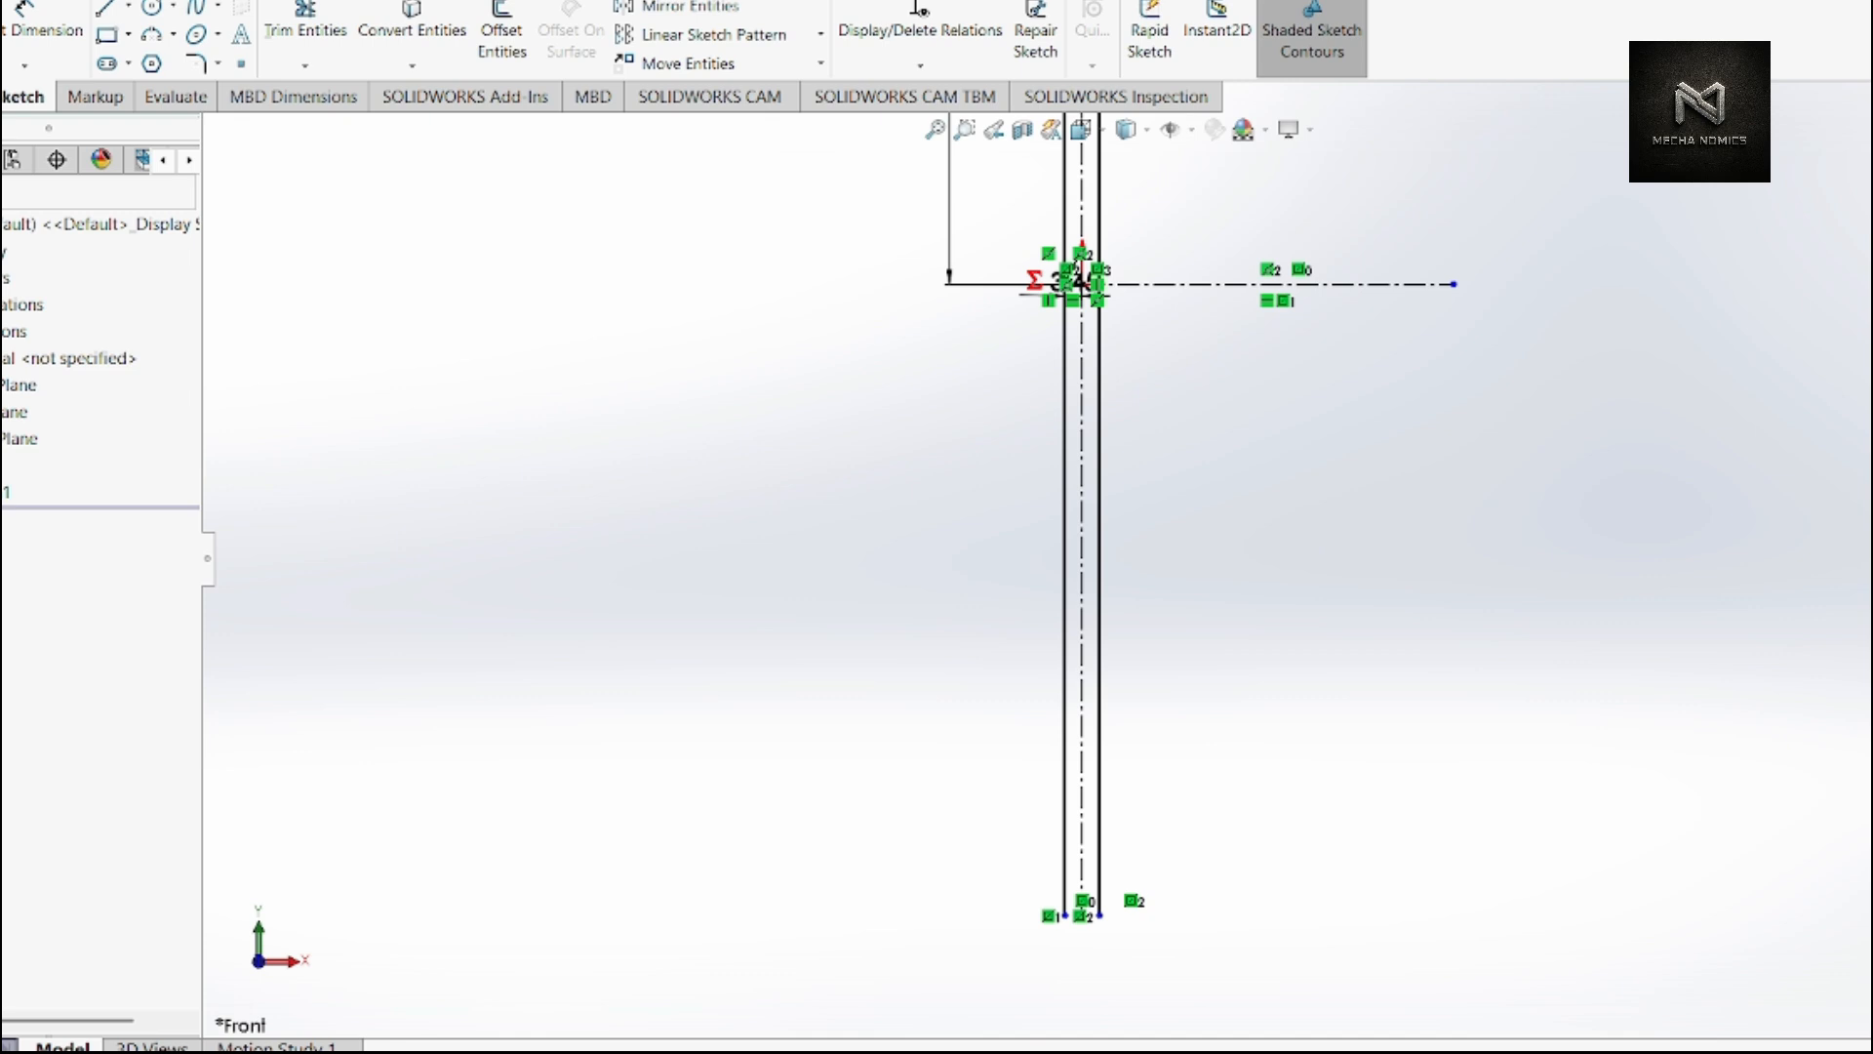
{"action": "left_click", "coordinate": [43, 29]}
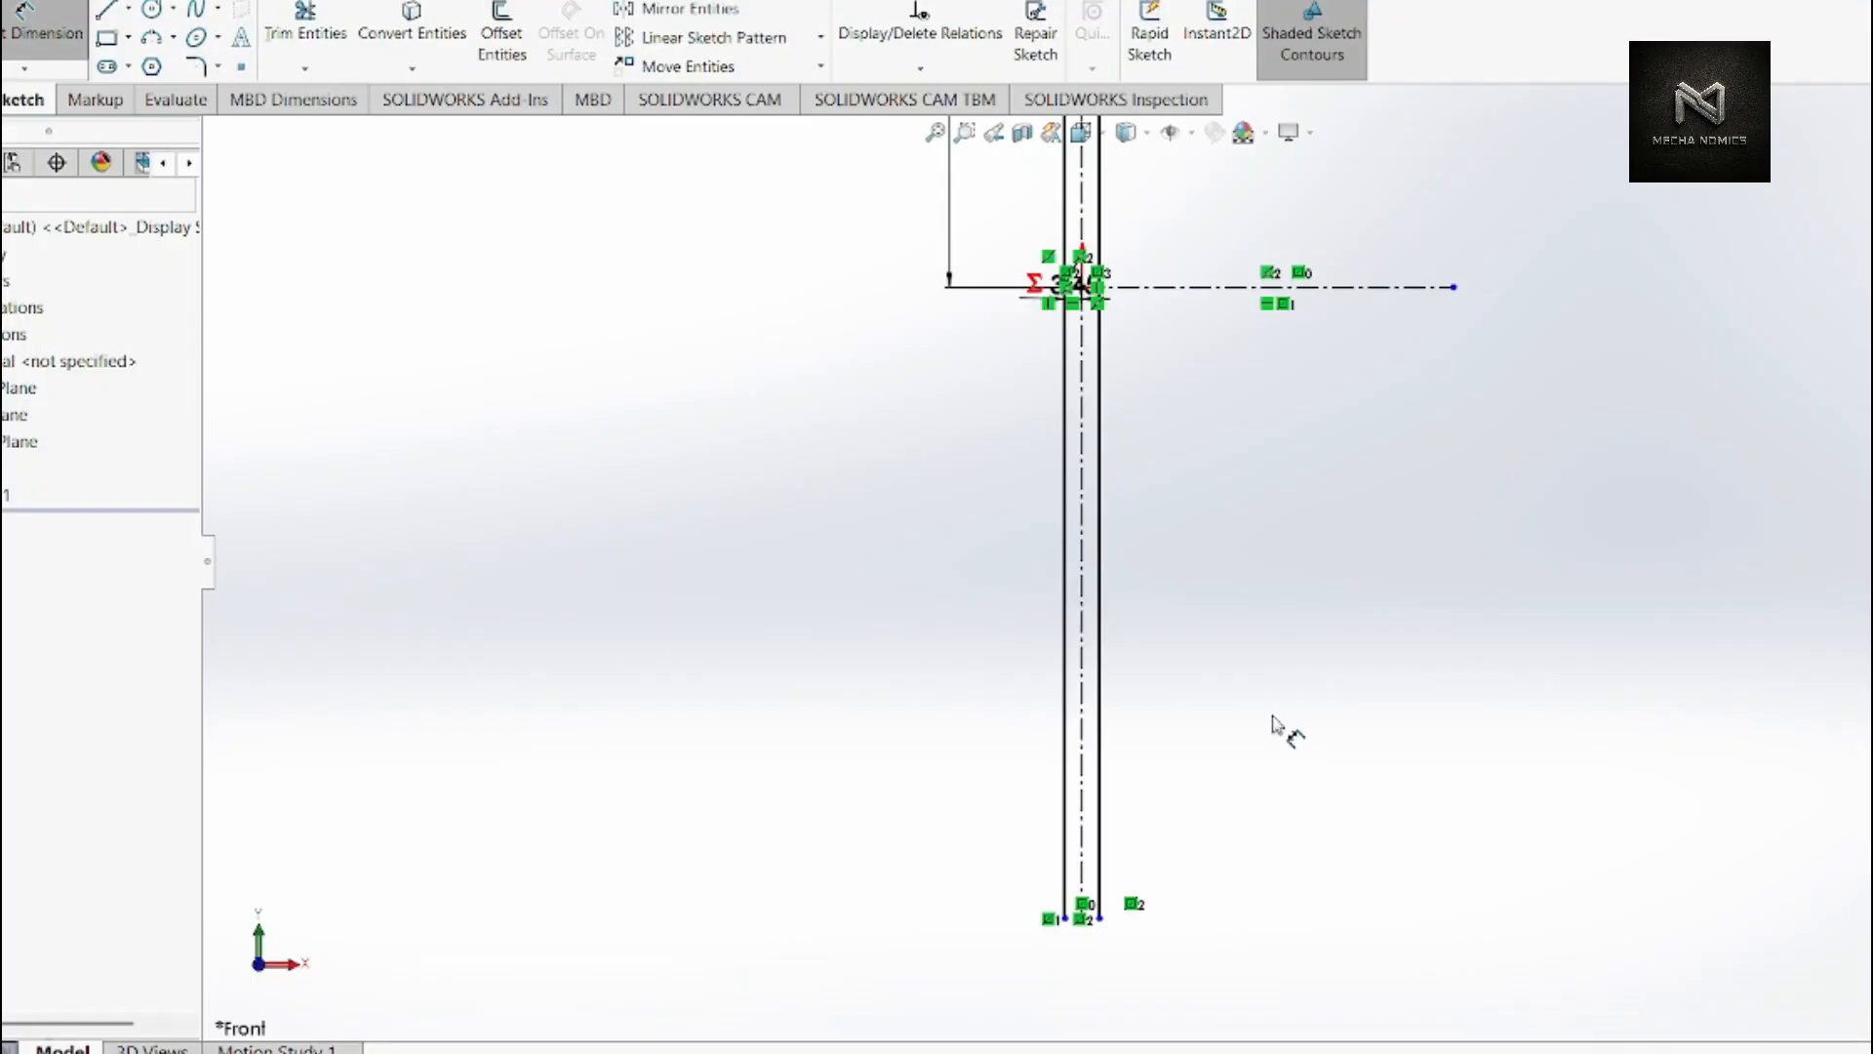
{"action": "scroll", "coordinate": [1171, 621], "scroll_direction": "down", "scroll_amount": 3}
{"action": "left_click", "coordinate": [976, 629]}
{"action": "left_click", "coordinate": [1035, 637]}
{"action": "left_click", "coordinate": [1209, 634]}
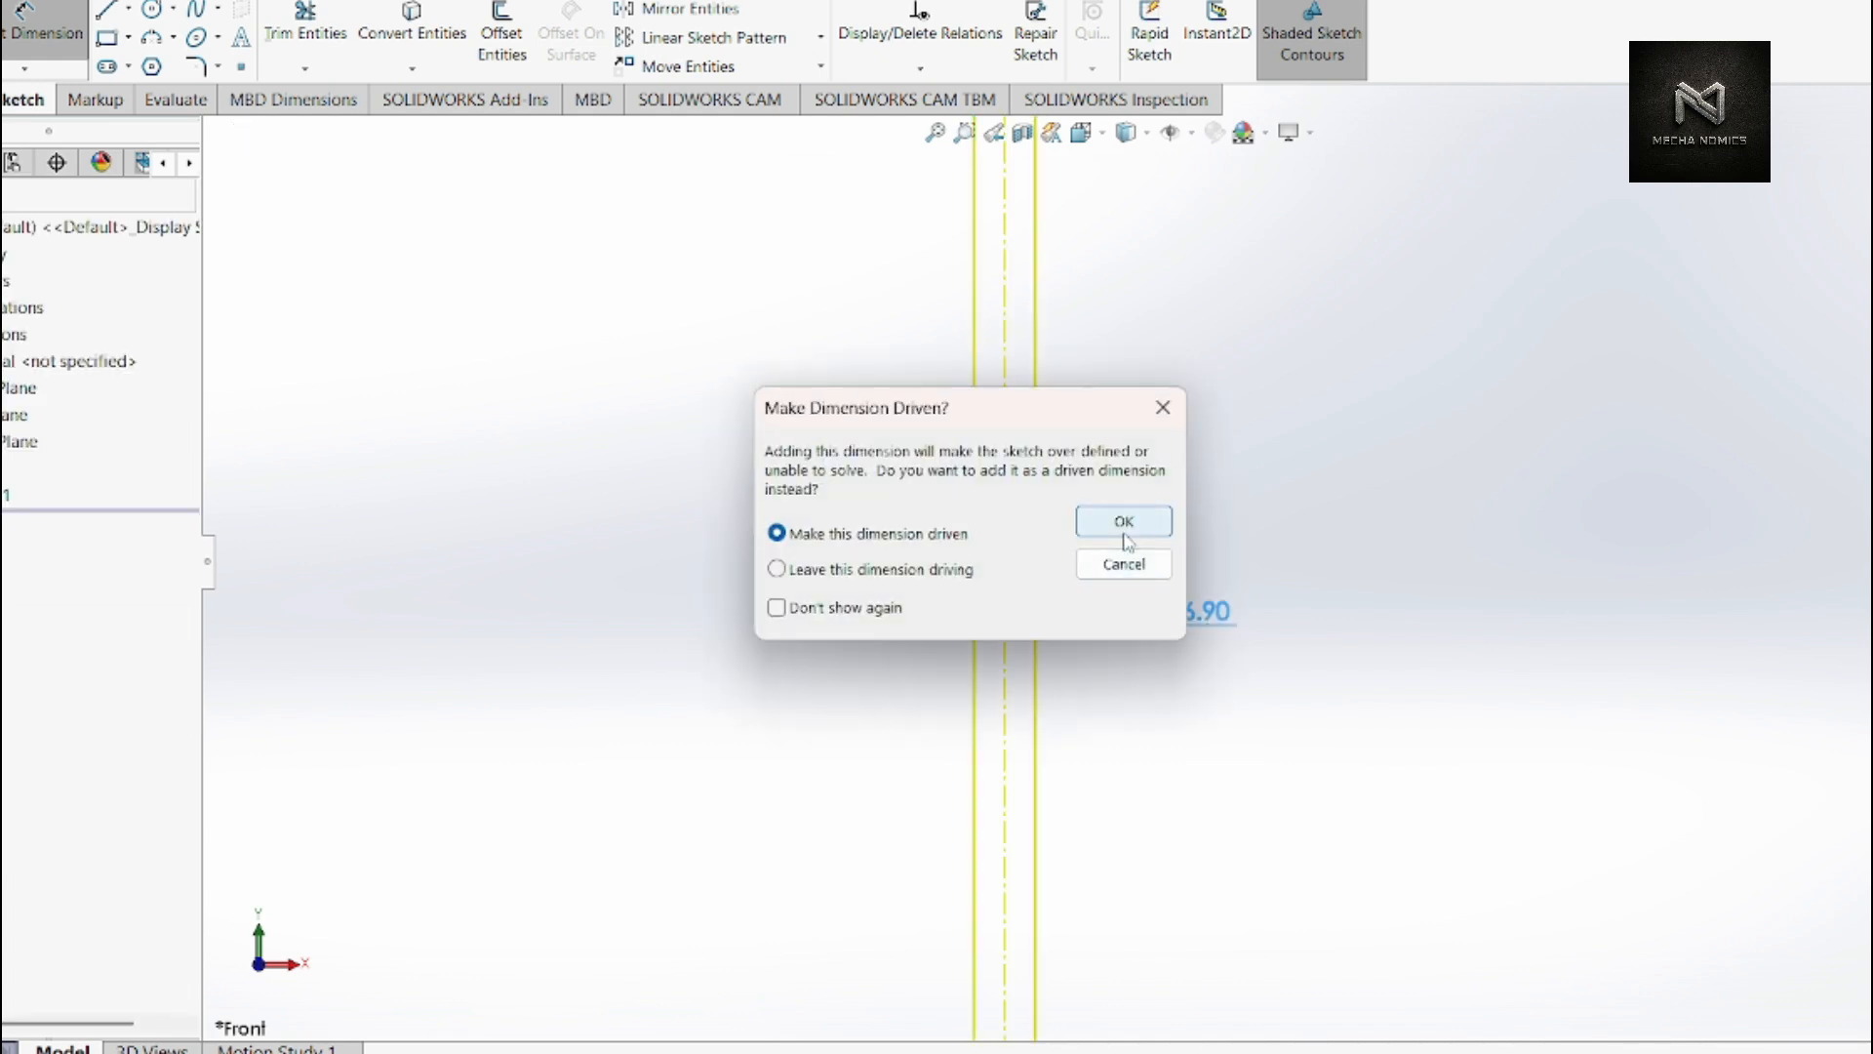
{"action": "left_click", "coordinate": [1163, 407]}
{"action": "scroll", "coordinate": [1167, 410], "scroll_direction": "up", "scroll_amount": 2}
- Recheck the spacing of the two web lines just below the horizontal centerline without keeping the dimension
{"action": "scroll", "coordinate": [1163, 410], "scroll_direction": "down", "scroll_amount": 3}
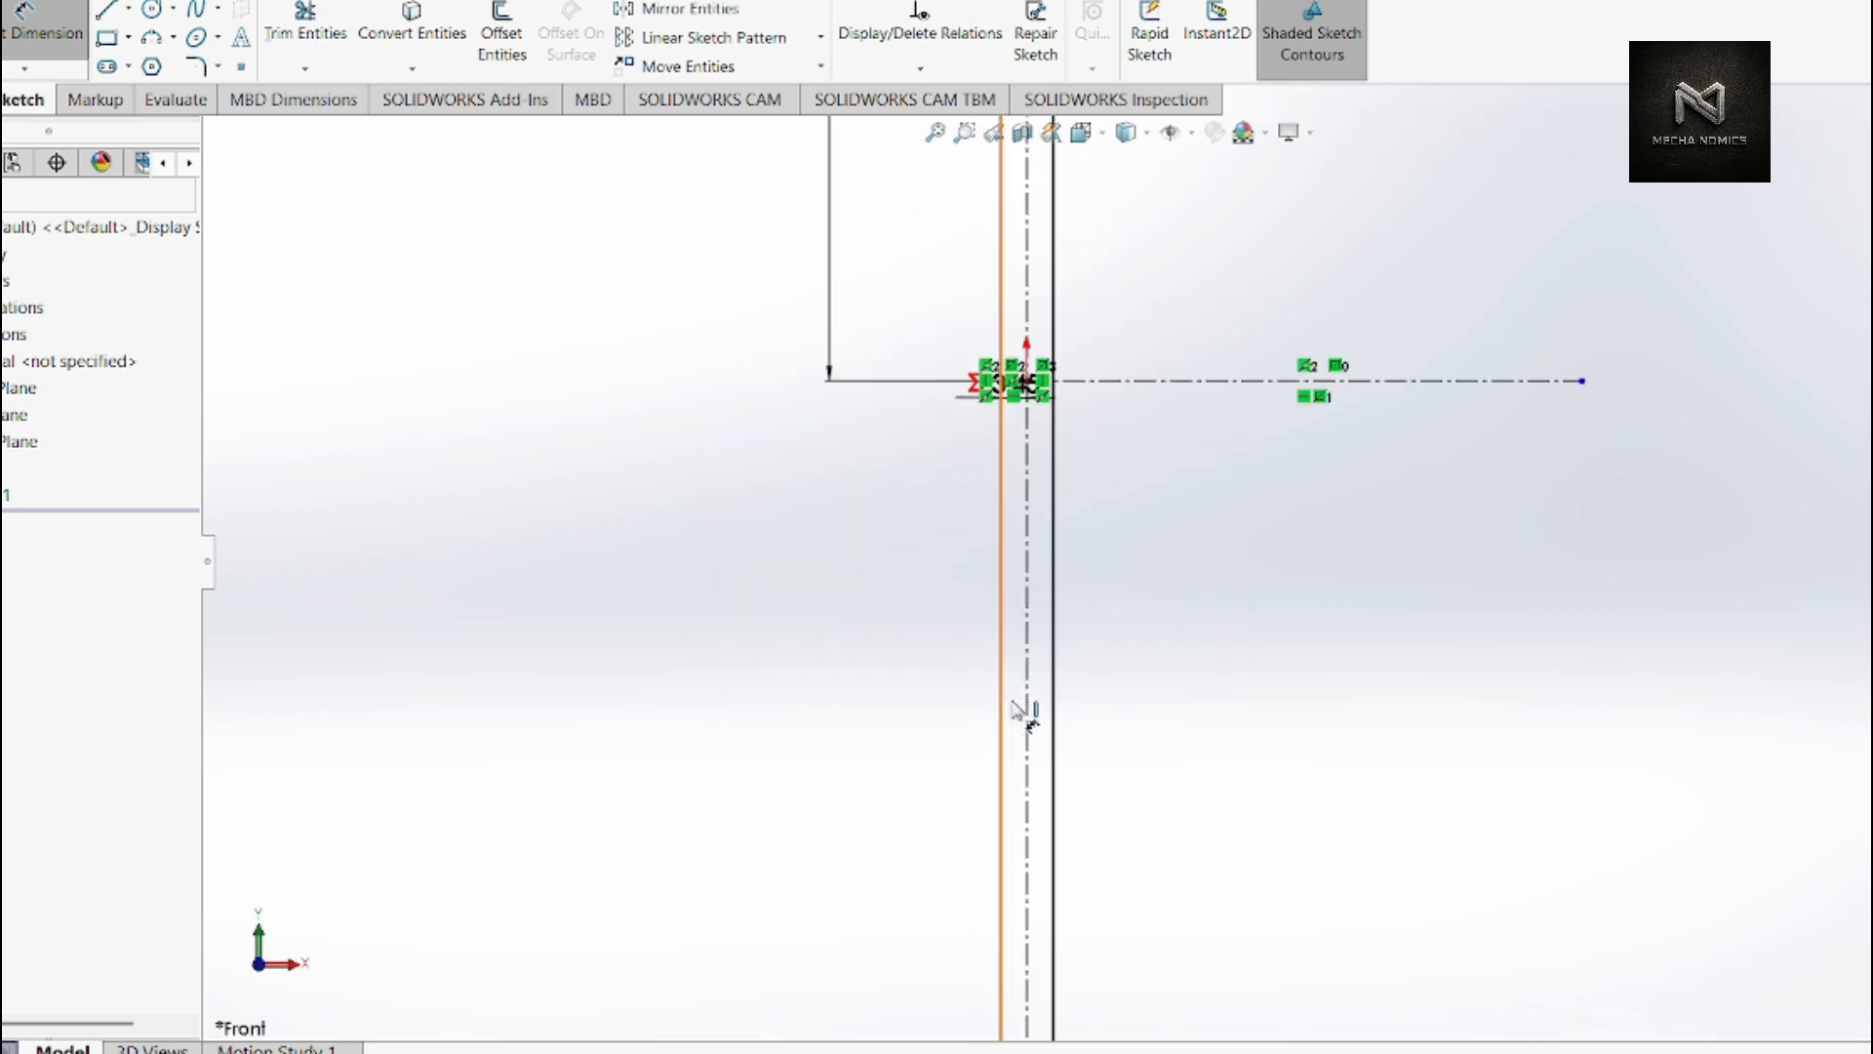
{"action": "left_click", "coordinate": [1003, 710]}
{"action": "left_click", "coordinate": [1052, 717]}
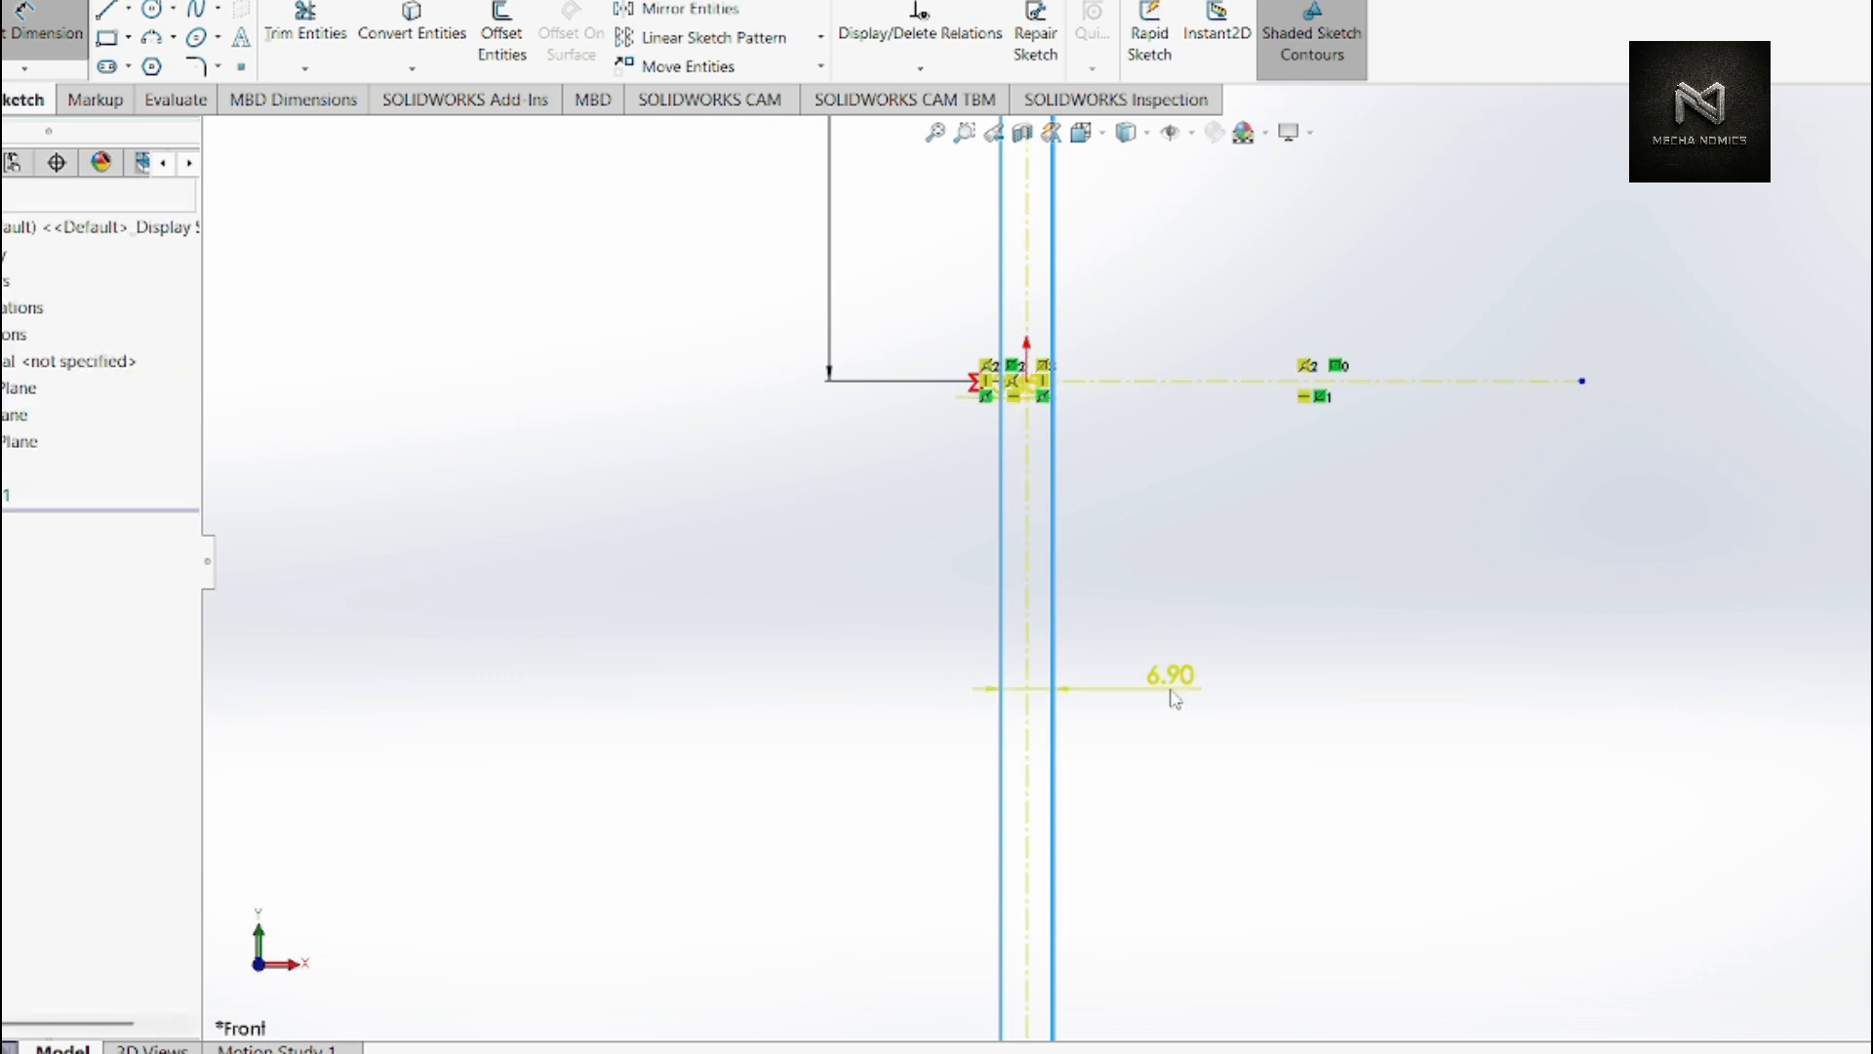
{"action": "left_click", "coordinate": [1175, 699]}
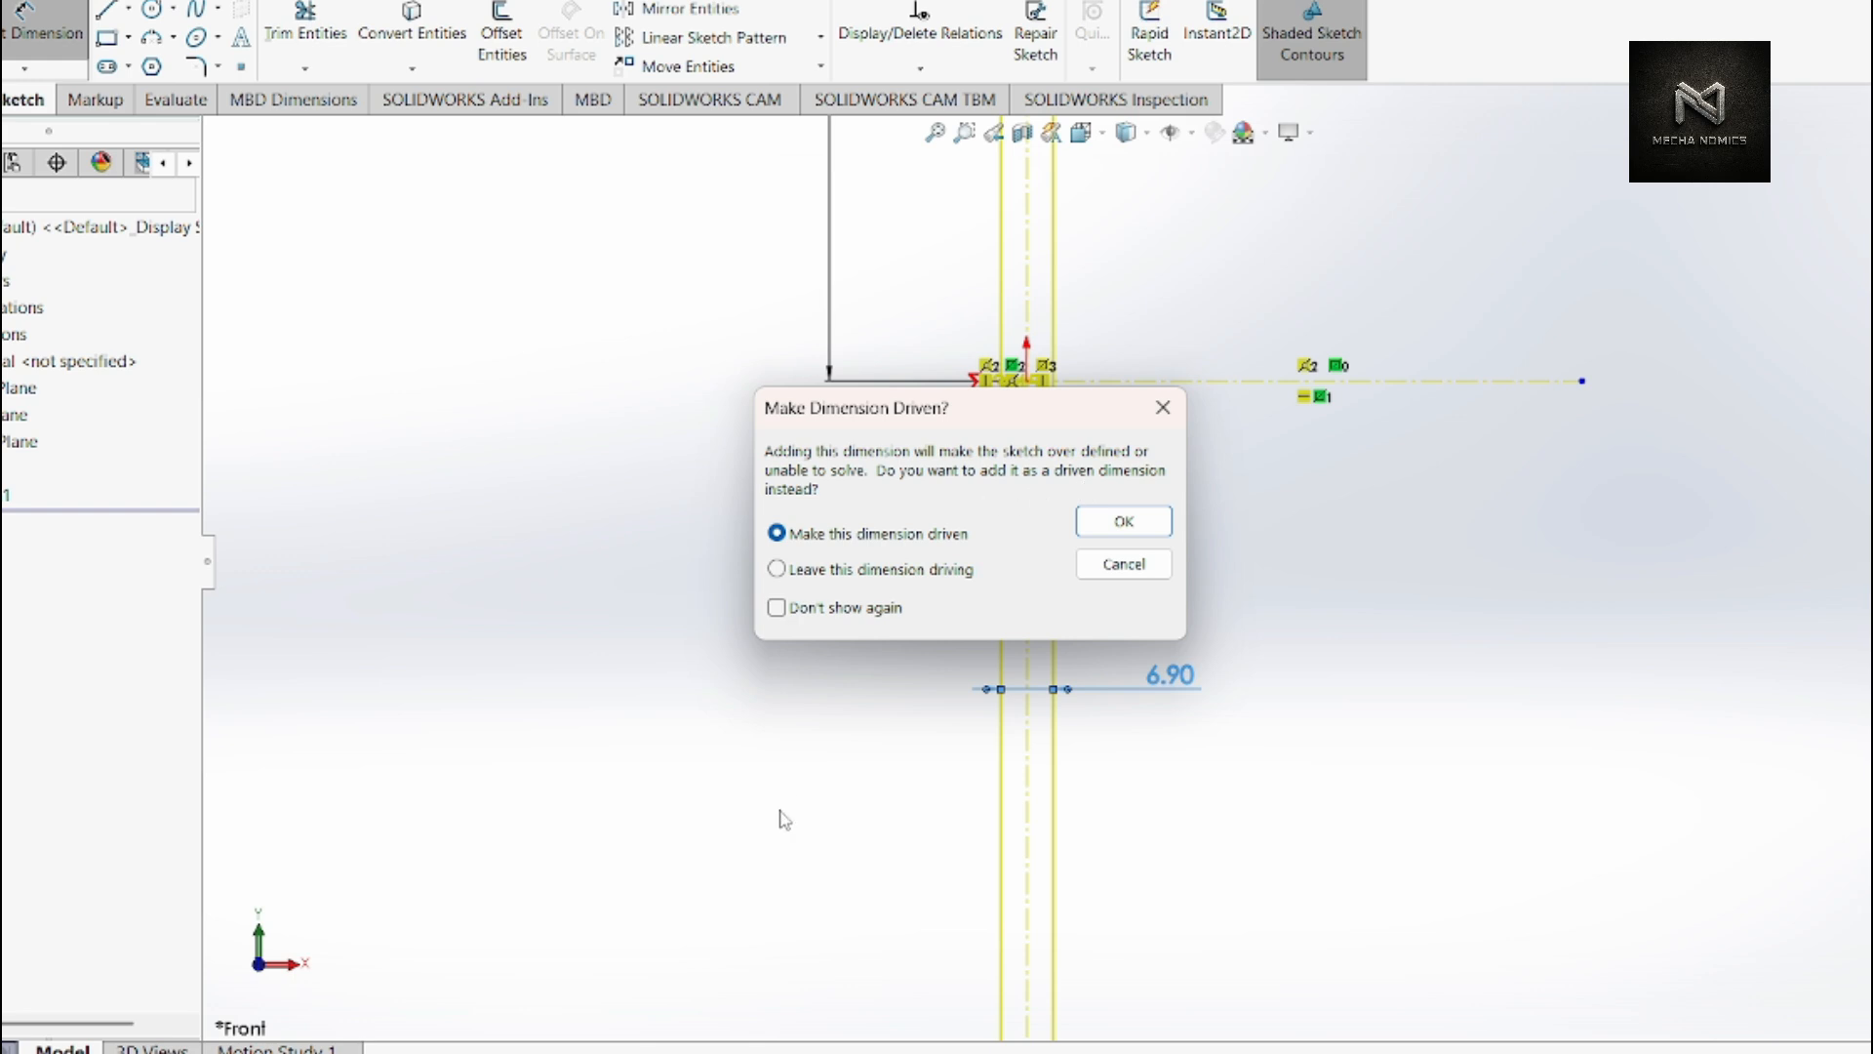
{"action": "left_click", "coordinate": [1162, 407]}
- Compare the 3.45 half-thickness dimension with a trial dimension across both web lines, and cancel the trial dimension
{"action": "scroll", "coordinate": [1070, 423], "scroll_direction": "down", "scroll_amount": 5}
{"action": "scroll", "coordinate": [1119, 644], "scroll_direction": "down", "scroll_amount": 4}
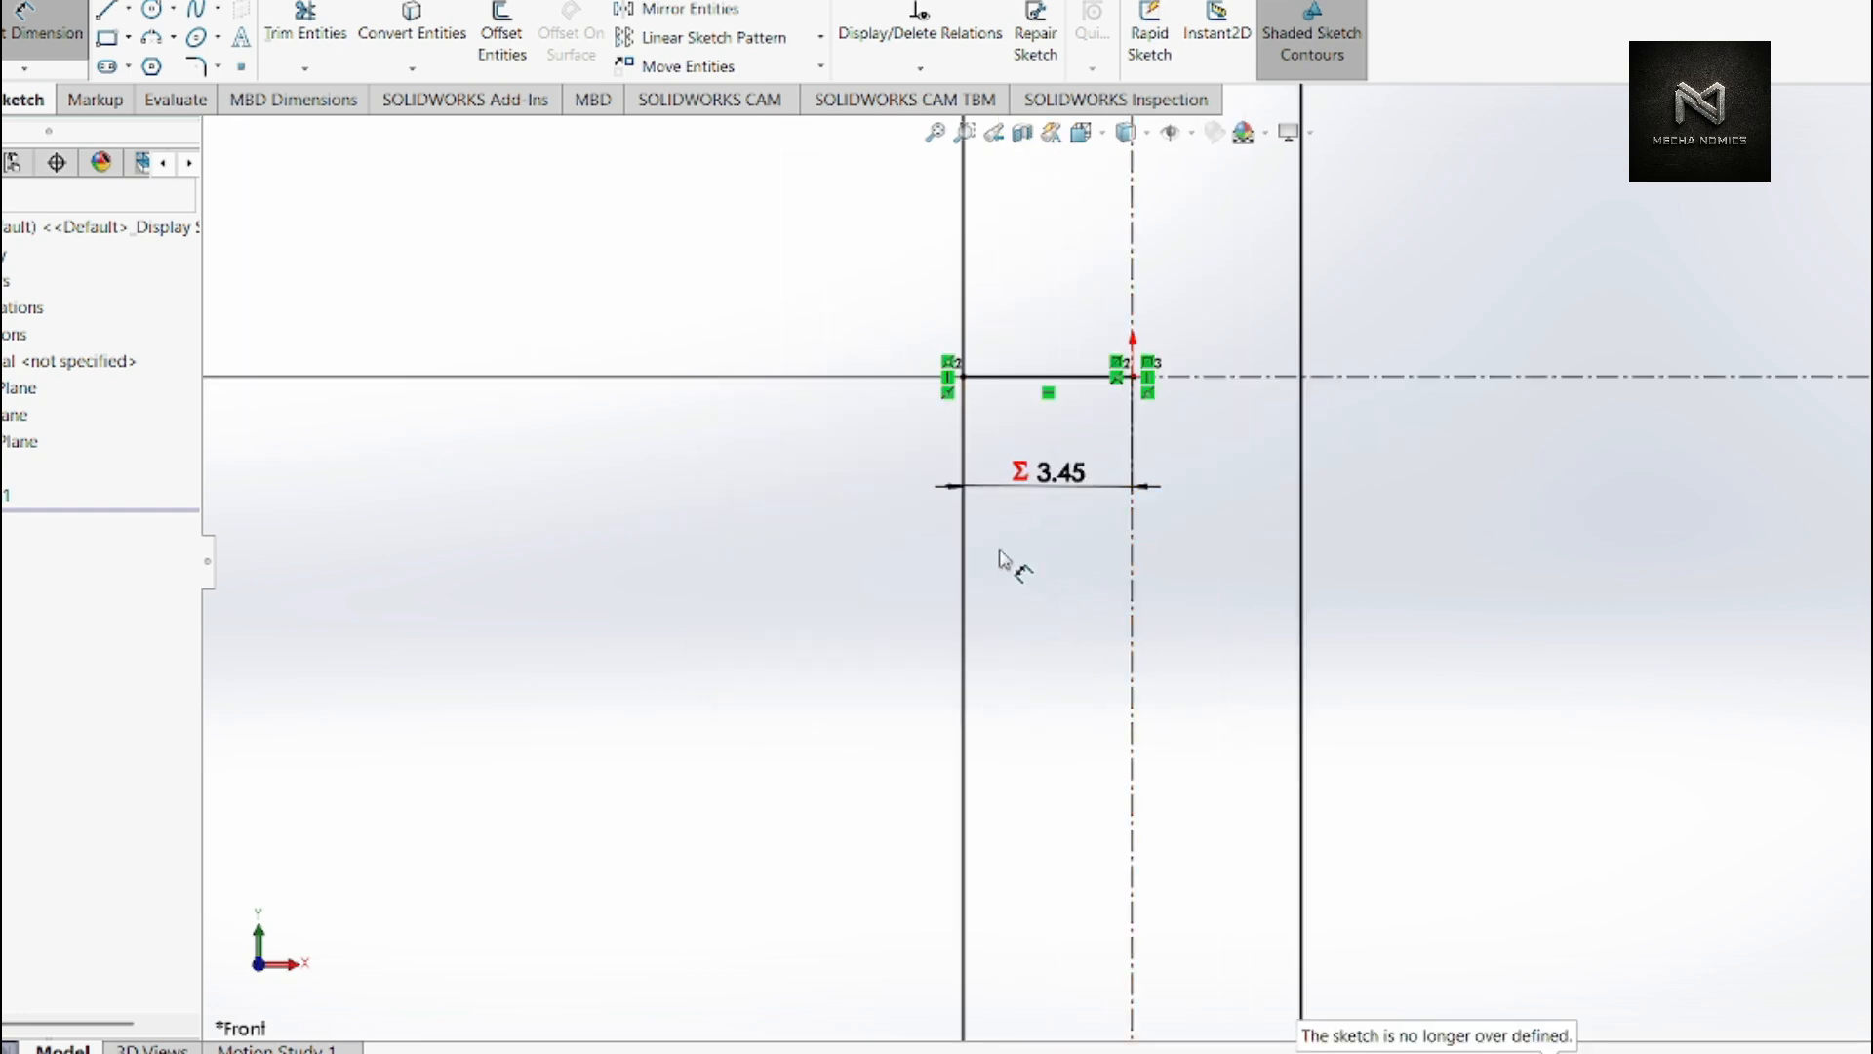
{"action": "scroll", "coordinate": [1068, 507], "scroll_direction": "up", "scroll_amount": 3}
{"action": "scroll", "coordinate": [1093, 605], "scroll_direction": "down", "scroll_amount": 3}
{"action": "scroll", "coordinate": [1195, 517], "scroll_direction": "up", "scroll_amount": 2}
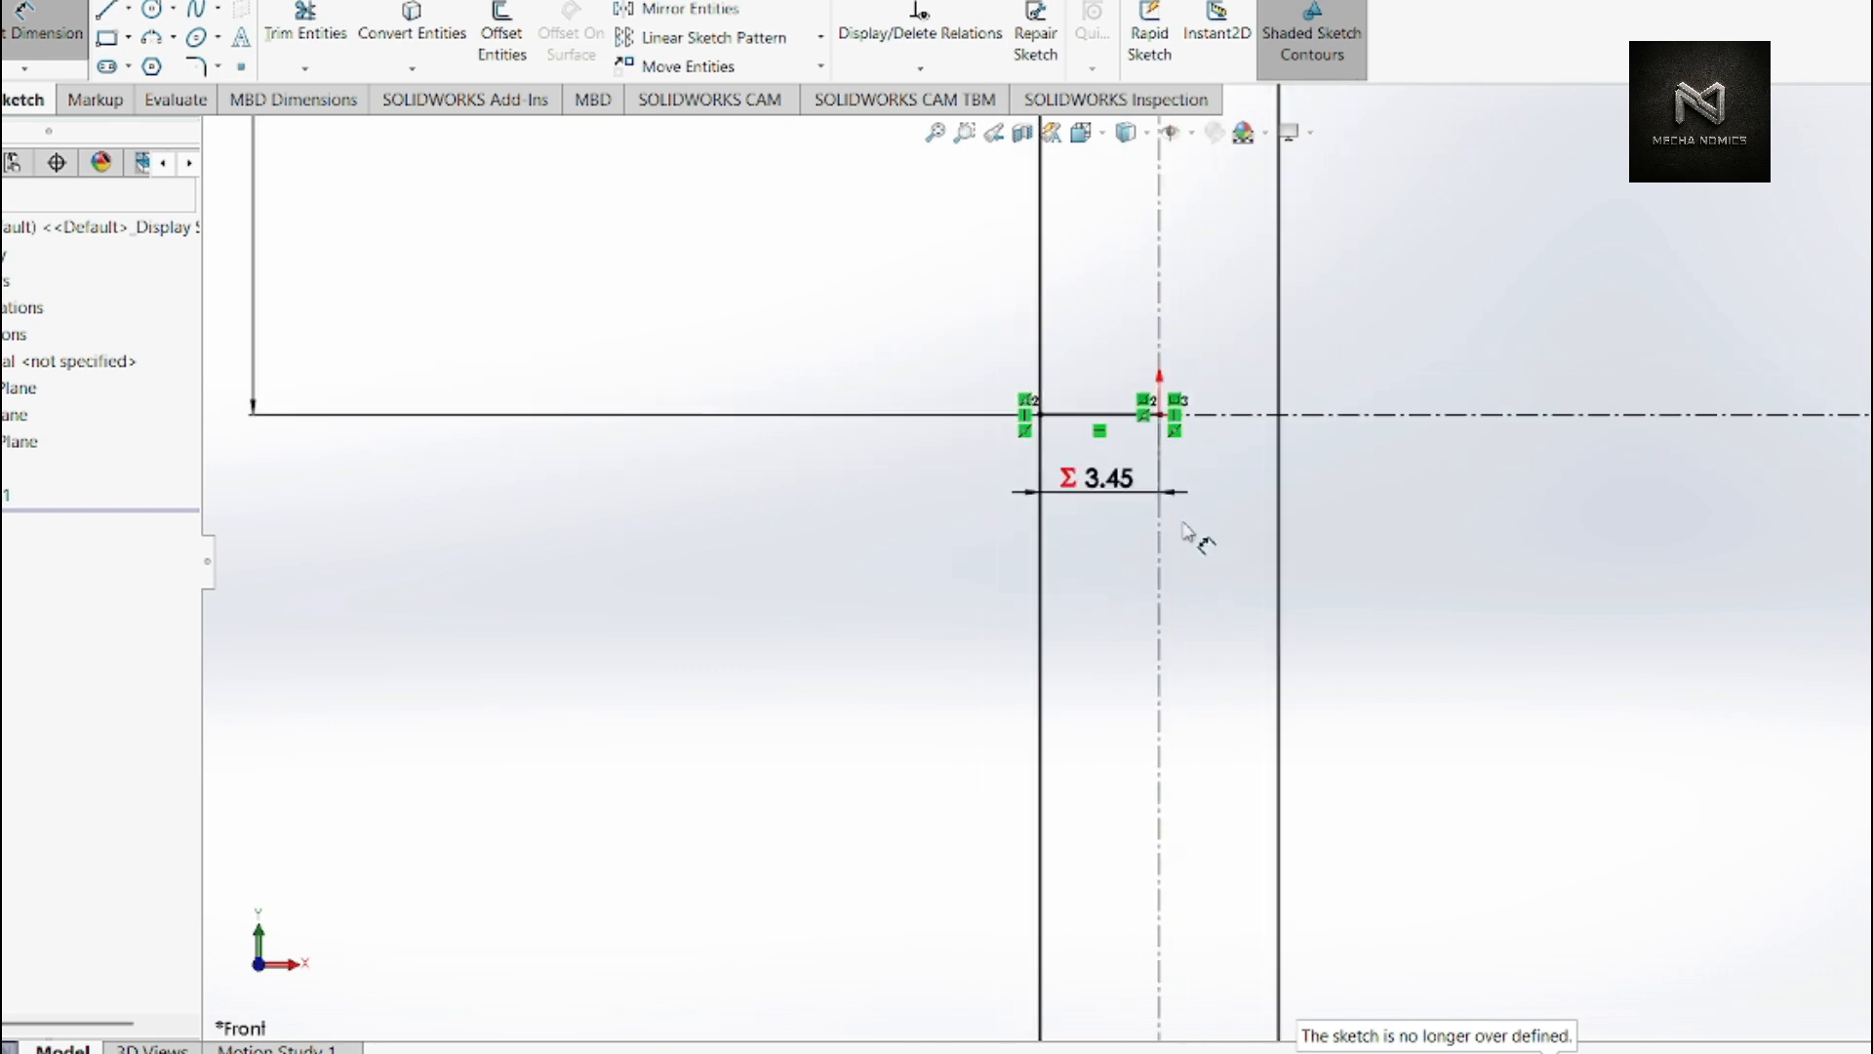
{"action": "left_click", "coordinate": [1042, 613]}
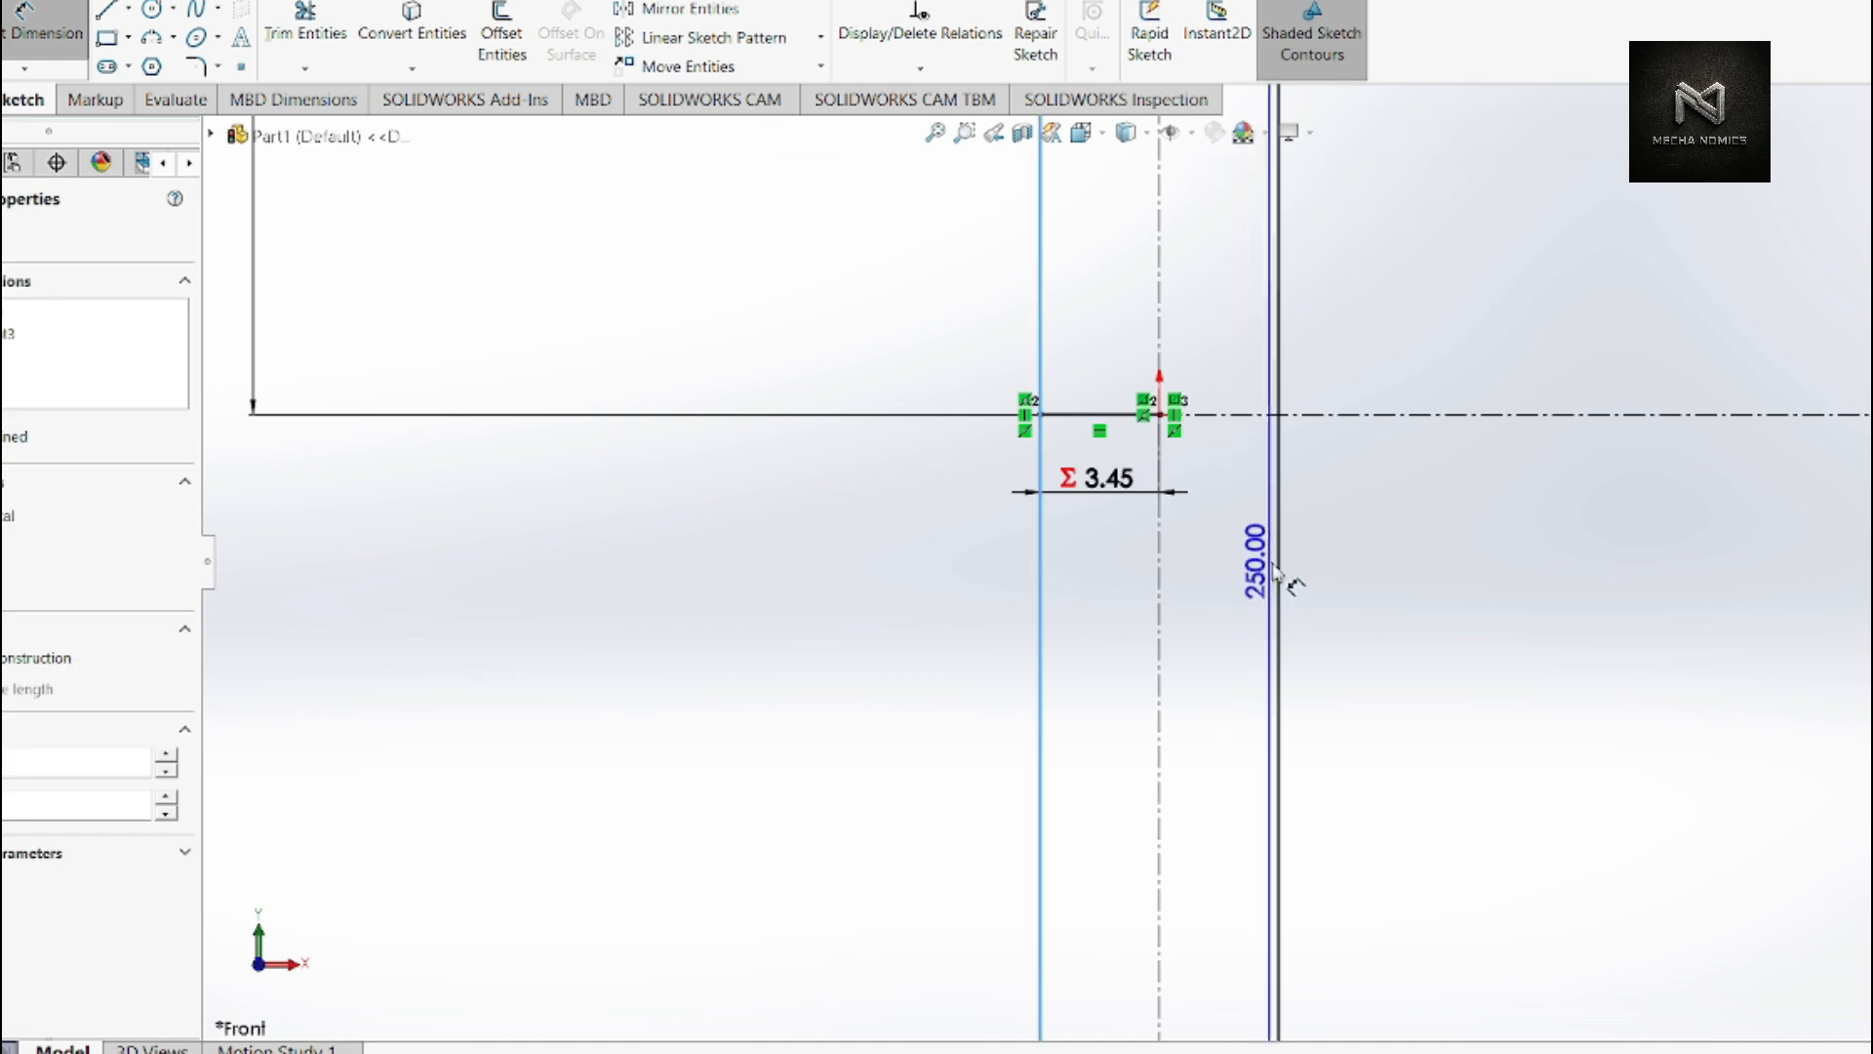
{"action": "left_click", "coordinate": [1280, 585]}
{"action": "left_click", "coordinate": [1376, 578]}
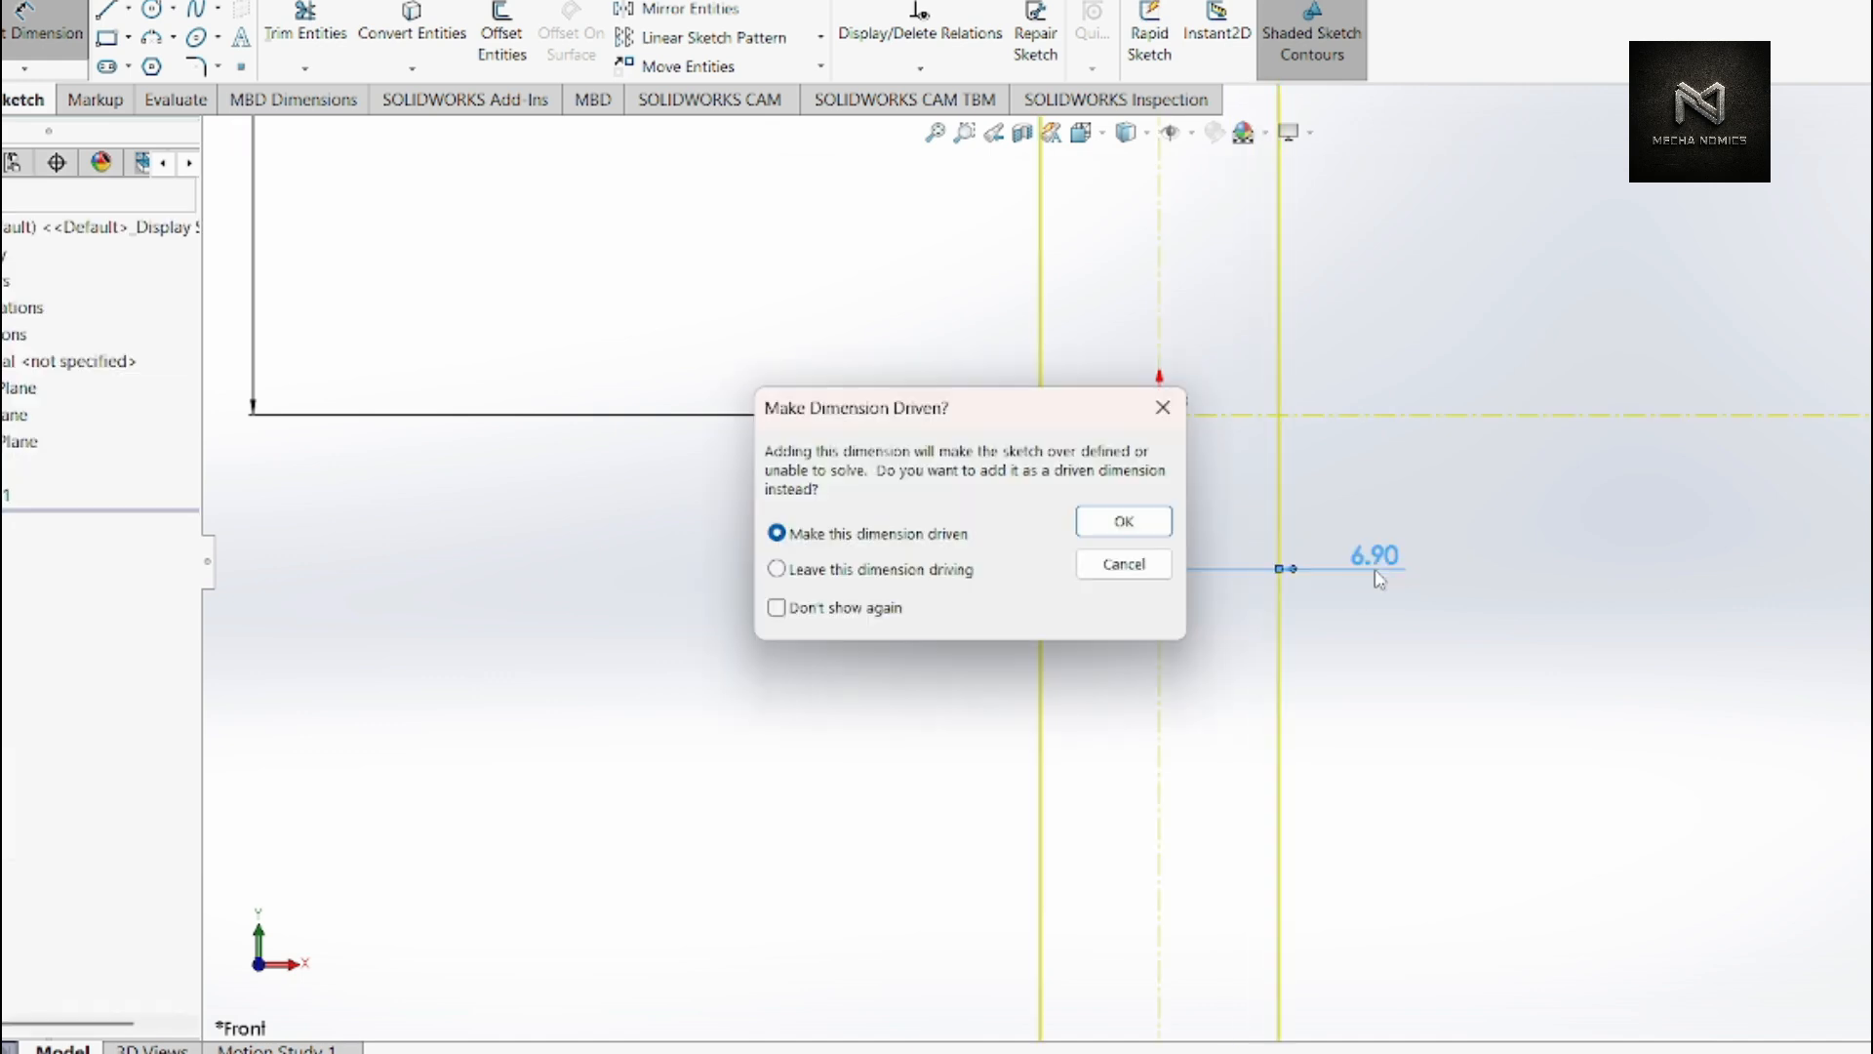
{"action": "left_click_drag", "start_coordinate": [1027, 397], "coordinate": [733, 588]}
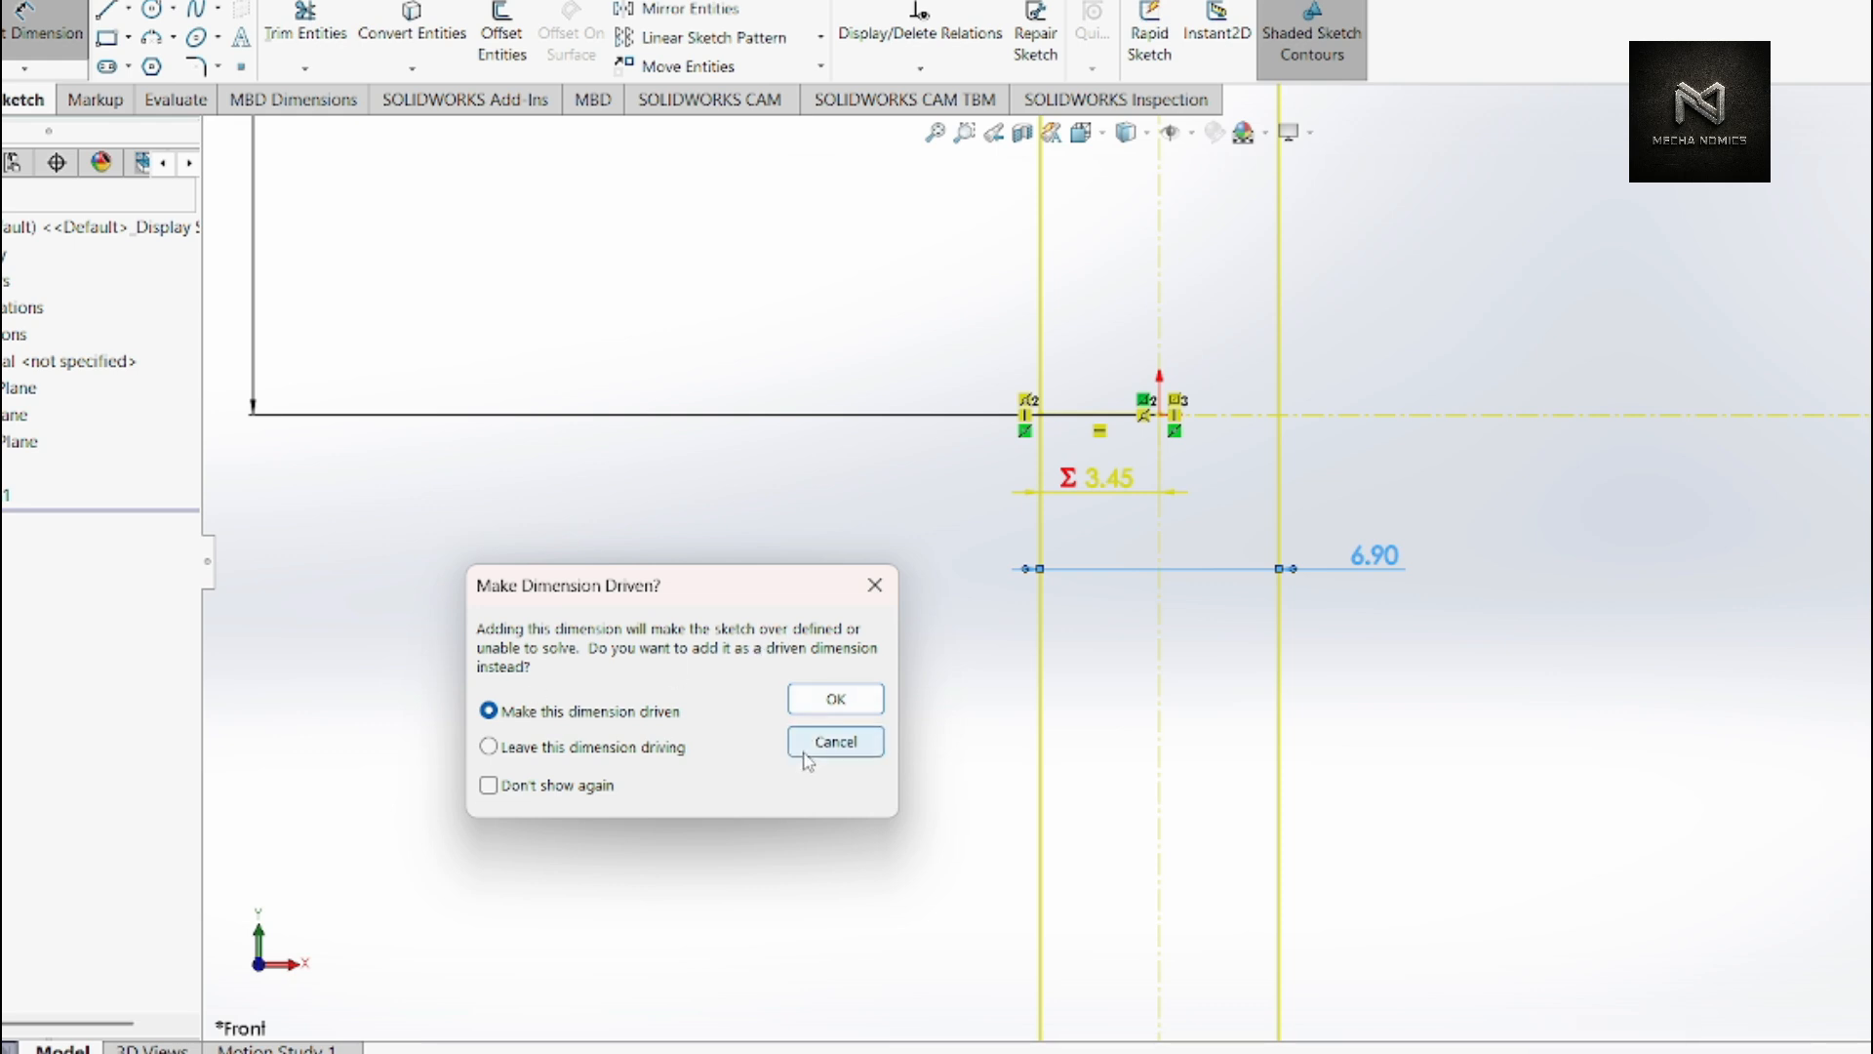
{"action": "left_click", "coordinate": [835, 743]}
{"action": "key", "text": "f"}
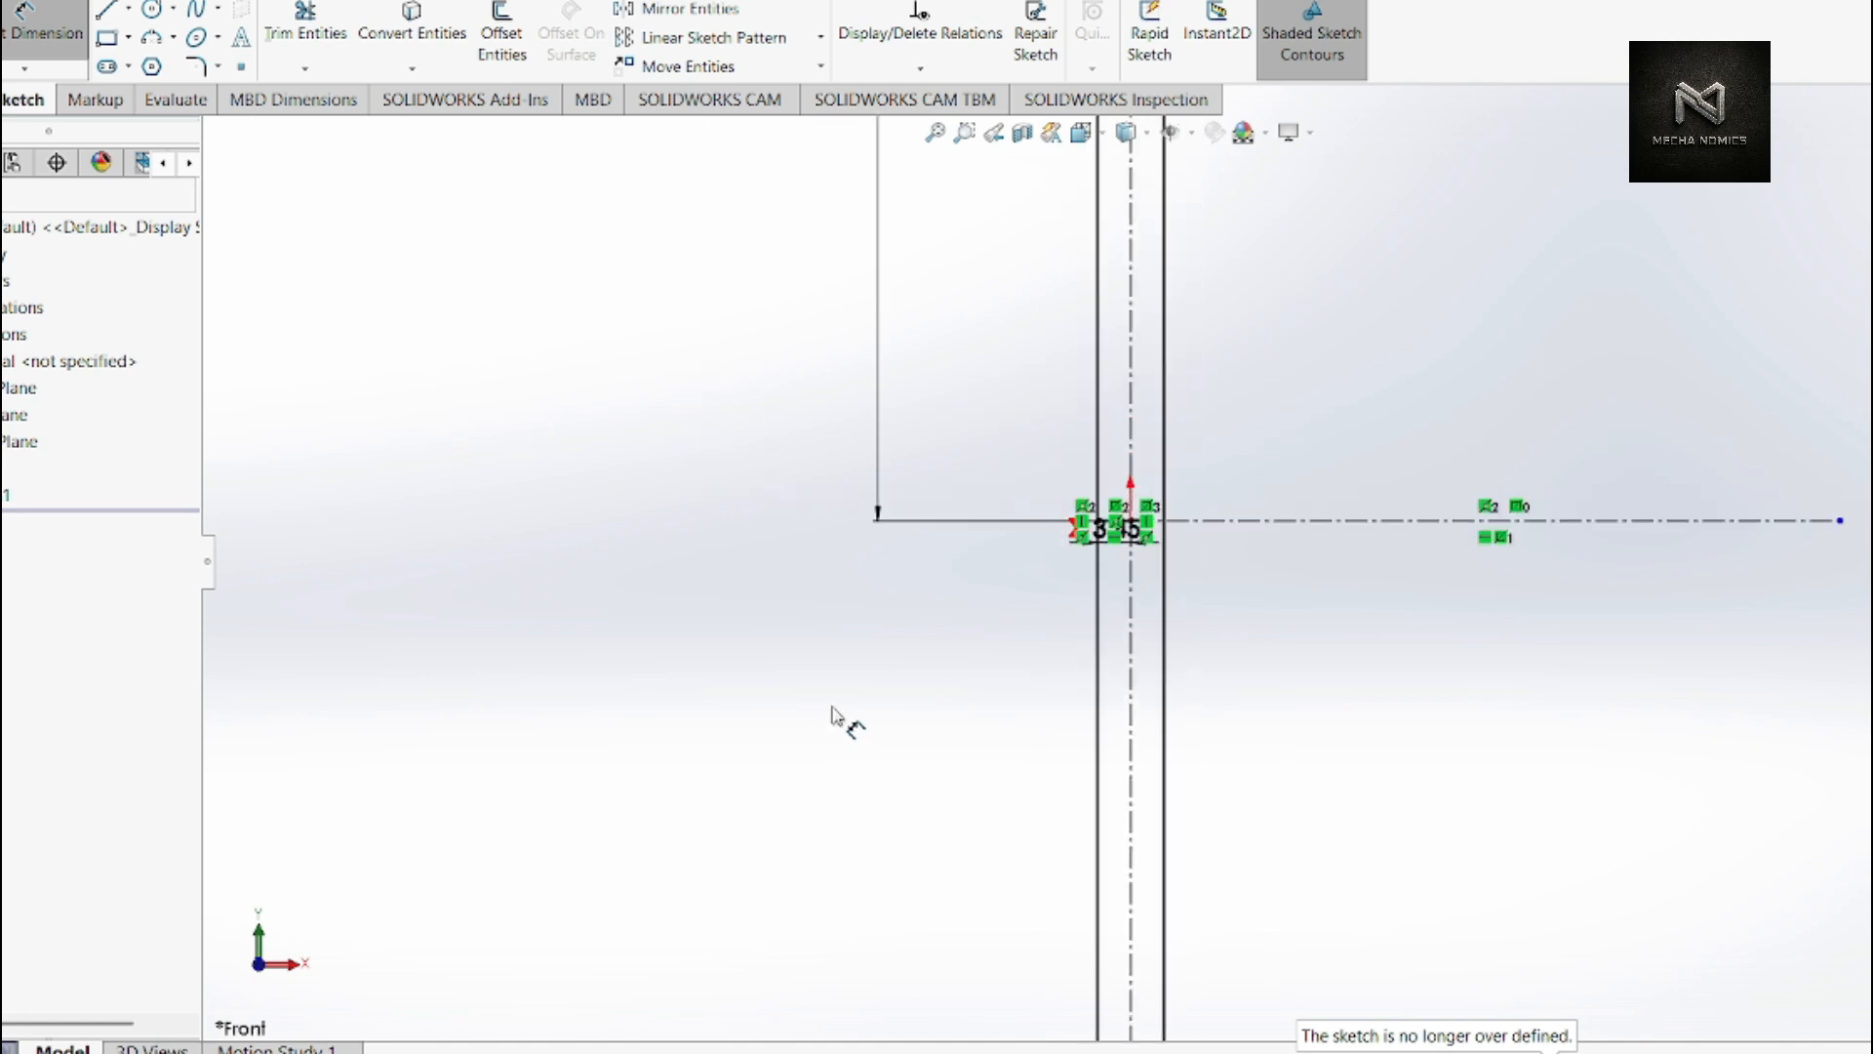
{"action": "scroll", "coordinate": [1099, 368], "scroll_direction": "down", "scroll_amount": 5}
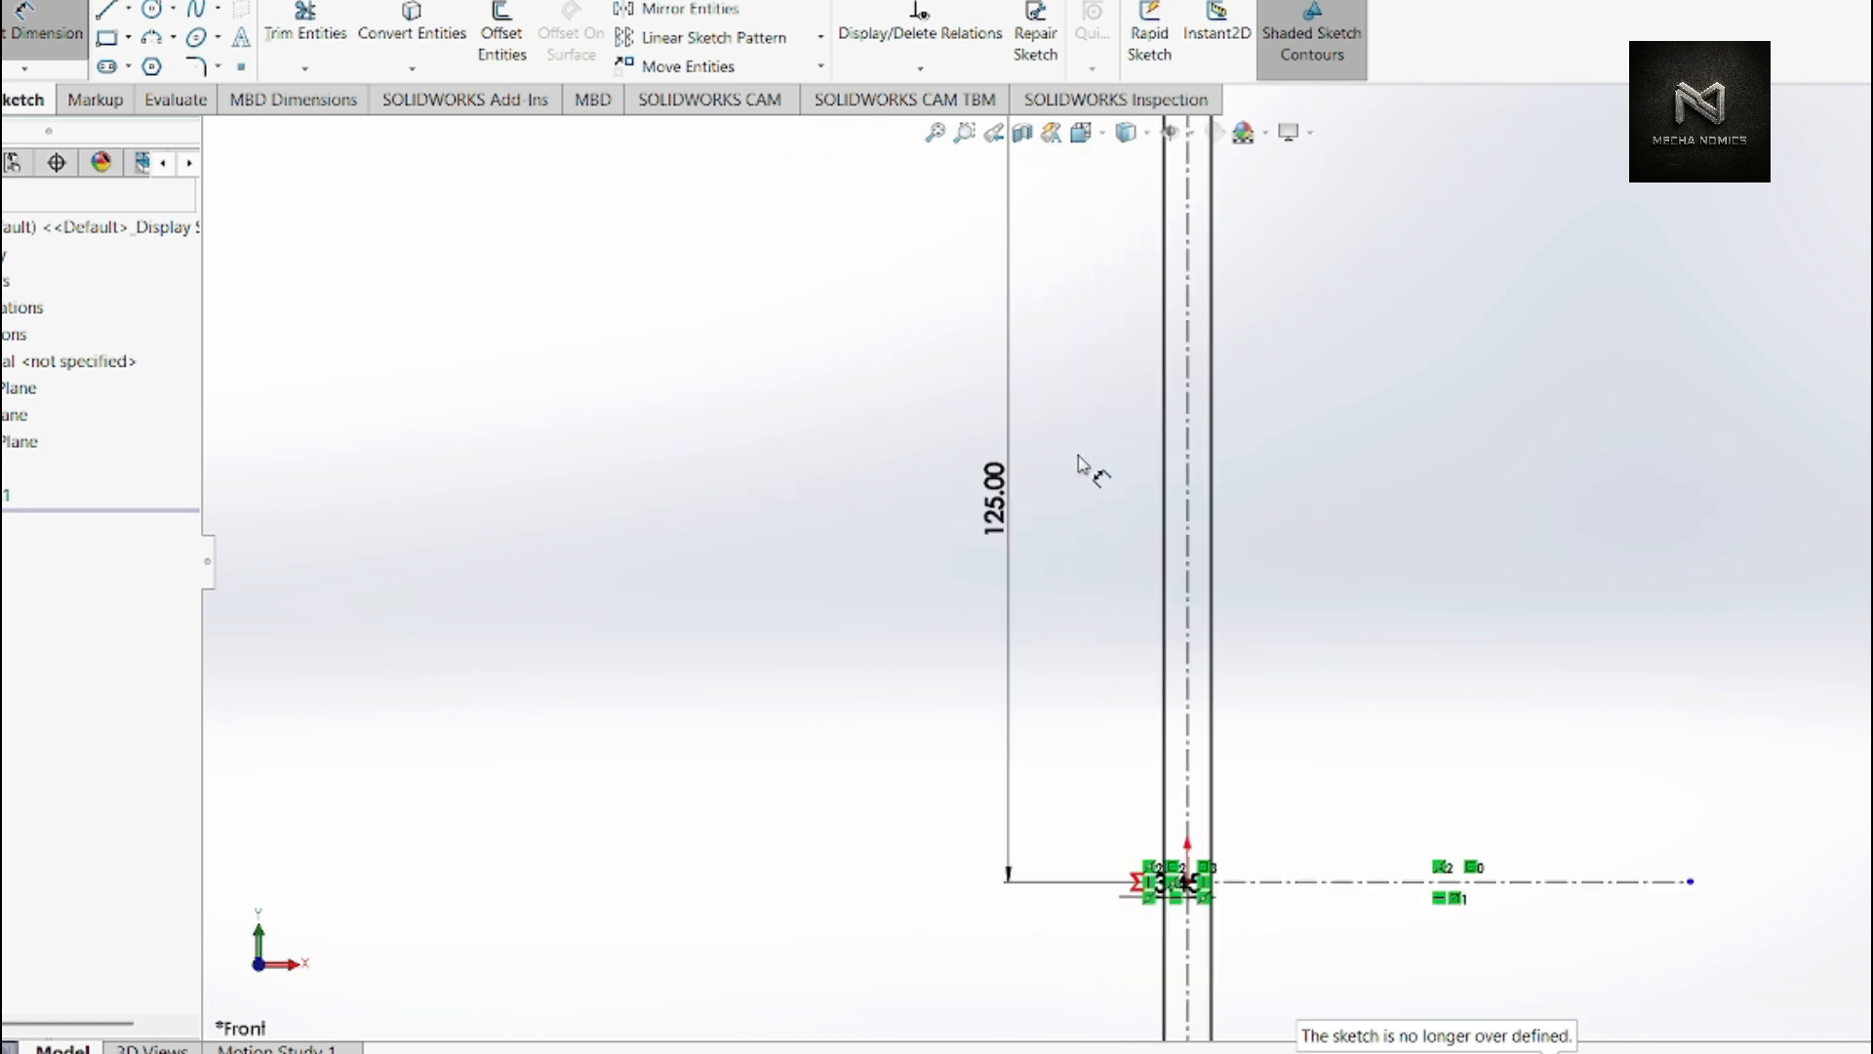
{"action": "scroll", "coordinate": [1189, 669], "scroll_direction": "up", "scroll_amount": 5}
{"action": "scroll", "coordinate": [1144, 859], "scroll_direction": "down", "scroll_amount": 11}
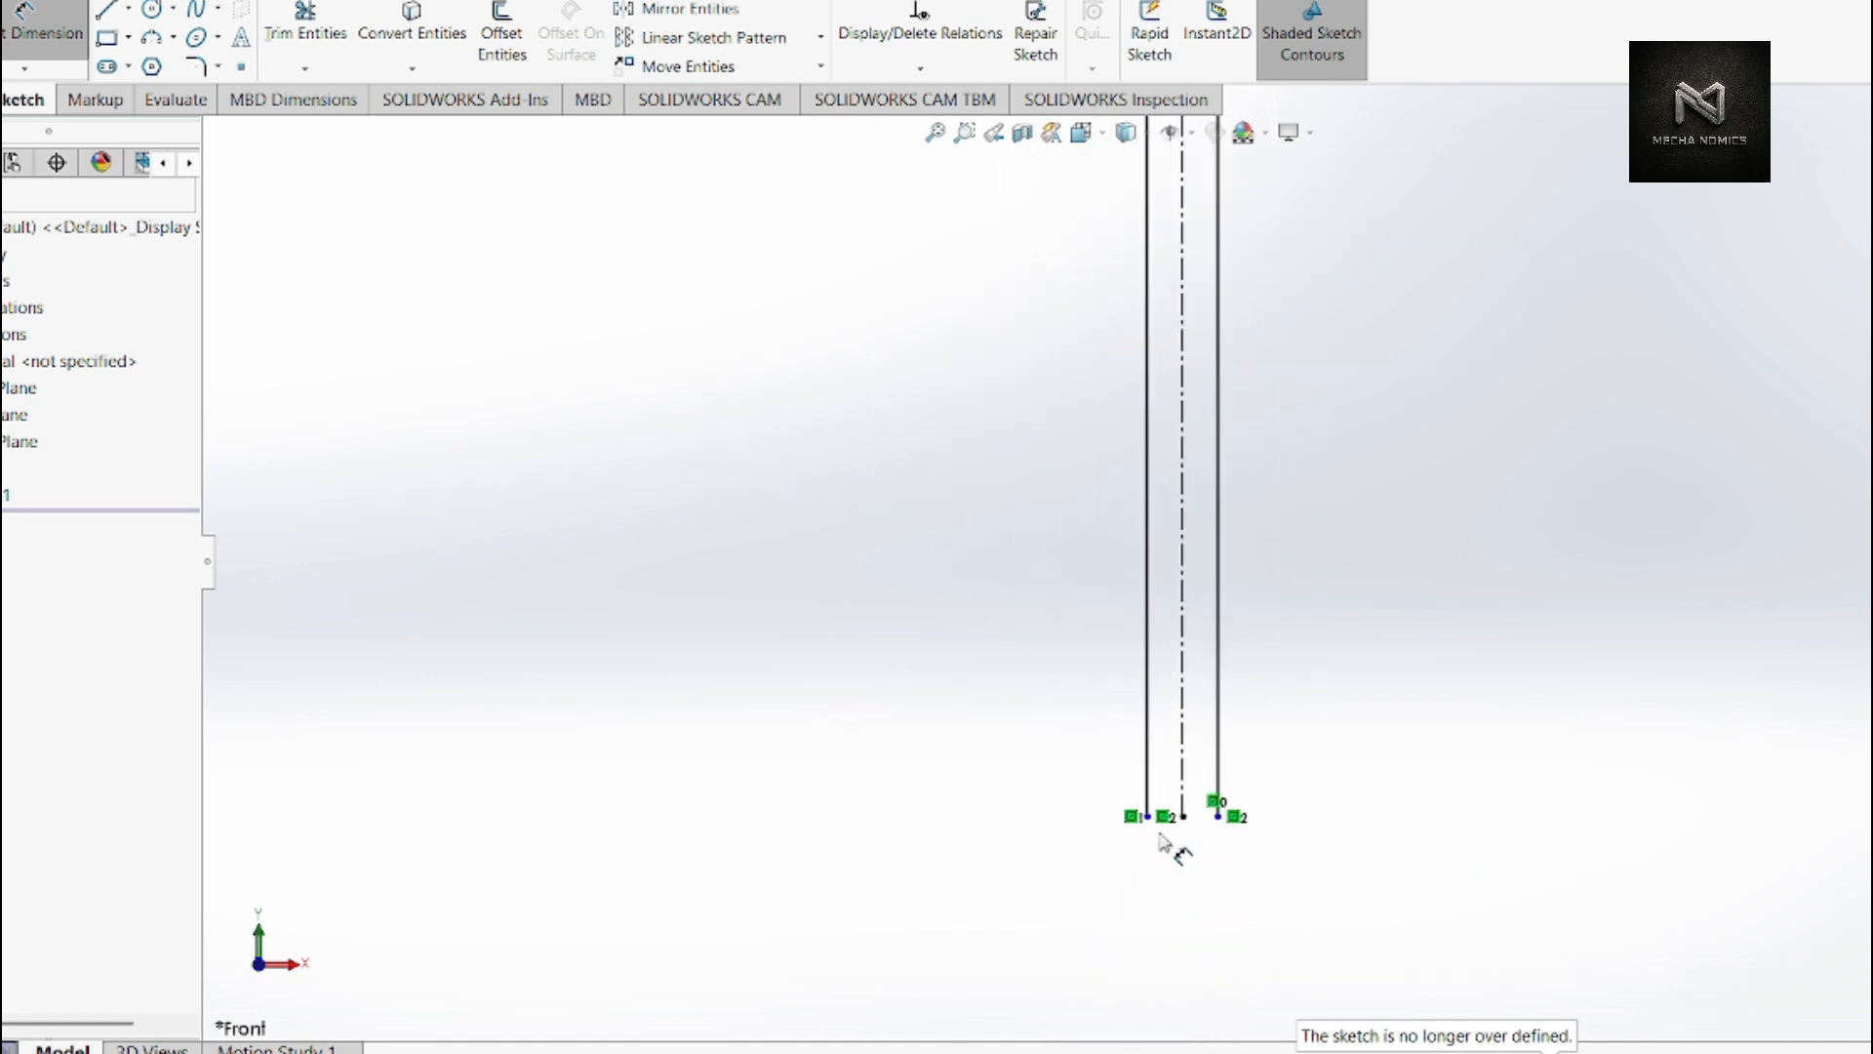
- Examine the upper and lower ends of the two web lines around the vertical centerline
{"action": "scroll", "coordinate": [1171, 828], "scroll_direction": "up", "scroll_amount": 8}
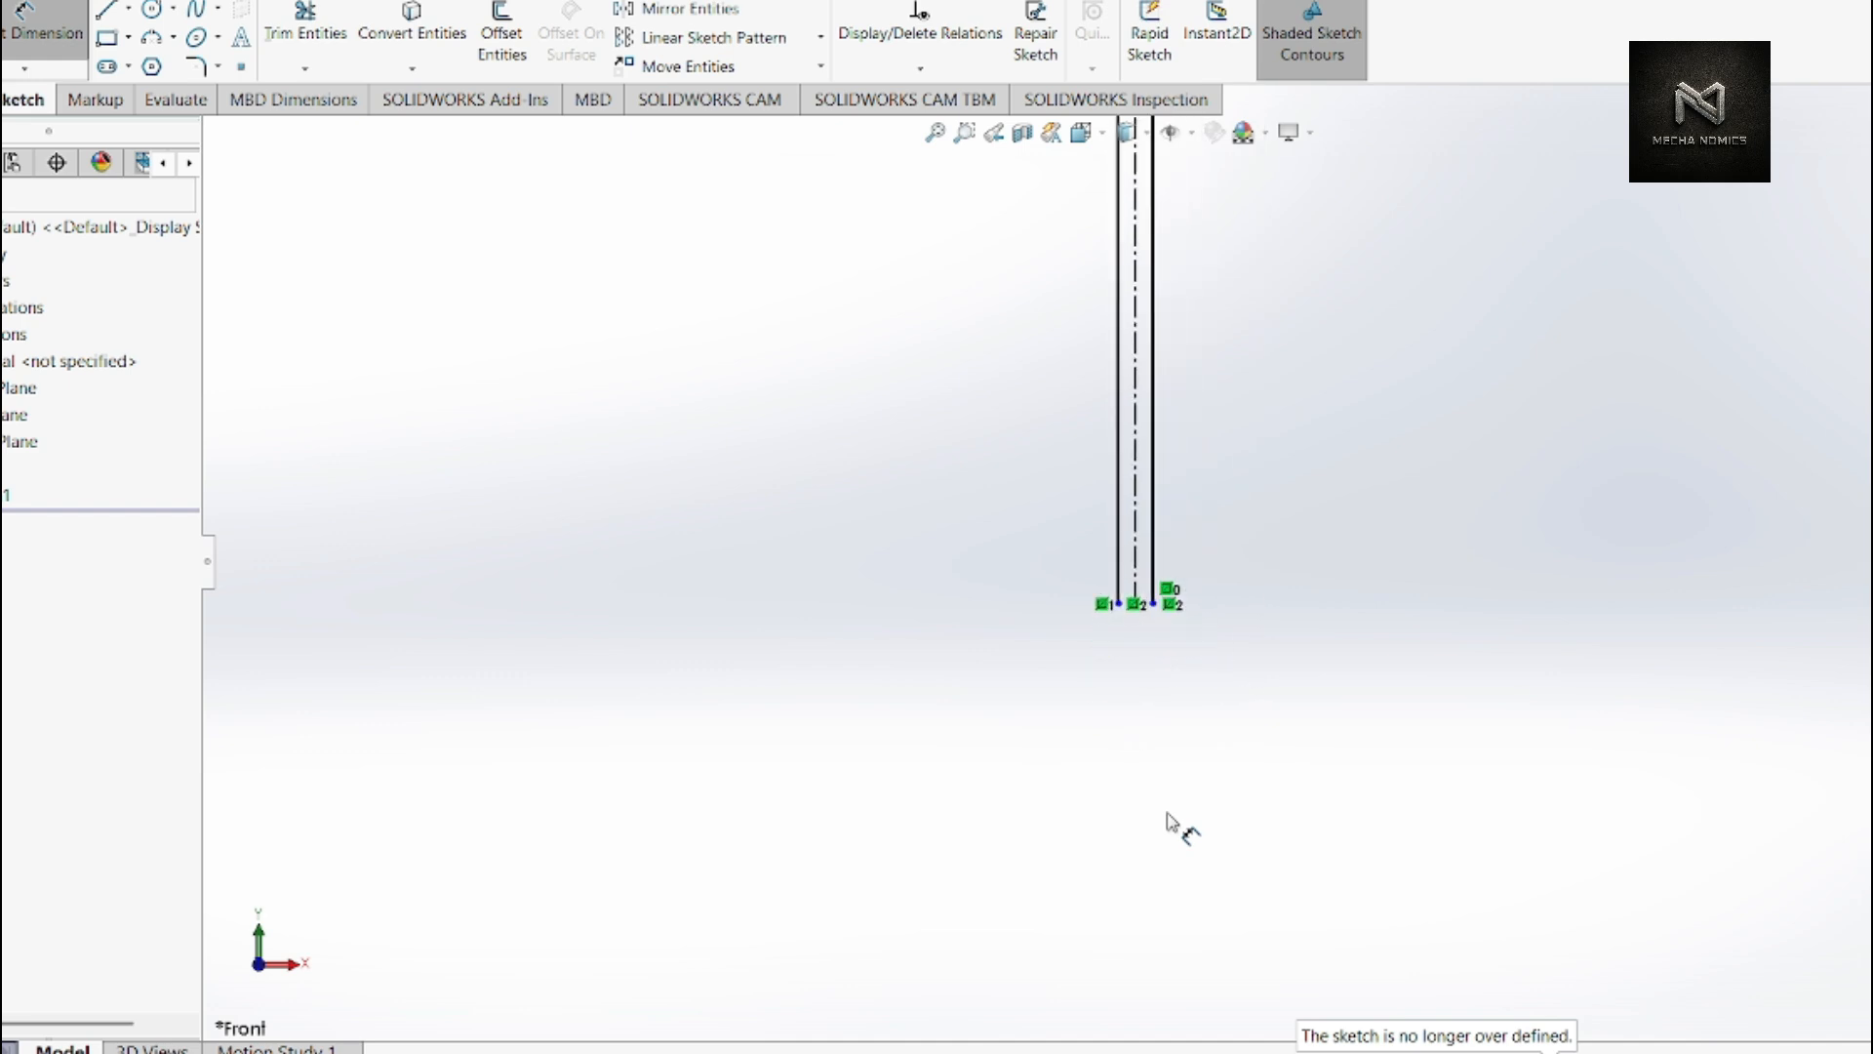
{"action": "scroll", "coordinate": [1135, 610], "scroll_direction": "down", "scroll_amount": 6}
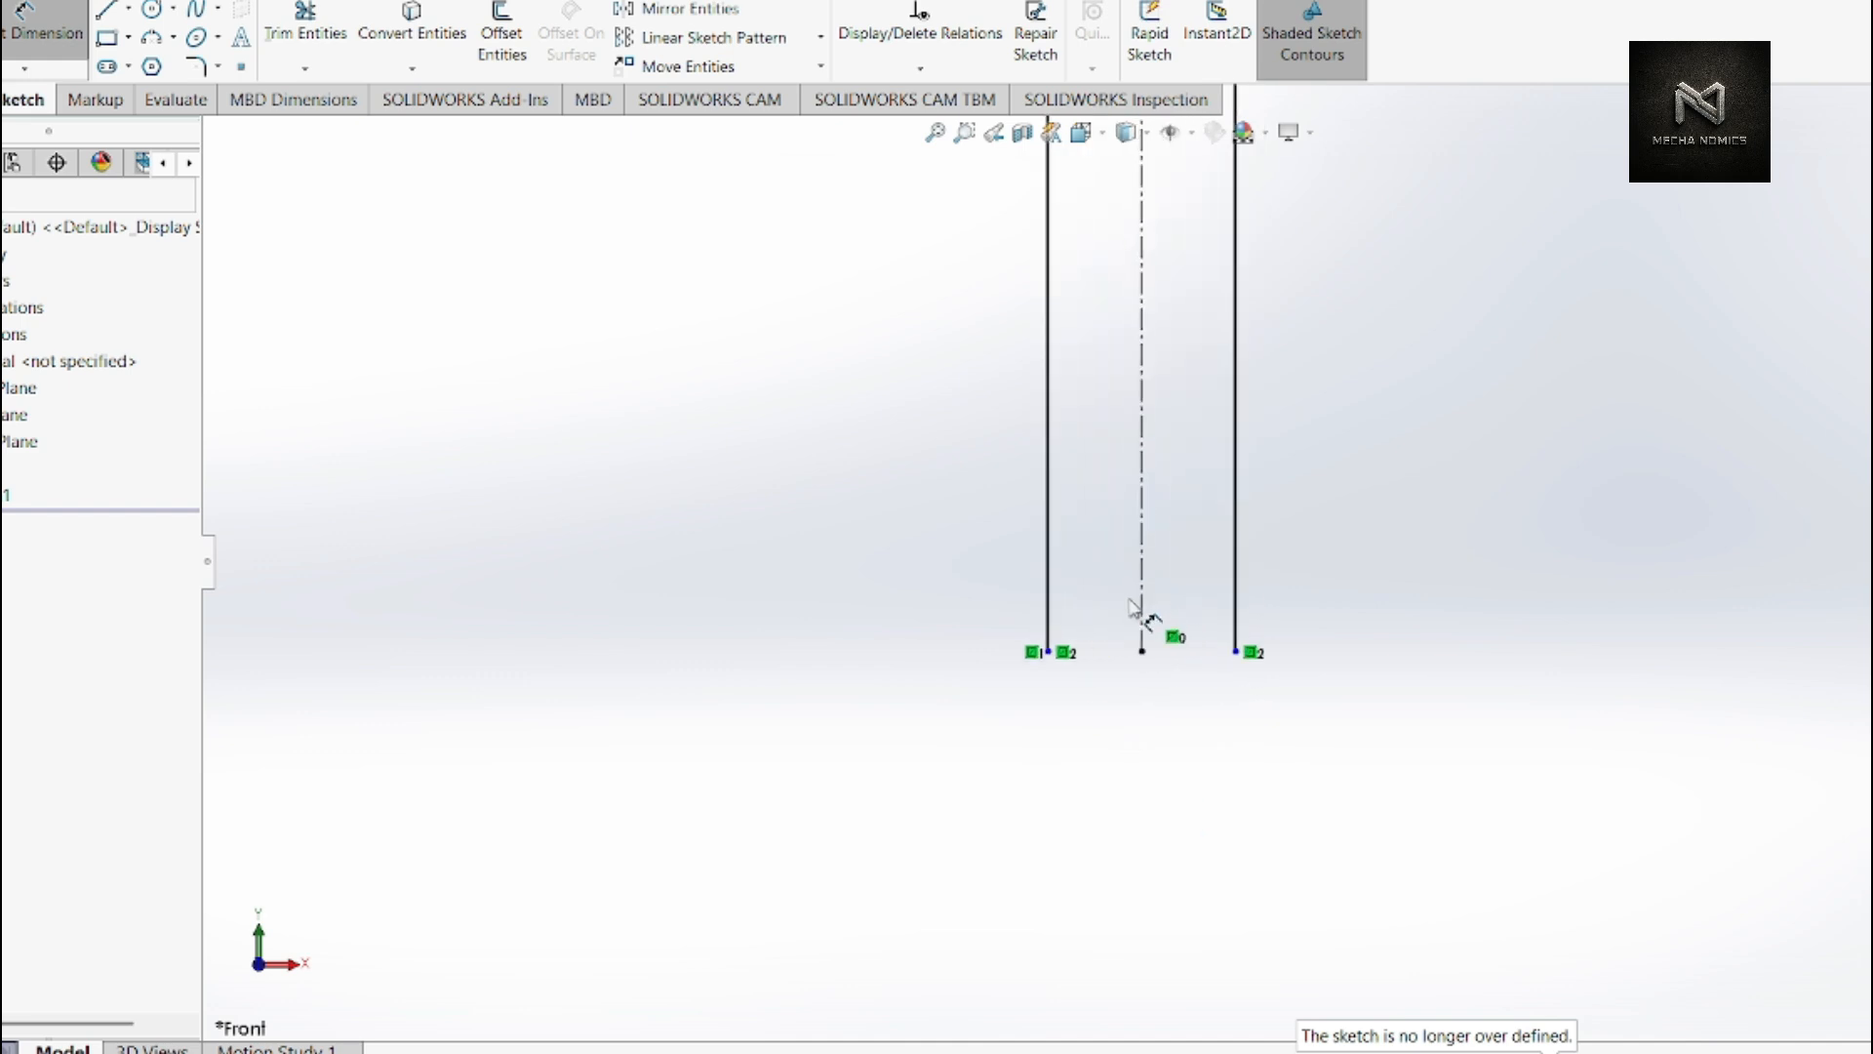
{"action": "scroll", "coordinate": [1137, 600], "scroll_direction": "up", "scroll_amount": 4}
{"action": "scroll", "coordinate": [1135, 607], "scroll_direction": "up", "scroll_amount": 8}
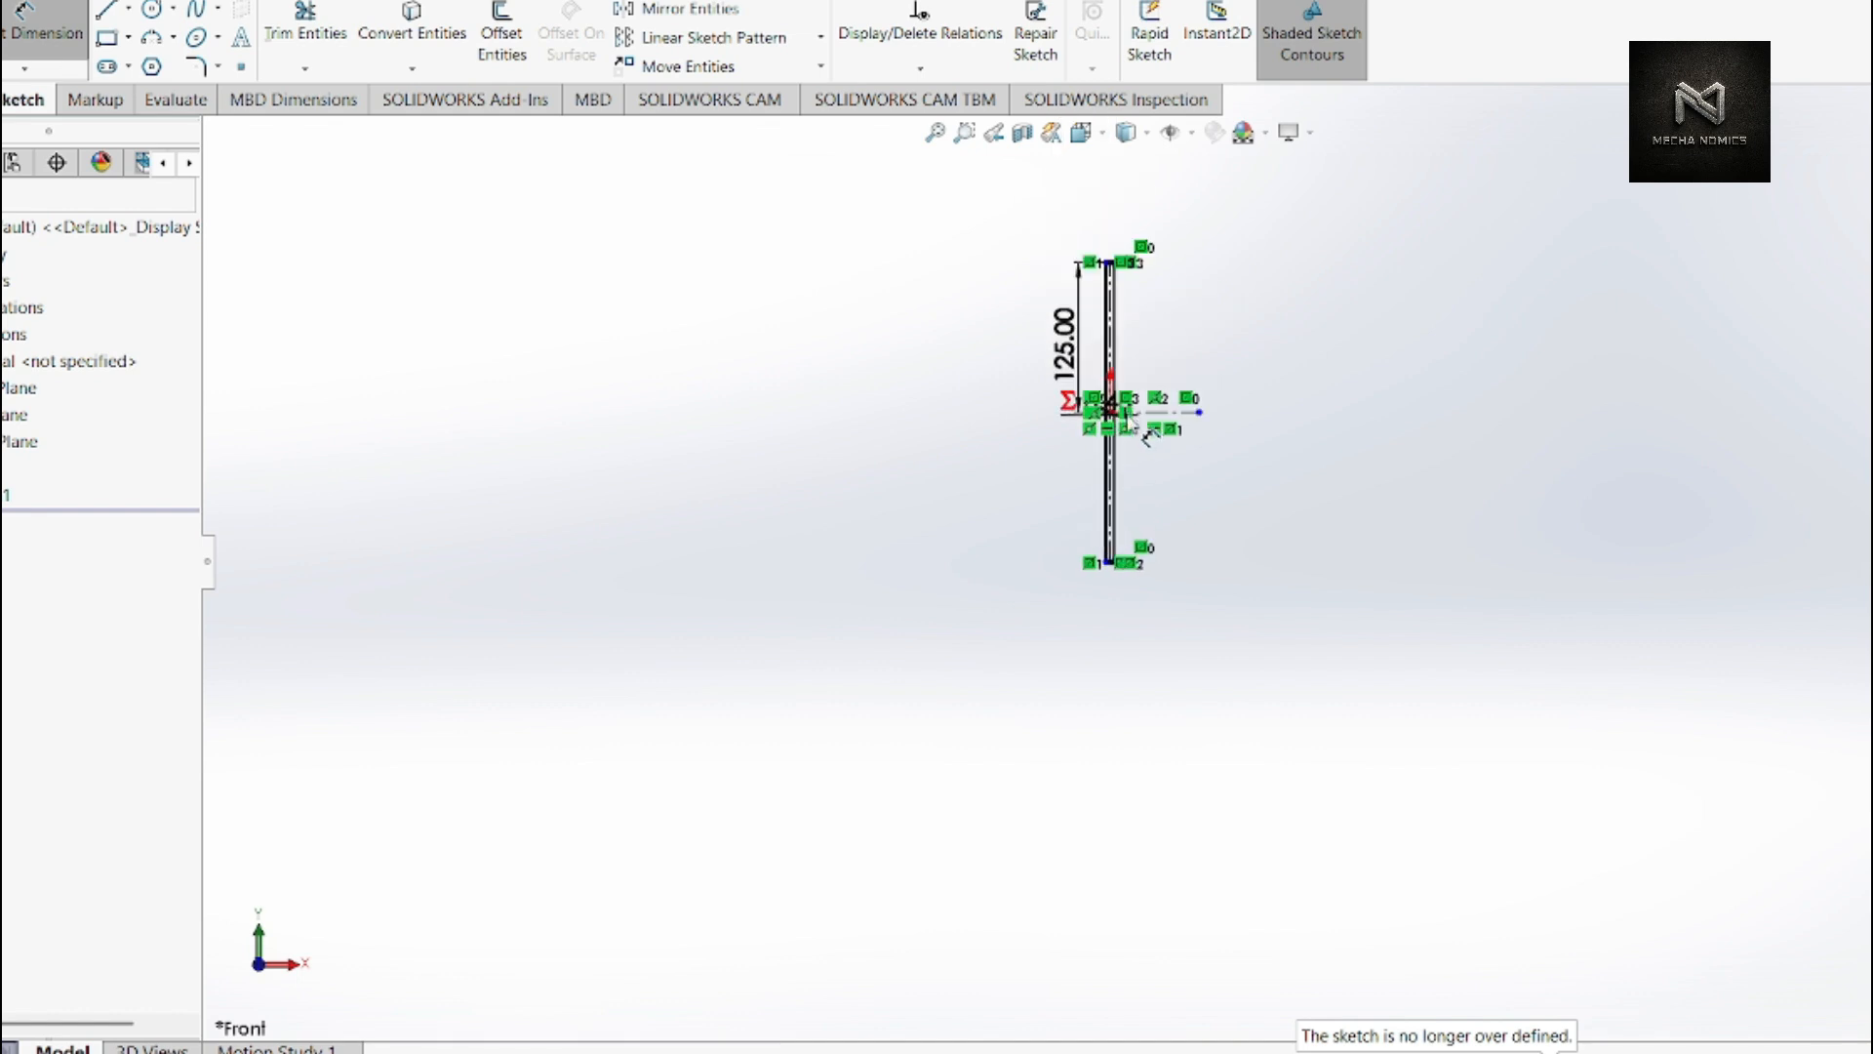
{"action": "scroll", "coordinate": [1183, 535], "scroll_direction": "down", "scroll_amount": 6}
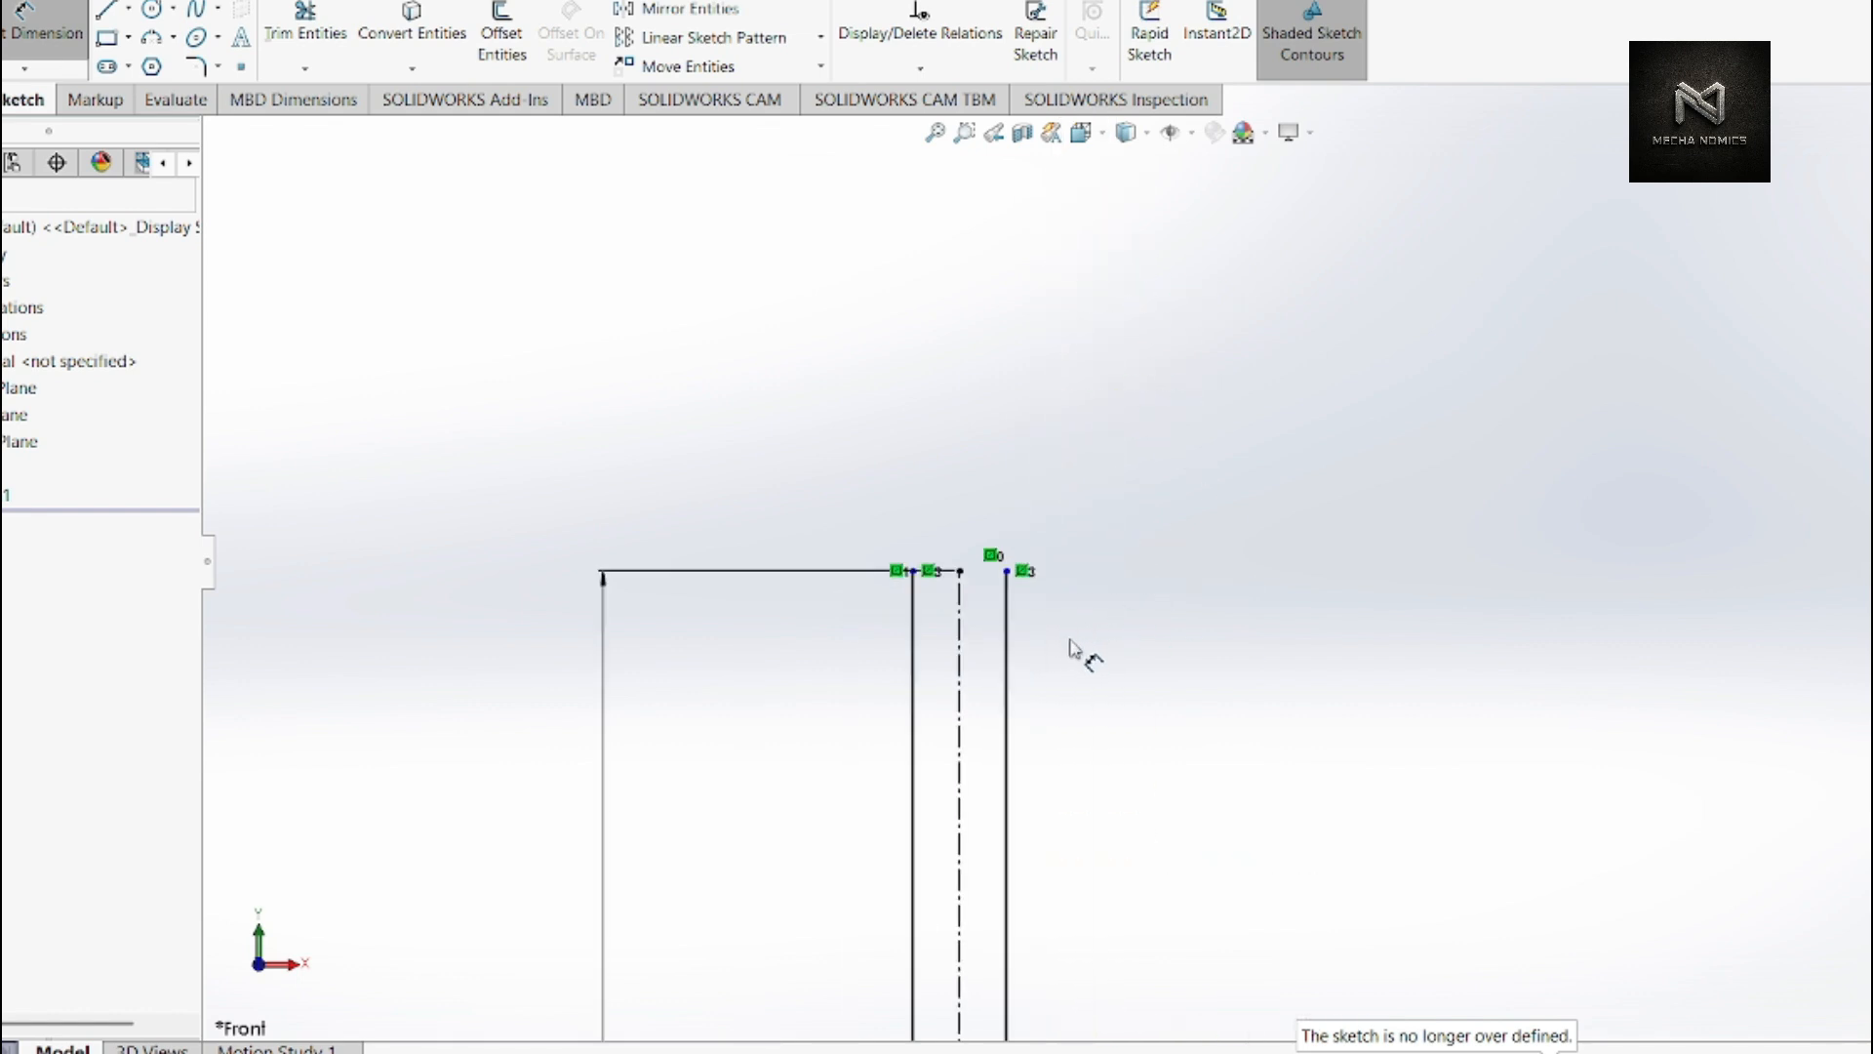
{"action": "scroll", "coordinate": [1064, 683], "scroll_direction": "down", "scroll_amount": 3}
{"action": "left_click", "coordinate": [1433, 1053]}
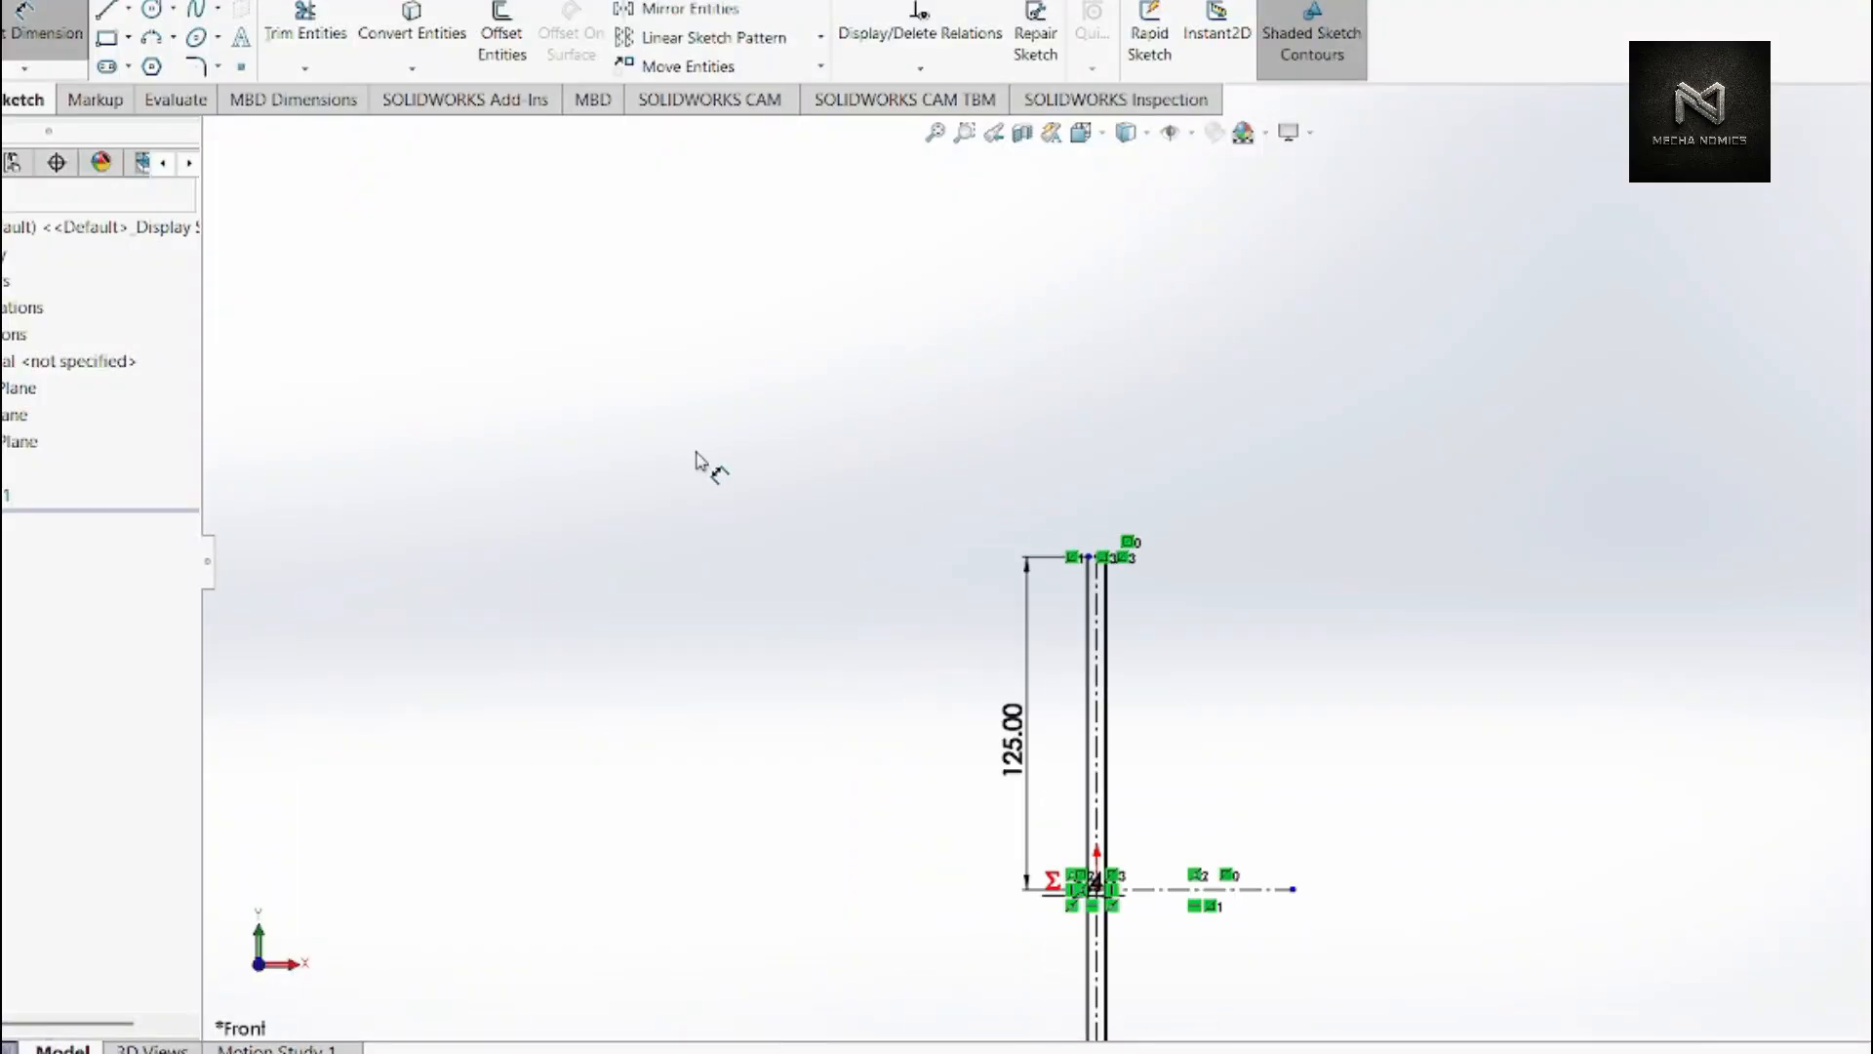
- Sketch a horizontal flange line outward from the left web line's lower end, ending about 52 mm from the vertical centerline
{"action": "scroll", "coordinate": [1137, 1009], "scroll_direction": "down", "scroll_amount": 10}
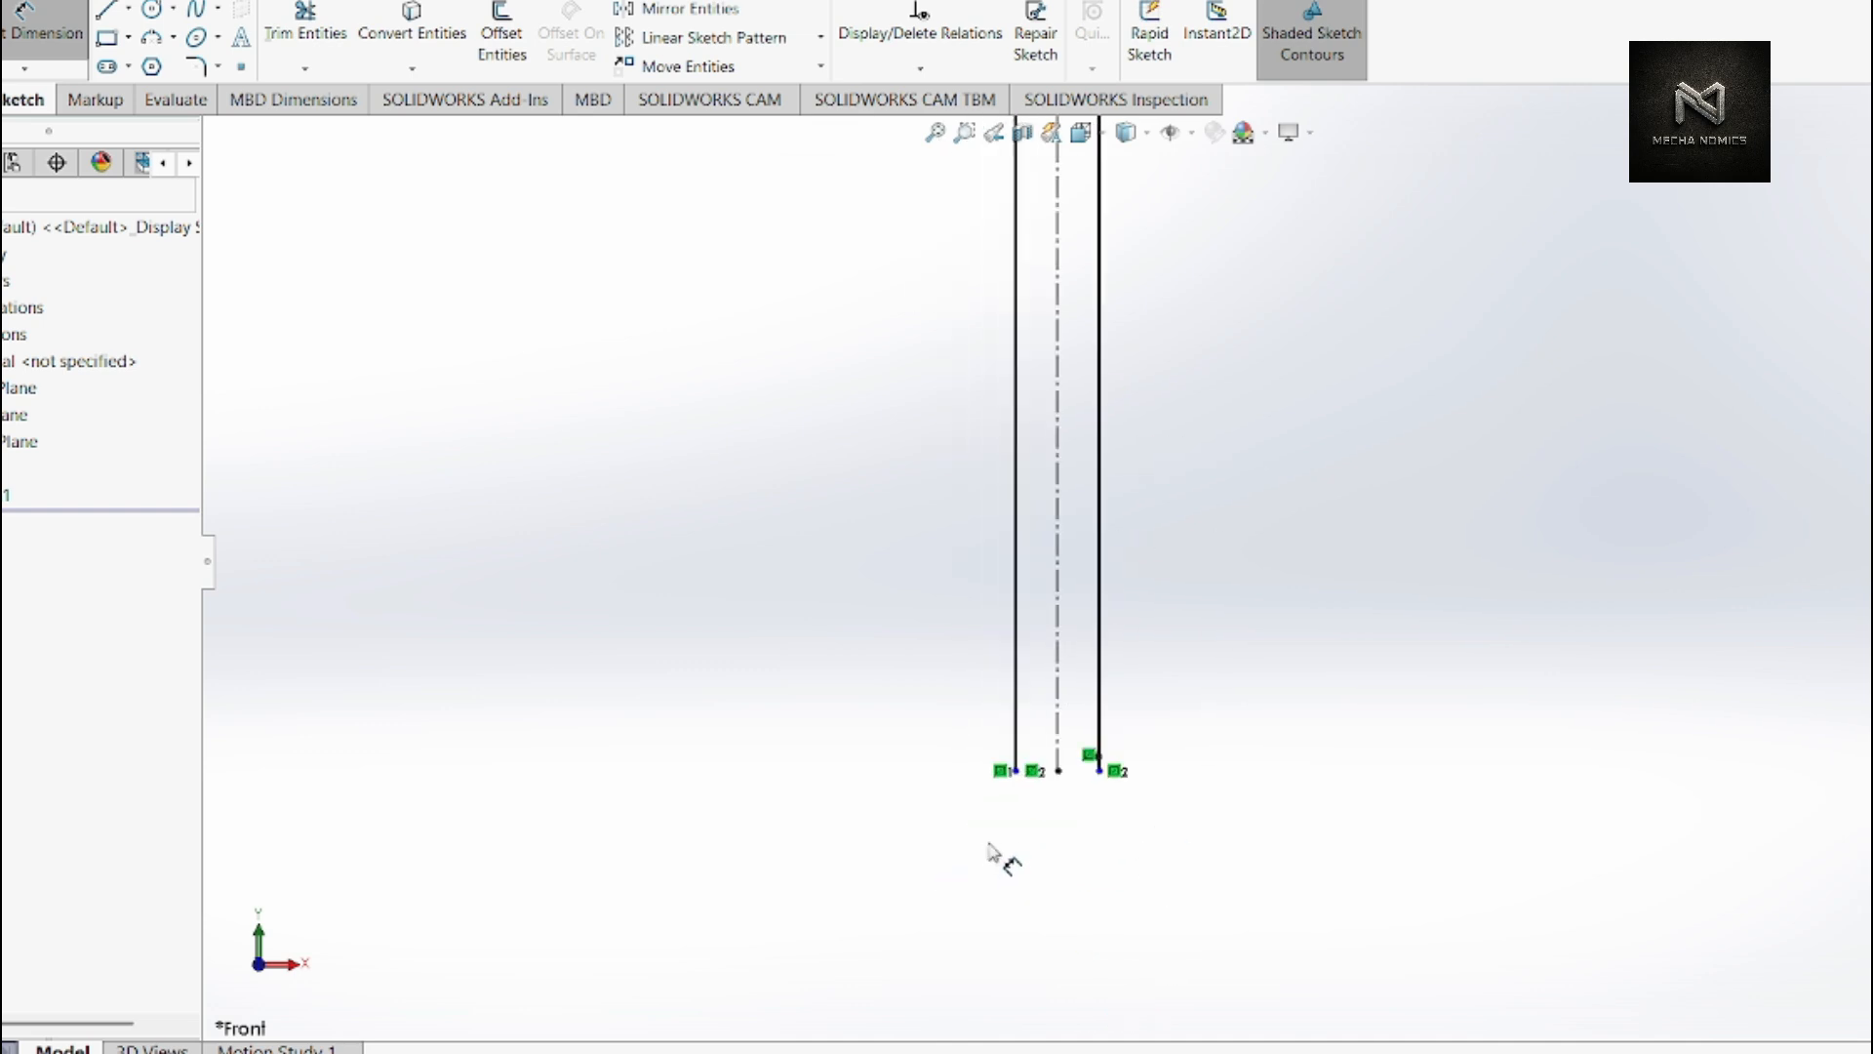
{"action": "left_click", "coordinate": [106, 12]}
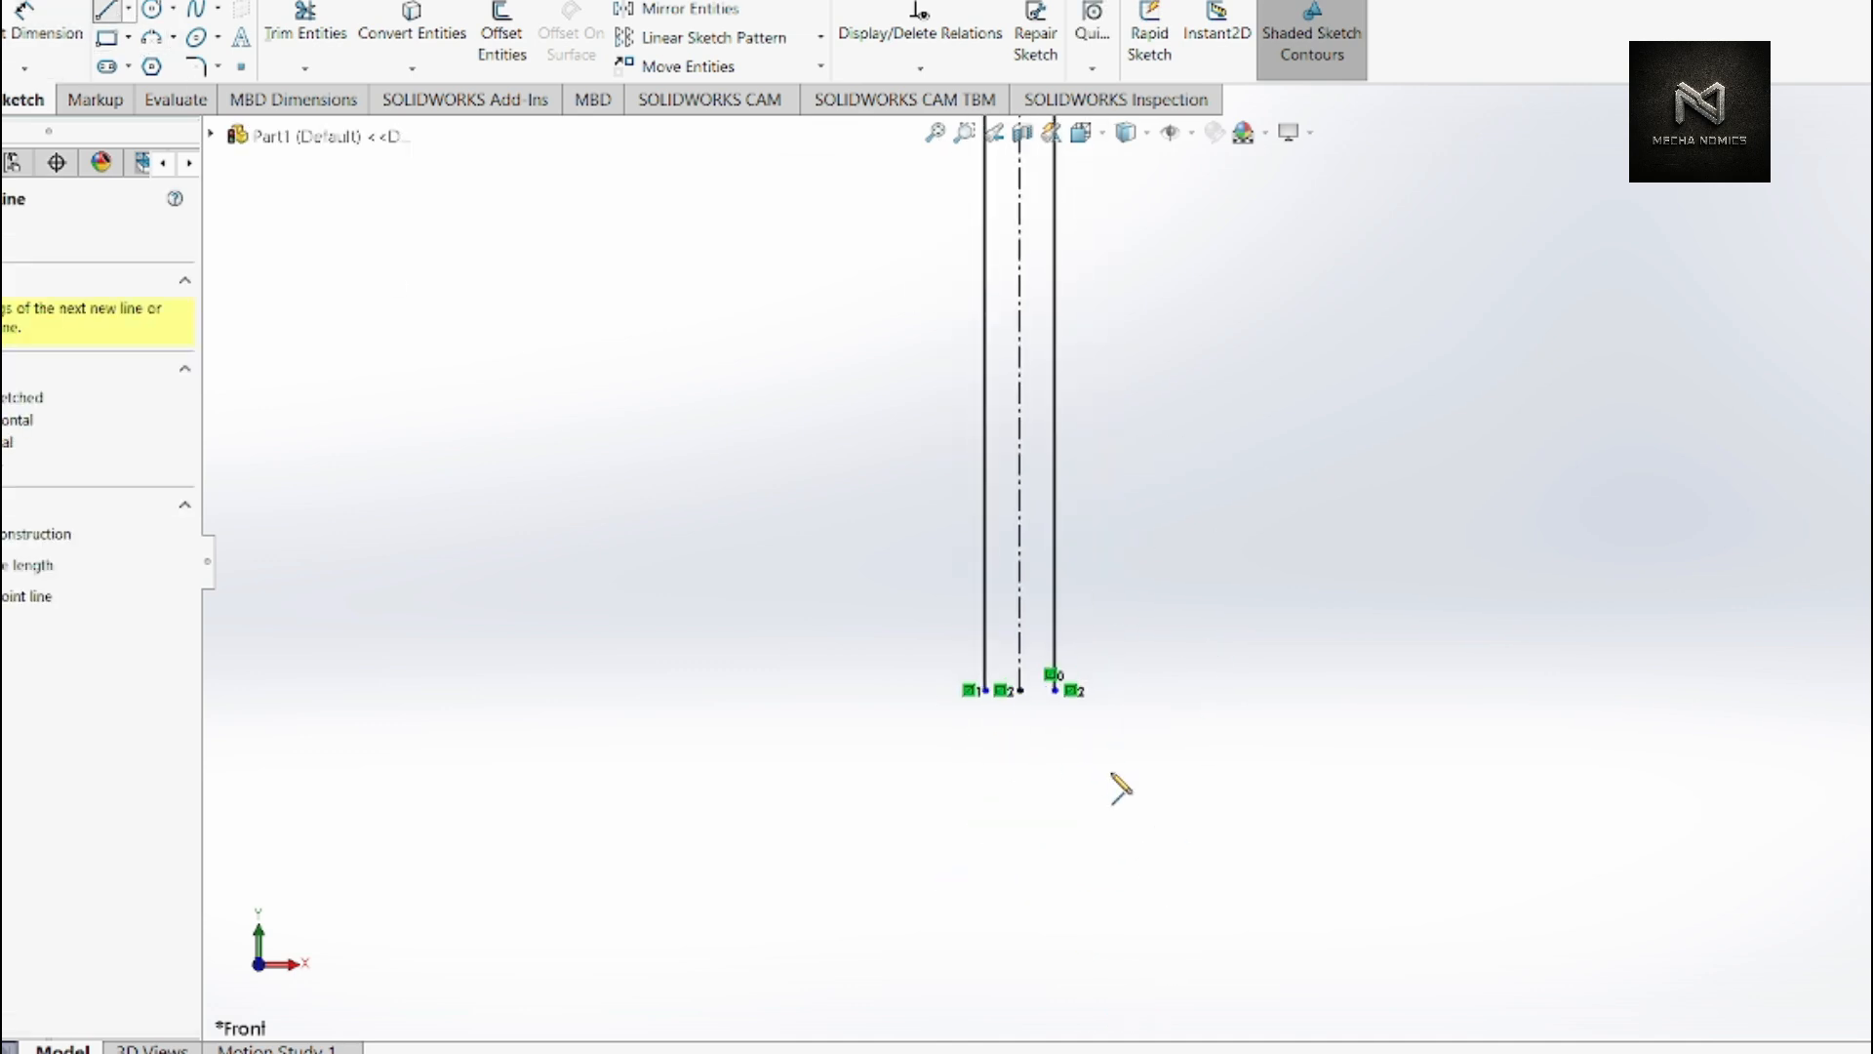
{"action": "left_click", "coordinate": [985, 691]}
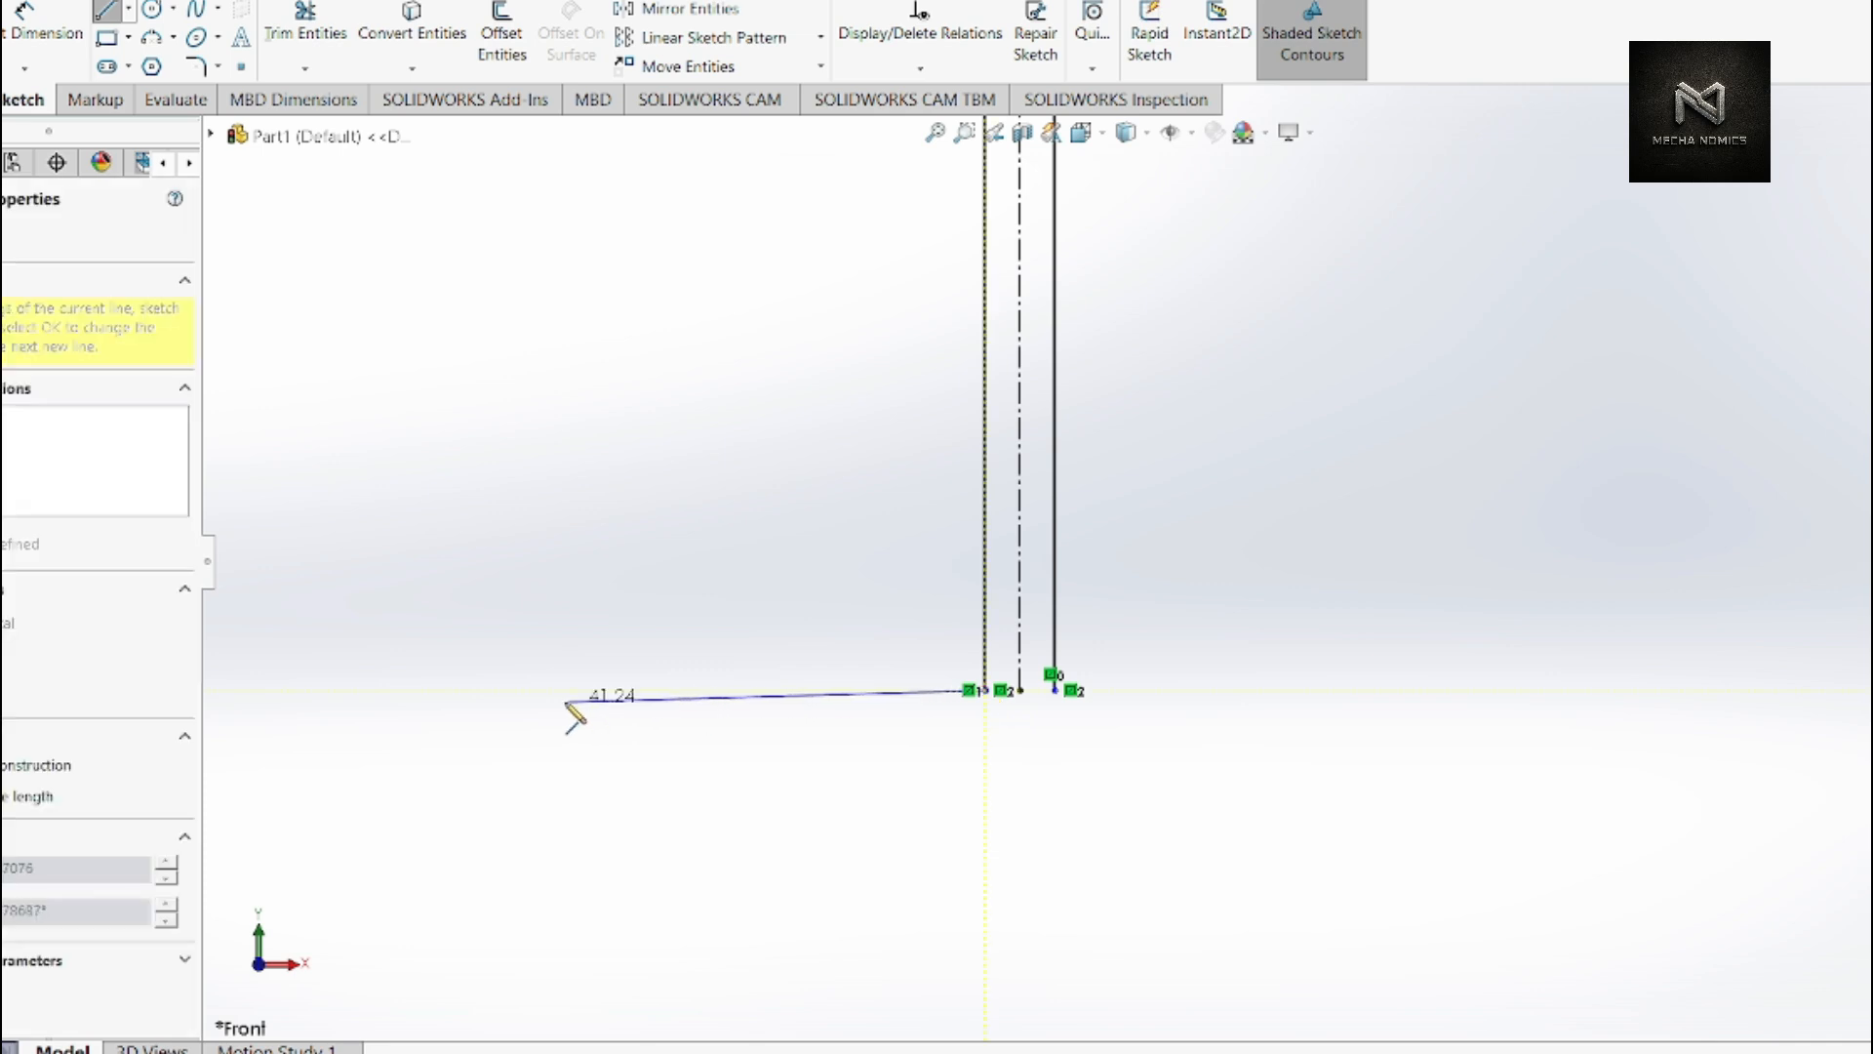
{"action": "left_click", "coordinate": [494, 691]}
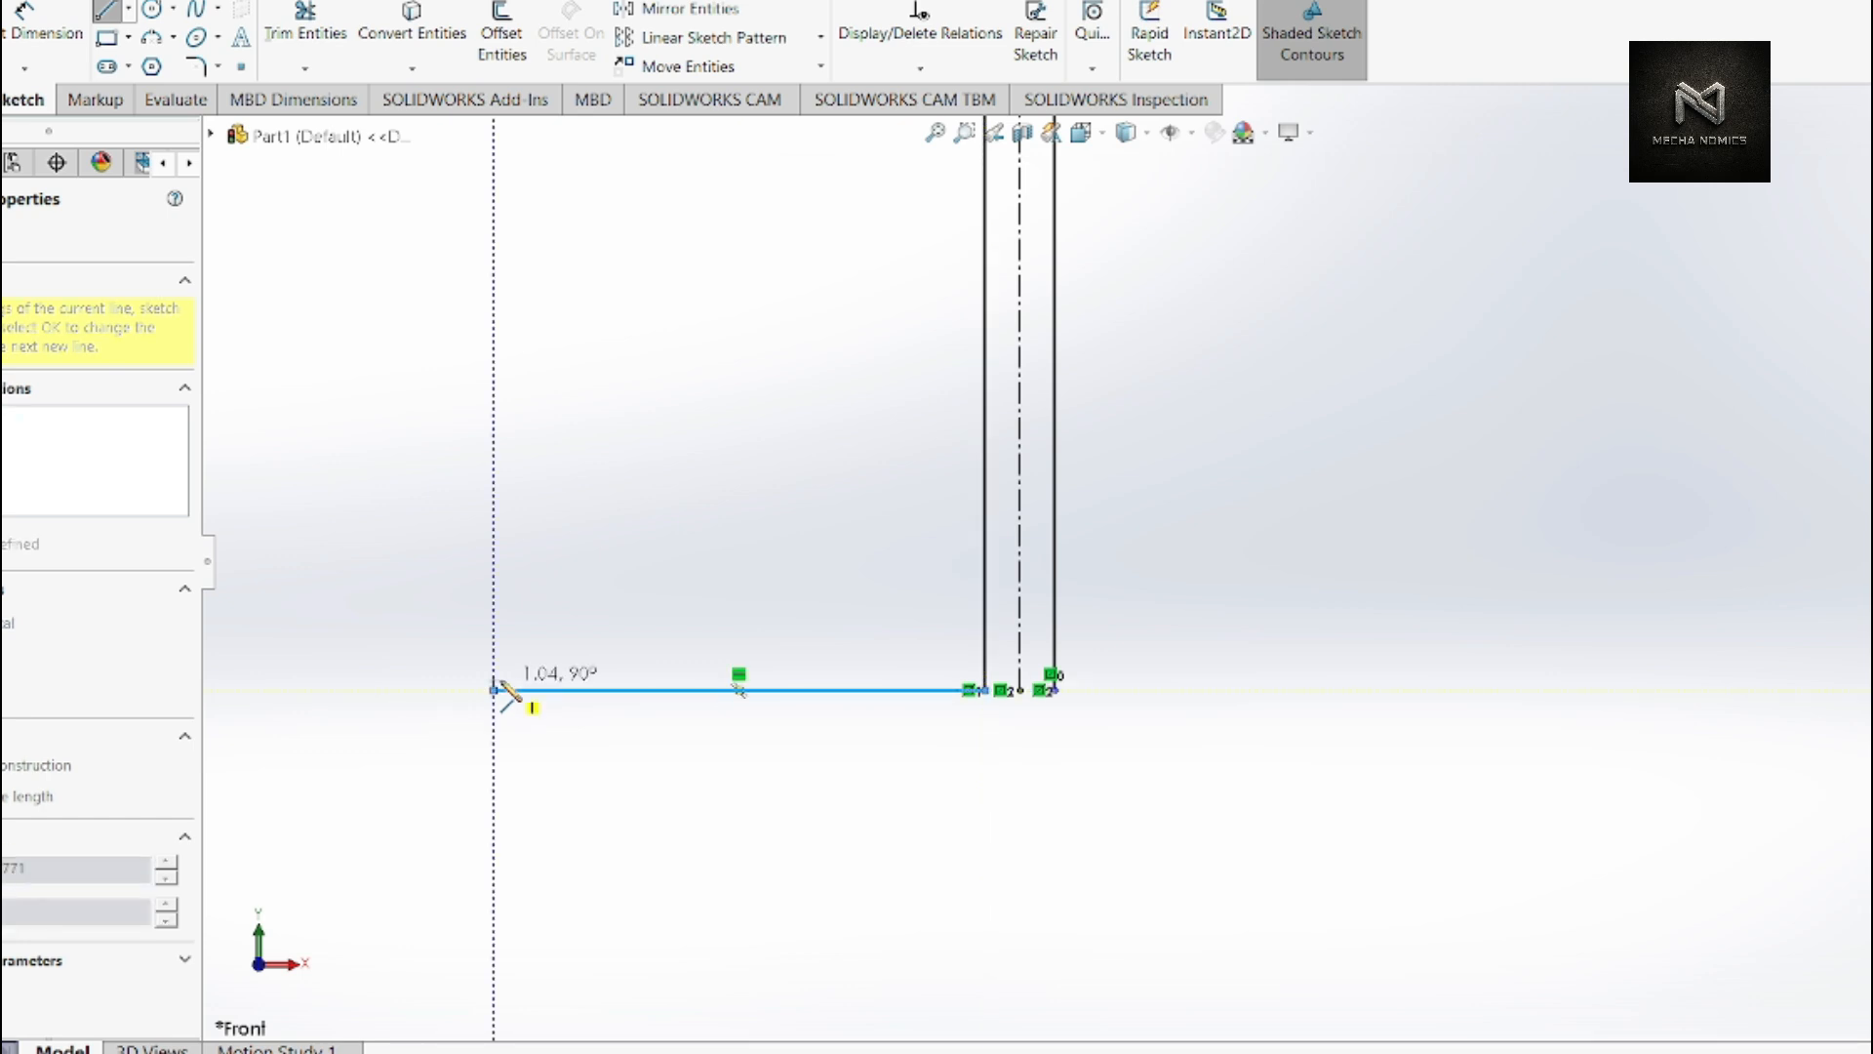
{"action": "key", "text": "Escape"}
- Dimension the flange line's outer end from the vertical centerline using the equation =125/2
{"action": "scroll", "coordinate": [1254, 680], "scroll_direction": "down", "scroll_amount": 2}
{"action": "scroll", "coordinate": [904, 603], "scroll_direction": "up", "scroll_amount": 2}
{"action": "scroll", "coordinate": [899, 601], "scroll_direction": "down", "scroll_amount": 3}
{"action": "scroll", "coordinate": [902, 603], "scroll_direction": "up", "scroll_amount": 2}
{"action": "scroll", "coordinate": [741, 449], "scroll_direction": "down", "scroll_amount": 2}
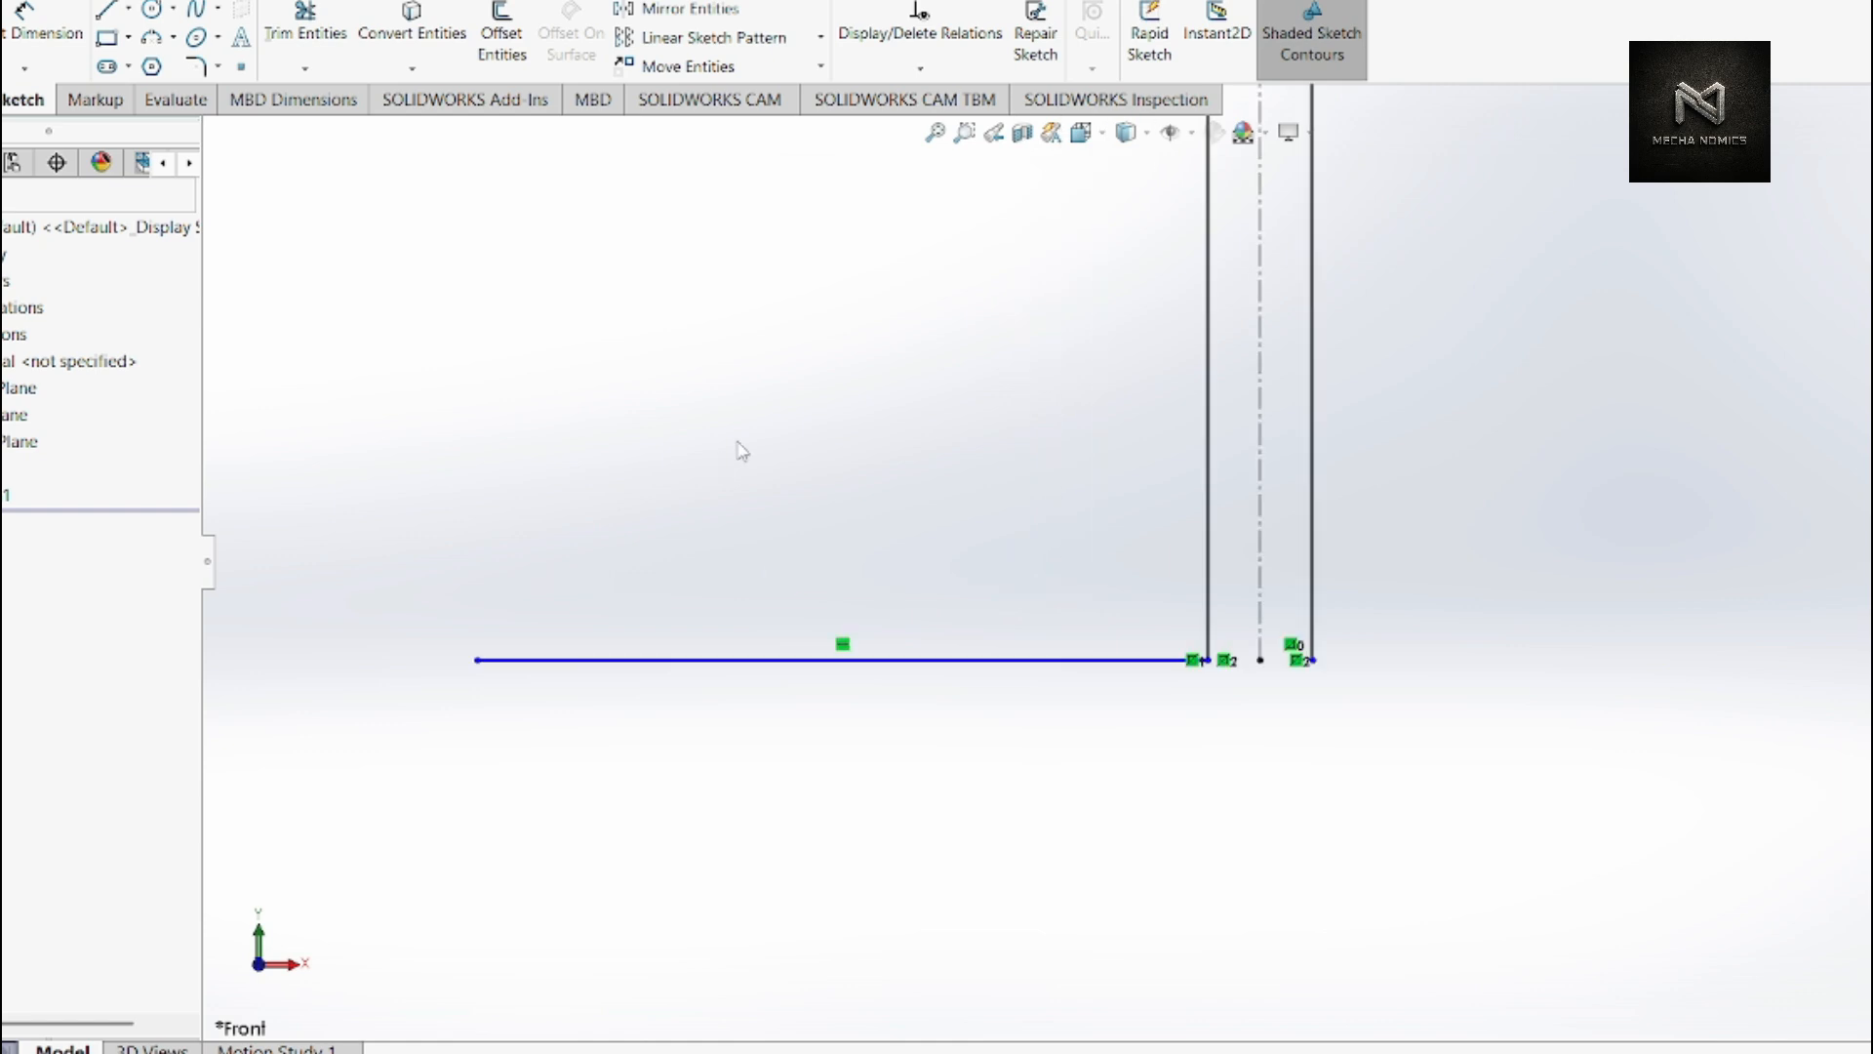
{"action": "left_click", "coordinate": [44, 29]}
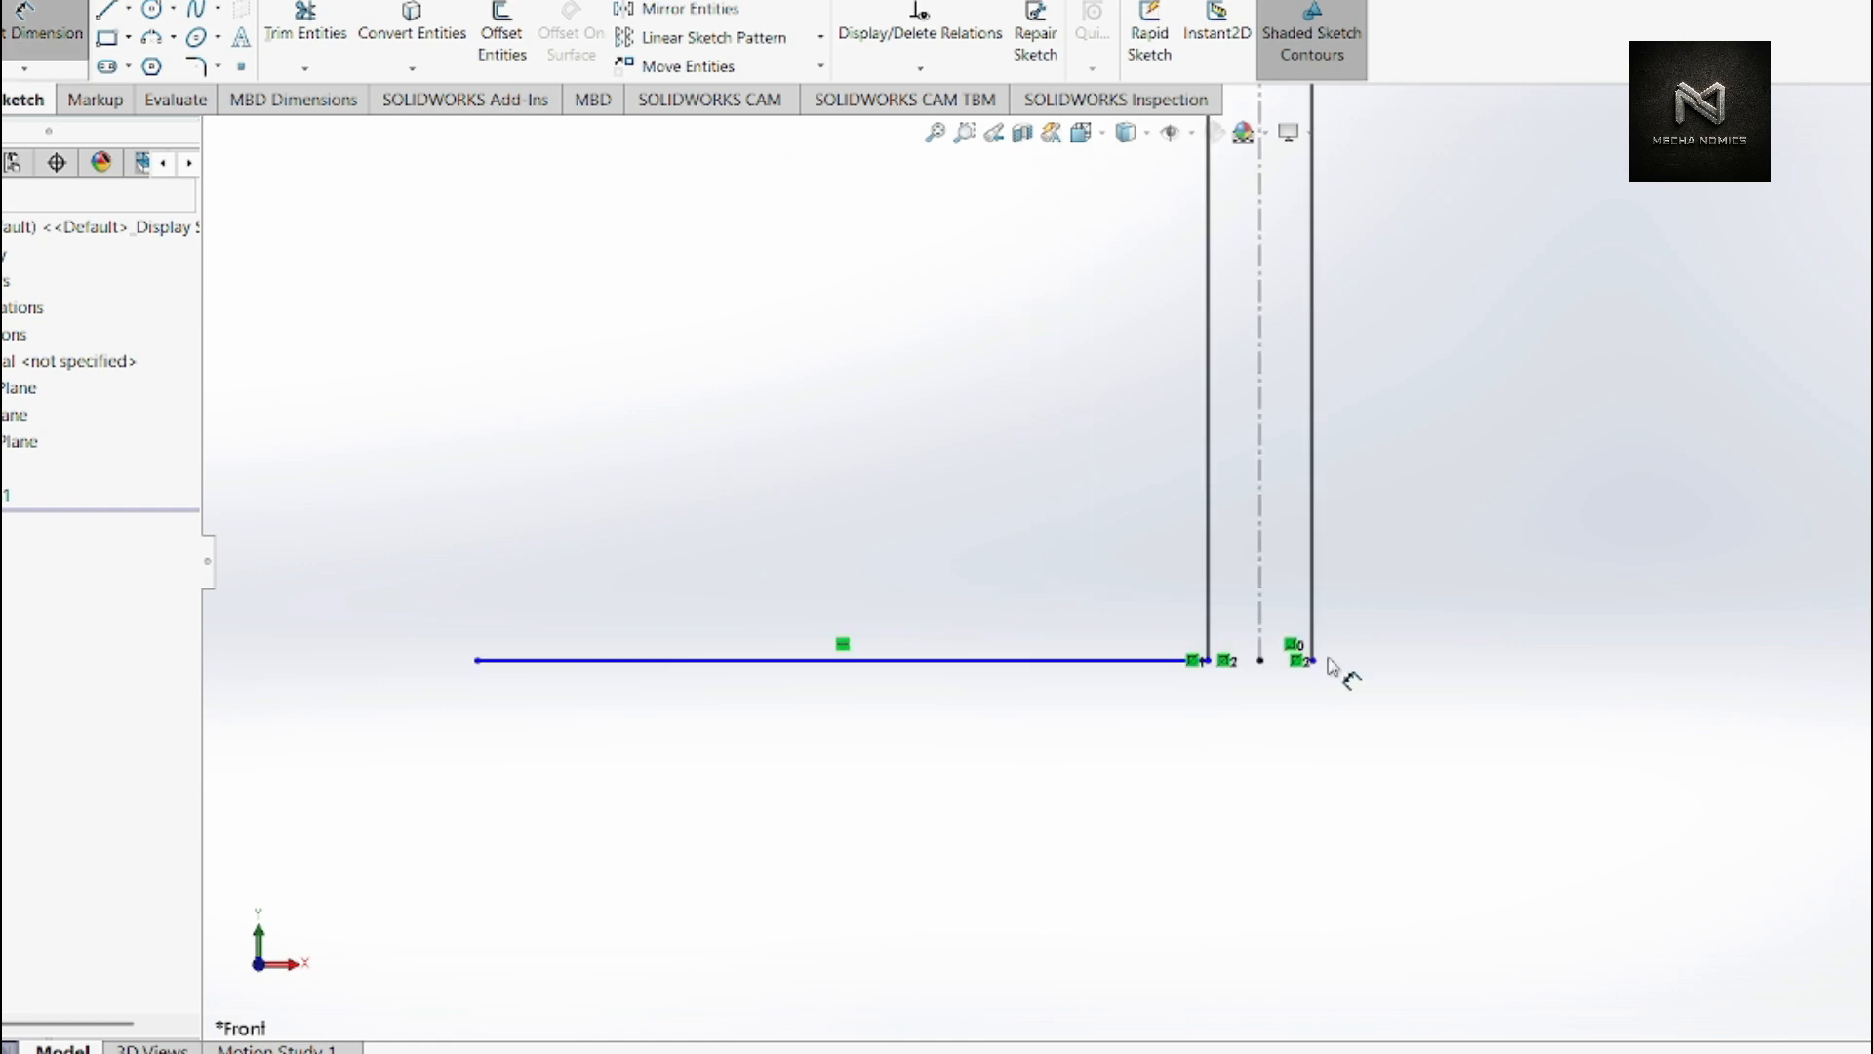
{"action": "left_click", "coordinate": [1269, 585]}
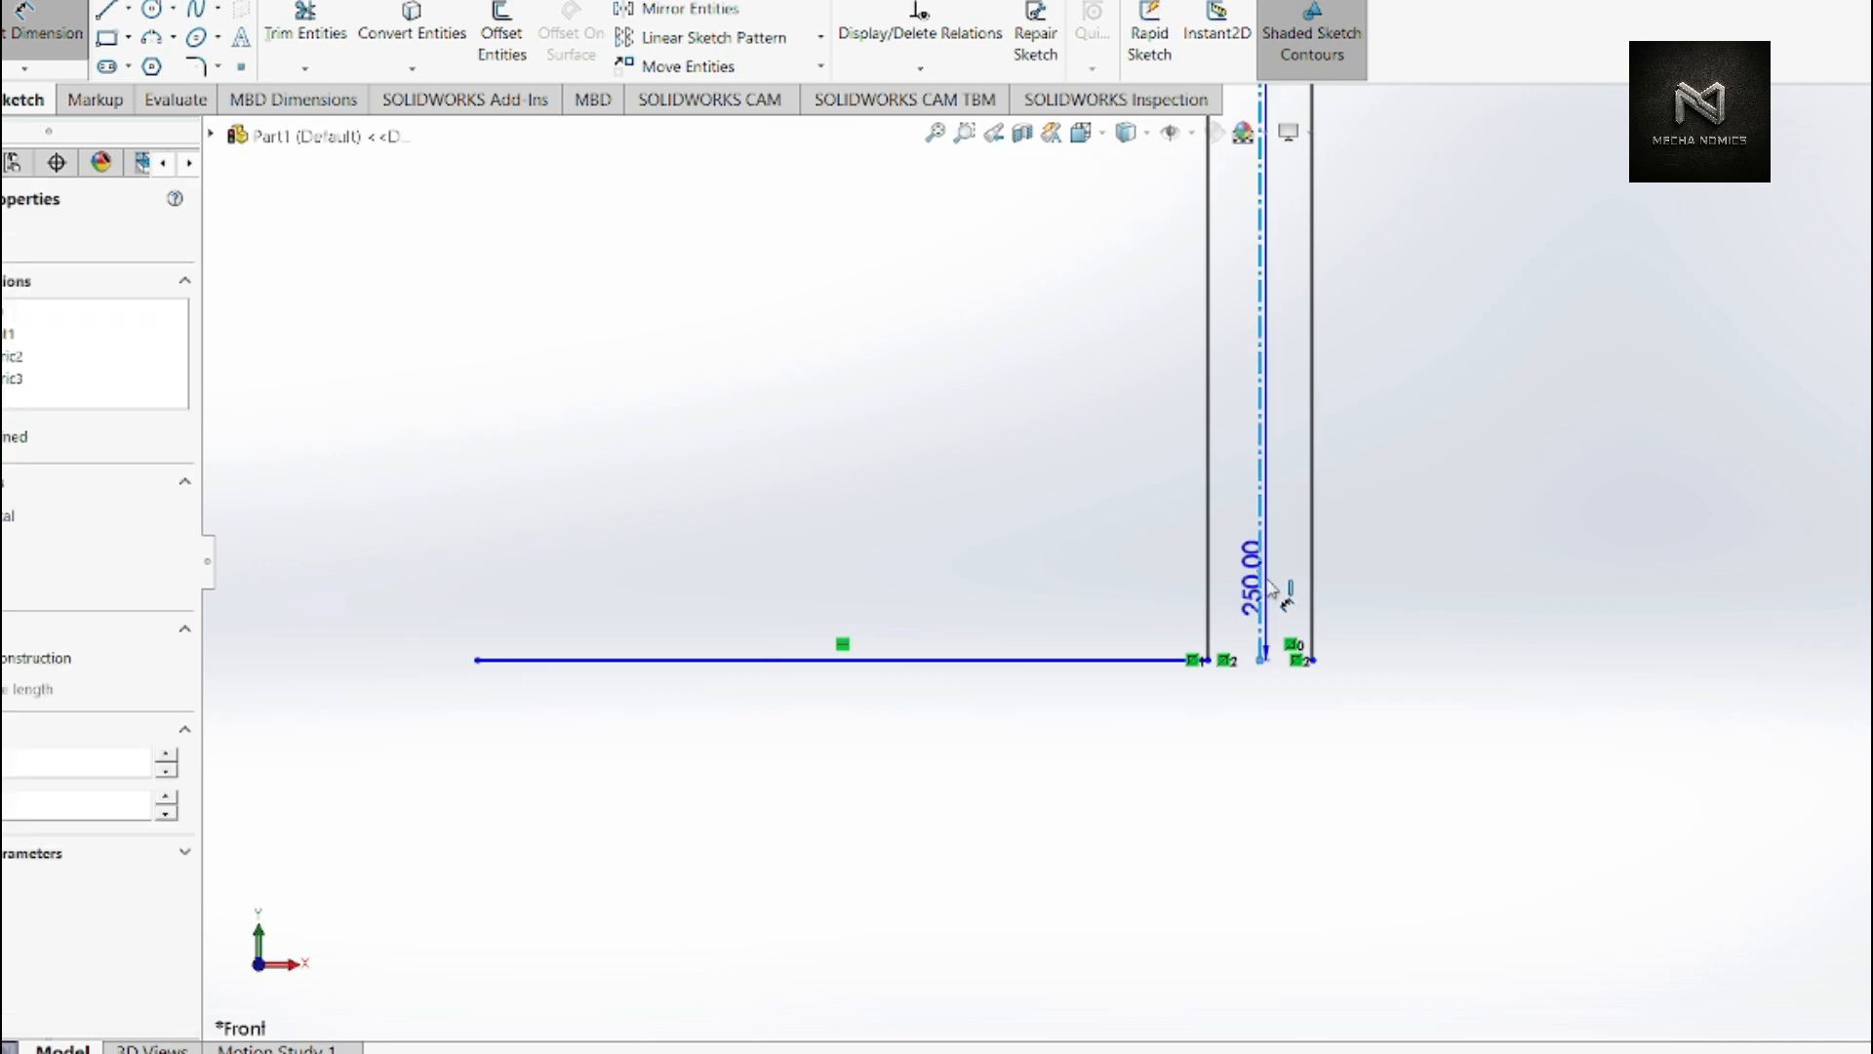
{"action": "key", "text": "Escape"}
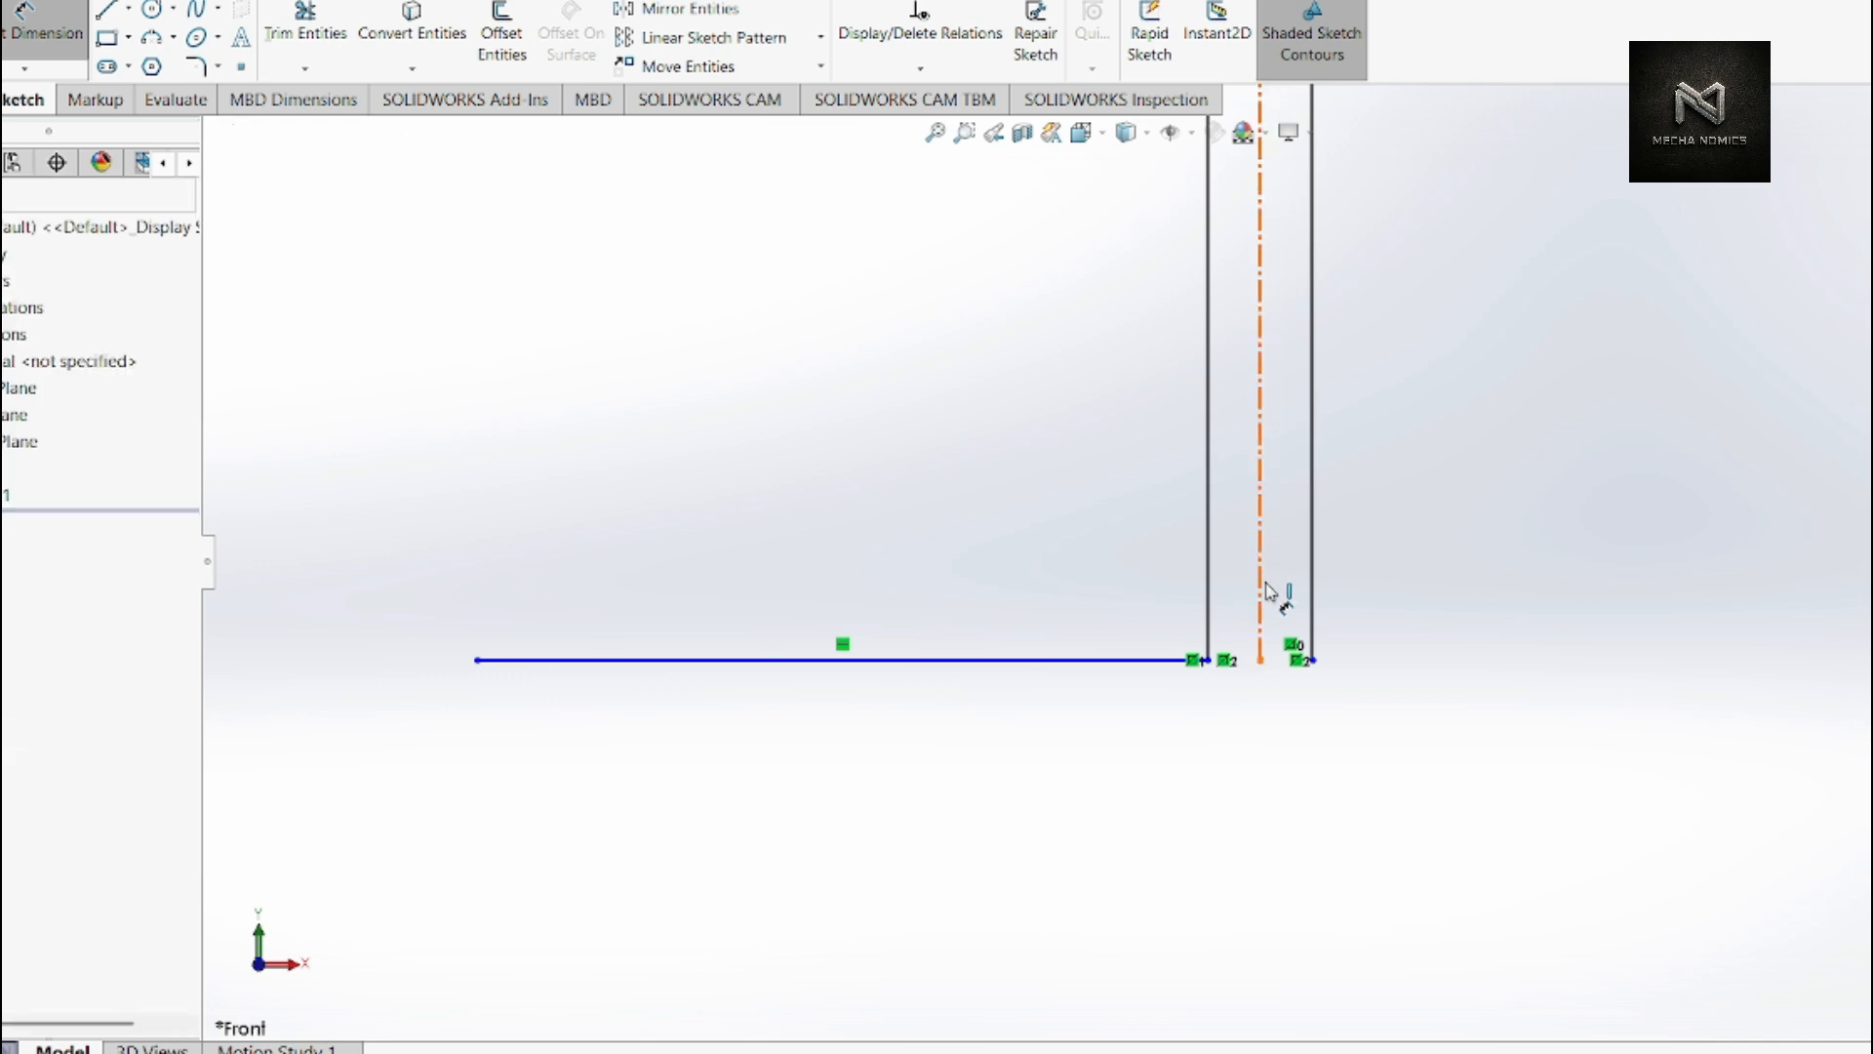
{"action": "left_click", "coordinate": [1268, 587]}
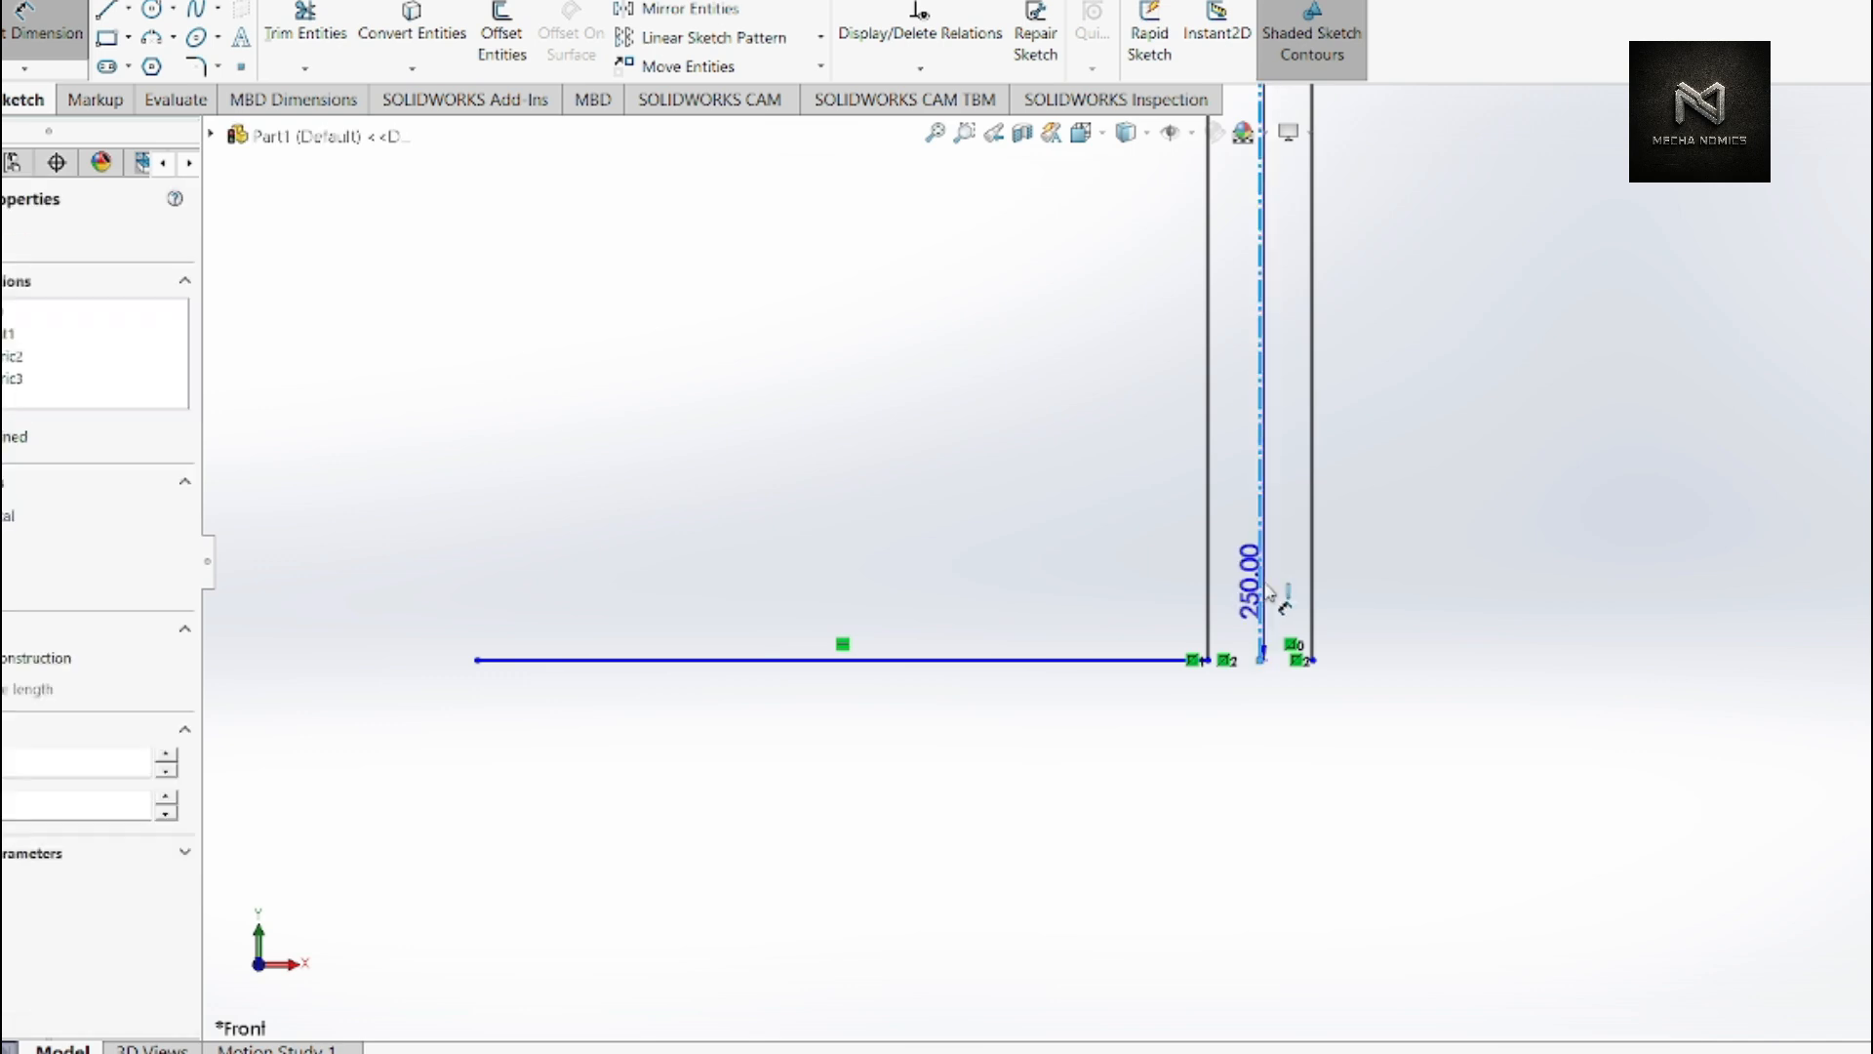
{"action": "left_click", "coordinate": [479, 662]}
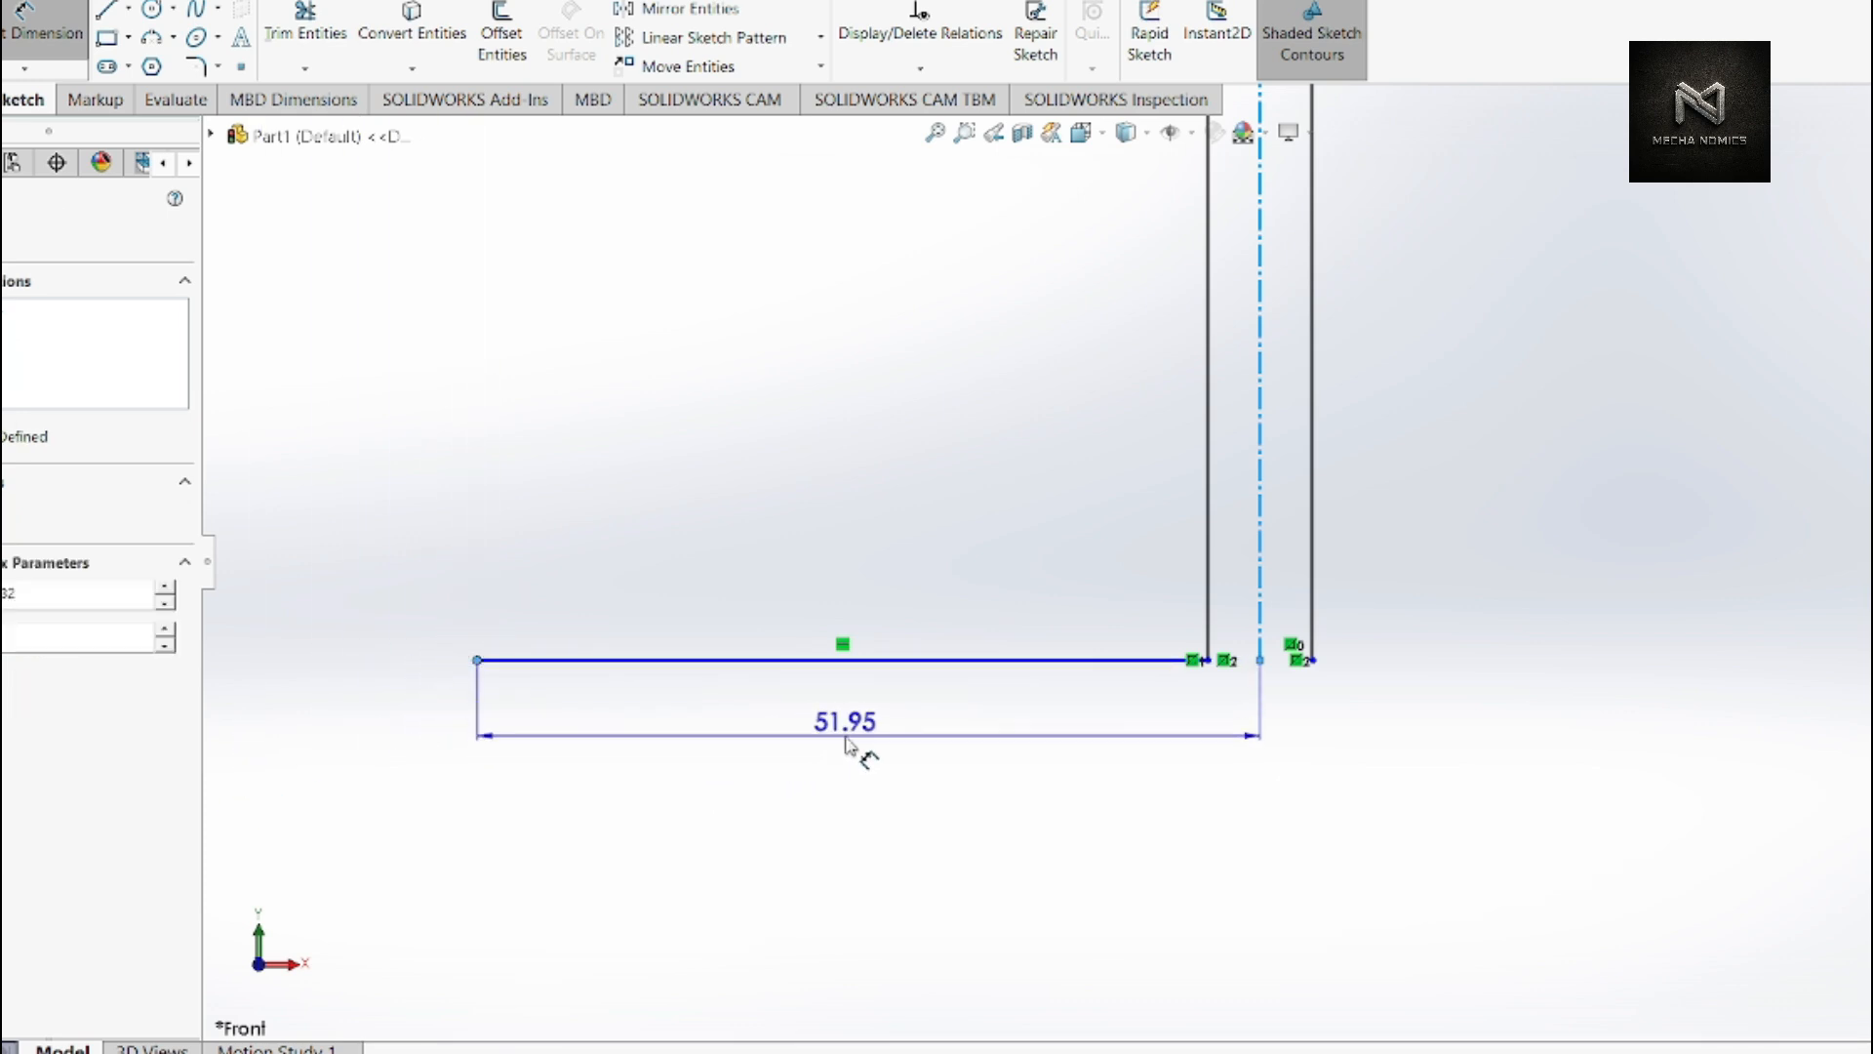
{"action": "left_click", "coordinate": [847, 744]}
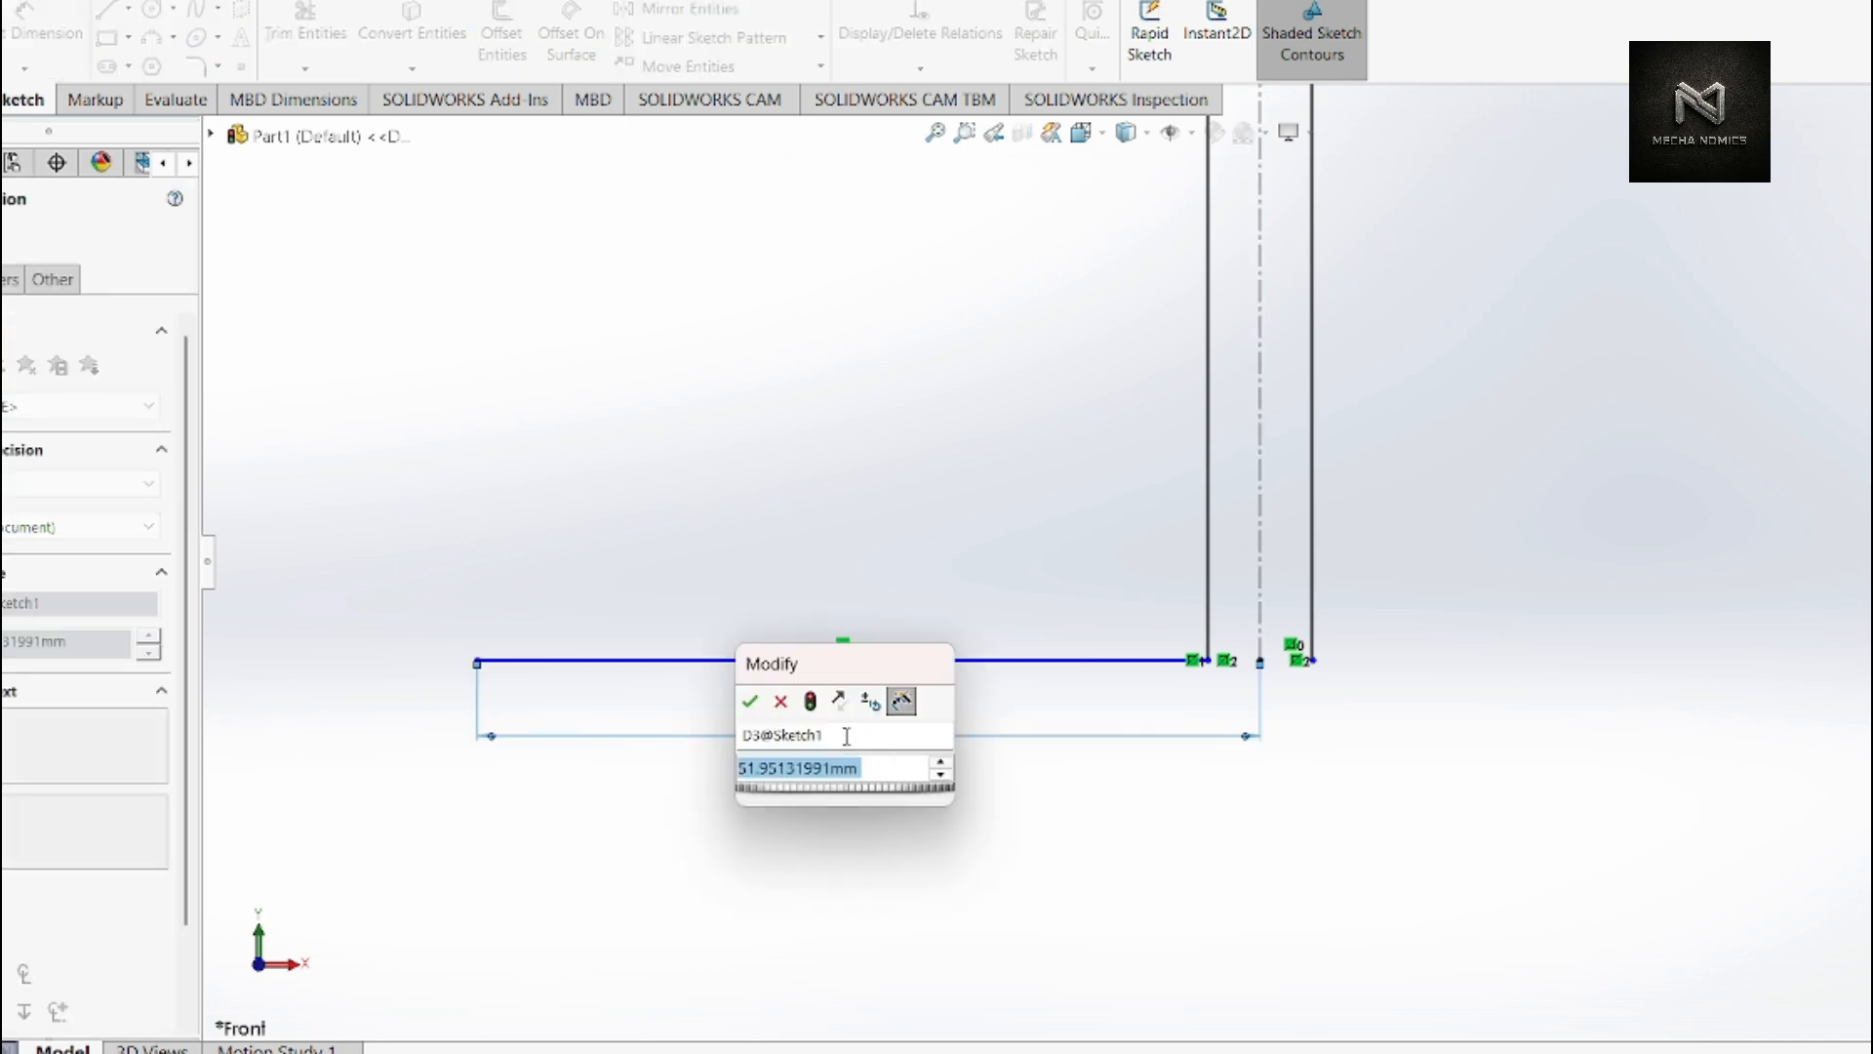
{"action": "type", "text": "="}
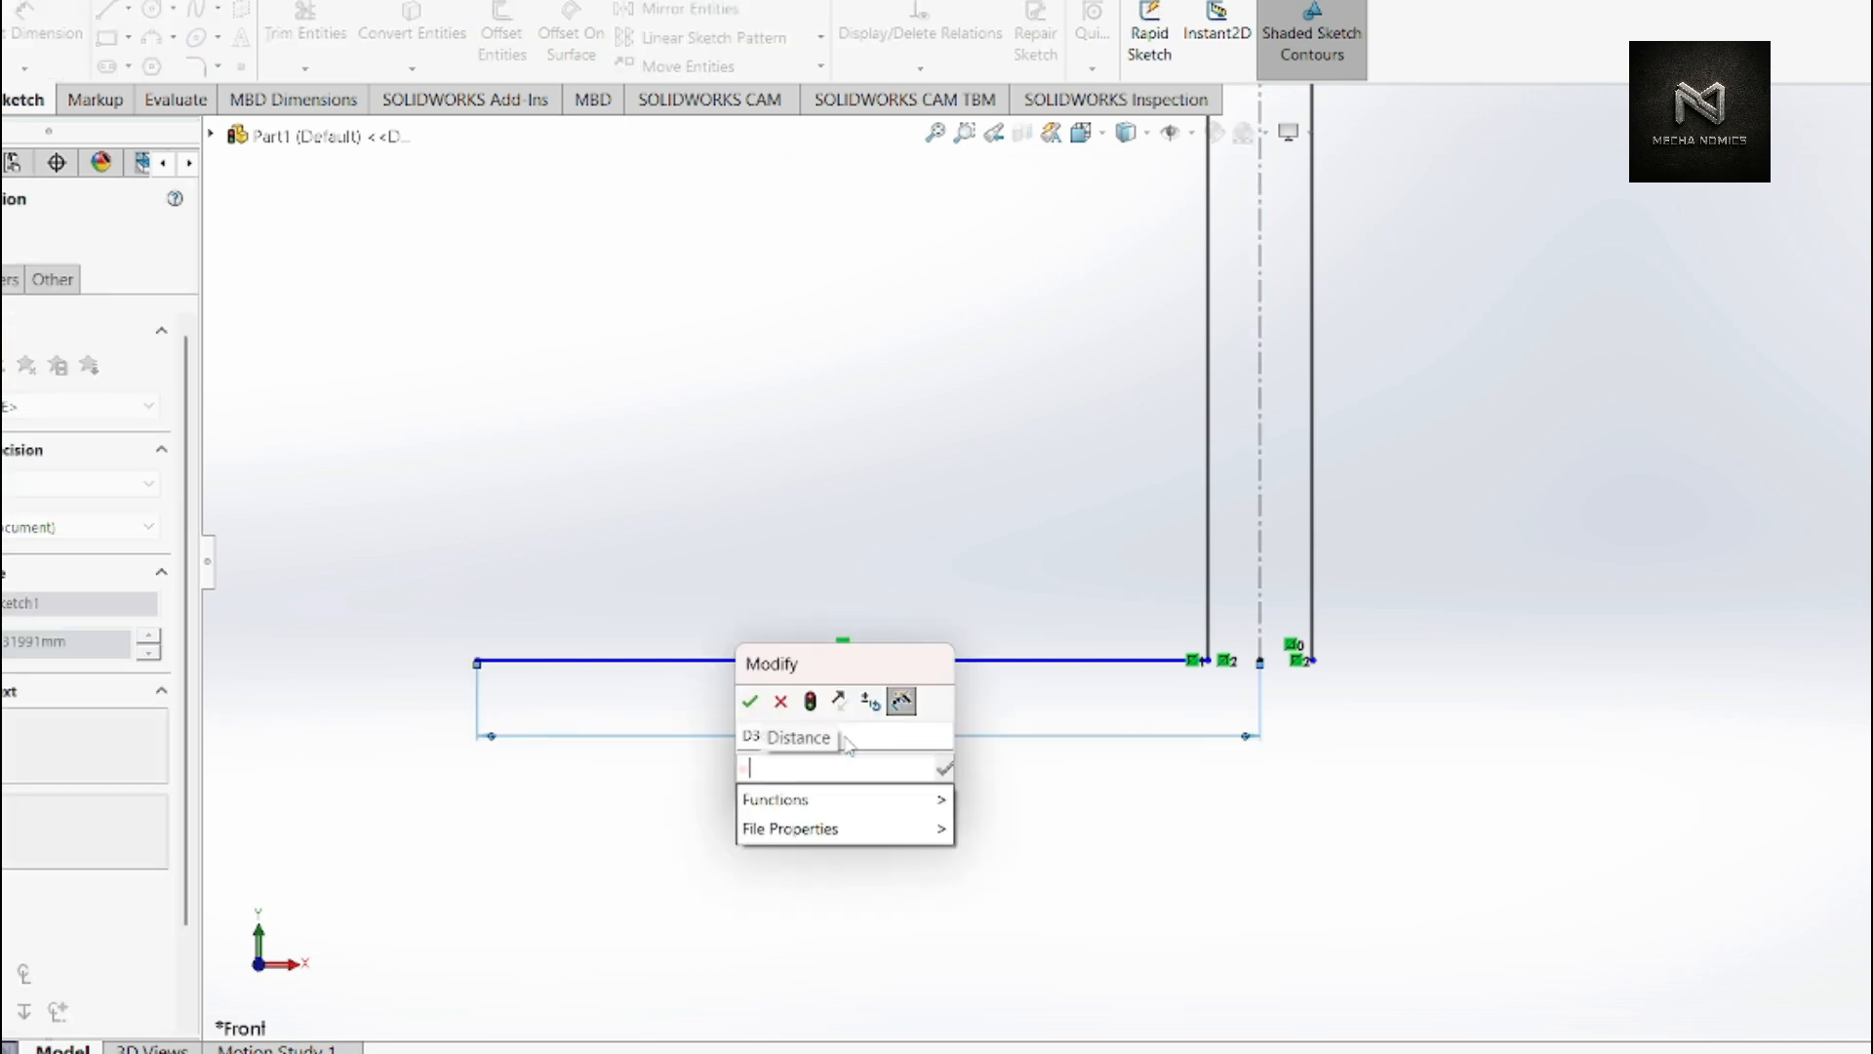
{"action": "type", "text": "125/"}
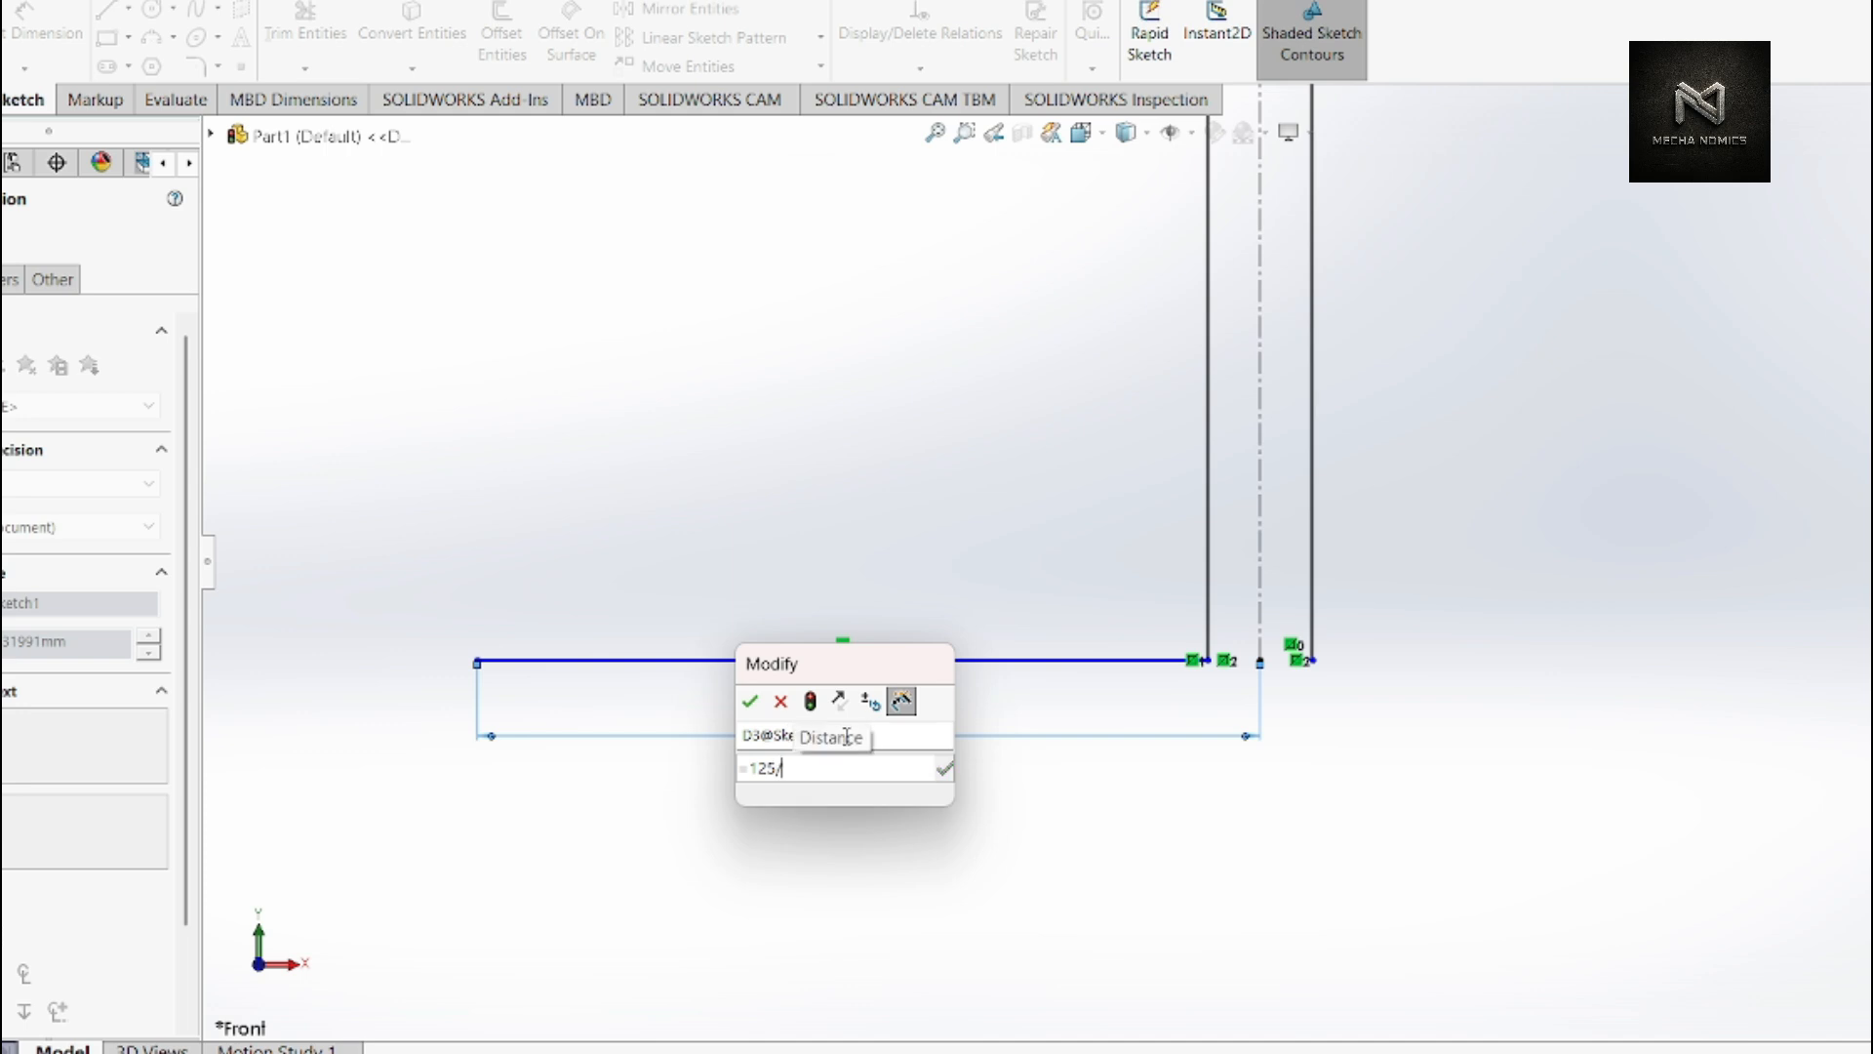
{"action": "type", "text": "2"}
{"action": "key", "text": "Return"}
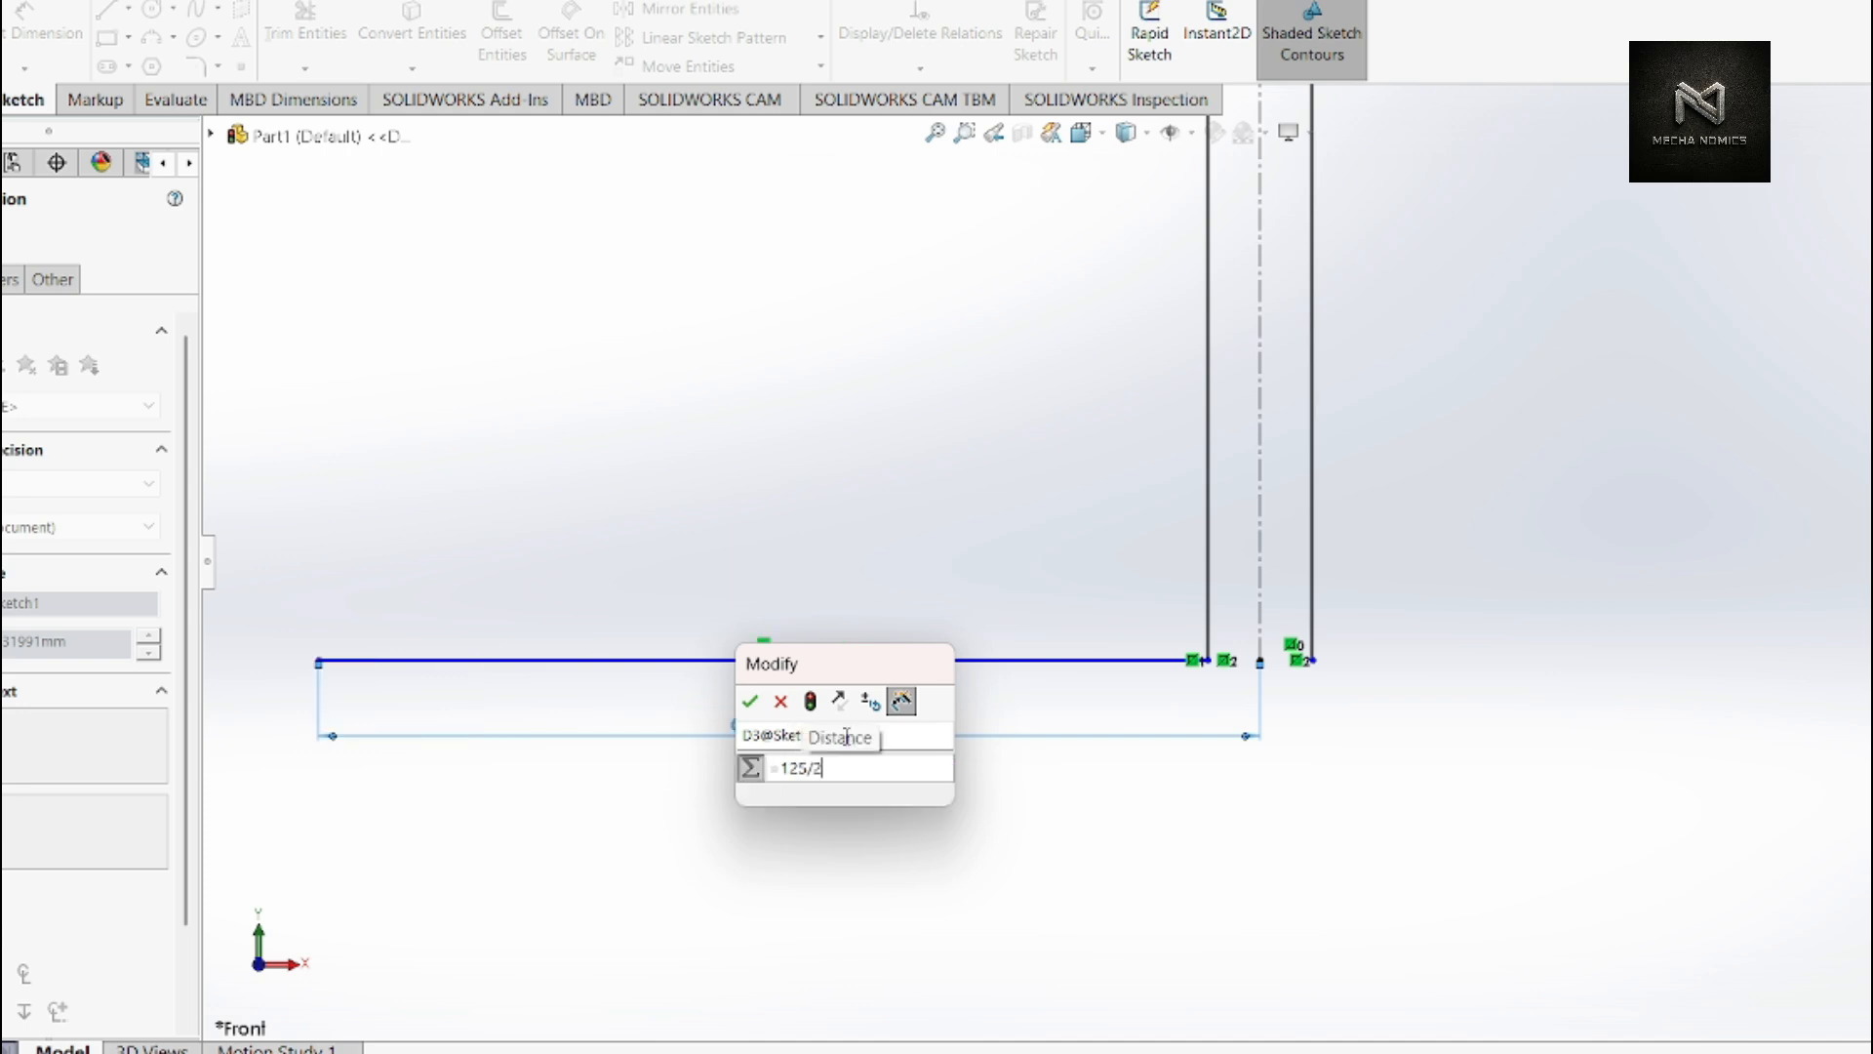
{"action": "left_click", "coordinate": [750, 701]}
- Mirror the lower-left flange line about the vertical centerline
{"action": "scroll", "coordinate": [762, 704], "scroll_direction": "up", "scroll_amount": 6}
{"action": "scroll", "coordinate": [1210, 549], "scroll_direction": "down", "scroll_amount": 3}
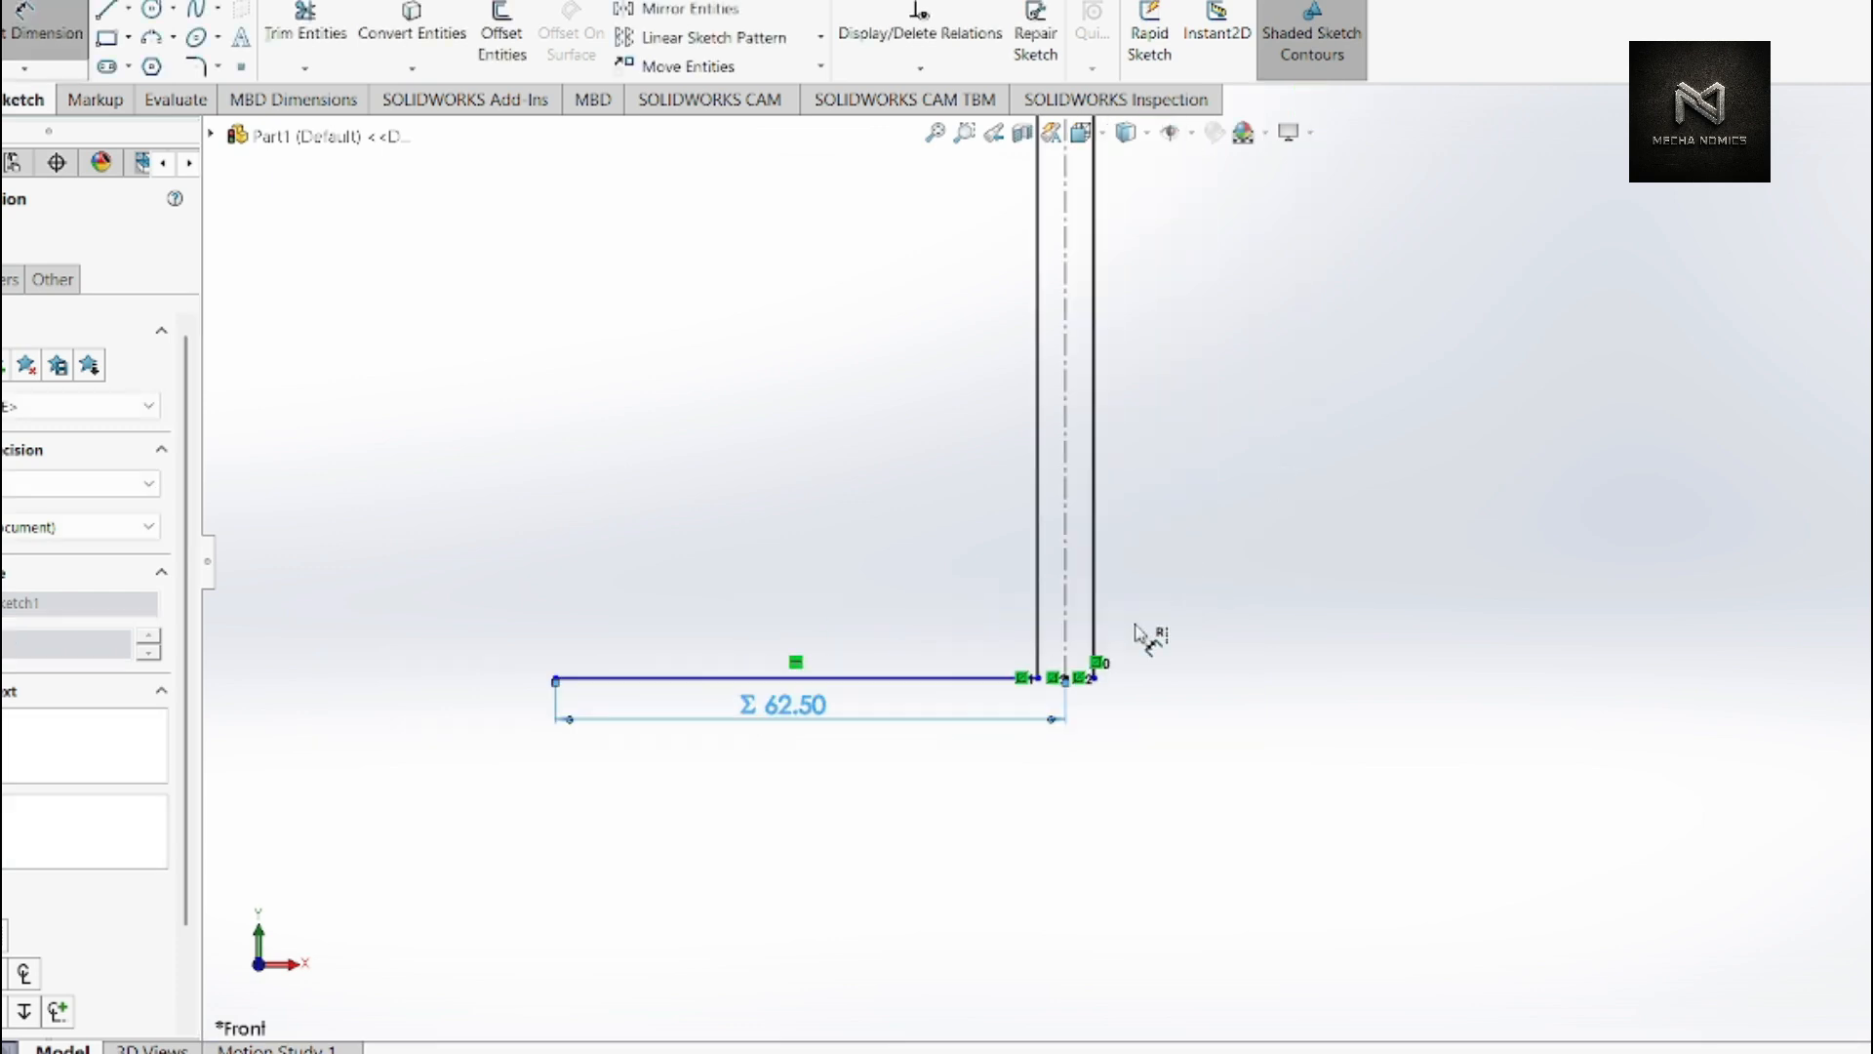
{"action": "left_click", "coordinate": [105, 12]}
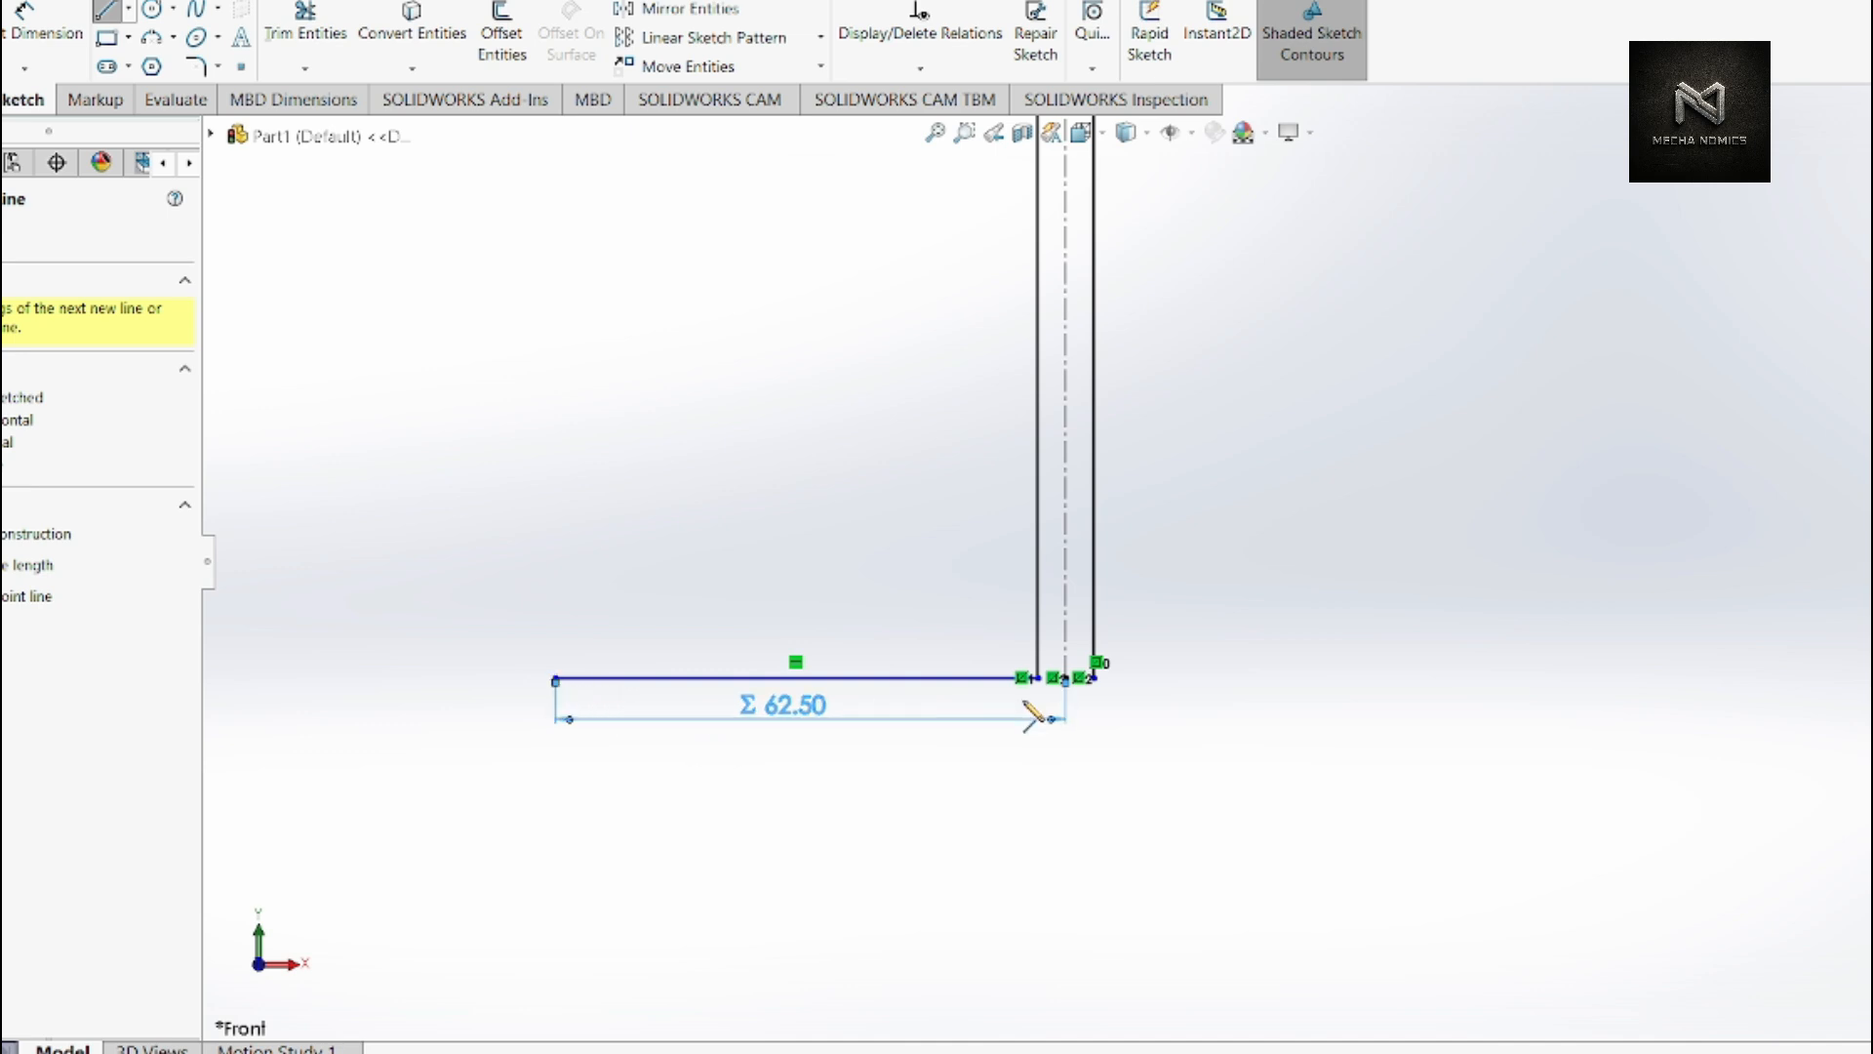
{"action": "scroll", "coordinate": [1017, 712], "scroll_direction": "down", "scroll_amount": 2}
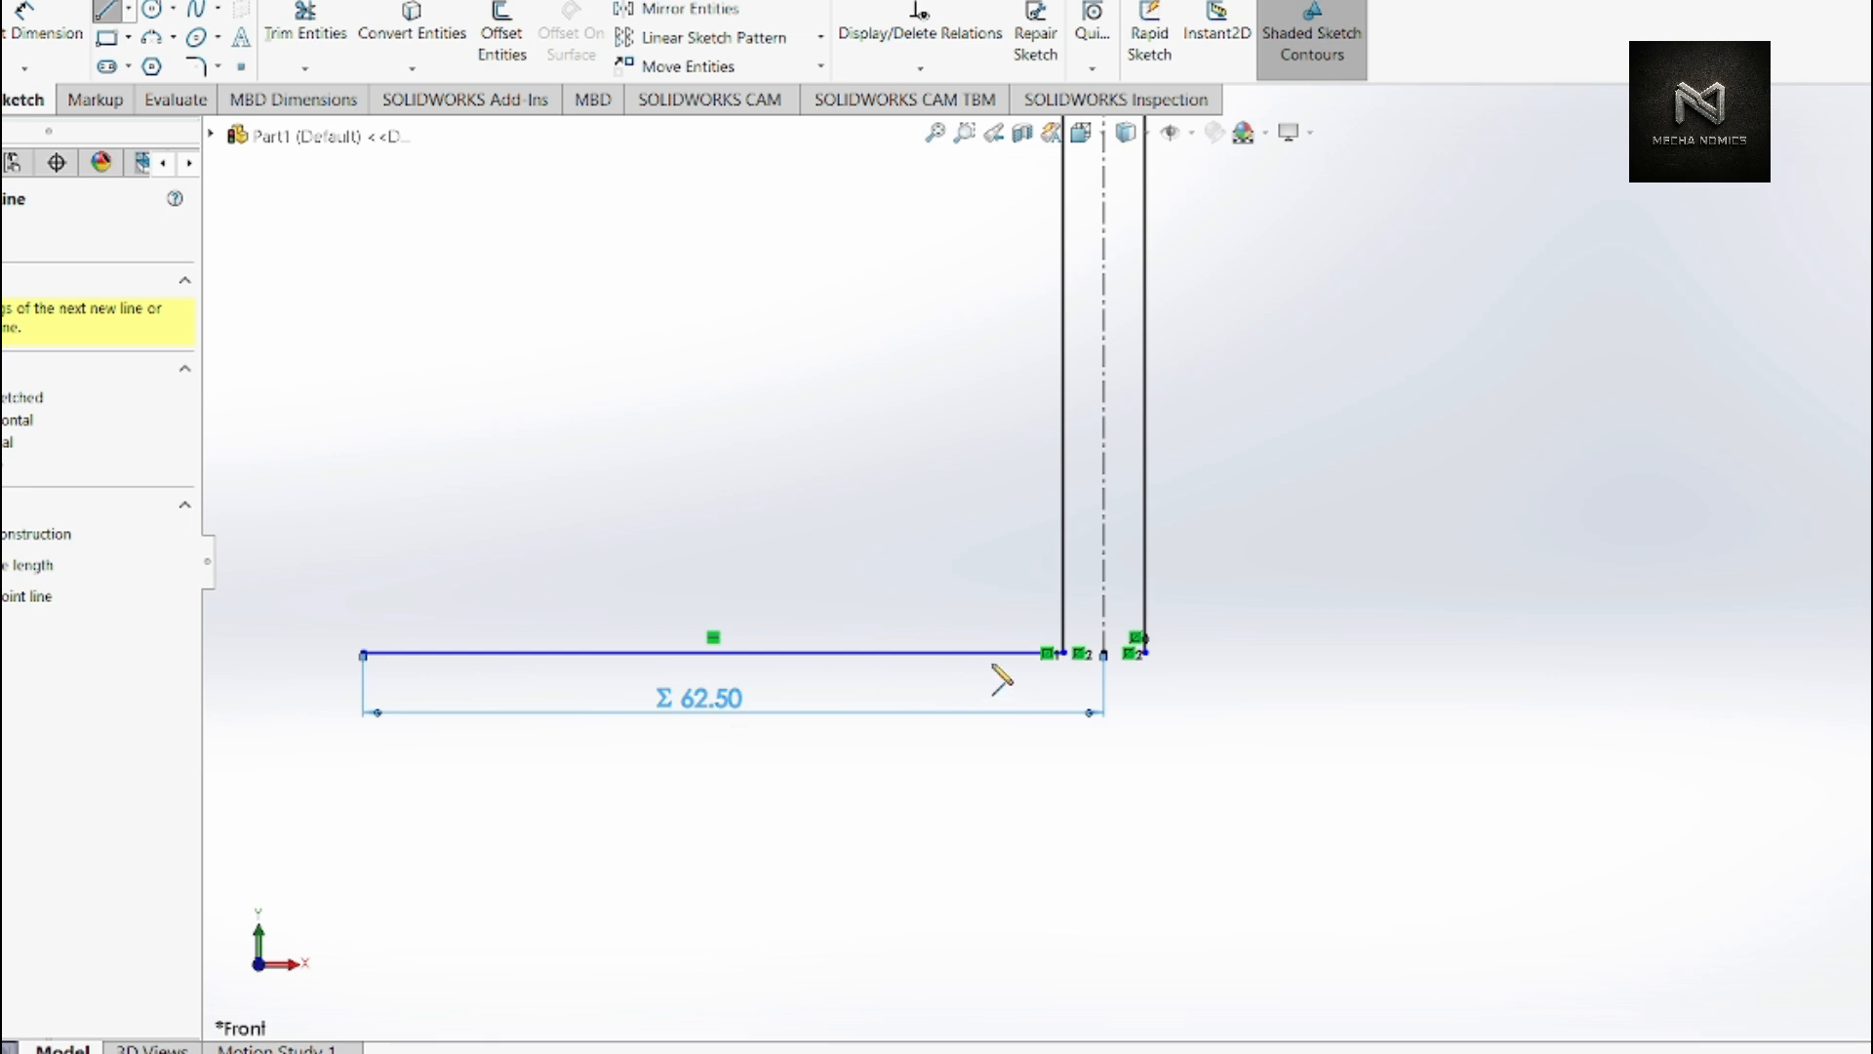
{"action": "scroll", "coordinate": [1120, 563], "scroll_direction": "up", "scroll_amount": 3}
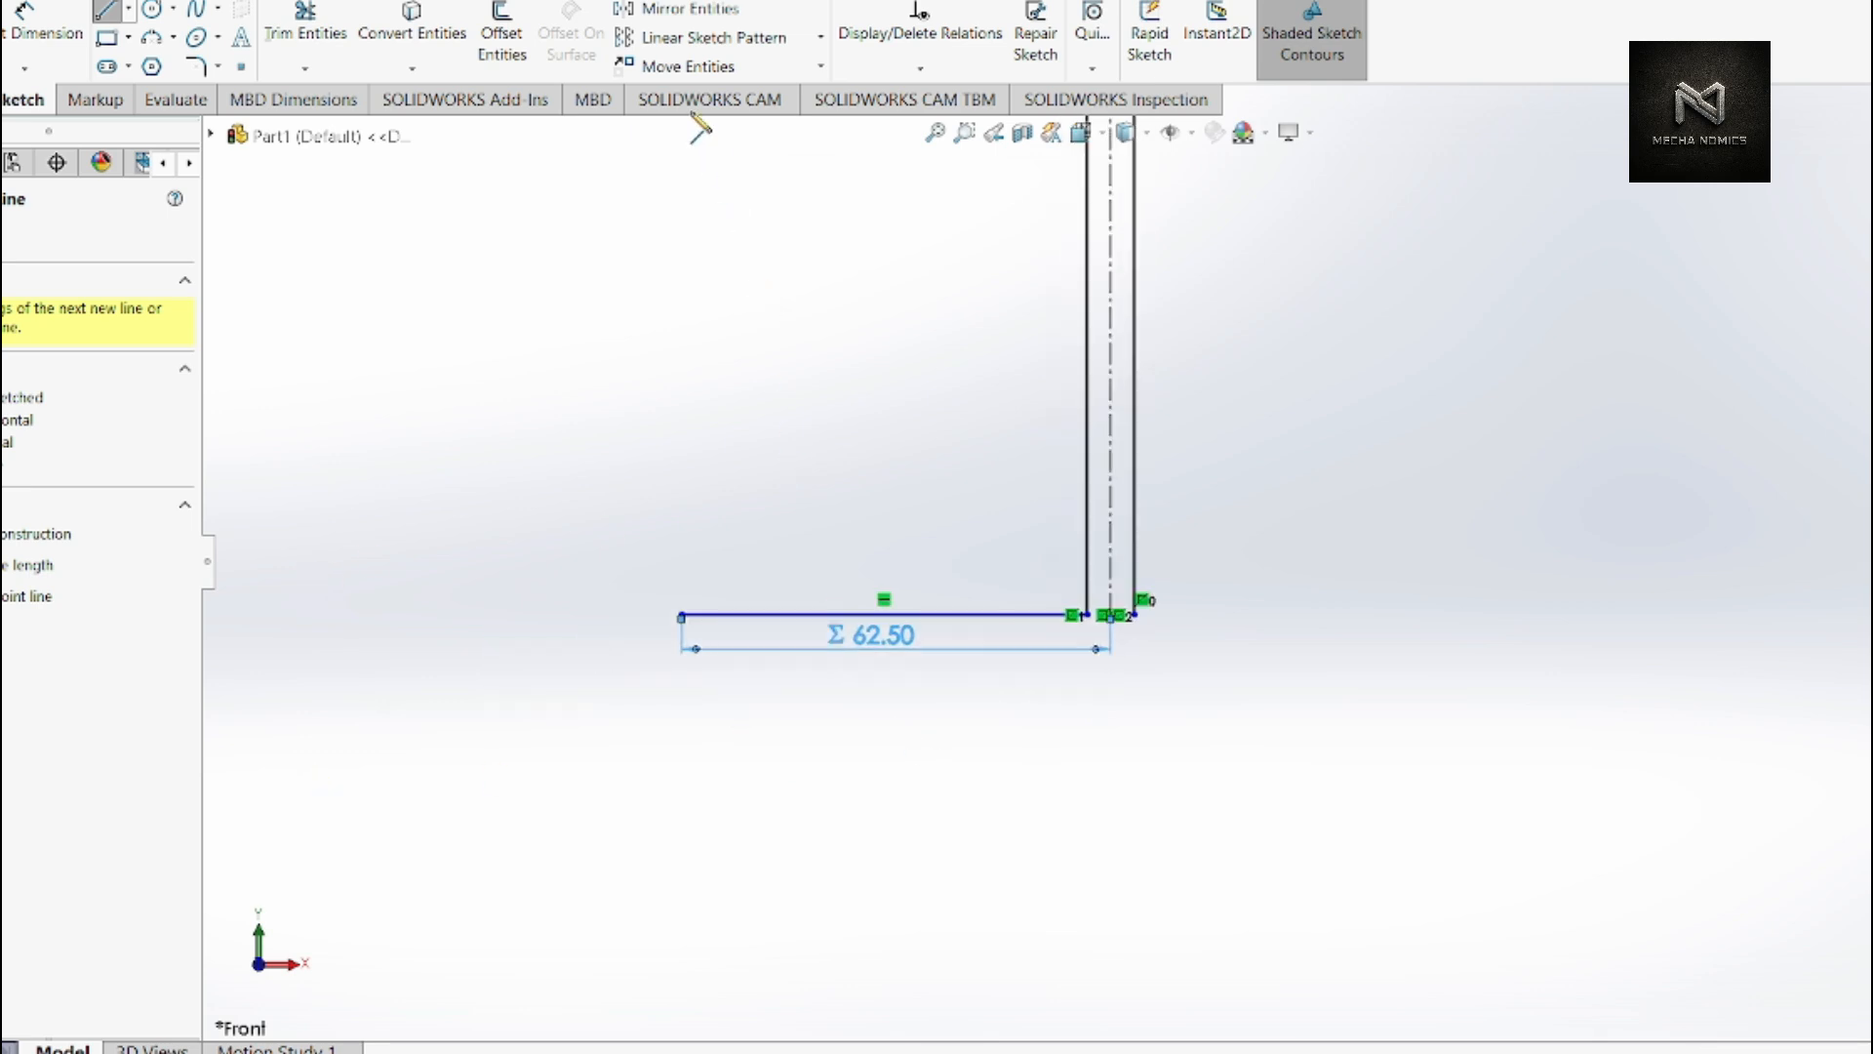
{"action": "left_click", "coordinate": [669, 11]}
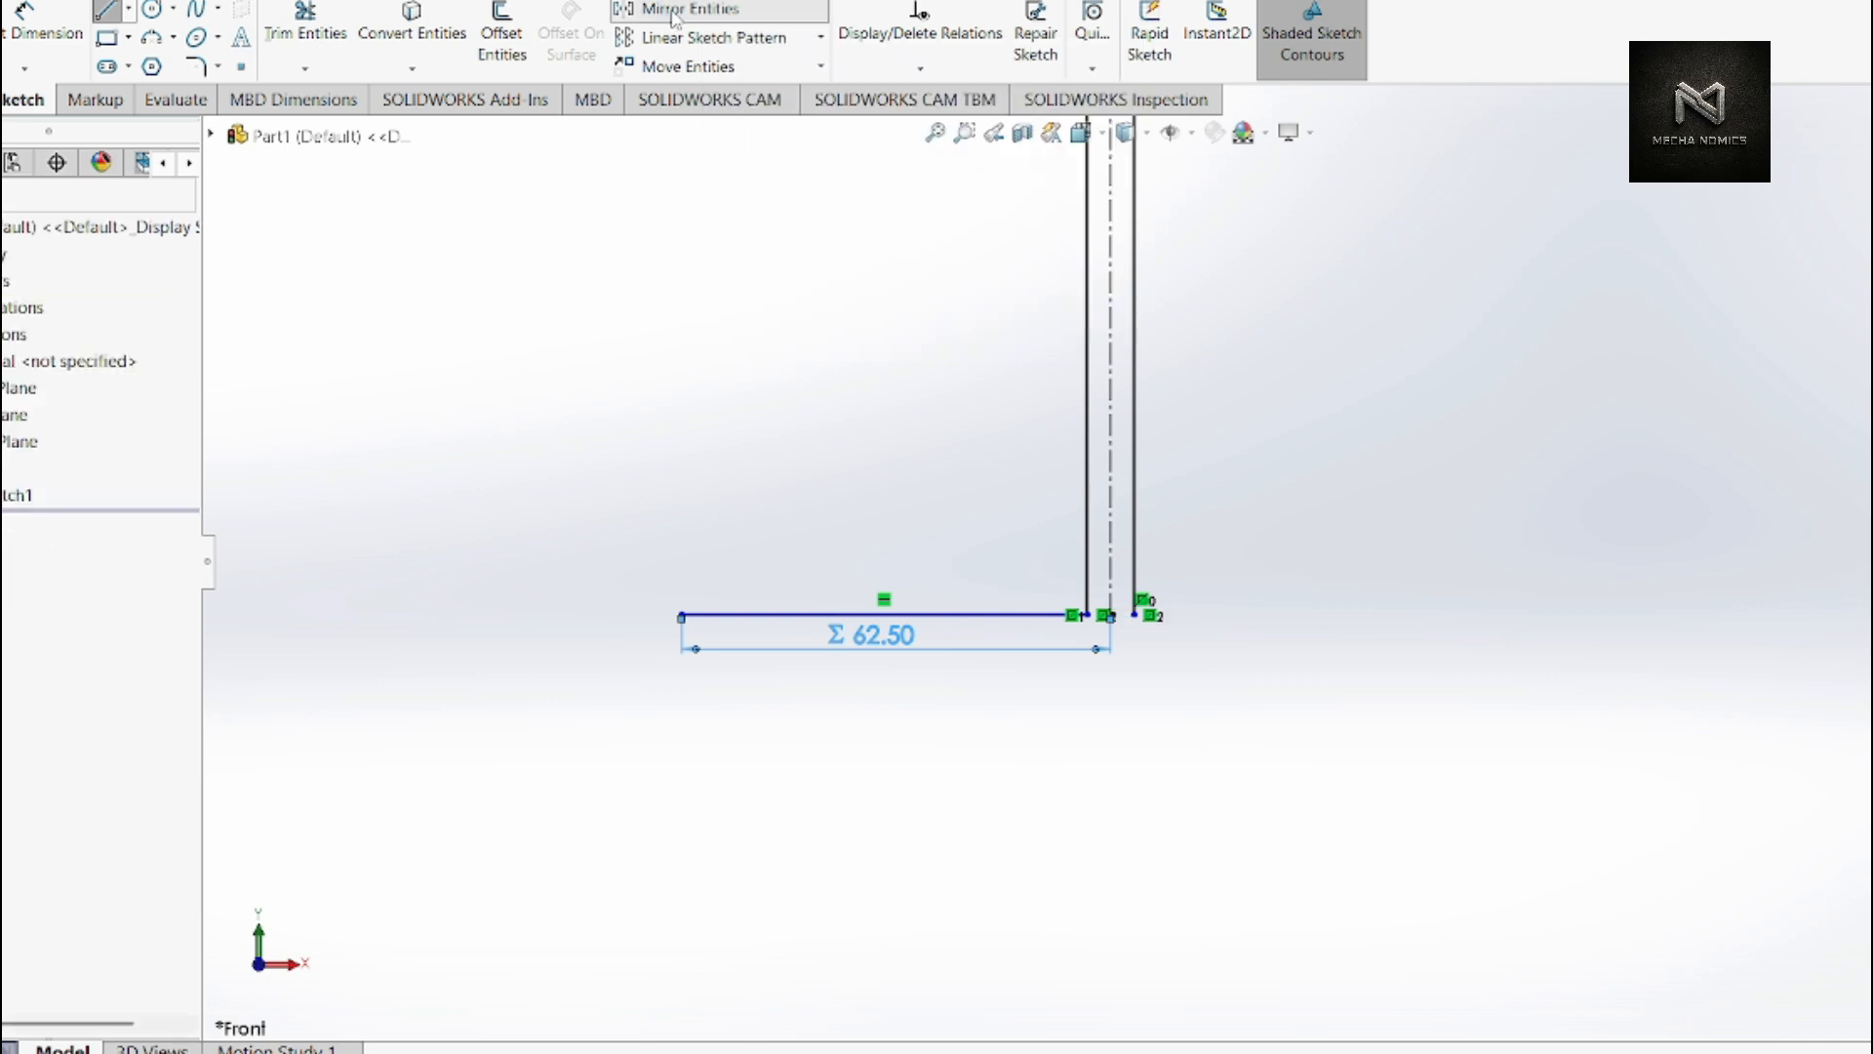
{"action": "left_click", "coordinate": [779, 615]}
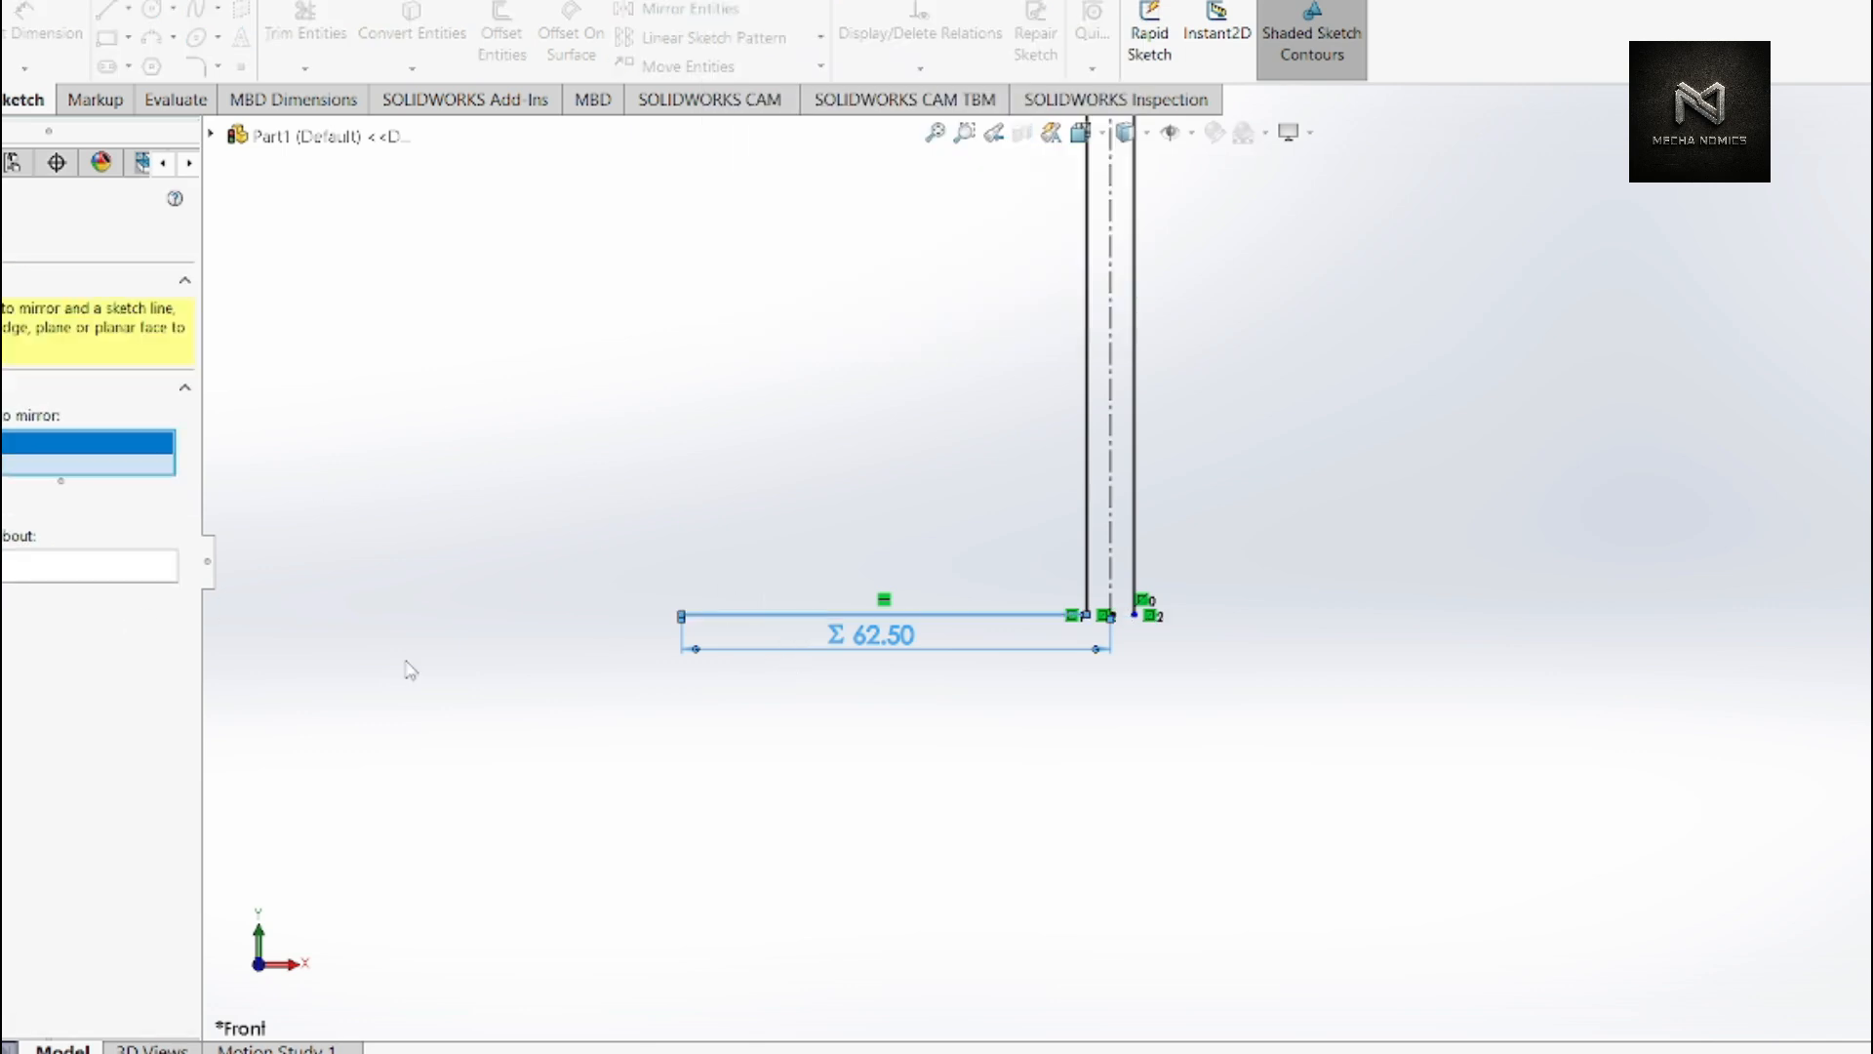
{"action": "left_click", "coordinate": [135, 580]}
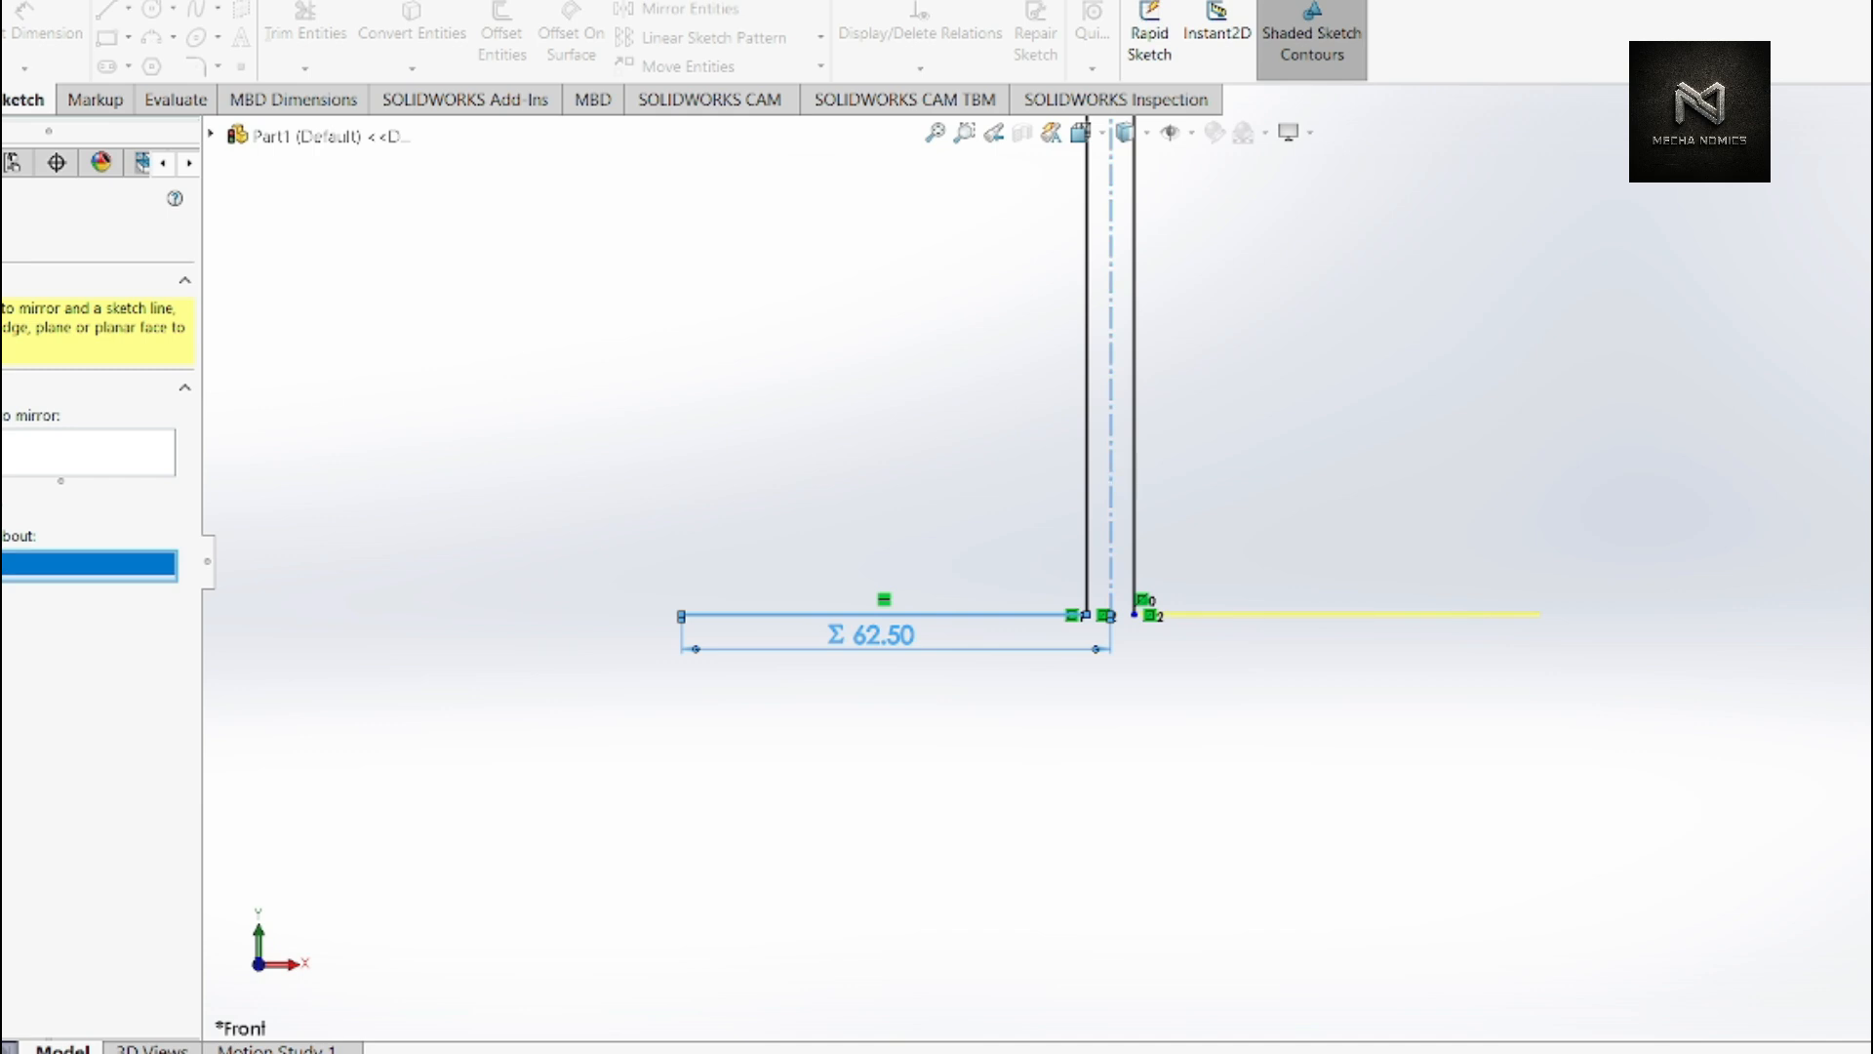
{"action": "key", "text": "Return"}
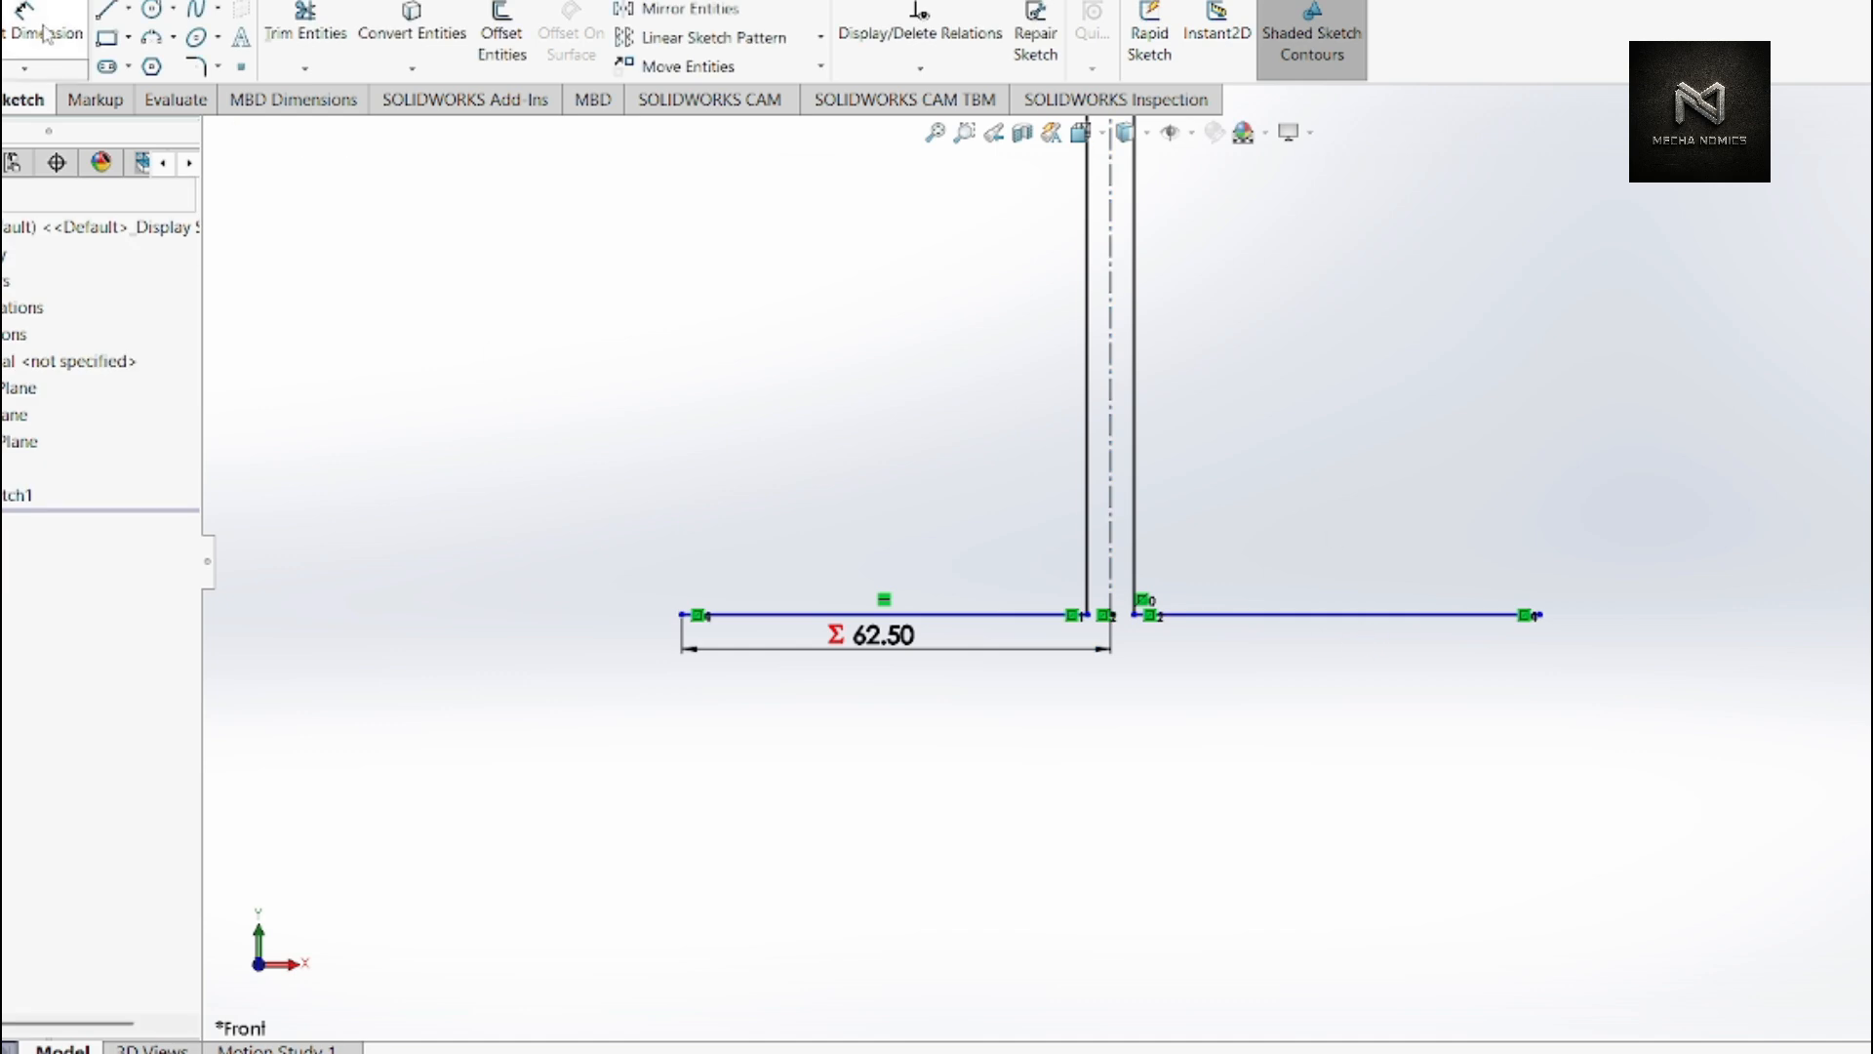
- Sketch a short vertical line downward from the outer end of the lower-left flange line
{"action": "left_click", "coordinate": [107, 9]}
{"action": "scroll", "coordinate": [727, 625], "scroll_direction": "down", "scroll_amount": 3}
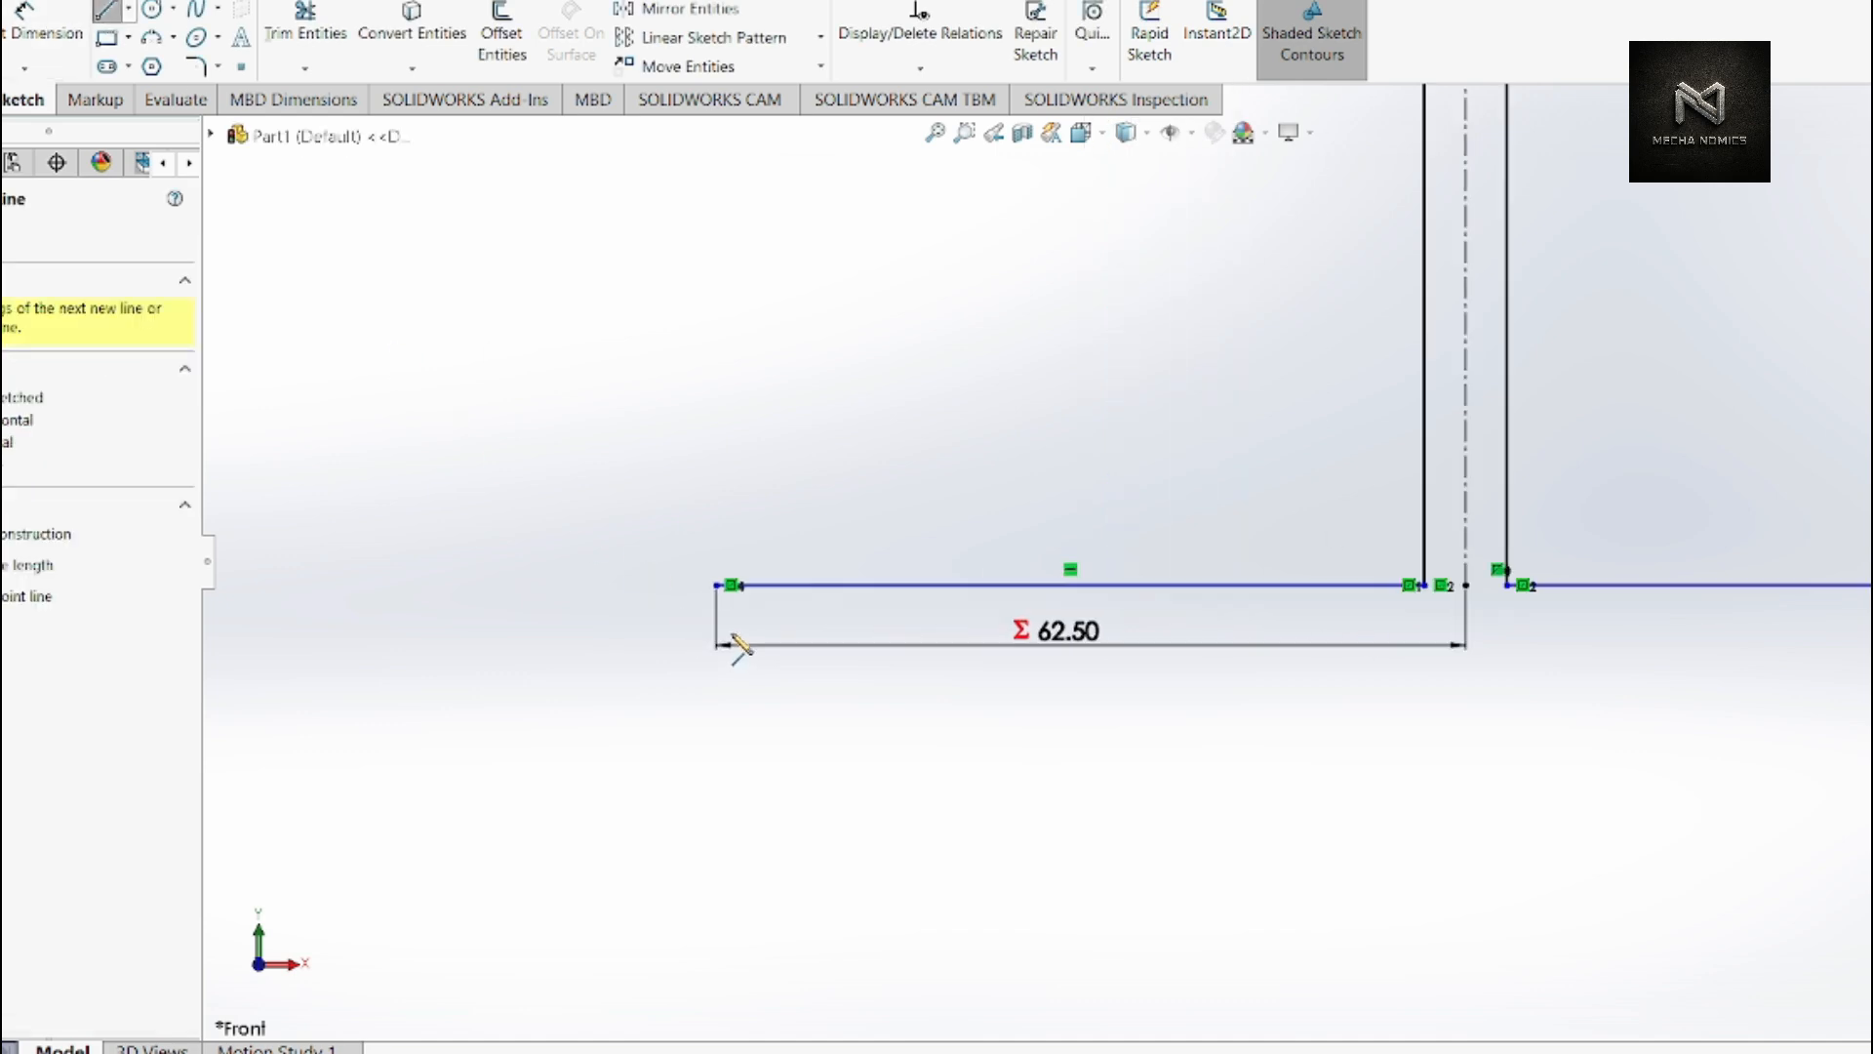
{"action": "scroll", "coordinate": [739, 644], "scroll_direction": "down", "scroll_amount": 2}
{"action": "left_click", "coordinate": [733, 572]}
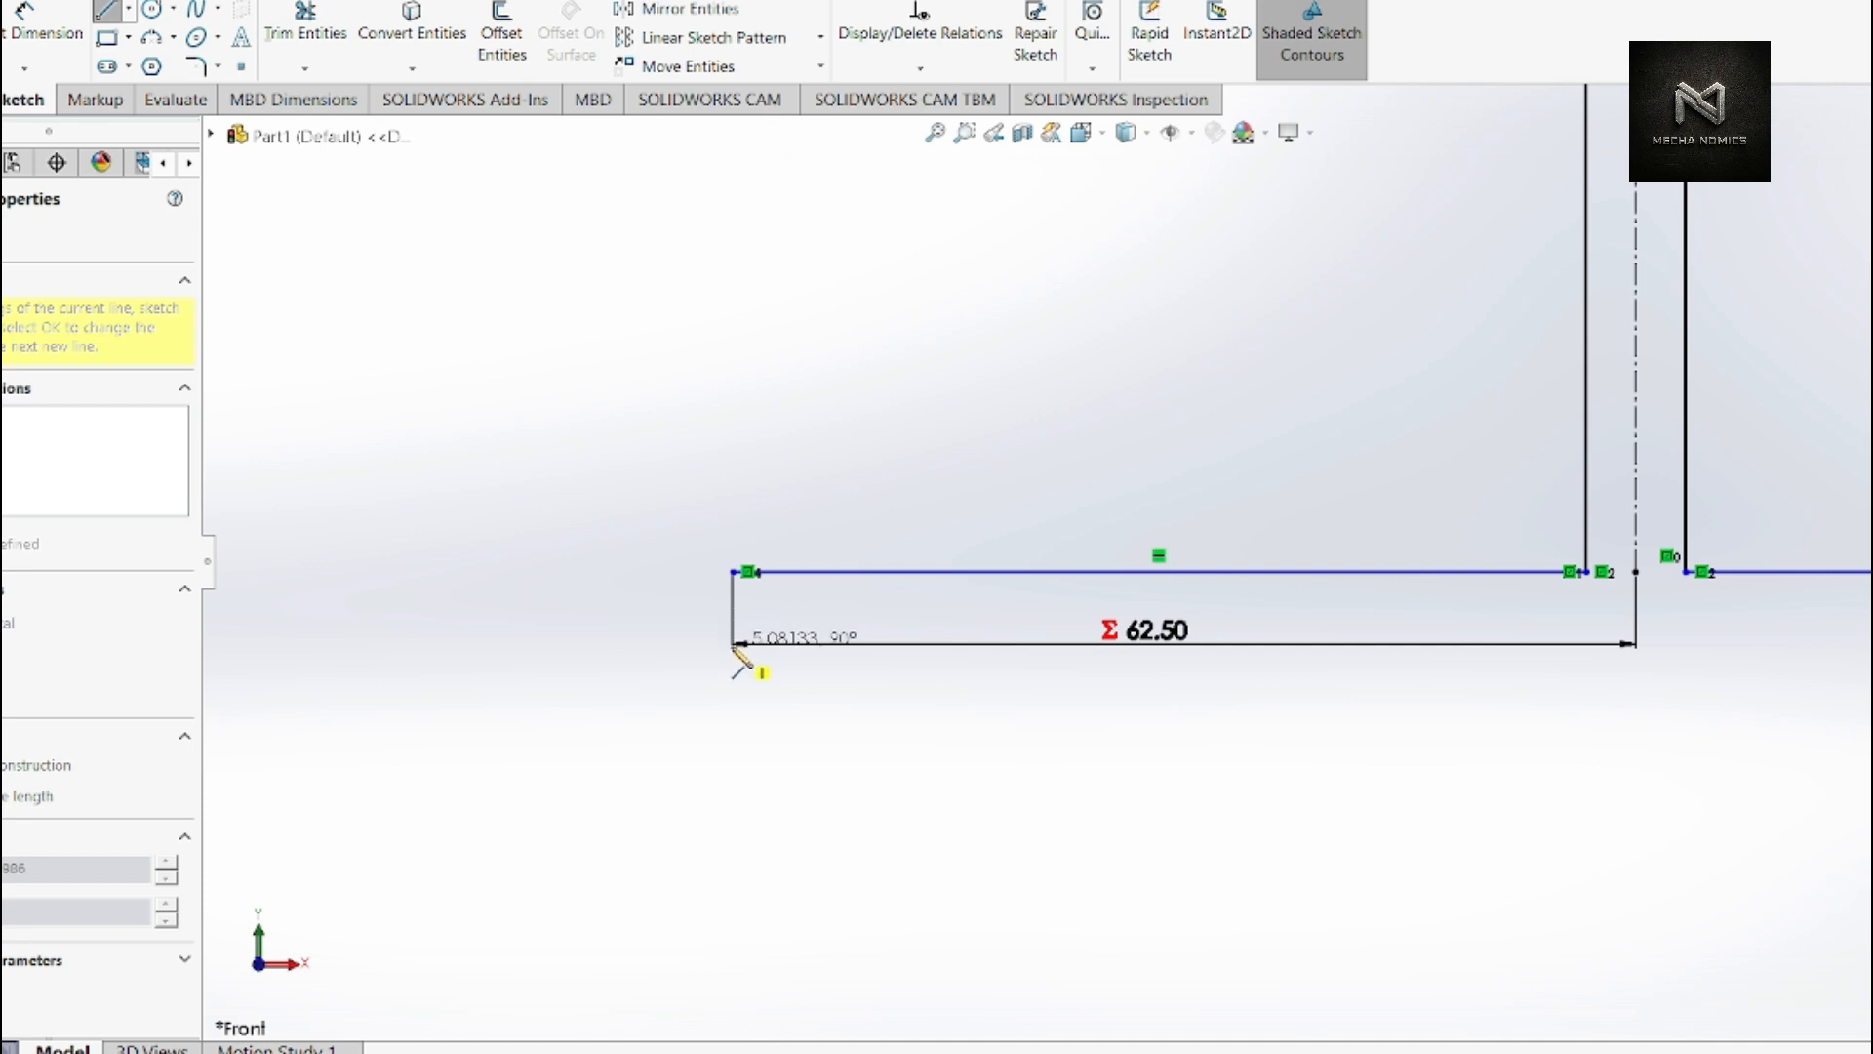
{"action": "left_click", "coordinate": [732, 669]}
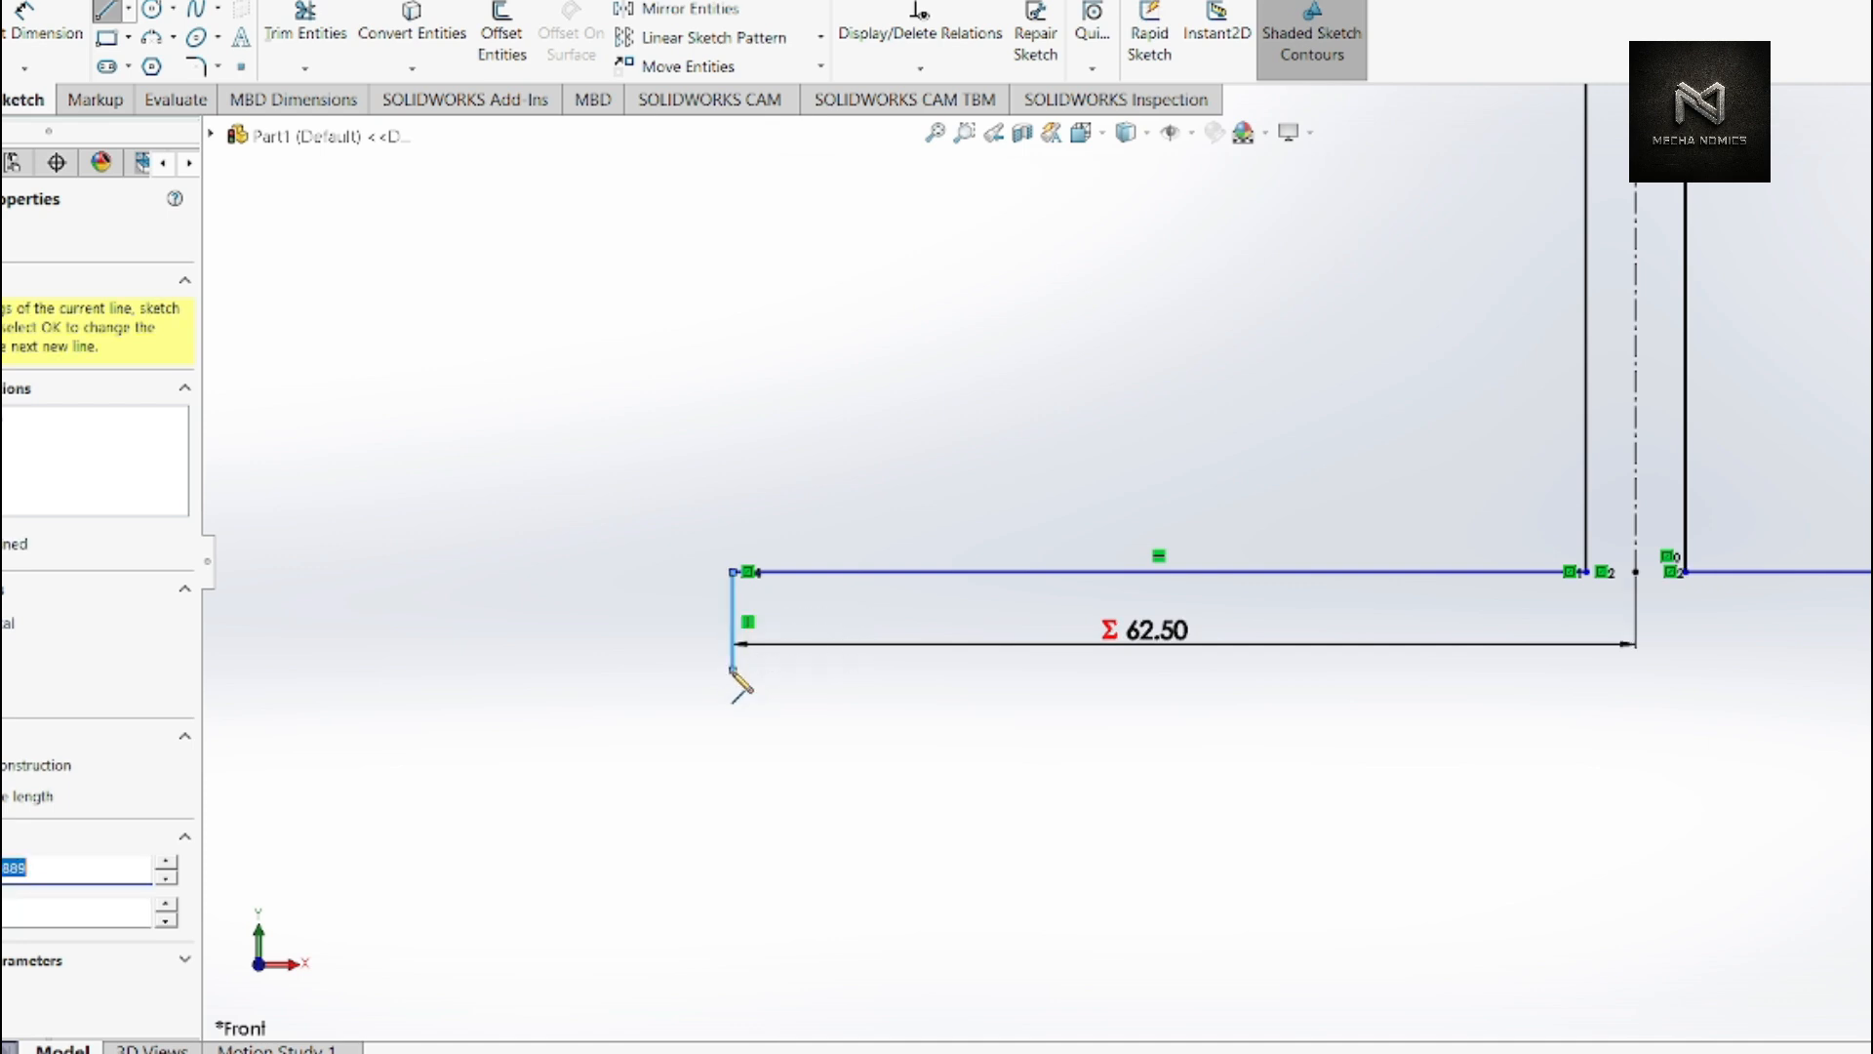
{"action": "key", "text": "Escape"}
- Check the document's unit system options and dismiss them
{"action": "left_click", "coordinate": [44, 29]}
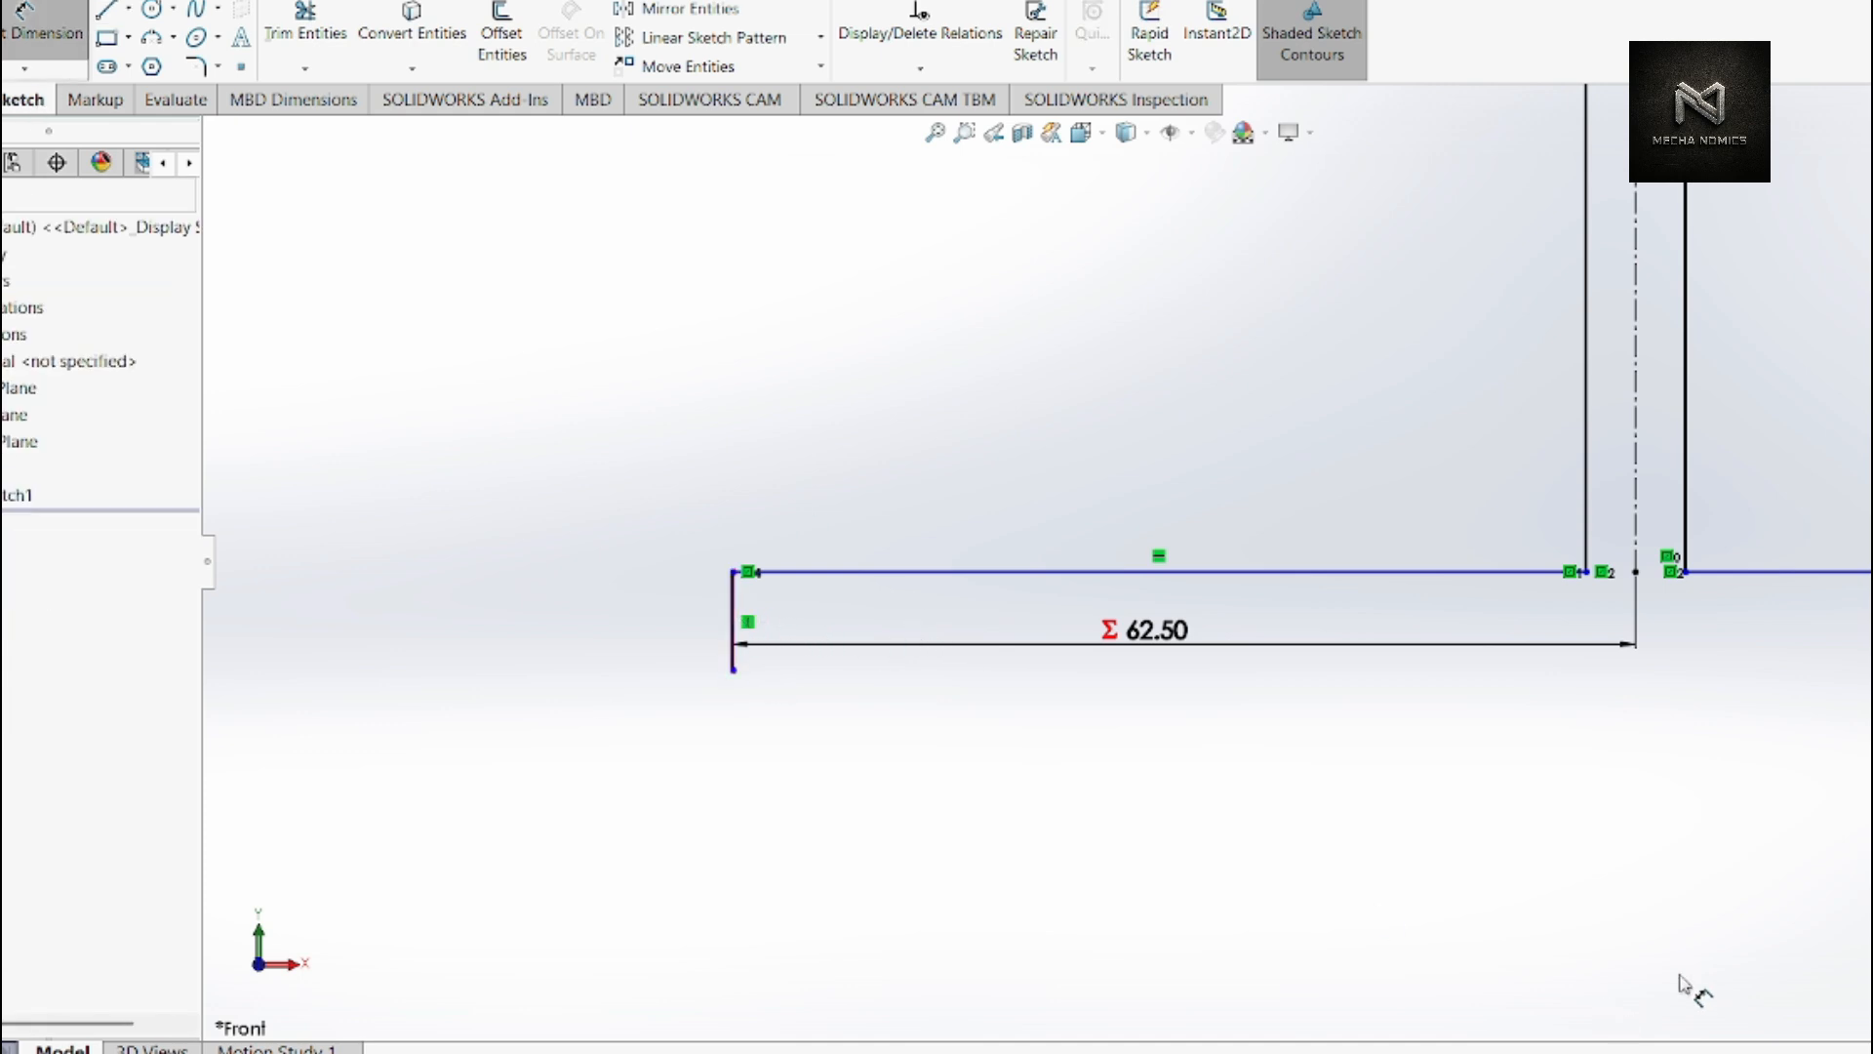
{"action": "scroll", "coordinate": [1487, 890], "scroll_direction": "up", "scroll_amount": 1}
{"action": "scroll", "coordinate": [818, 639], "scroll_direction": "down", "scroll_amount": 3}
{"action": "scroll", "coordinate": [827, 644], "scroll_direction": "up", "scroll_amount": 2}
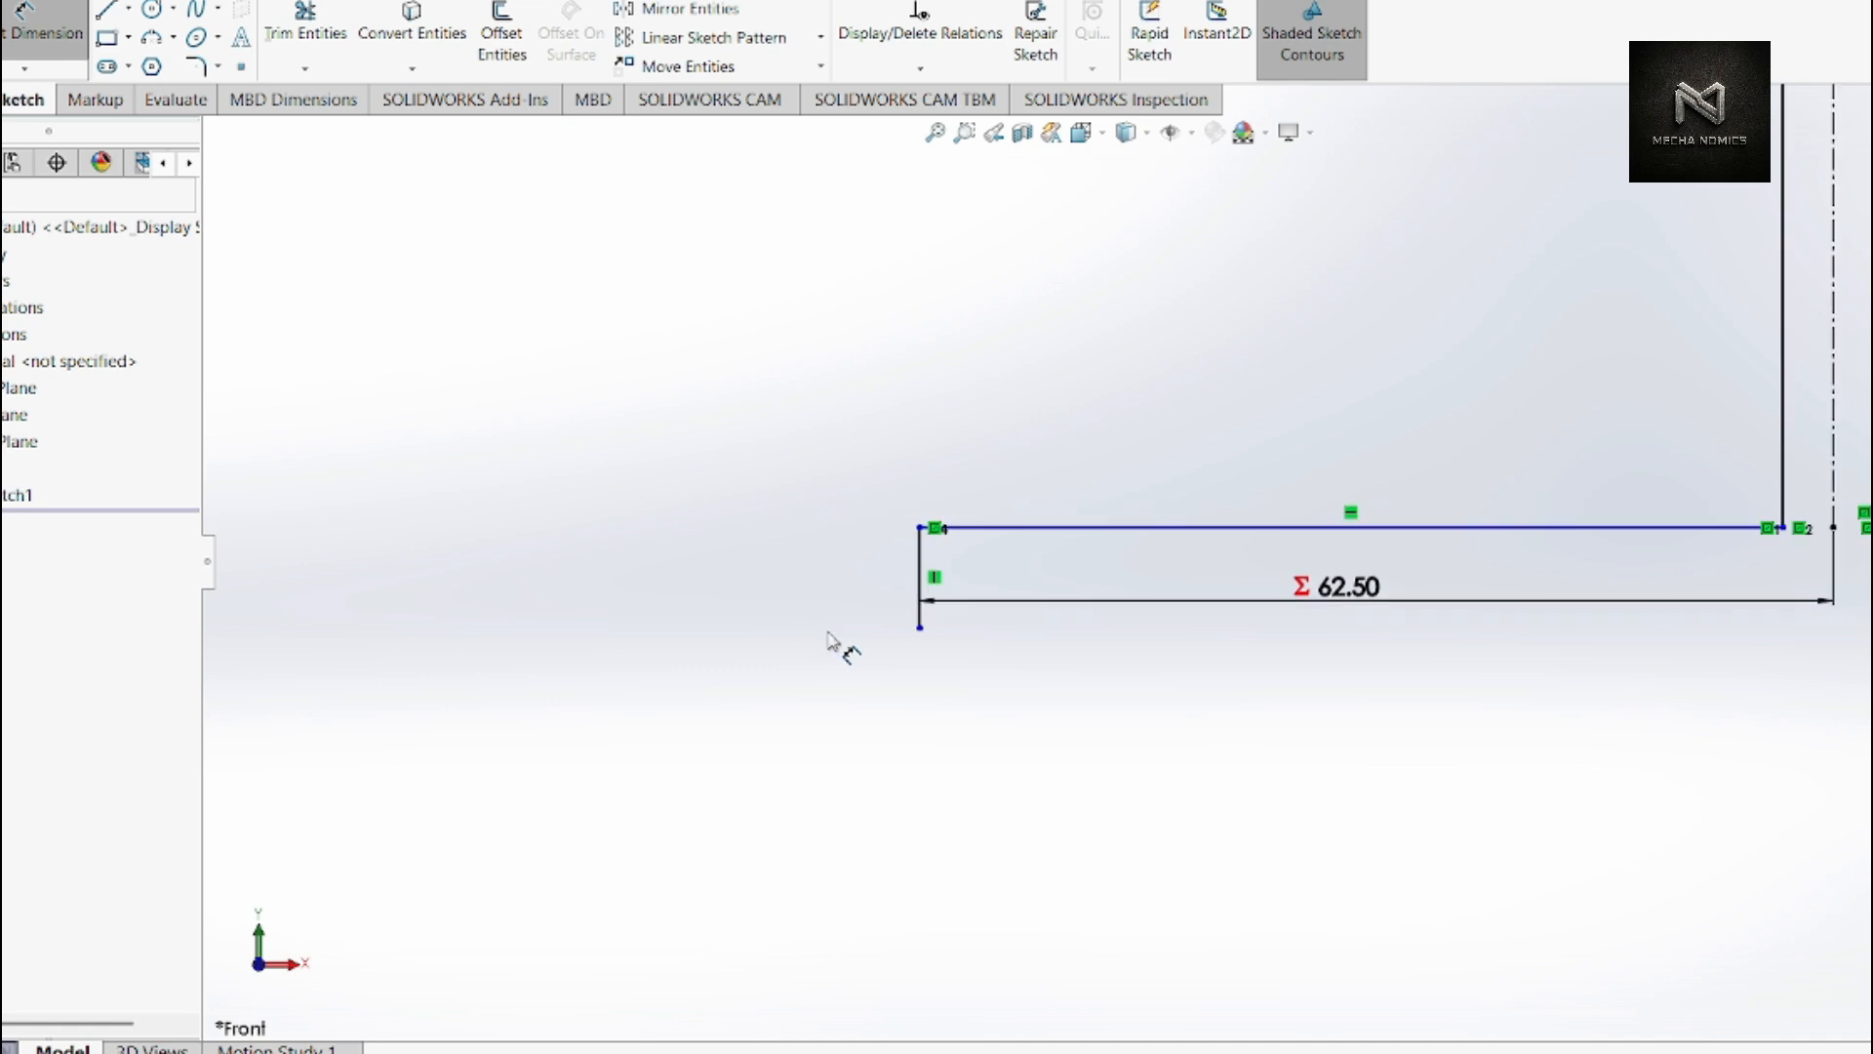
{"action": "scroll", "coordinate": [1183, 737], "scroll_direction": "up", "scroll_amount": 1}
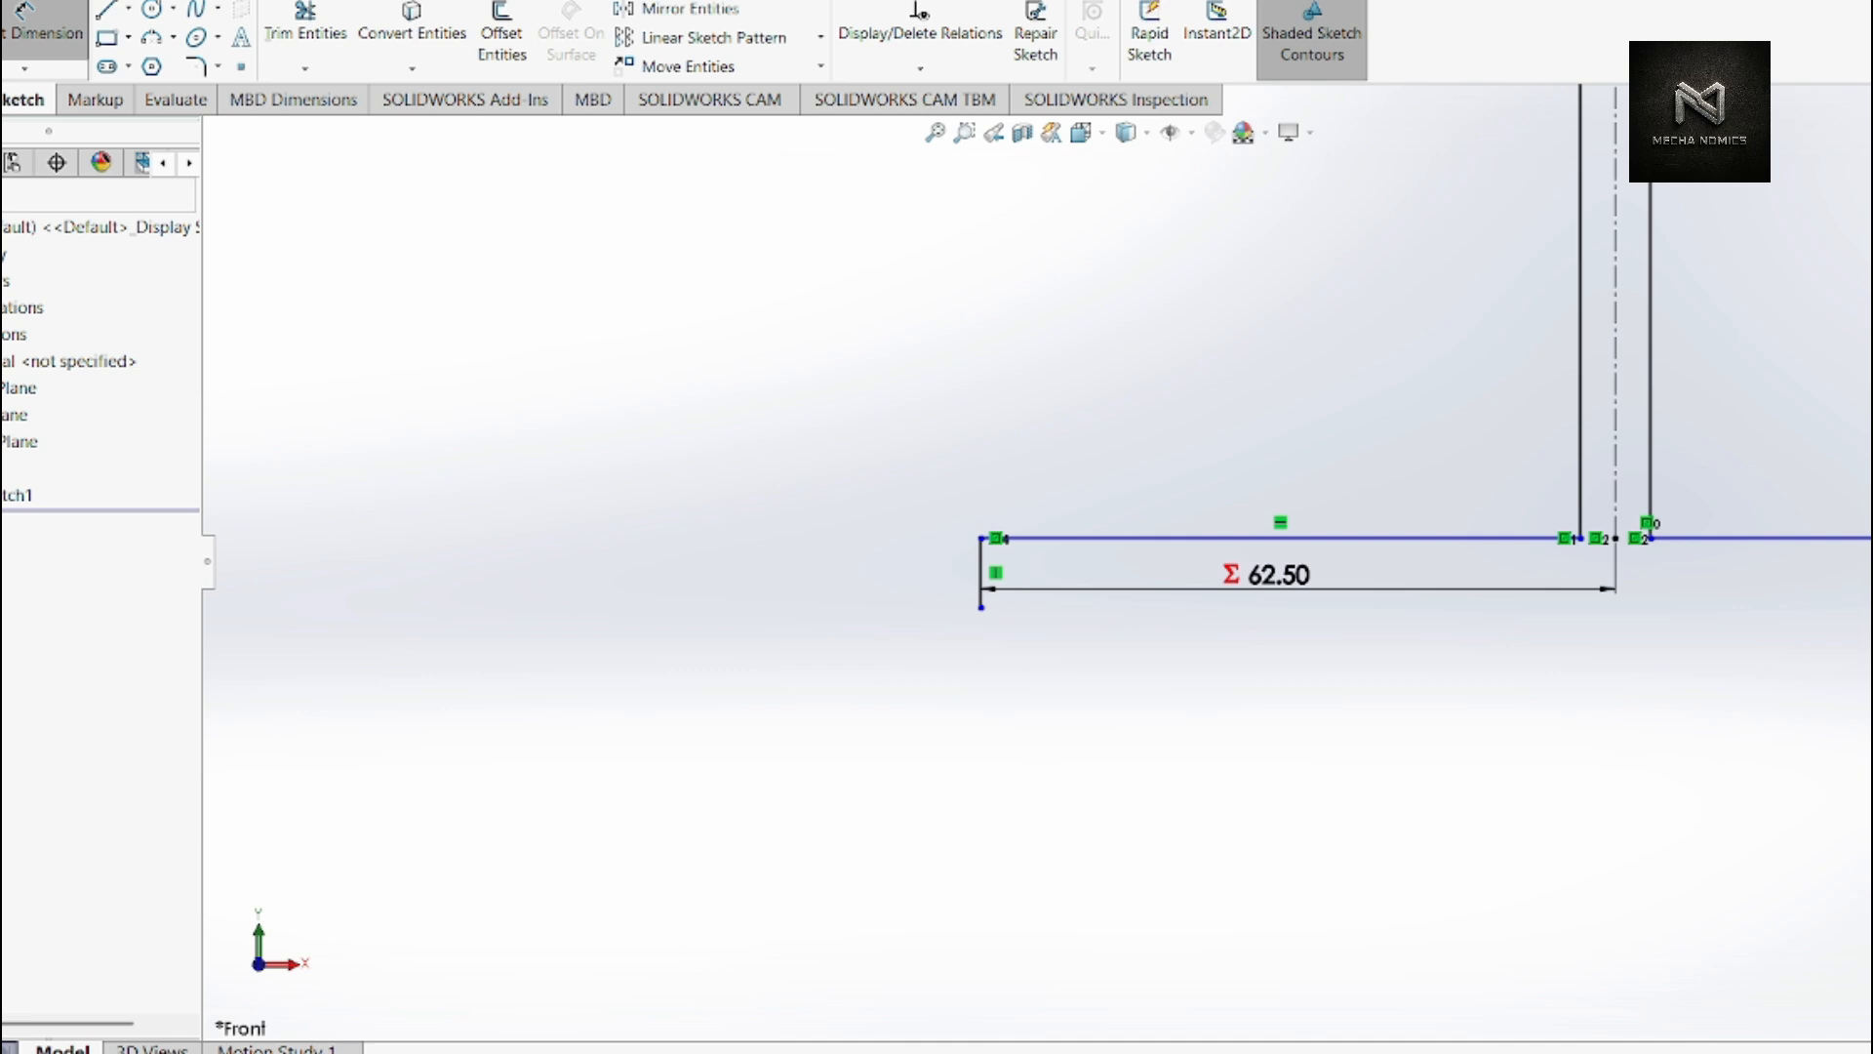
{"action": "left_click", "coordinate": [1805, 1053]}
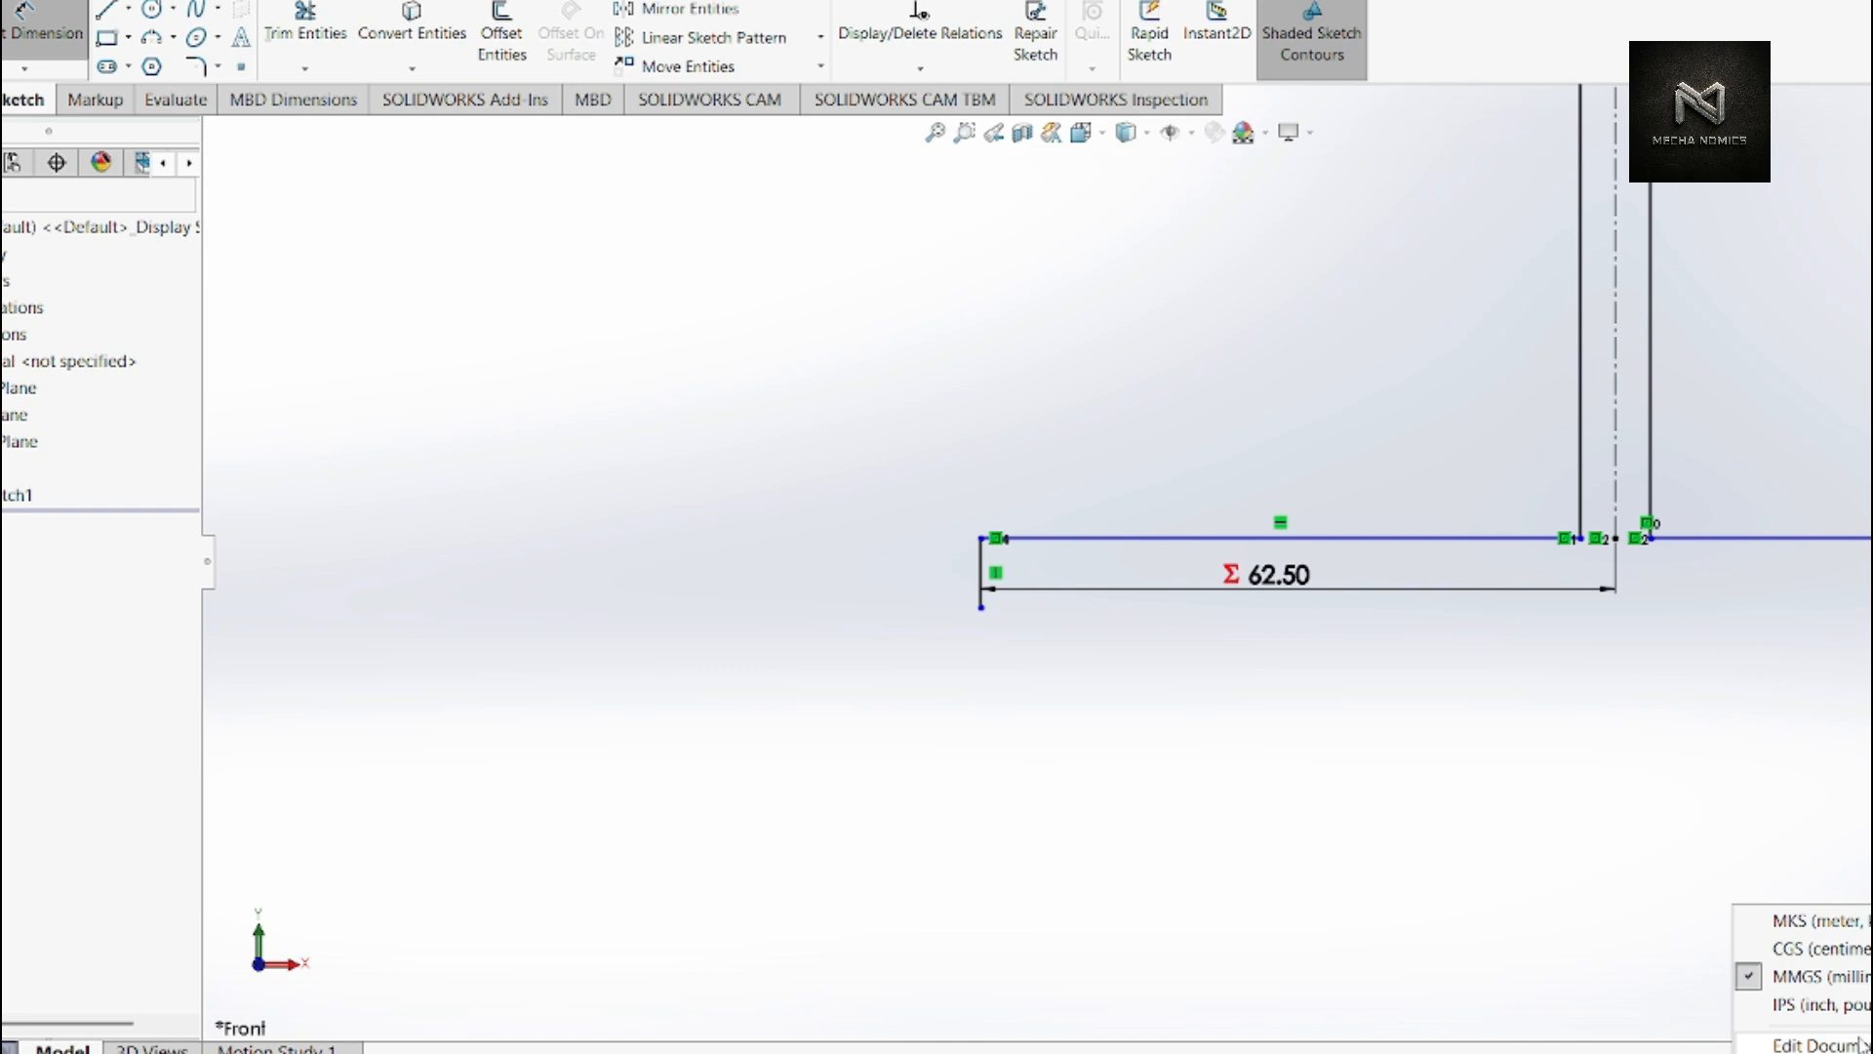
{"action": "left_click", "coordinate": [1529, 821]}
{"action": "scroll", "coordinate": [1529, 822], "scroll_direction": "up", "scroll_amount": 4}
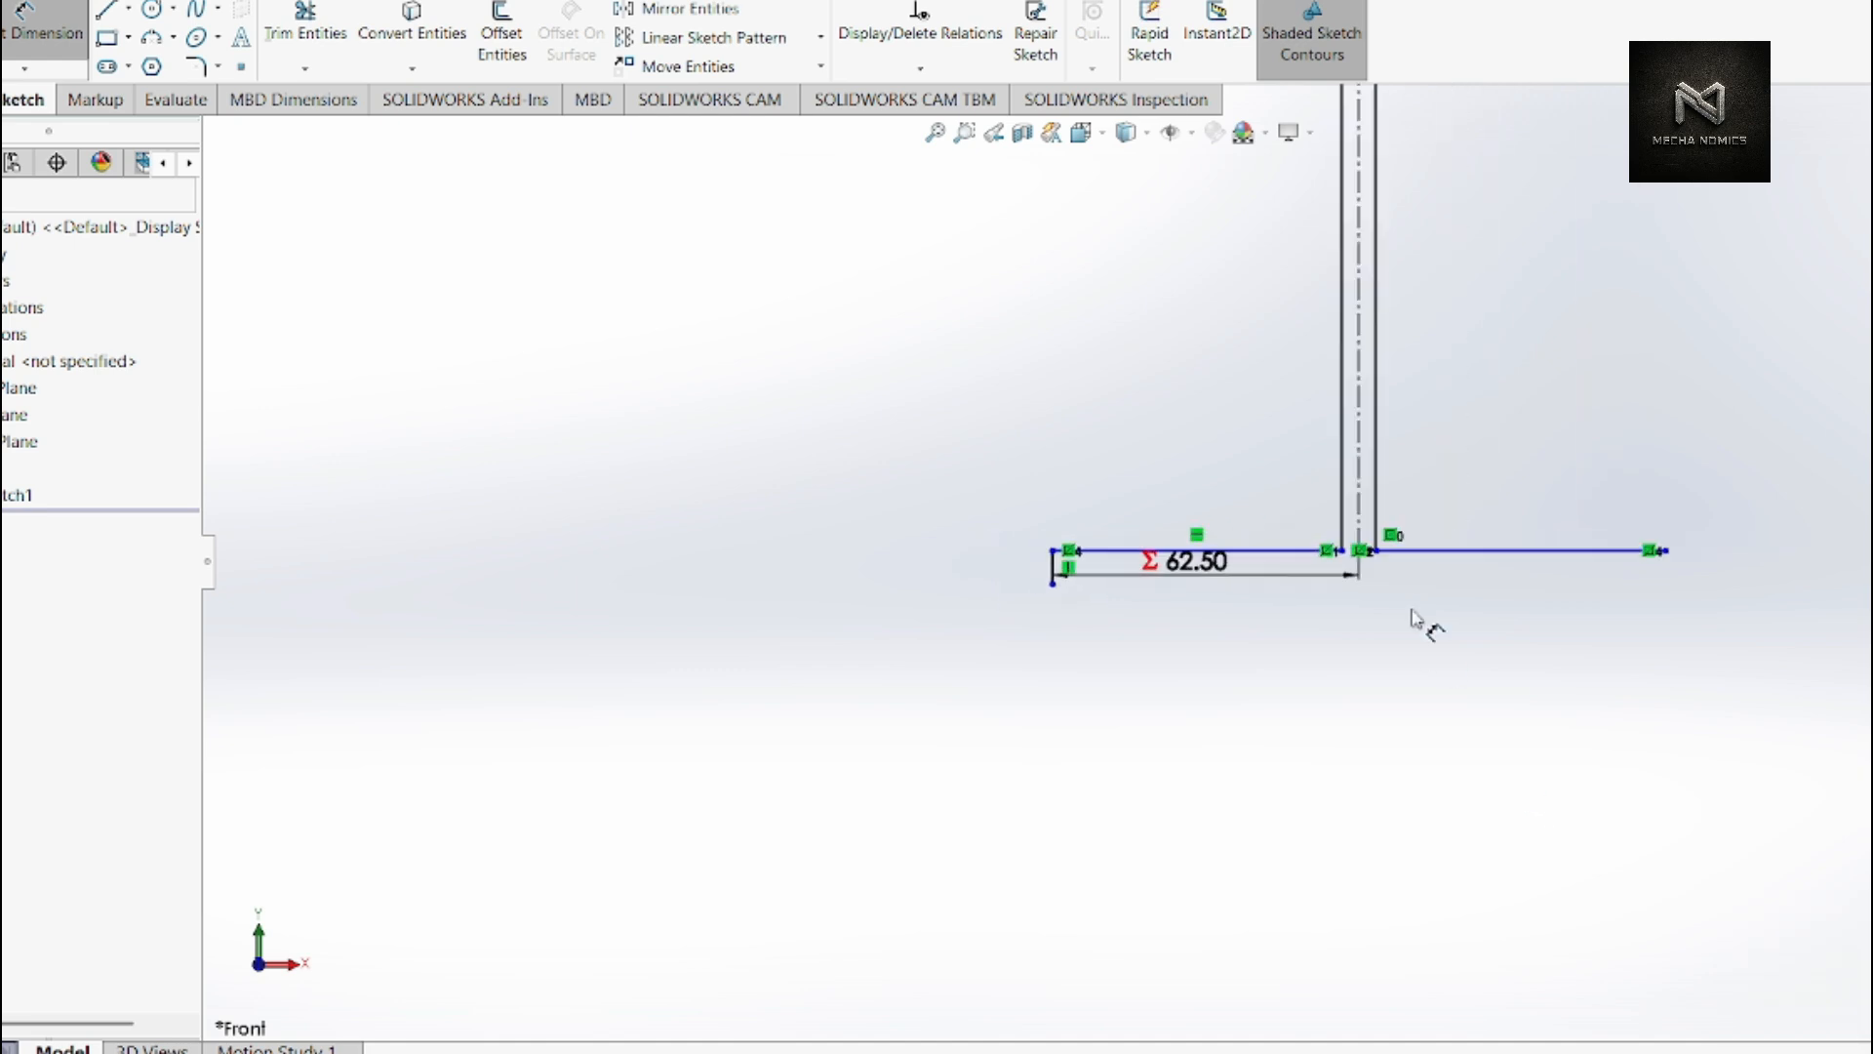
- Dimension the short vertical line at the lower flange's left end to 12.5 mm
{"action": "scroll", "coordinate": [1396, 571], "scroll_direction": "down", "scroll_amount": 2}
{"action": "scroll", "coordinate": [1181, 561], "scroll_direction": "down", "scroll_amount": 3}
{"action": "scroll", "coordinate": [1171, 564], "scroll_direction": "up", "scroll_amount": 2}
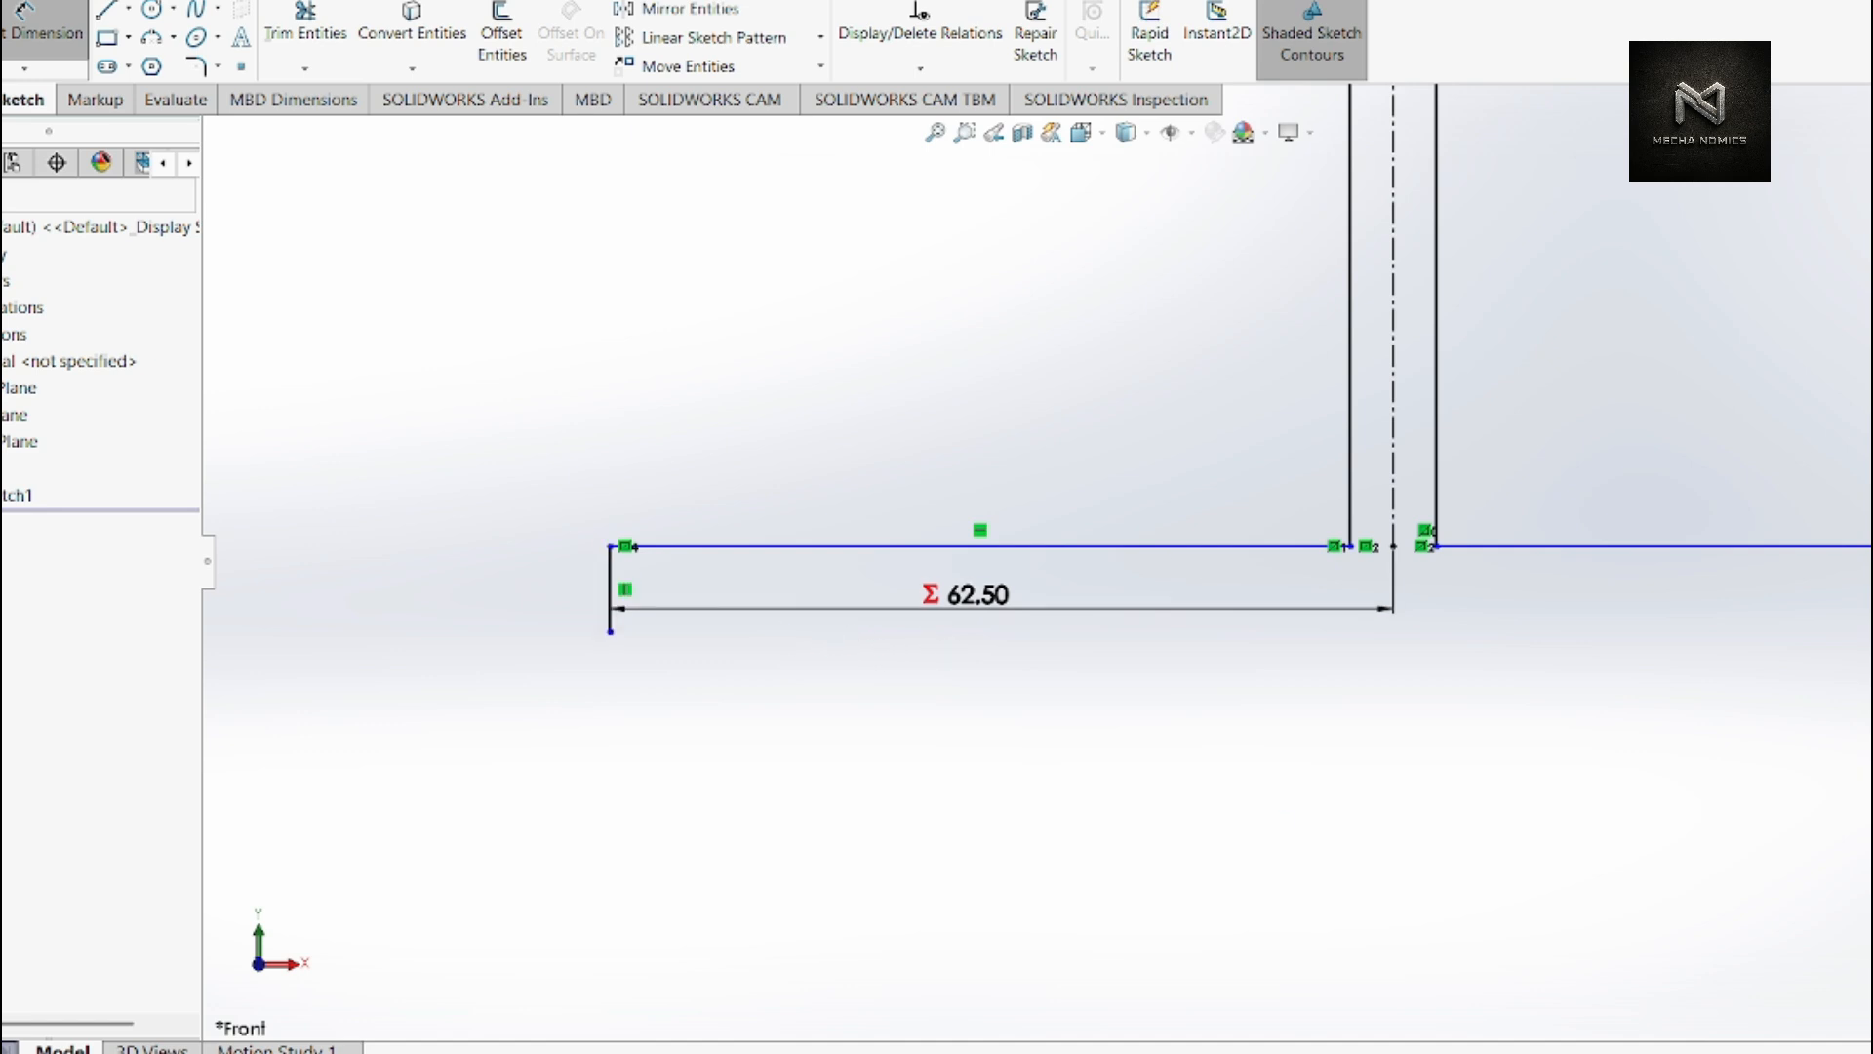
{"action": "left_click", "coordinate": [607, 581]}
{"action": "left_click", "coordinate": [535, 598]}
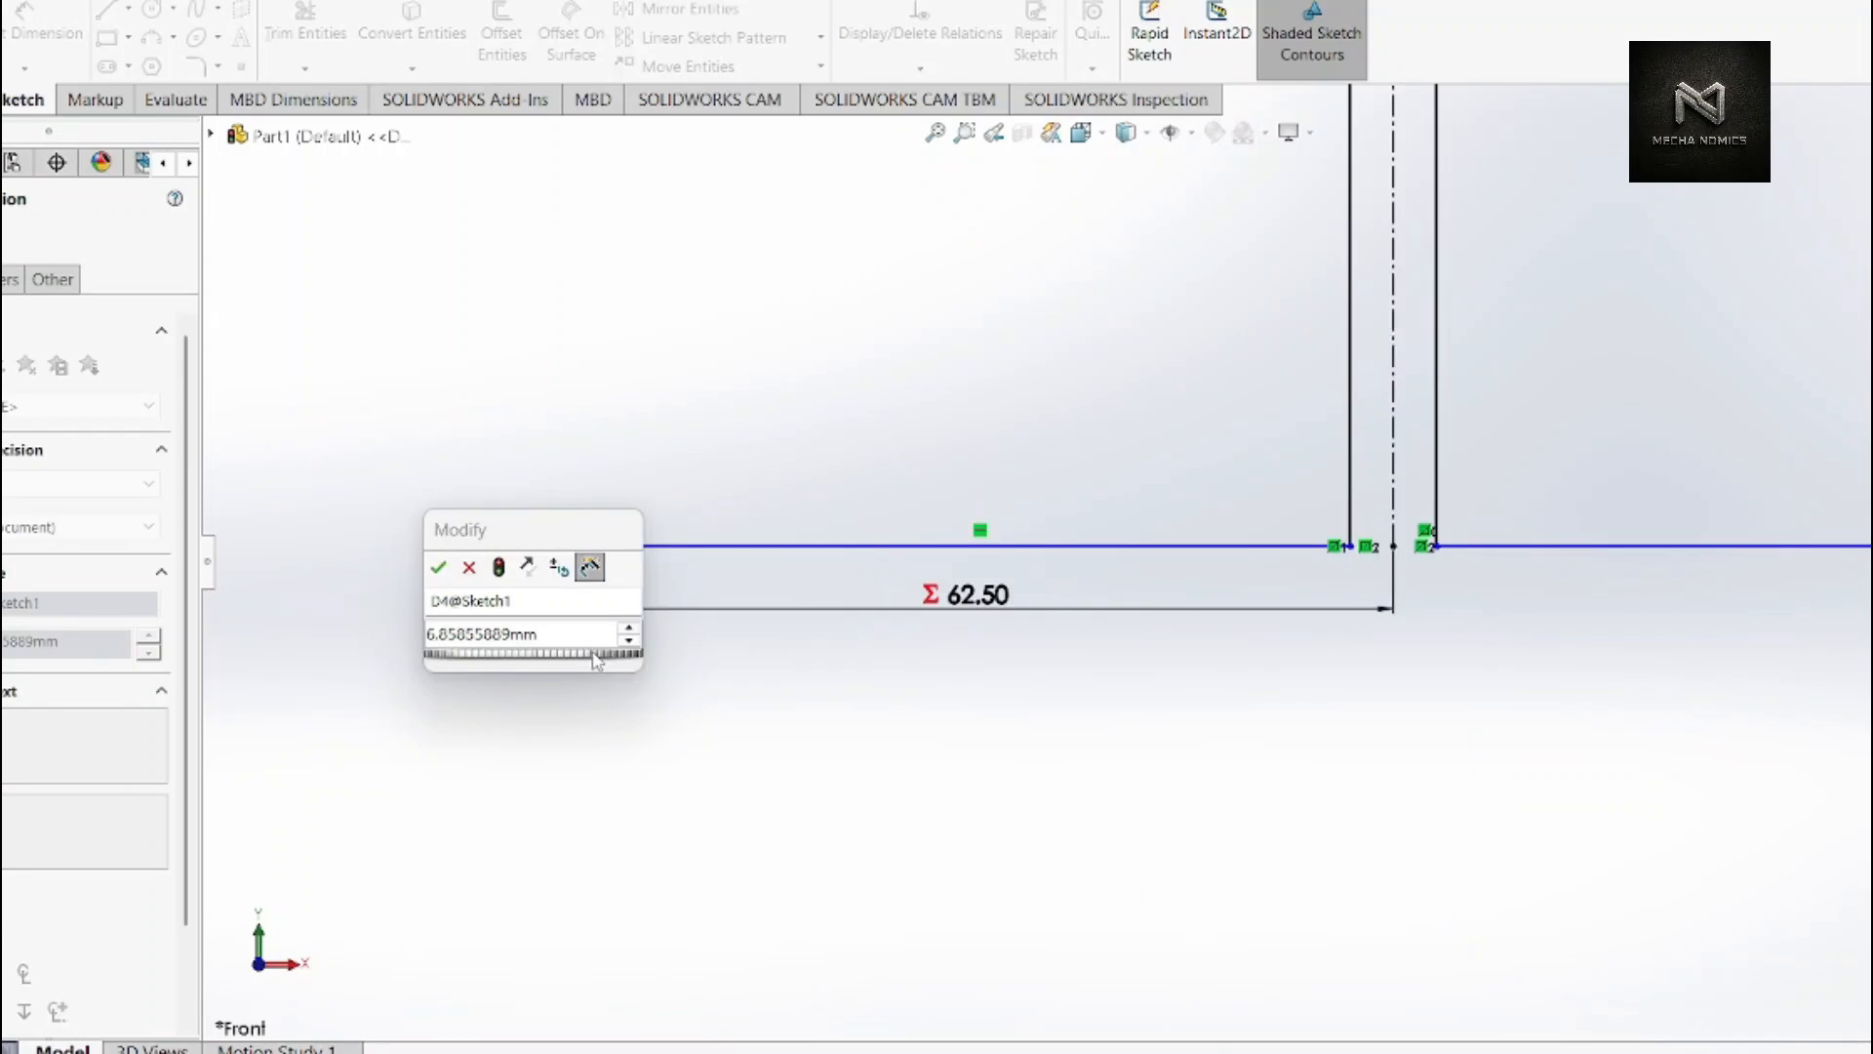
{"action": "left_click", "coordinate": [569, 641]}
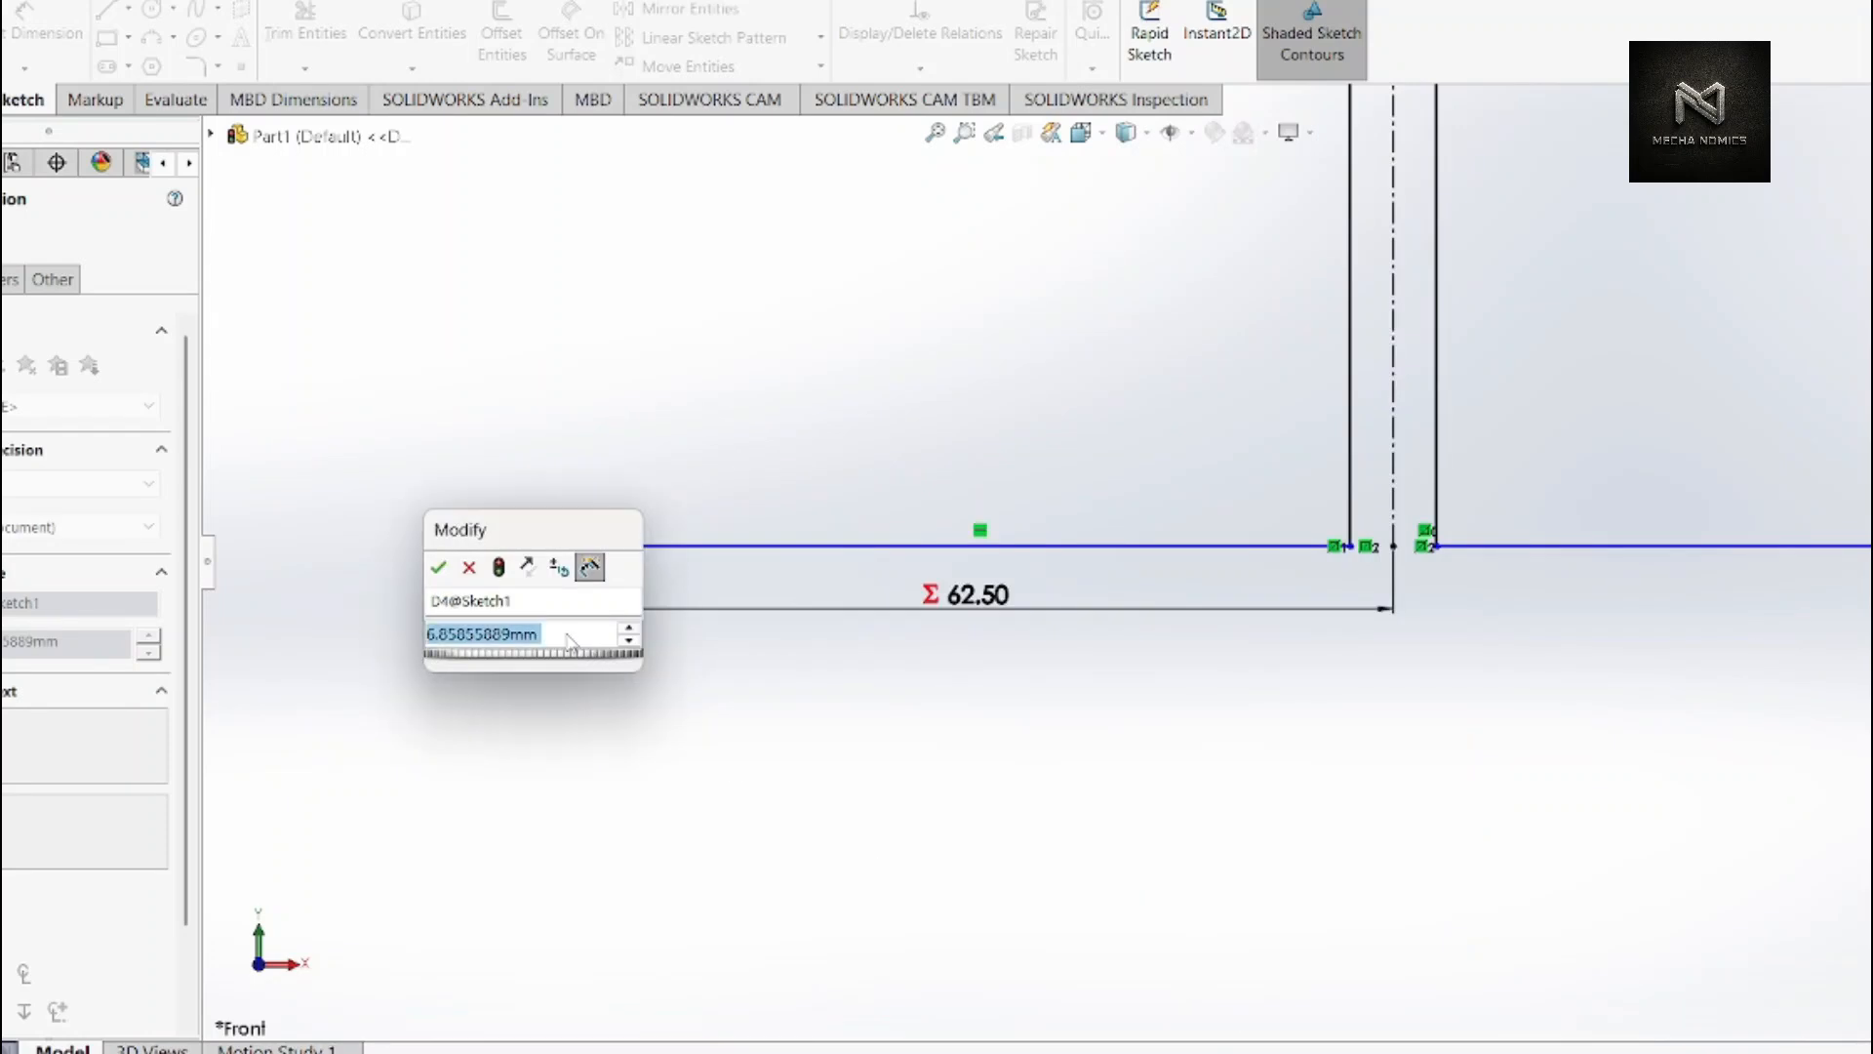
{"action": "key", "text": "BackSpace"}
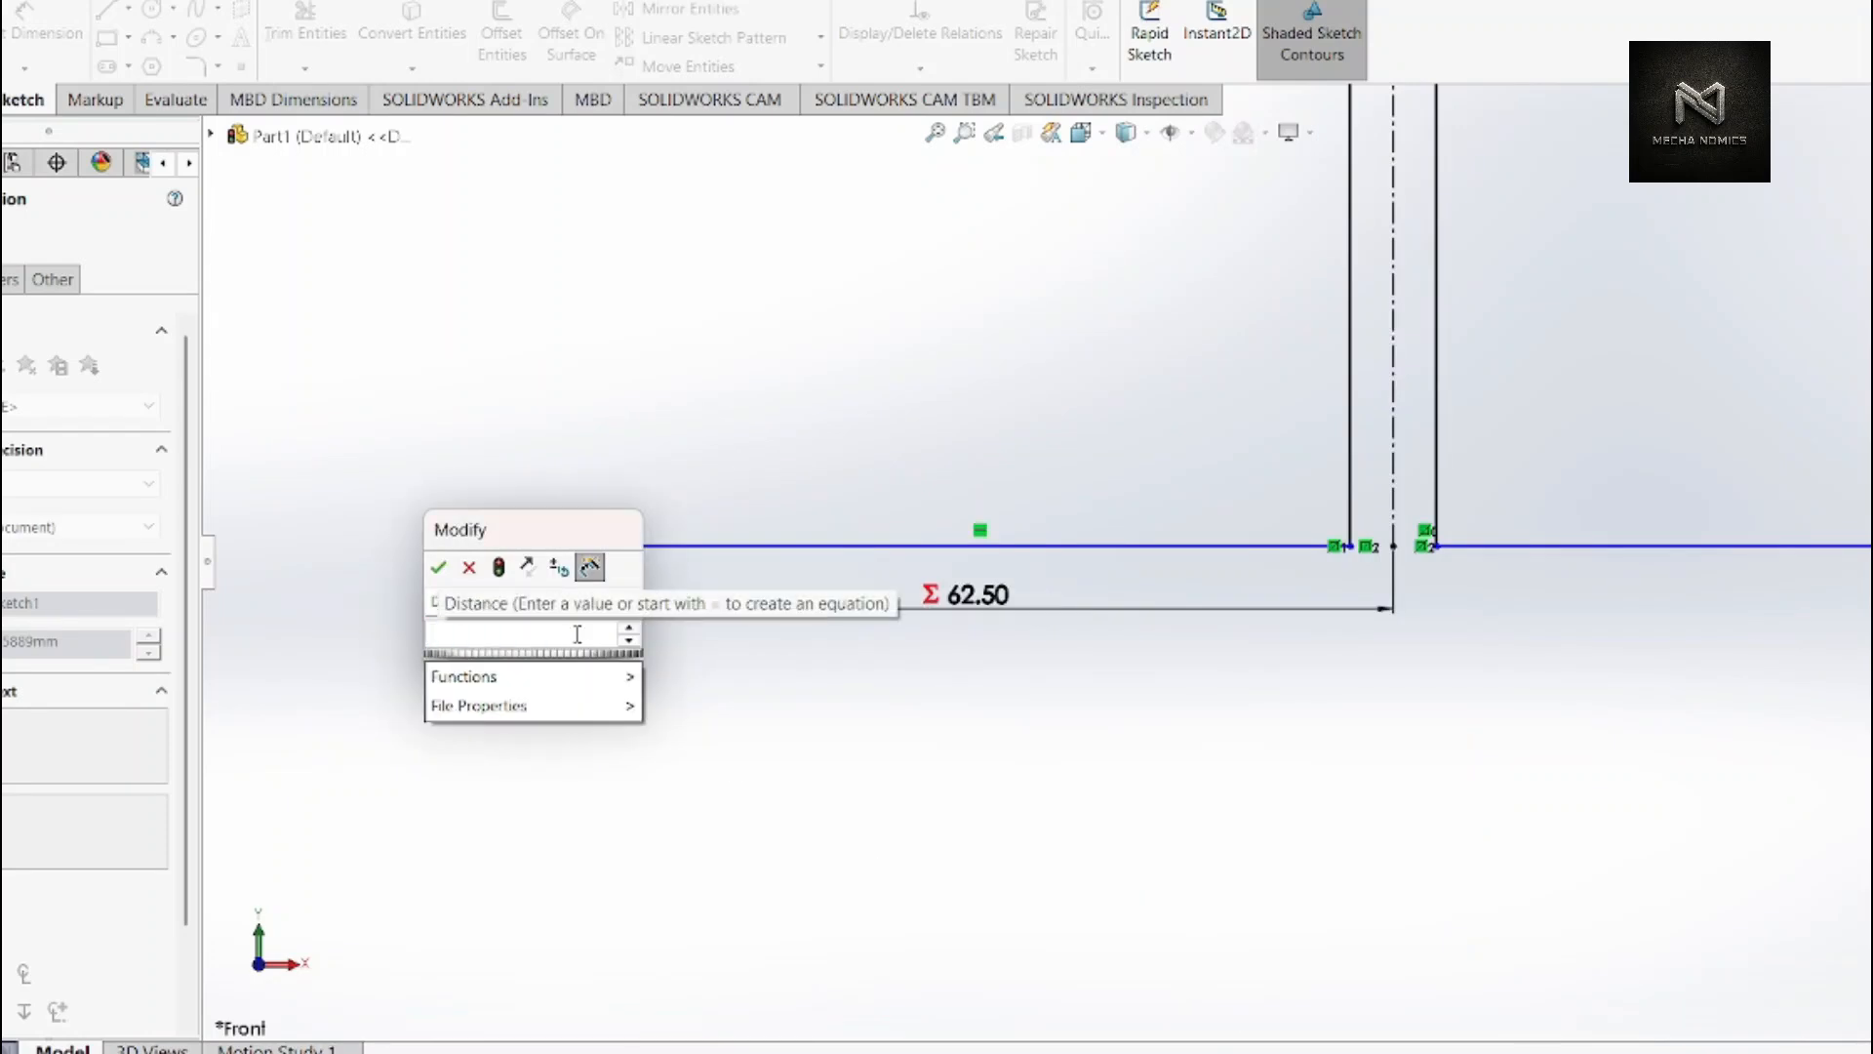
{"action": "type", "text": "12.5"}
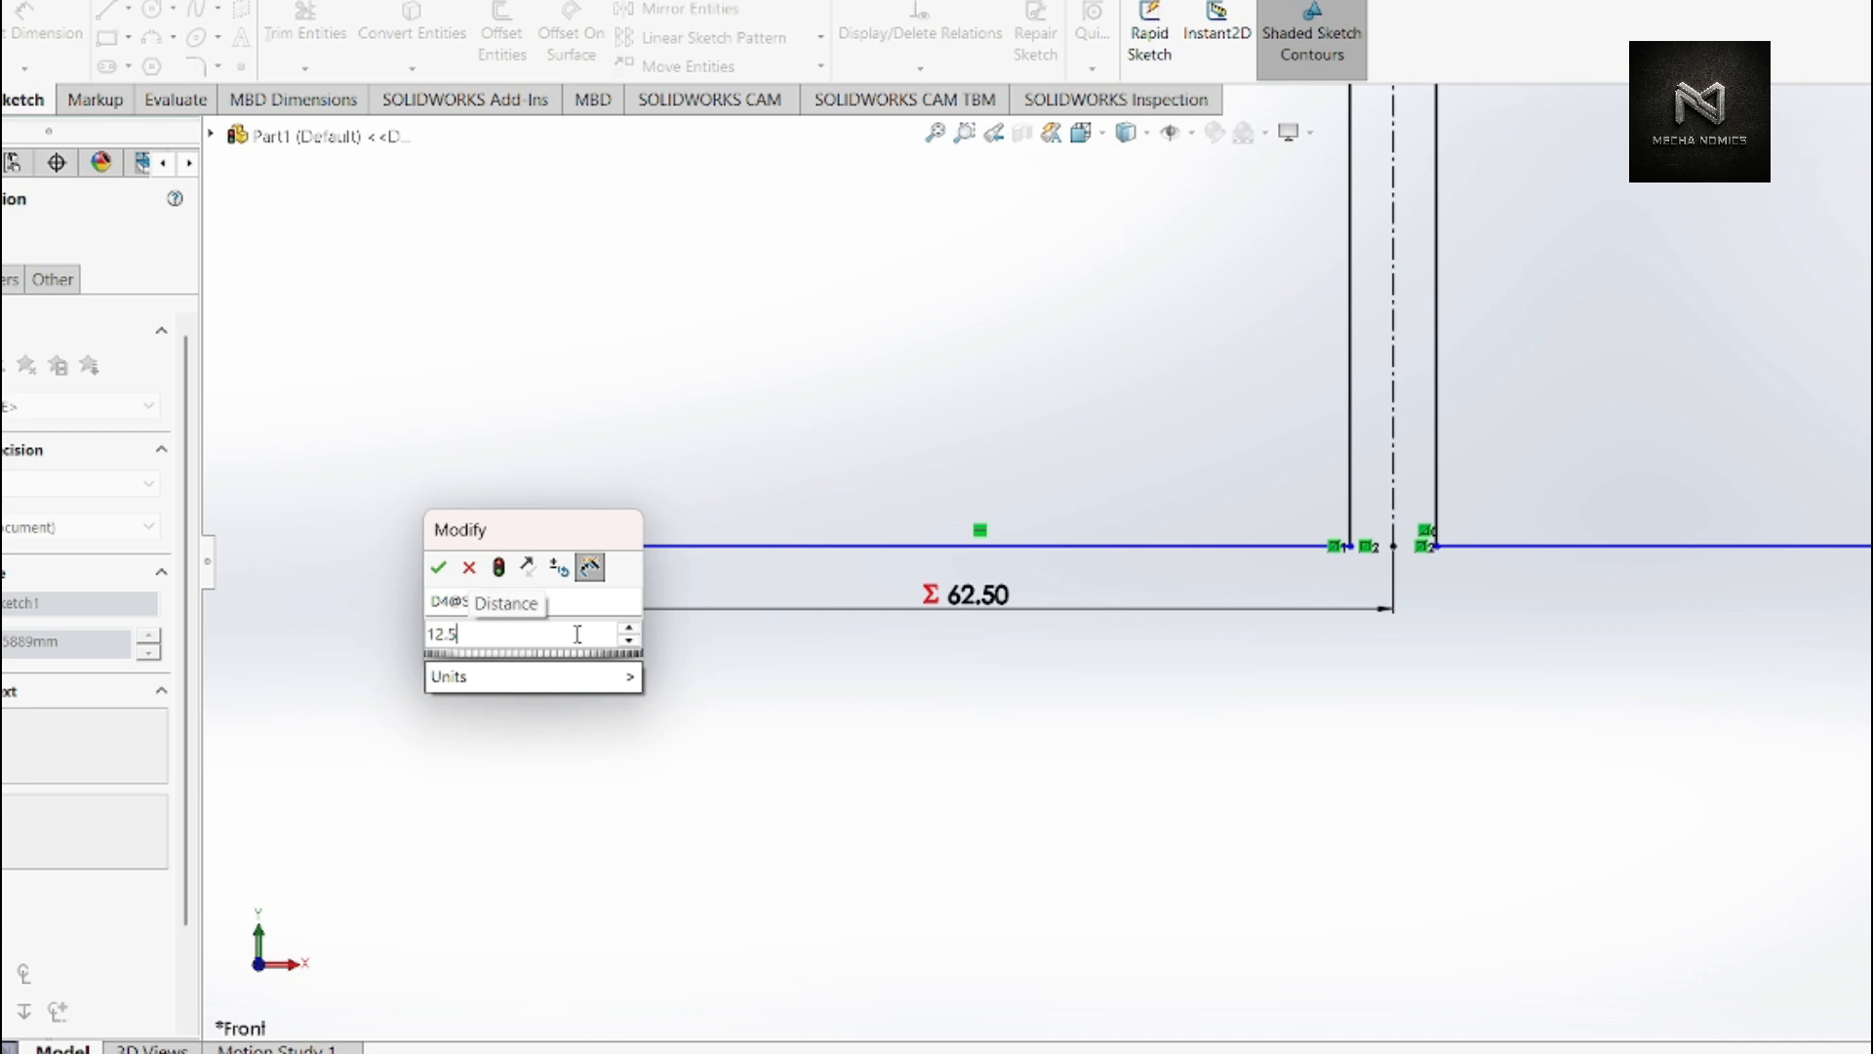
{"action": "key", "text": "Return"}
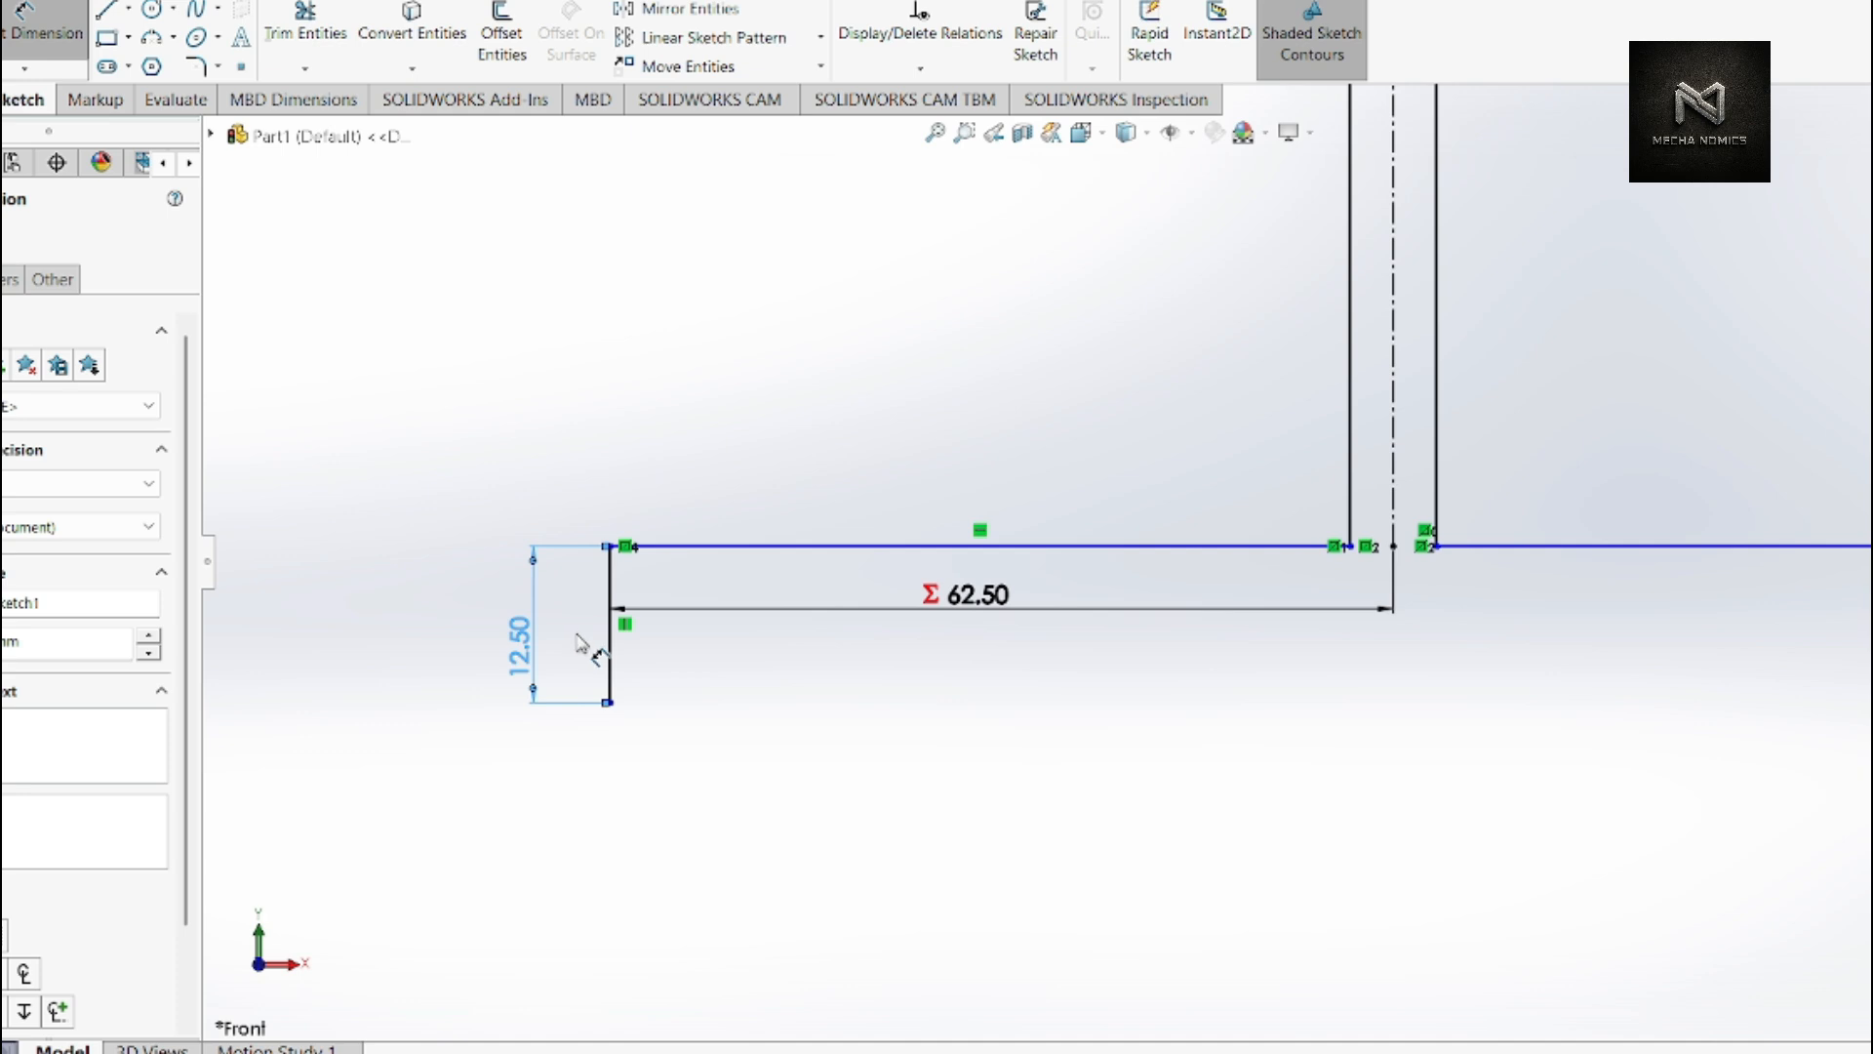
- Mirror the 12.5 mm vertical flange end line about the vertical centerline
{"action": "key", "text": "f"}
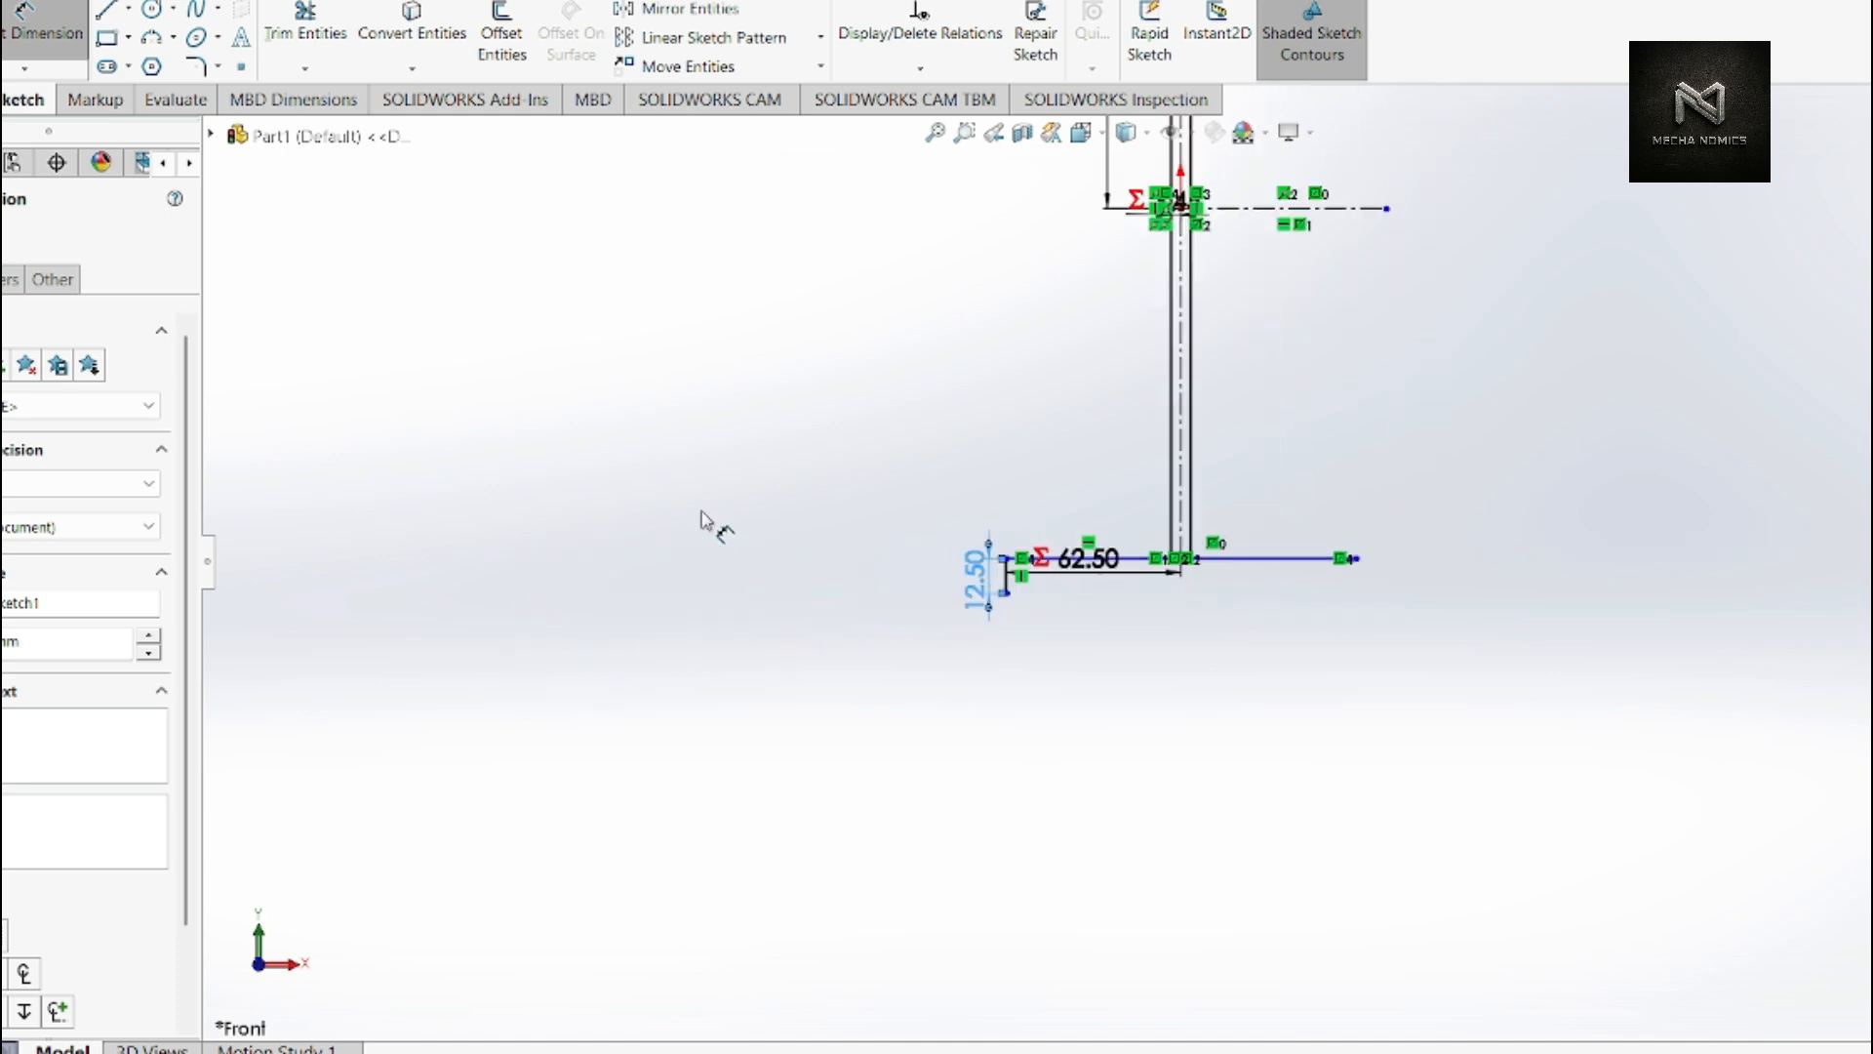
{"action": "scroll", "coordinate": [1087, 556], "scroll_direction": "down", "scroll_amount": 5}
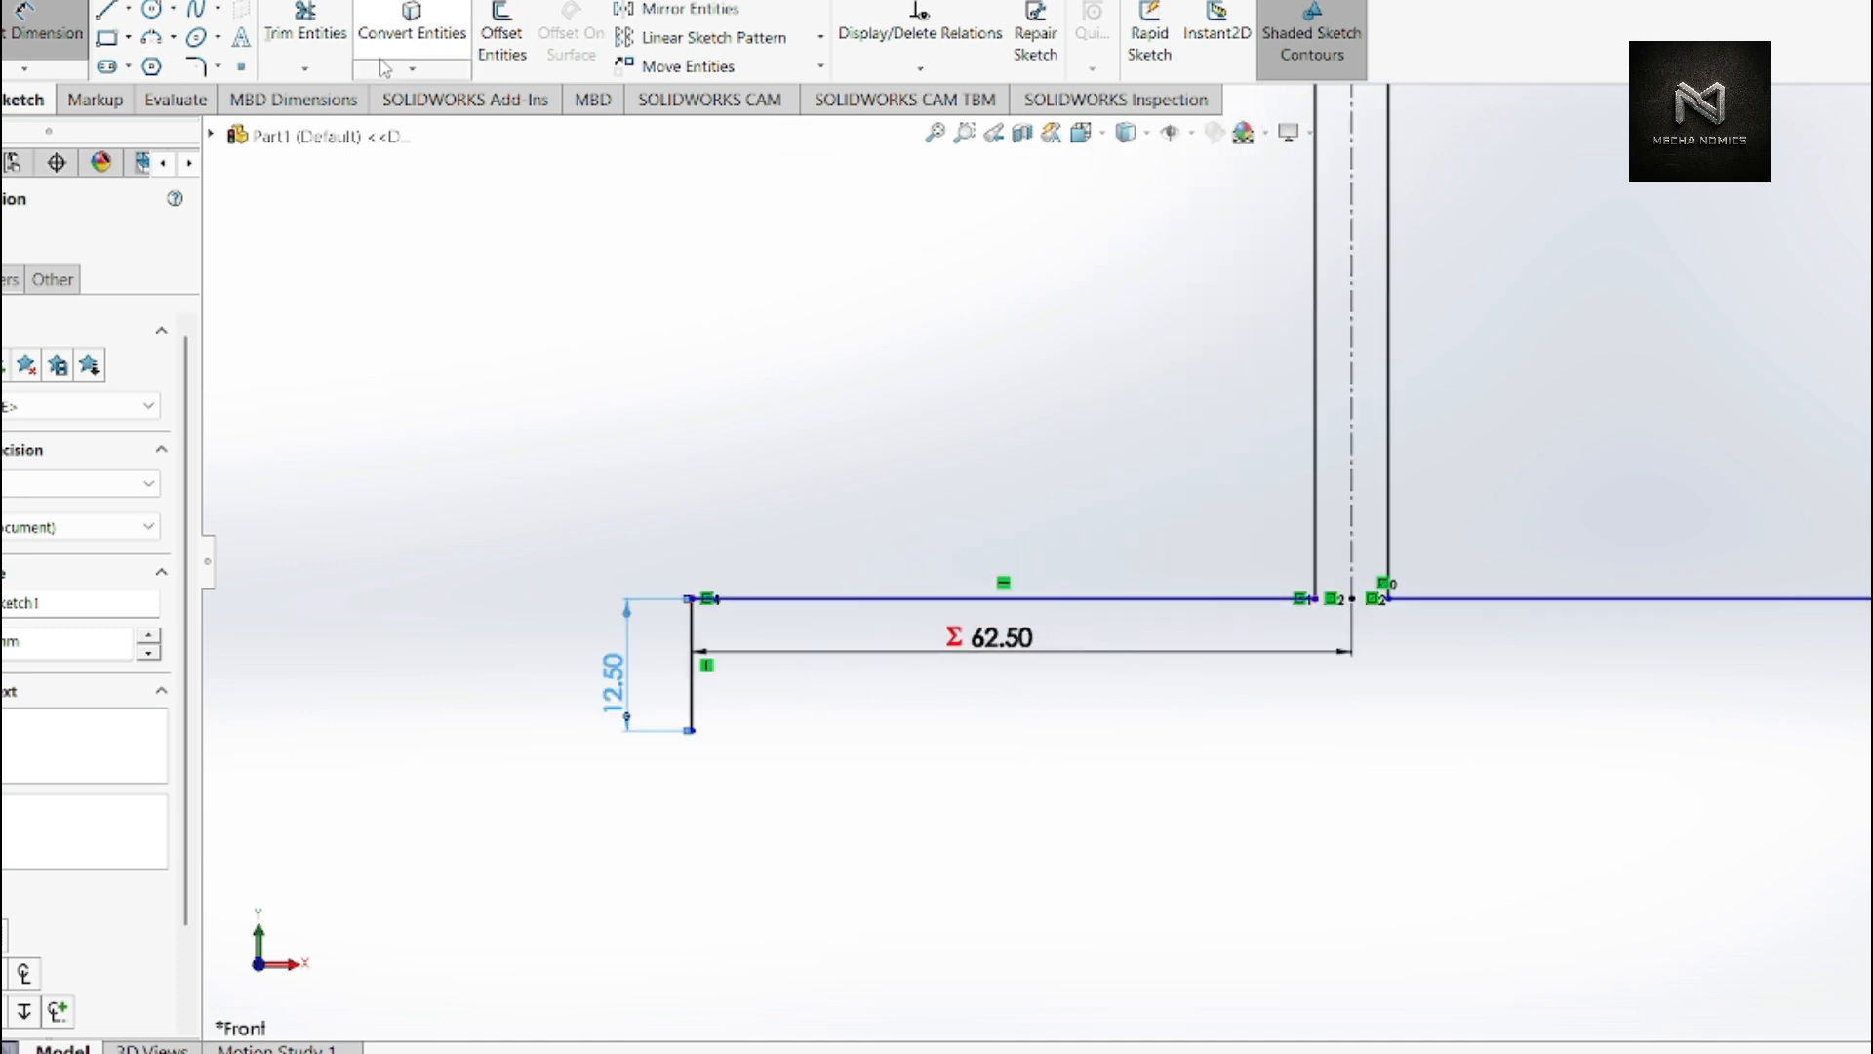
{"action": "left_click", "coordinate": [707, 10]}
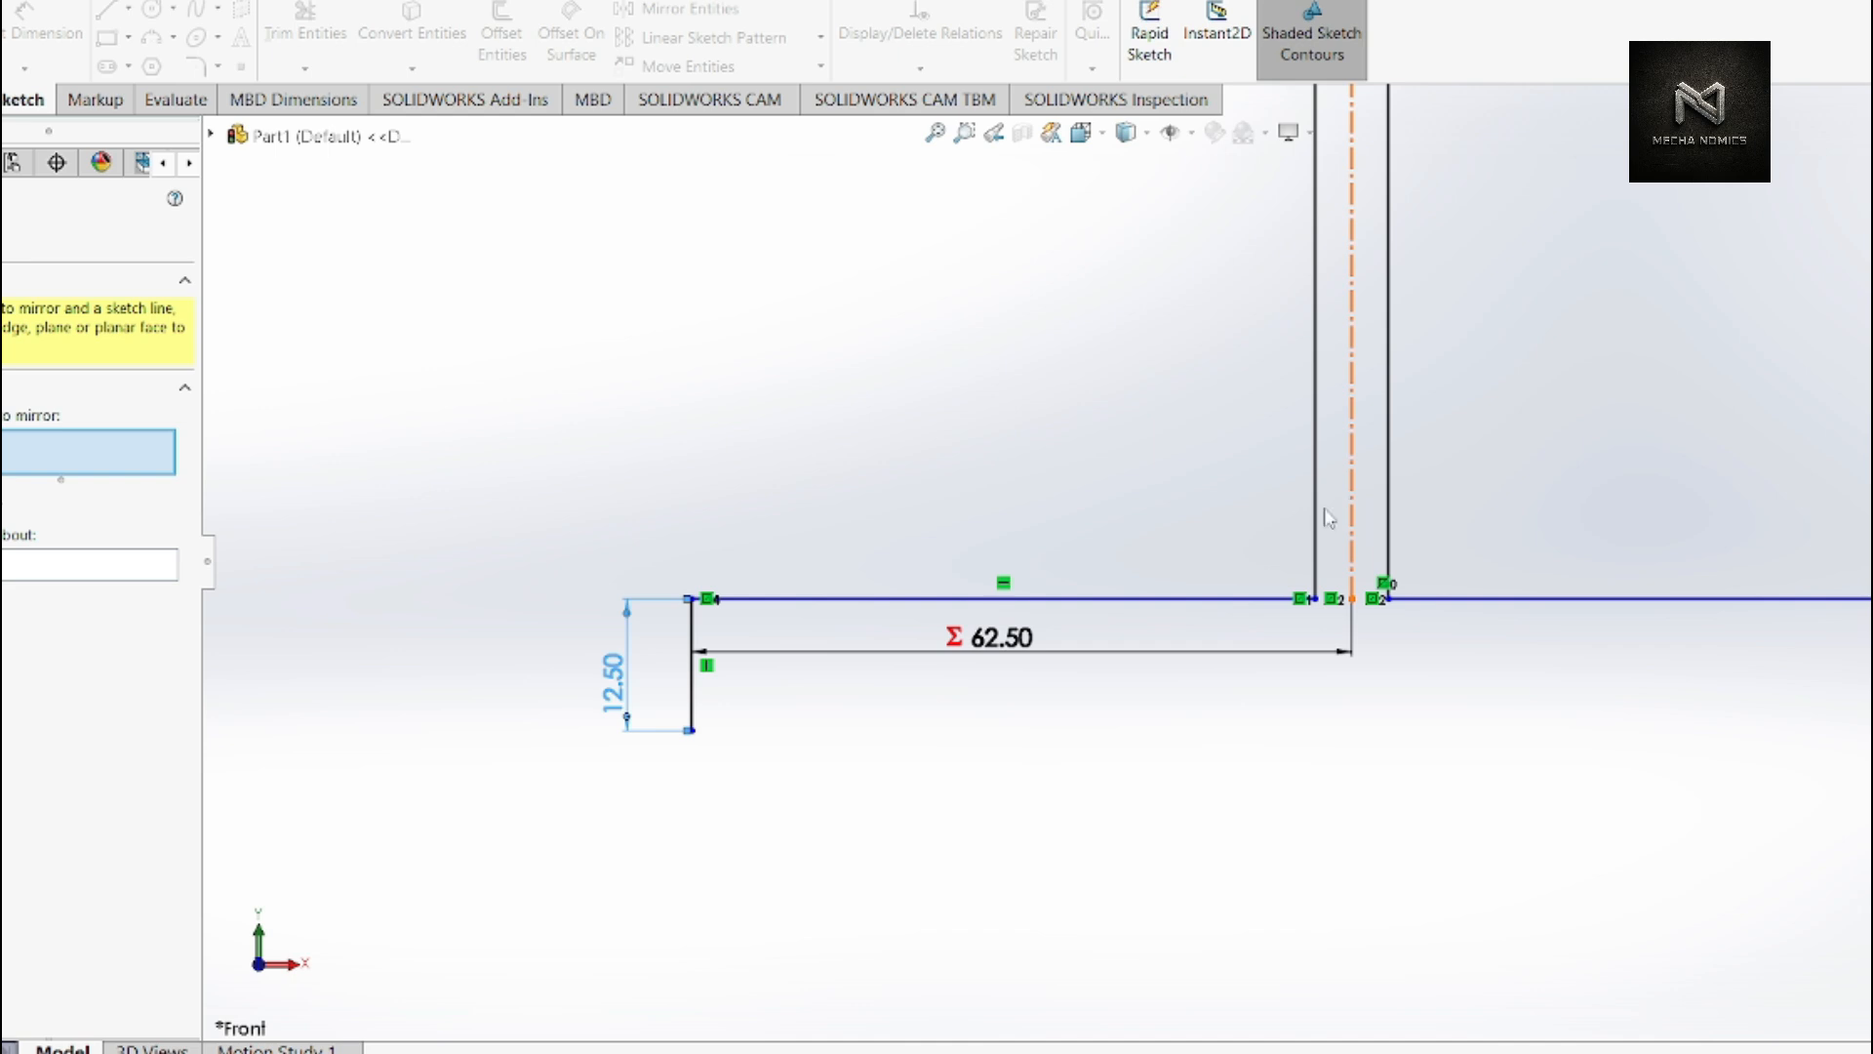
{"action": "left_click", "coordinate": [691, 720]}
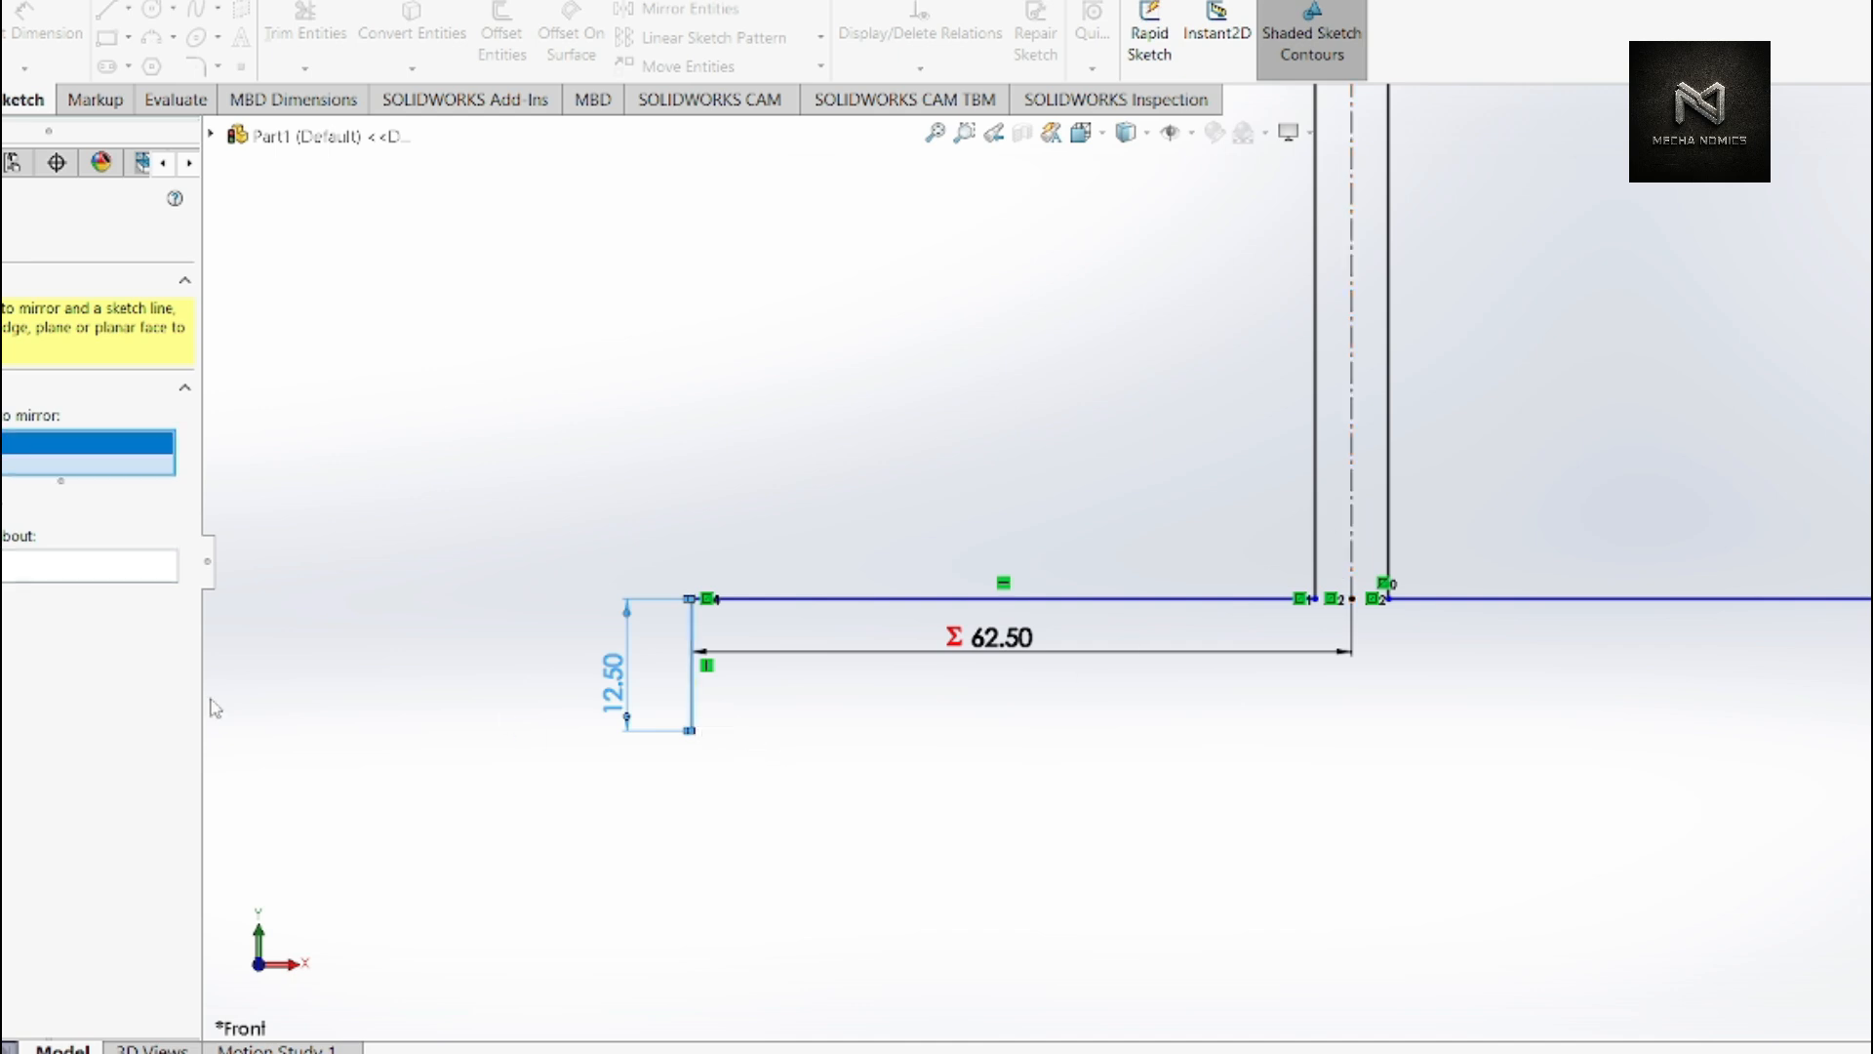
{"action": "left_click", "coordinate": [51, 571]}
{"action": "left_click", "coordinate": [1353, 478]}
{"action": "scroll", "coordinate": [1119, 565], "scroll_direction": "down", "scroll_amount": 3}
{"action": "scroll", "coordinate": [1717, 581], "scroll_direction": "down", "scroll_amount": 3}
{"action": "scroll", "coordinate": [1558, 597], "scroll_direction": "down", "scroll_amount": 1}
{"action": "scroll", "coordinate": [1432, 620], "scroll_direction": "up", "scroll_amount": 1}
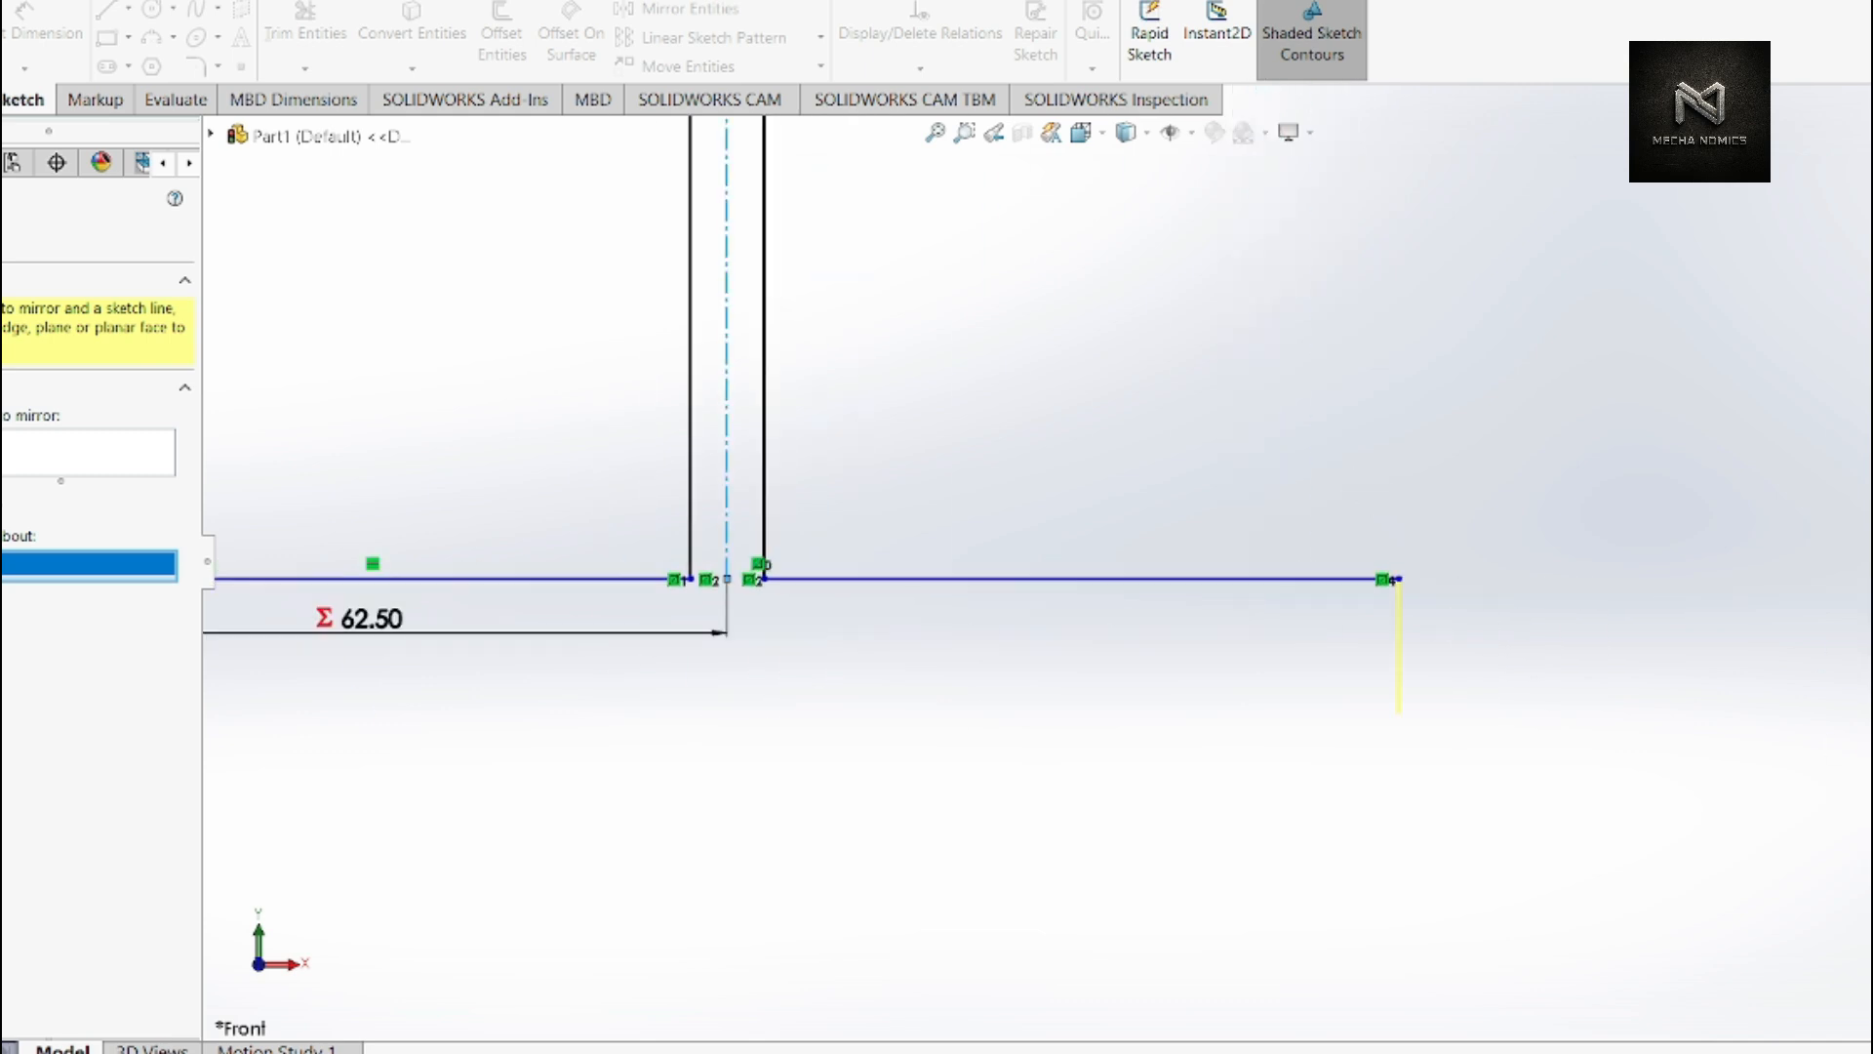
{"action": "left_click", "coordinate": [2, 231]}
{"action": "scroll", "coordinate": [1221, 638], "scroll_direction": "up", "scroll_amount": 3}
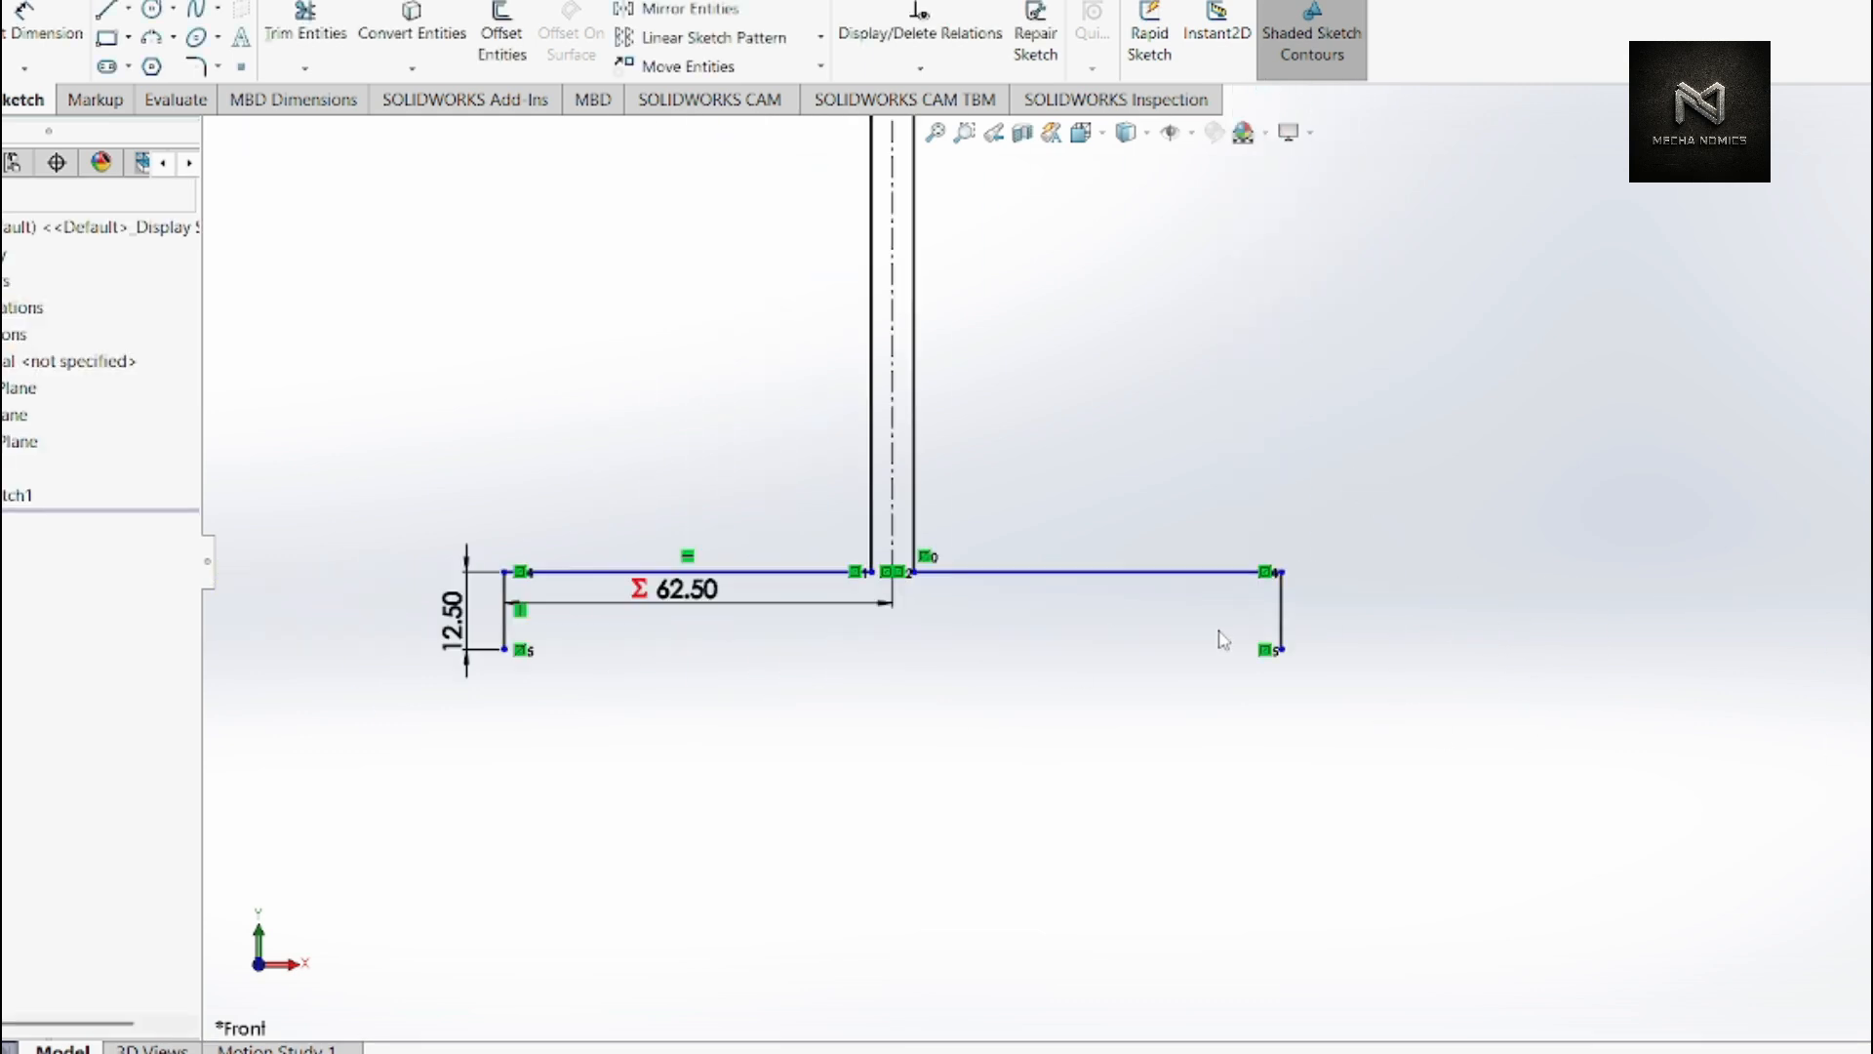
- Close the lower flange with a horizontal line joining the lower ends of its two vertical end lines
{"action": "scroll", "coordinate": [662, 644], "scroll_direction": "down", "scroll_amount": 1}
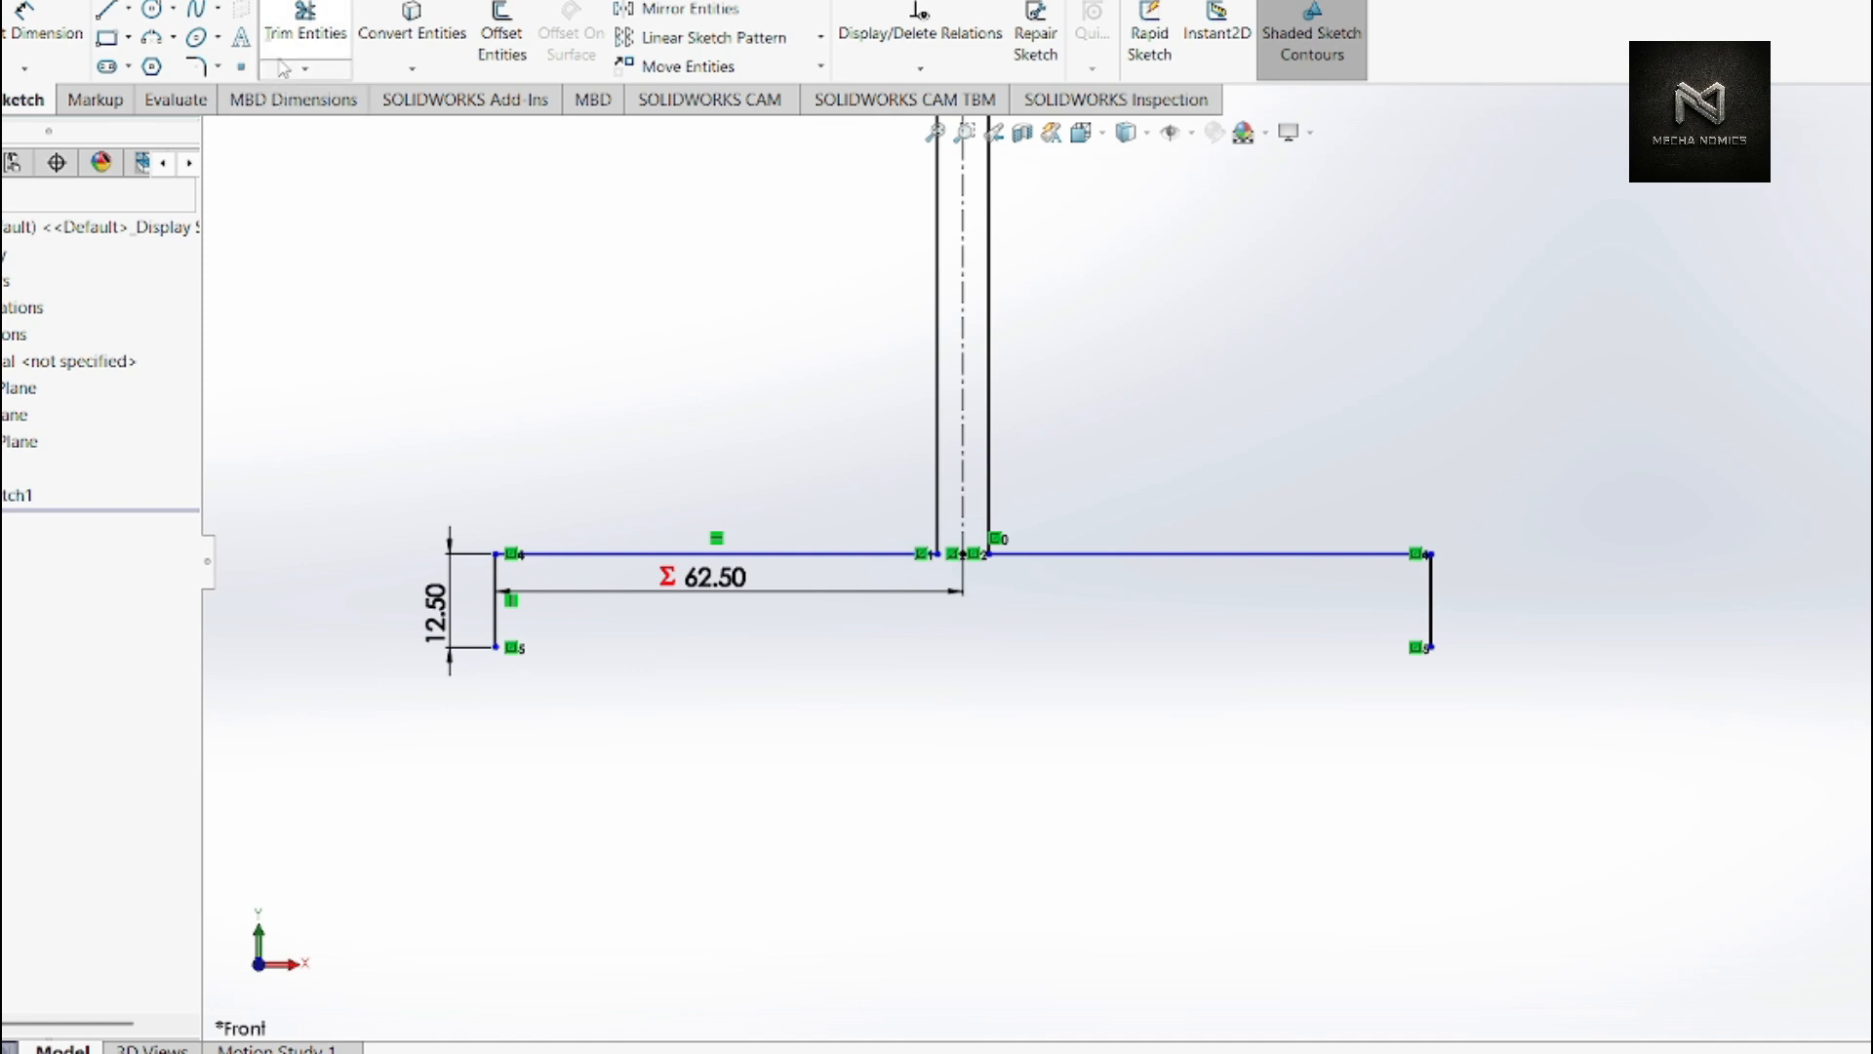
{"action": "left_click", "coordinate": [102, 12]}
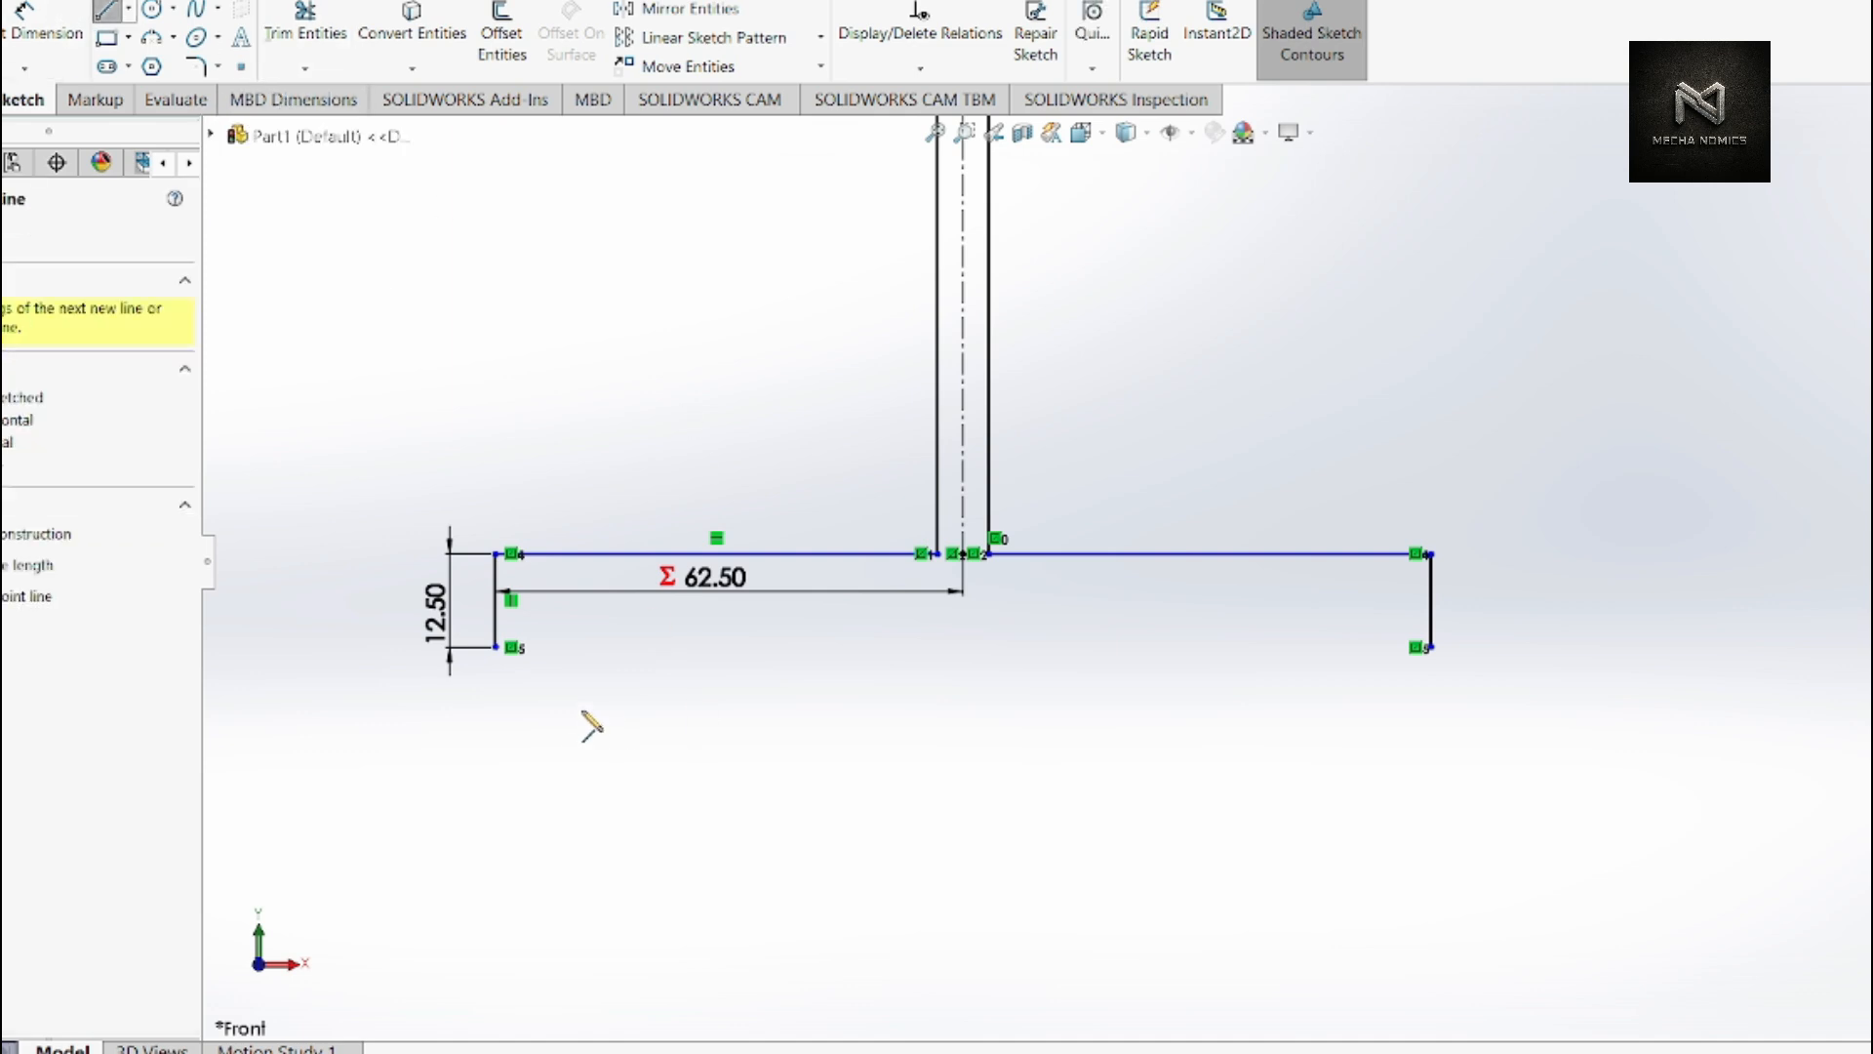
{"action": "left_click", "coordinate": [494, 648]}
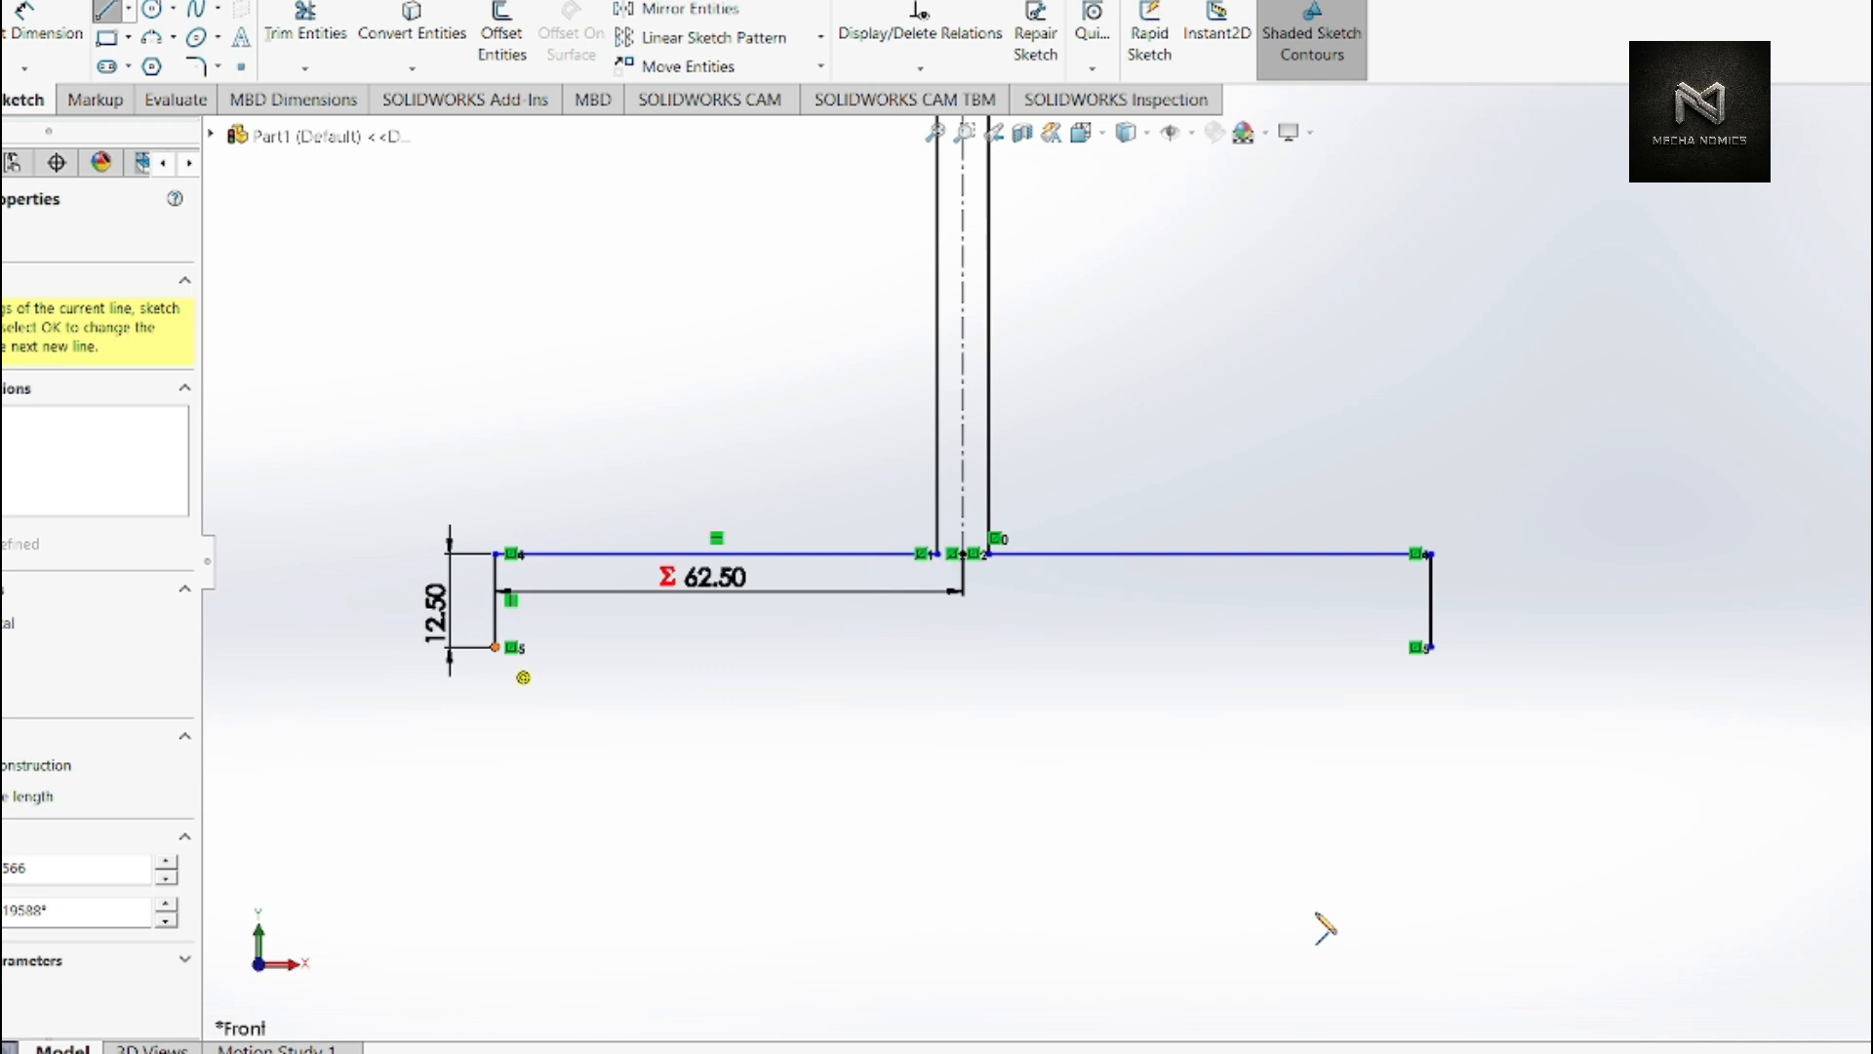
{"action": "left_click", "coordinate": [1431, 647]}
{"action": "scroll", "coordinate": [1413, 773], "scroll_direction": "down", "scroll_amount": 5}
{"action": "scroll", "coordinate": [1410, 761], "scroll_direction": "up", "scroll_amount": 3}
{"action": "scroll", "coordinate": [1142, 234], "scroll_direction": "down", "scroll_amount": 4}
{"action": "scroll", "coordinate": [1029, 433], "scroll_direction": "down", "scroll_amount": 3}
{"action": "scroll", "coordinate": [1052, 517], "scroll_direction": "up", "scroll_amount": 4}
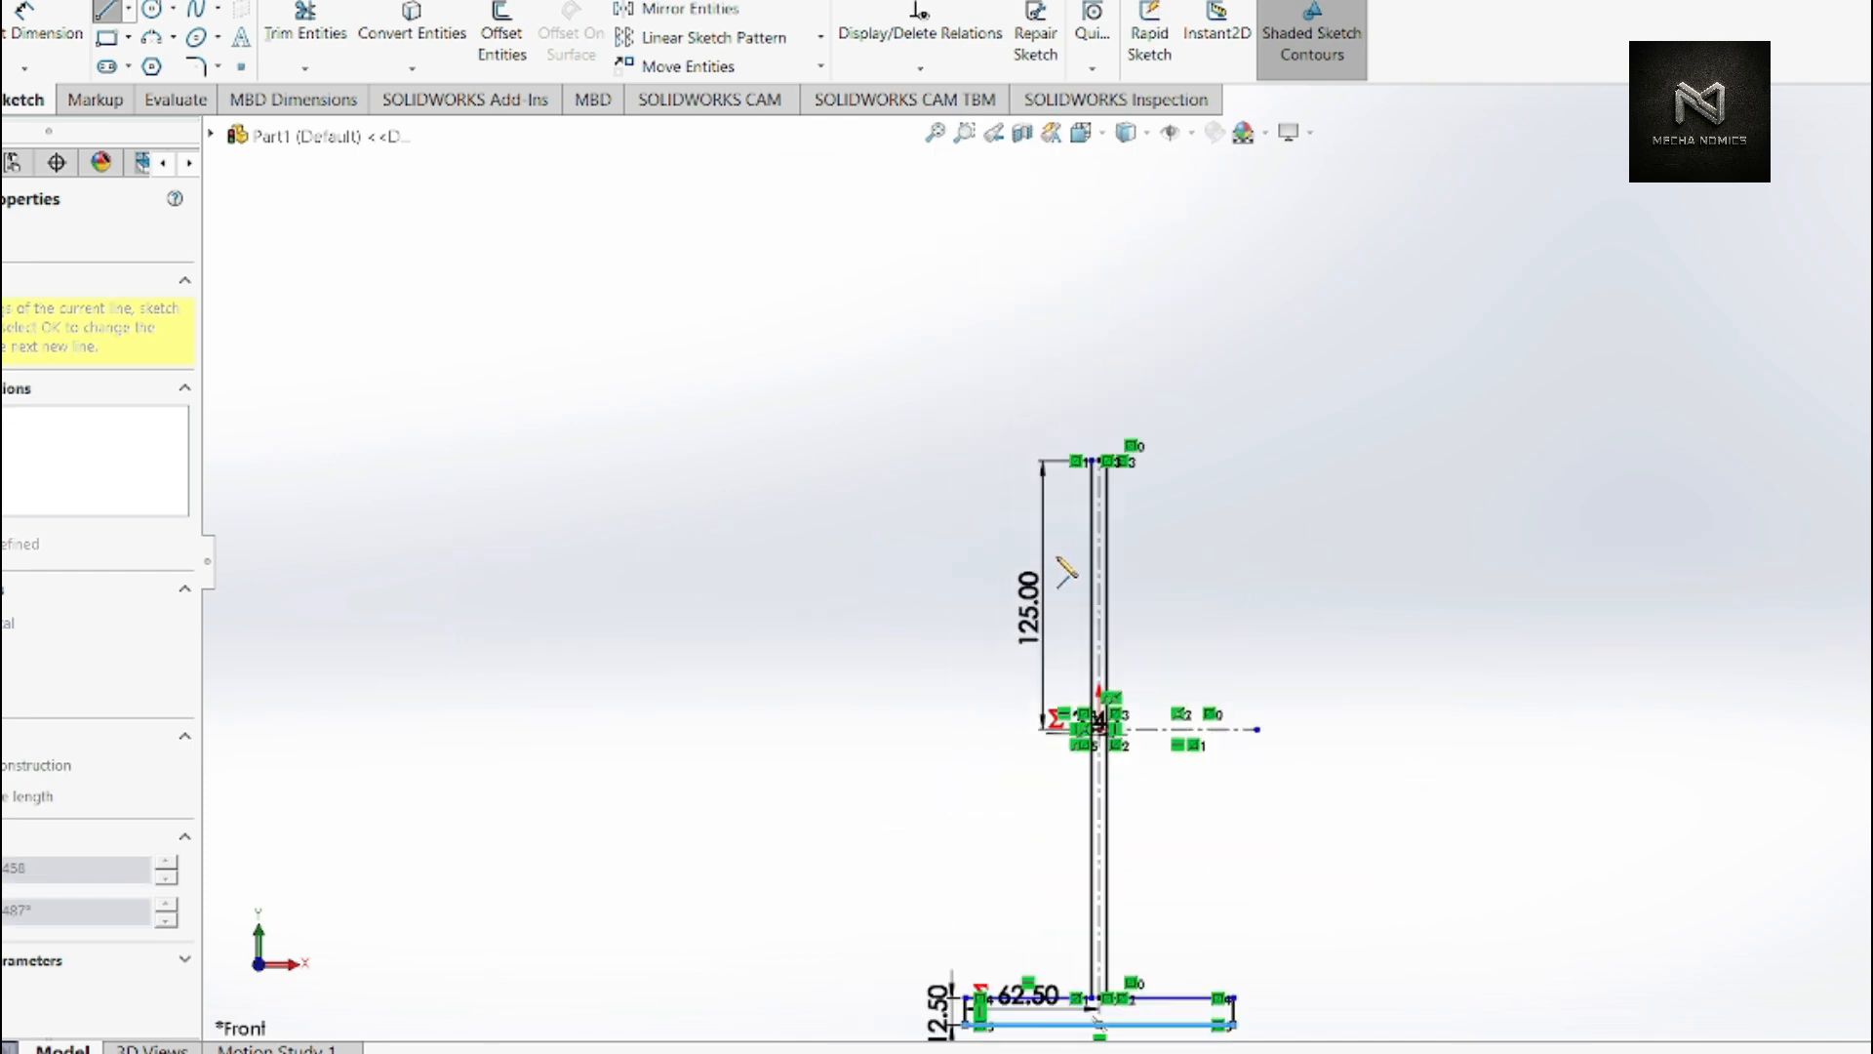
{"action": "scroll", "coordinate": [1120, 995], "scroll_direction": "down", "scroll_amount": 3}
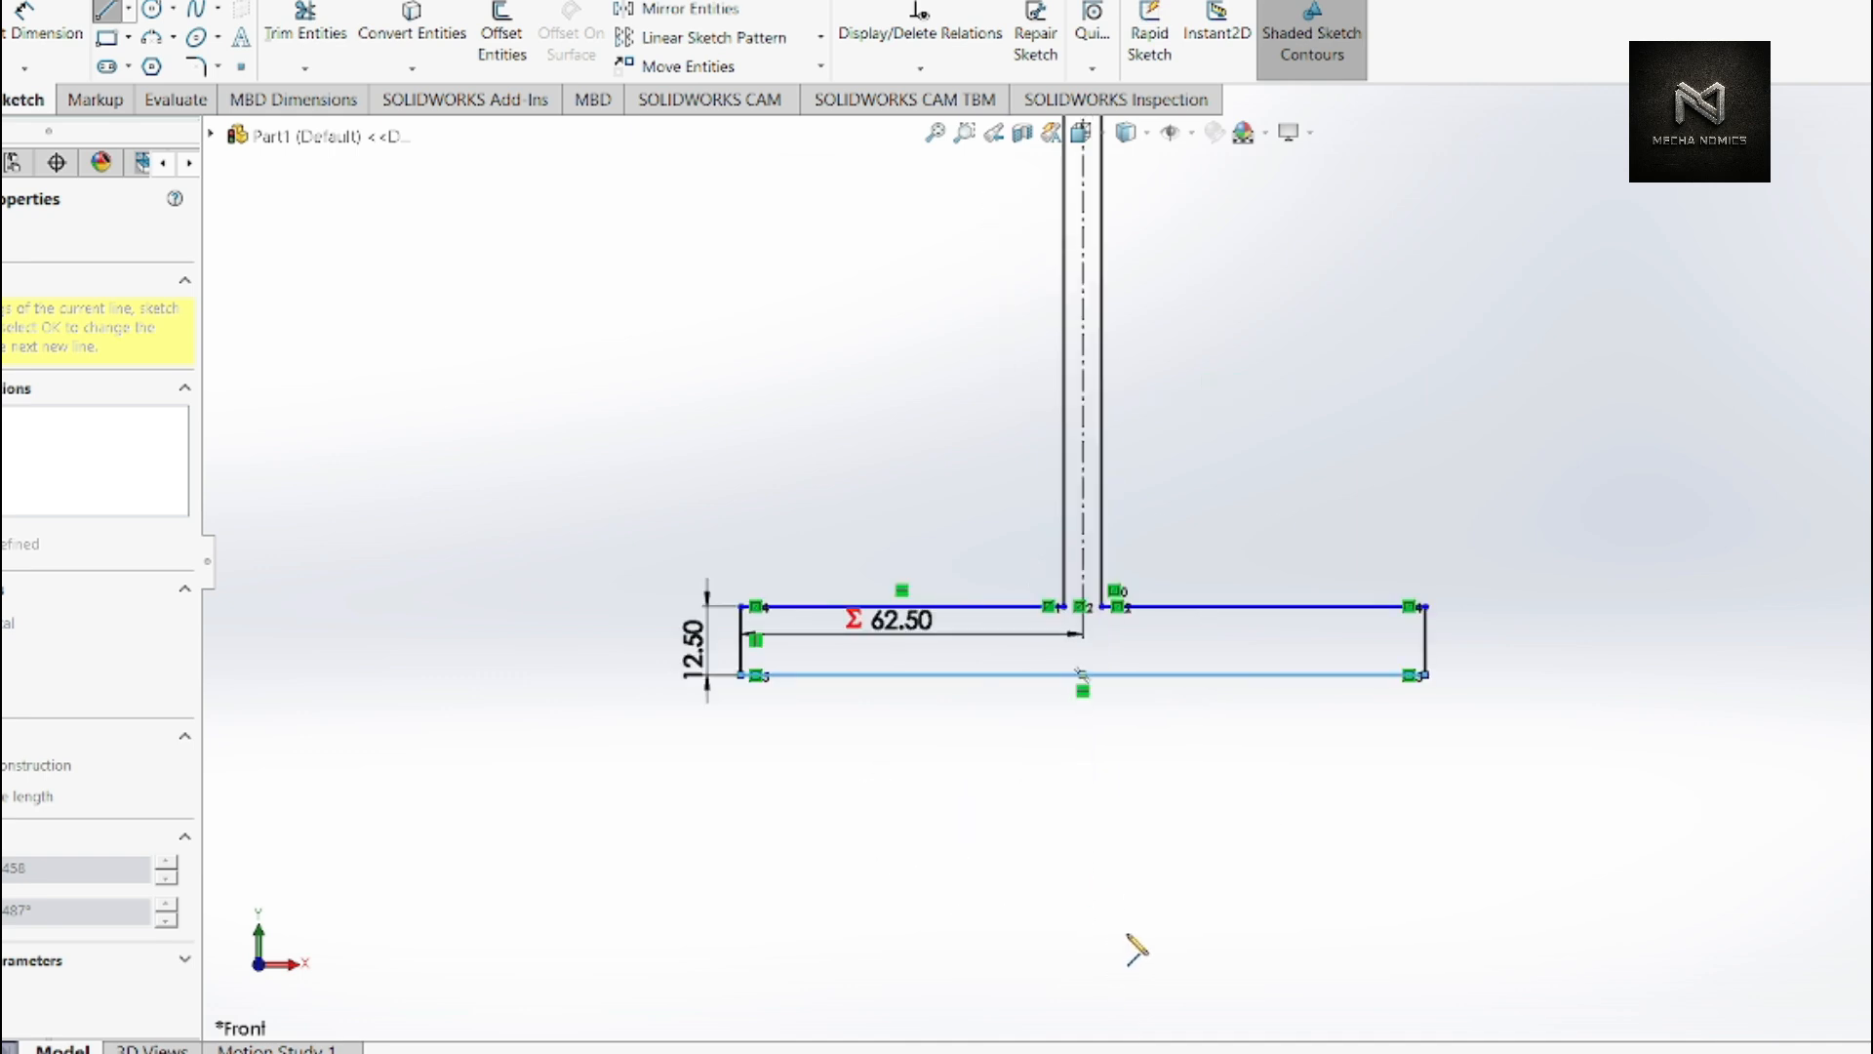
{"action": "key", "text": "Escape"}
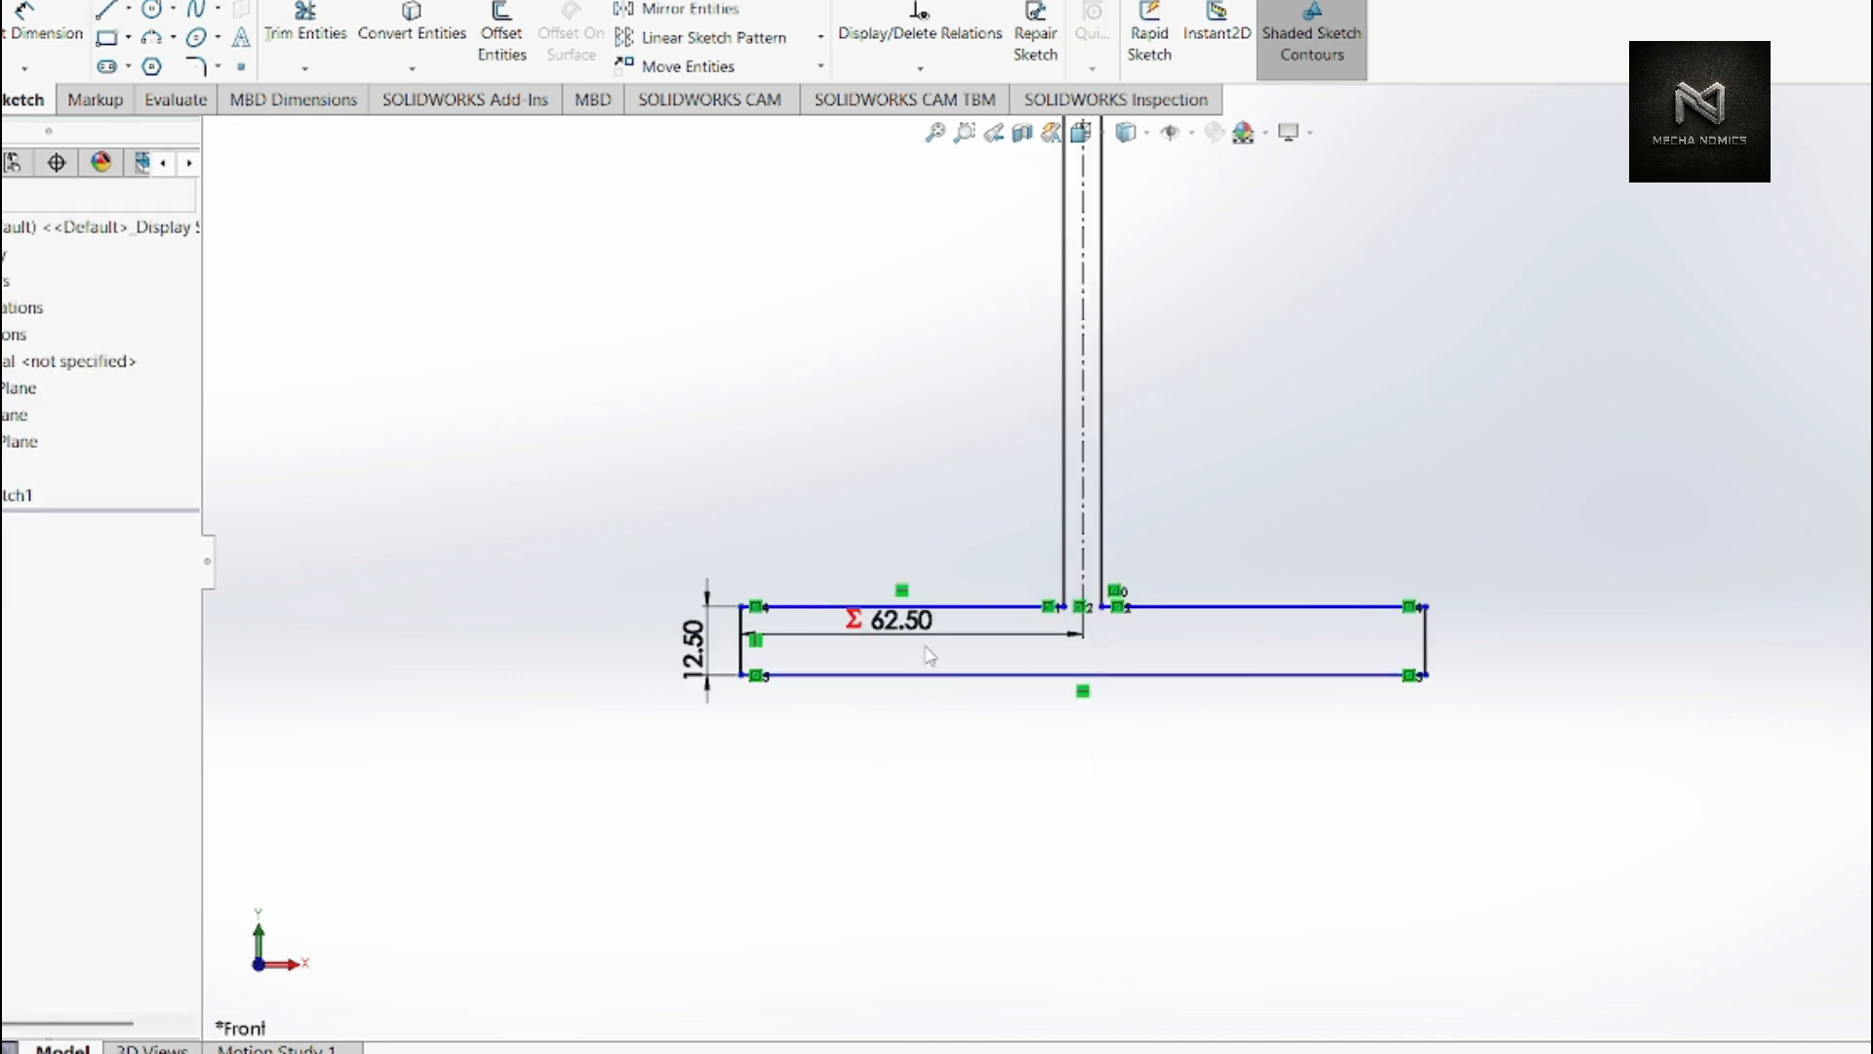
- Check the length of the lower flange's bottom line with a trial dimension and cancel it unplaced
{"action": "scroll", "coordinate": [930, 642], "scroll_direction": "down", "scroll_amount": 2}
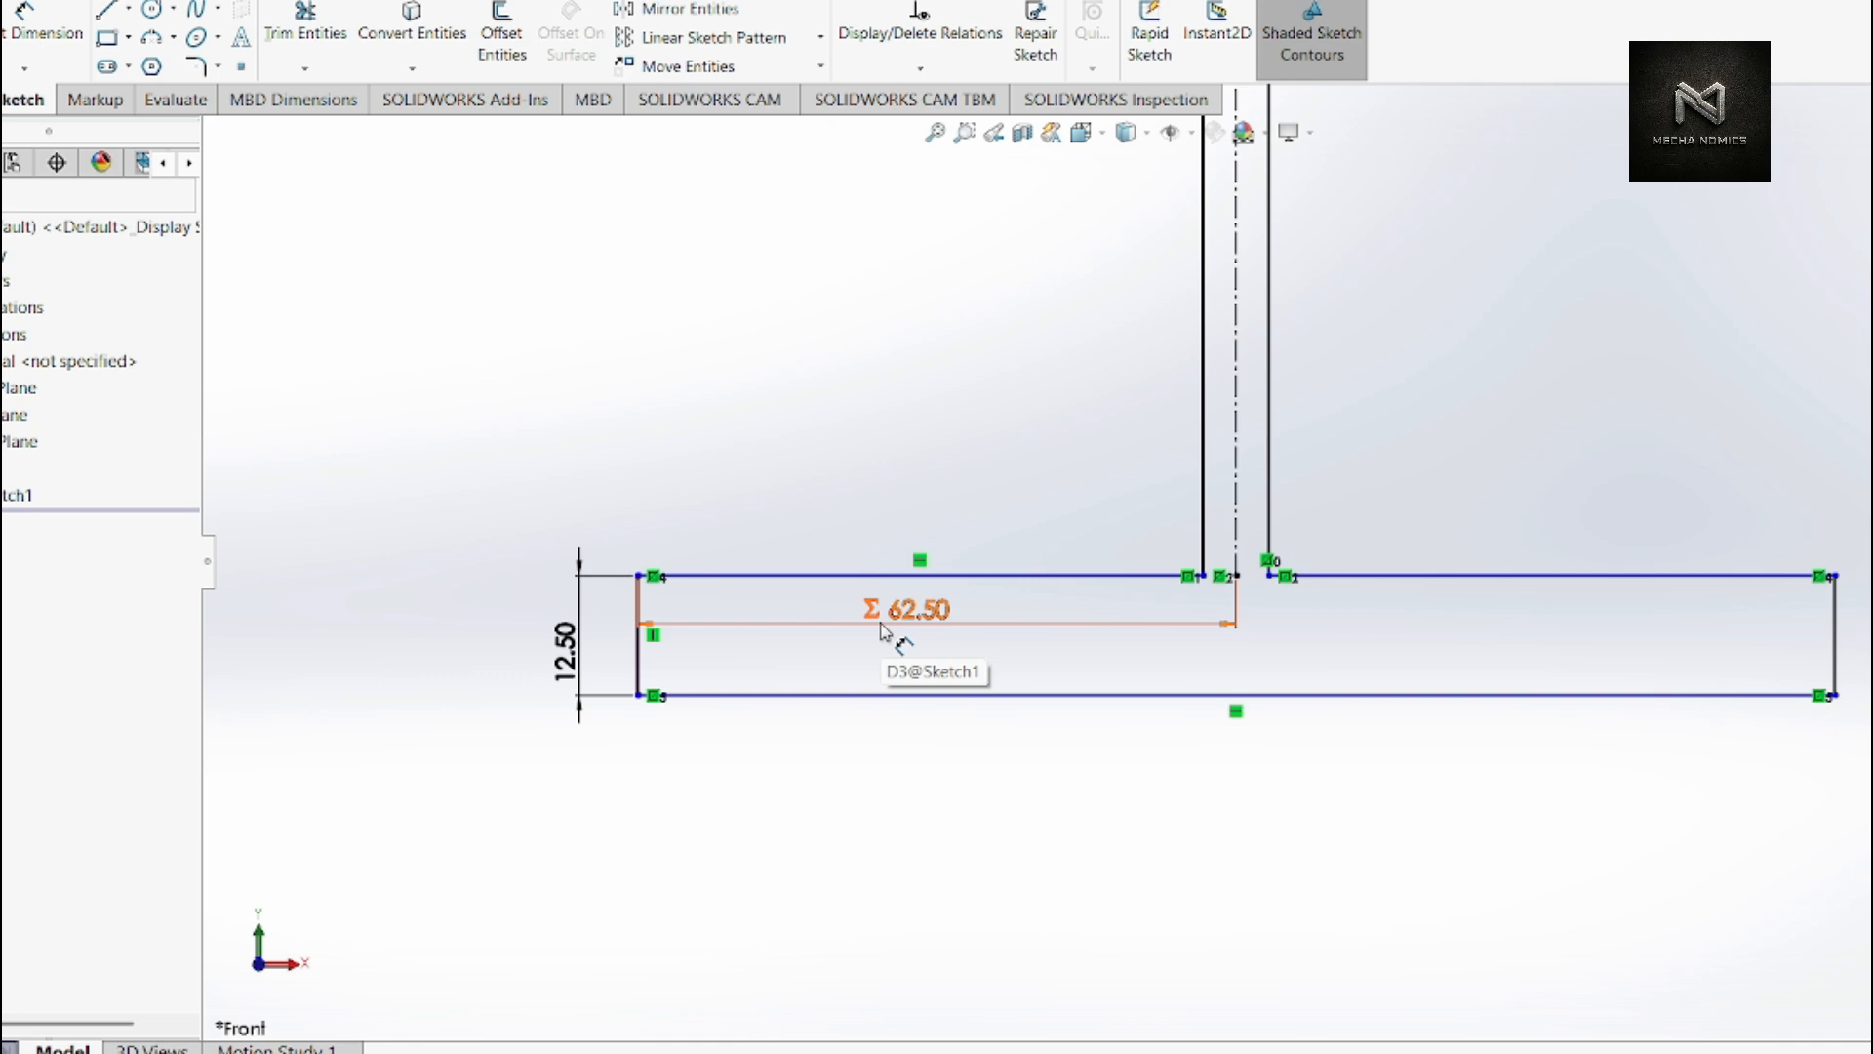
{"action": "left_click", "coordinate": [1373, 1049]}
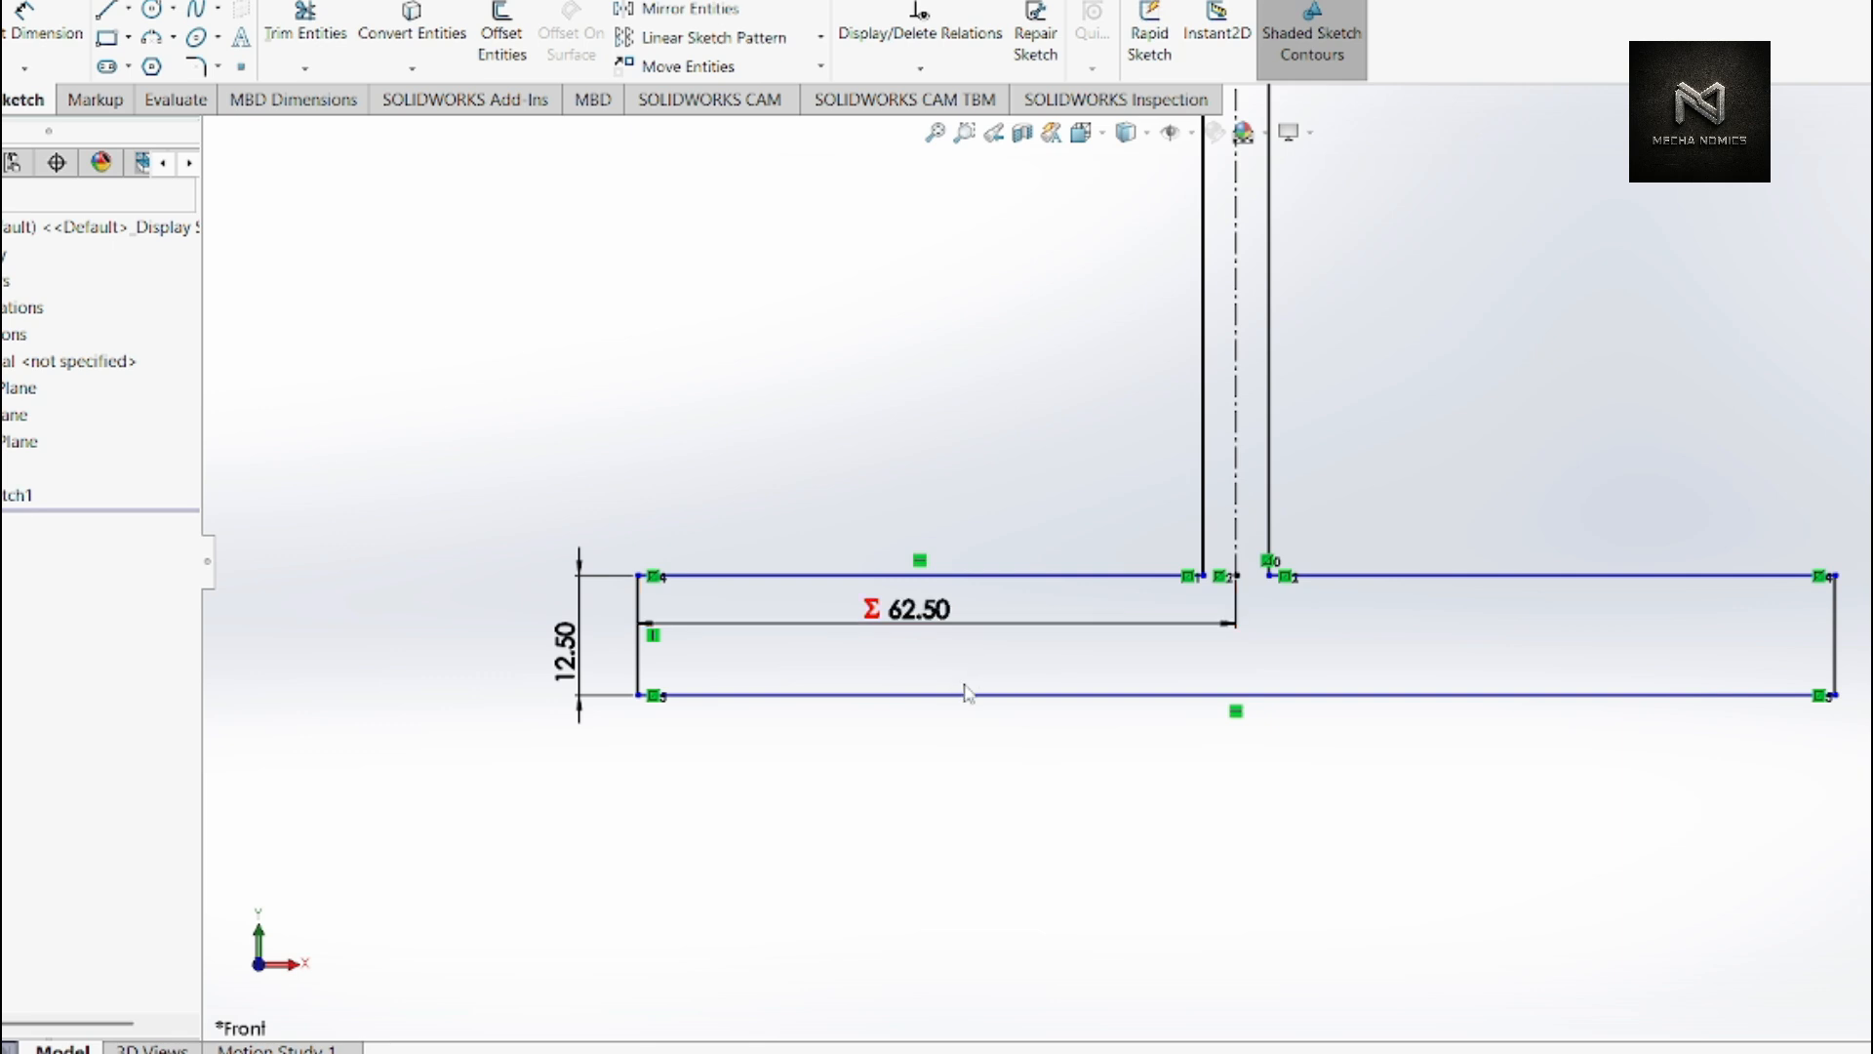
{"action": "left_click", "coordinate": [43, 11]}
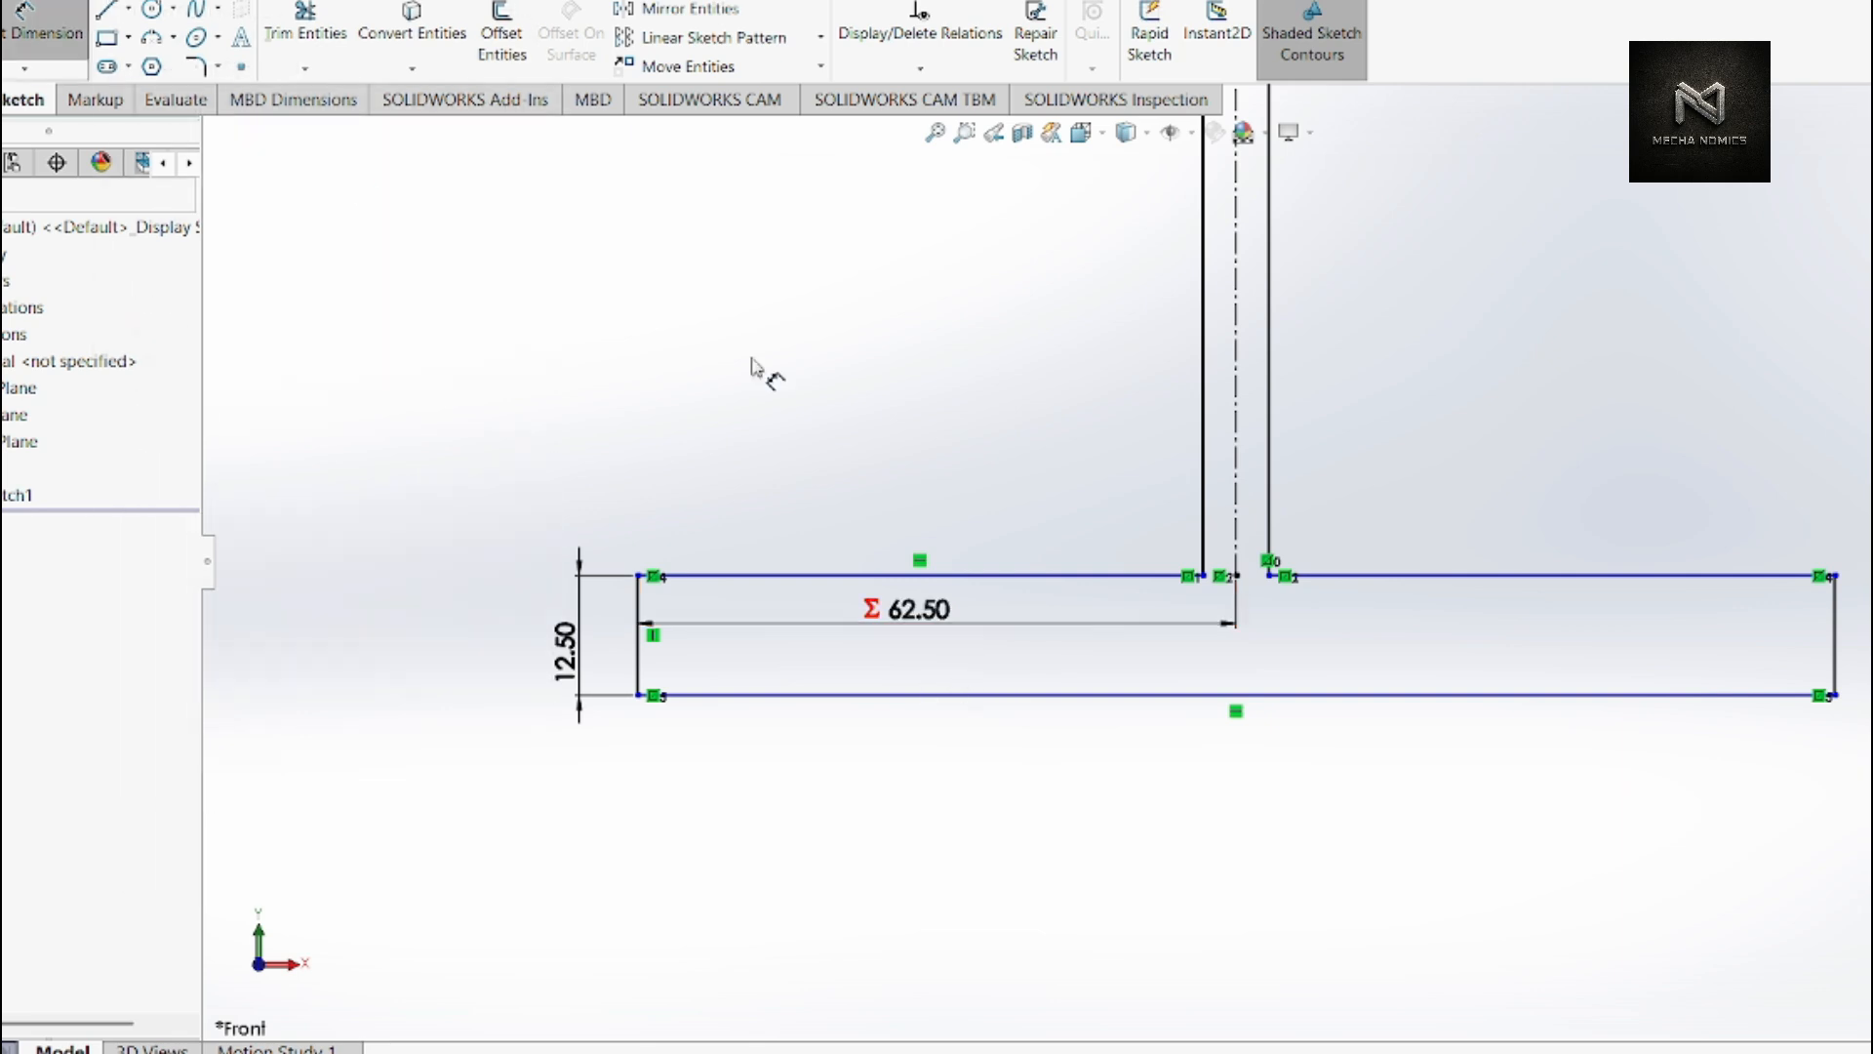
{"action": "left_click", "coordinate": [1372, 696]}
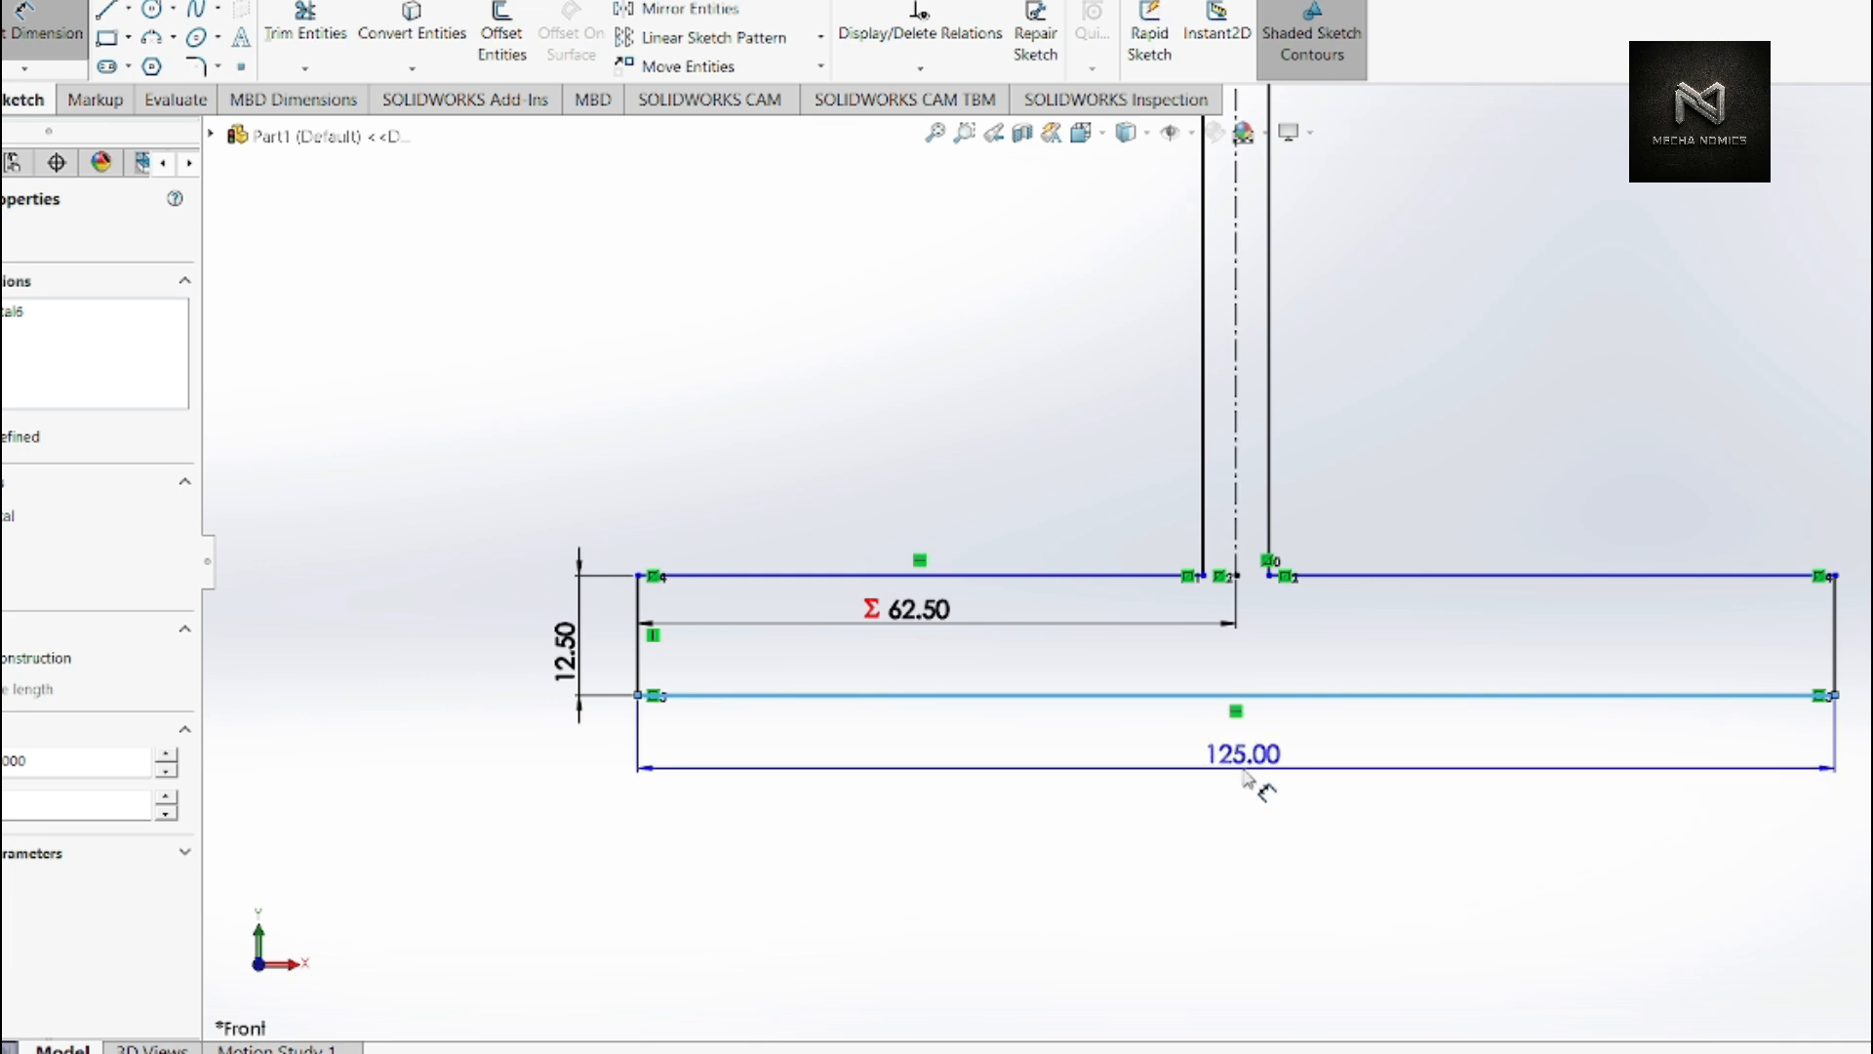
{"action": "key", "text": "Escape"}
{"action": "scroll", "coordinate": [1246, 778], "scroll_direction": "up", "scroll_amount": 8}
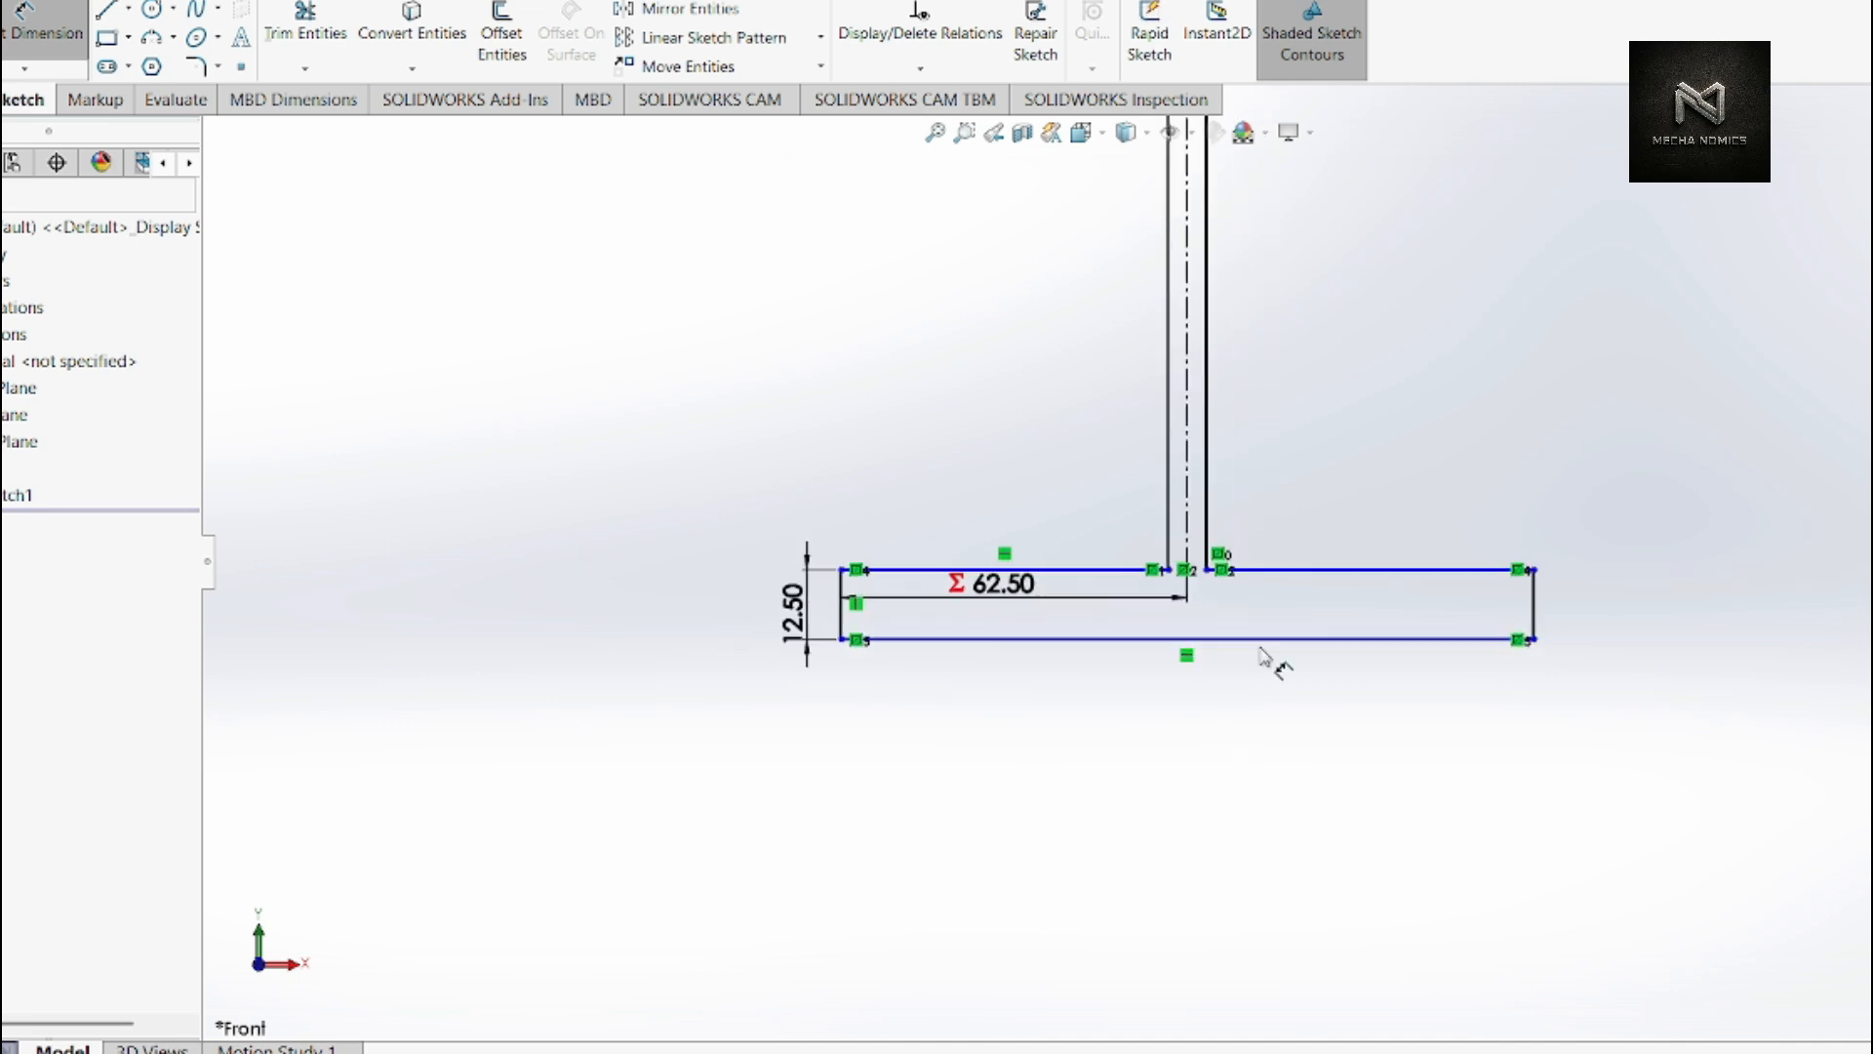
{"action": "scroll", "coordinate": [1210, 464], "scroll_direction": "down", "scroll_amount": 6}
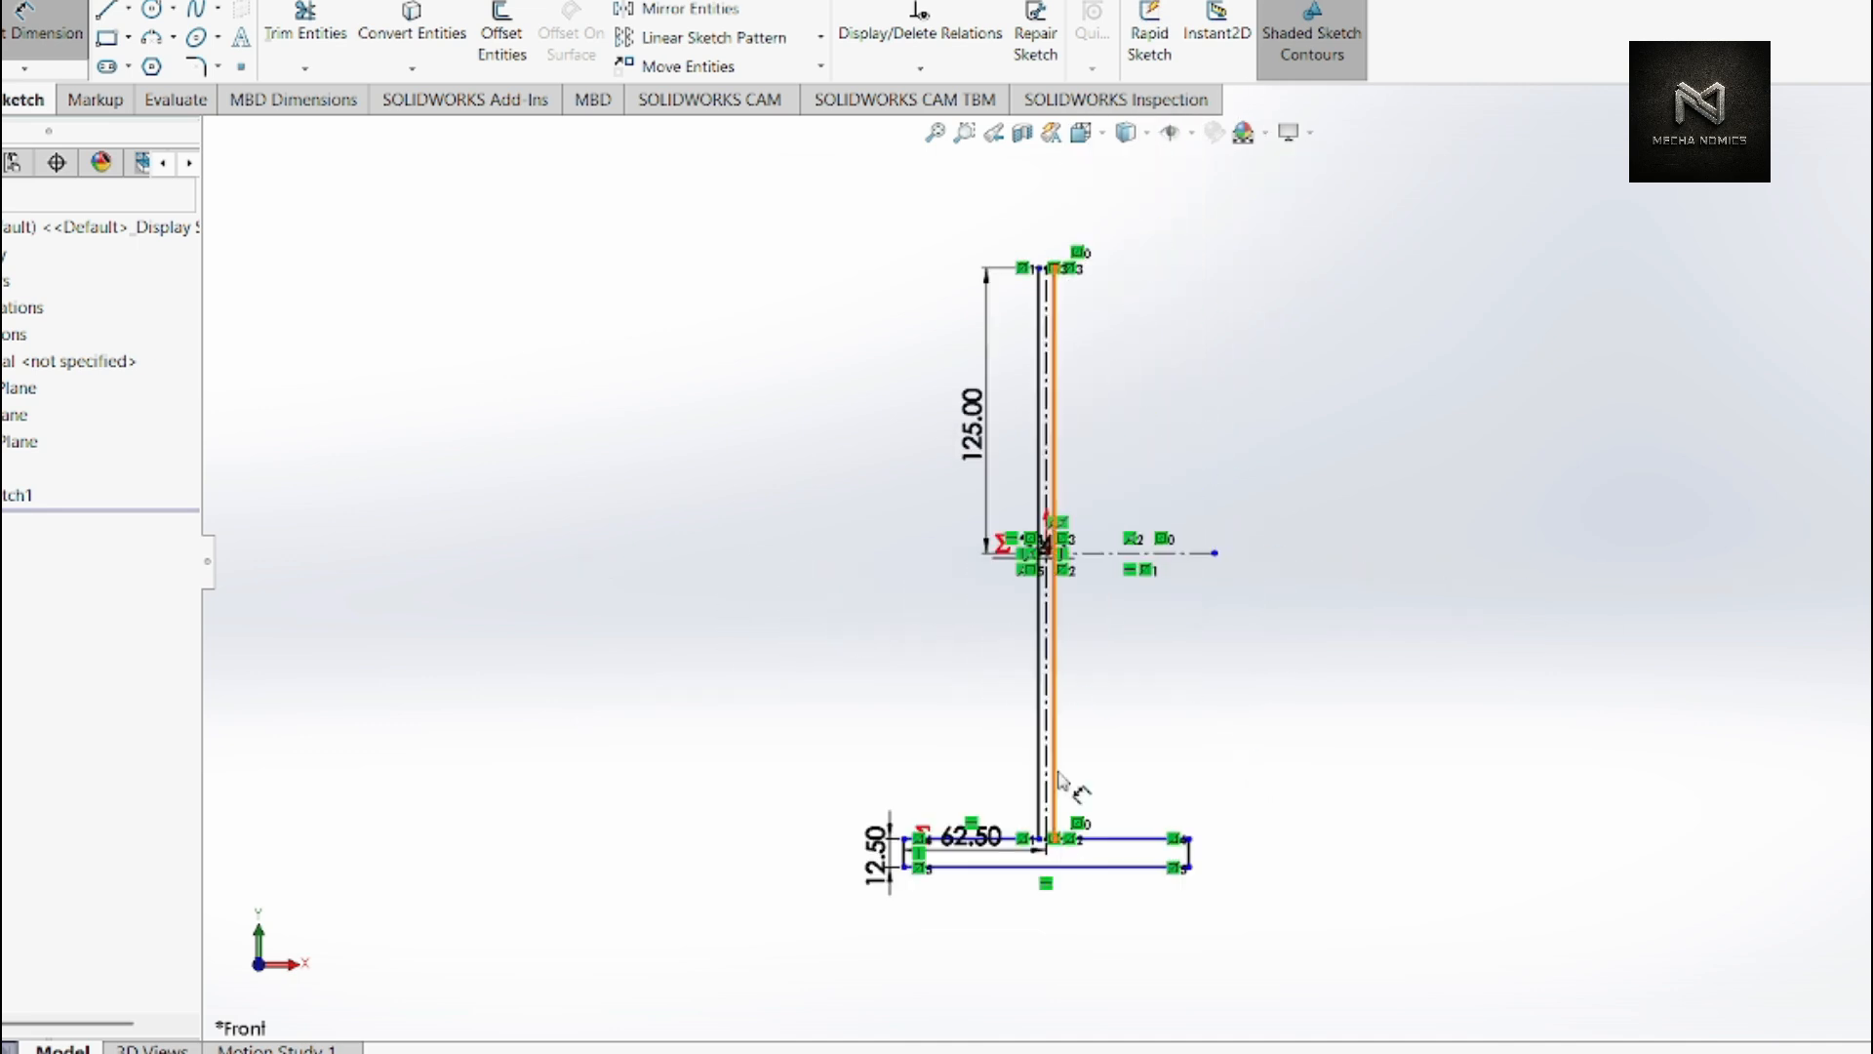
{"action": "key", "text": "Escape"}
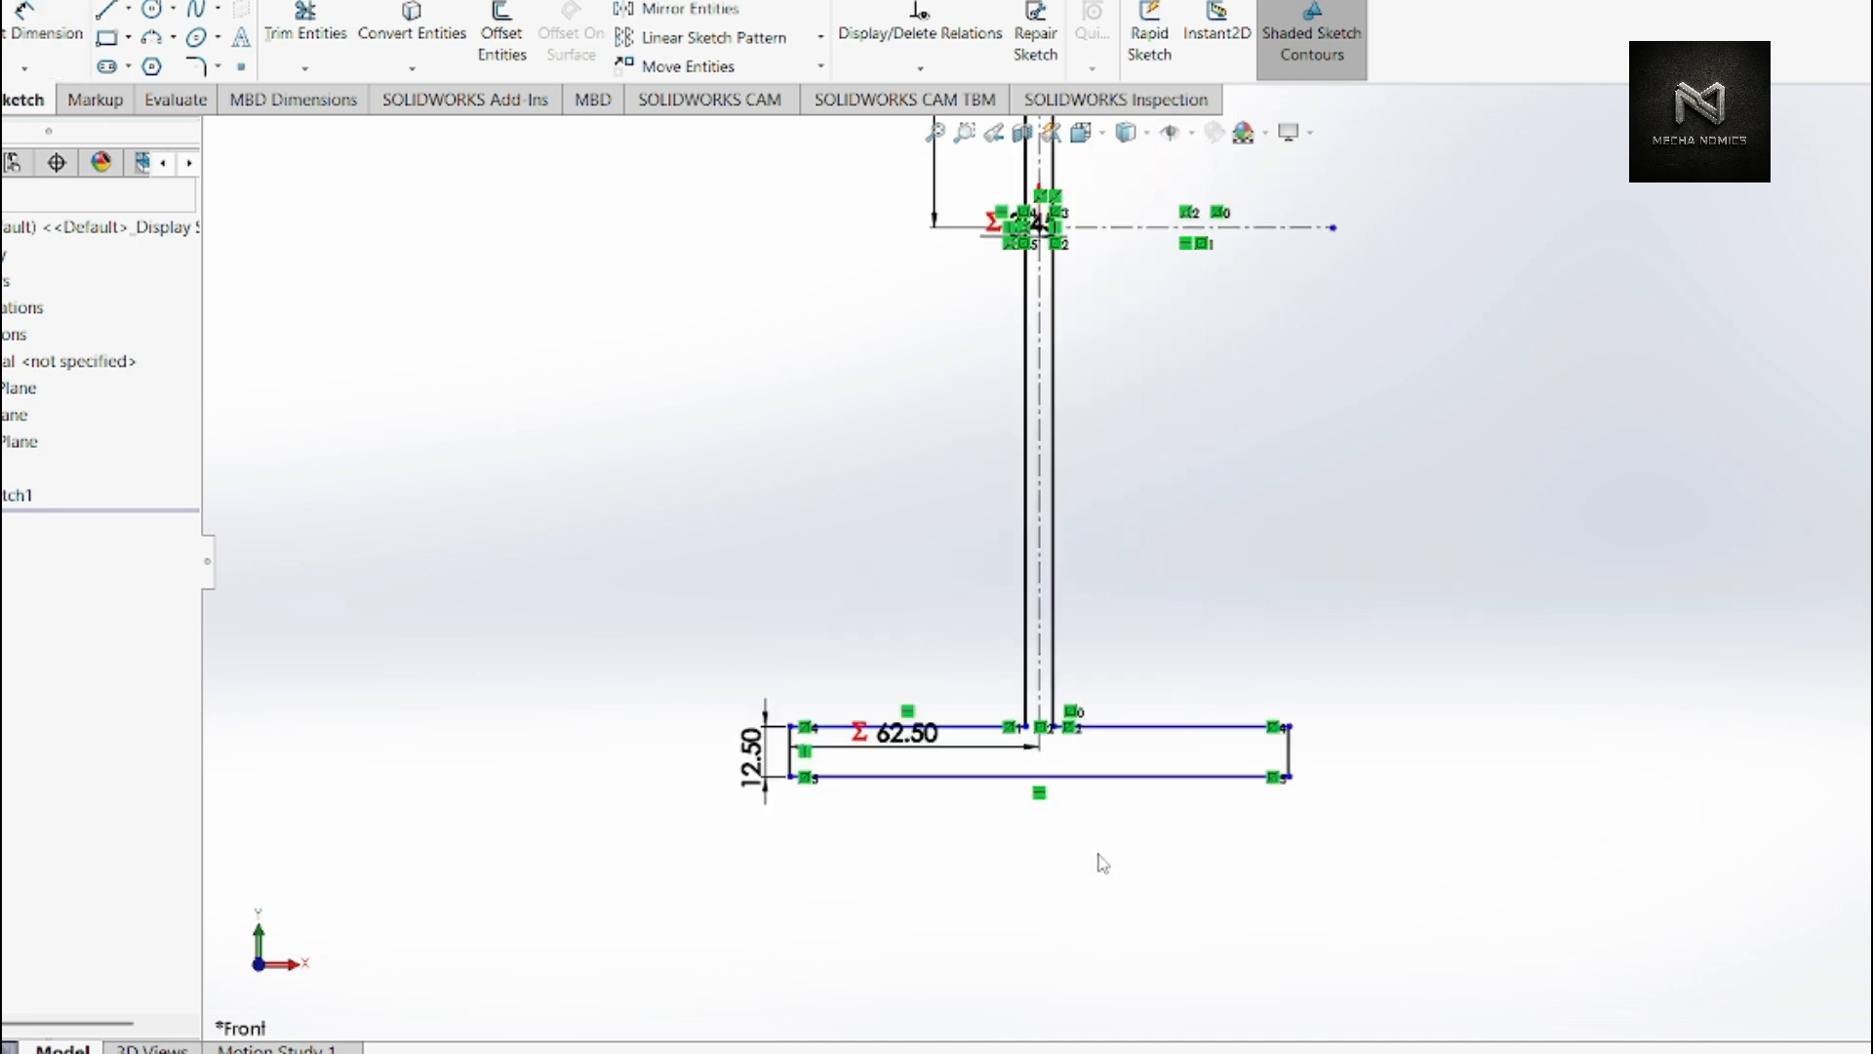
- Examine the lower flange's right-hand corner, its junction with the web and the whole beam profile
{"action": "scroll", "coordinate": [1263, 761], "scroll_direction": "down", "scroll_amount": 8}
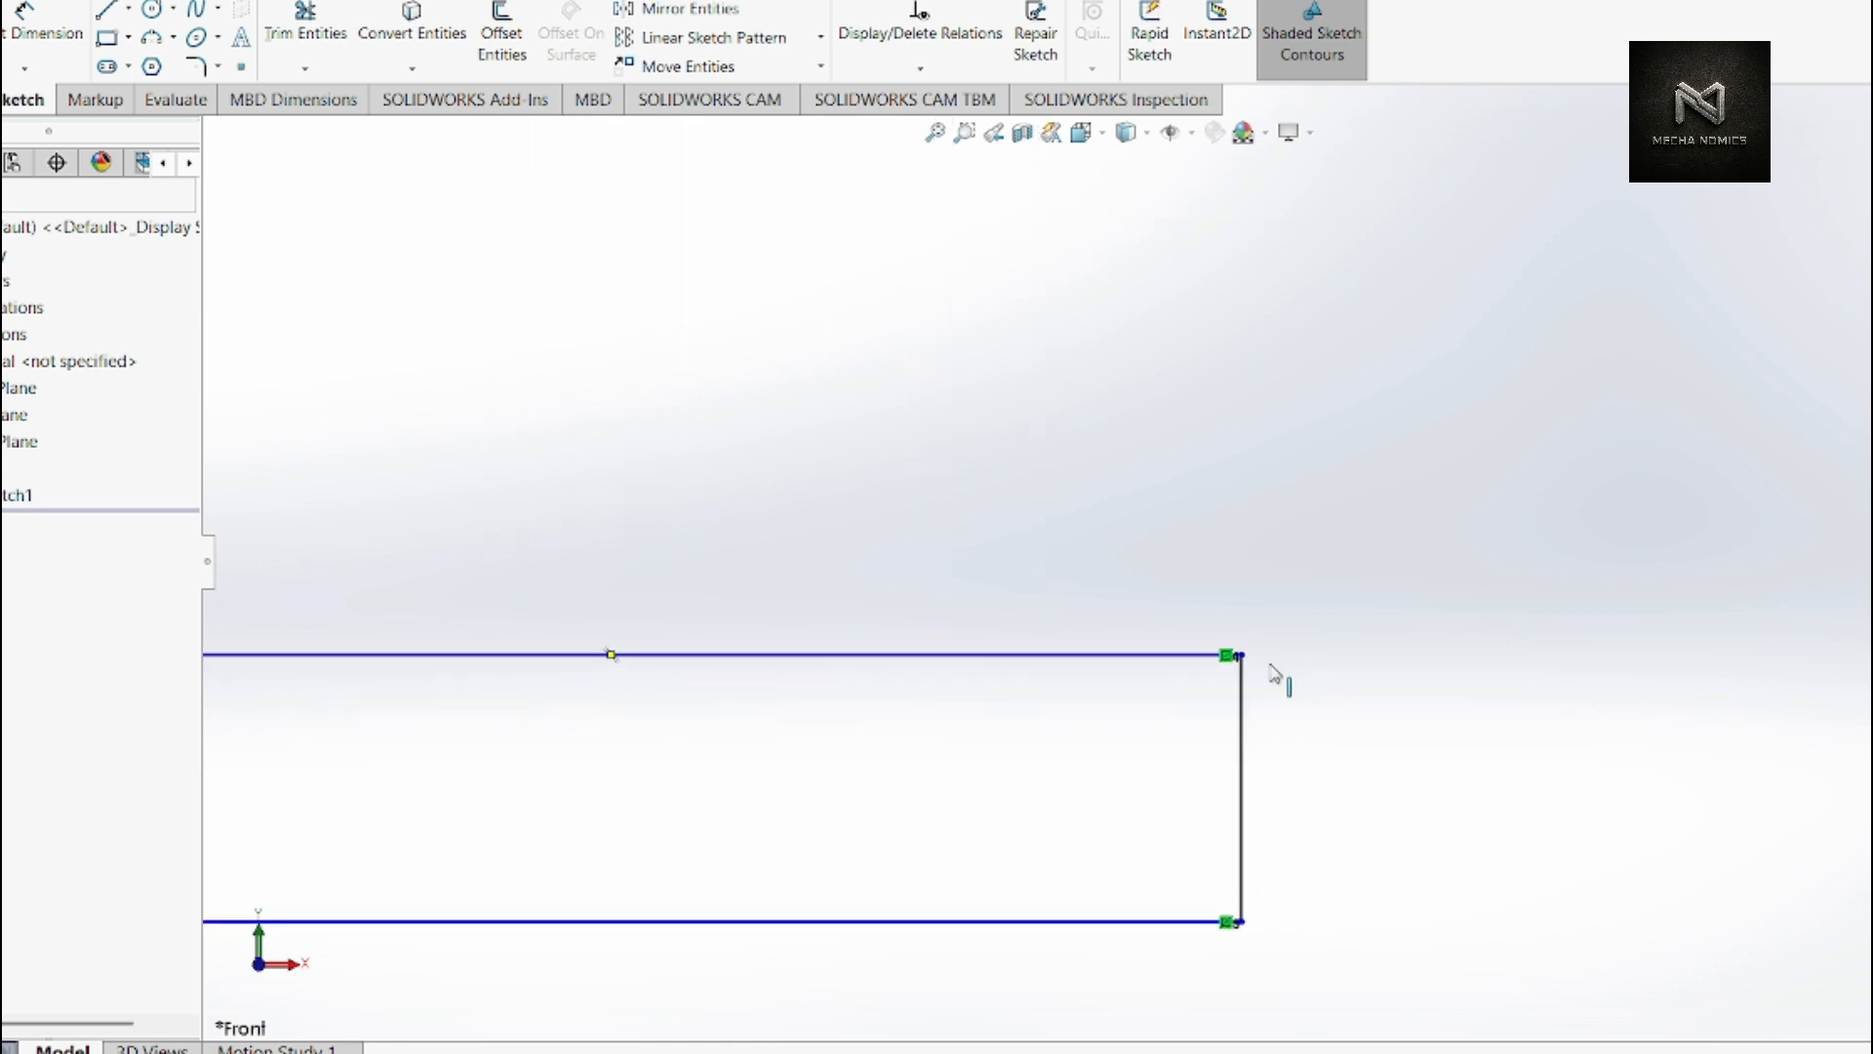
{"action": "scroll", "coordinate": [1175, 615], "scroll_direction": "up", "scroll_amount": 3}
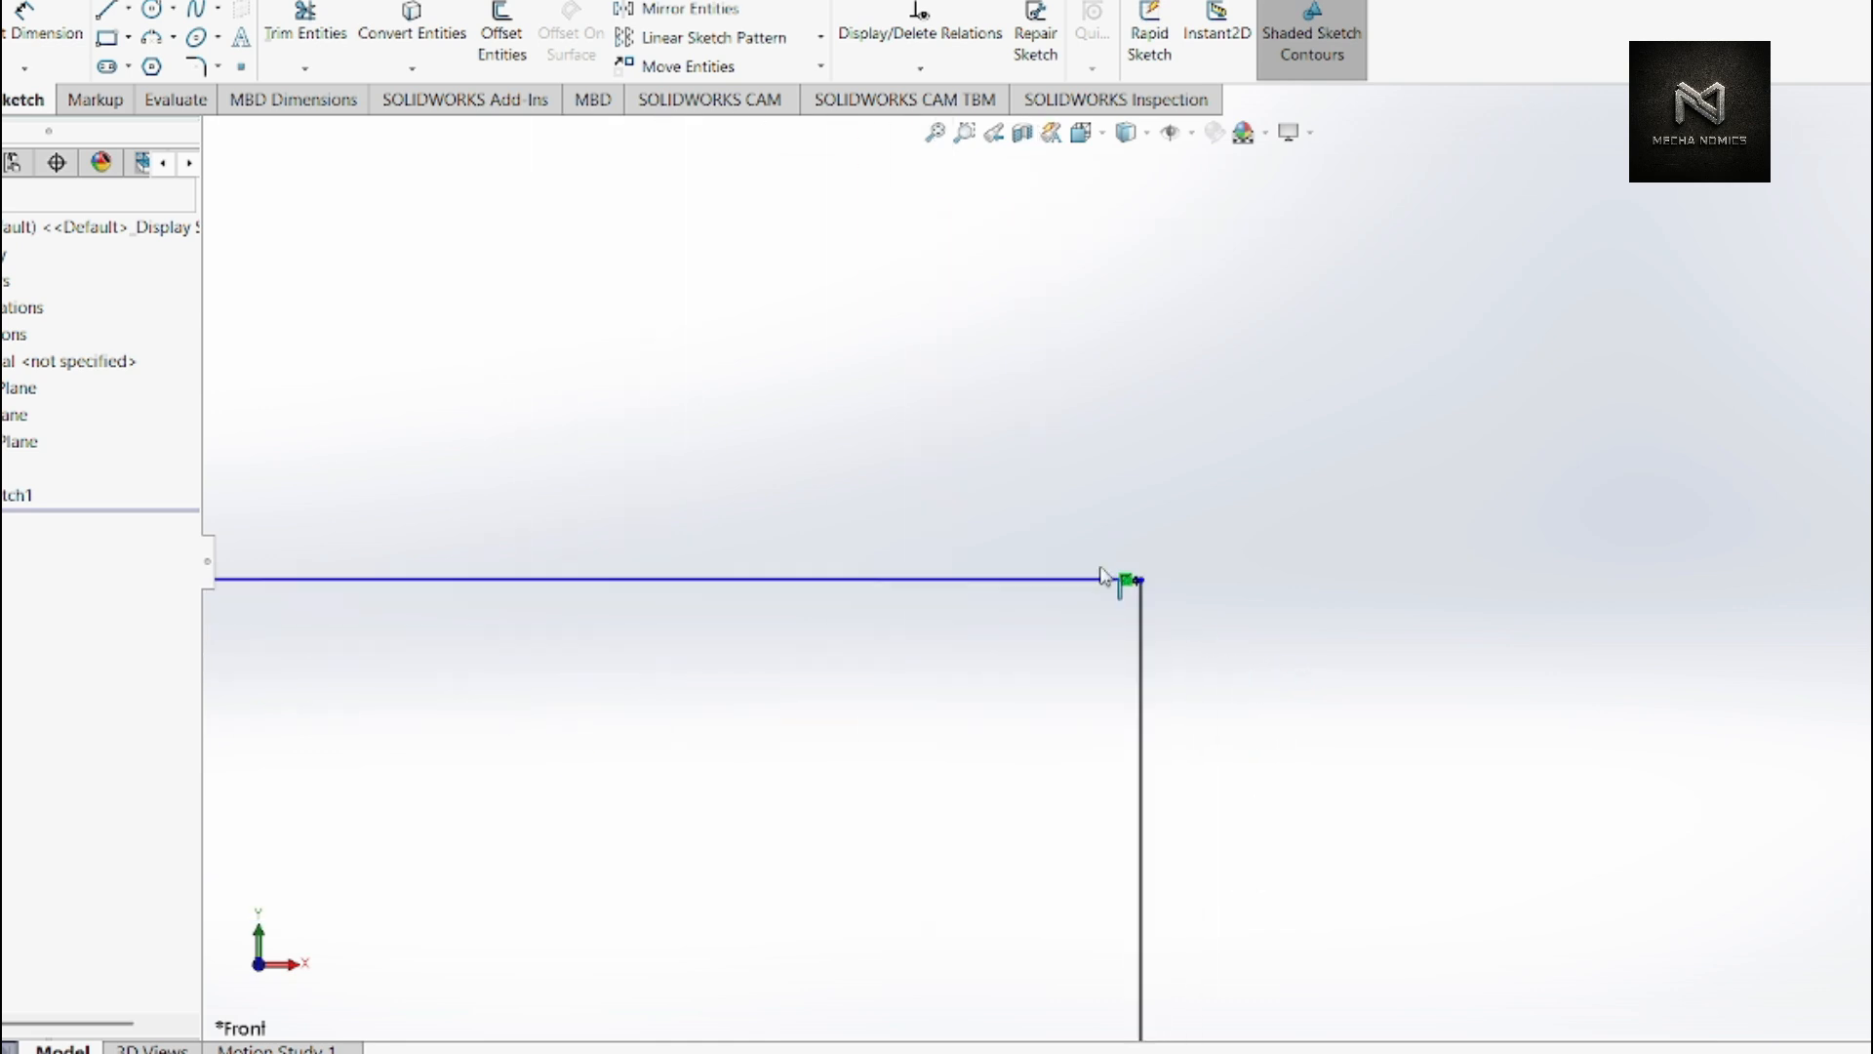
{"action": "scroll", "coordinate": [1106, 576], "scroll_direction": "up", "scroll_amount": 5}
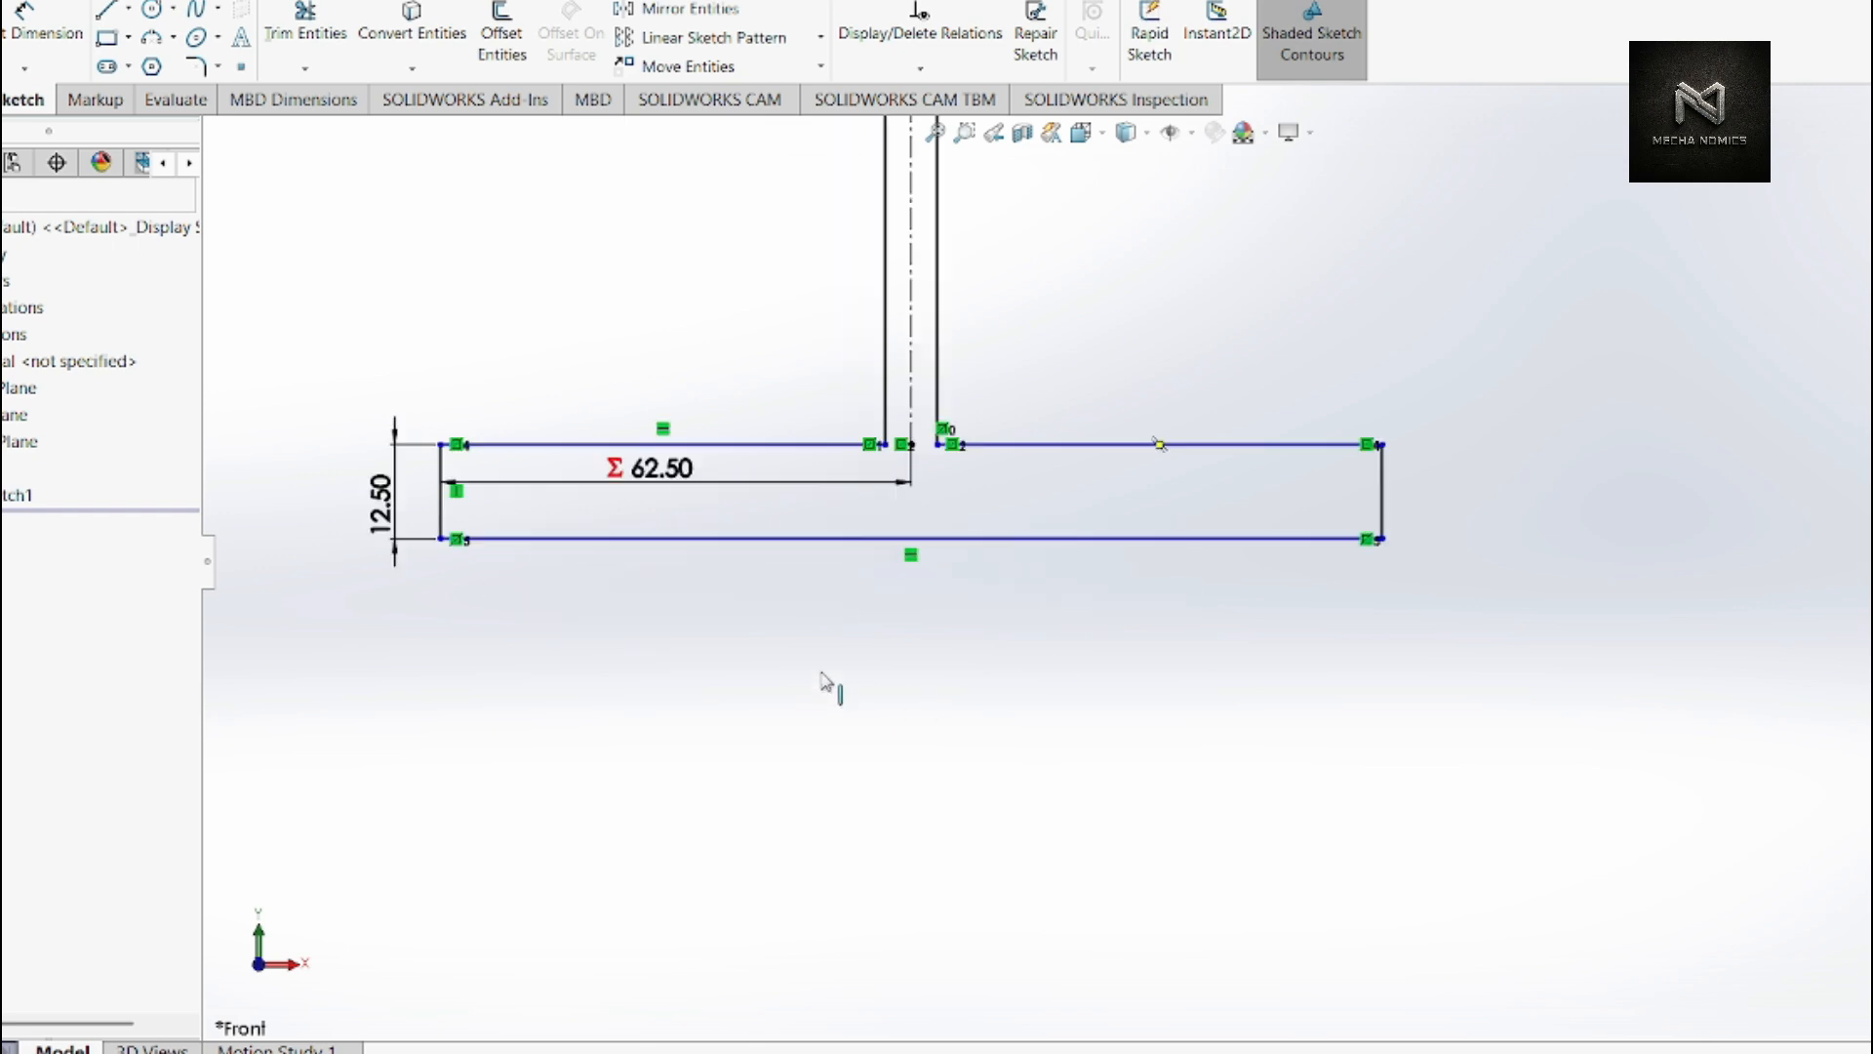
{"action": "scroll", "coordinate": [759, 494], "scroll_direction": "up", "scroll_amount": 5}
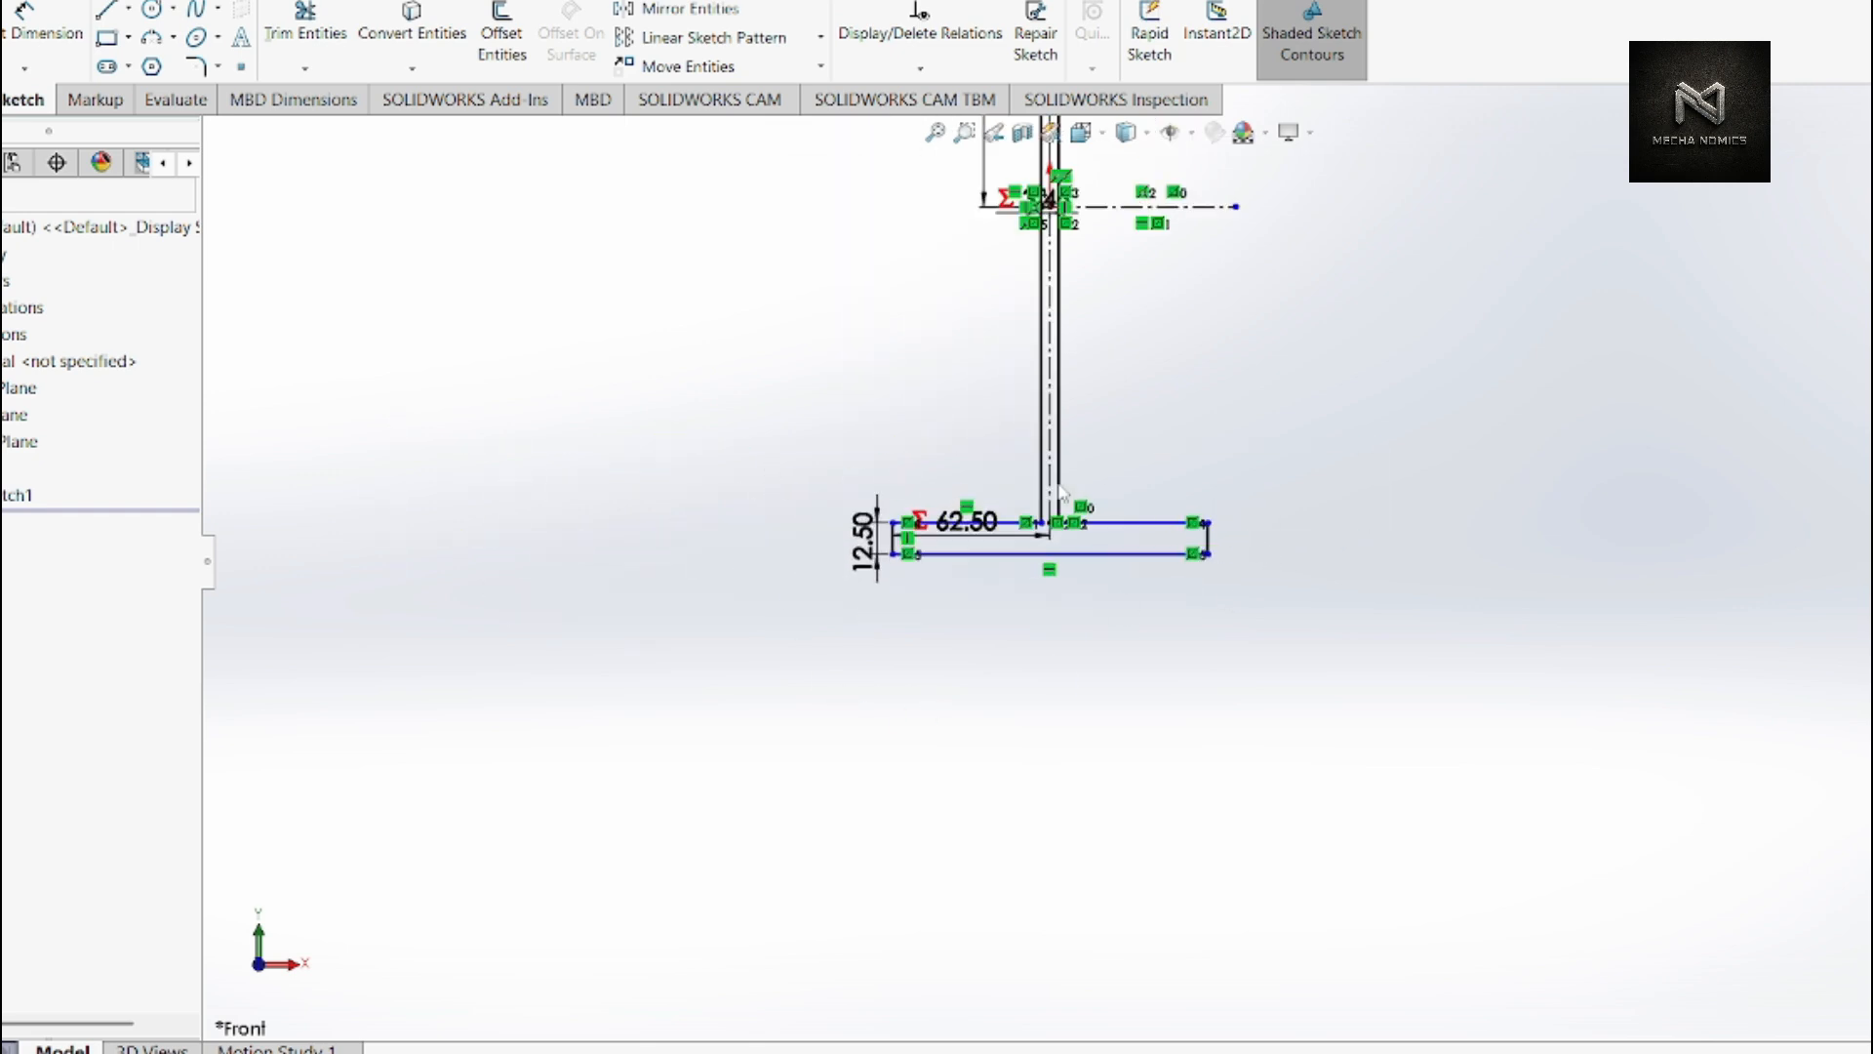
{"action": "scroll", "coordinate": [1035, 473], "scroll_direction": "up", "scroll_amount": 5}
{"action": "scroll", "coordinate": [1091, 390], "scroll_direction": "down", "scroll_amount": 8}
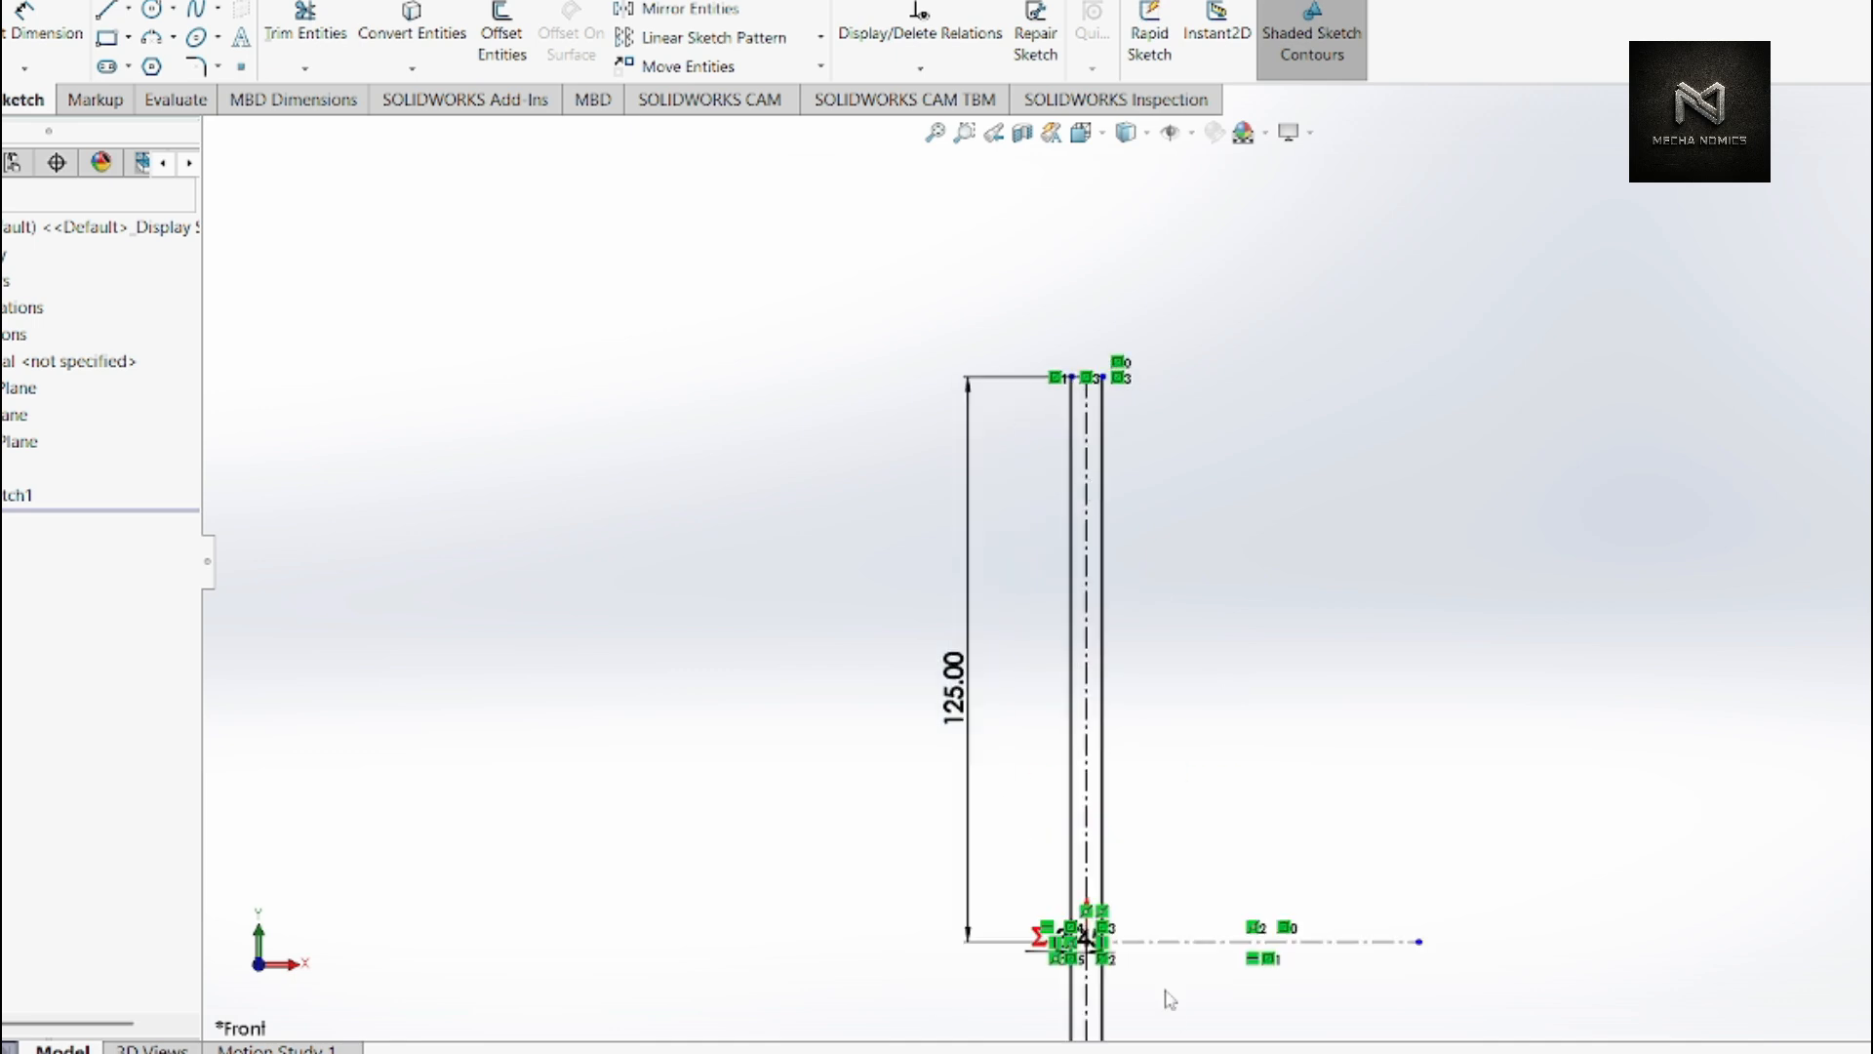
{"action": "scroll", "coordinate": [1169, 995], "scroll_direction": "down", "scroll_amount": 5}
{"action": "scroll", "coordinate": [1064, 790], "scroll_direction": "up", "scroll_amount": 8}
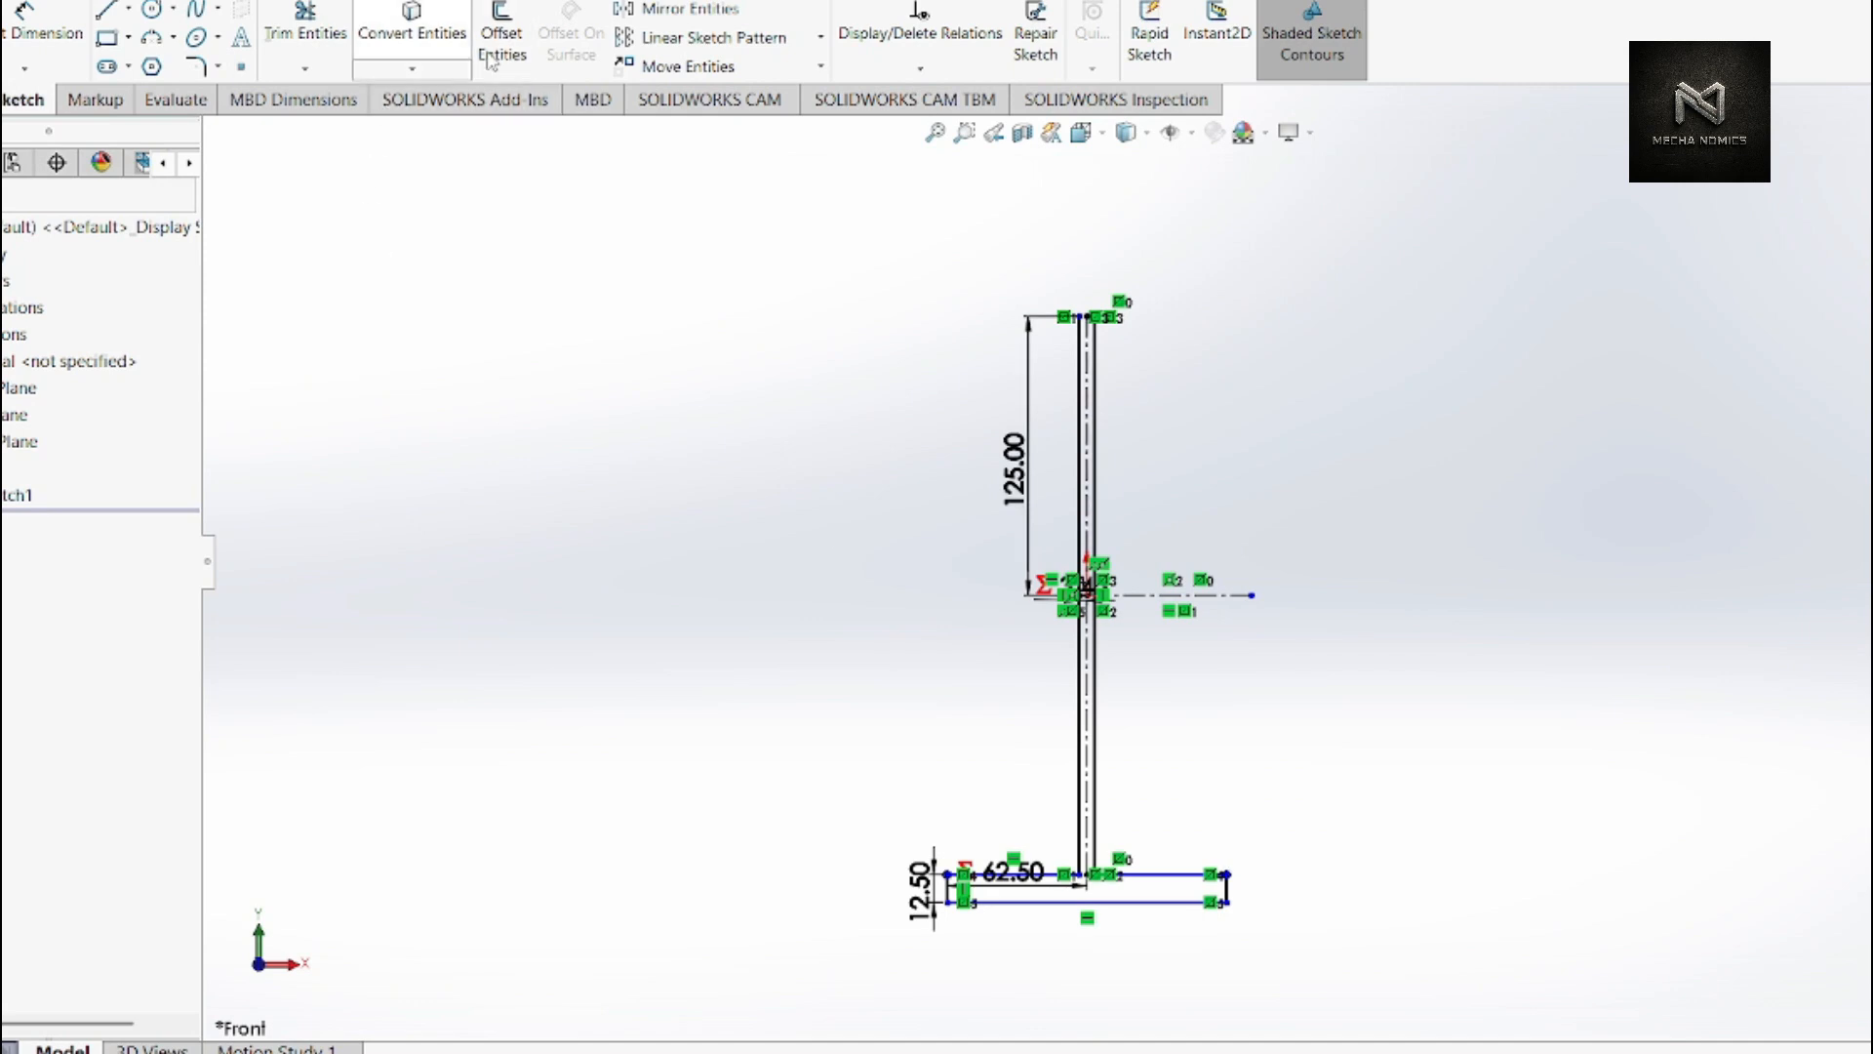
- Start a sketch mirror with the lower flange's outline lines as its entities, leaving out the web lines and centerlines
{"action": "left_click", "coordinate": [683, 9]}
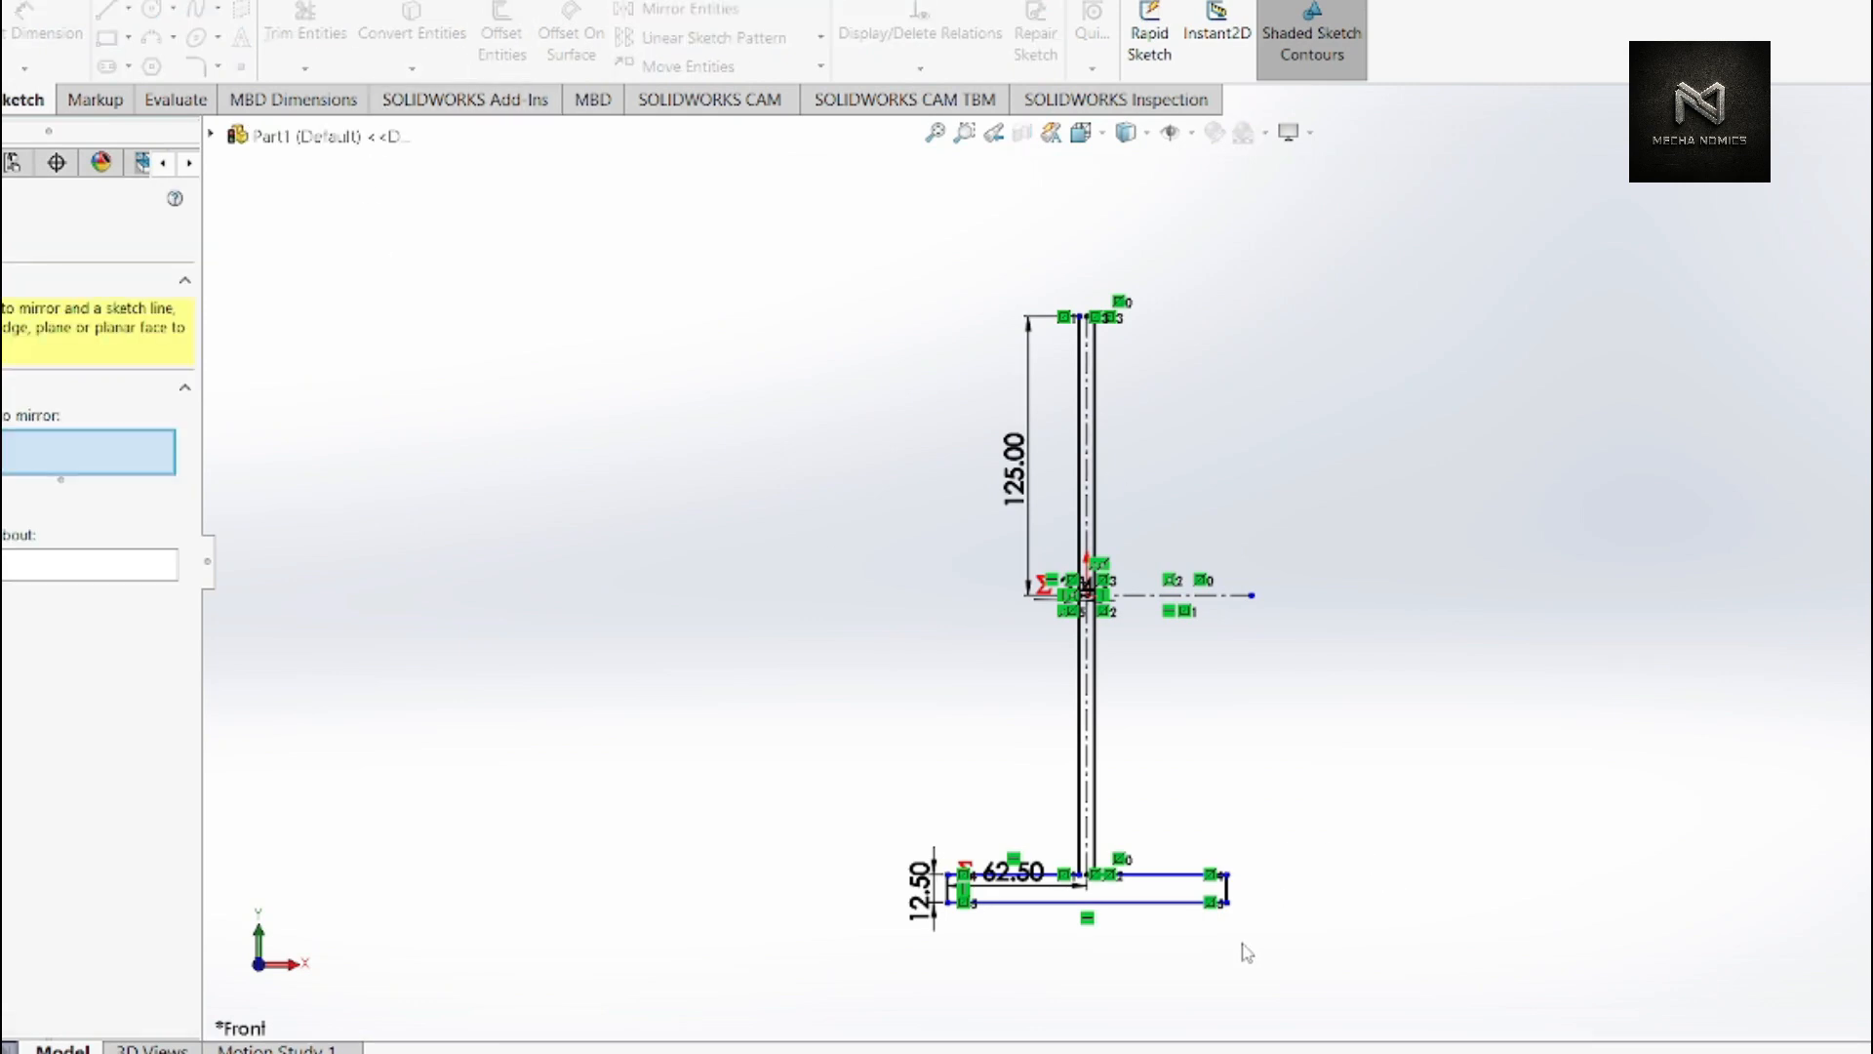
{"action": "scroll", "coordinate": [1247, 952], "scroll_direction": "down", "scroll_amount": 3}
{"action": "mouse_move", "coordinate": [1385, 915]}
{"action": "left_mouse_down"}
{"action": "mouse_move", "coordinate": [820, 919]}
{"action": "mouse_move", "coordinate": [646, 798]}
{"action": "mouse_move", "coordinate": [624, 748]}
{"action": "left_mouse_up"}
{"action": "key", "text": "z"}
{"action": "scroll", "coordinate": [877, 595], "scroll_direction": "up", "scroll_amount": 1}
{"action": "scroll", "coordinate": [1077, 210], "scroll_direction": "down", "scroll_amount": 4}
{"action": "scroll", "coordinate": [1075, 513], "scroll_direction": "down", "scroll_amount": 2}
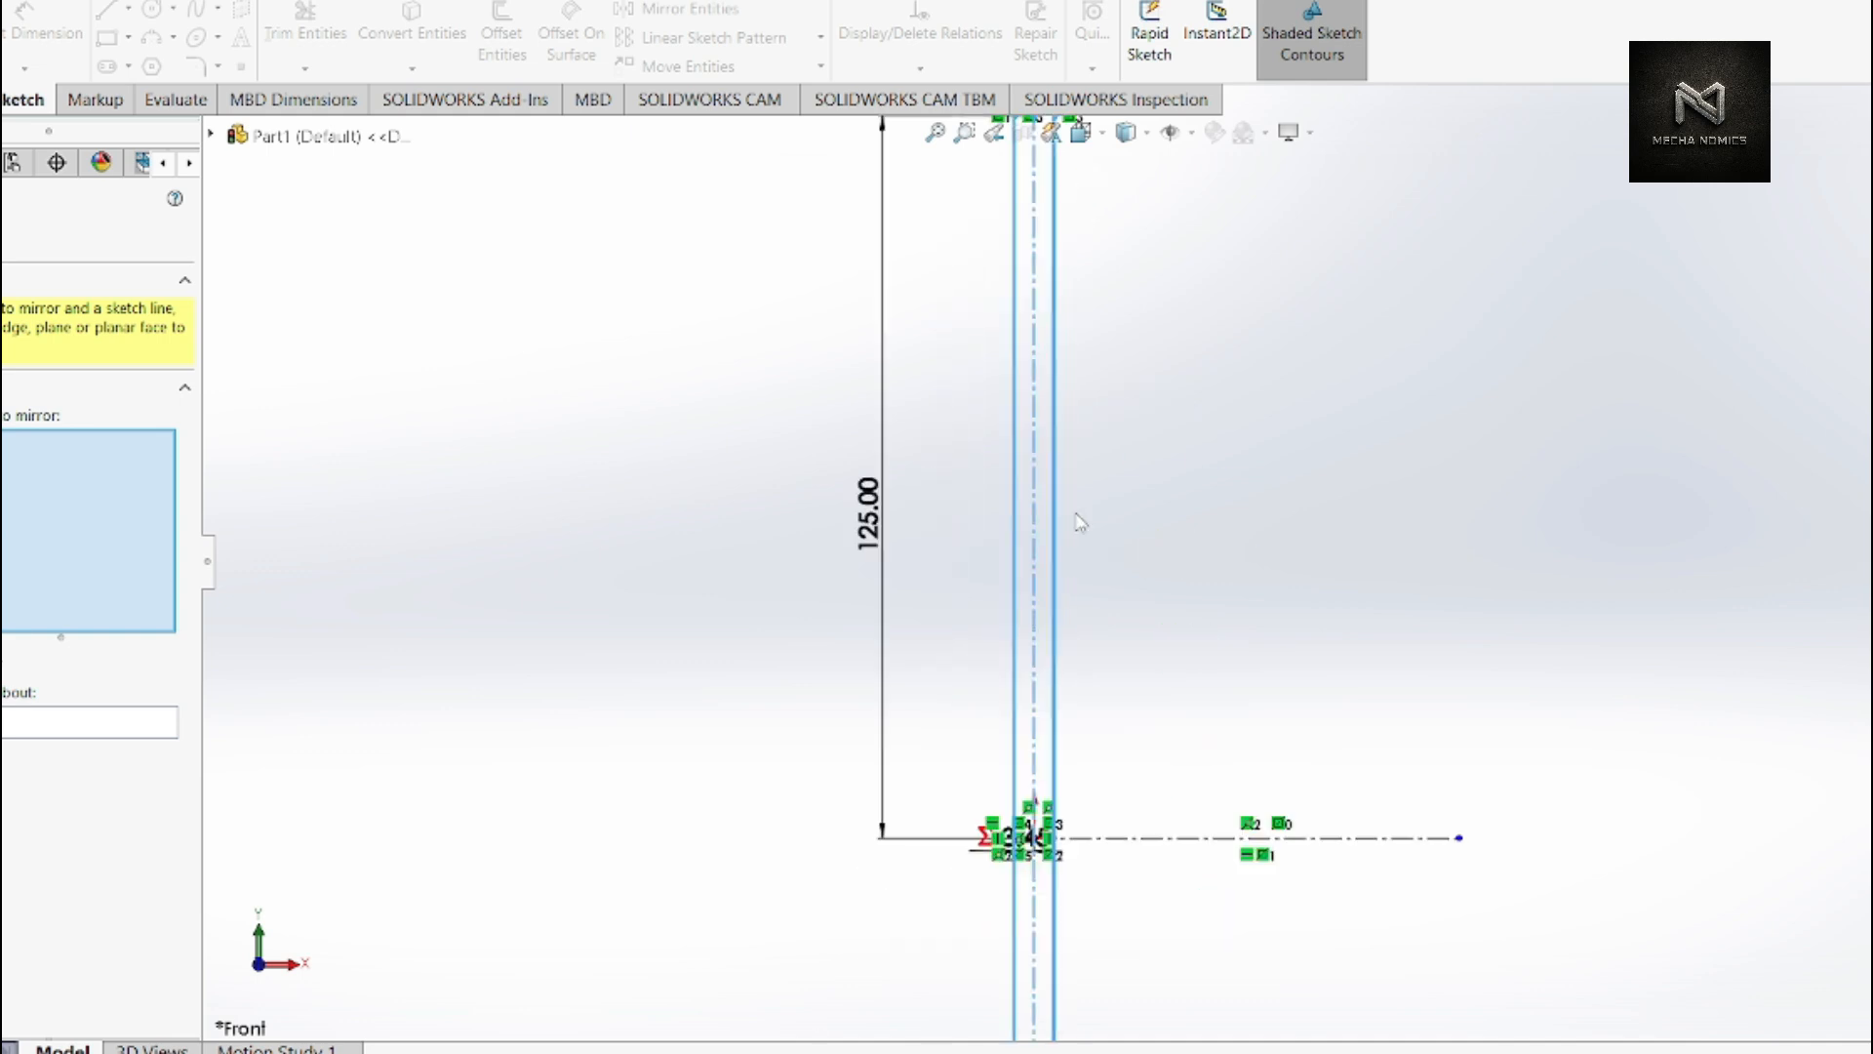
{"action": "scroll", "coordinate": [1075, 513], "scroll_direction": "down", "scroll_amount": 1}
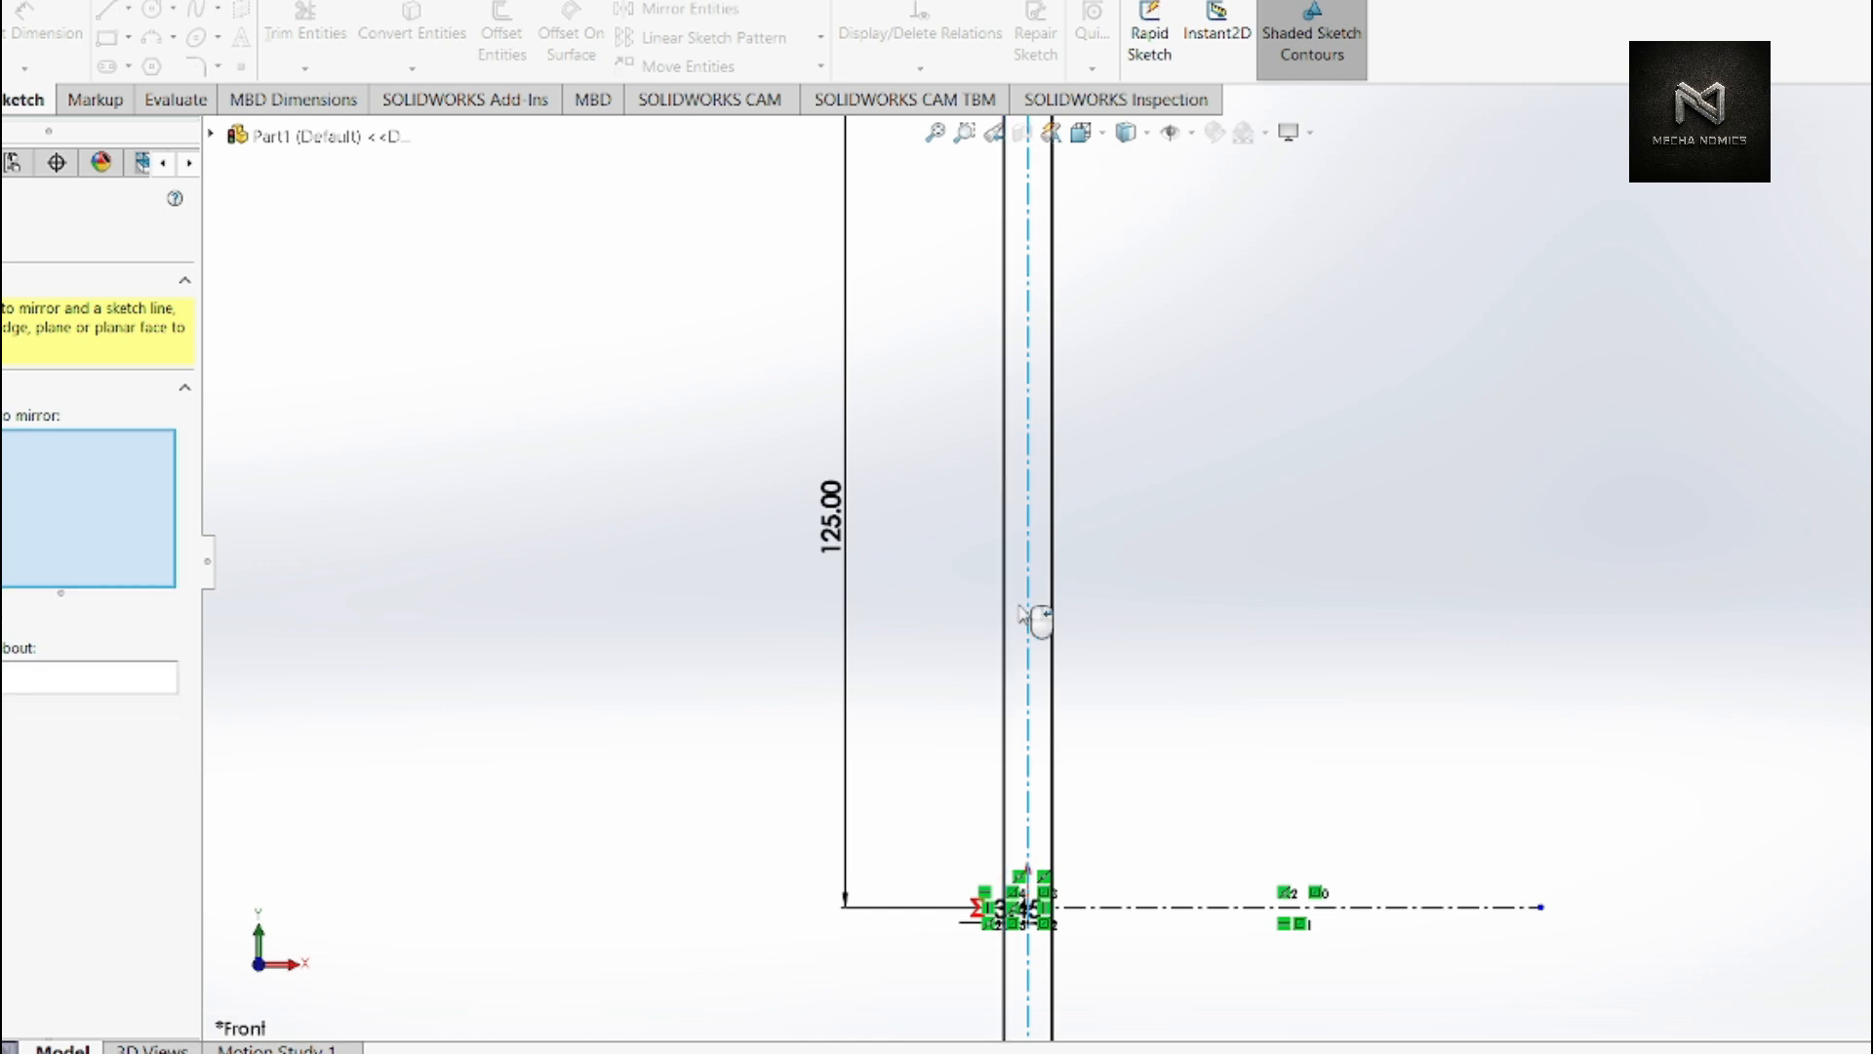
{"action": "scroll", "coordinate": [1050, 628], "scroll_direction": "up", "scroll_amount": 3}
{"action": "scroll", "coordinate": [1037, 677], "scroll_direction": "down", "scroll_amount": 10}
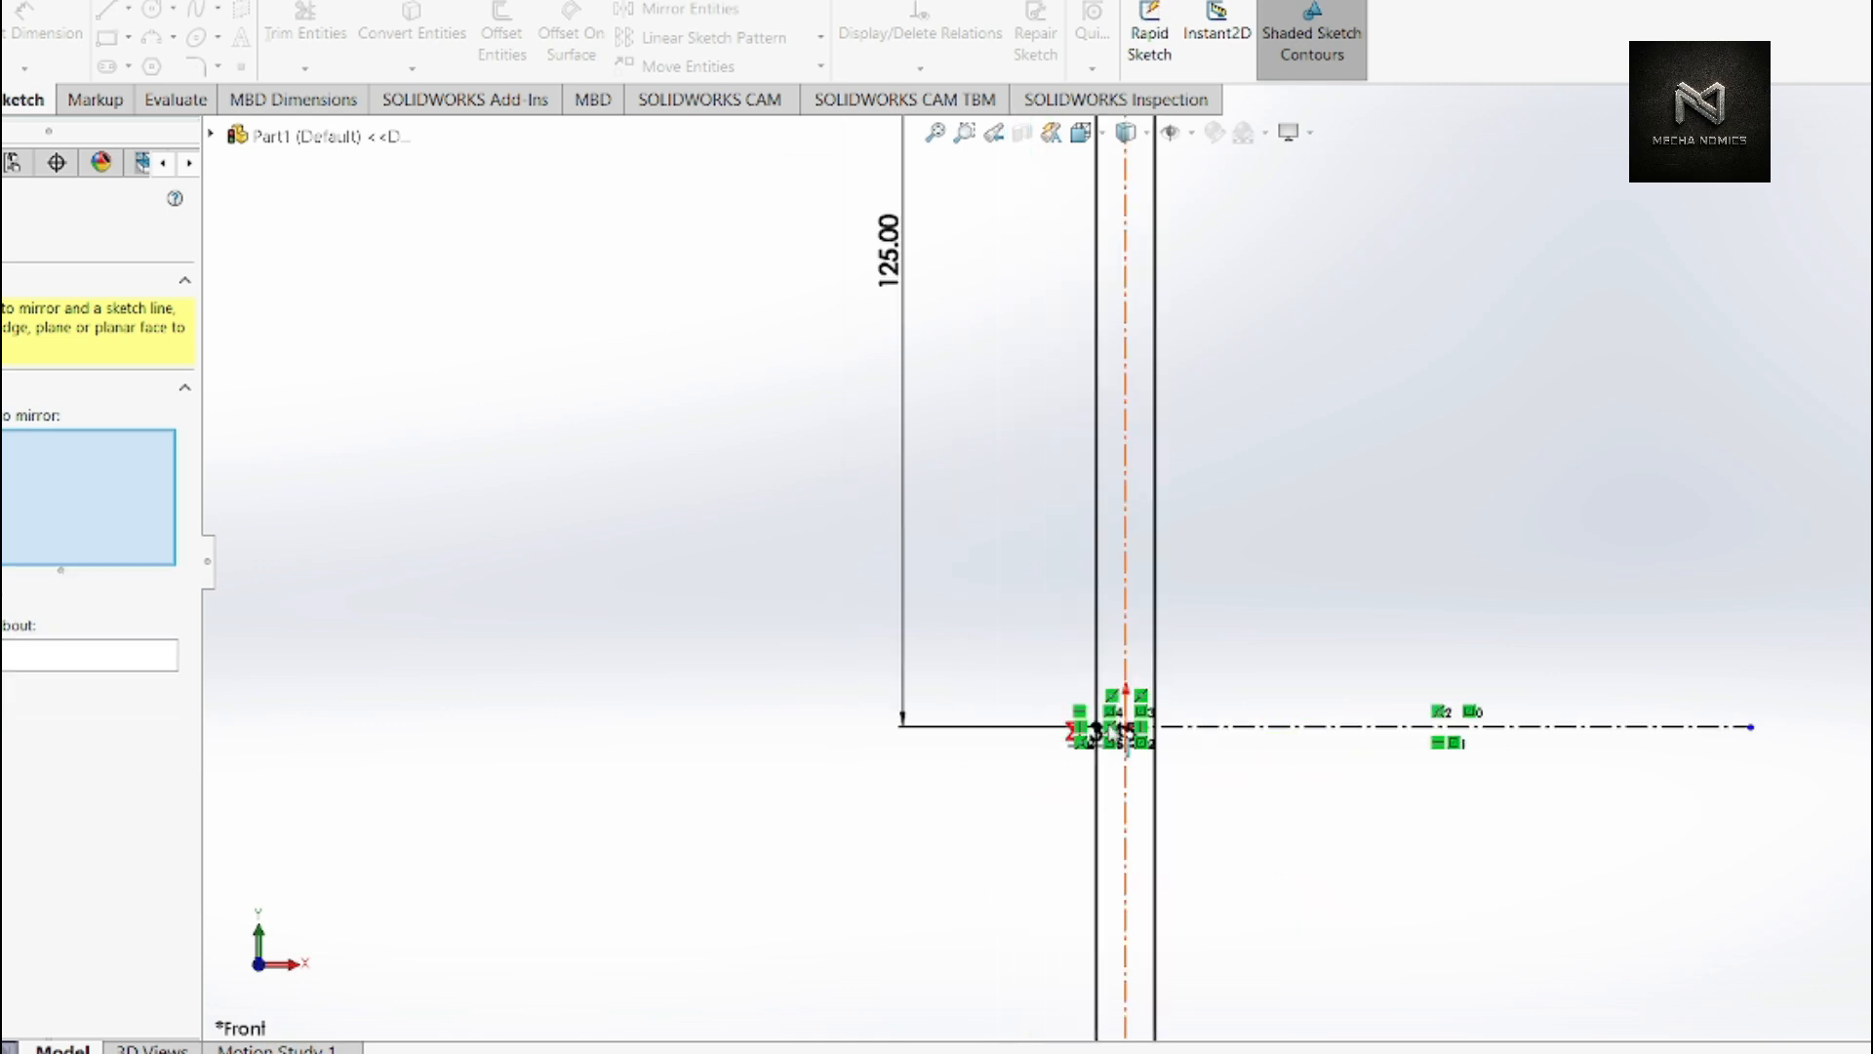
{"action": "scroll", "coordinate": [1237, 639], "scroll_direction": "up", "scroll_amount": 5}
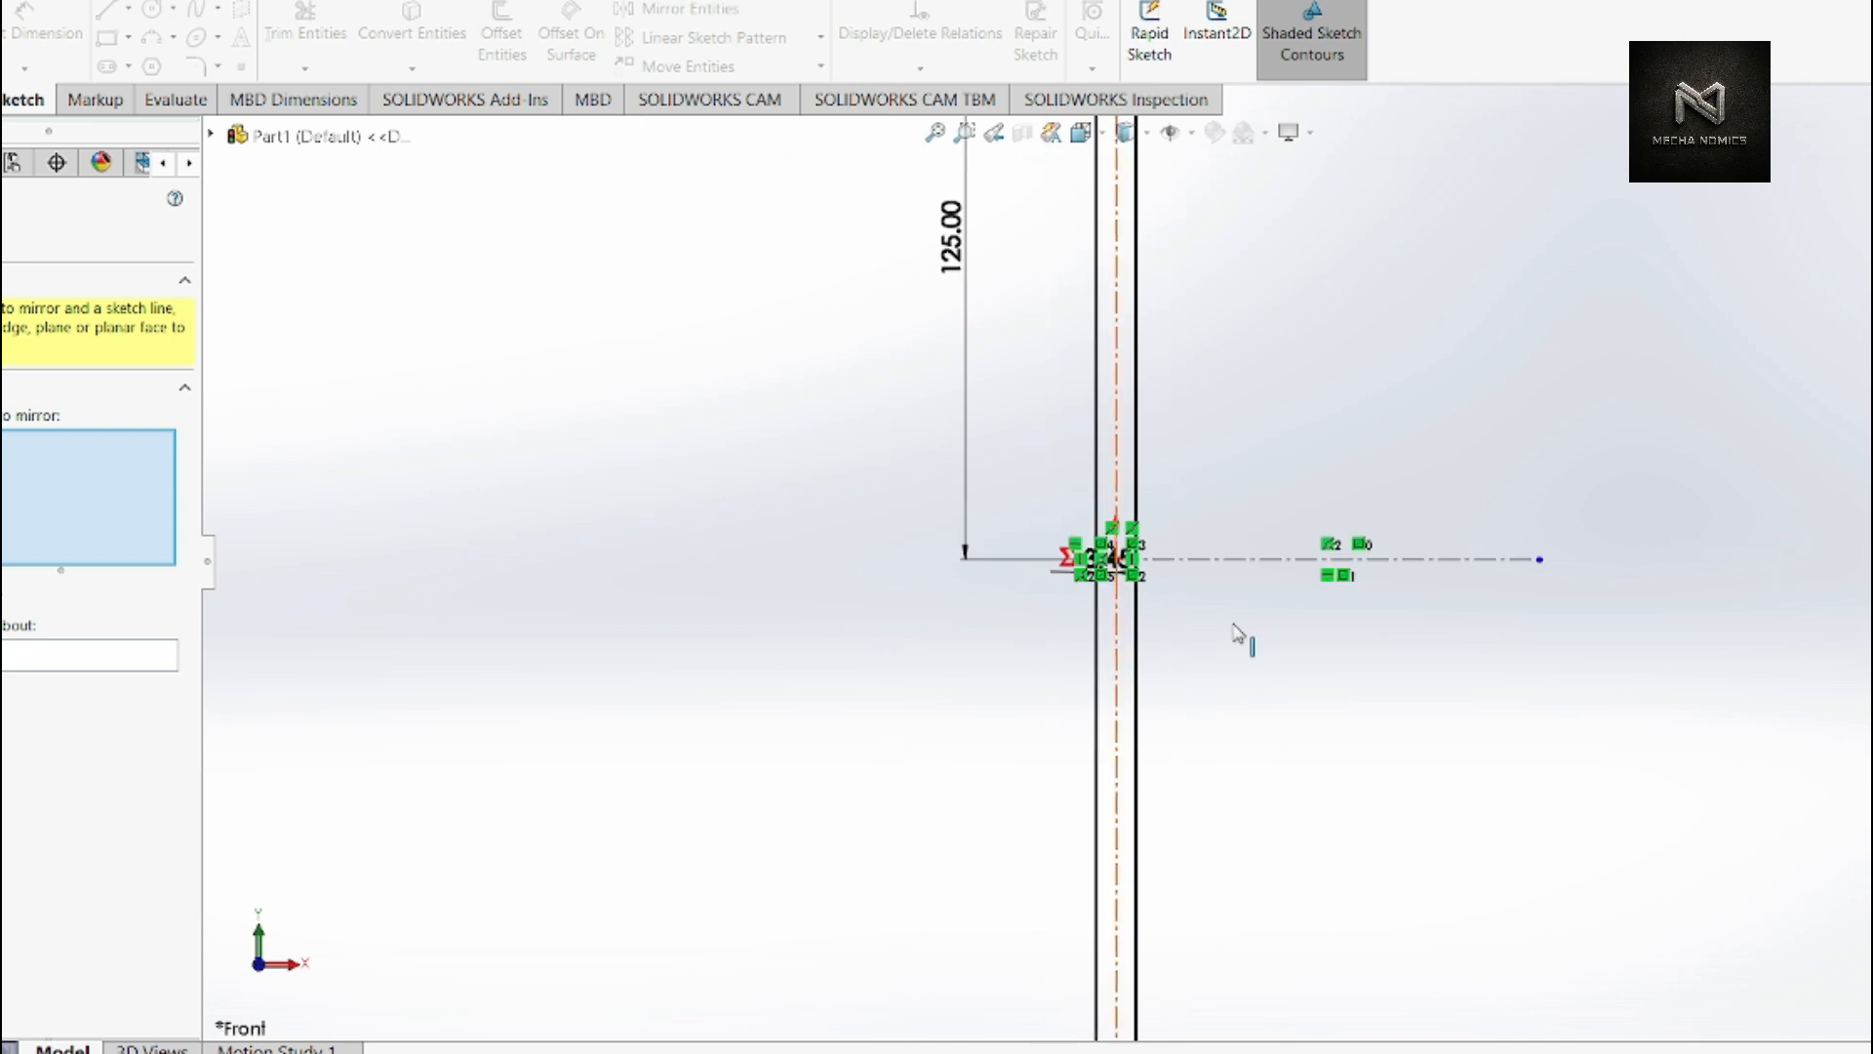
{"action": "scroll", "coordinate": [1104, 690], "scroll_direction": "down", "scroll_amount": 6}
{"action": "scroll", "coordinate": [1075, 556], "scroll_direction": "up", "scroll_amount": 5}
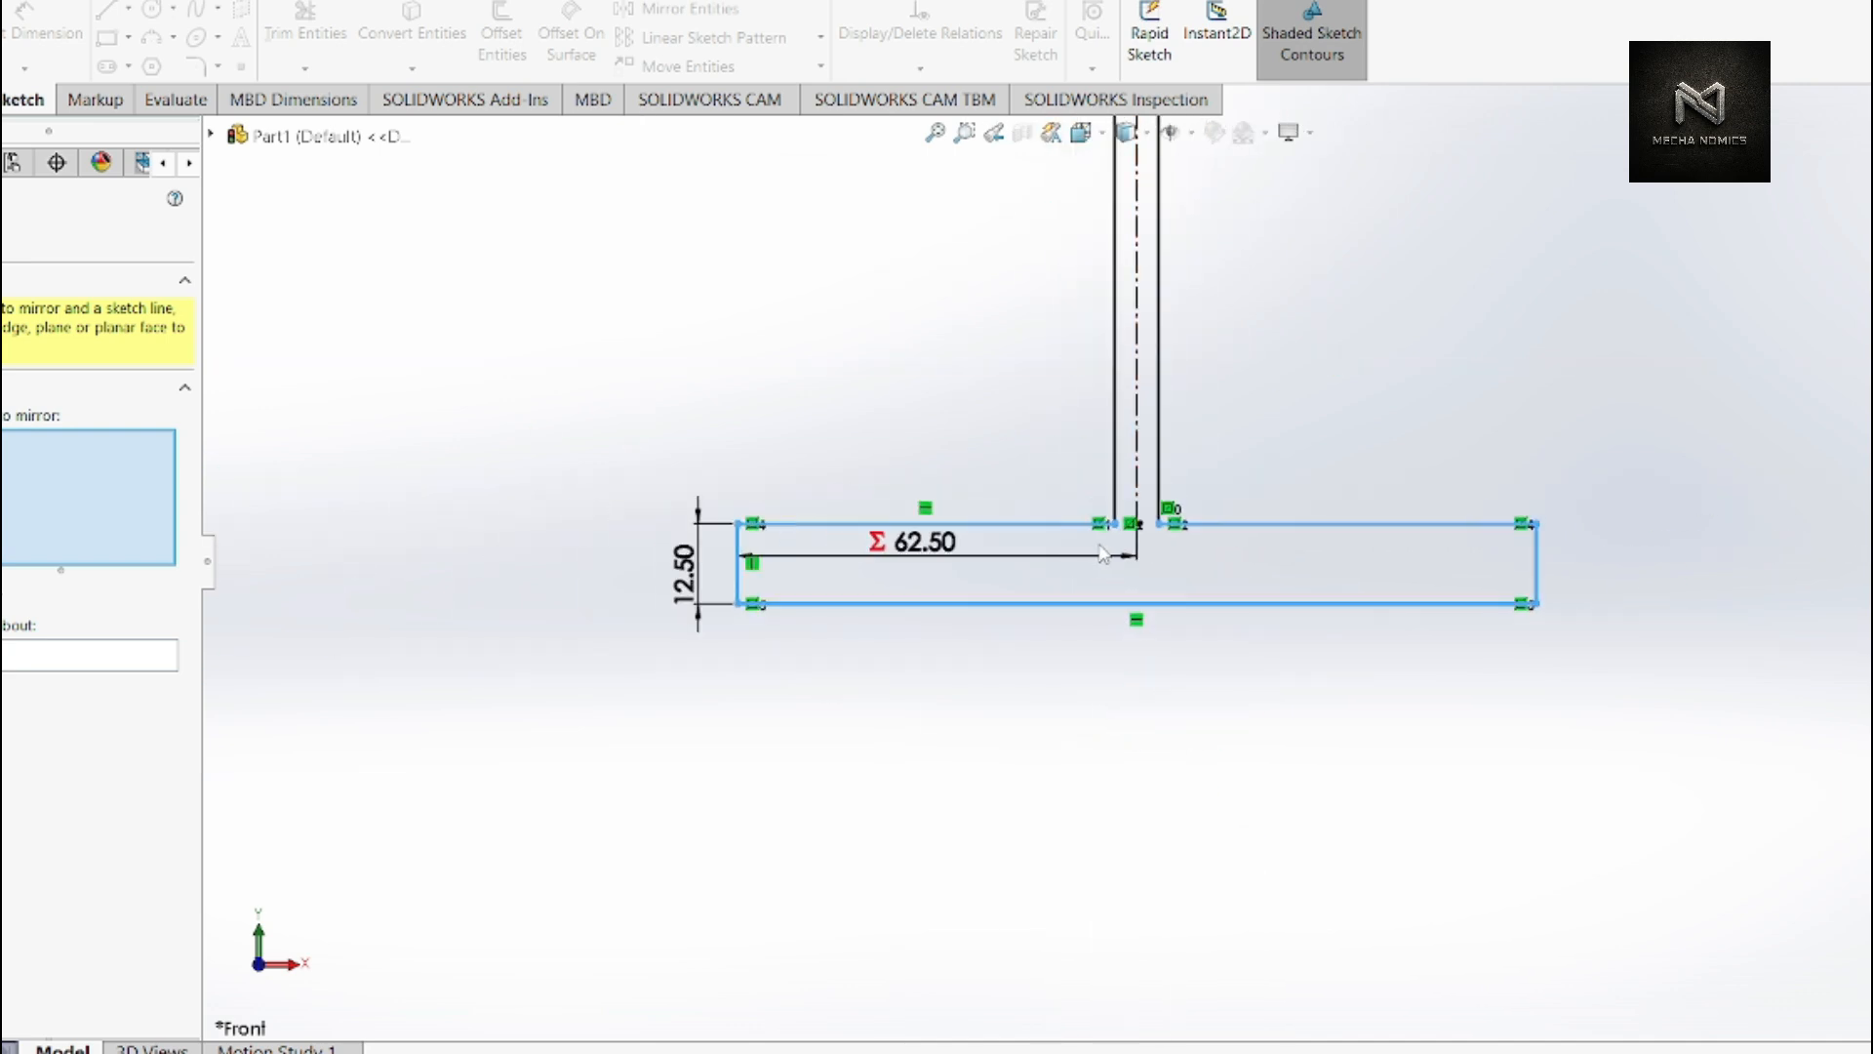
- Mirror the selected flange lines about the horizontal centerline to form the upper flange at the web's top end
{"action": "scroll", "coordinate": [1107, 553], "scroll_direction": "up", "scroll_amount": 6}
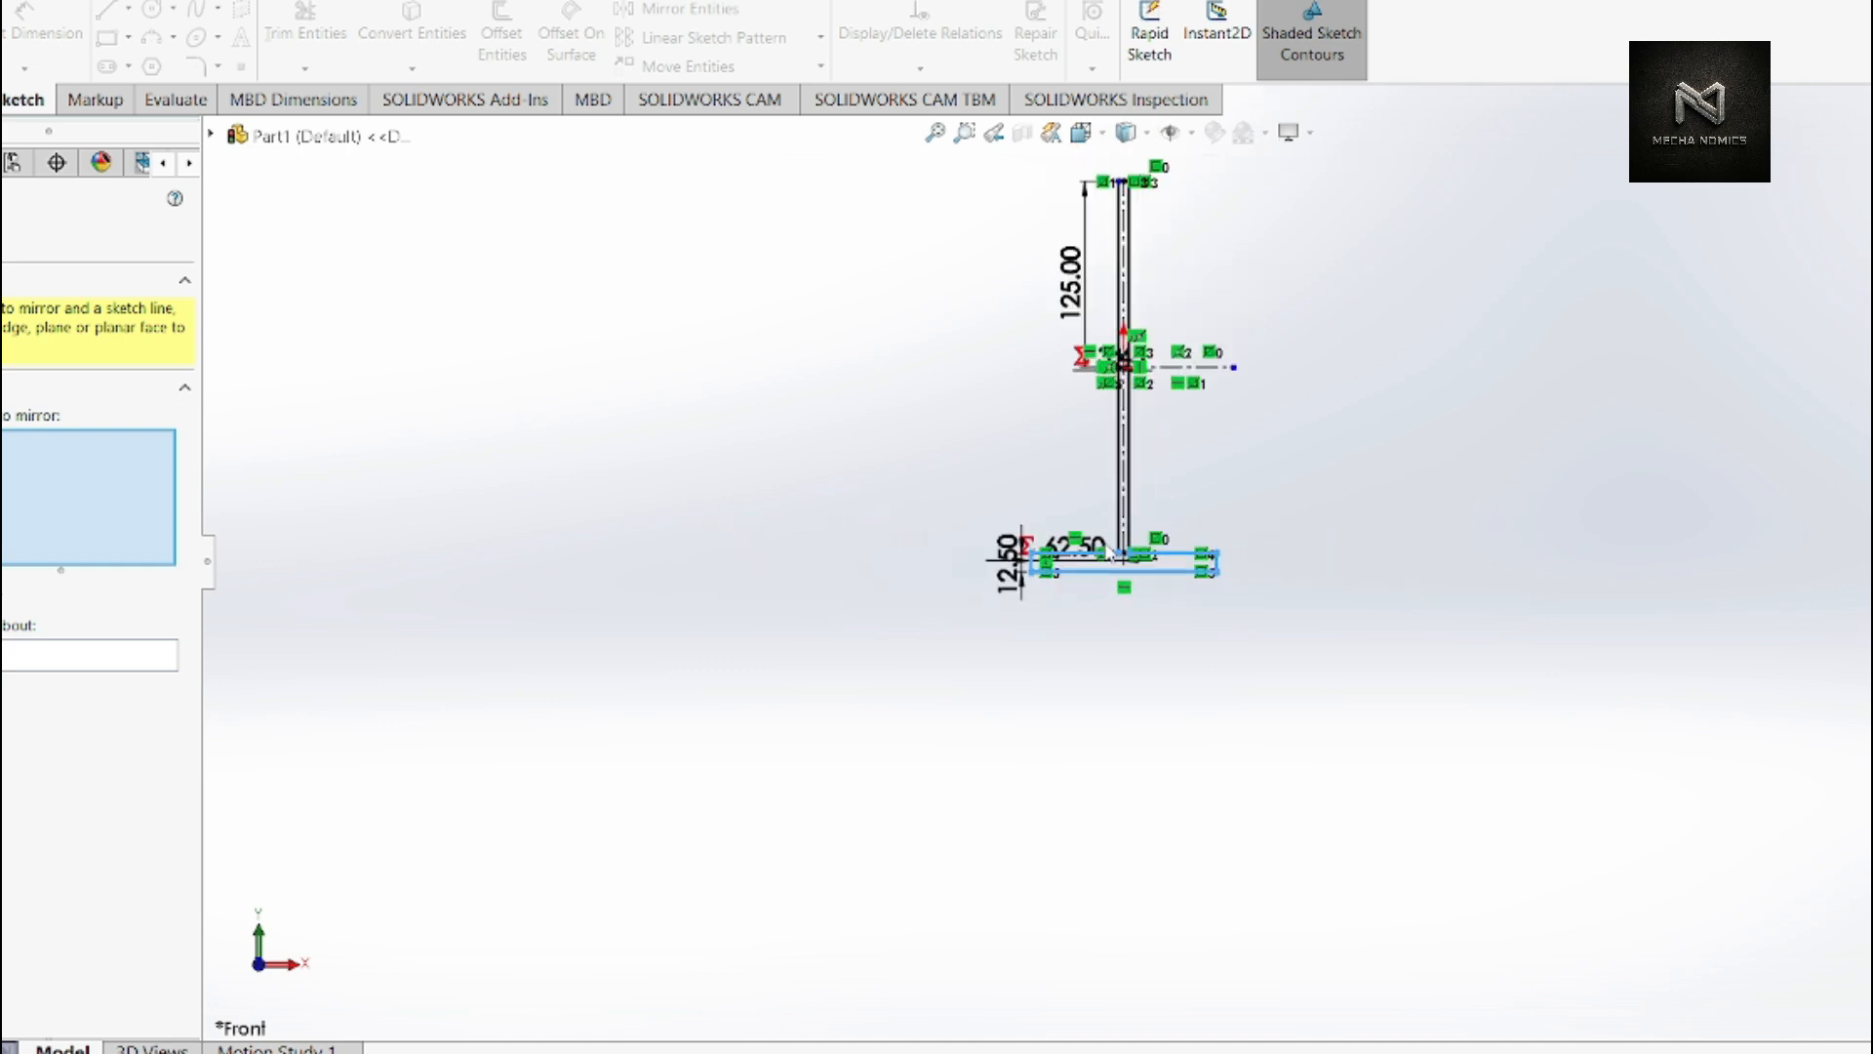
{"action": "scroll", "coordinate": [1154, 280], "scroll_direction": "down", "scroll_amount": 4}
{"action": "scroll", "coordinate": [1204, 376], "scroll_direction": "down", "scroll_amount": 5}
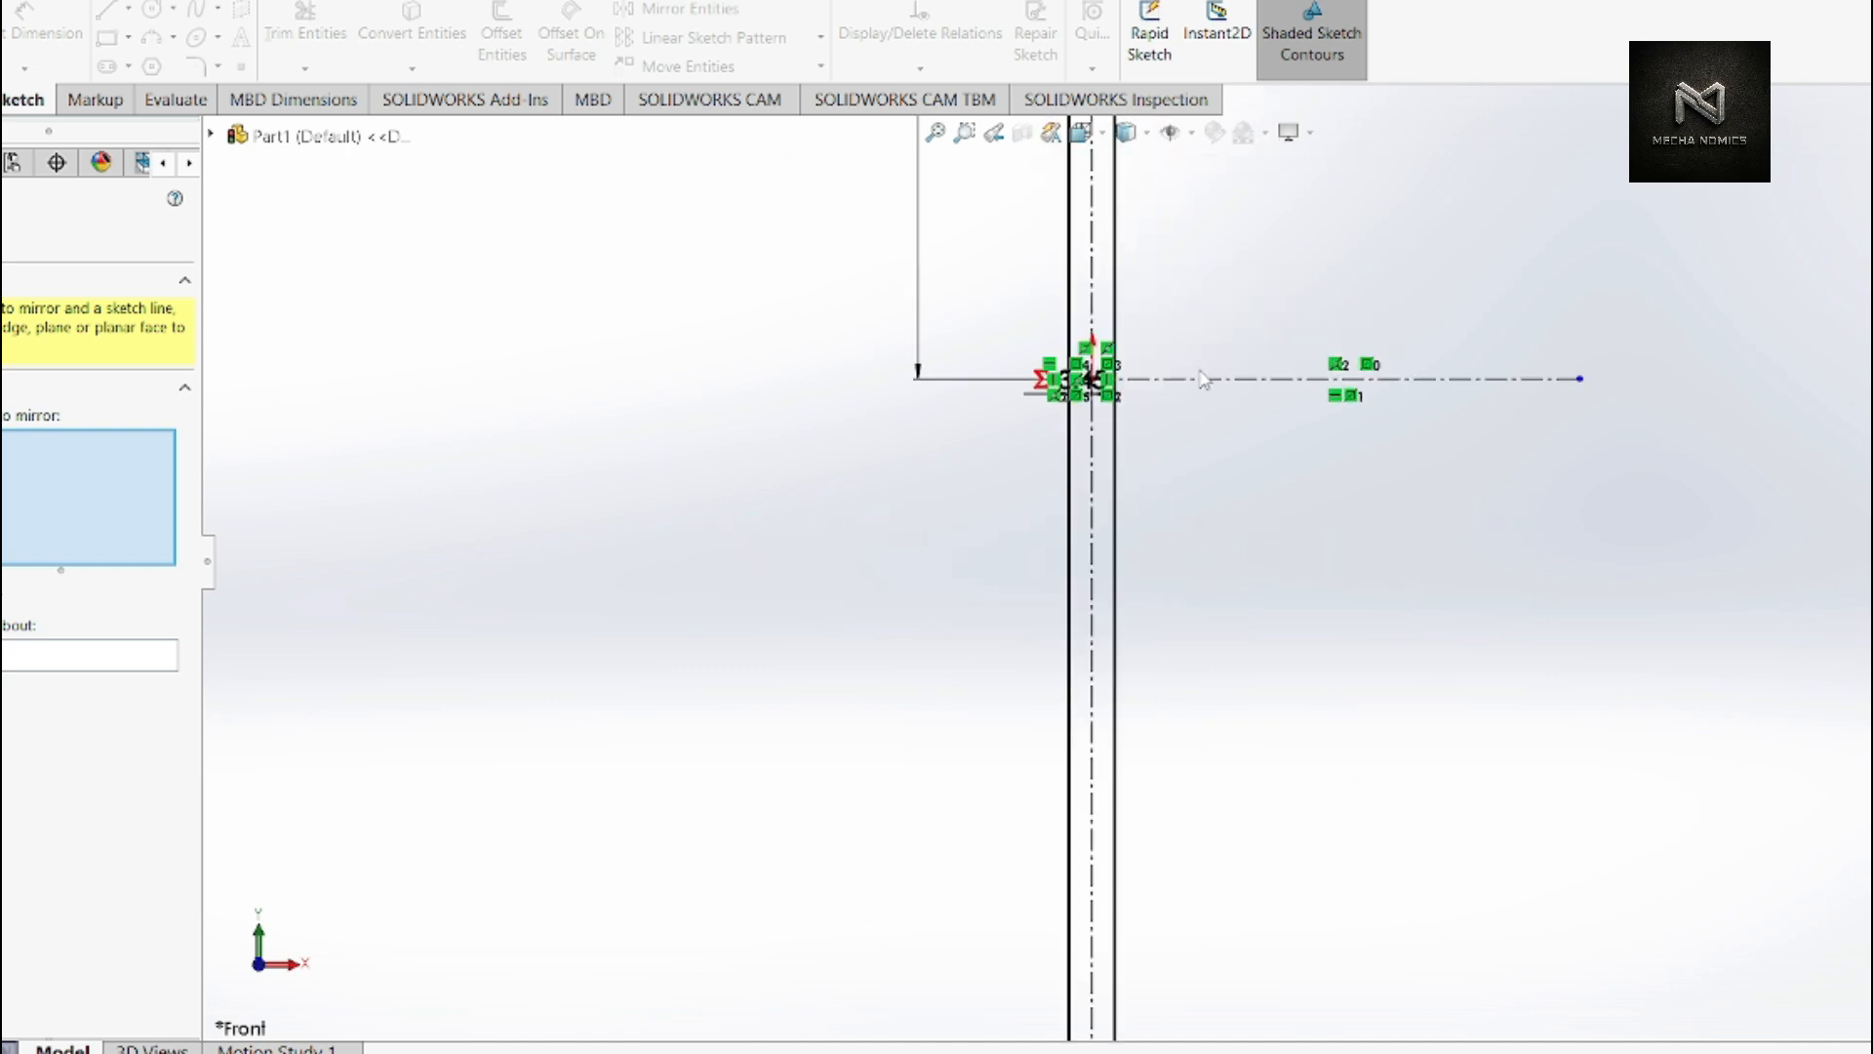
{"action": "scroll", "coordinate": [1219, 445], "scroll_direction": "up", "scroll_amount": 5}
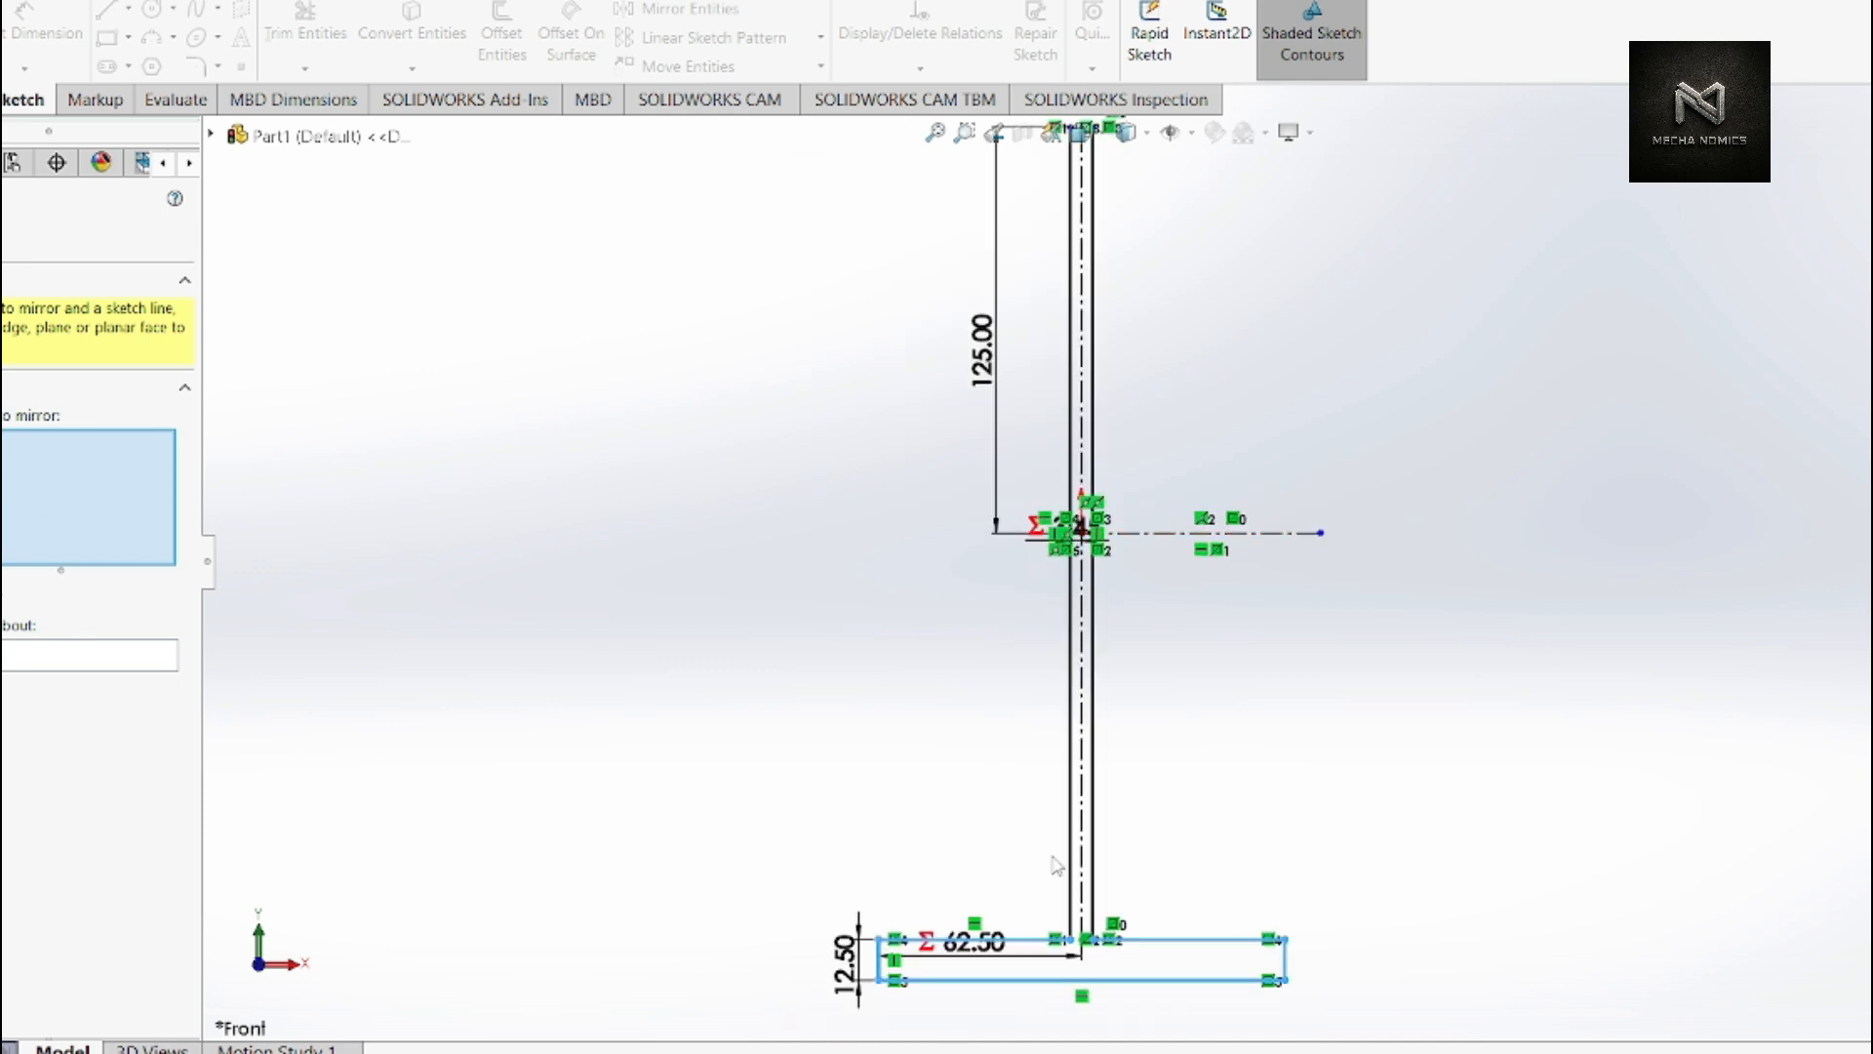
{"action": "scroll", "coordinate": [1049, 908], "scroll_direction": "down", "scroll_amount": 2}
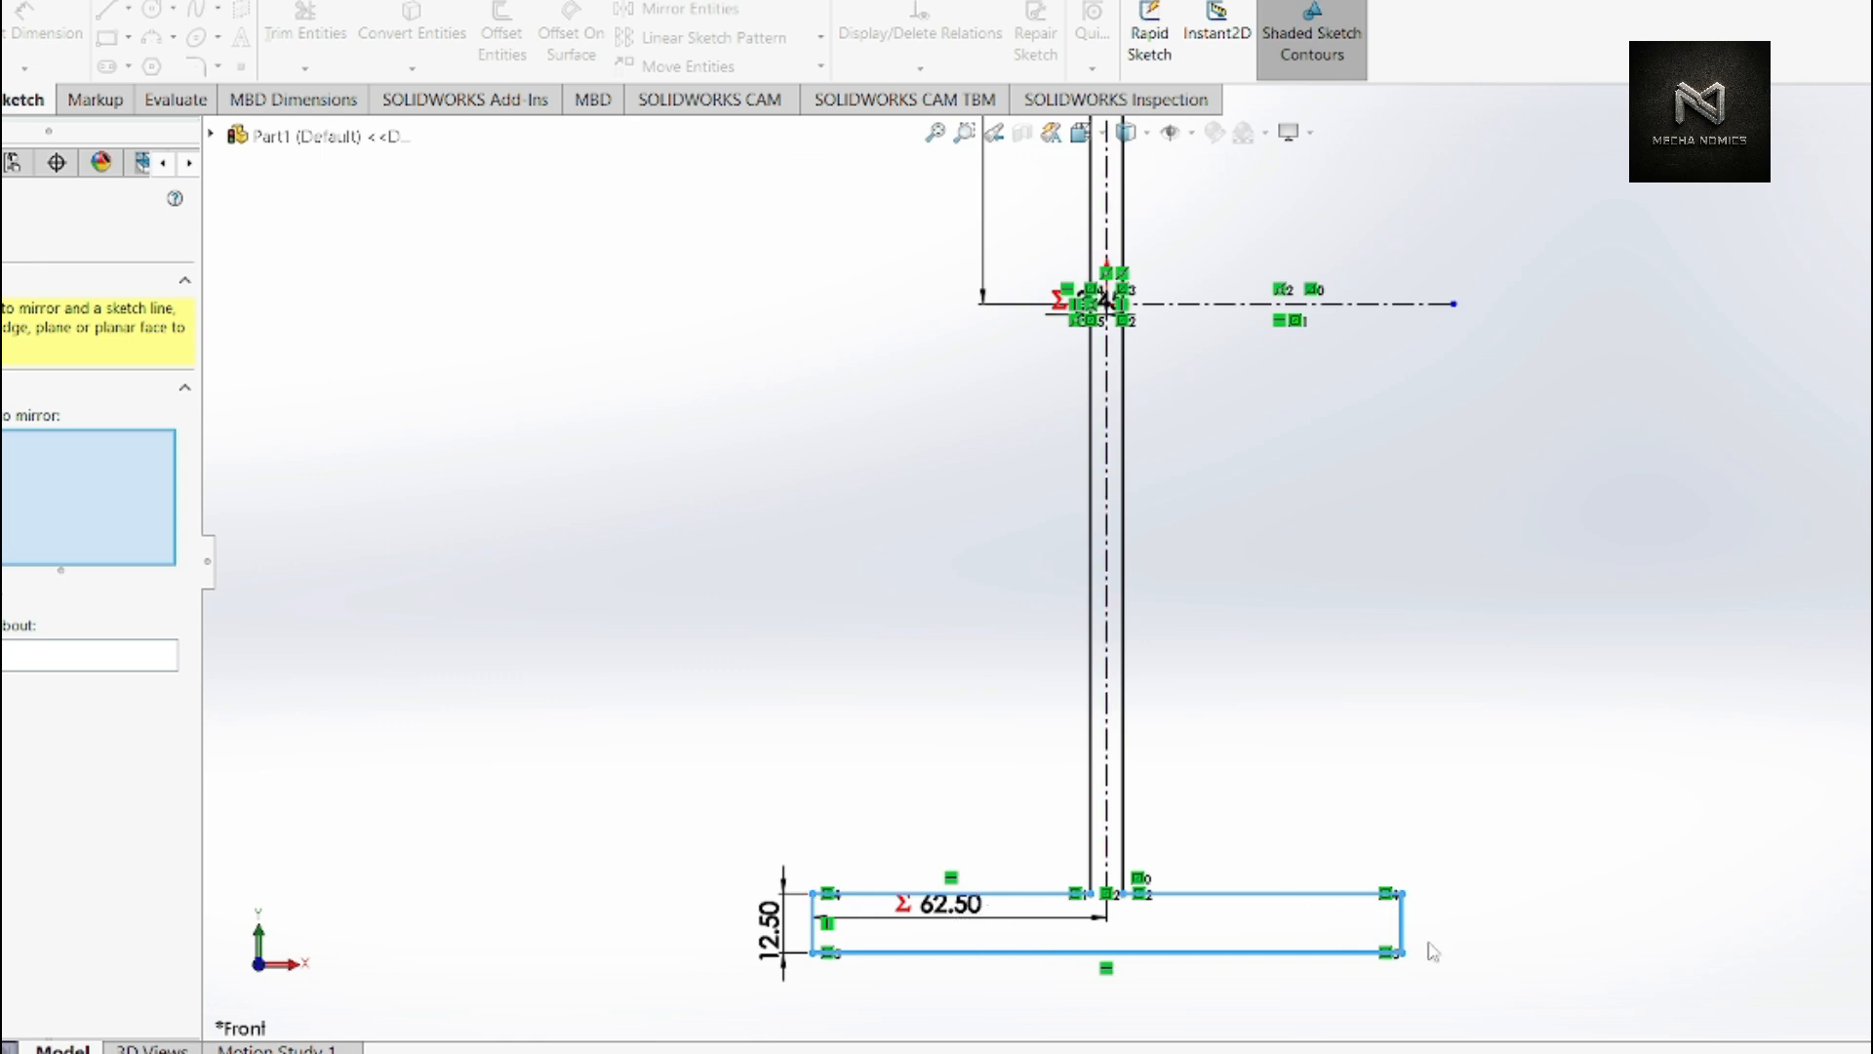
{"action": "scroll", "coordinate": [915, 964], "scroll_direction": "up", "scroll_amount": 2}
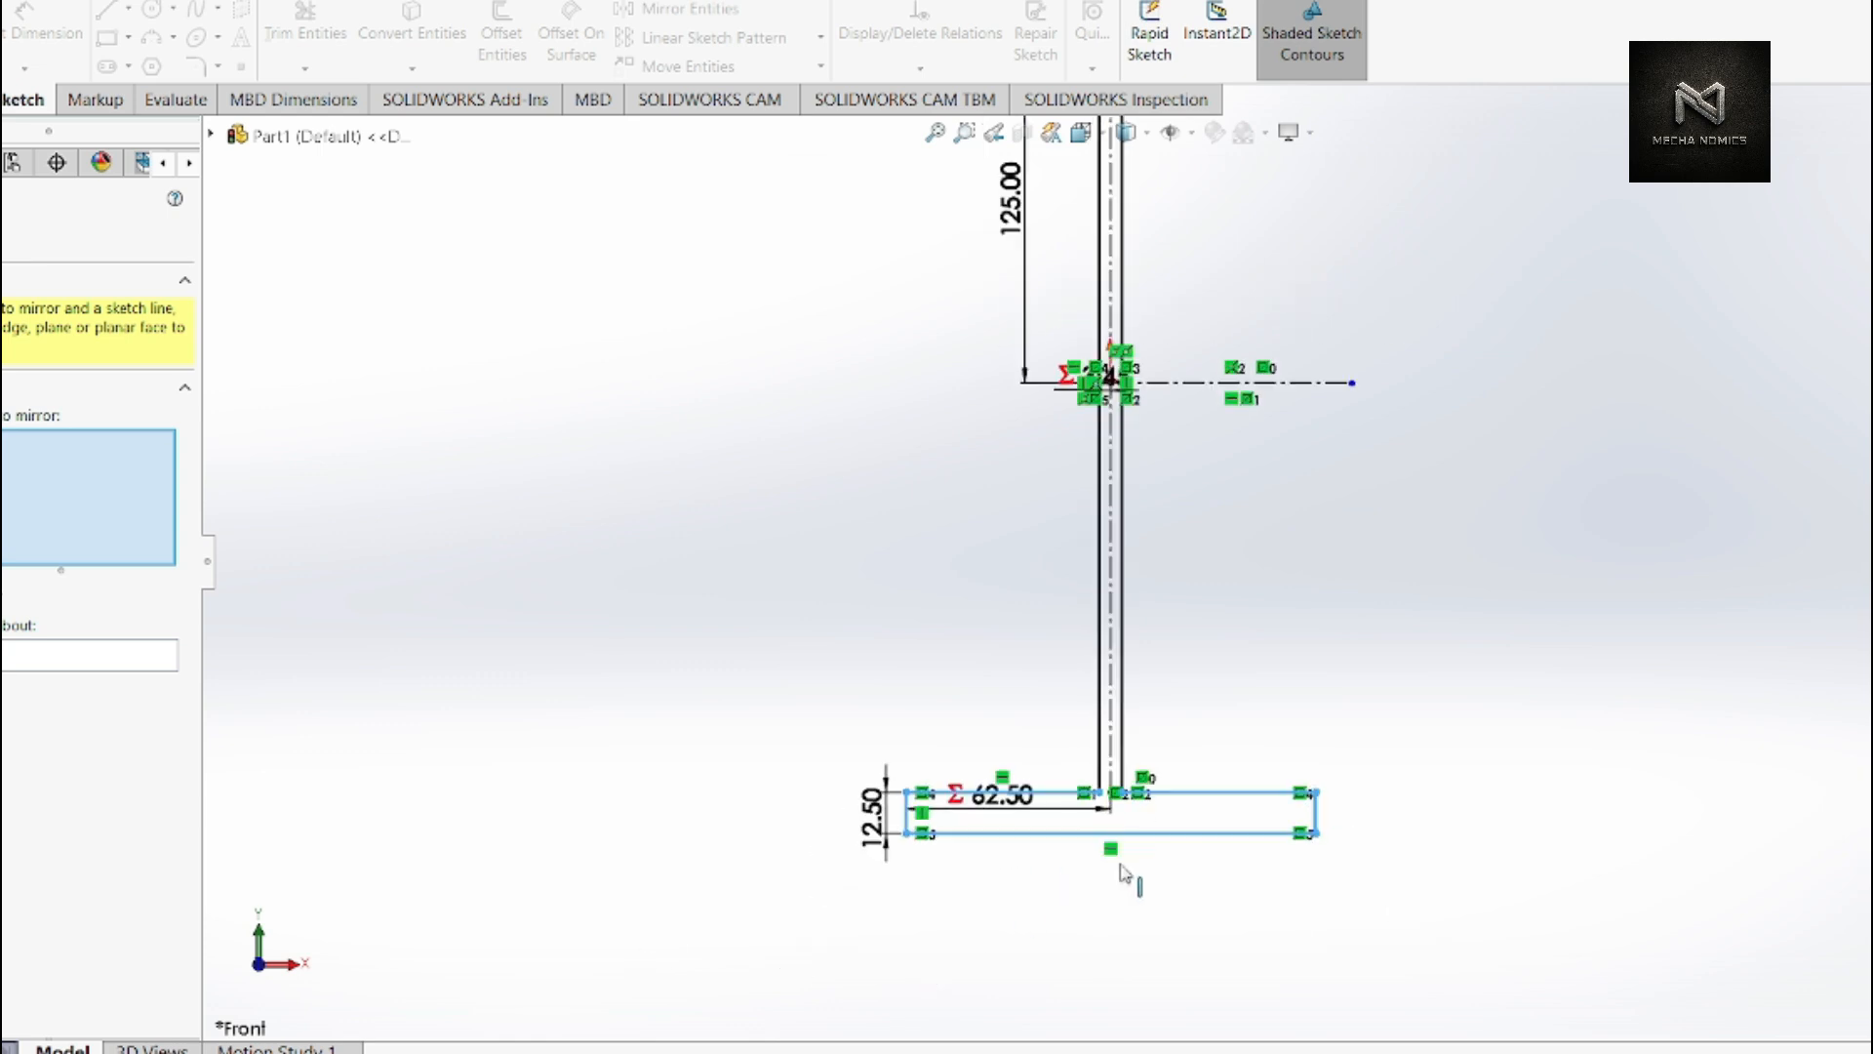
{"action": "scroll", "coordinate": [1296, 895], "scroll_direction": "up", "scroll_amount": 1}
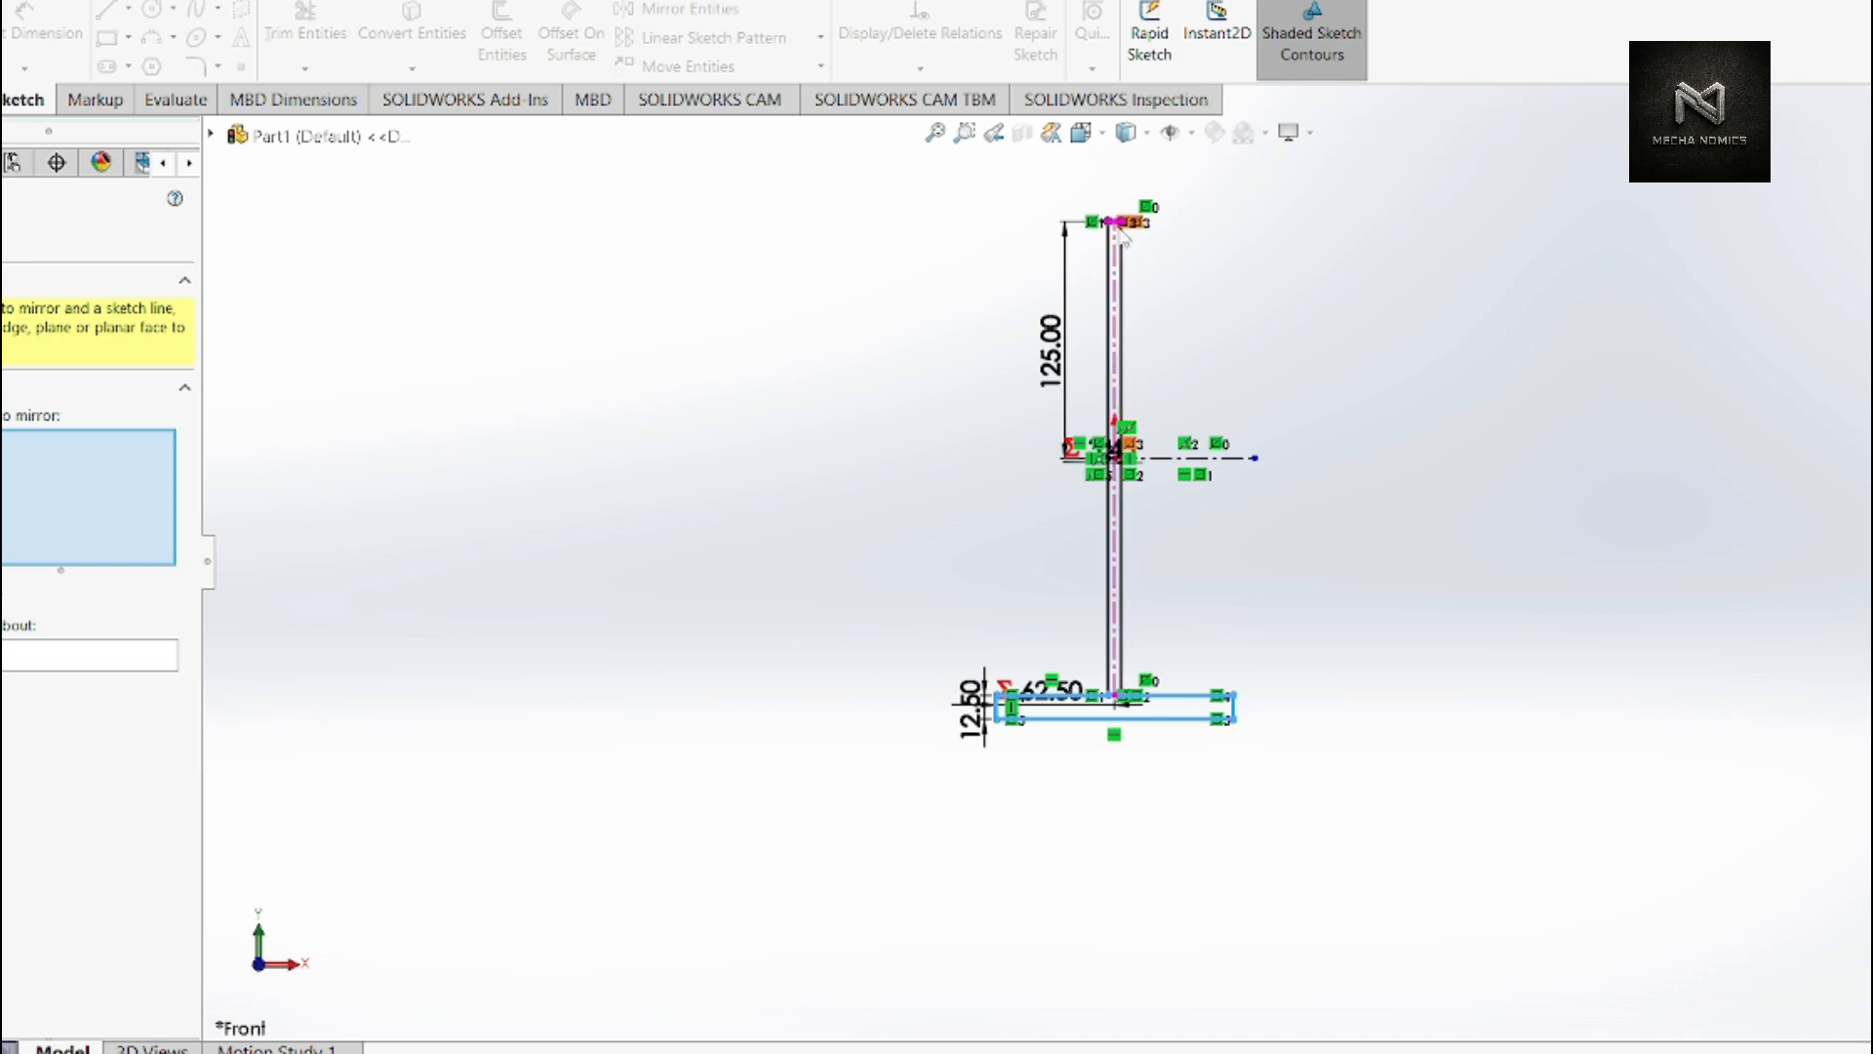
{"action": "scroll", "coordinate": [1107, 332], "scroll_direction": "down", "scroll_amount": 2}
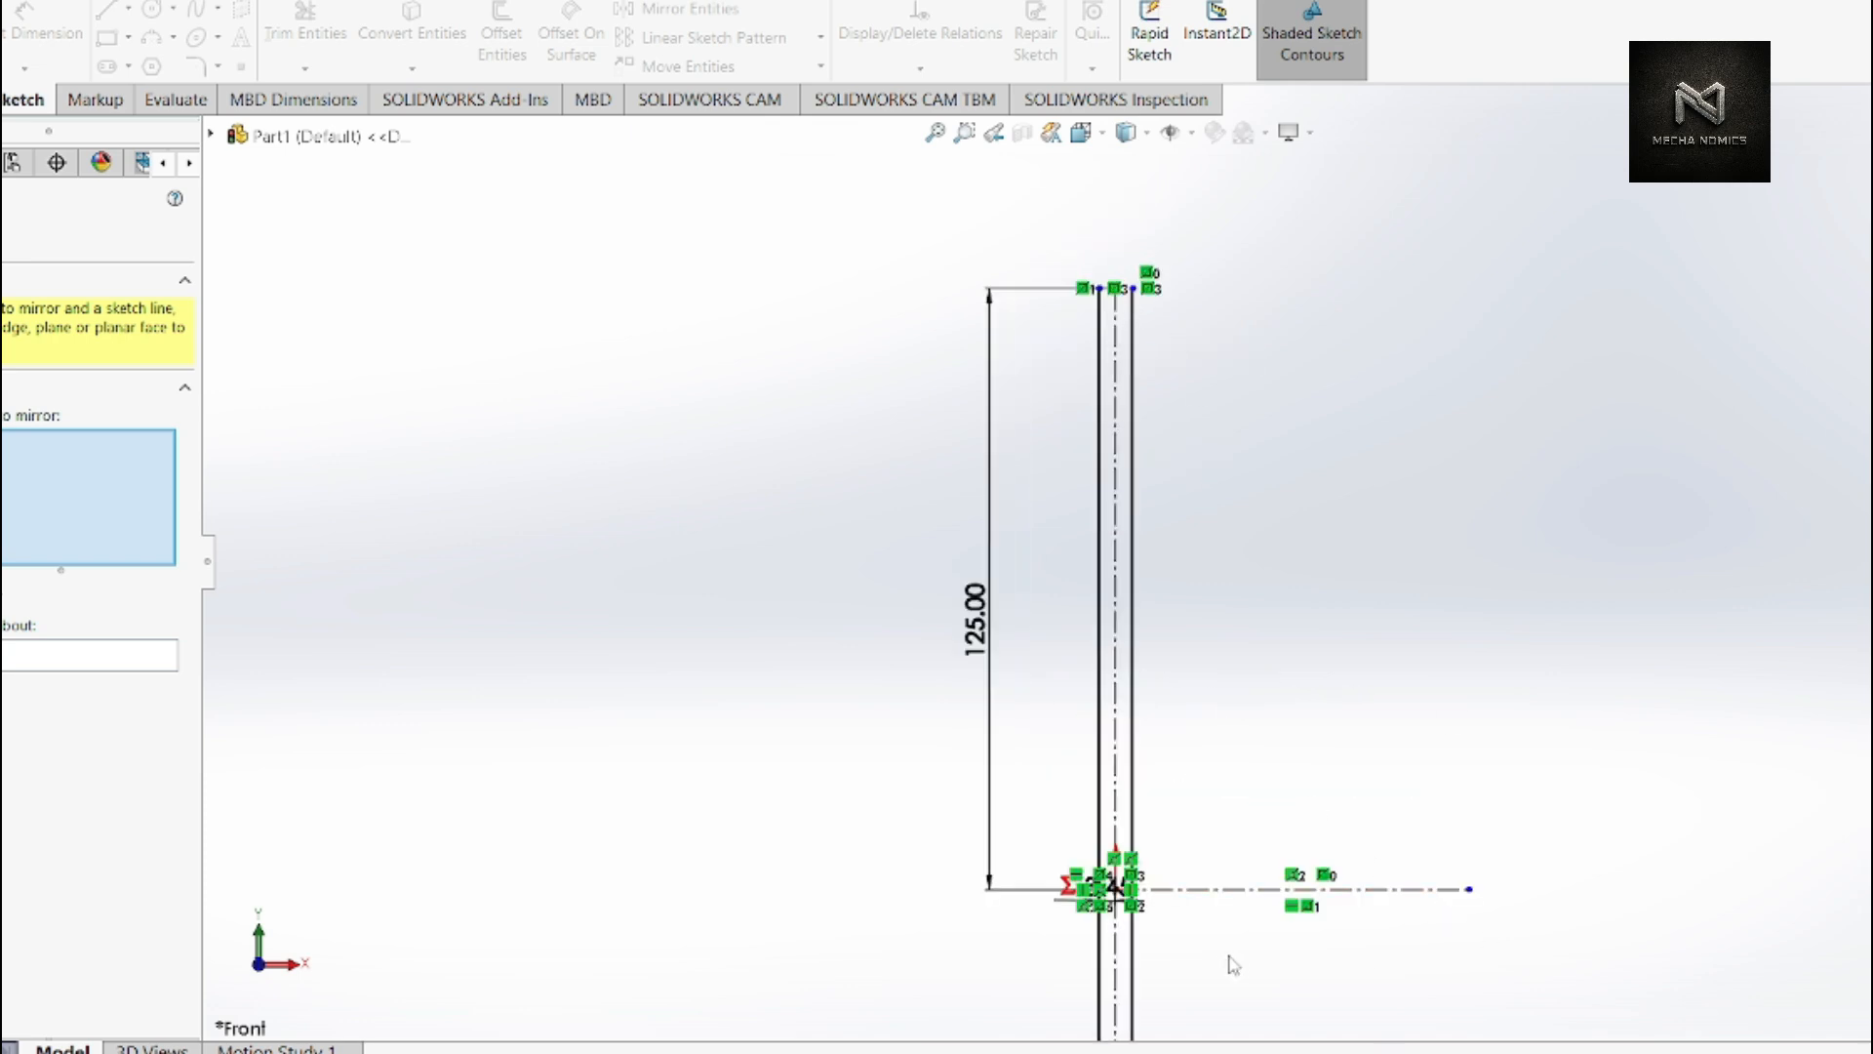
{"action": "scroll", "coordinate": [1549, 914], "scroll_direction": "up", "scroll_amount": 3}
{"action": "left_click", "coordinate": [67, 670]}
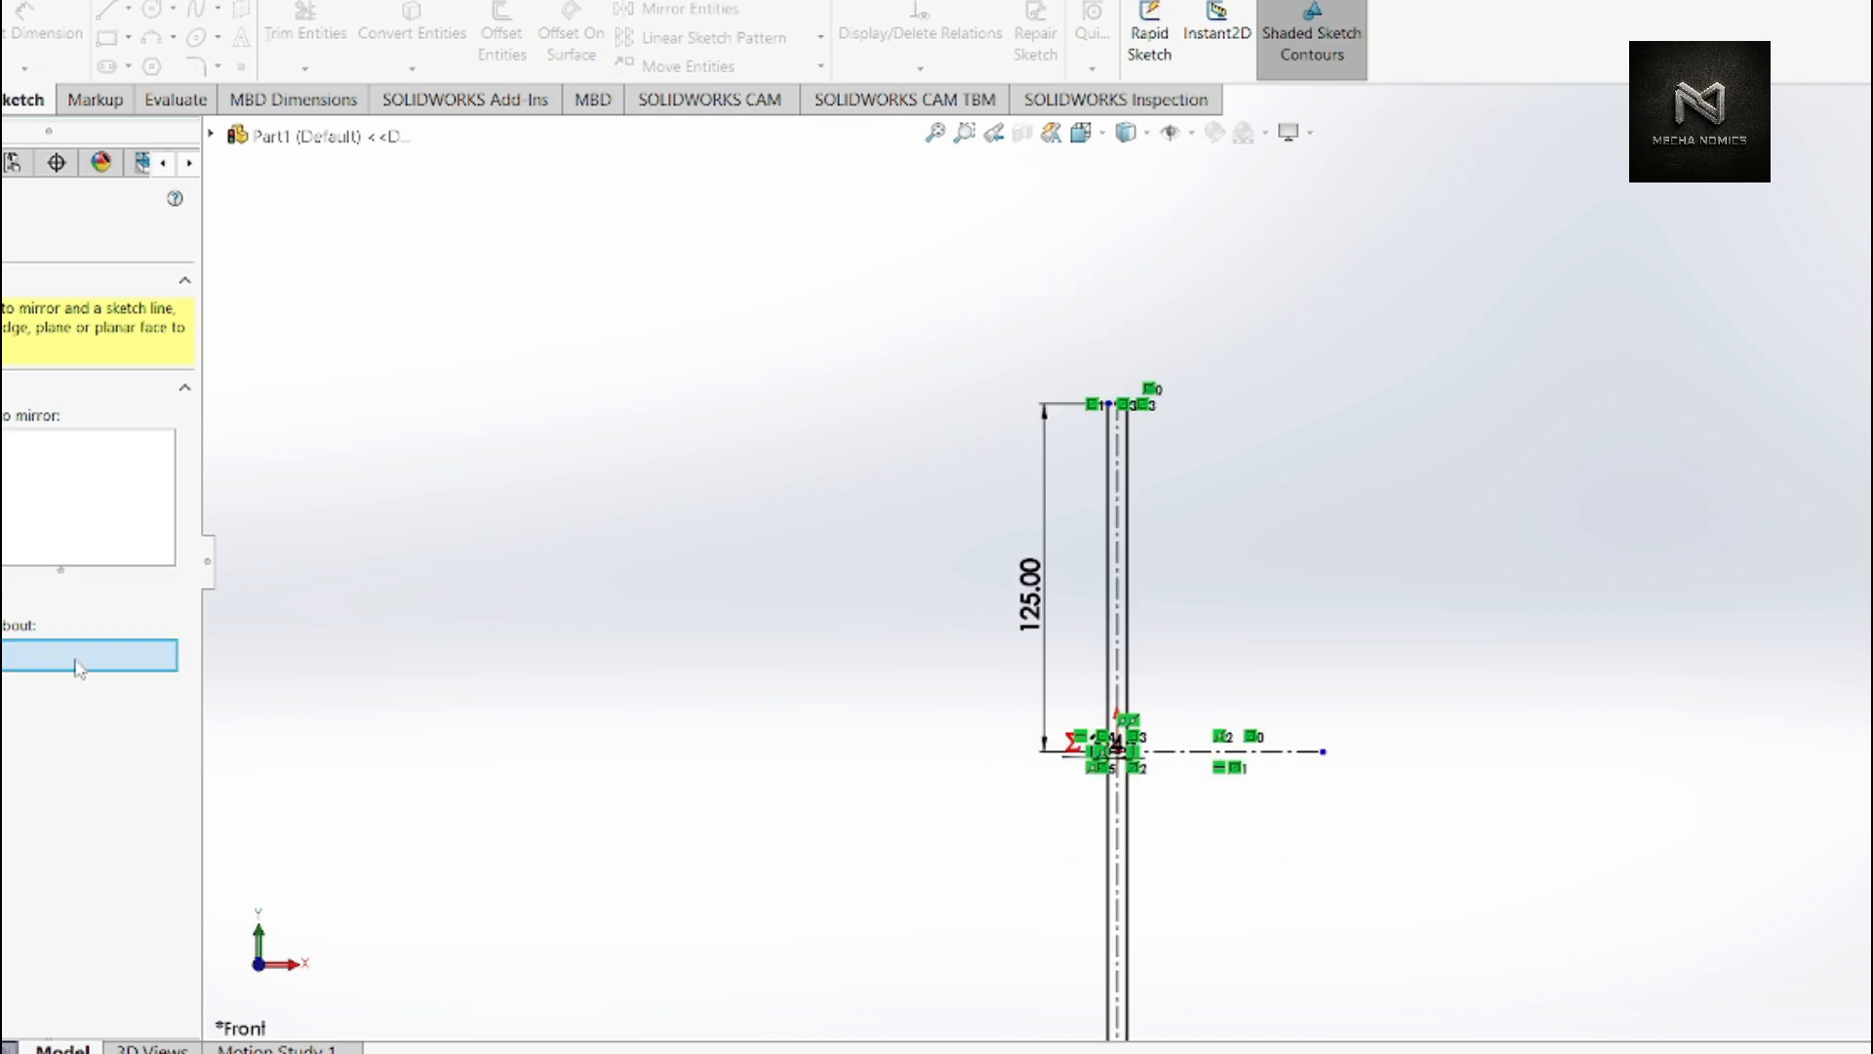
{"action": "left_click", "coordinate": [1308, 748]}
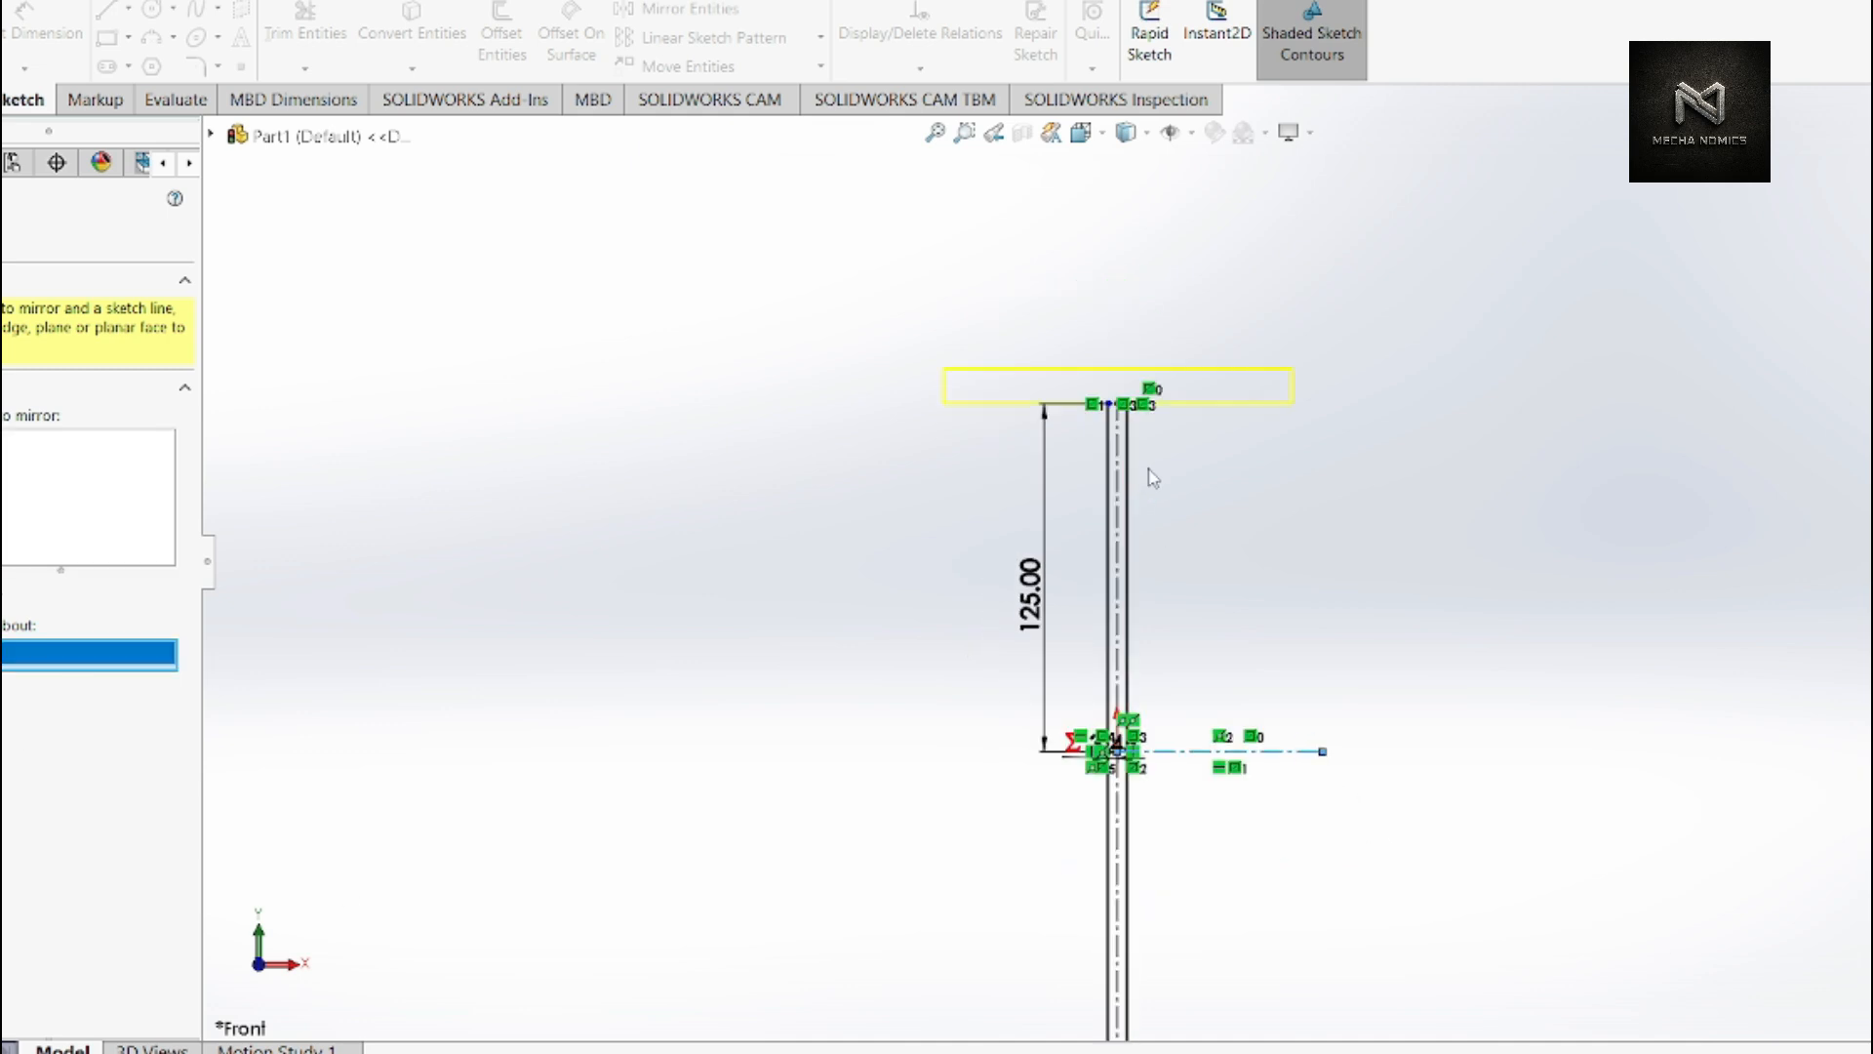
{"action": "scroll", "coordinate": [1108, 348], "scroll_direction": "down", "scroll_amount": 5}
{"action": "scroll", "coordinate": [1067, 456], "scroll_direction": "down", "scroll_amount": 1}
{"action": "scroll", "coordinate": [1075, 460], "scroll_direction": "up", "scroll_amount": 5}
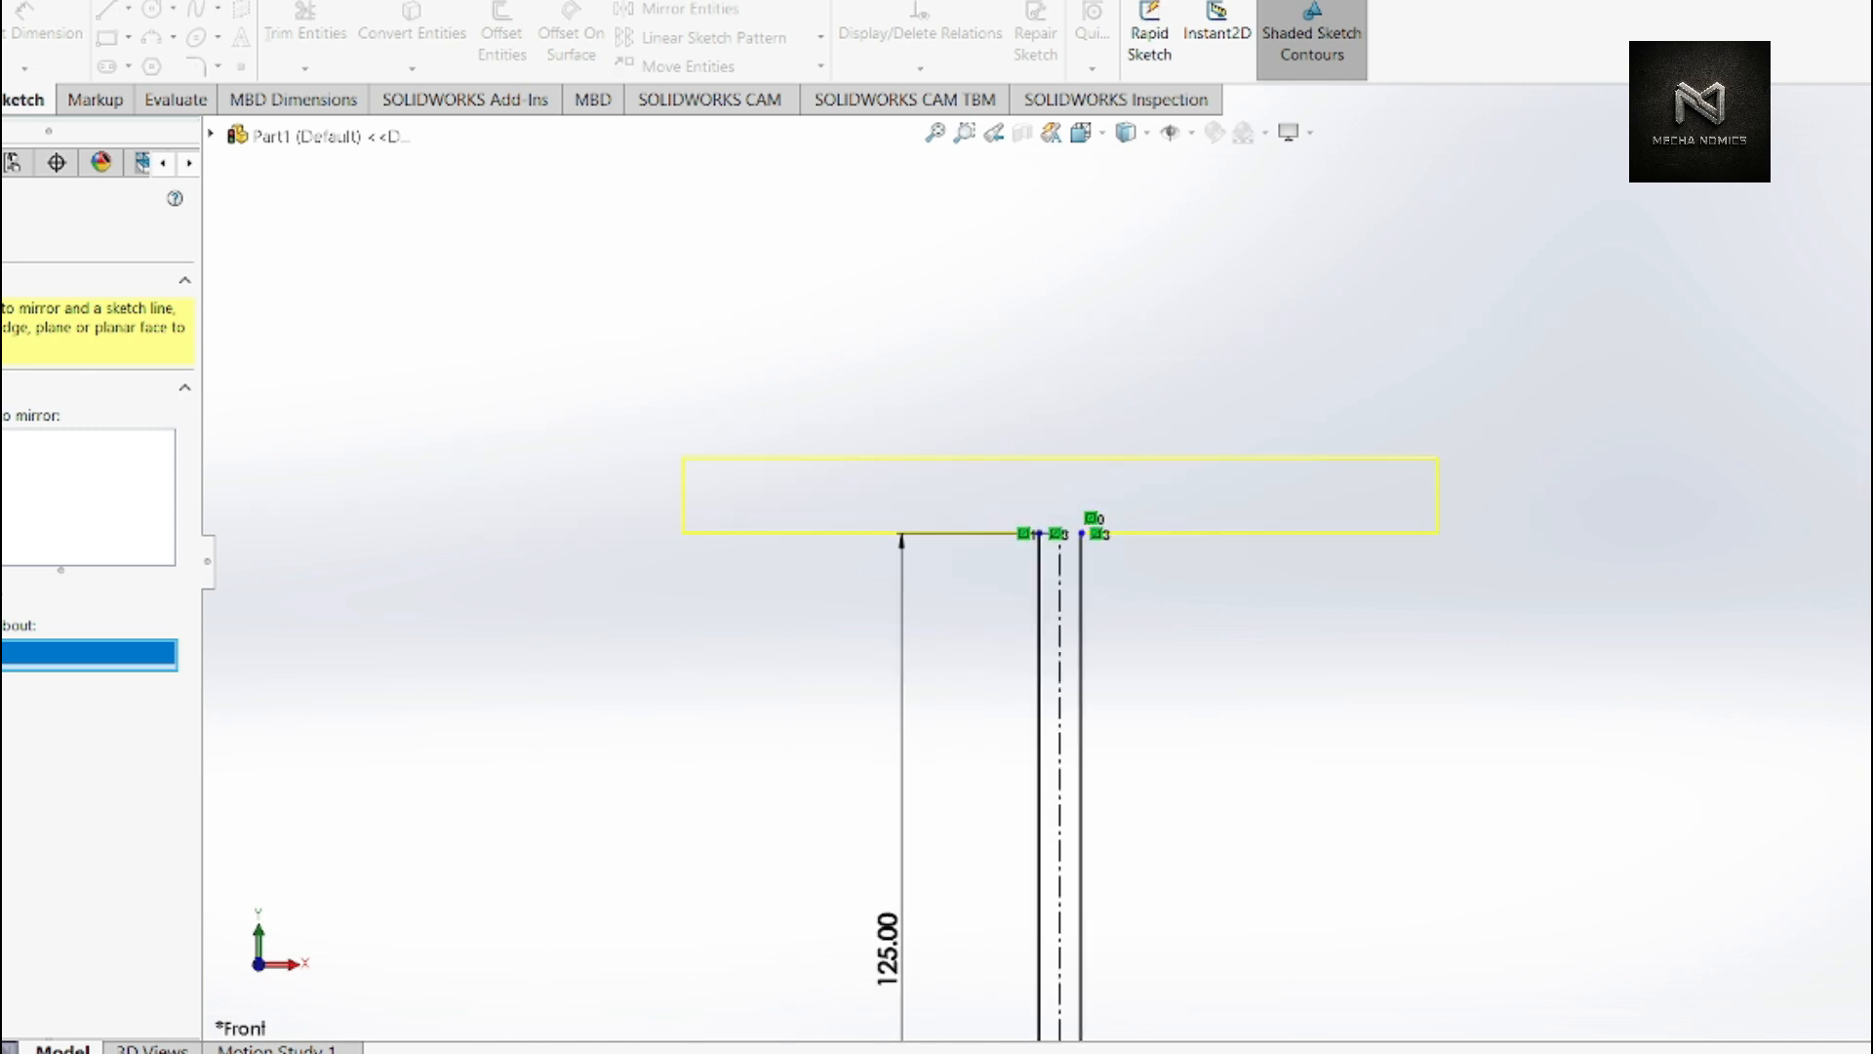
{"action": "left_click", "coordinate": [2, 230]}
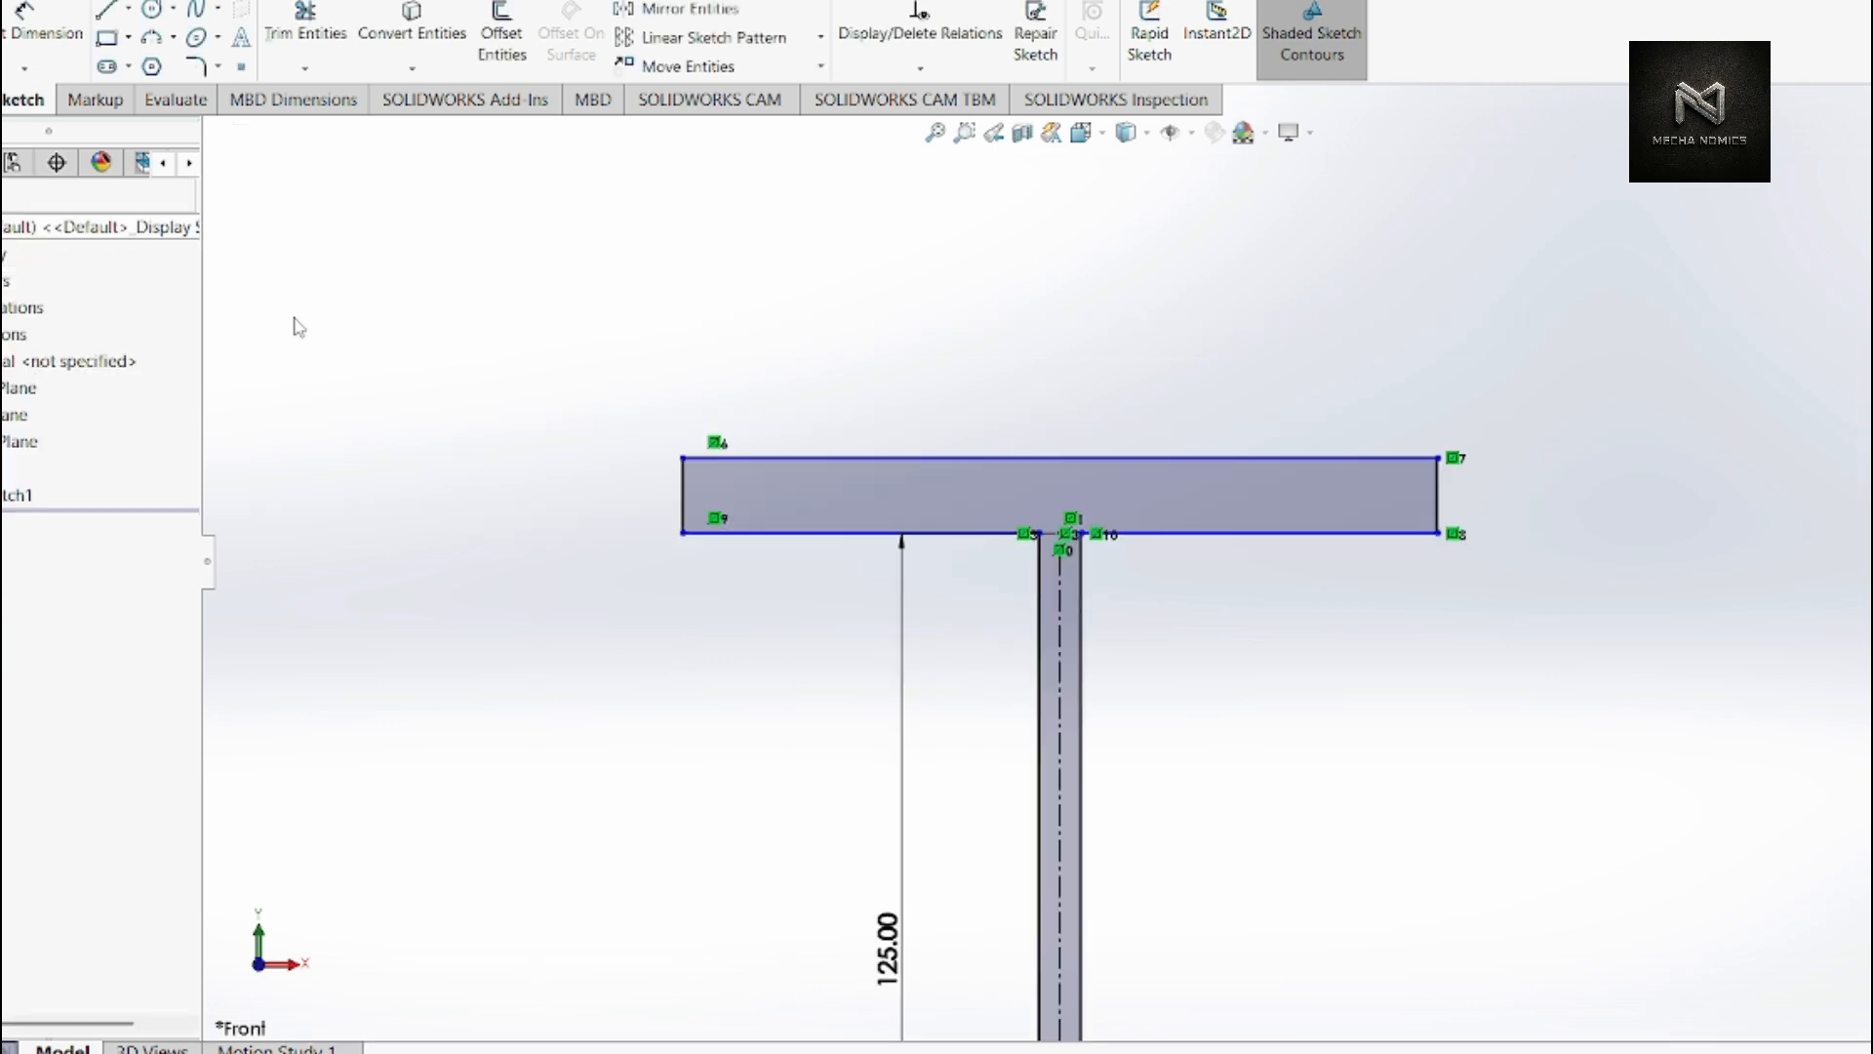
- Examine the mirrored beam profile, the lower flange's junction with the web and its right-hand end
{"action": "scroll", "coordinate": [1175, 556], "scroll_direction": "up", "scroll_amount": 9}
{"action": "scroll", "coordinate": [1122, 831], "scroll_direction": "down", "scroll_amount": 7}
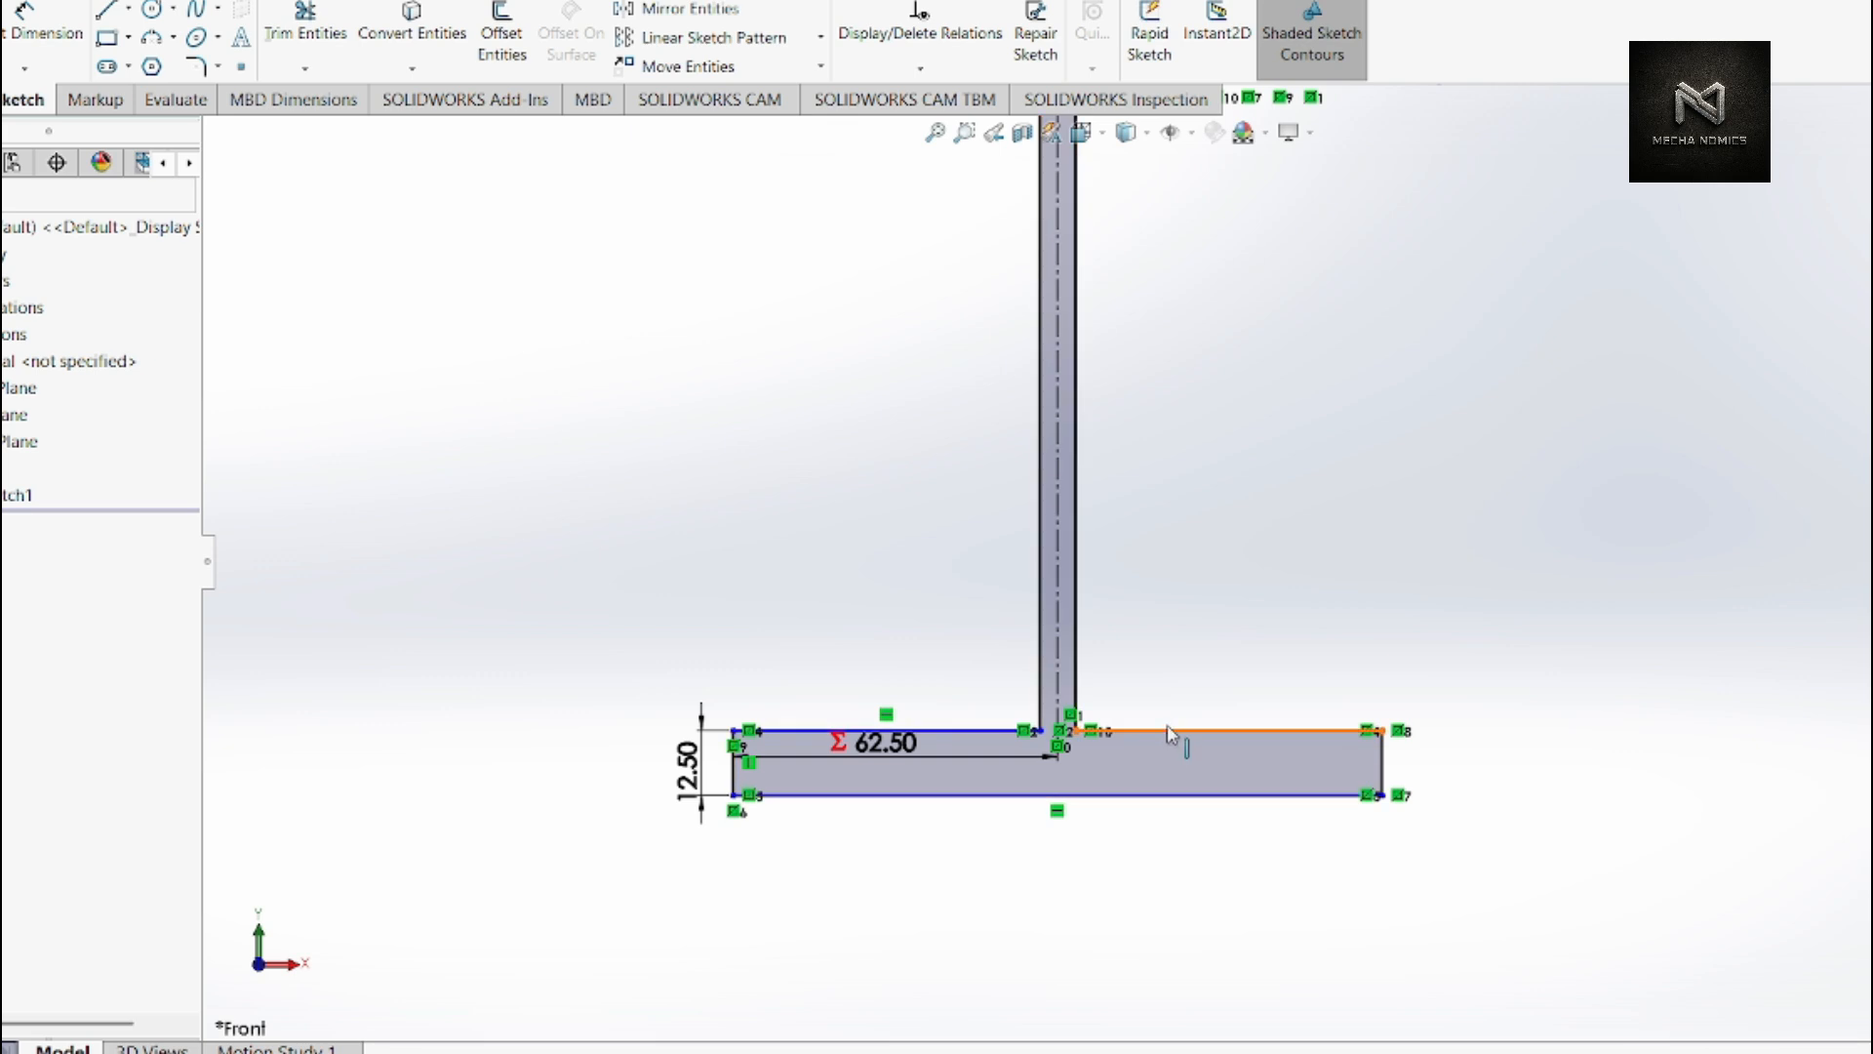
{"action": "scroll", "coordinate": [1171, 751], "scroll_direction": "down", "scroll_amount": 2}
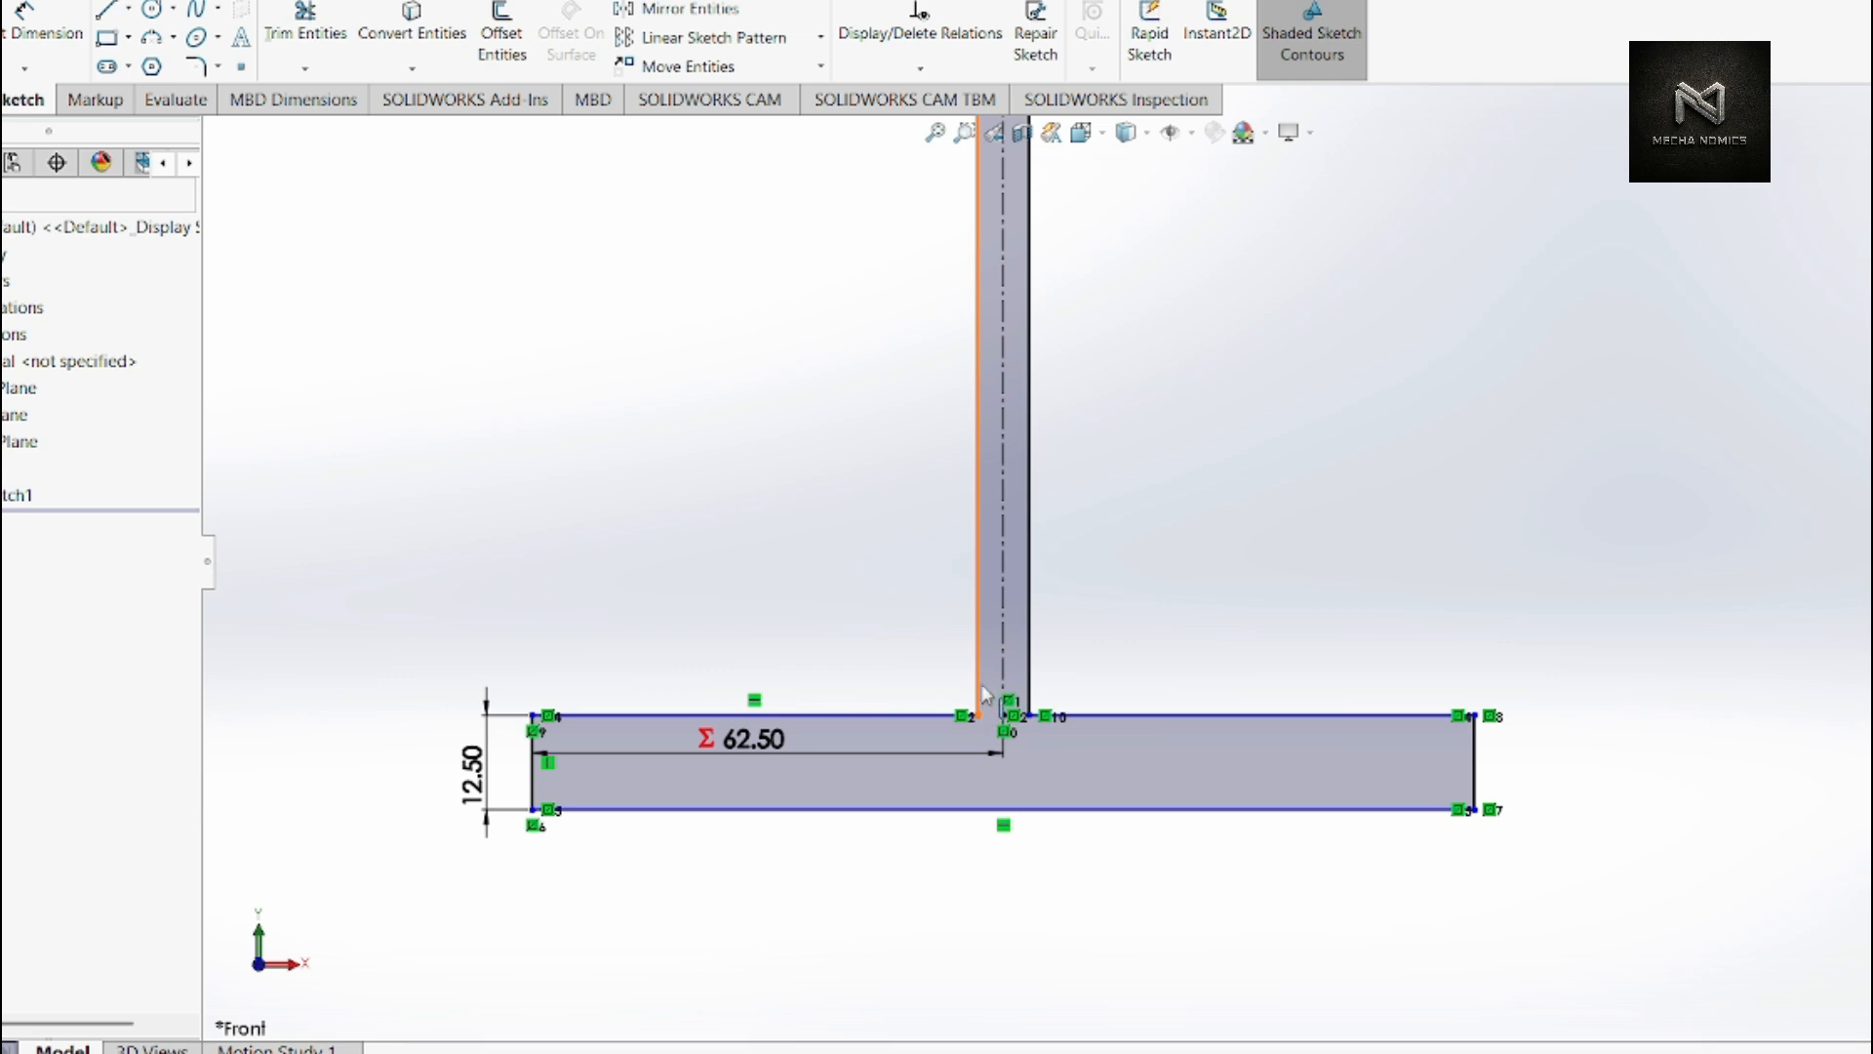
{"action": "scroll", "coordinate": [1135, 673], "scroll_direction": "down", "scroll_amount": 3}
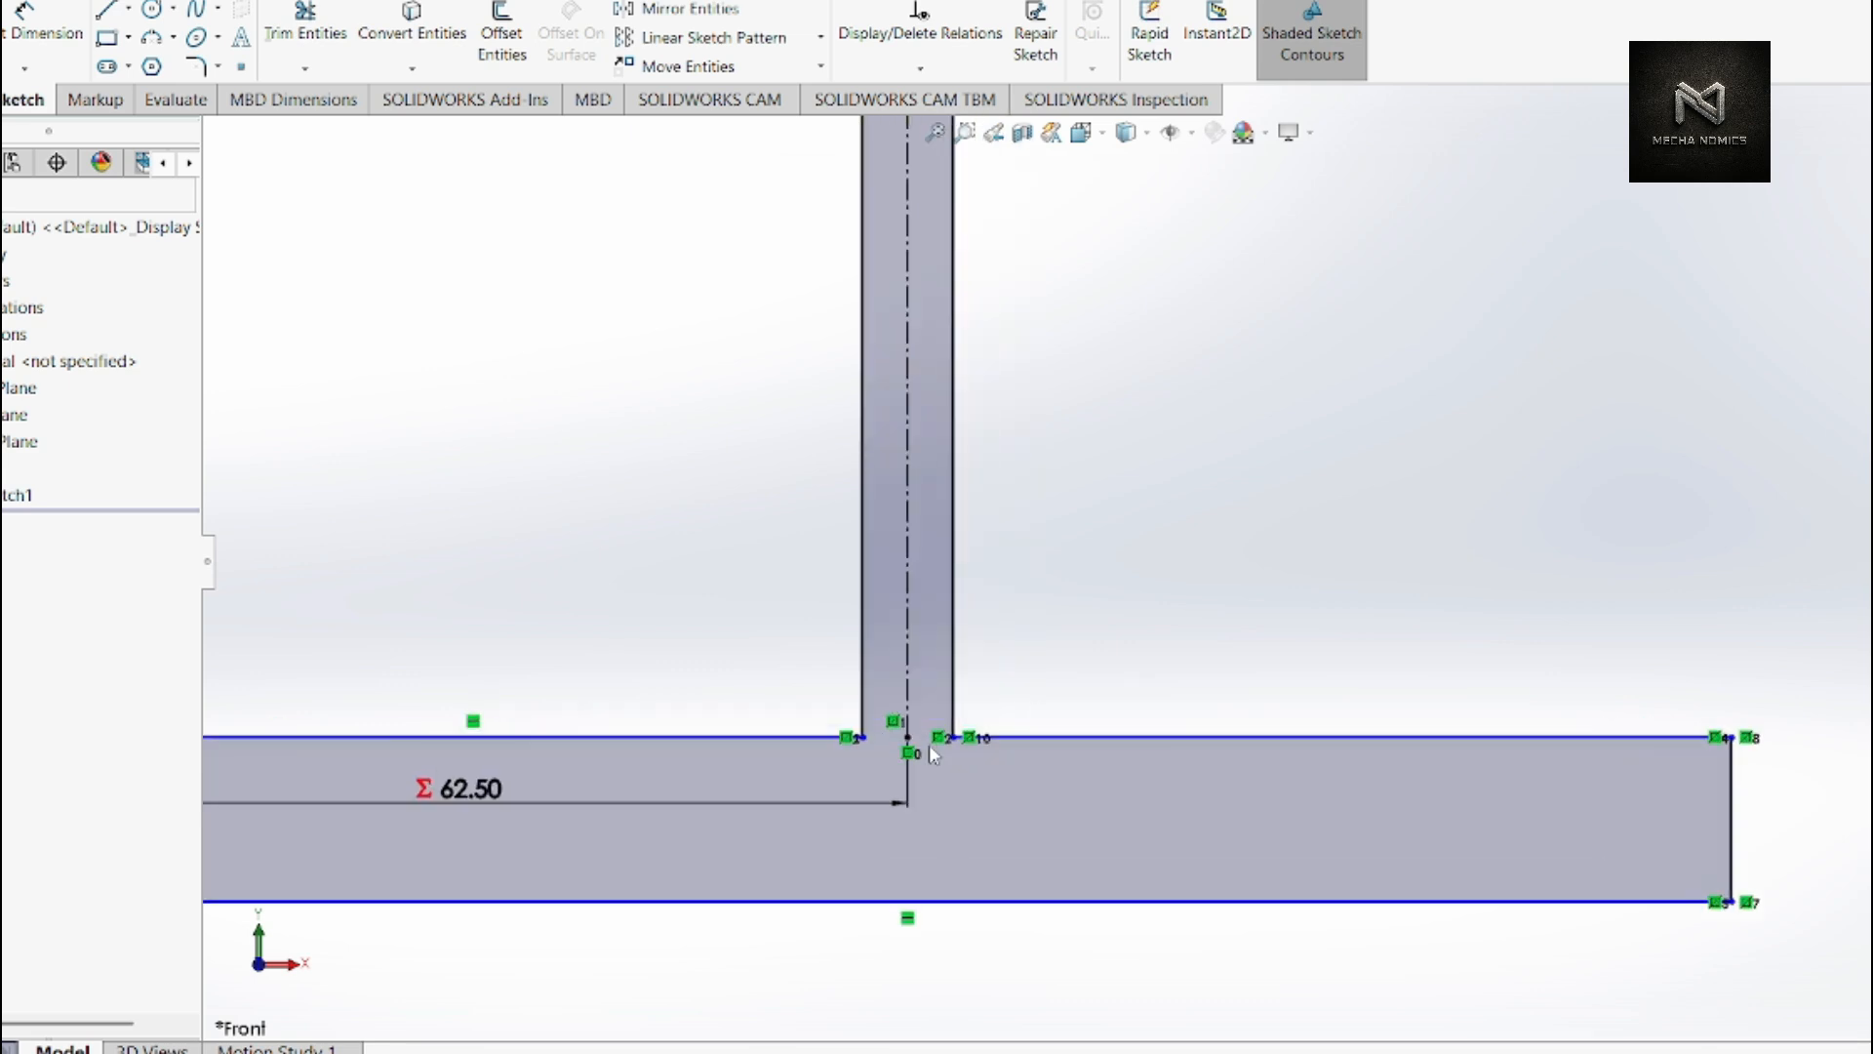
{"action": "scroll", "coordinate": [1135, 686], "scroll_direction": "up", "scroll_amount": 4}
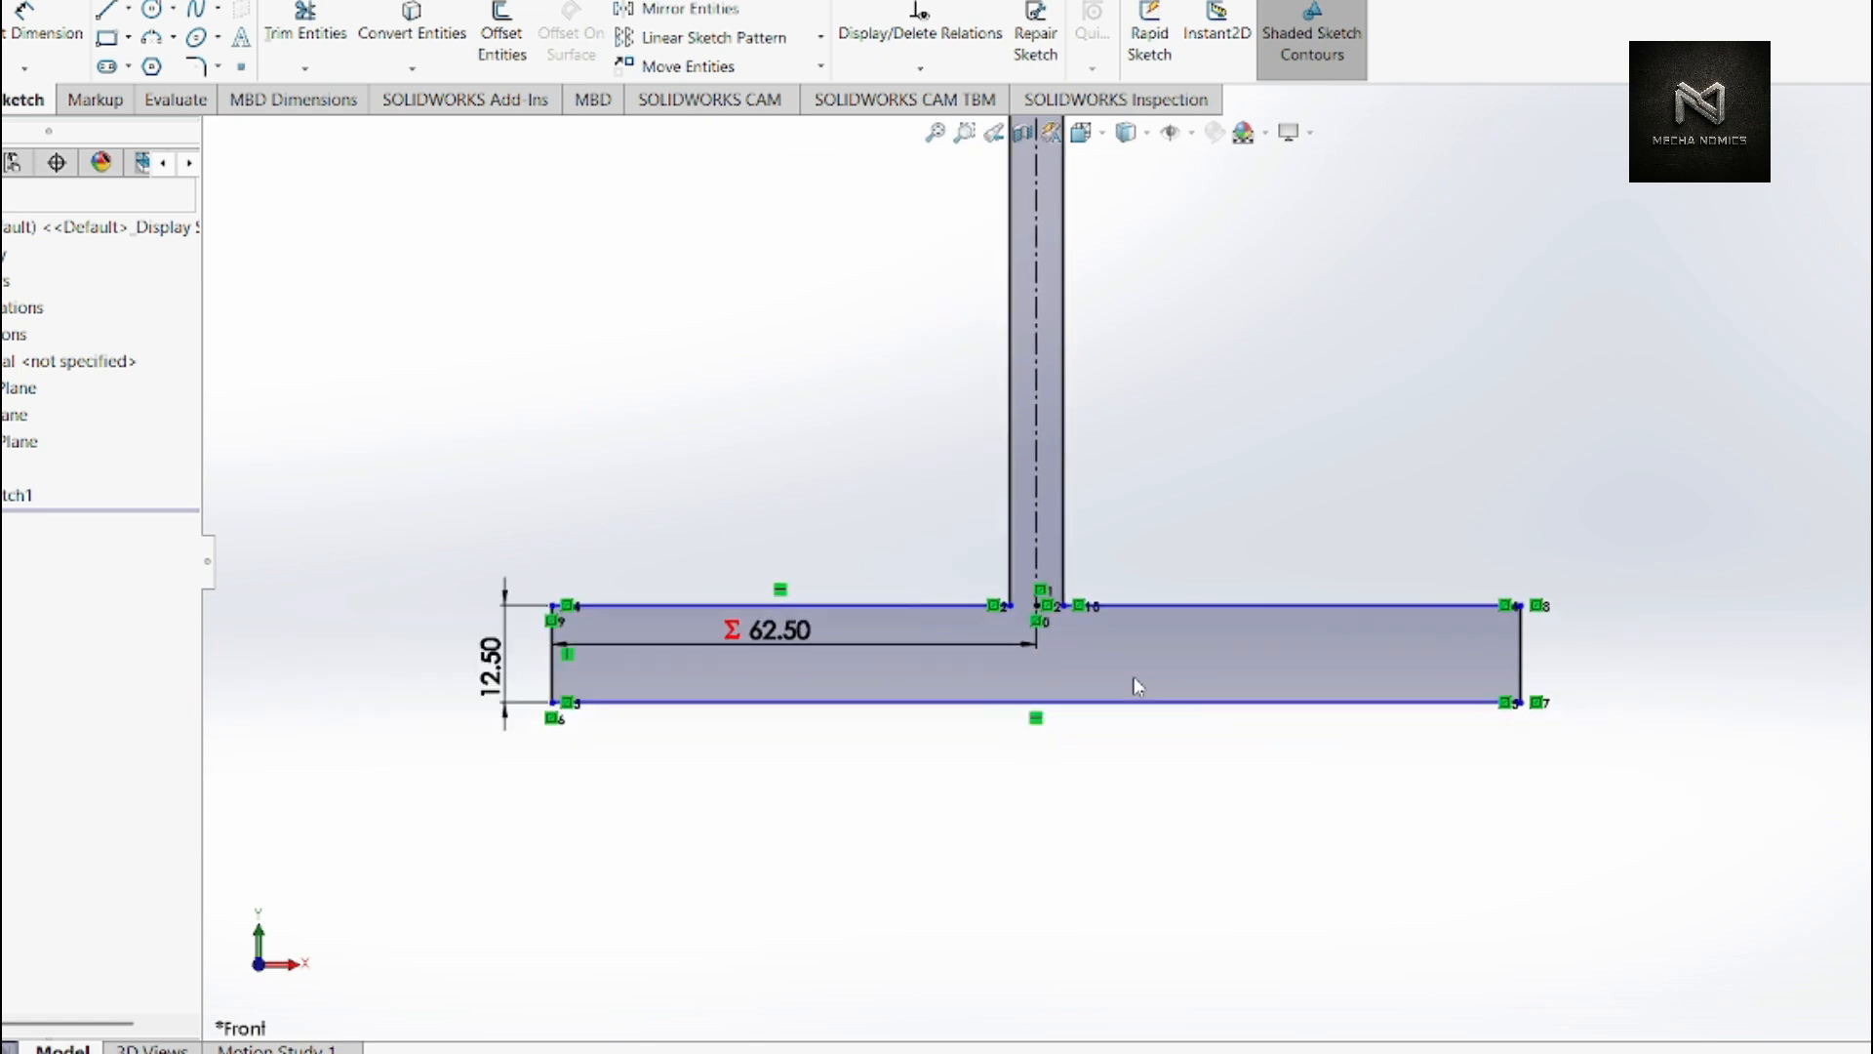
{"action": "scroll", "coordinate": [1593, 607], "scroll_direction": "down", "scroll_amount": 2}
{"action": "scroll", "coordinate": [1593, 607], "scroll_direction": "down", "scroll_amount": 4}
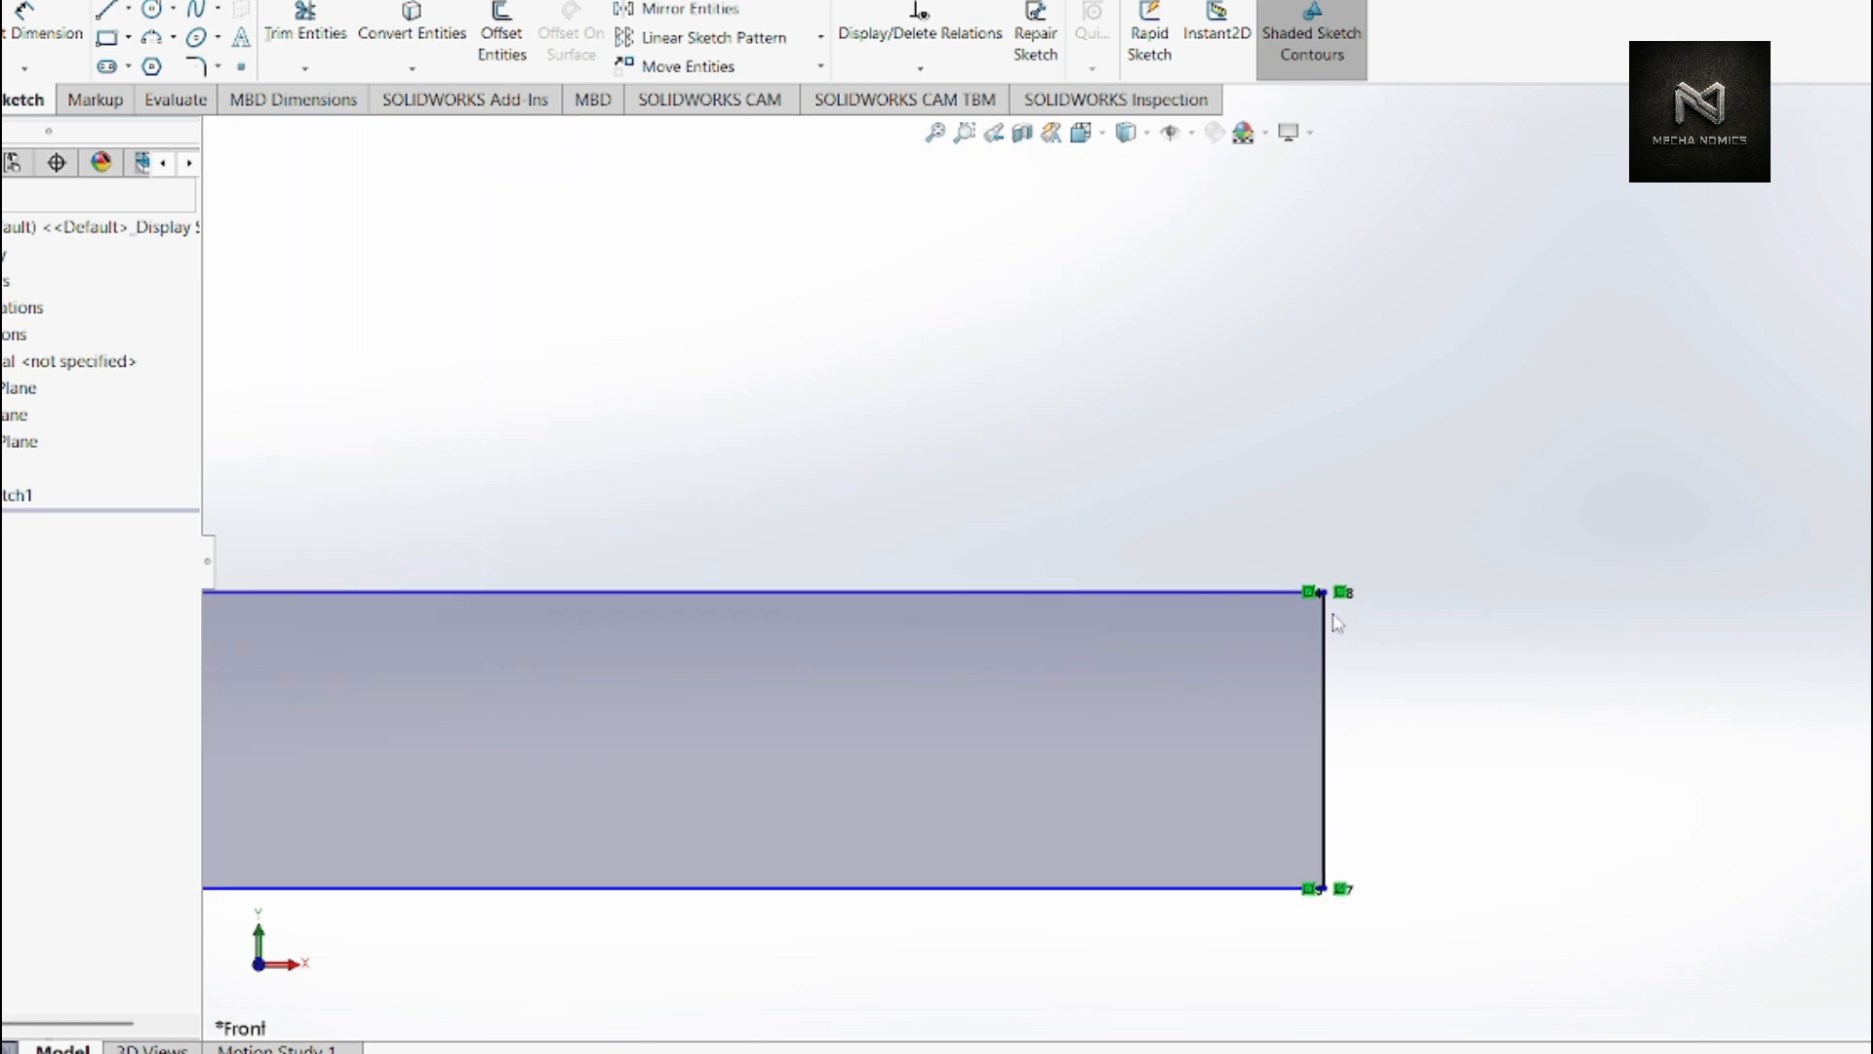
{"action": "scroll", "coordinate": [1301, 600], "scroll_direction": "up", "scroll_amount": 5}
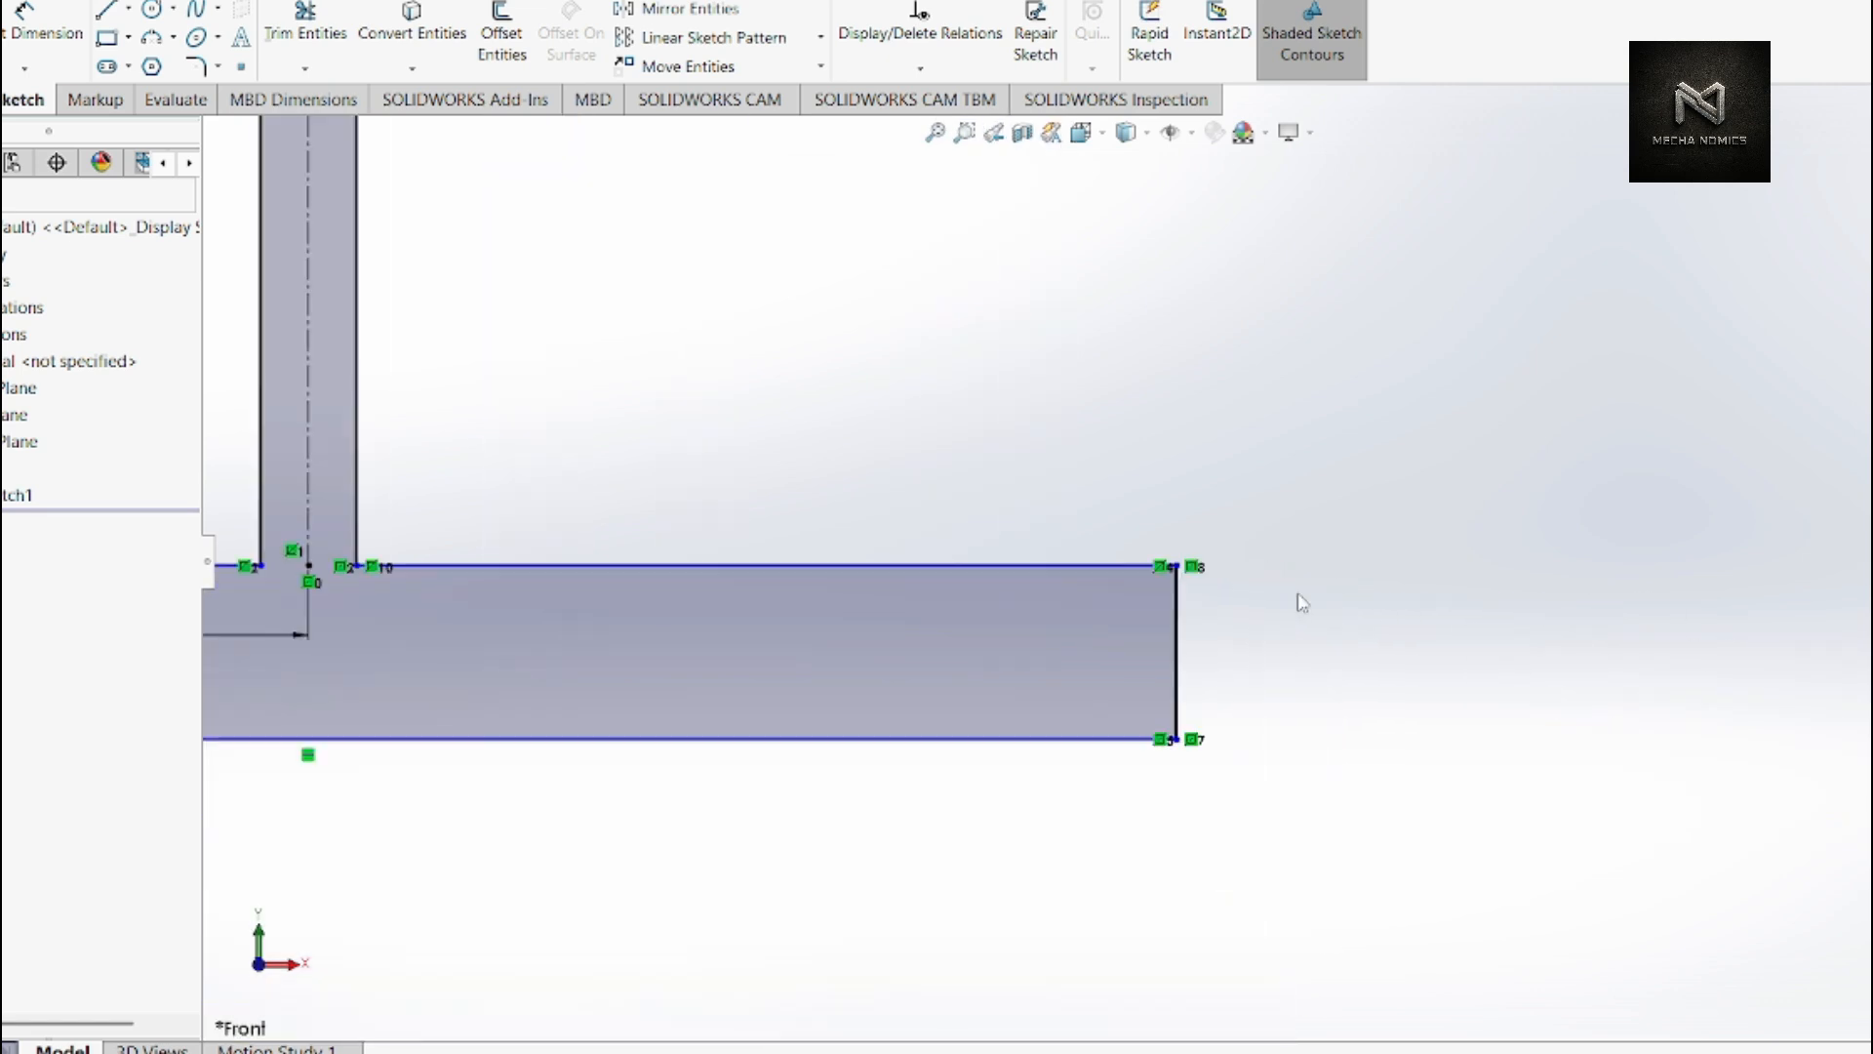
{"action": "scroll", "coordinate": [586, 564], "scroll_direction": "down", "scroll_amount": 2}
{"action": "scroll", "coordinate": [669, 562], "scroll_direction": "down", "scroll_amount": 1}
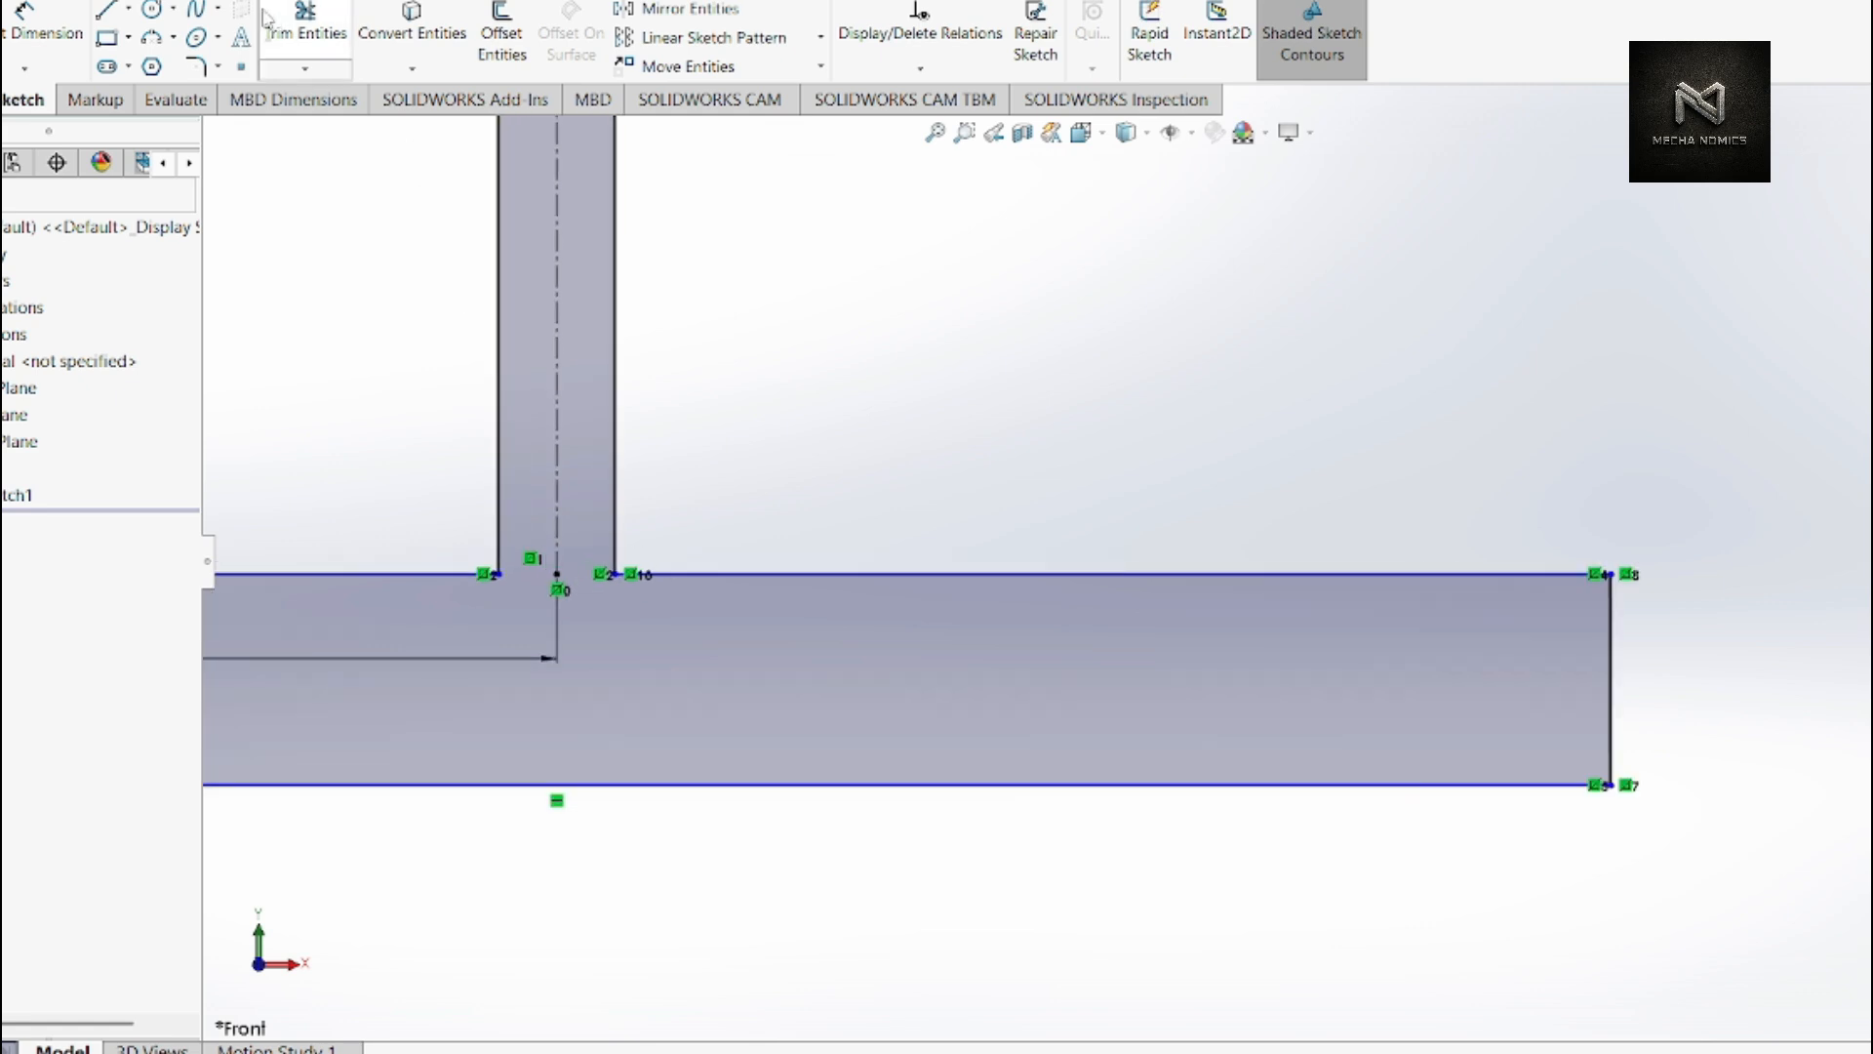
{"action": "left_click", "coordinate": [36, 21]}
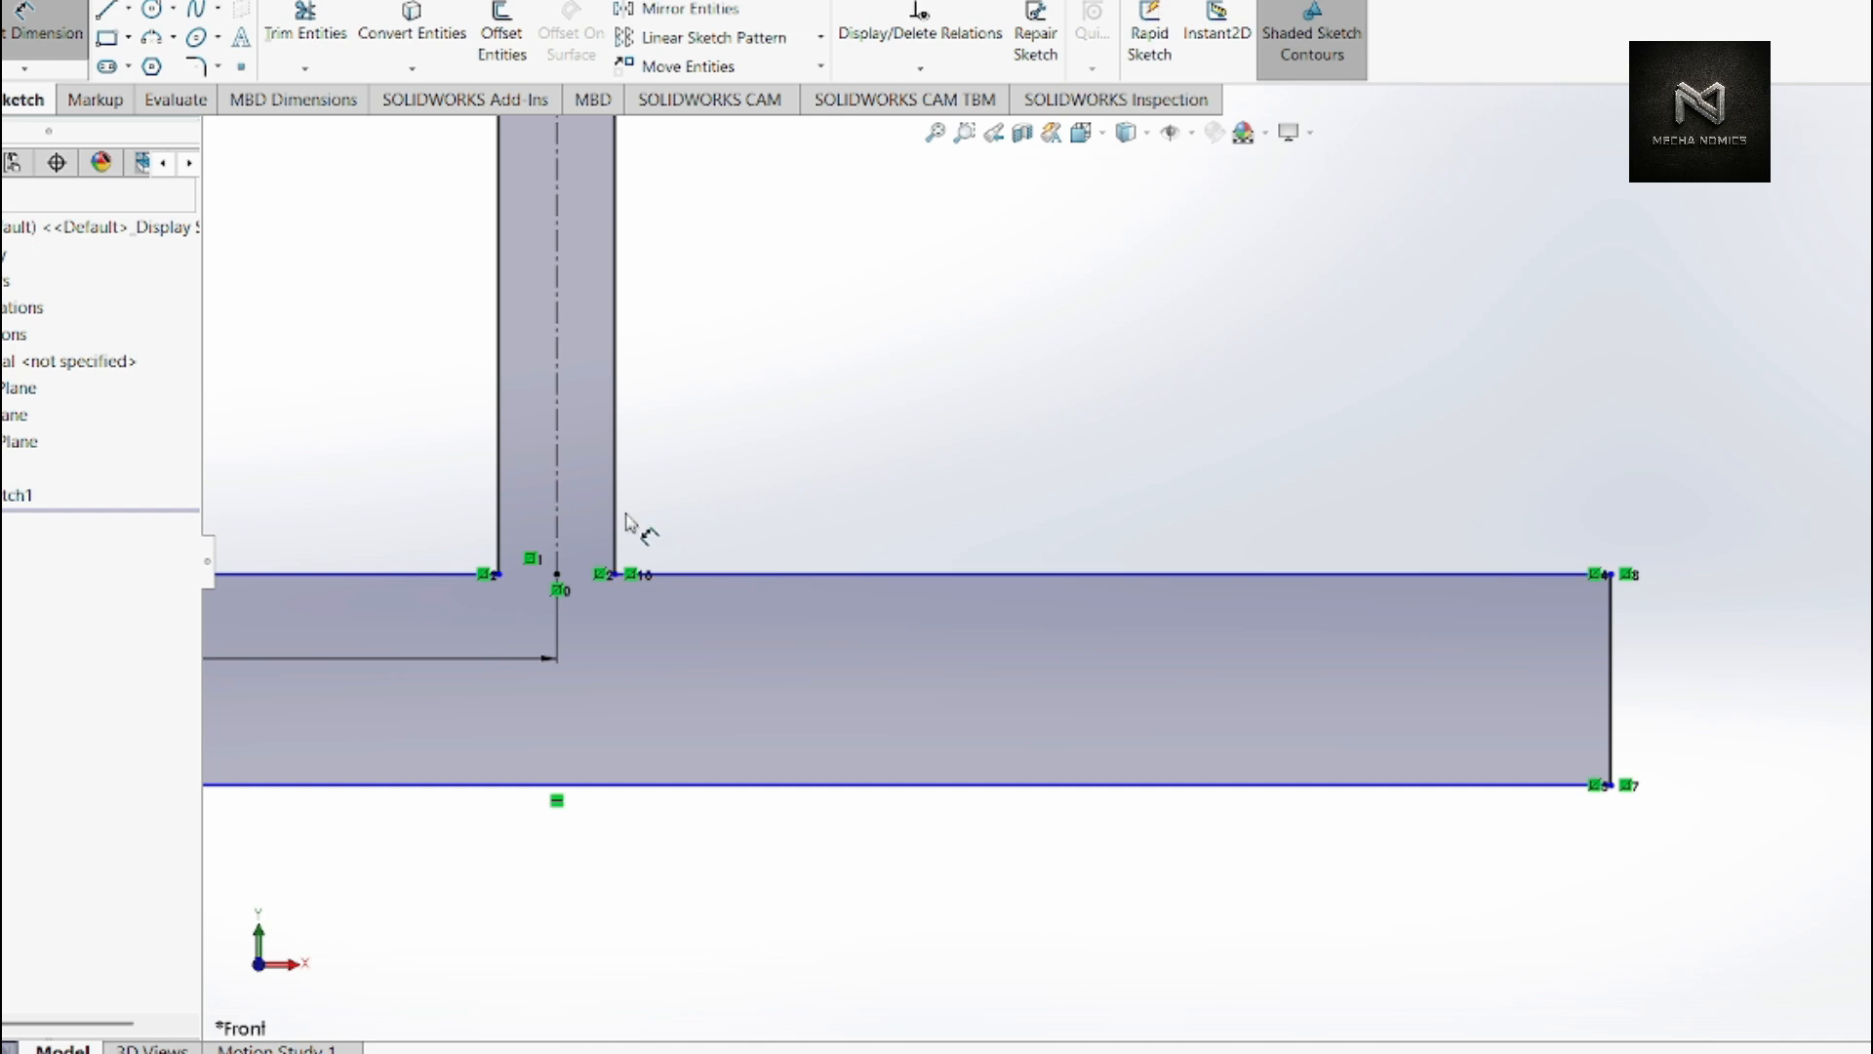
{"action": "scroll", "coordinate": [707, 488], "scroll_direction": "up", "scroll_amount": 8}
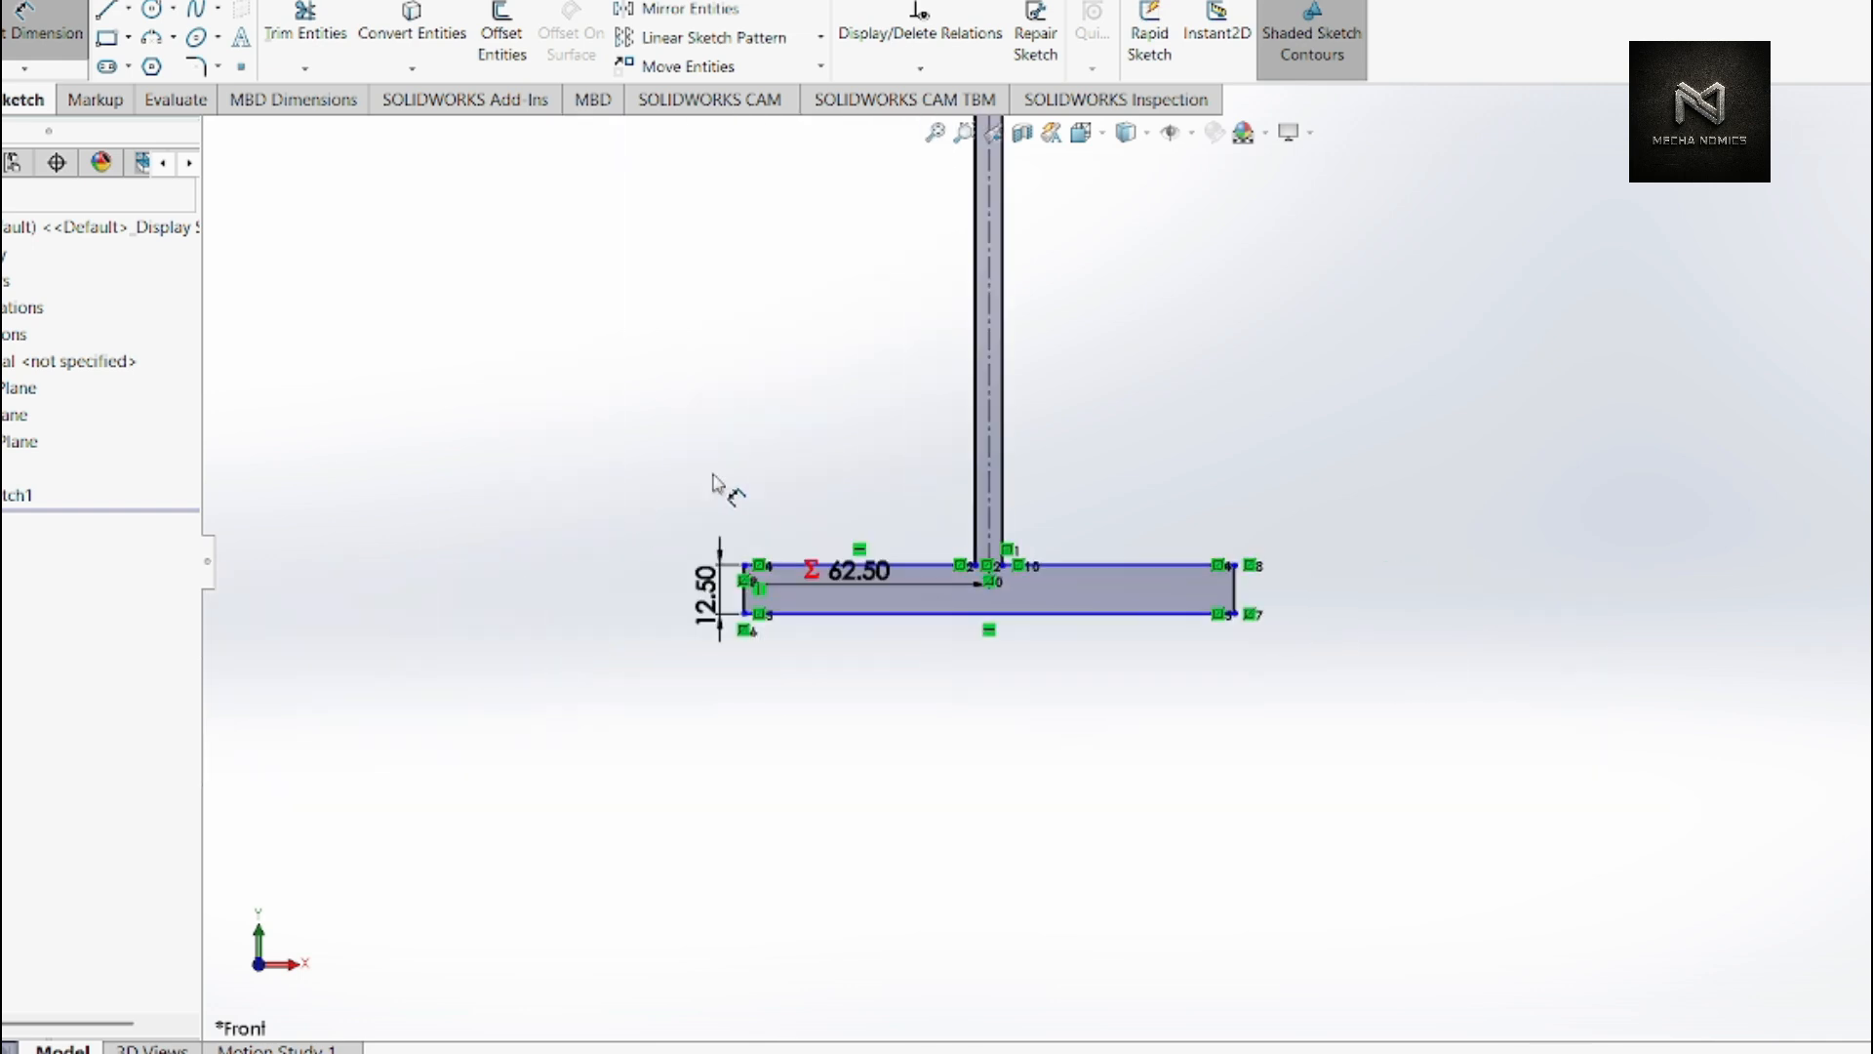
{"action": "scroll", "coordinate": [1091, 278], "scroll_direction": "down", "scroll_amount": 5}
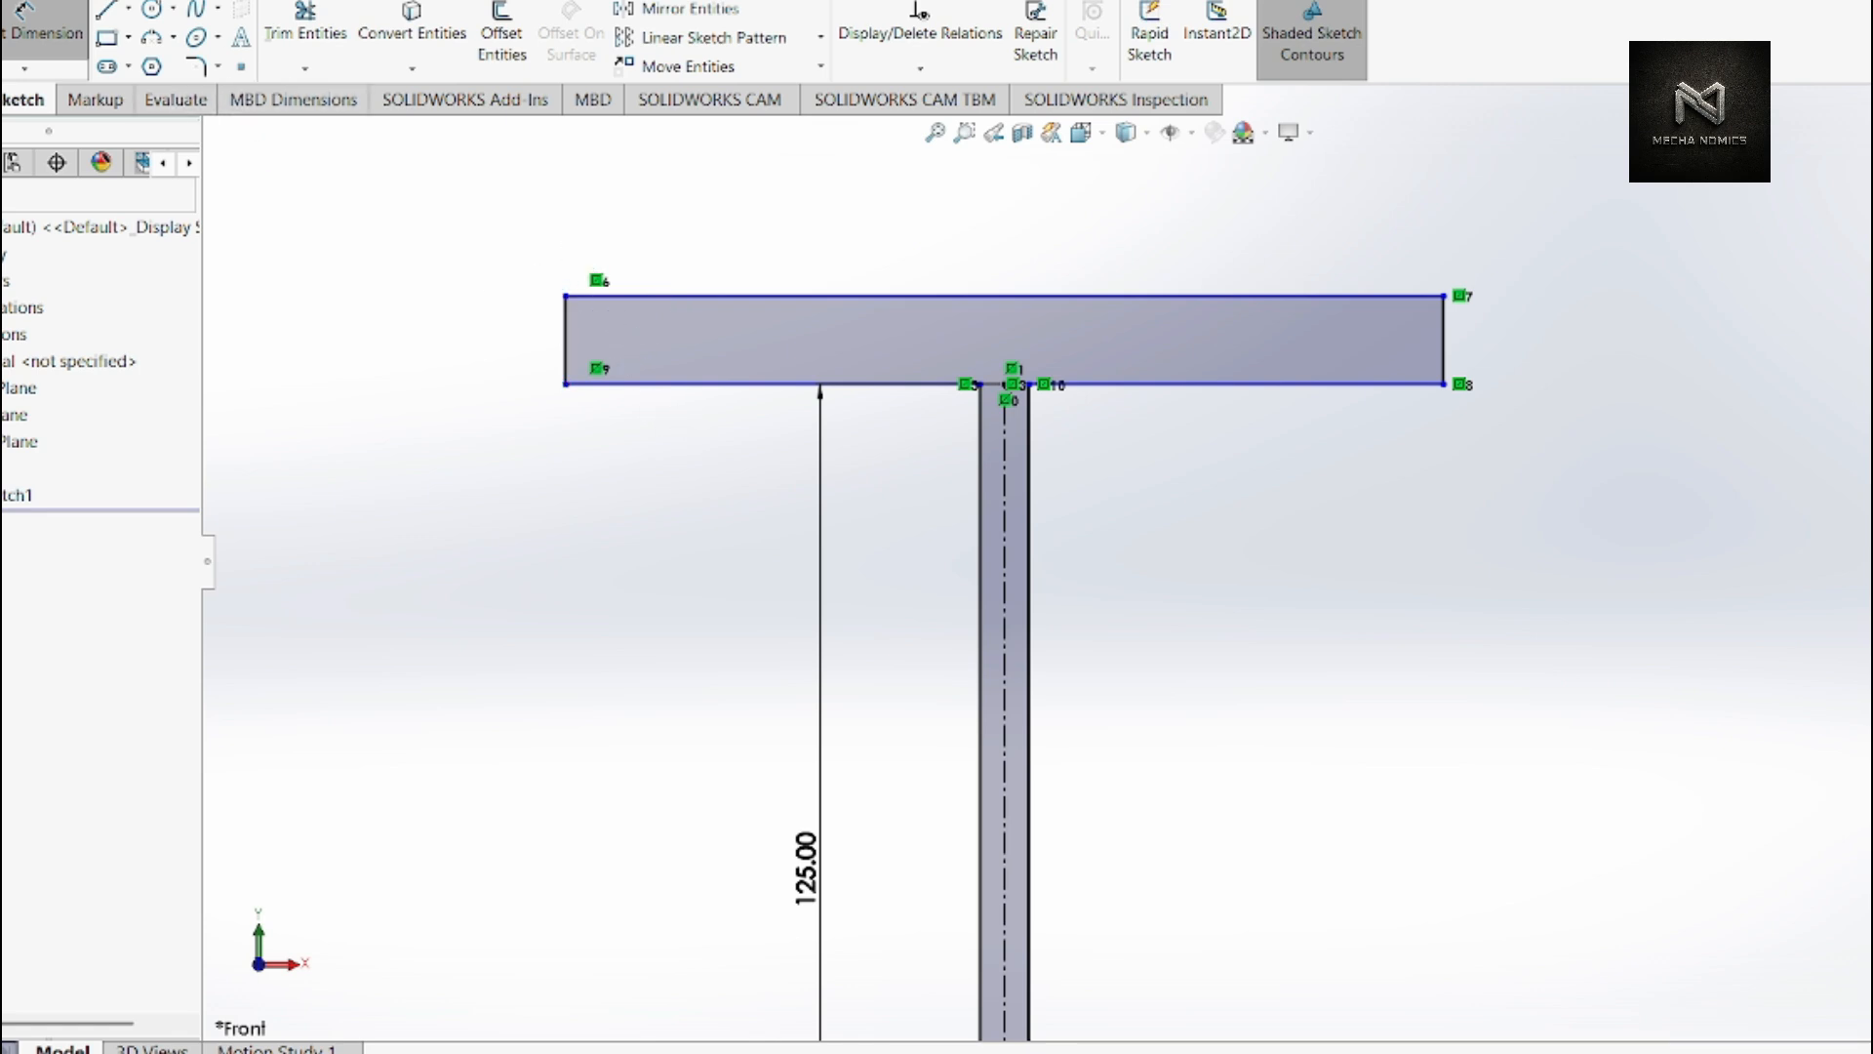
{"action": "left_click", "coordinate": [107, 12]}
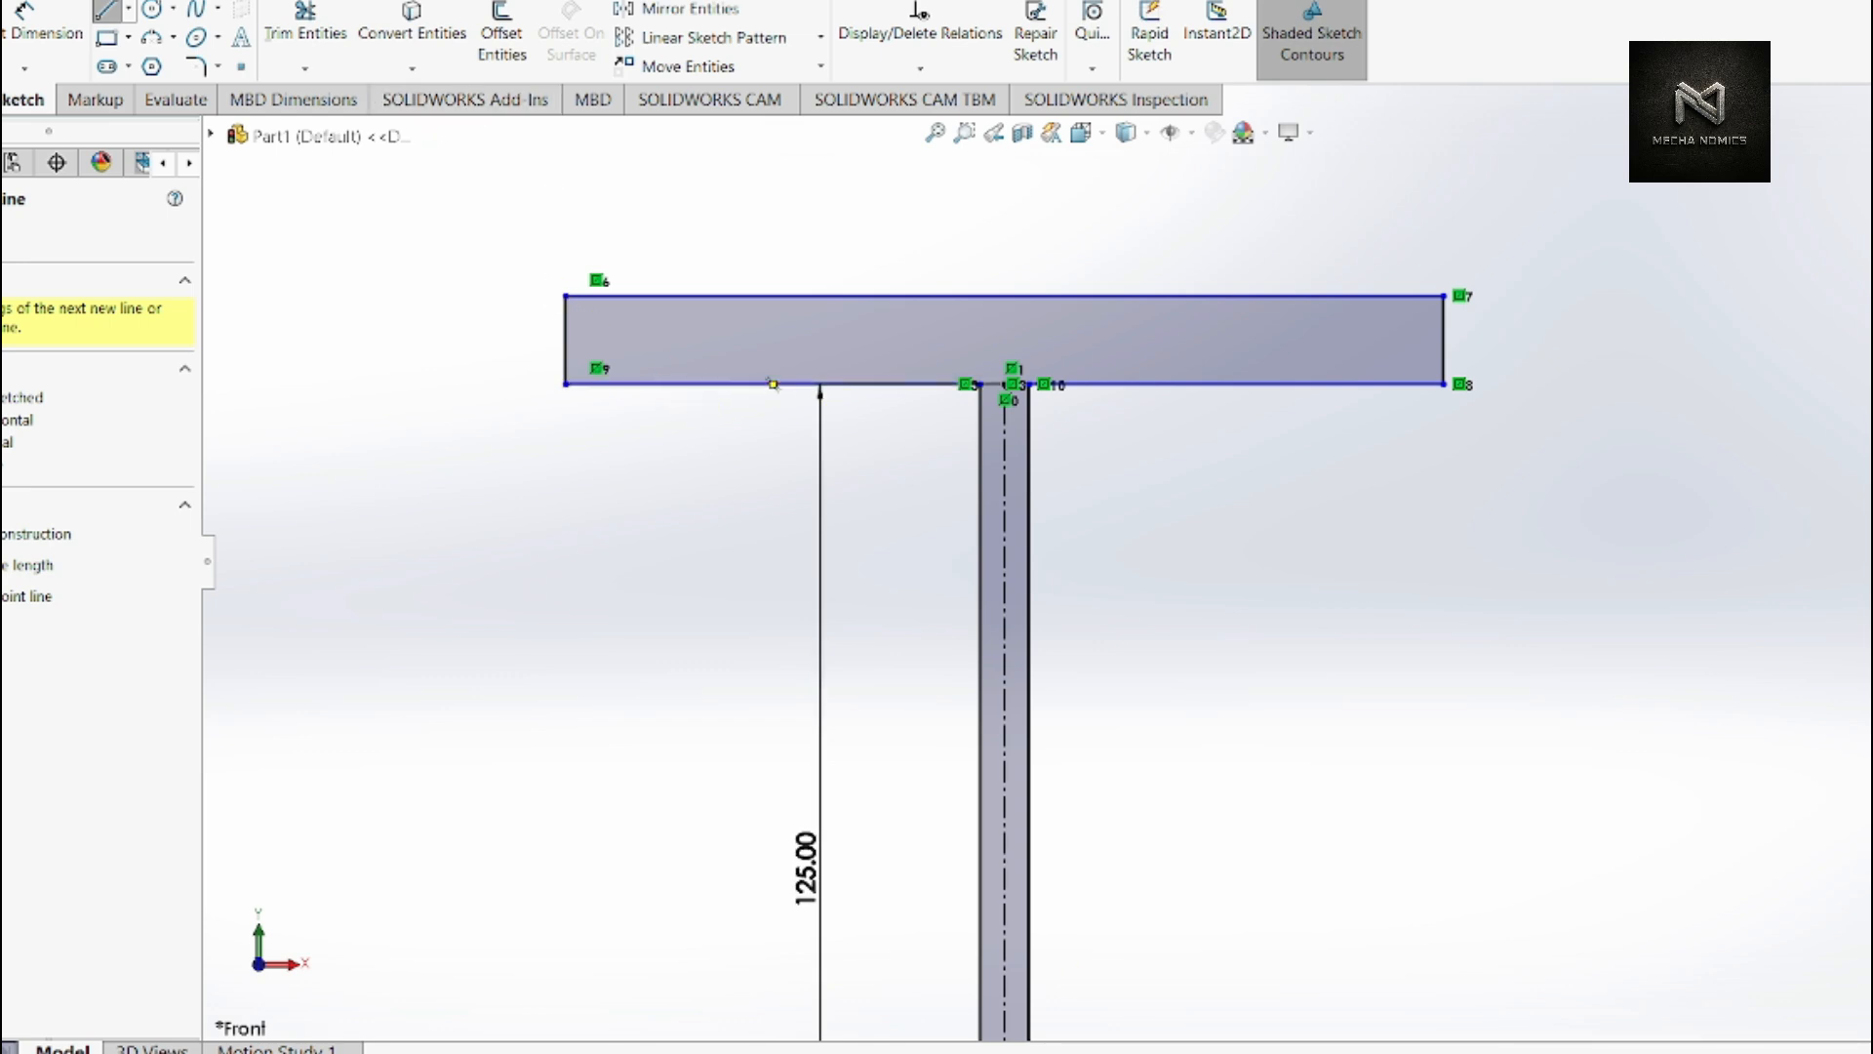
- Consult the ISMB 250 dimension table and place sketch fillets on both corners between the web and the lower flange
{"action": "key", "text": "alt+Tab"}
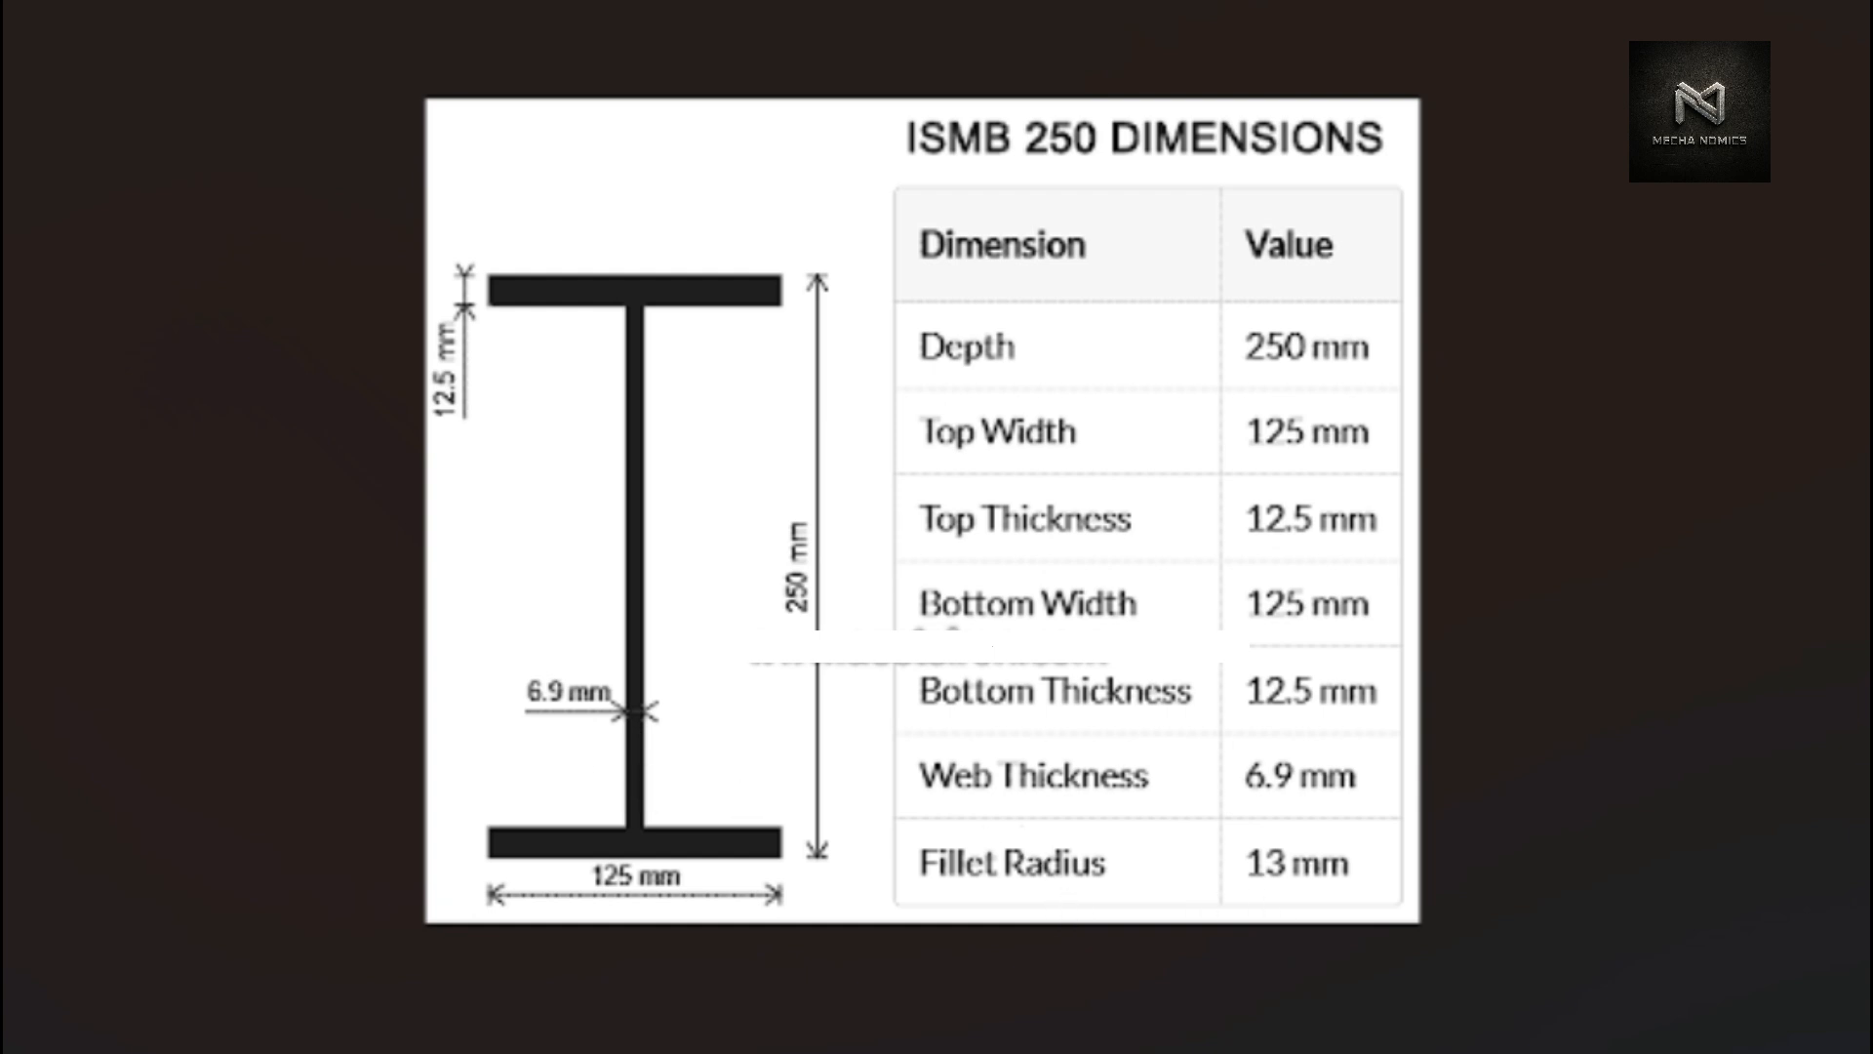
{"action": "key", "text": "alt+Tab"}
{"action": "scroll", "coordinate": [791, 669], "scroll_direction": "down", "scroll_amount": 5}
{"action": "scroll", "coordinate": [1066, 795], "scroll_direction": "down", "scroll_amount": 5}
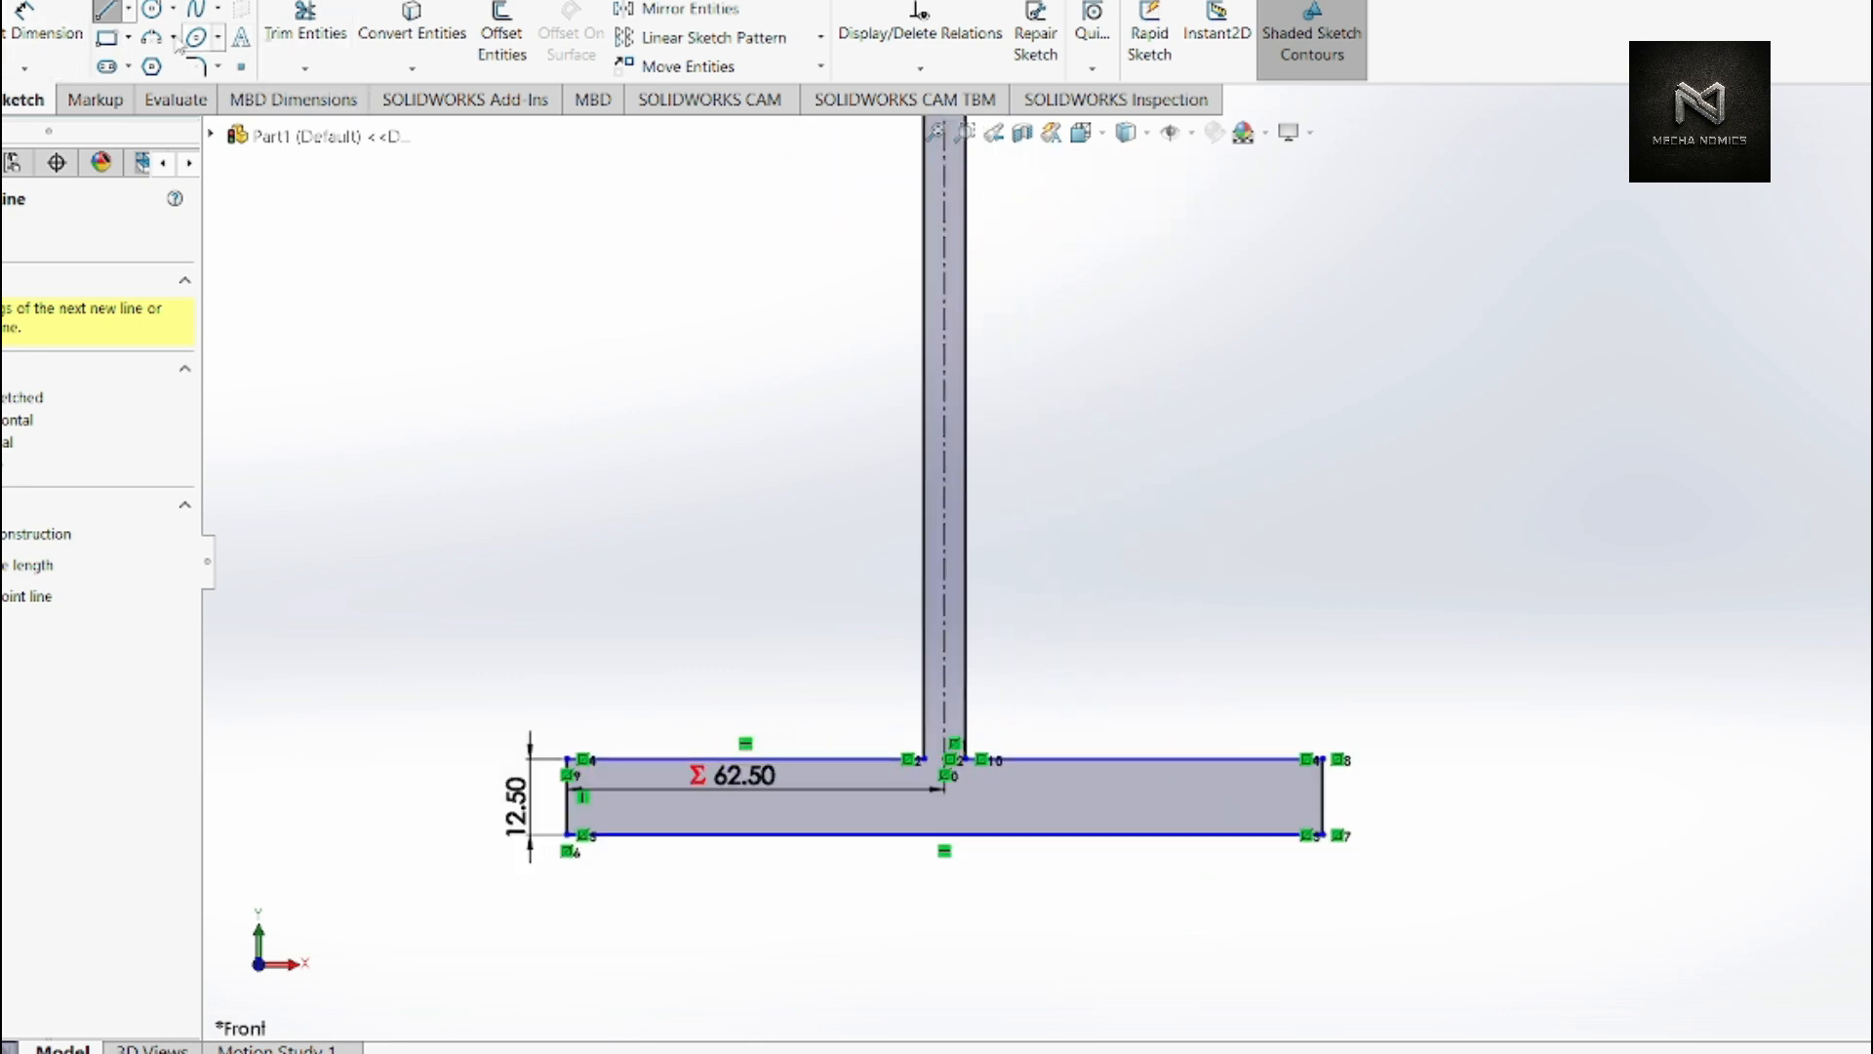
{"action": "left_click", "coordinate": [195, 66]}
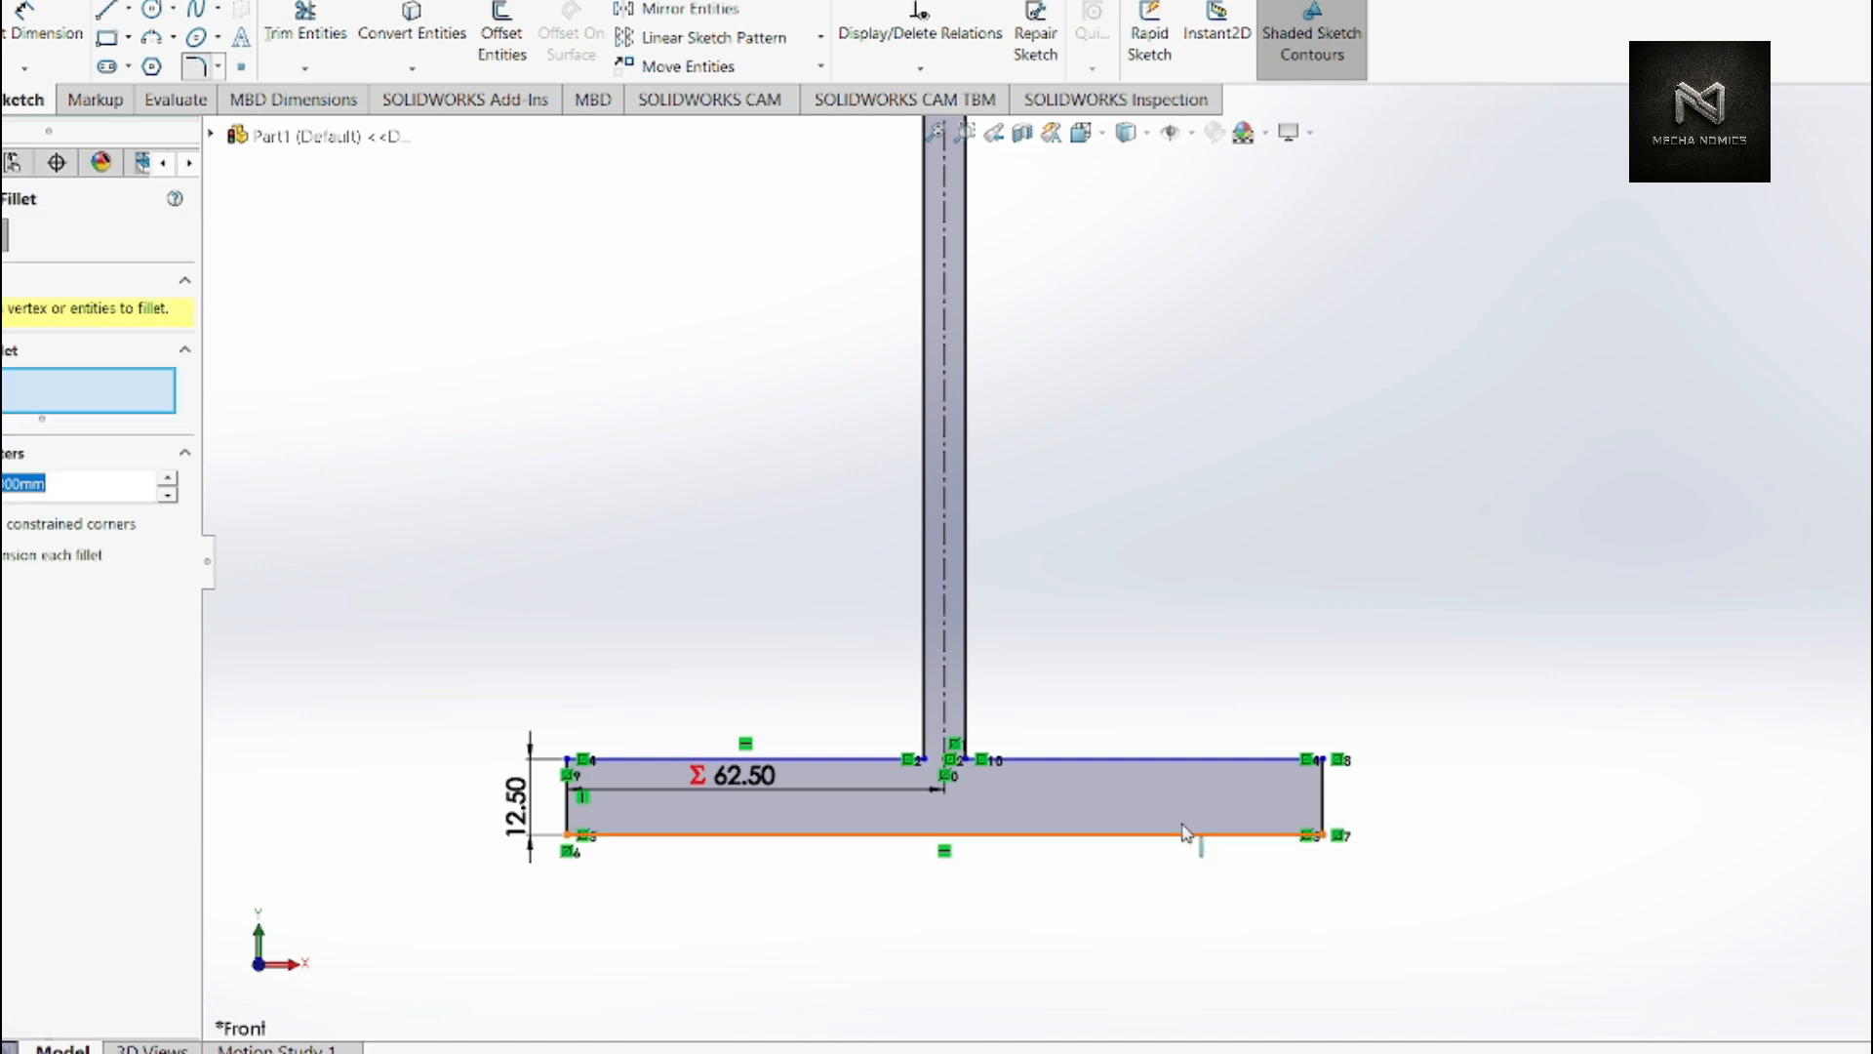
{"action": "left_click", "coordinate": [966, 669]}
{"action": "left_click", "coordinate": [1035, 766]}
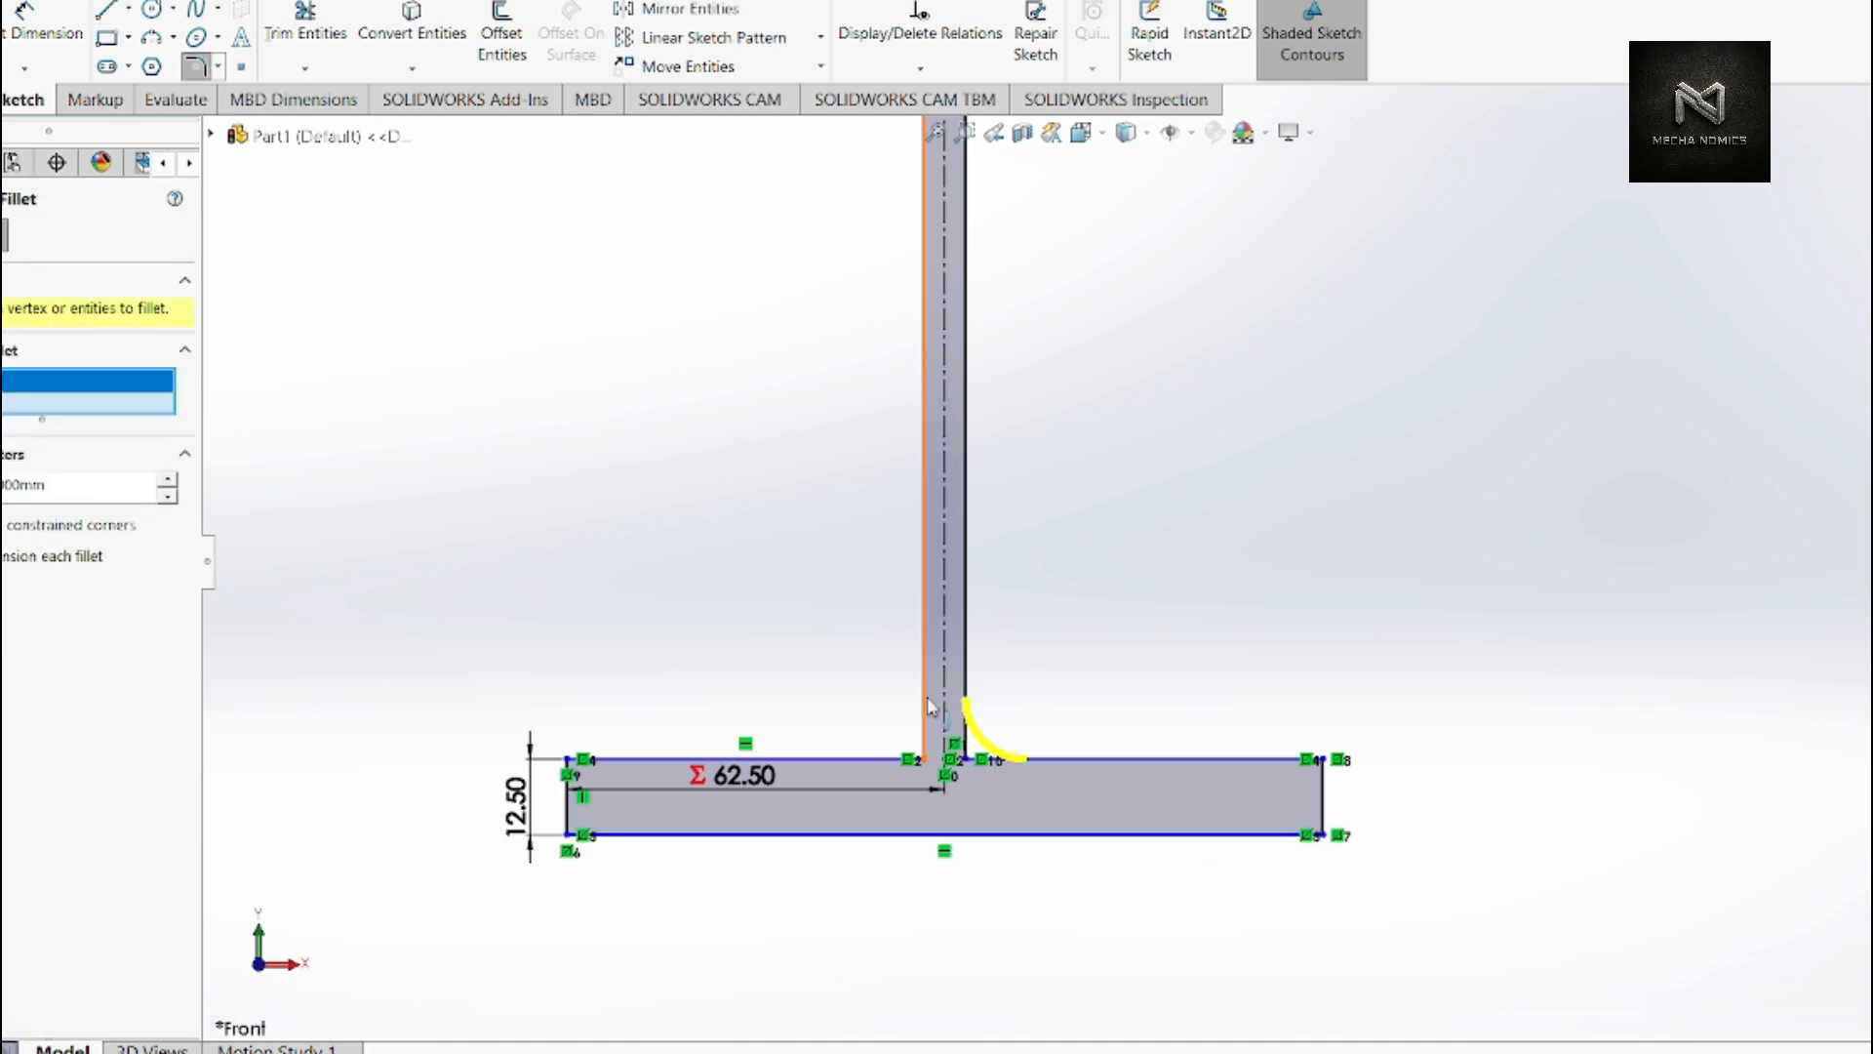
{"action": "left_click", "coordinate": [889, 765]}
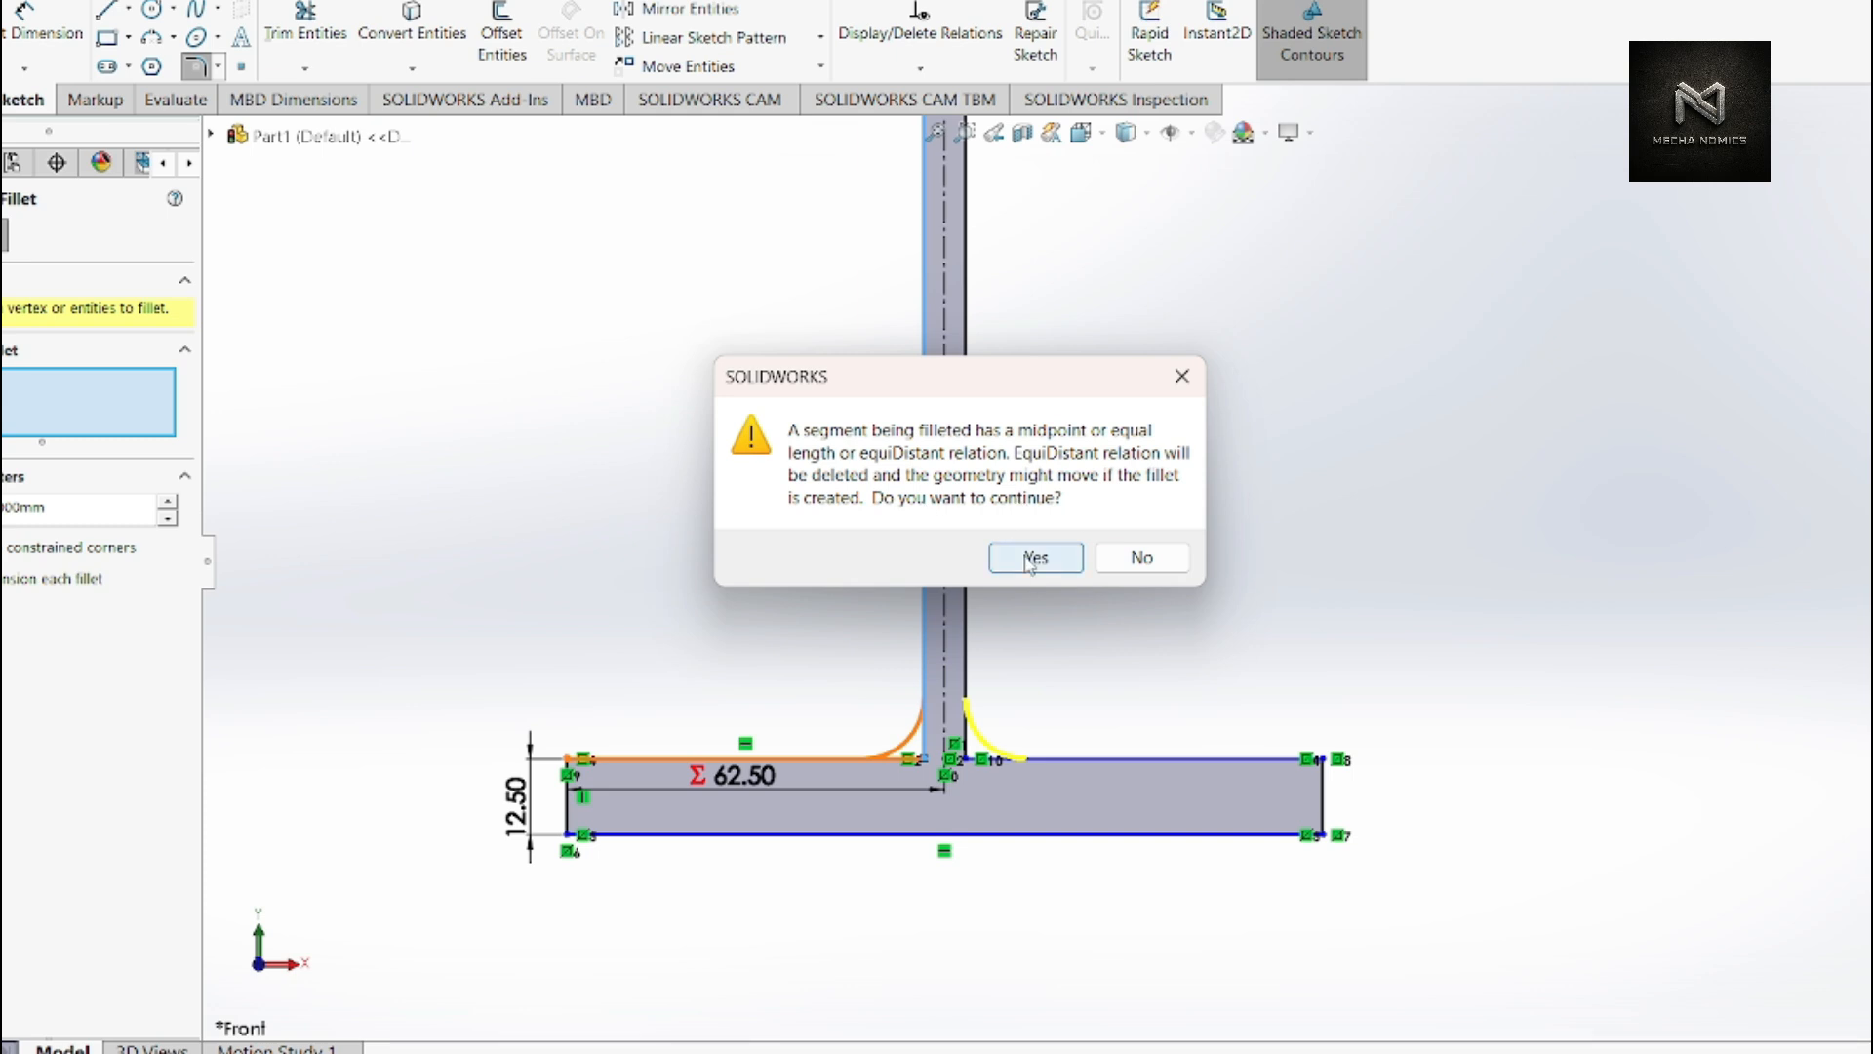
{"action": "left_click", "coordinate": [1079, 562]}
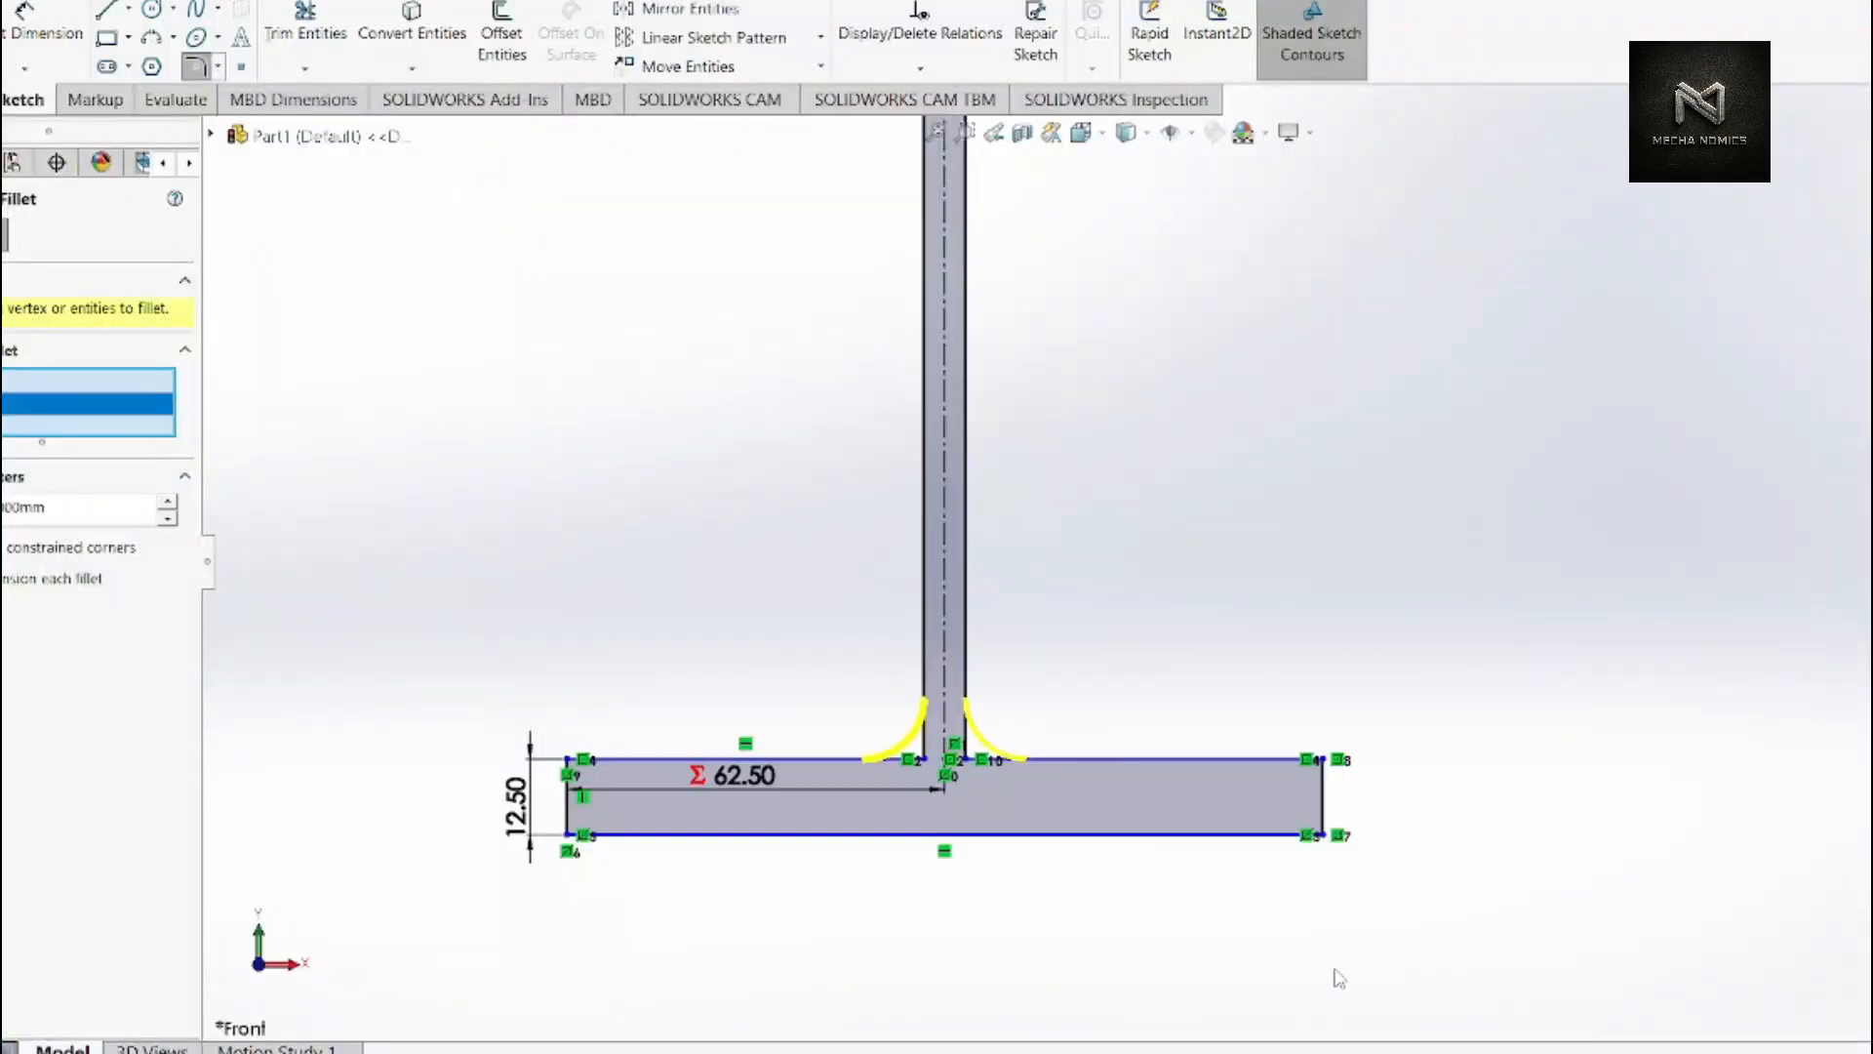
- Add both corners between the web and the upper flange to the sketch fillet, accepting deletion of the equidistant relation
{"action": "scroll", "coordinate": [1063, 256], "scroll_direction": "down", "scroll_amount": 2}
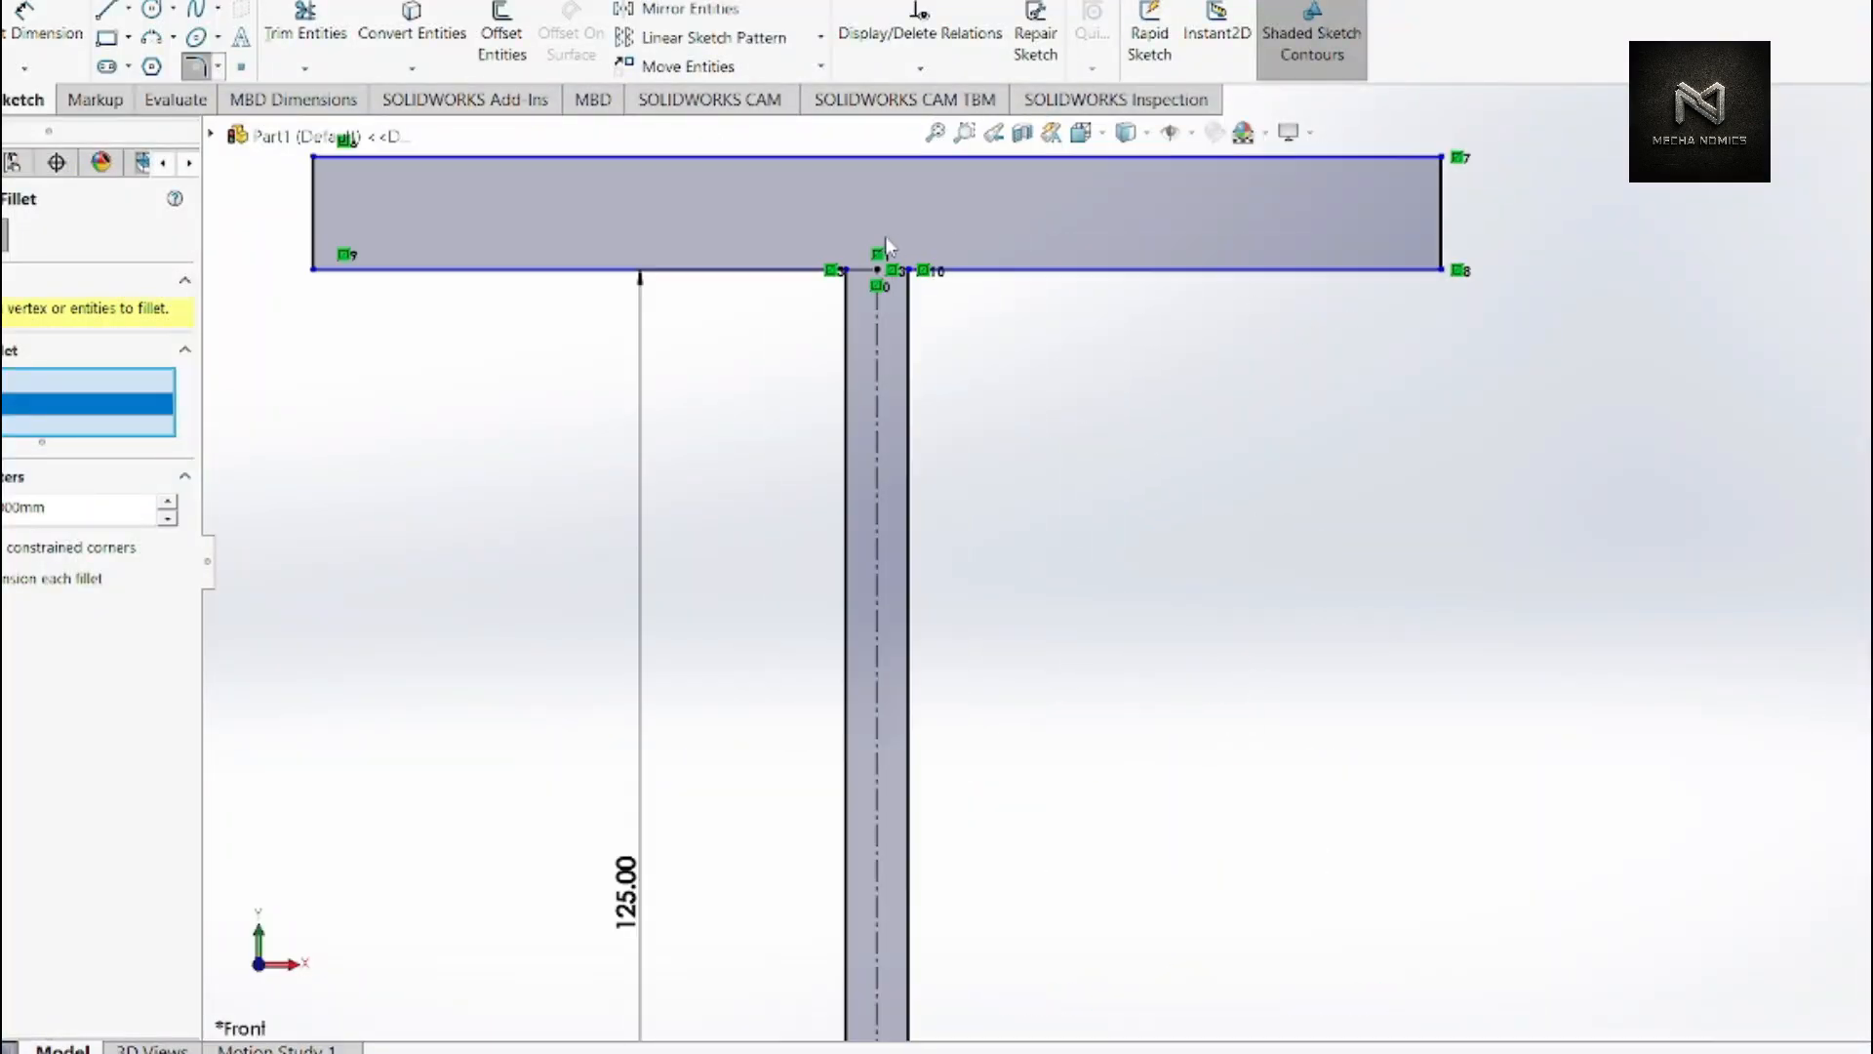
{"action": "left_click", "coordinate": [1002, 271]}
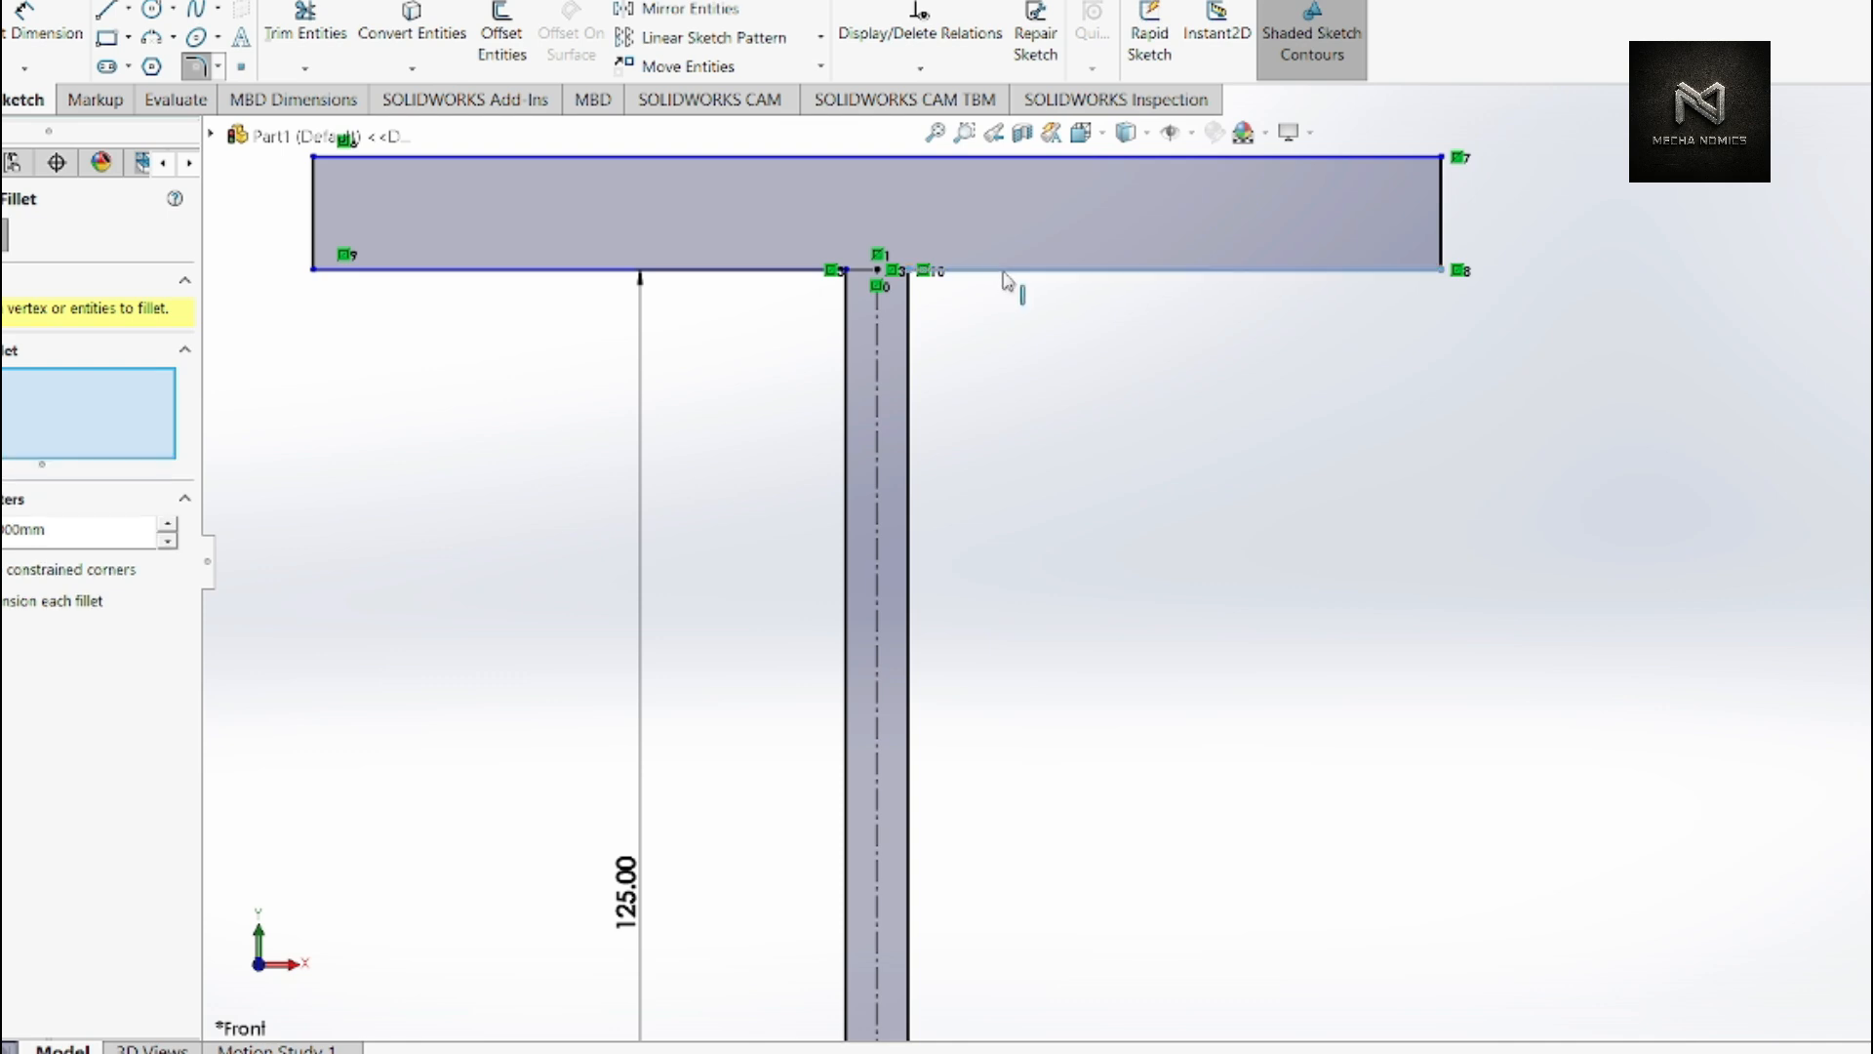
{"action": "left_click", "coordinate": [910, 329]}
{"action": "left_click", "coordinate": [785, 274]}
{"action": "left_click", "coordinate": [846, 355]}
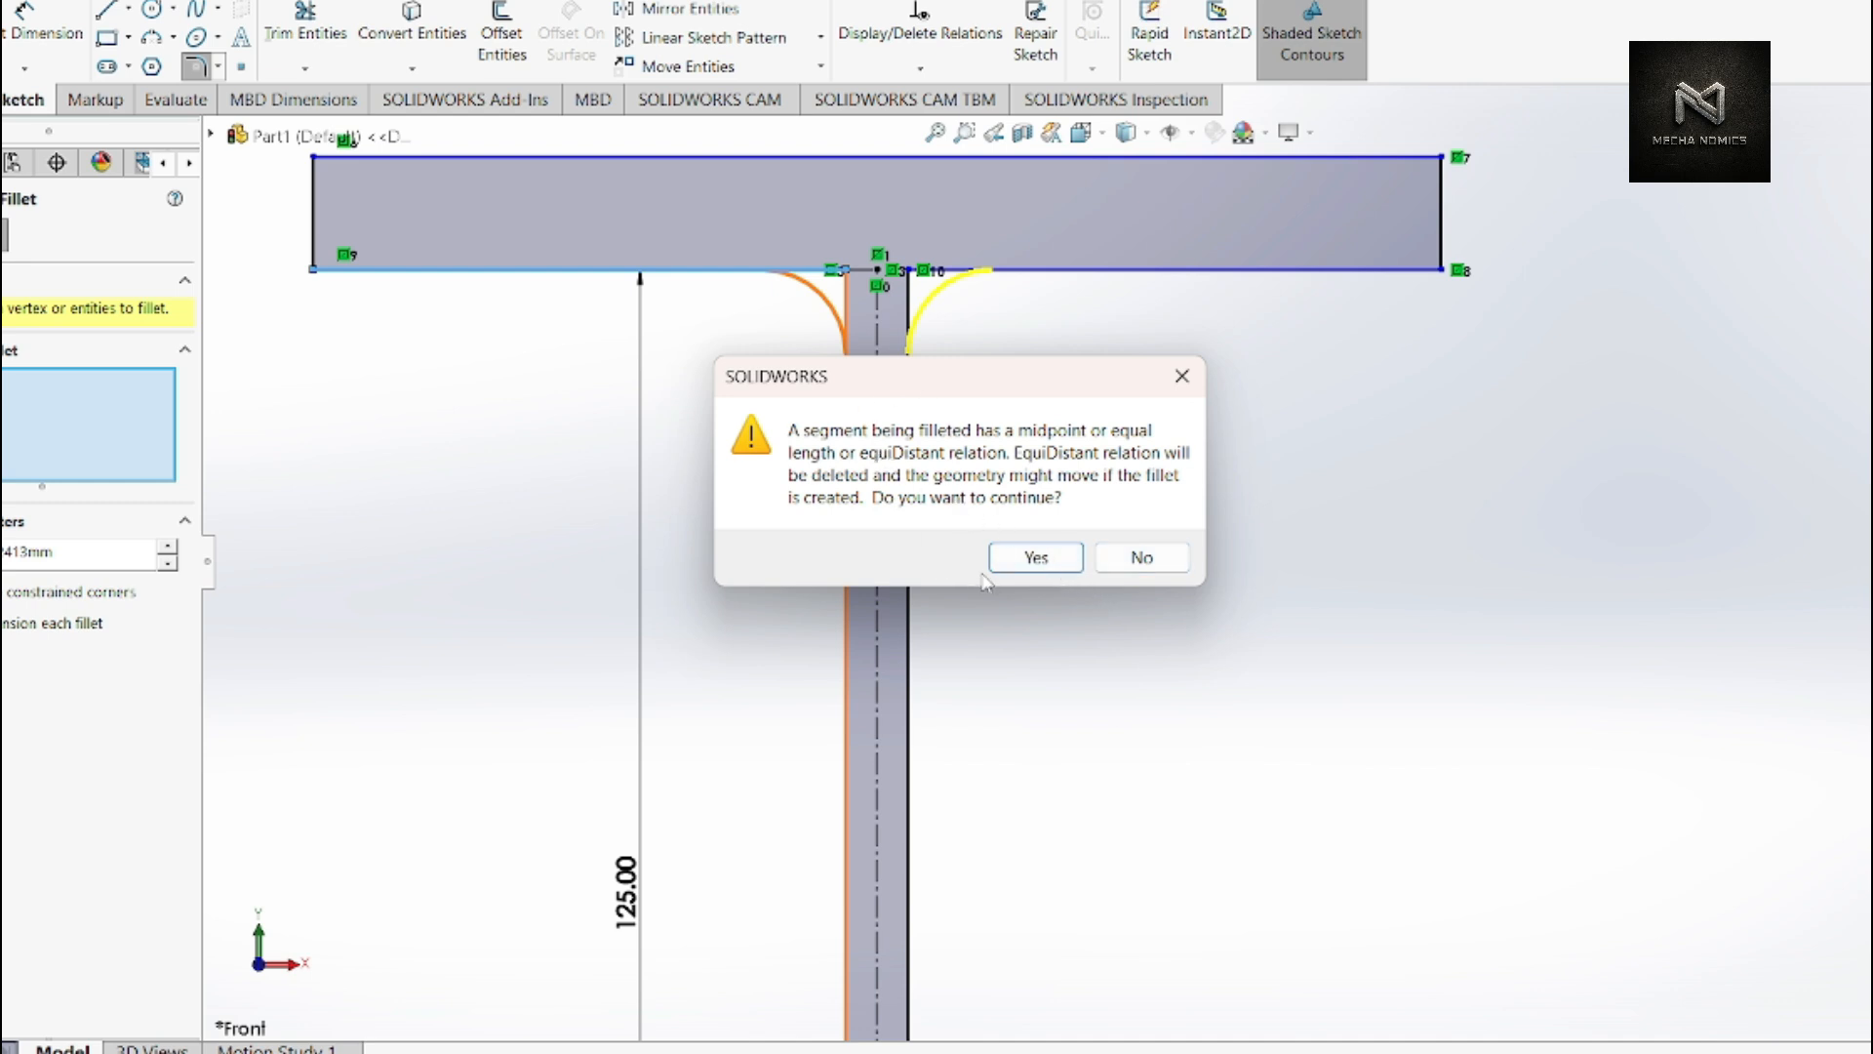
{"action": "left_click", "coordinate": [1015, 570]}
- Set the fillet radius to 13 mm and apply it to all four web-to-flange corners
{"action": "scroll", "coordinate": [1024, 577], "scroll_direction": "up", "scroll_amount": 3}
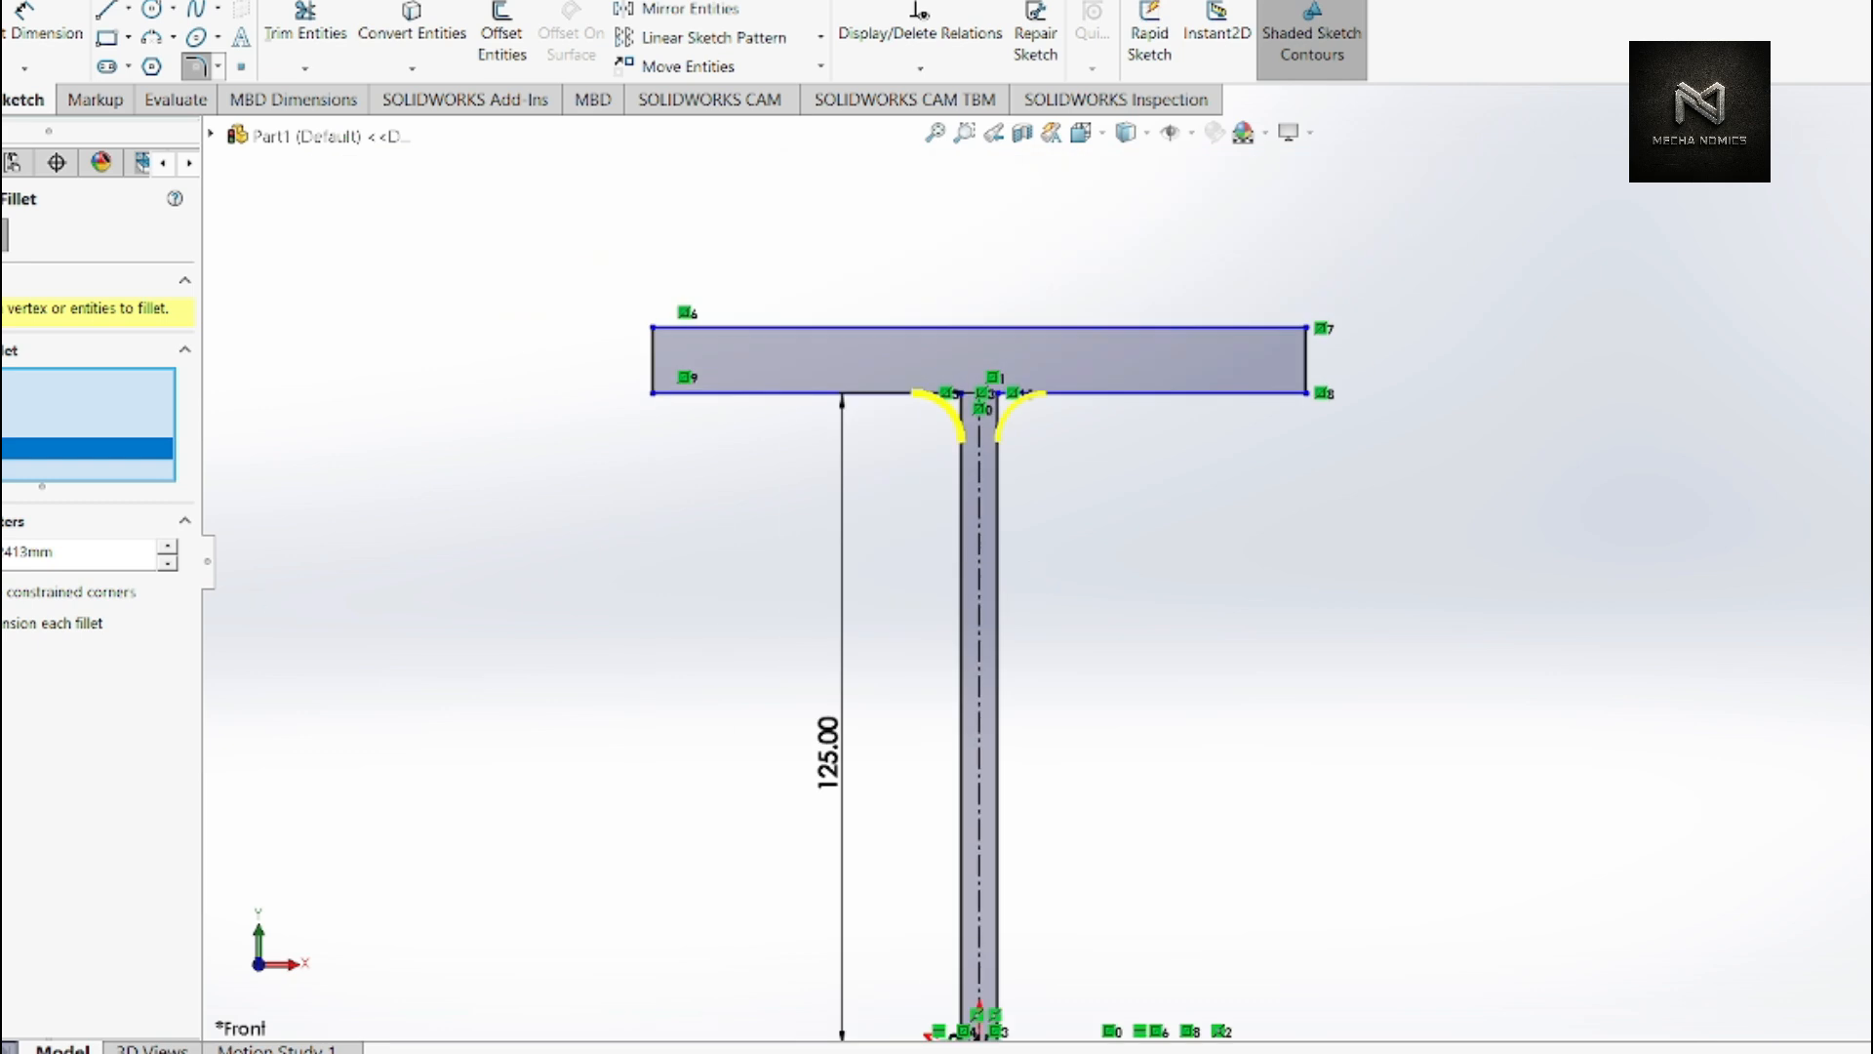
{"action": "double_click", "coordinate": [76, 555]}
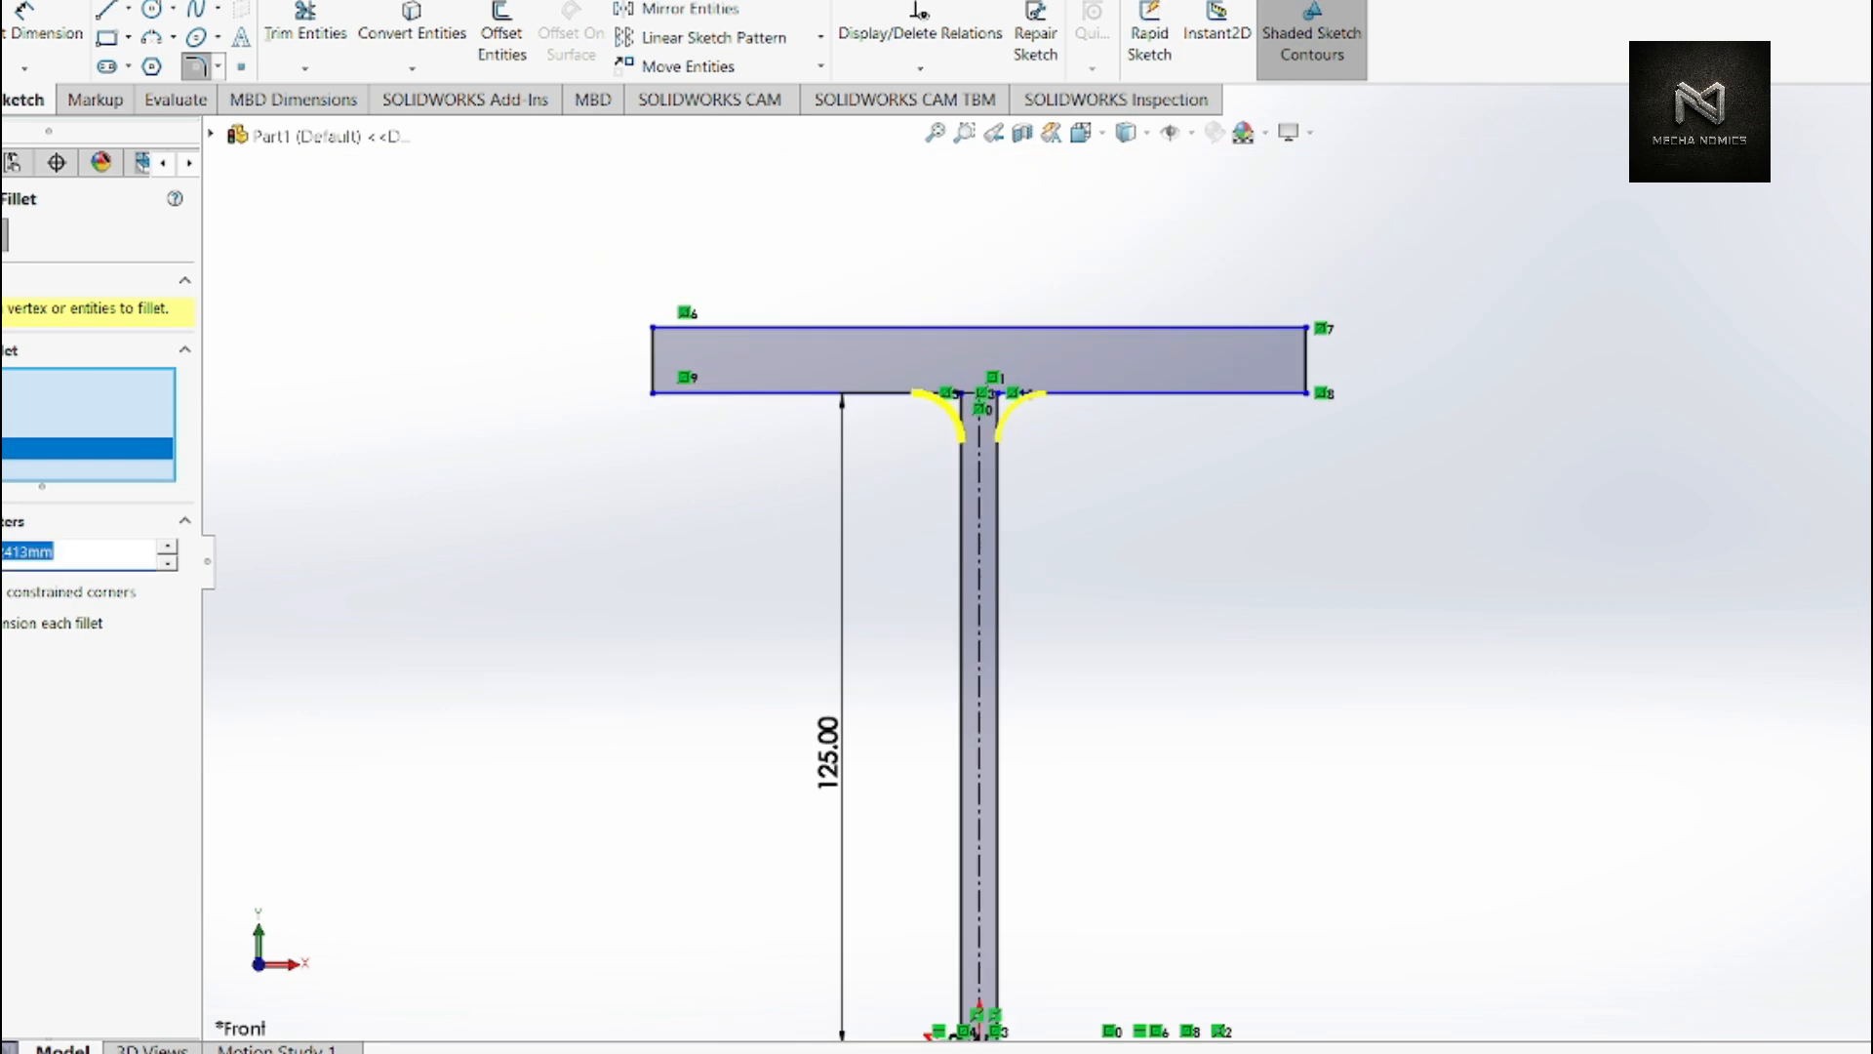
{"action": "key", "text": "BackSpace"}
{"action": "left_click", "coordinate": [552, 528]}
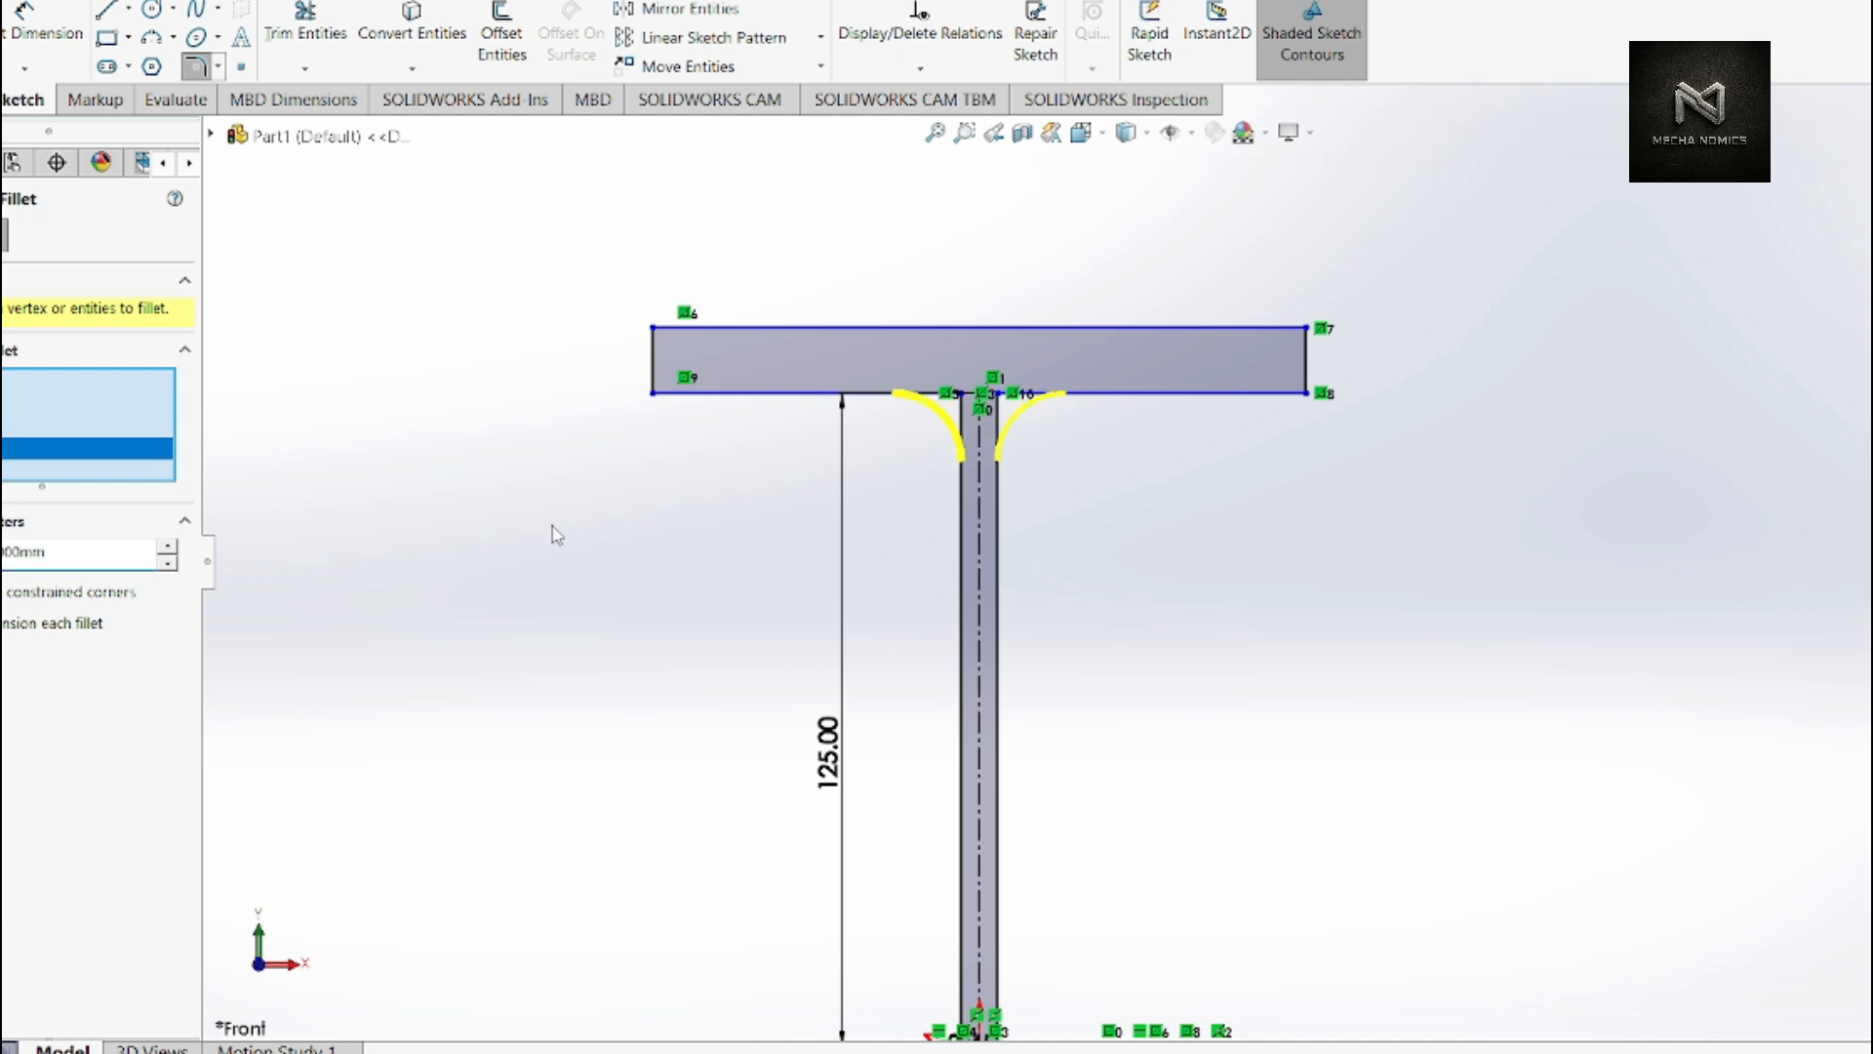
{"action": "scroll", "coordinate": [554, 535], "scroll_direction": "up", "scroll_amount": 6}
{"action": "scroll", "coordinate": [1121, 1018], "scroll_direction": "down", "scroll_amount": 3}
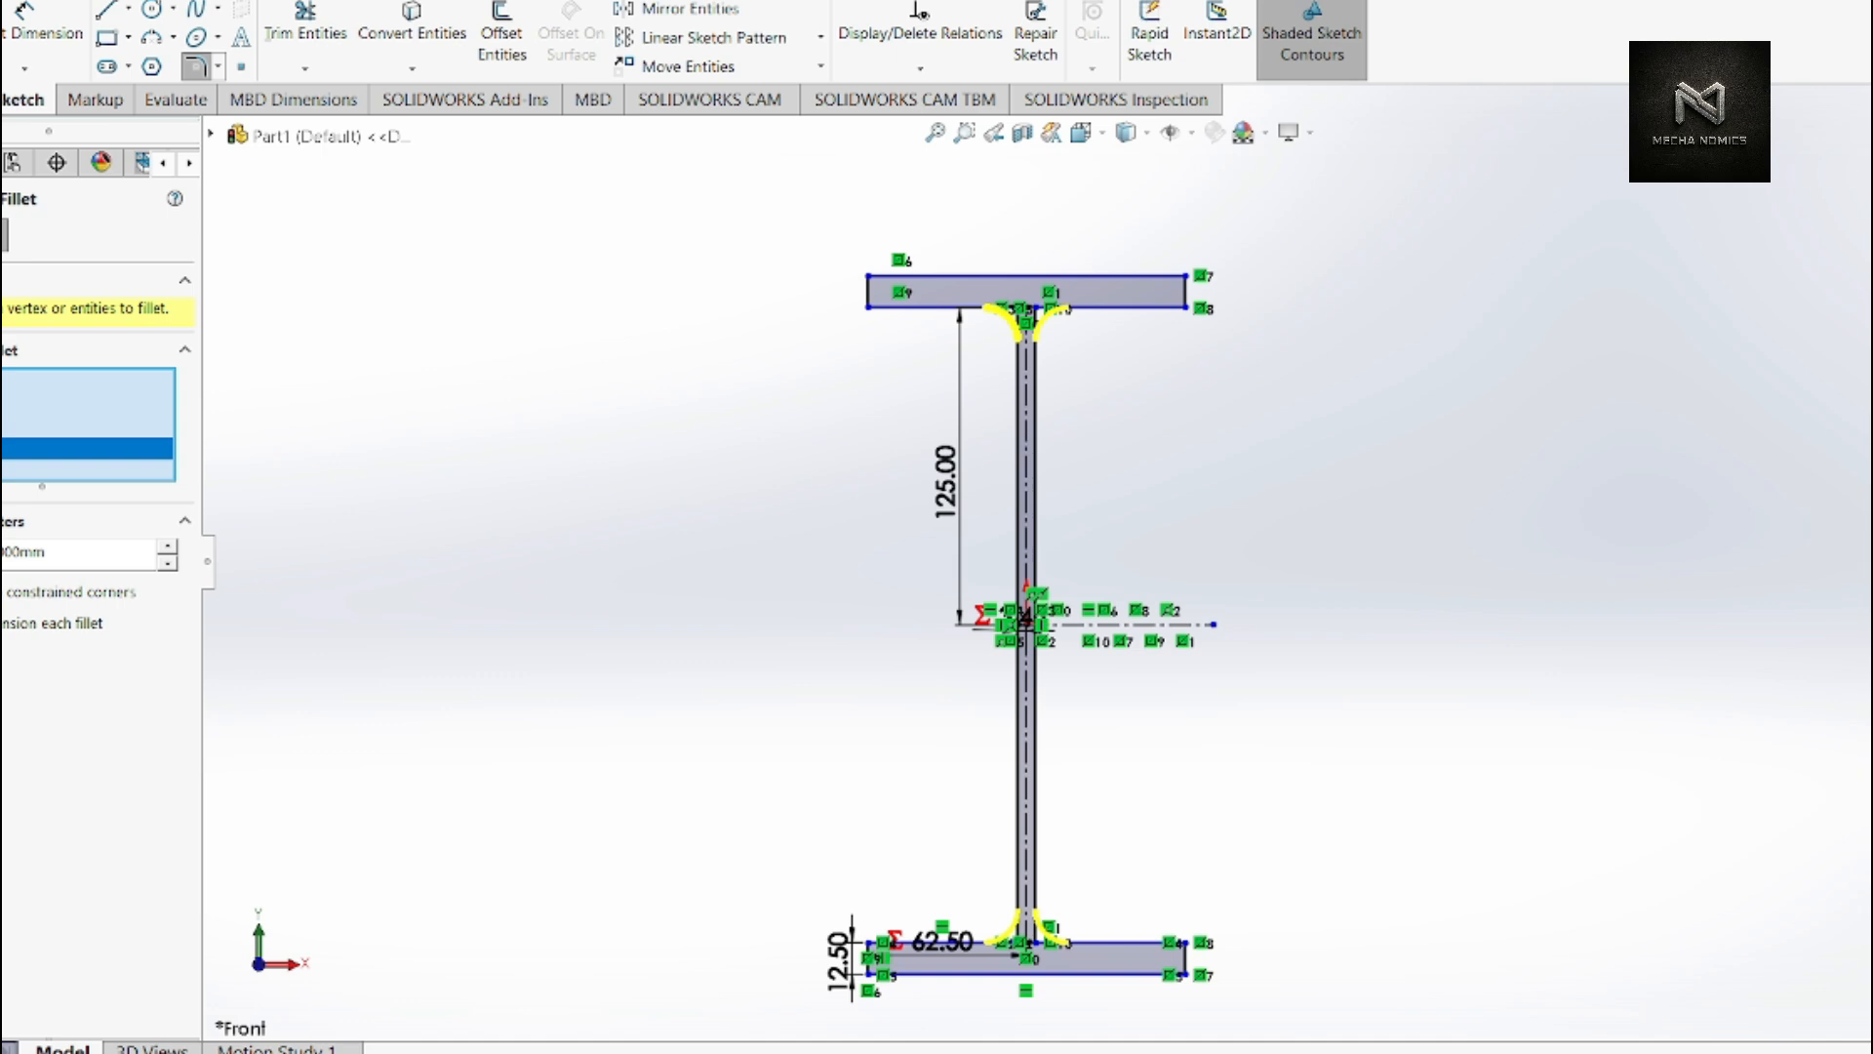
{"action": "key", "text": "Return"}
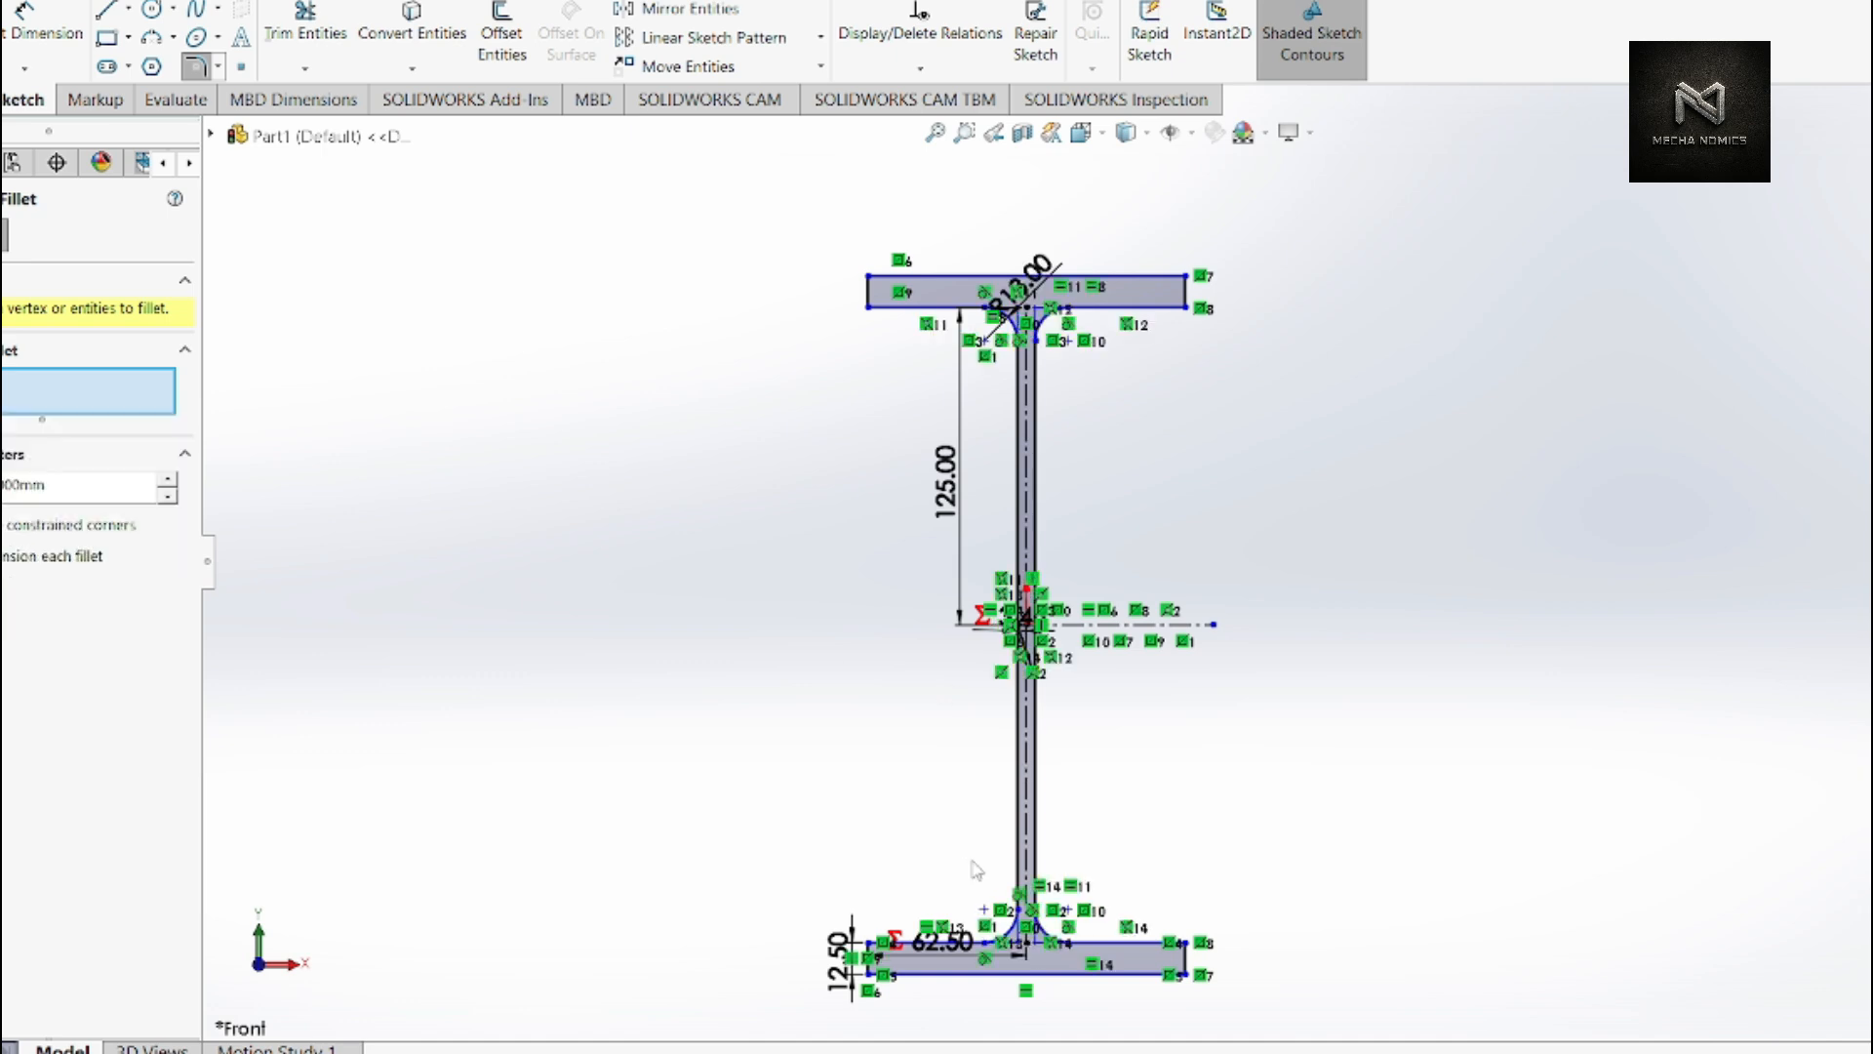
{"action": "scroll", "coordinate": [1156, 273], "scroll_direction": "down", "scroll_amount": 5}
{"action": "scroll", "coordinate": [1068, 500], "scroll_direction": "up", "scroll_amount": 3}
{"action": "scroll", "coordinate": [1068, 500], "scroll_direction": "up", "scroll_amount": 3}
{"action": "scroll", "coordinate": [1073, 780], "scroll_direction": "down", "scroll_amount": 6}
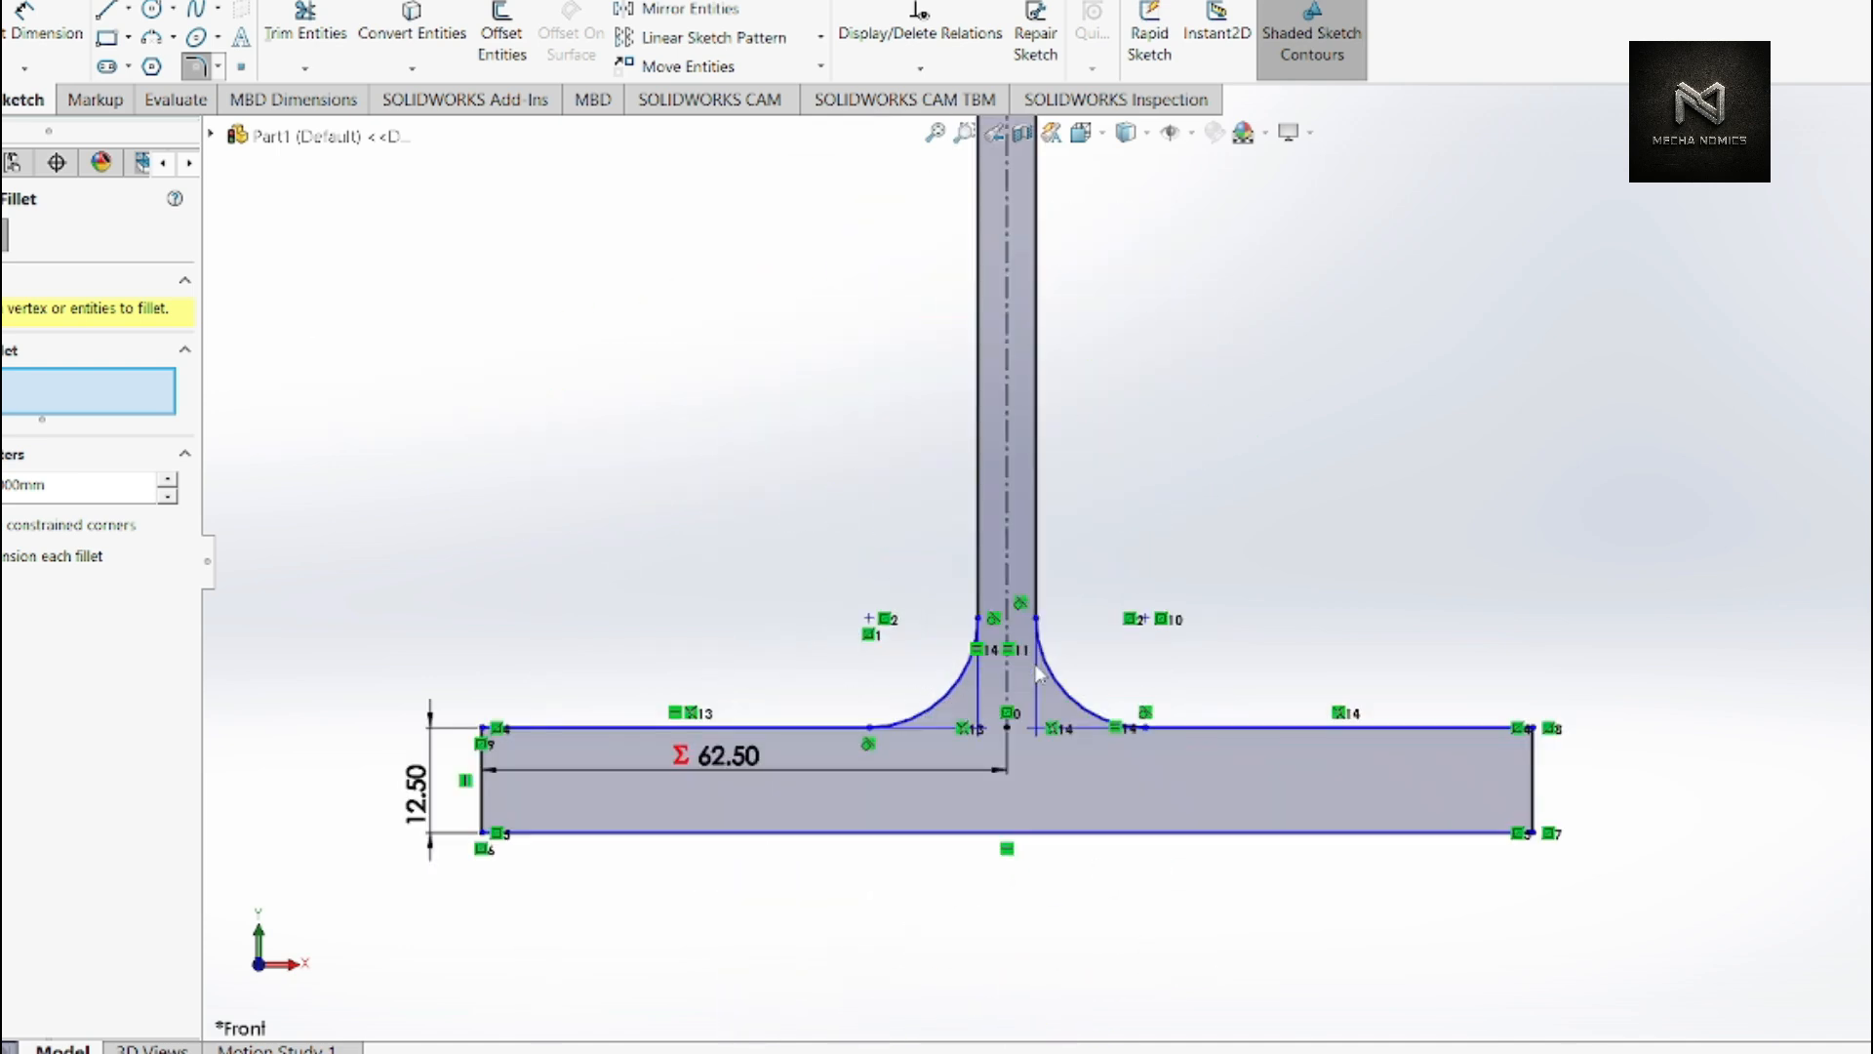
{"action": "scroll", "coordinate": [1037, 671], "scroll_direction": "down", "scroll_amount": 1}
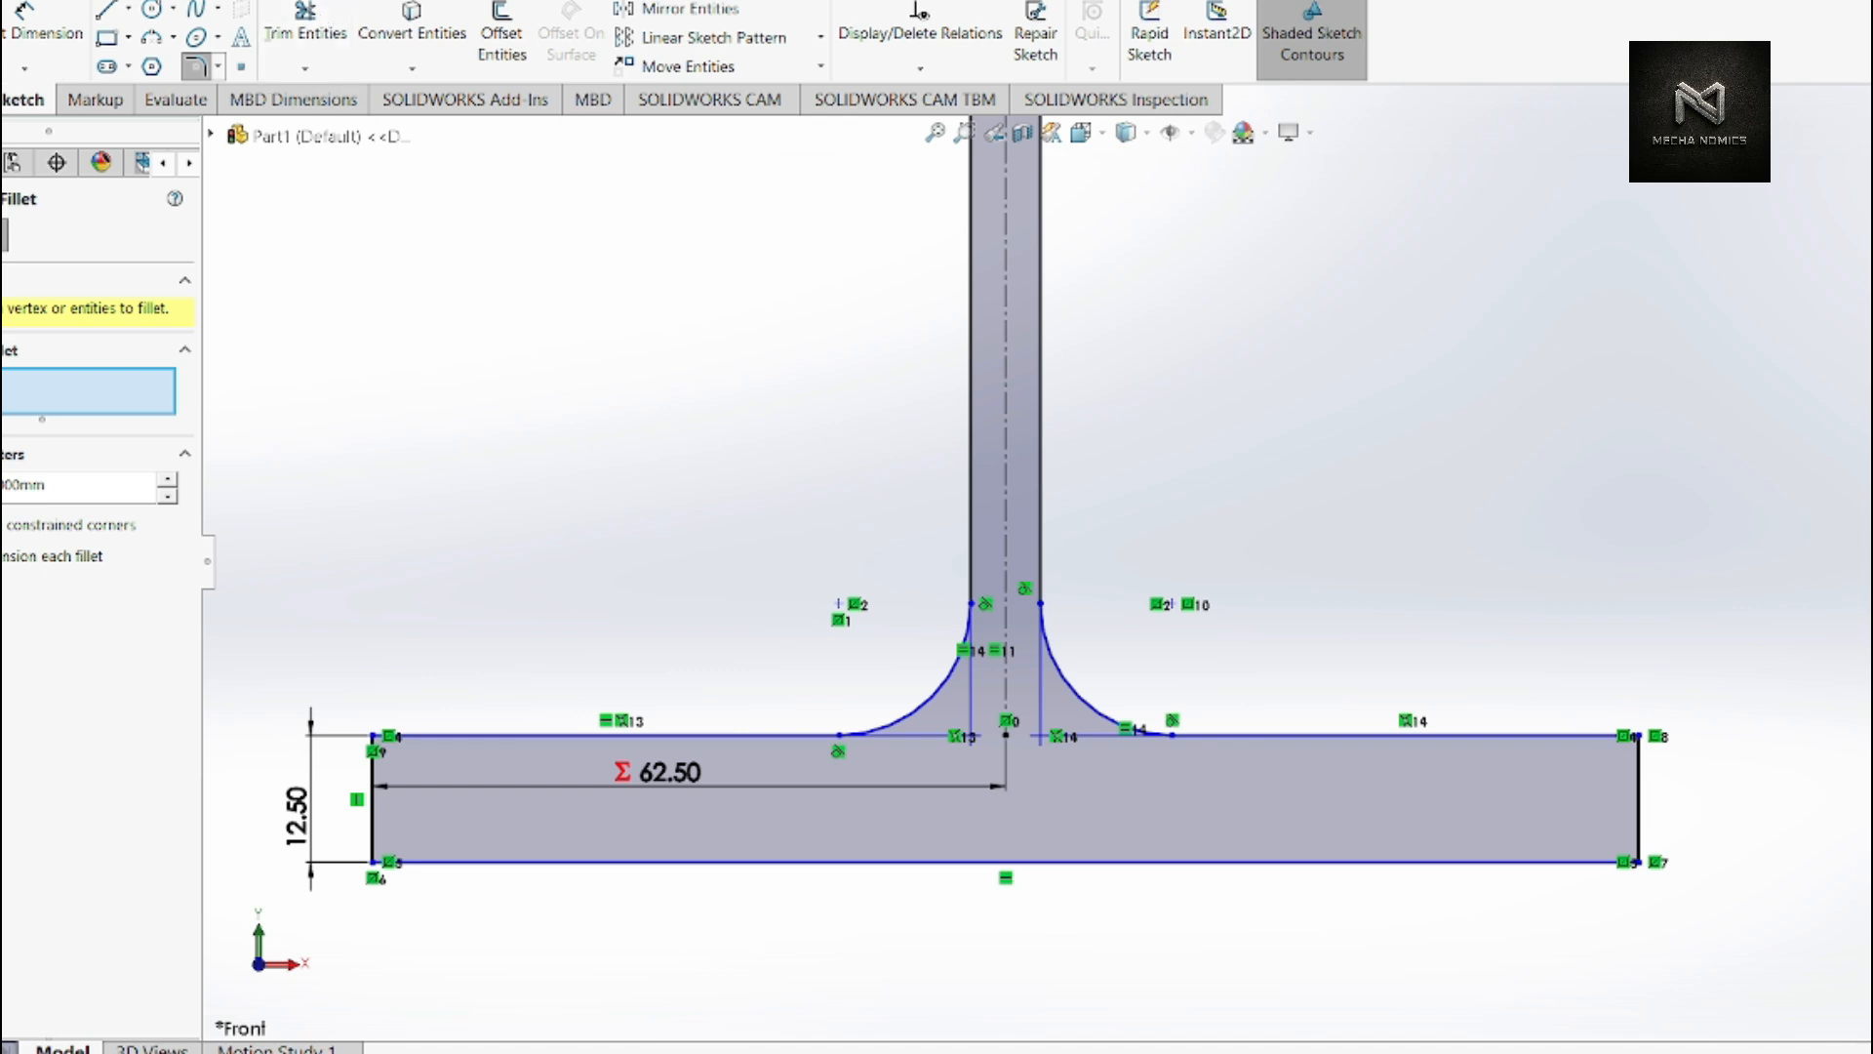
{"action": "left_click", "coordinate": [2, 235]}
- Start a boss extrusion of the beam sketch with the whole I-beam region as its selected contour
{"action": "left_click", "coordinate": [2, 100]}
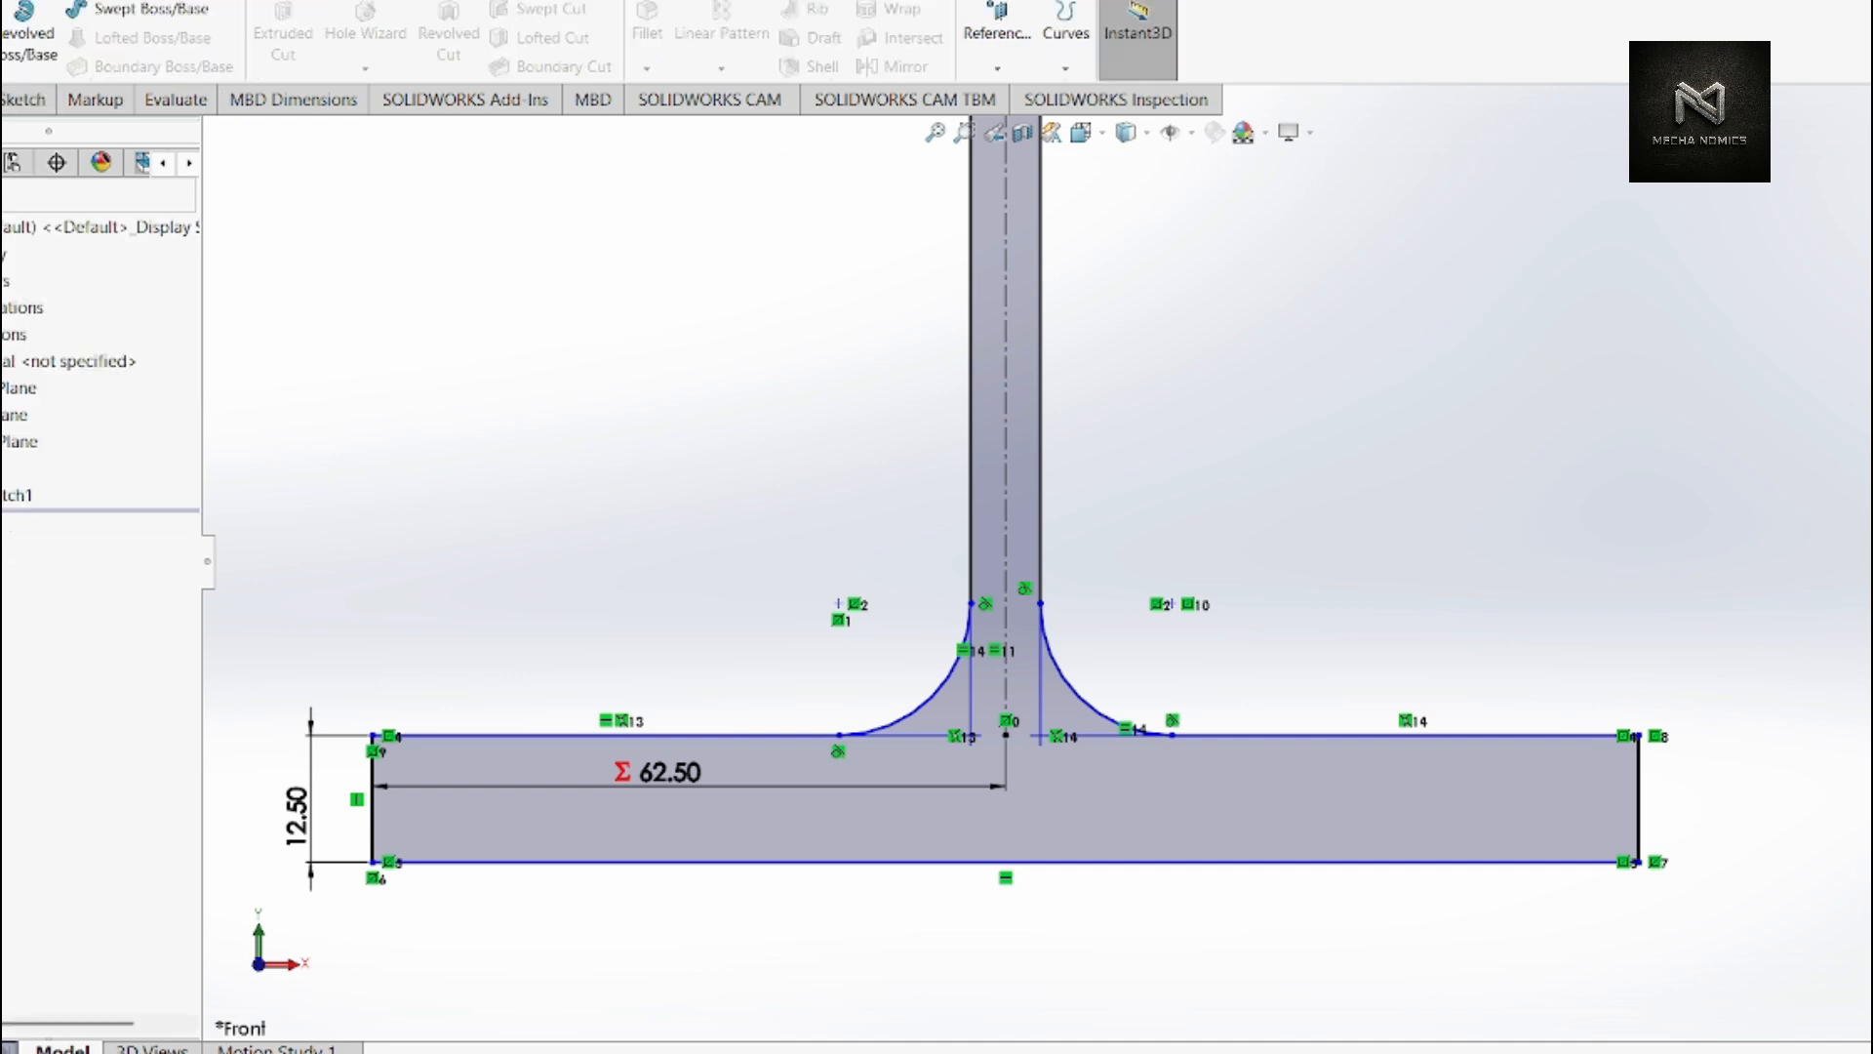
{"action": "scroll", "coordinate": [853, 591], "scroll_direction": "up", "scroll_amount": 1}
{"action": "scroll", "coordinate": [856, 590], "scroll_direction": "up", "scroll_amount": 4}
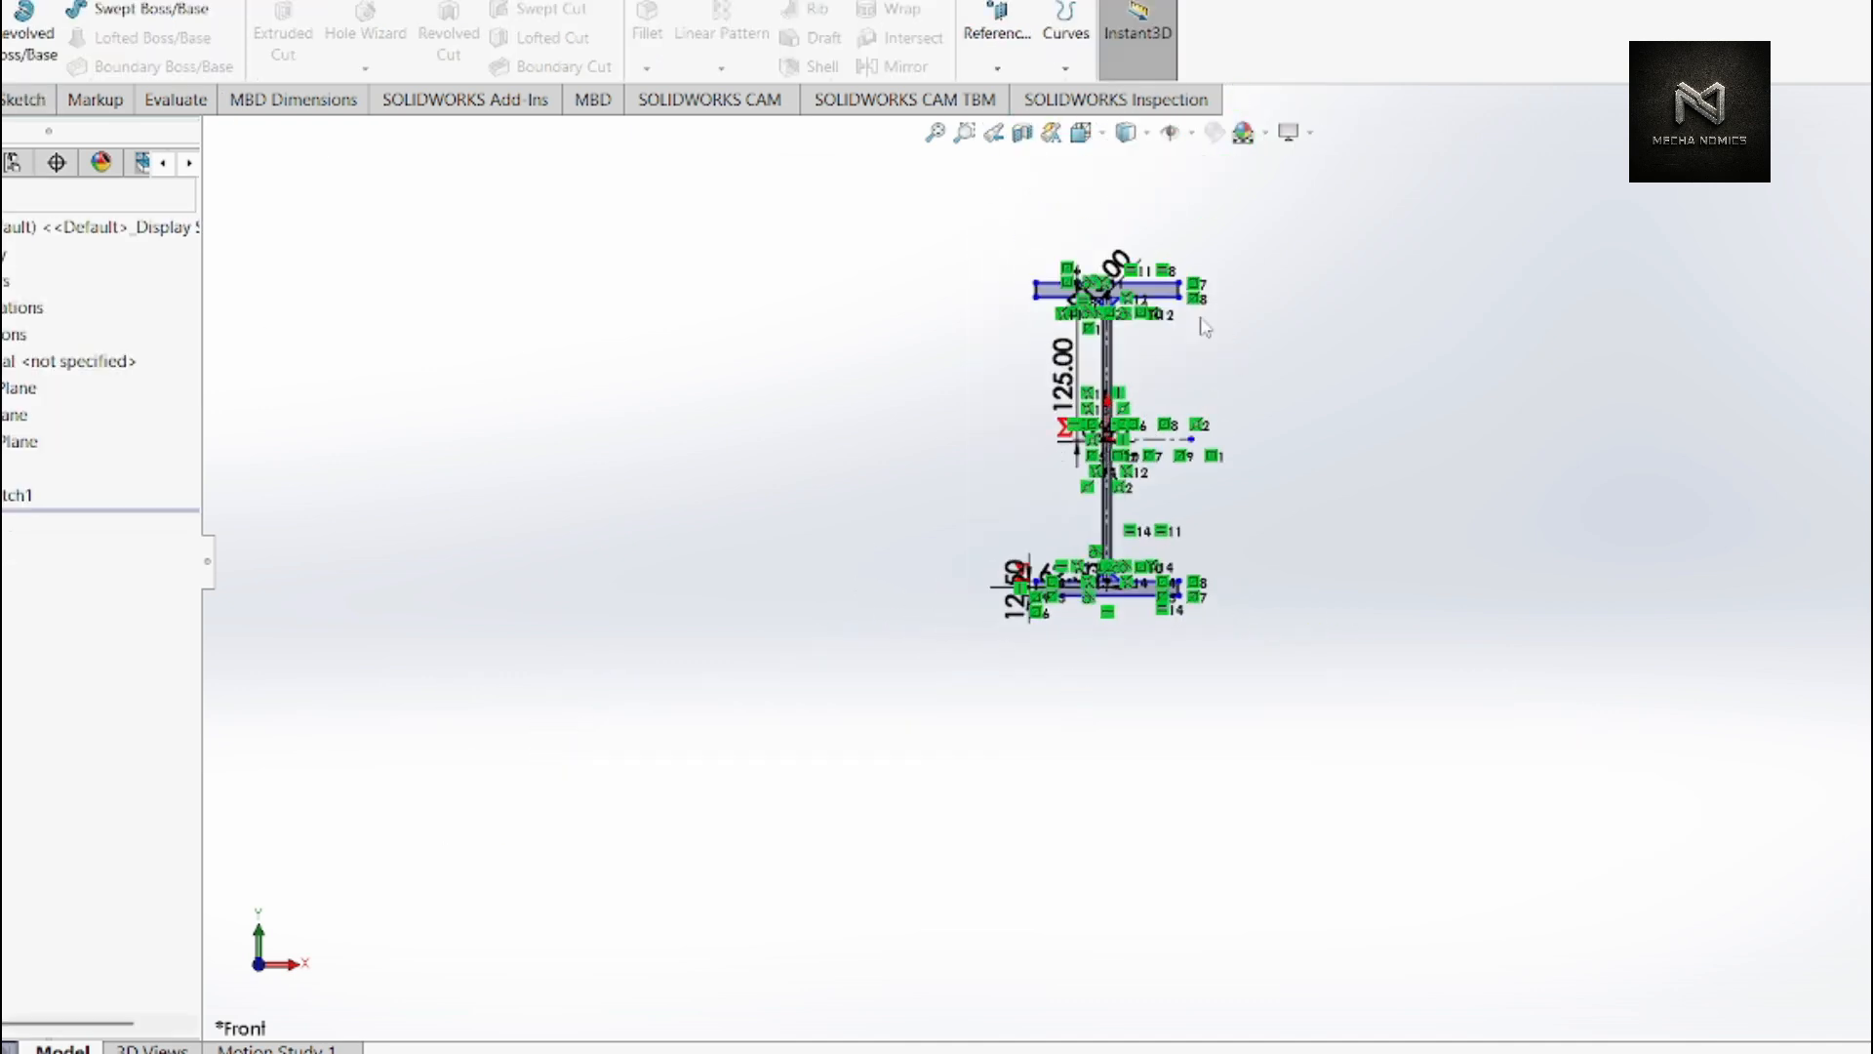
{"action": "scroll", "coordinate": [1083, 421], "scroll_direction": "down", "scroll_amount": 2}
{"action": "mouse_move", "coordinate": [1190, 517]}
{"action": "middle_mouse_down"}
{"action": "mouse_move", "coordinate": [552, 602]}
{"action": "mouse_move", "coordinate": [1191, 577]}
{"action": "mouse_move", "coordinate": [1191, 635]}
{"action": "mouse_move", "coordinate": [1123, 488]}
{"action": "middle_mouse_up"}
{"action": "scroll", "coordinate": [1033, 350], "scroll_direction": "down", "scroll_amount": 10}
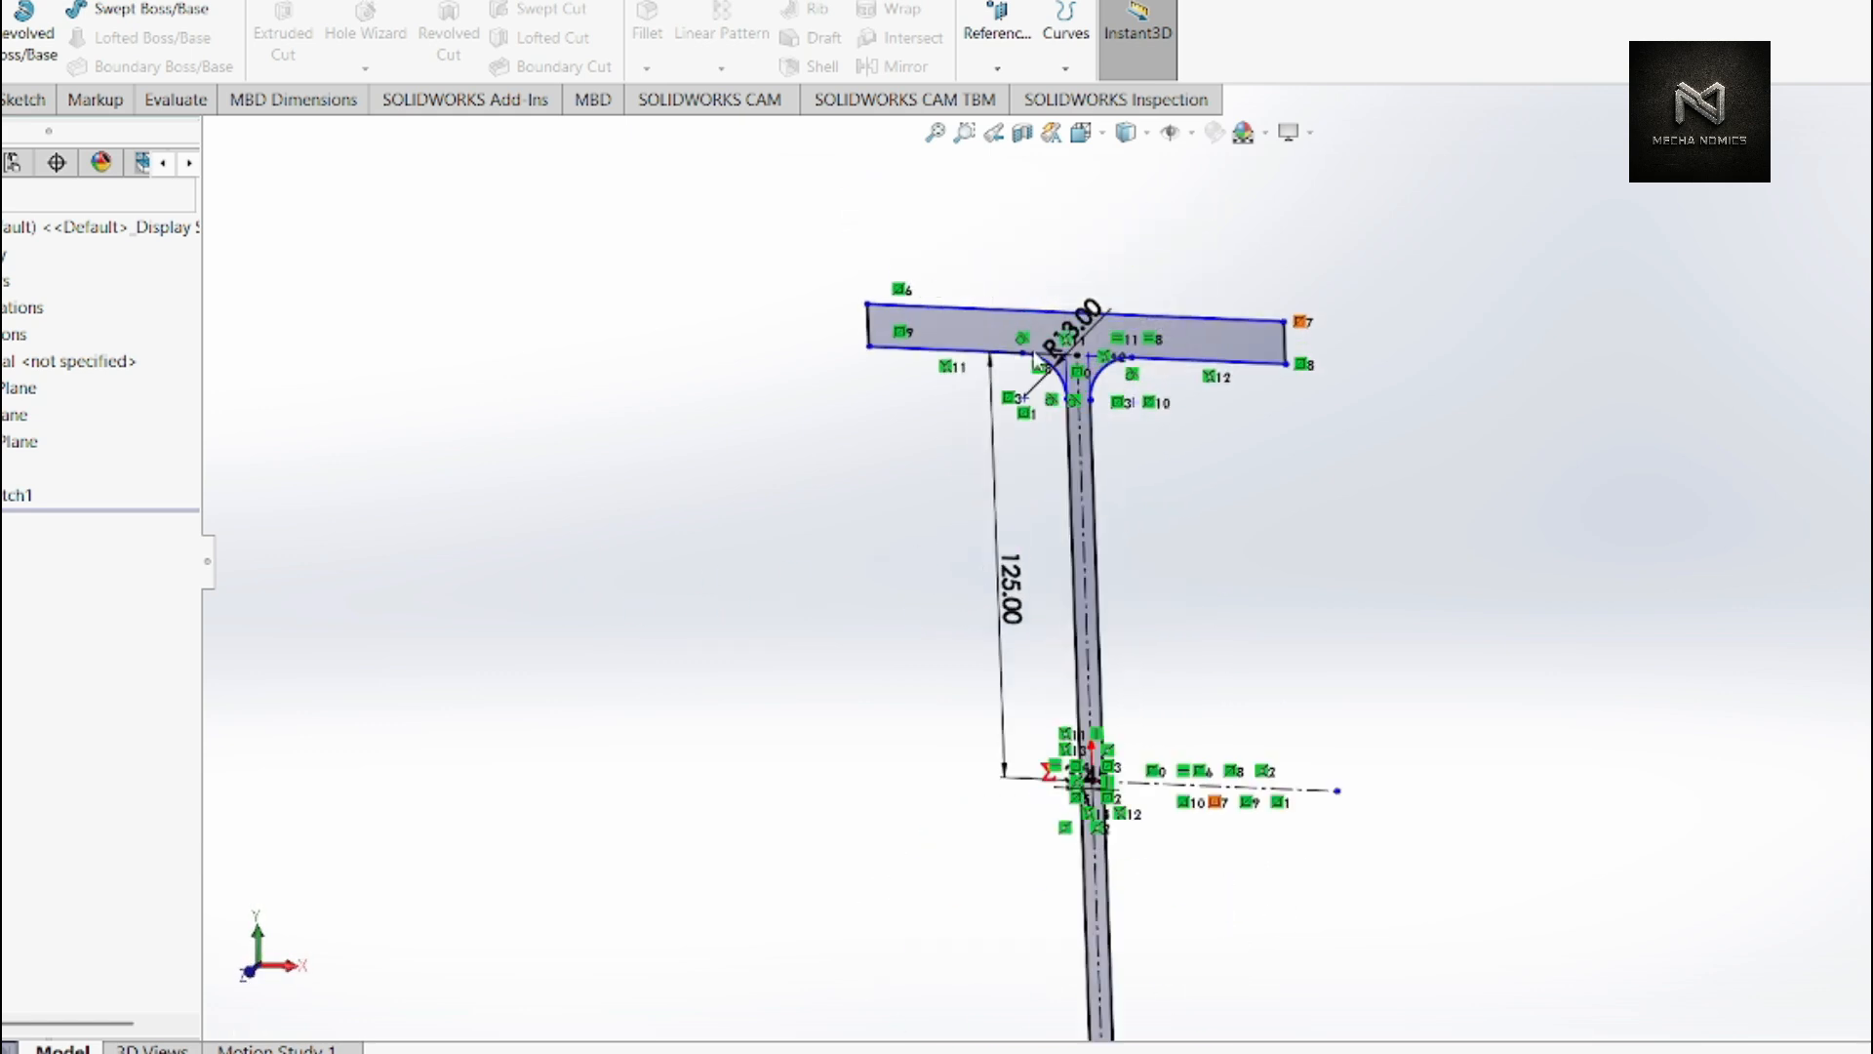
{"action": "scroll", "coordinate": [925, 480], "scroll_direction": "up", "scroll_amount": 14}
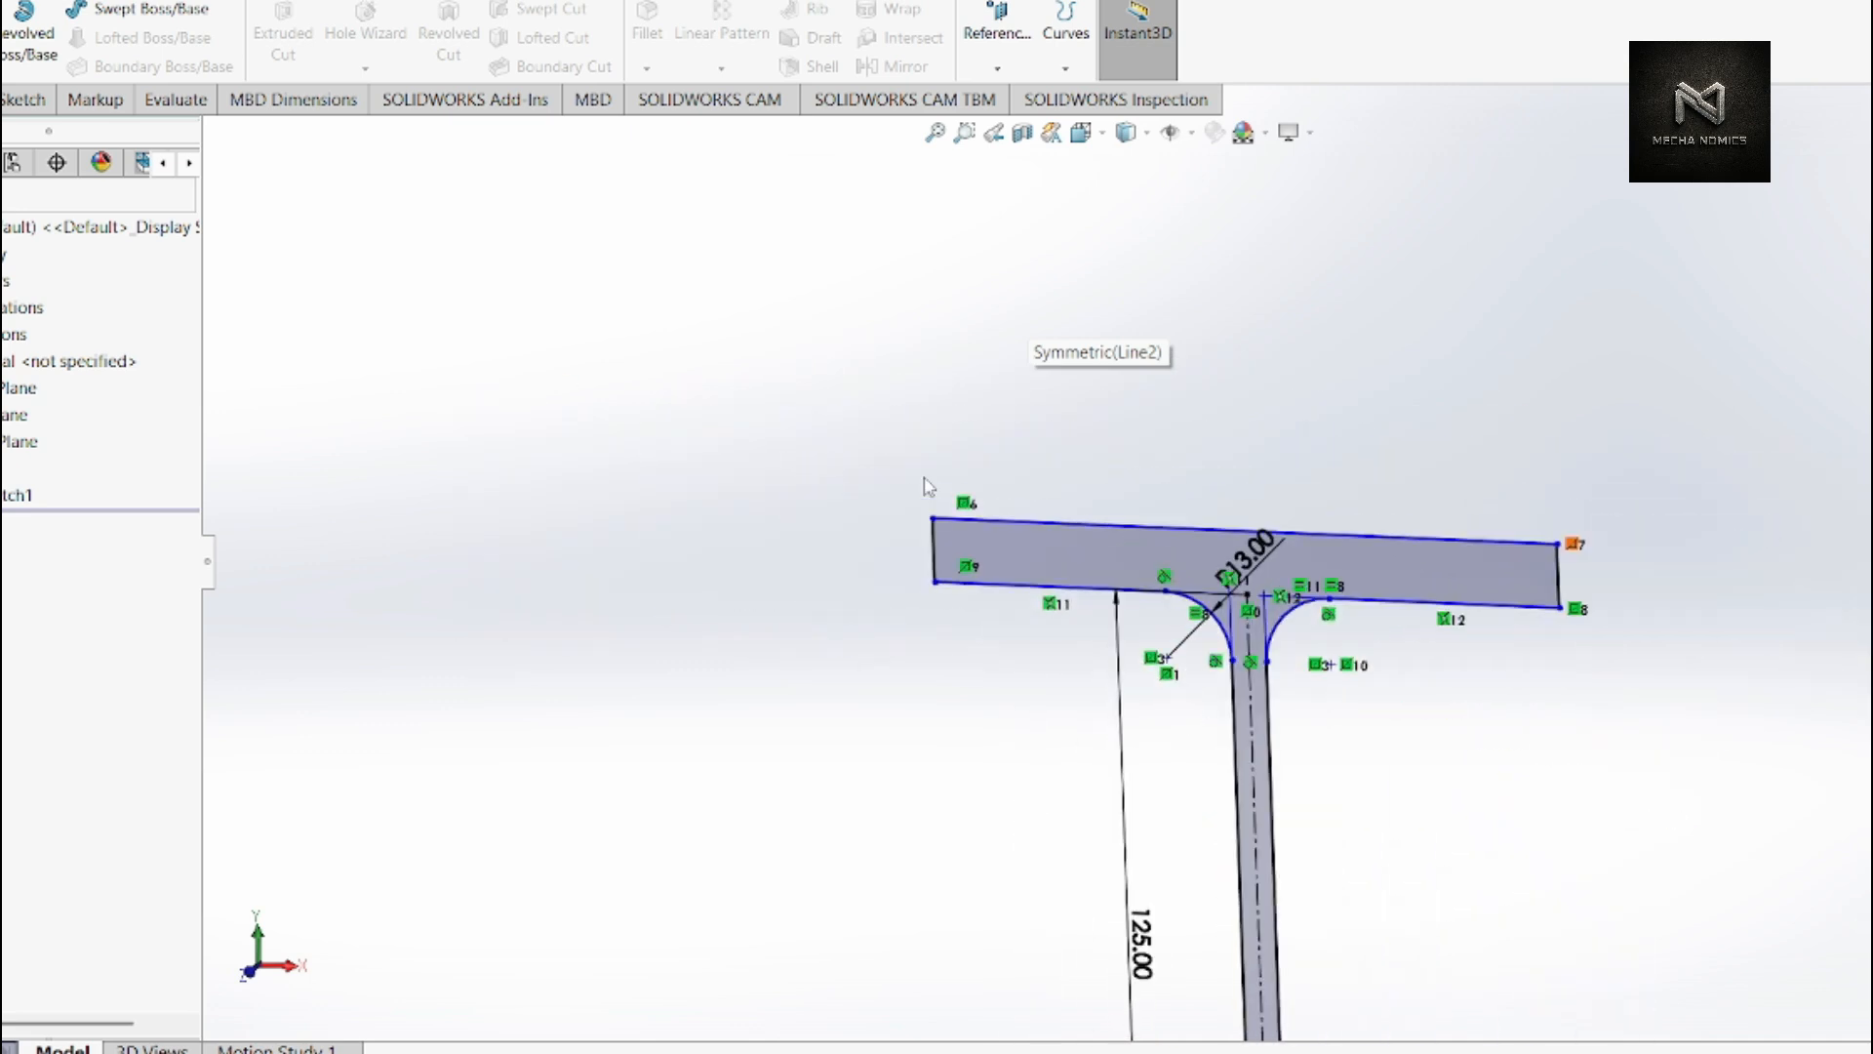
{"action": "scroll", "coordinate": [1181, 927], "scroll_direction": "down", "scroll_amount": 4}
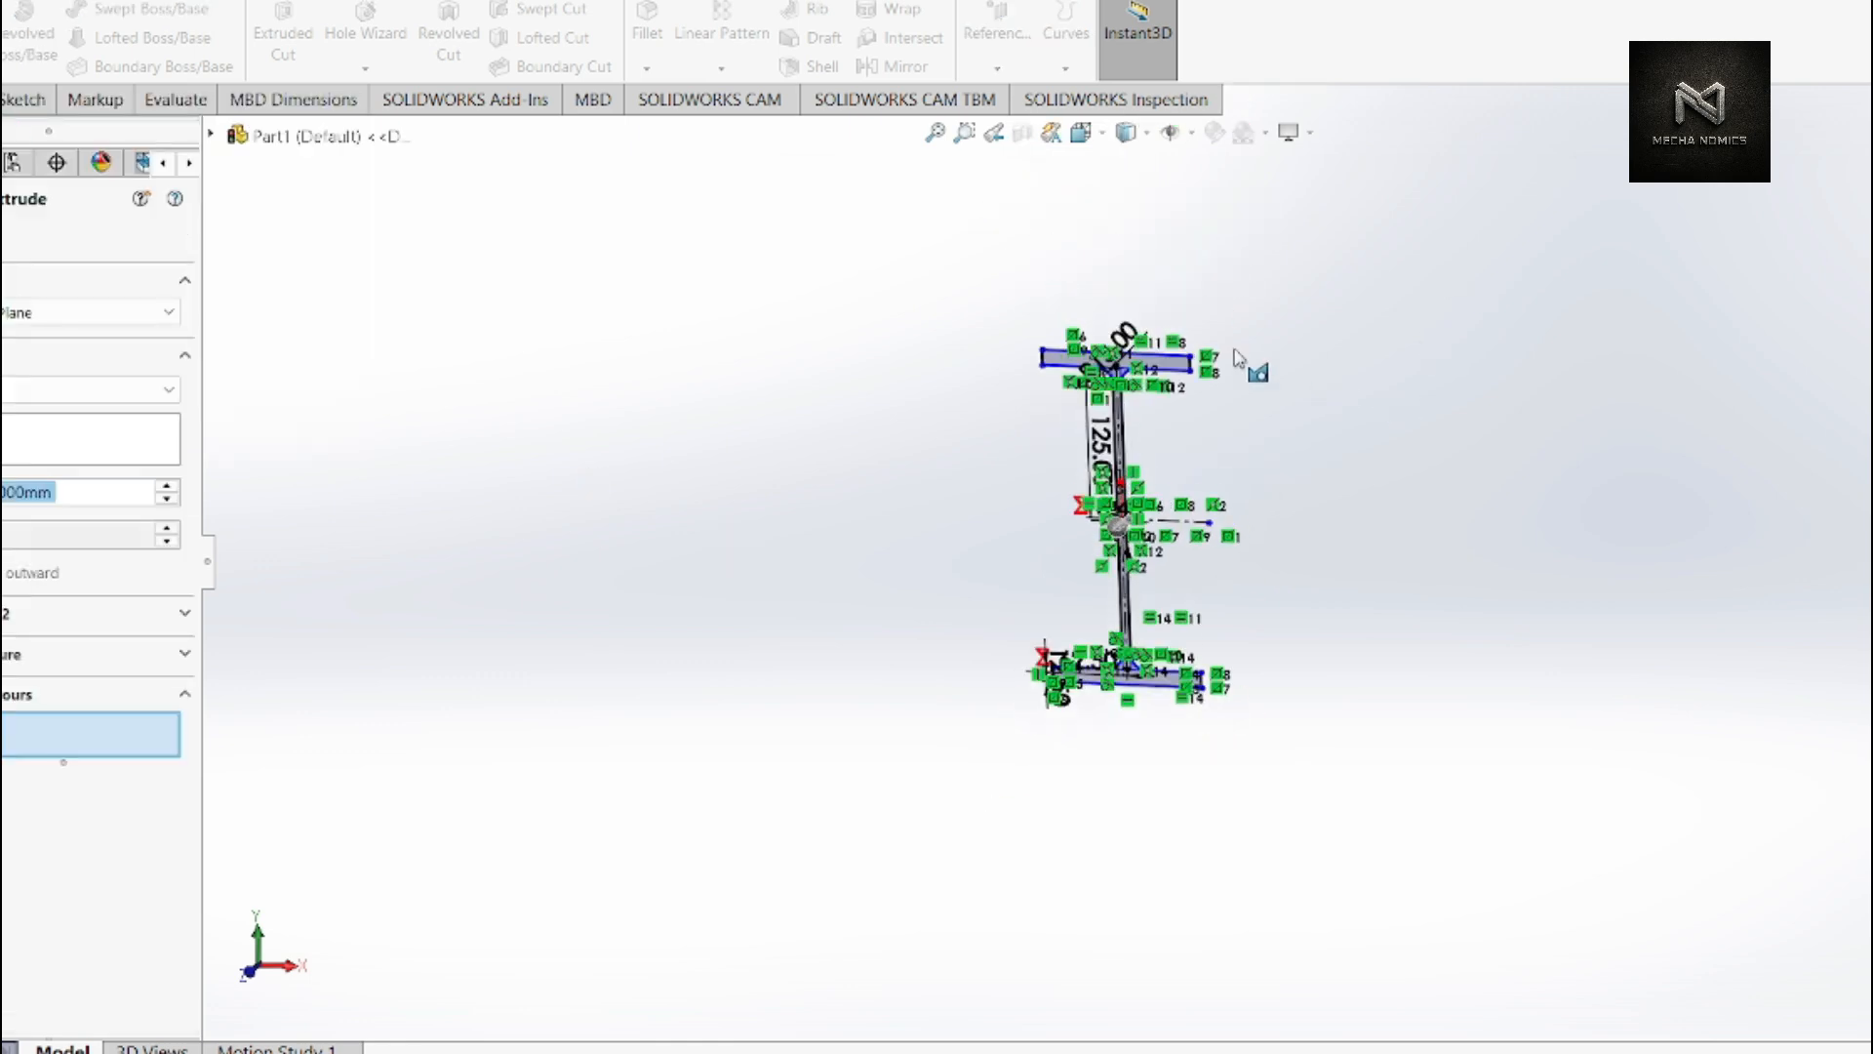
{"action": "scroll", "coordinate": [1093, 420], "scroll_direction": "down", "scroll_amount": 6}
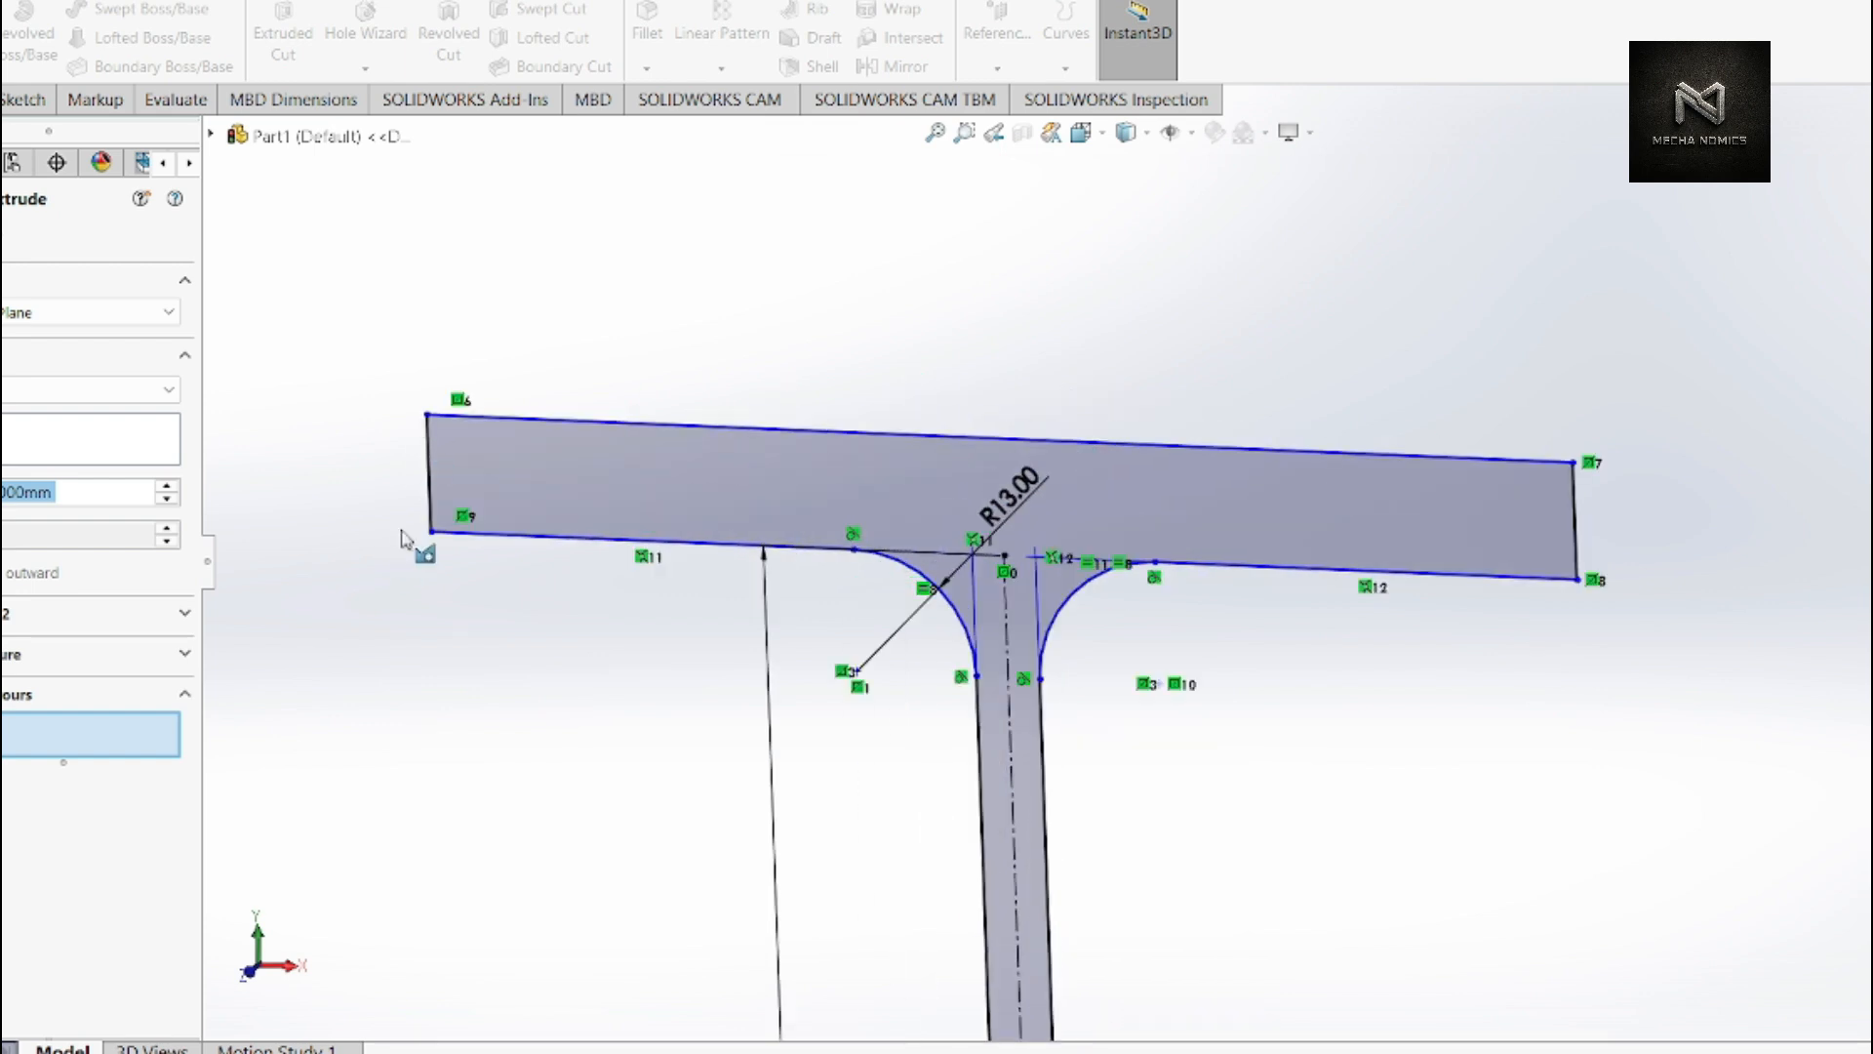
{"action": "scroll", "coordinate": [820, 663], "scroll_direction": "up", "scroll_amount": 10}
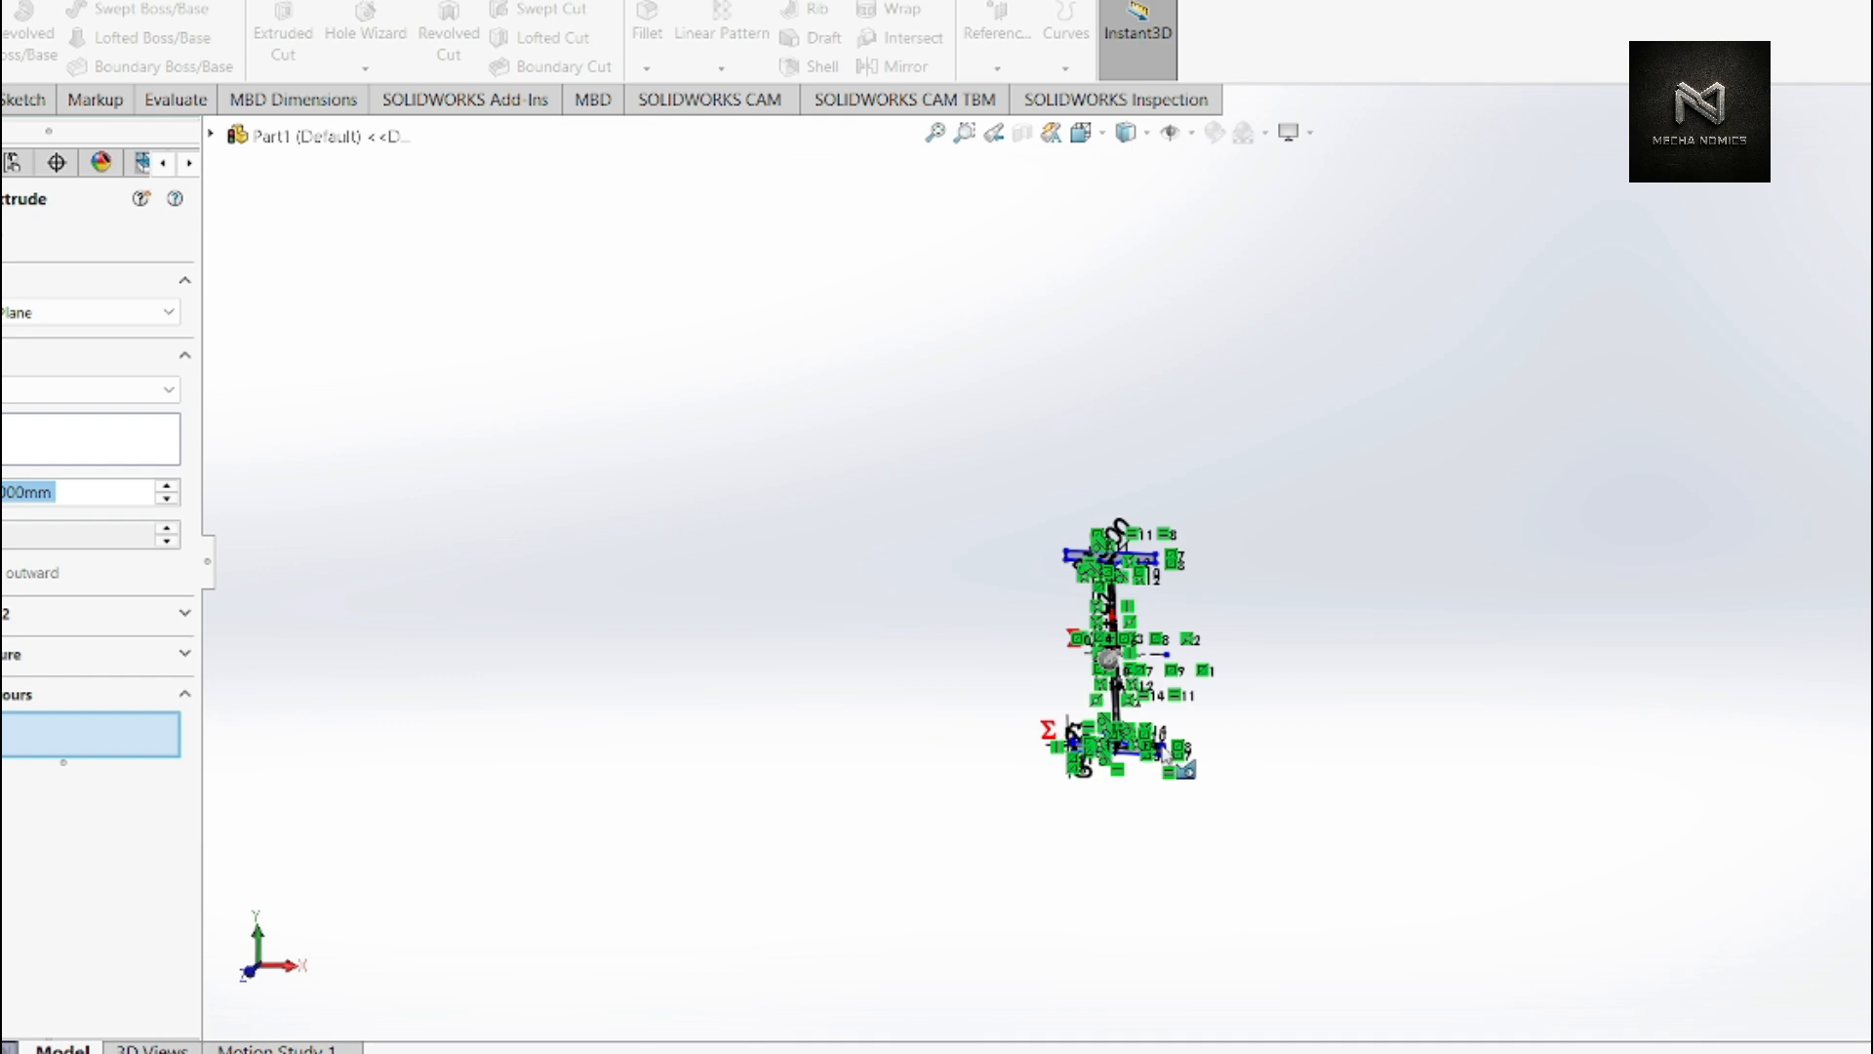
{"action": "scroll", "coordinate": [1137, 587], "scroll_direction": "down", "scroll_amount": 5}
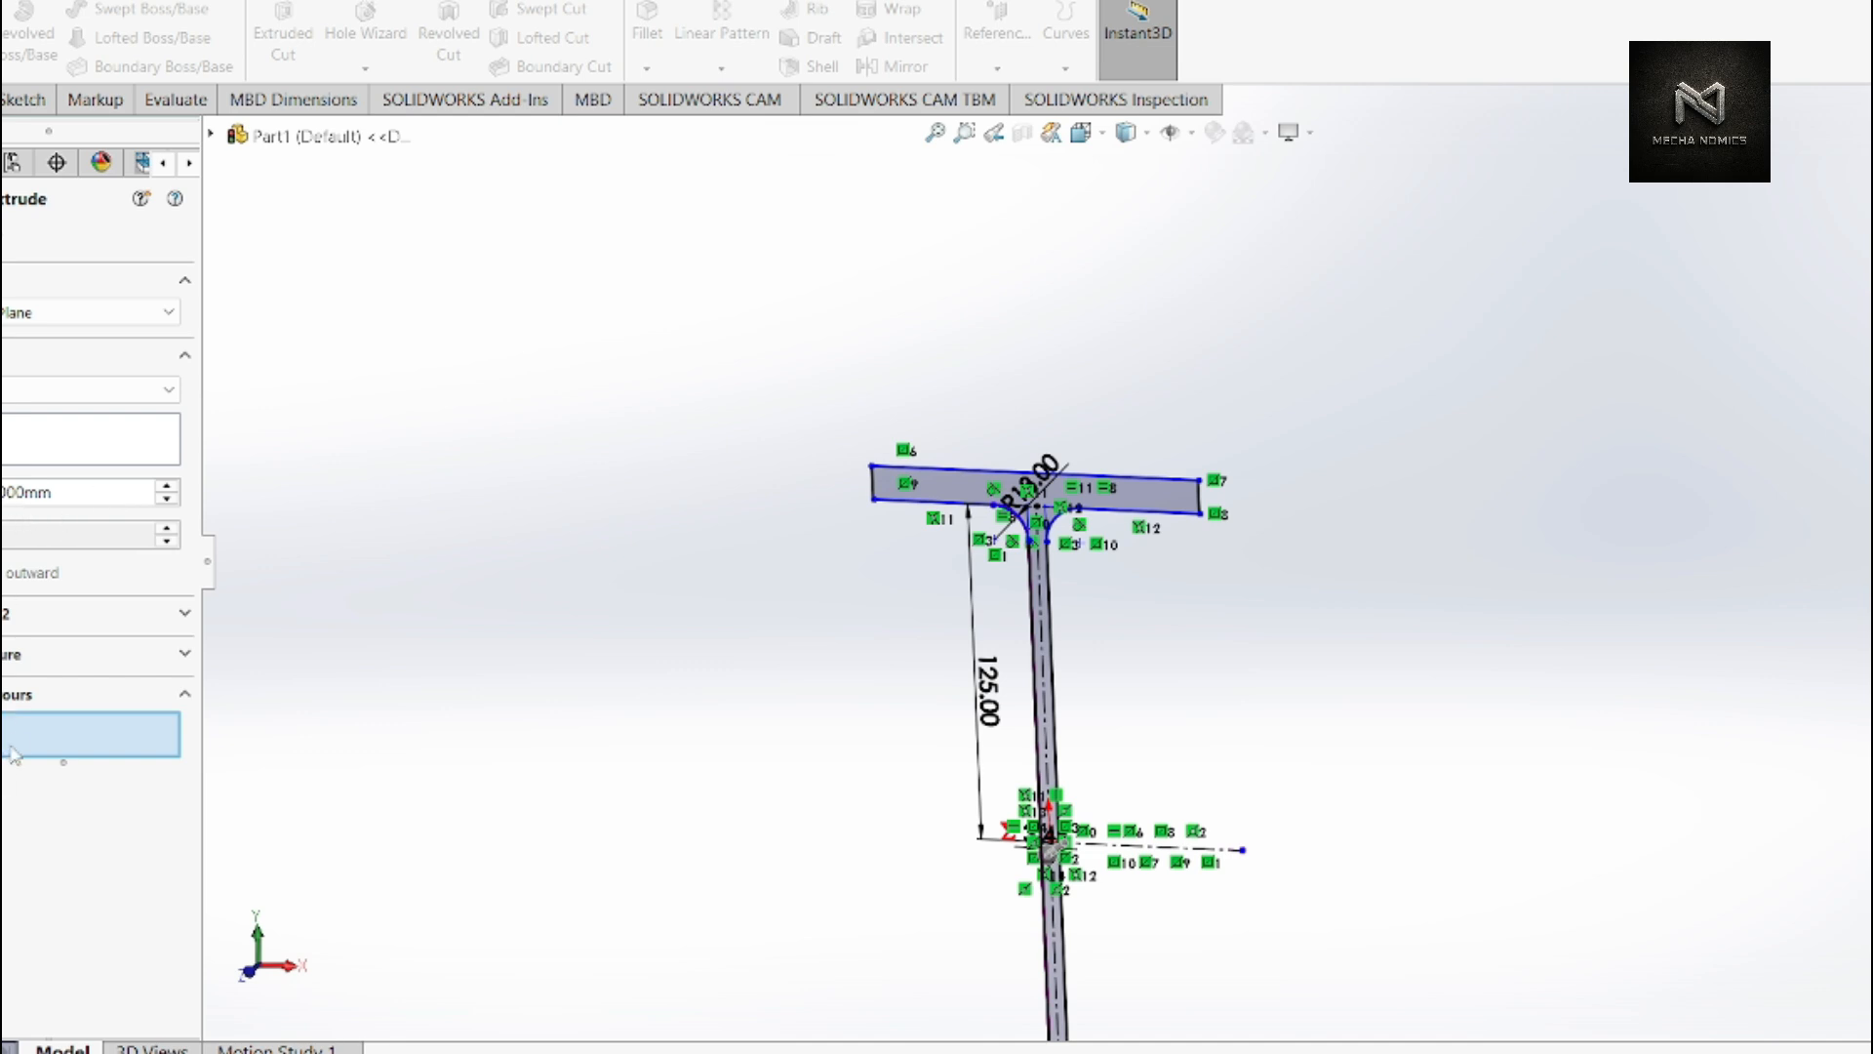
{"action": "scroll", "coordinate": [990, 519], "scroll_direction": "down", "scroll_amount": 5}
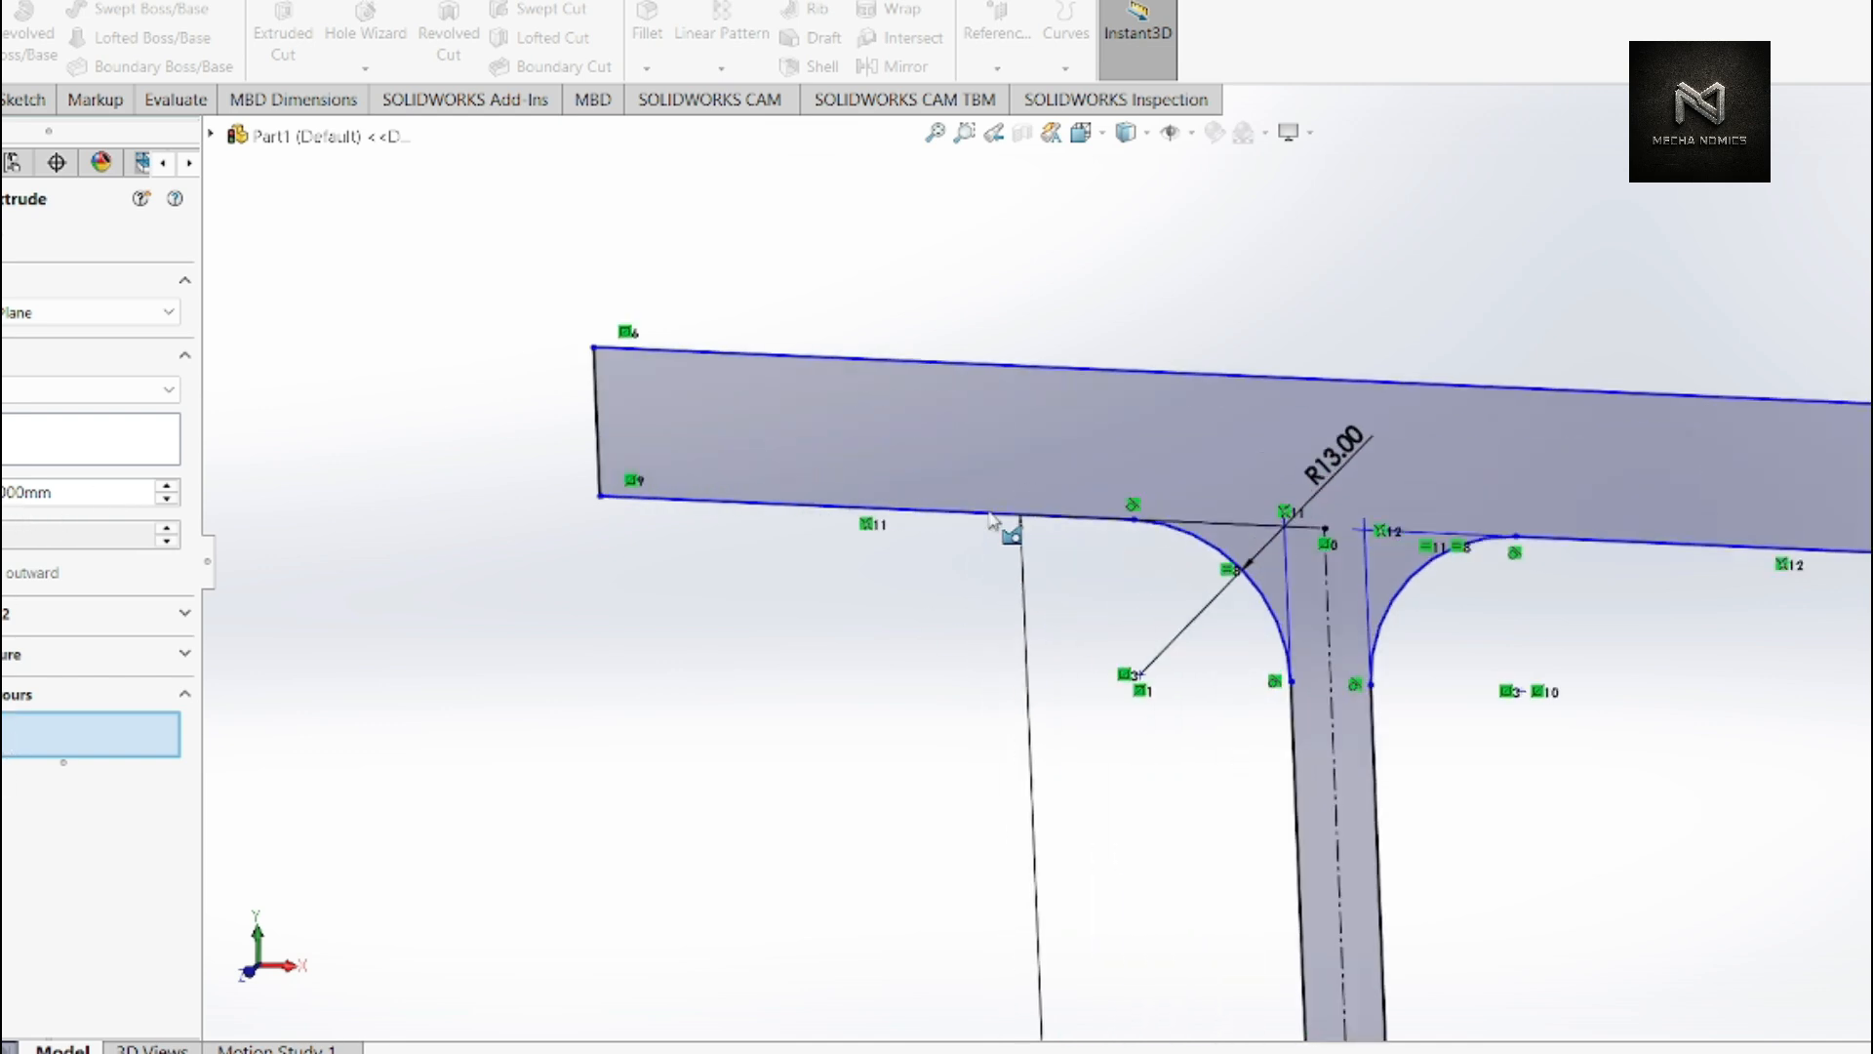
{"action": "scroll", "coordinate": [732, 669], "scroll_direction": "up", "scroll_amount": 8}
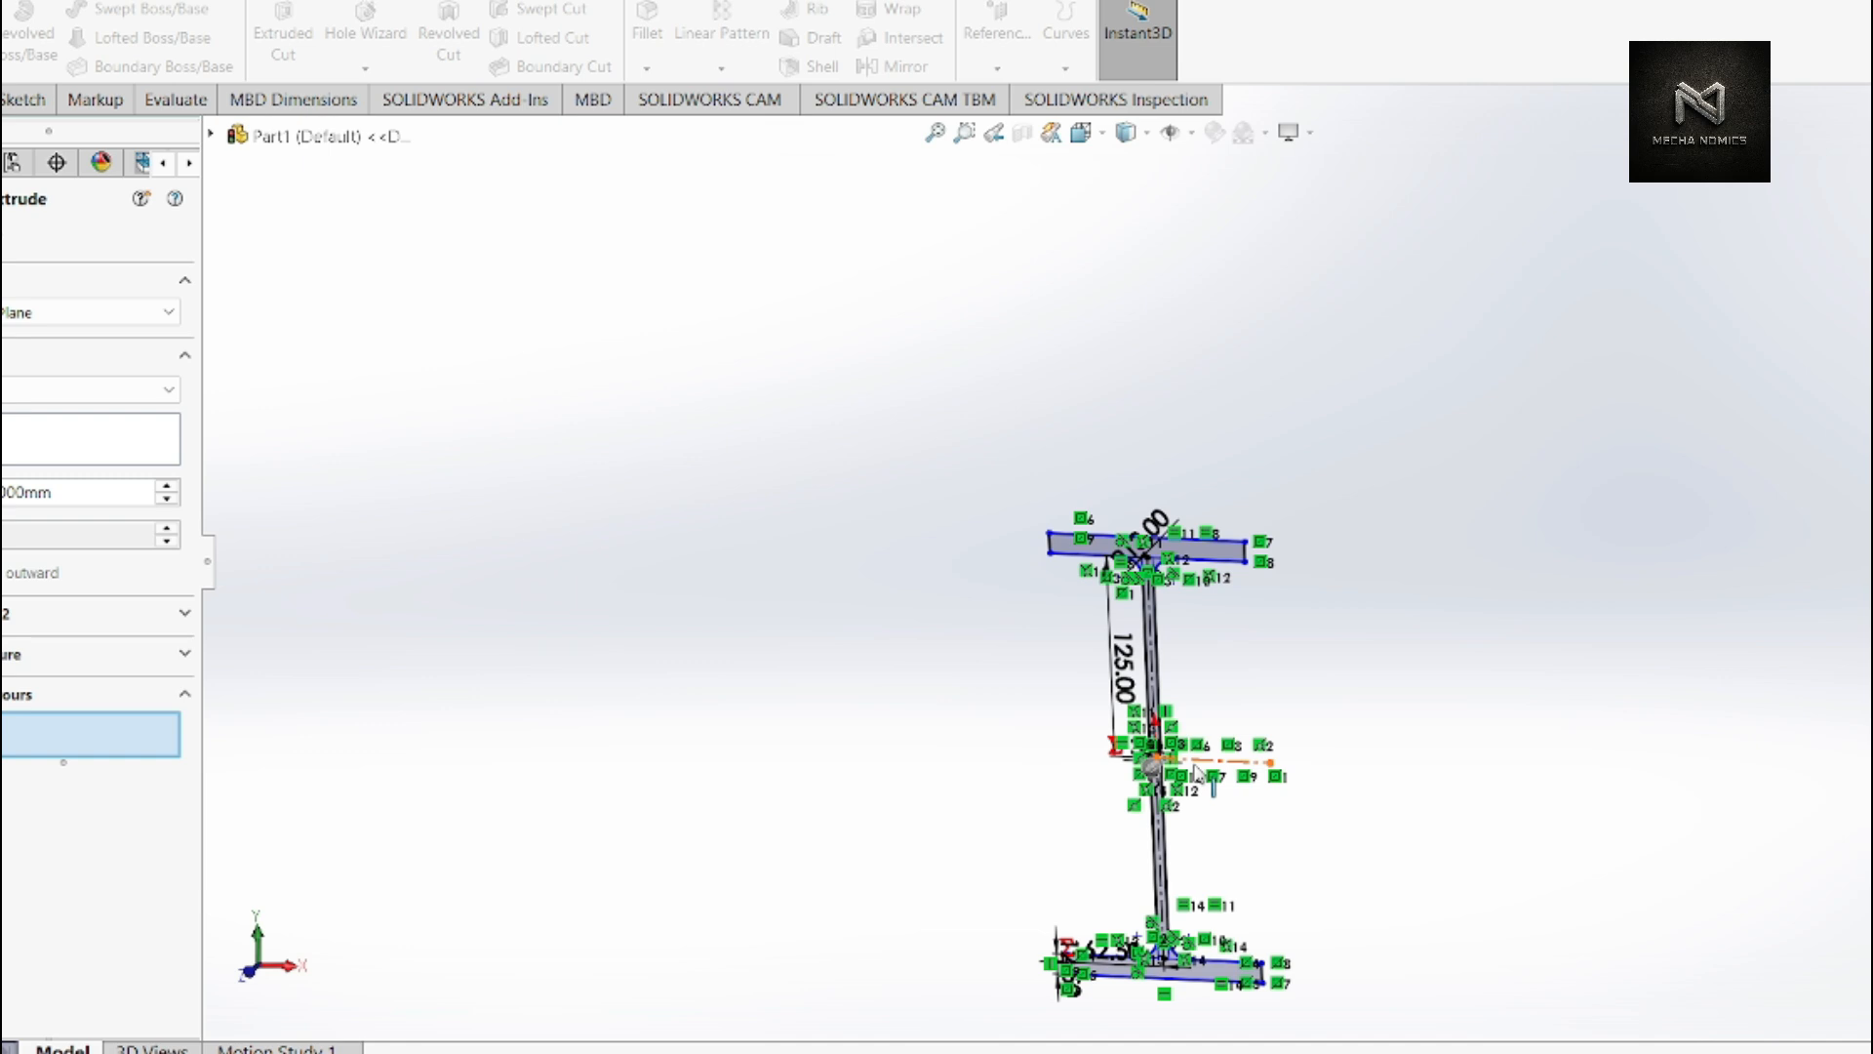
{"action": "scroll", "coordinate": [1190, 585], "scroll_direction": "down", "scroll_amount": 8}
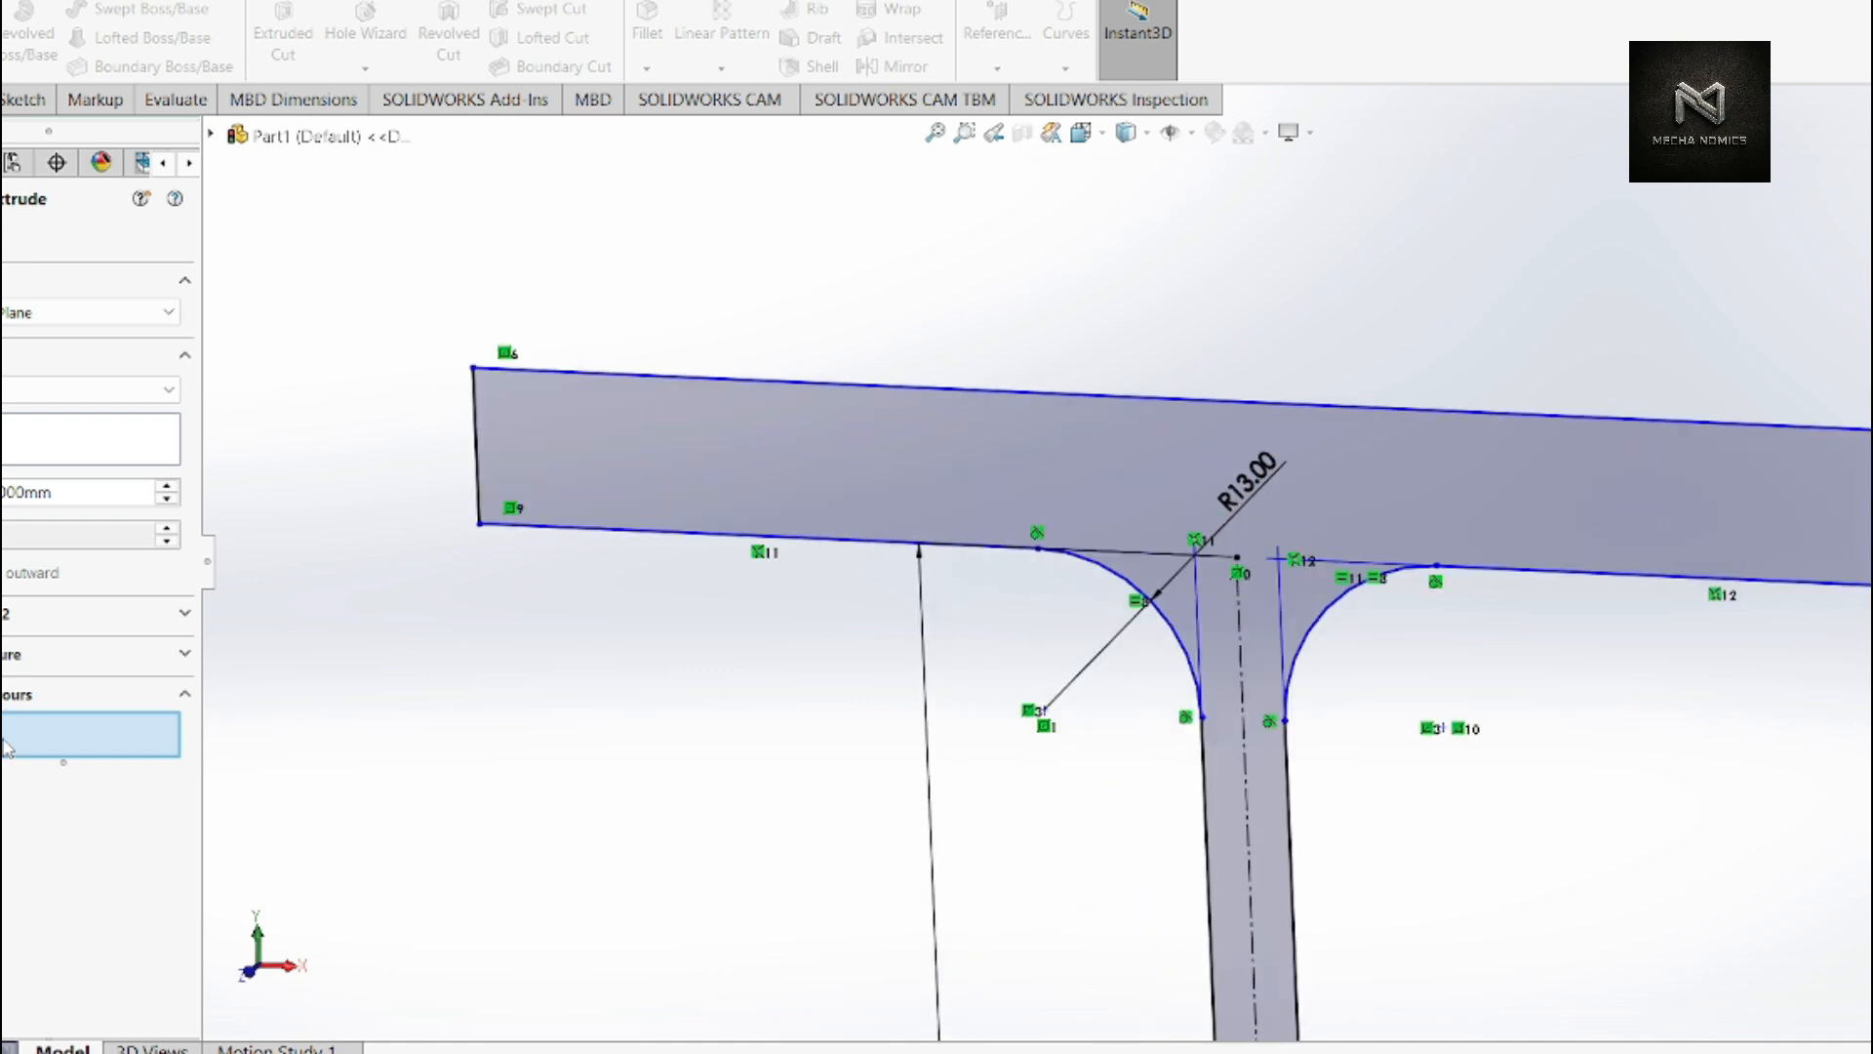
{"action": "left_click", "coordinate": [776, 506]}
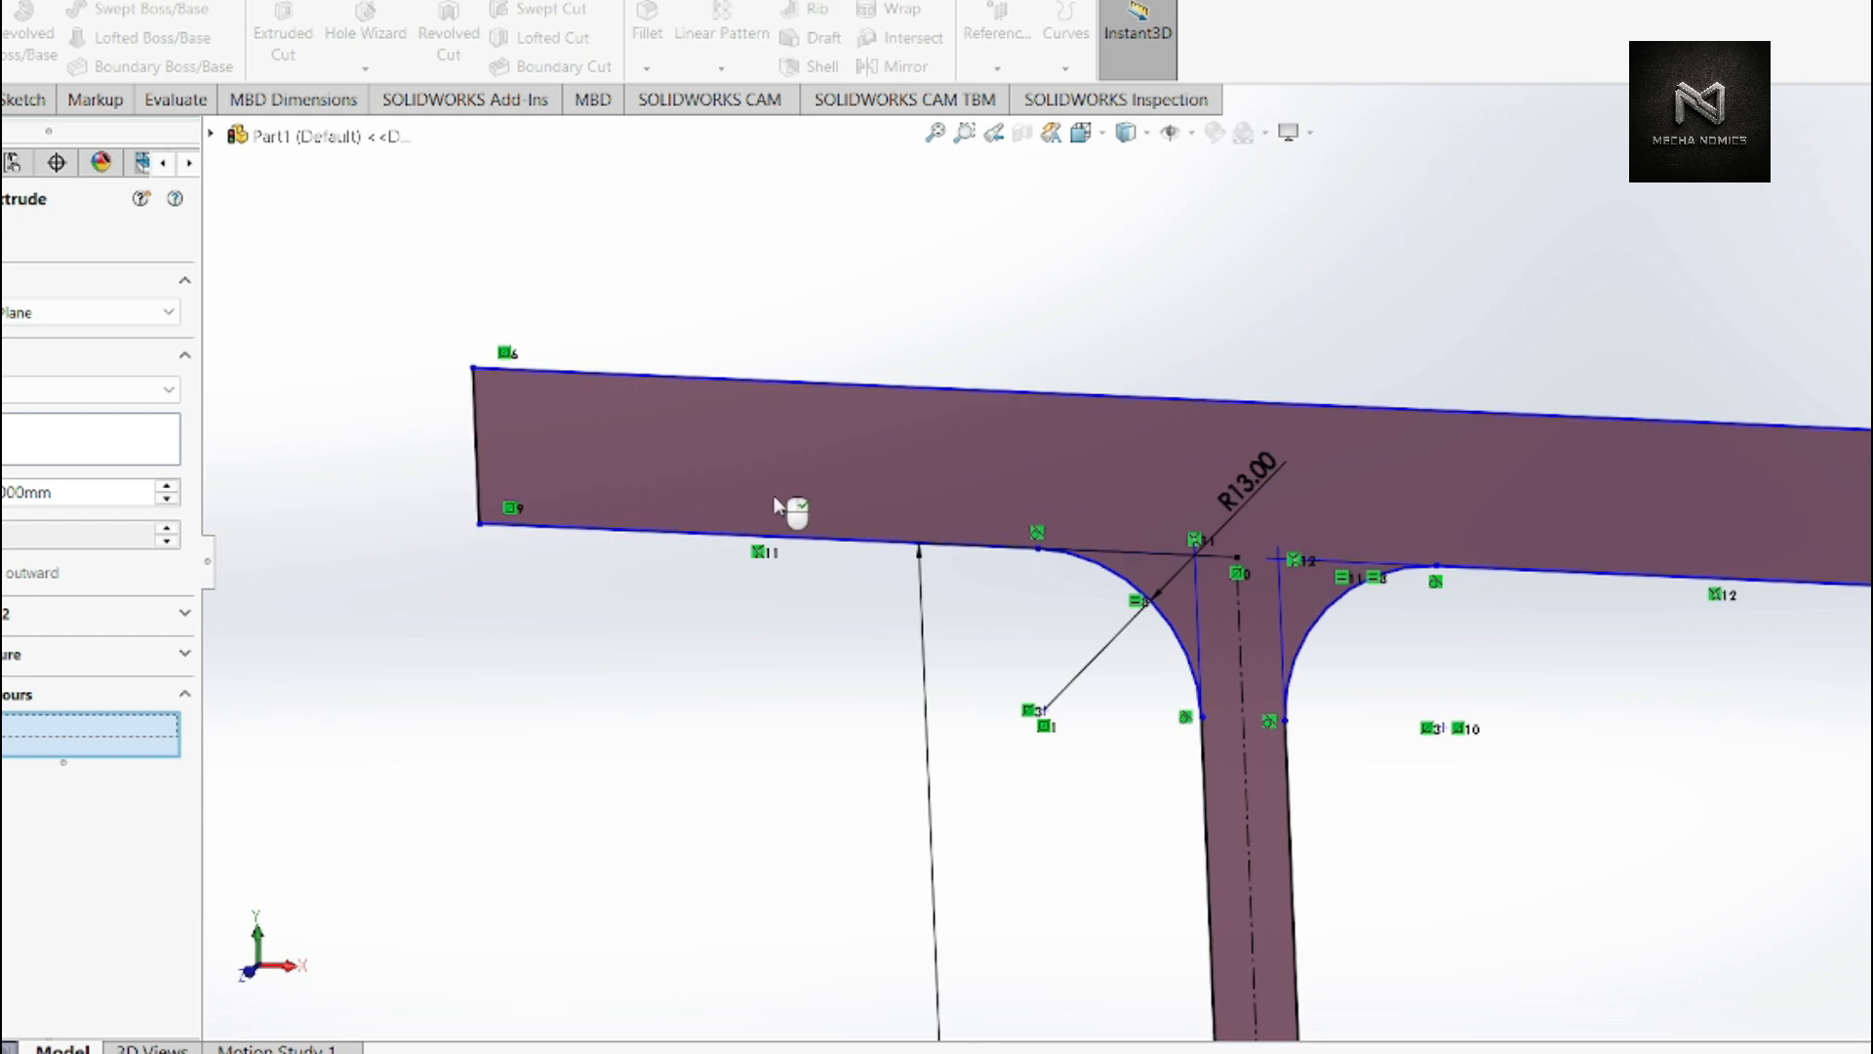
- Examine the extrusion preview from an angled view, including the full beam and the filleted upper flange junction
{"action": "scroll", "coordinate": [776, 505], "scroll_direction": "up", "scroll_amount": 10}
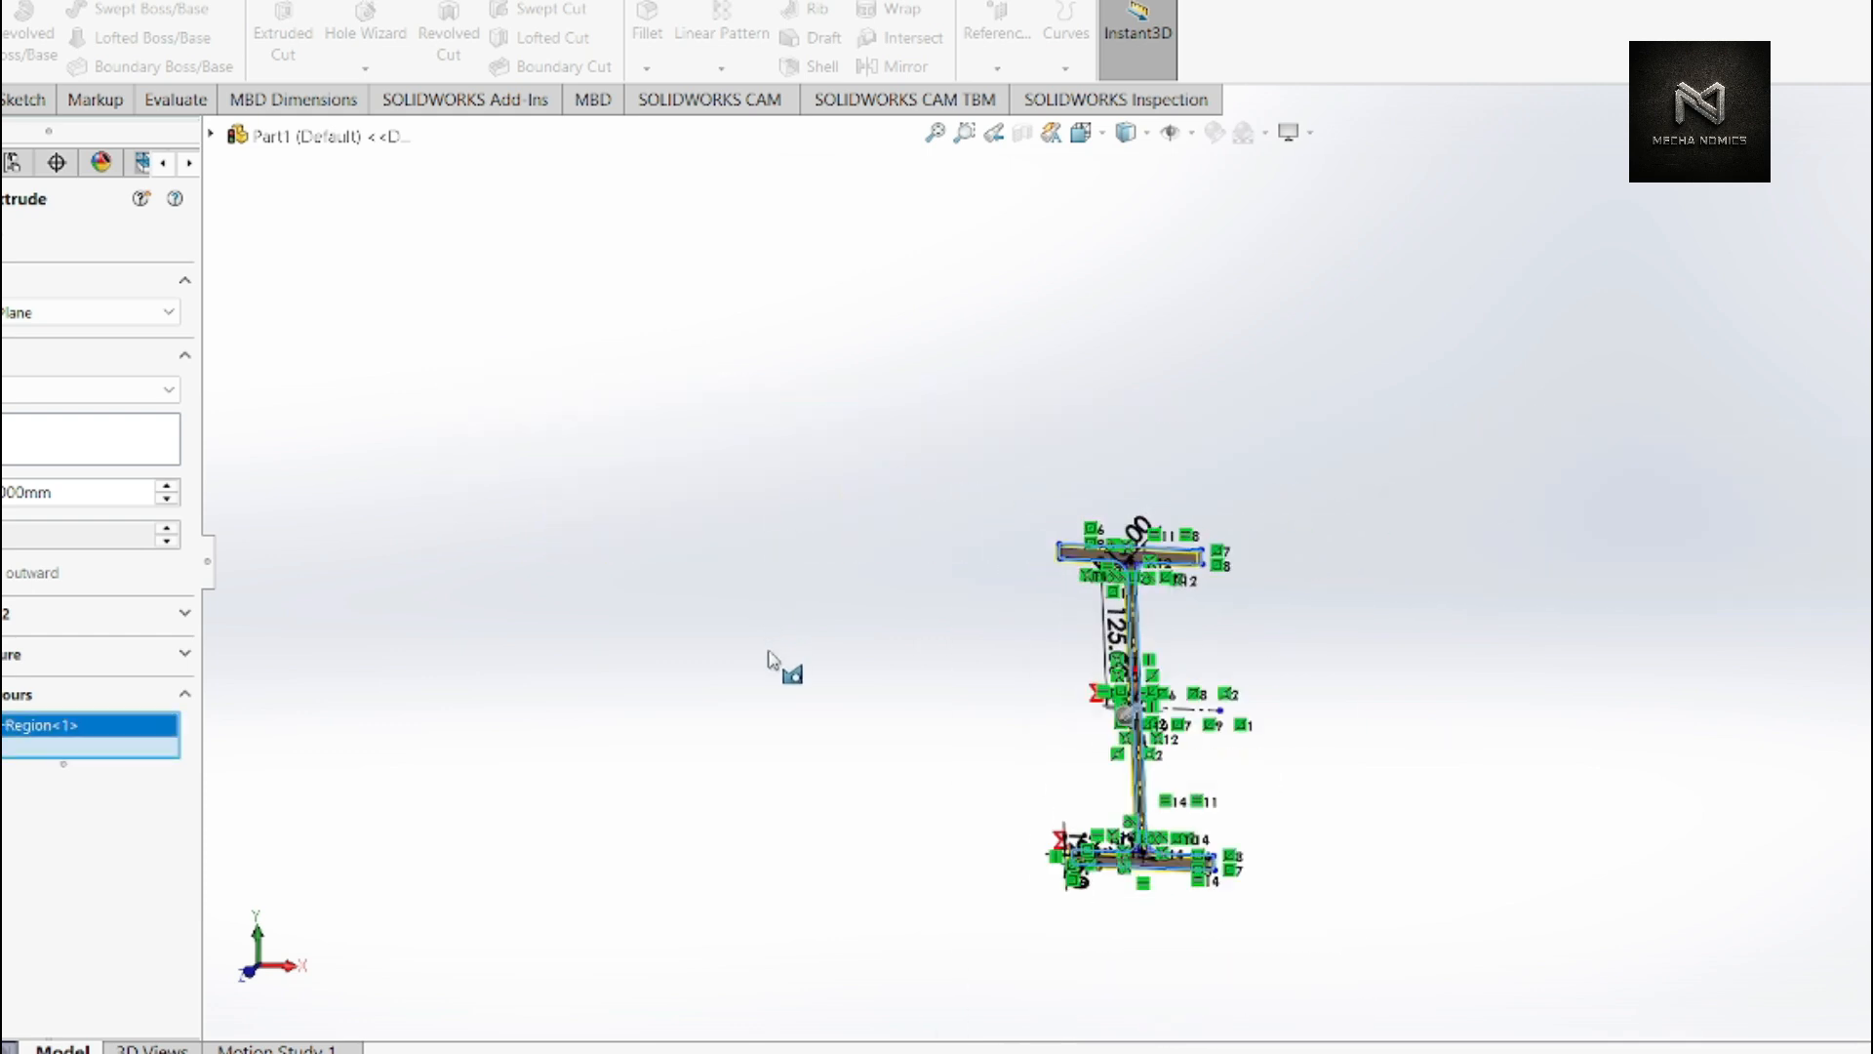
{"action": "double_click", "coordinate": [25, 498]}
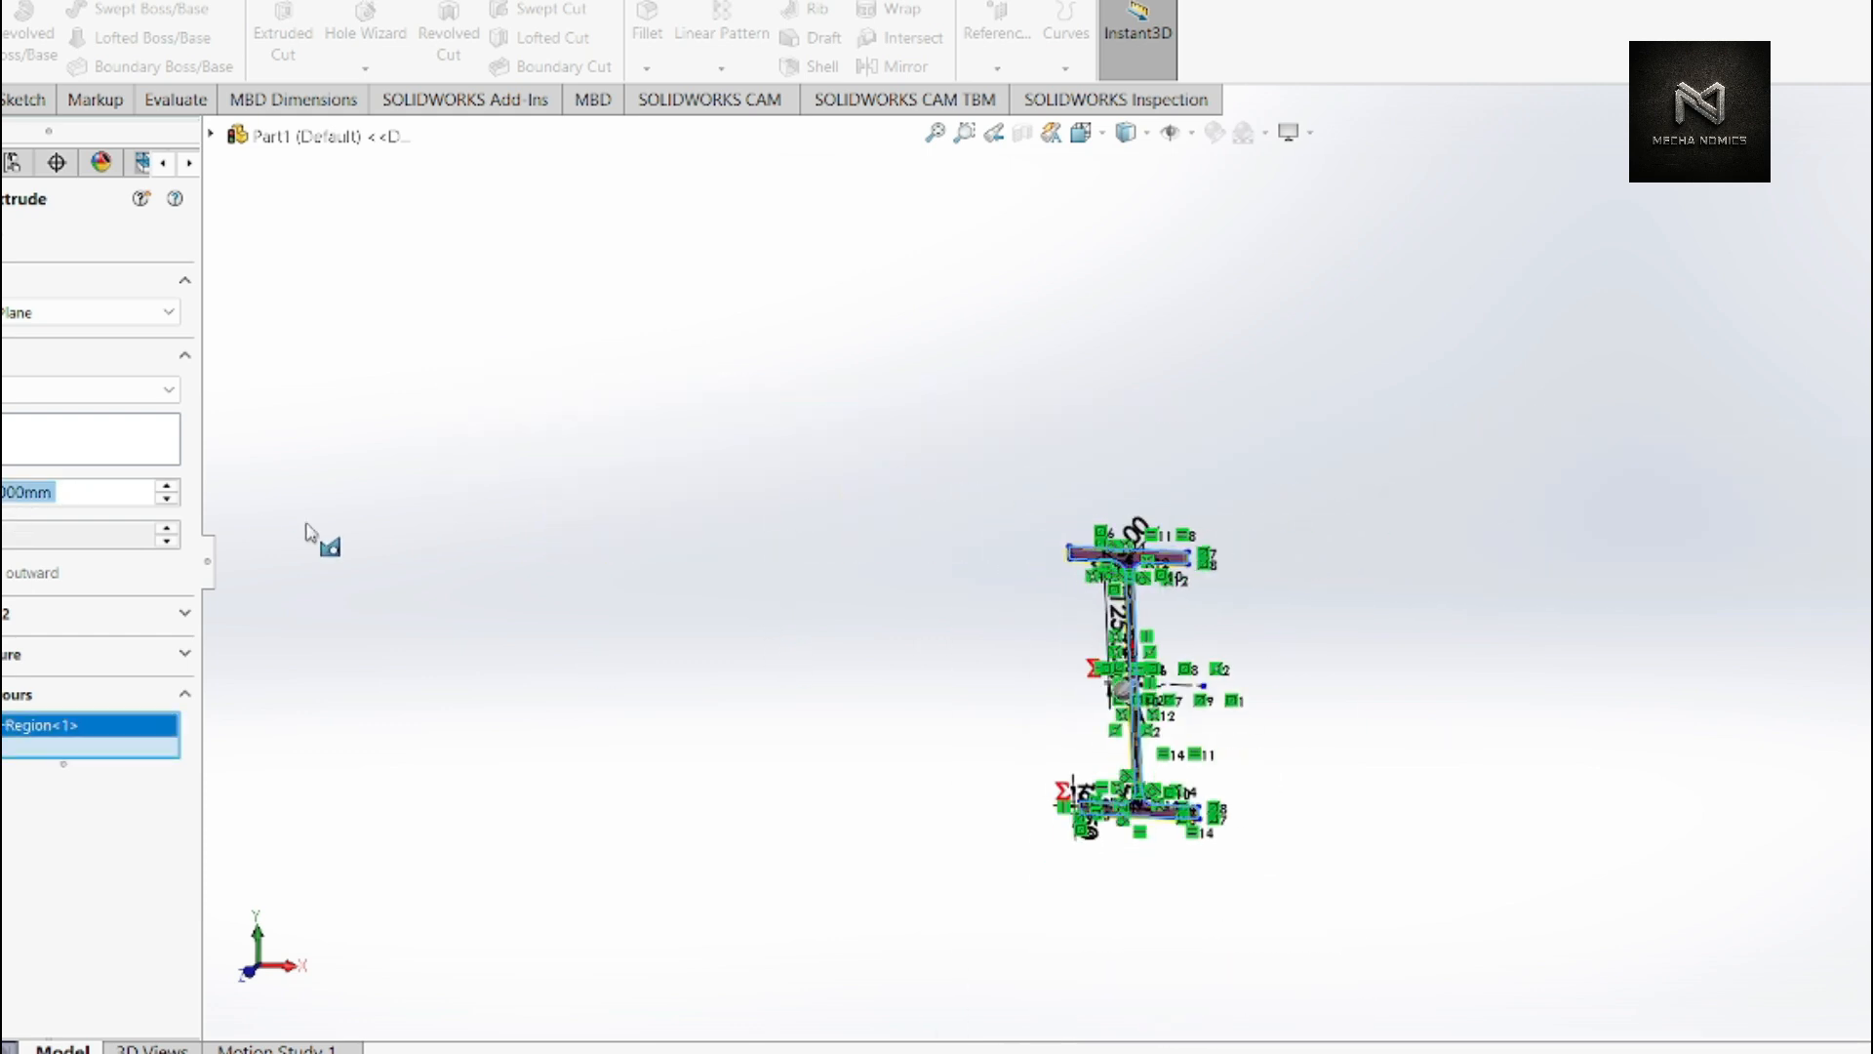
{"action": "middle_click_drag", "start_coordinate": [1040, 696], "coordinate": [1016, 696]}
{"action": "scroll", "coordinate": [1150, 586], "scroll_direction": "down", "scroll_amount": 10}
{"action": "middle_click_drag", "start_coordinate": [836, 540], "coordinate": [823, 699]}
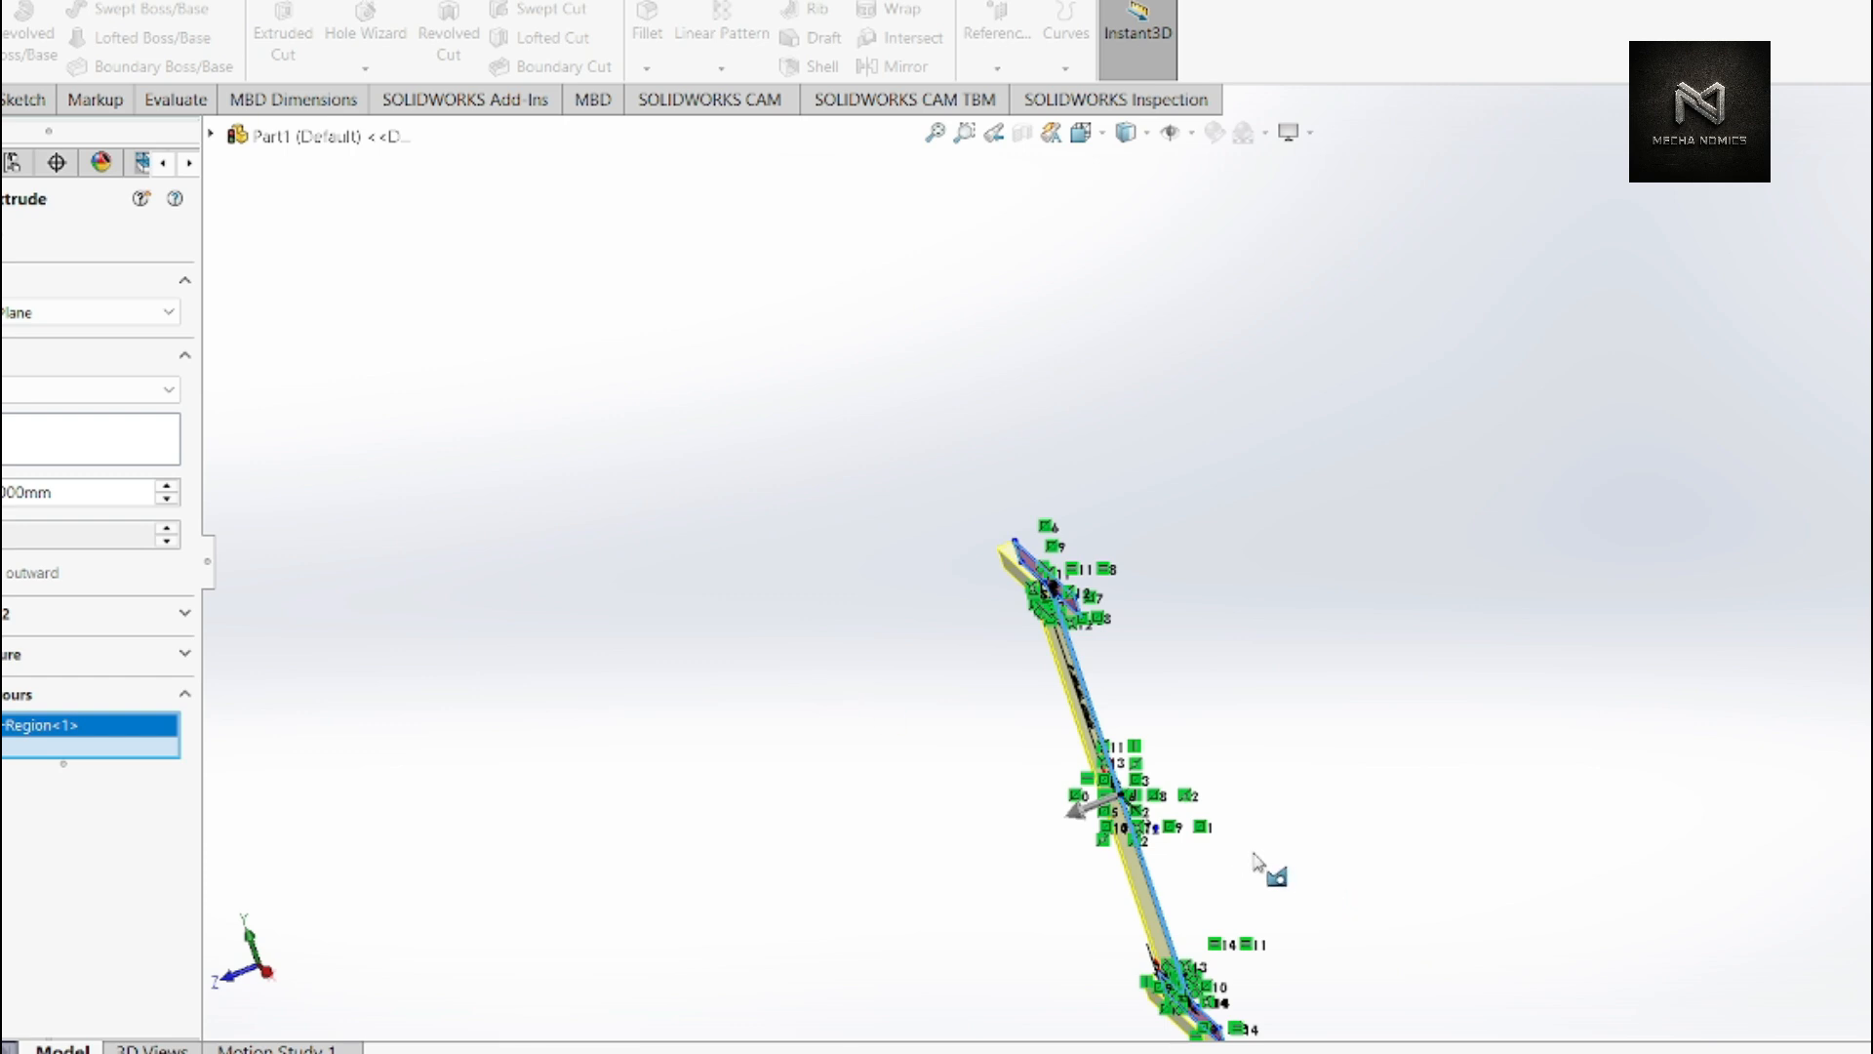
{"action": "scroll", "coordinate": [1249, 856], "scroll_direction": "up", "scroll_amount": 1}
{"action": "scroll", "coordinate": [1190, 883], "scroll_direction": "down", "scroll_amount": 4}
{"action": "middle_click_drag", "start_coordinate": [1178, 895], "coordinate": [1232, 876]}
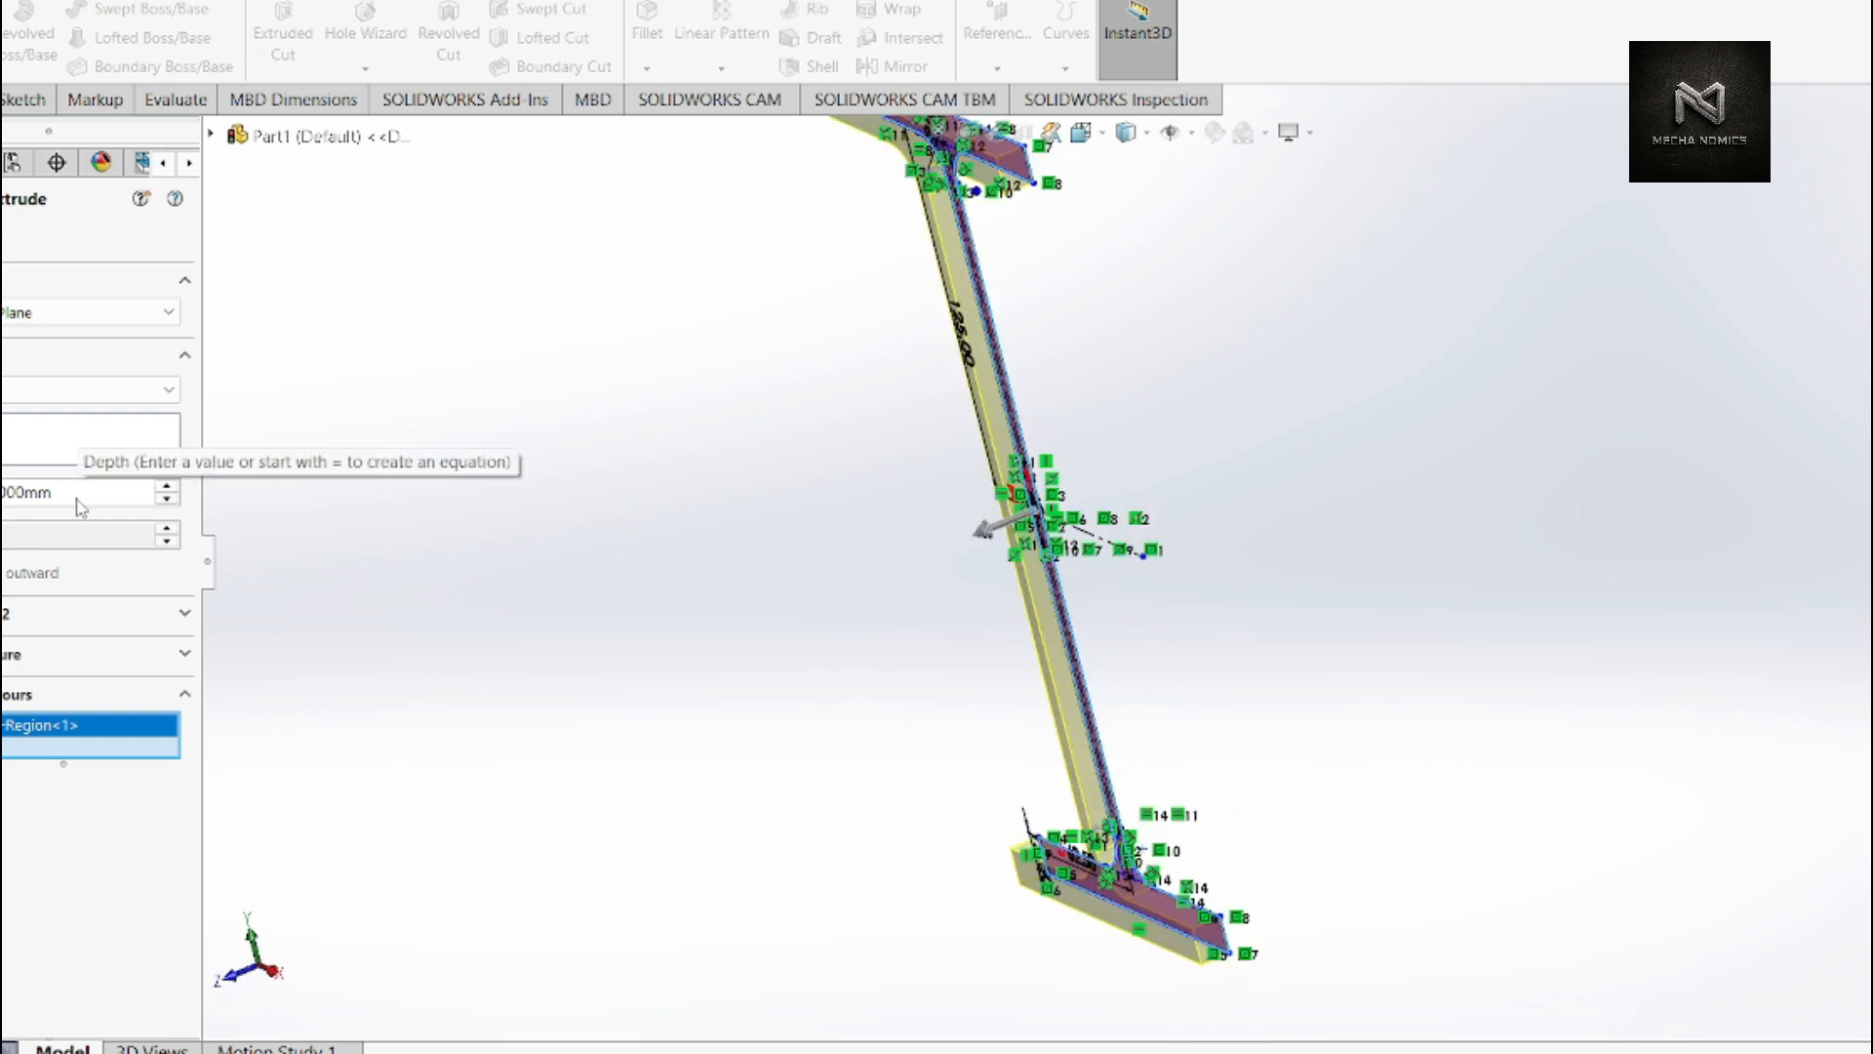
{"action": "scroll", "coordinate": [710, 522], "scroll_direction": "up", "scroll_amount": 2}
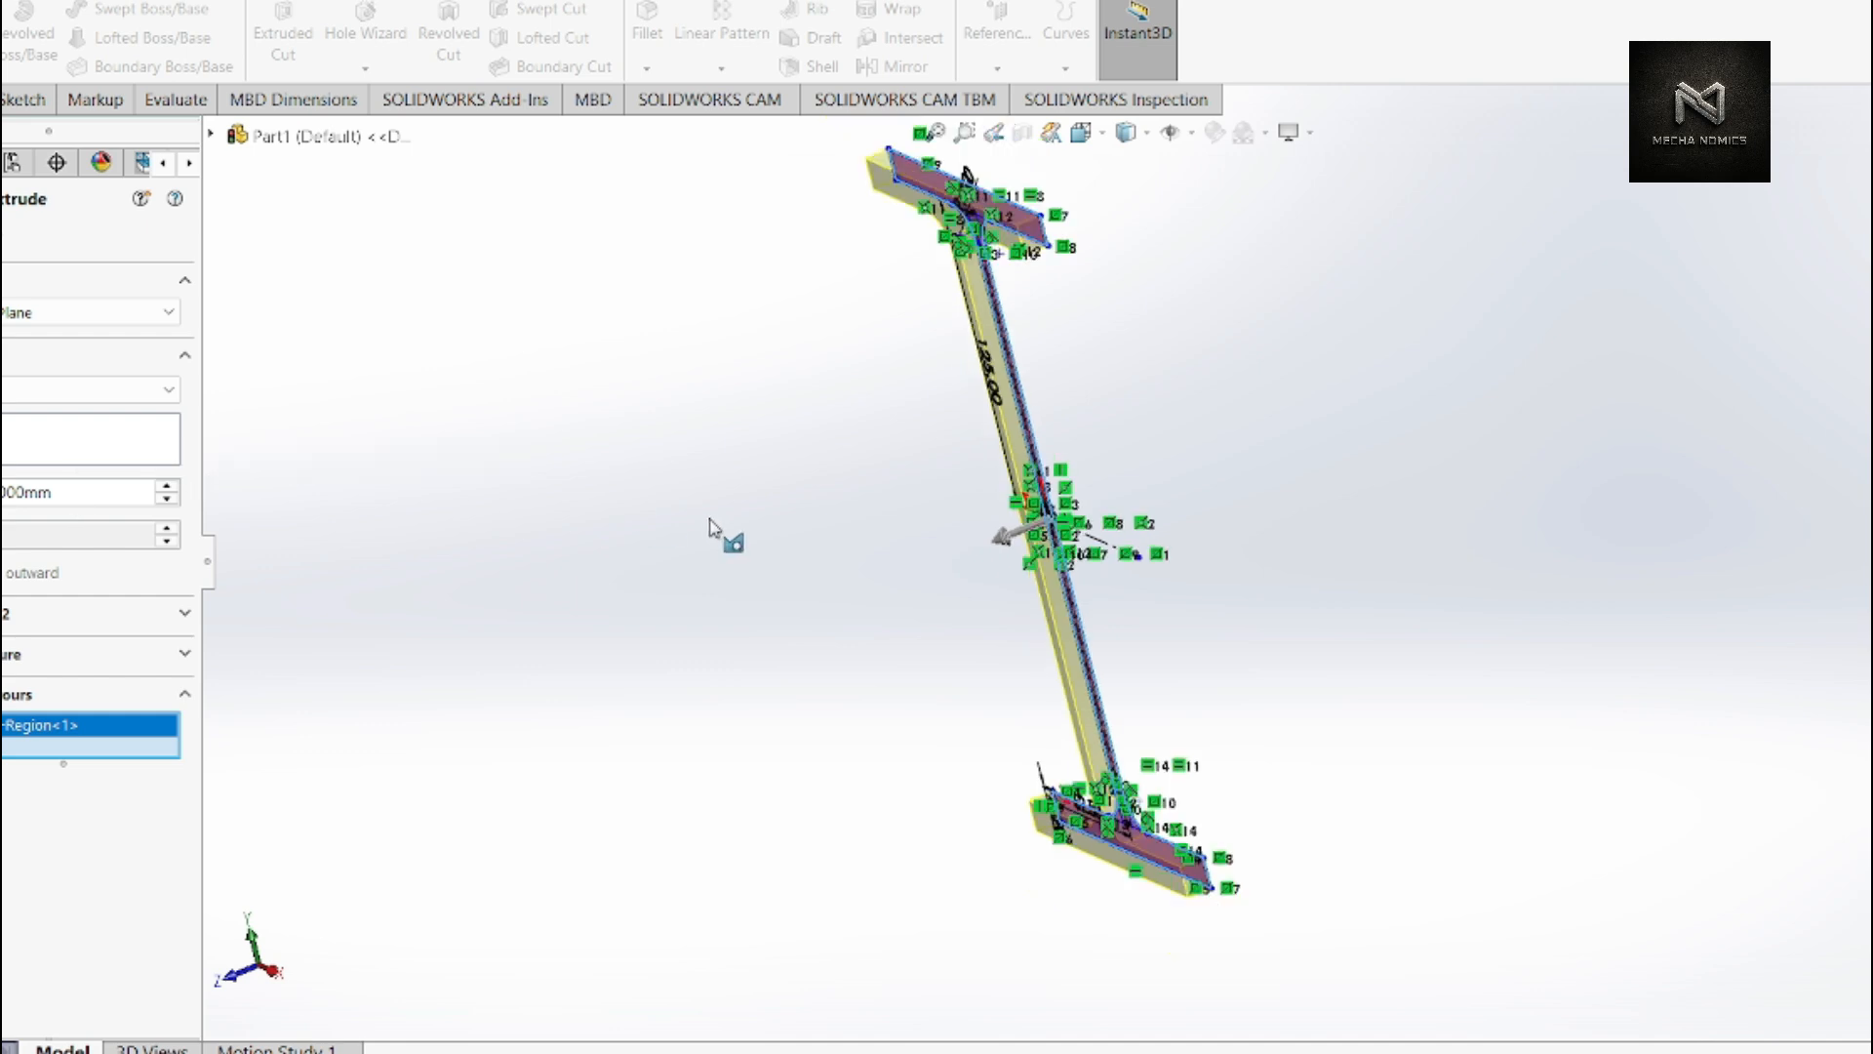
{"action": "scroll", "coordinate": [998, 273], "scroll_direction": "down", "scroll_amount": 7}
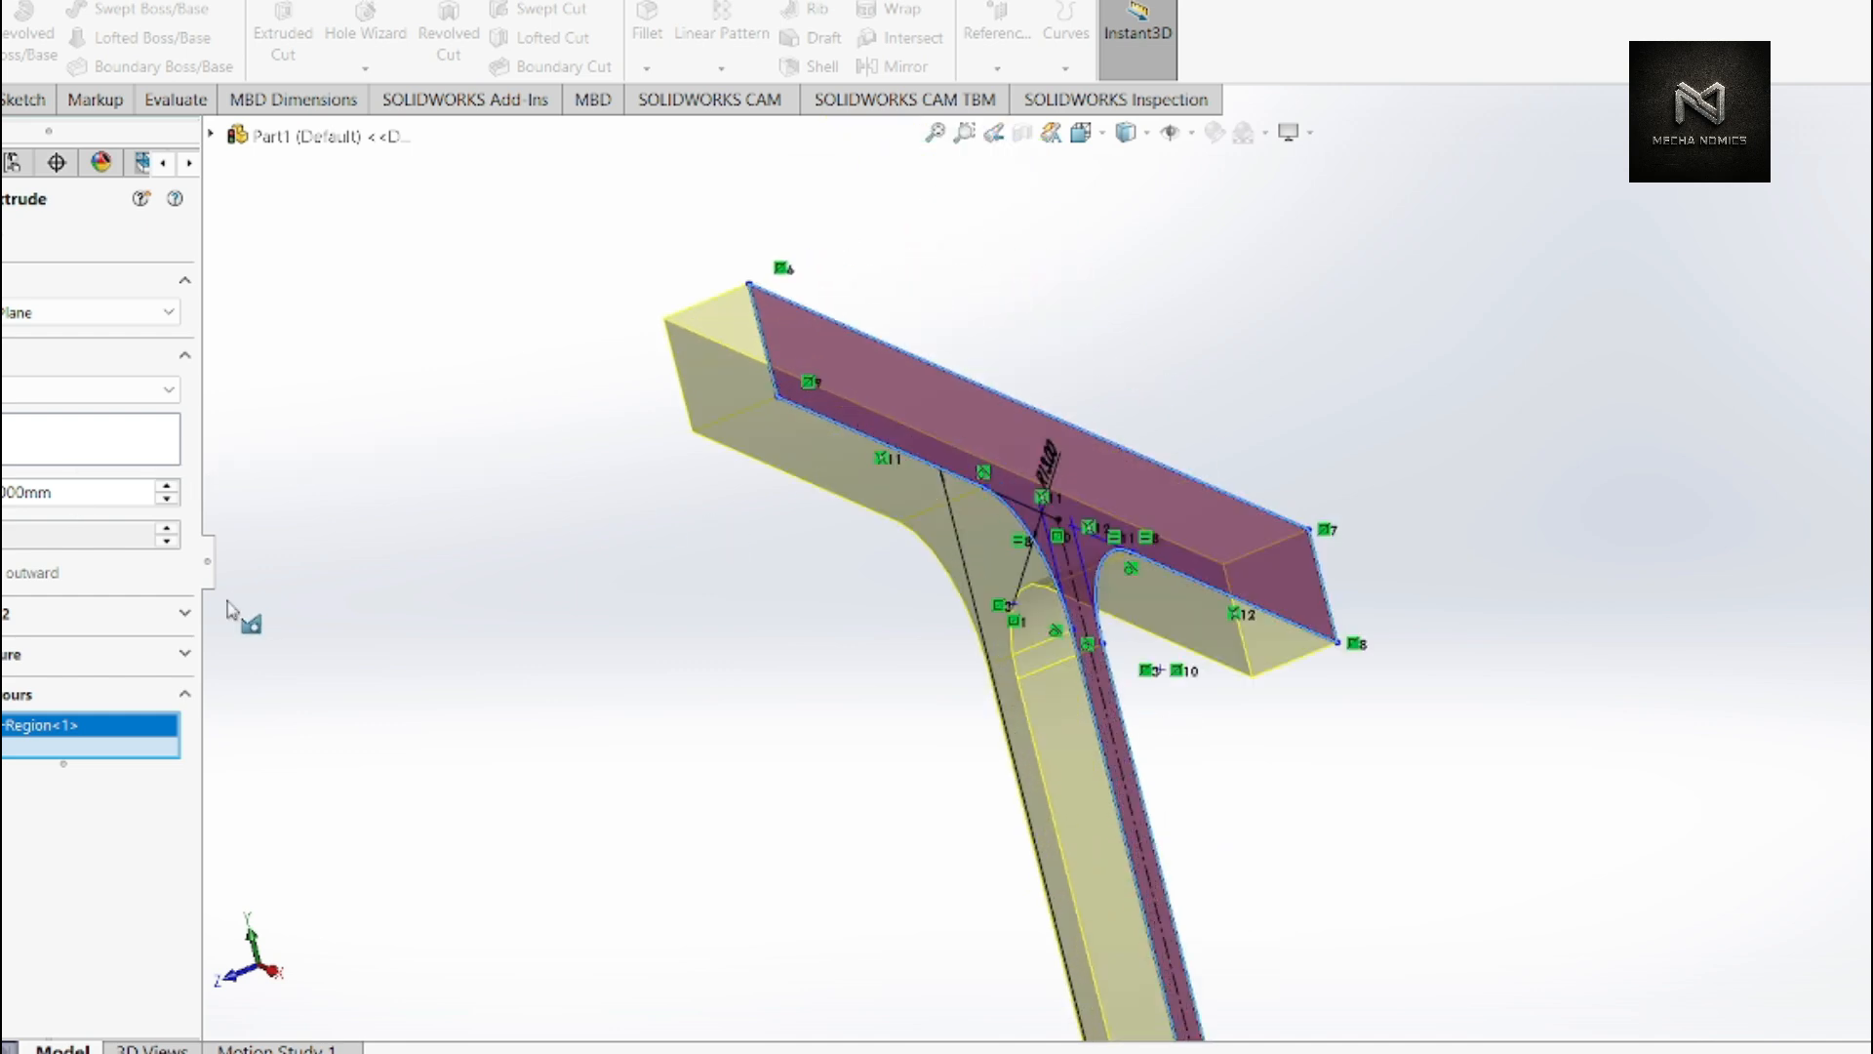
- Try a greater depth for the I-beam's boss extrusion and check the preview of the whole profile
{"action": "left_click", "coordinate": [137, 488]}
{"action": "key", "text": "BackSpace"}
{"action": "key", "text": "BackSpace"}
{"action": "key", "text": "BackSpace"}
{"action": "key", "text": "BackSpace"}
{"action": "key", "text": "BackSpace"}
{"action": "key", "text": "BackSpace"}
{"action": "key", "text": "BackSpace"}
{"action": "key", "text": "BackSpace"}
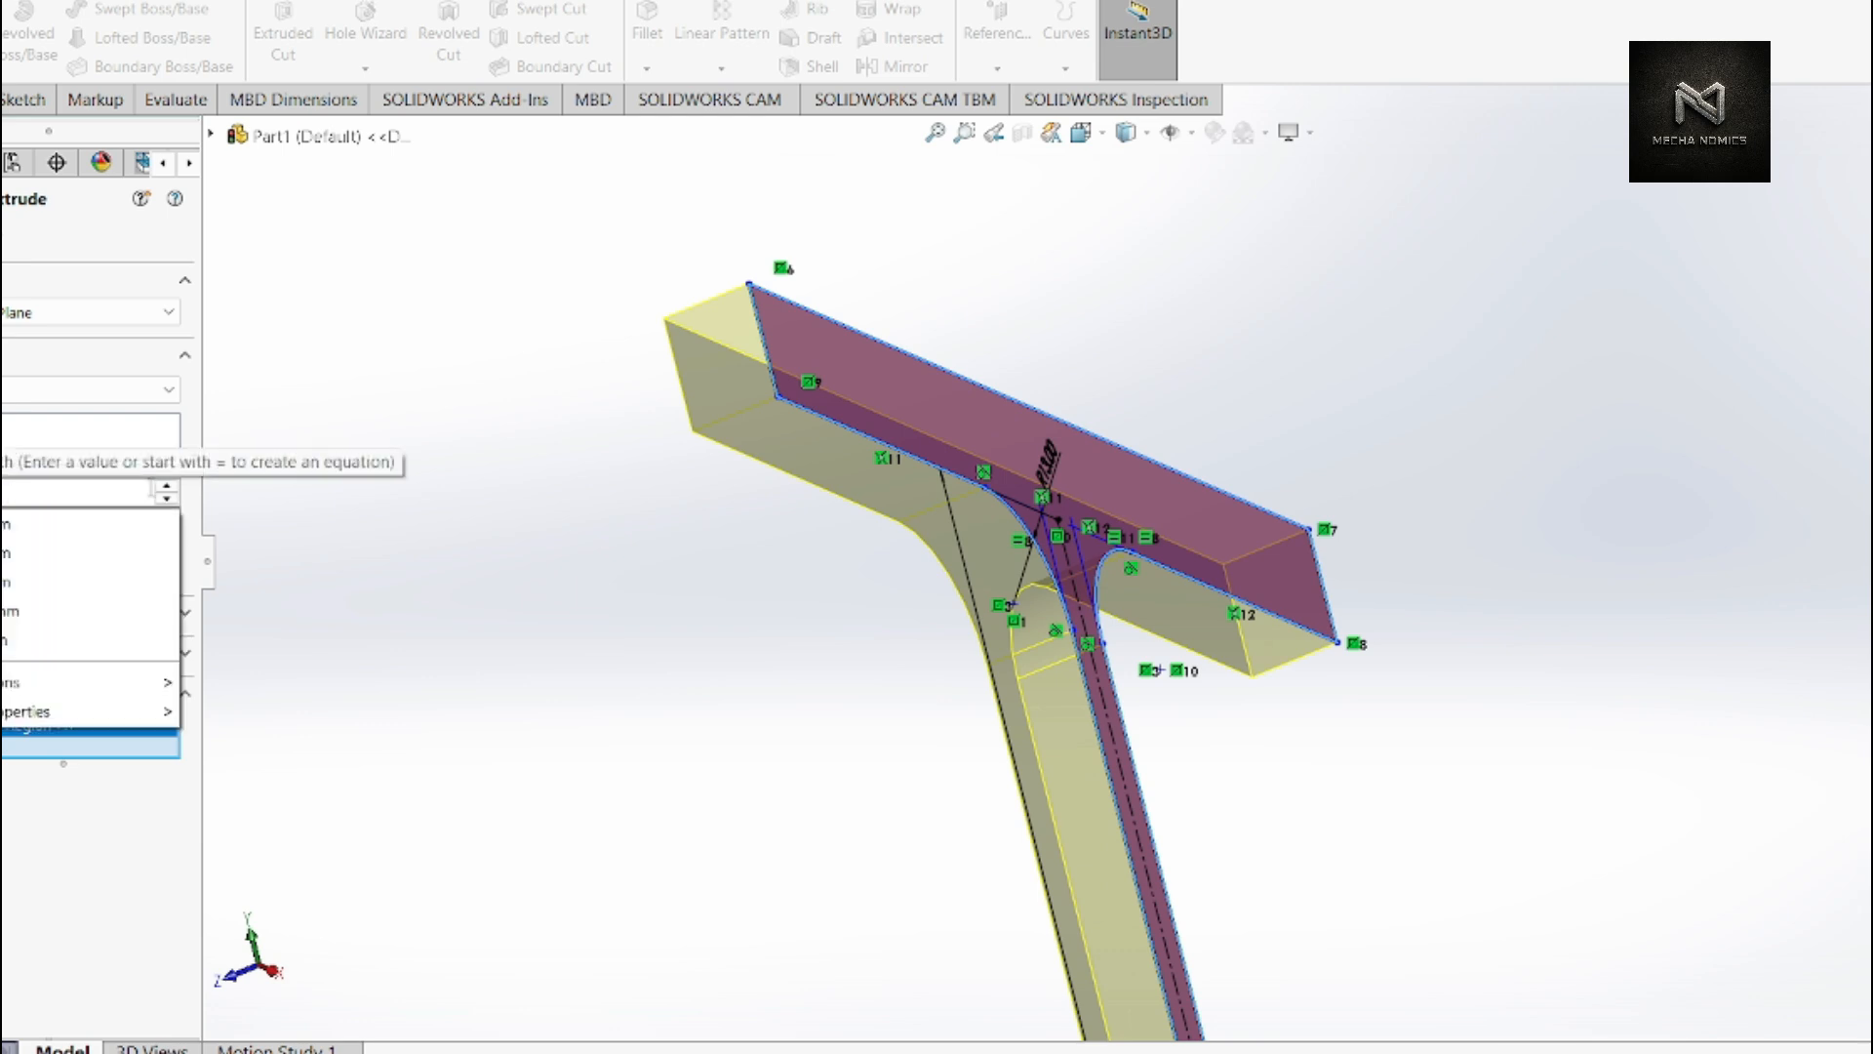
{"action": "type", "text": "20"}
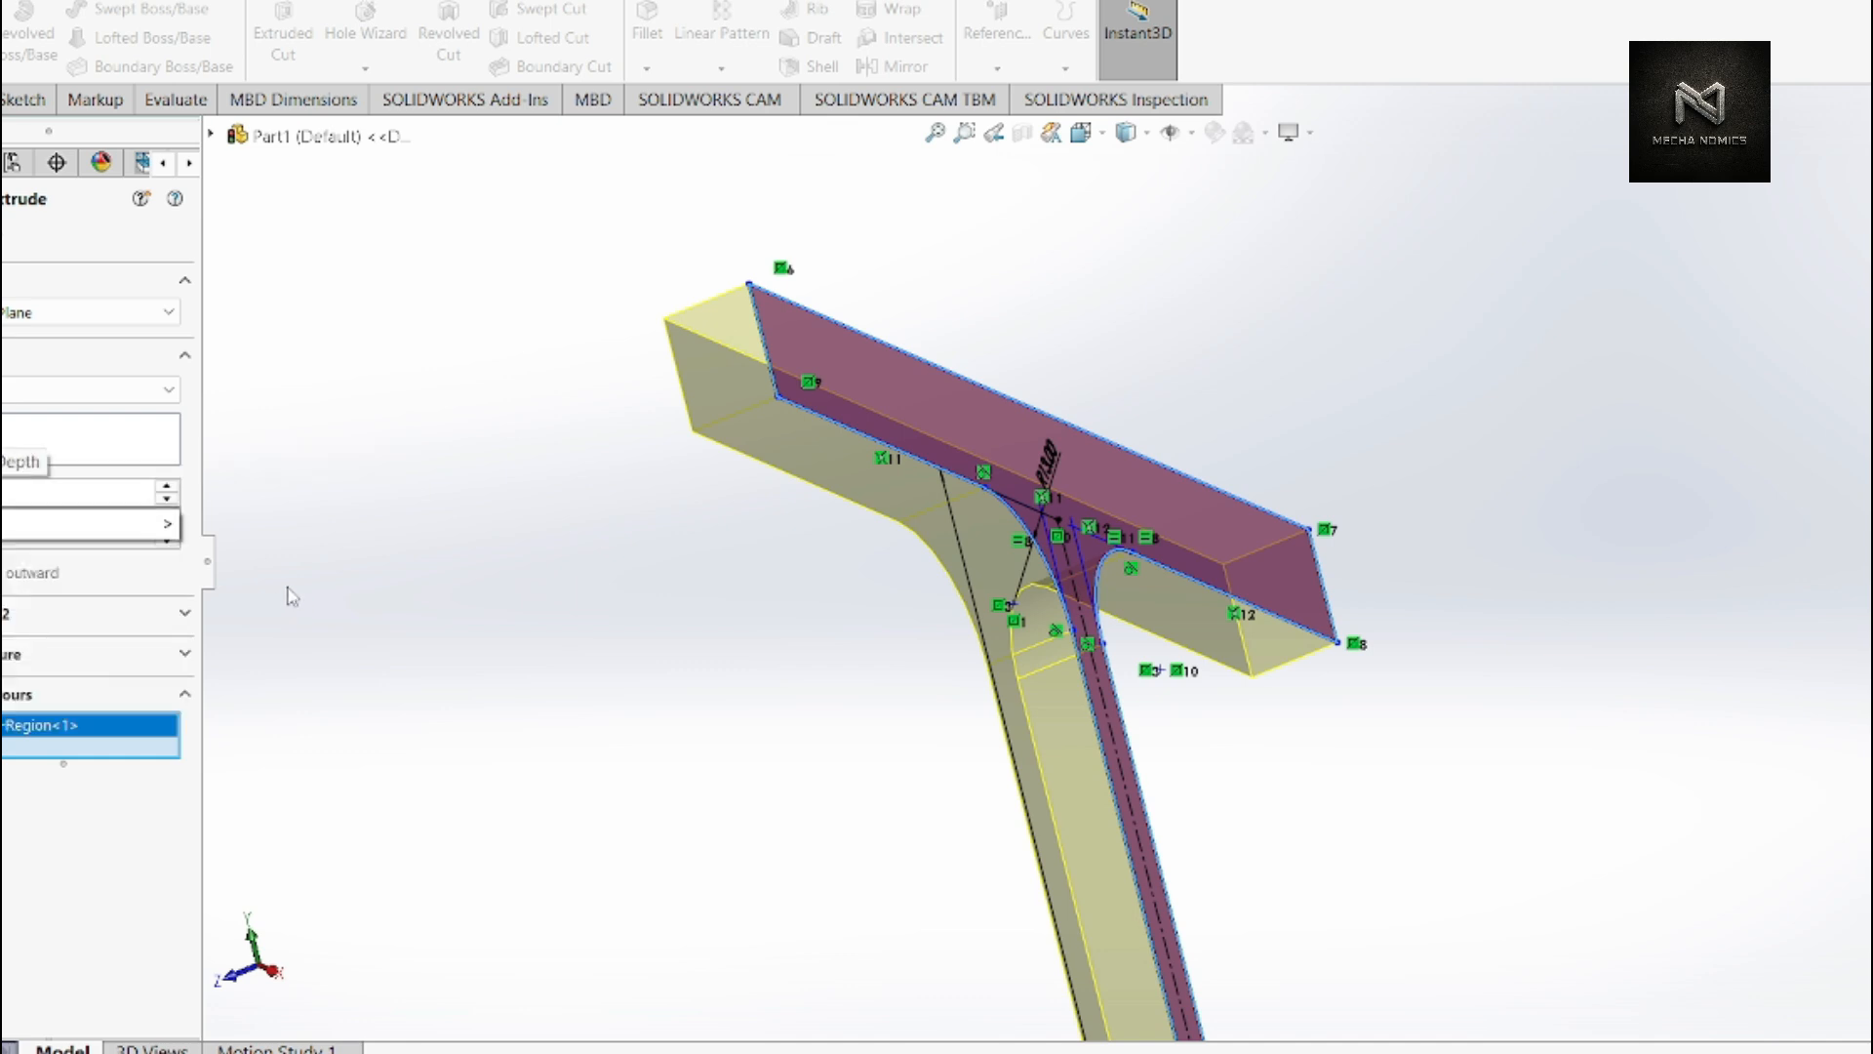
{"action": "key", "text": "Return"}
{"action": "scroll", "coordinate": [1528, 670], "scroll_direction": "up", "scroll_amount": 5}
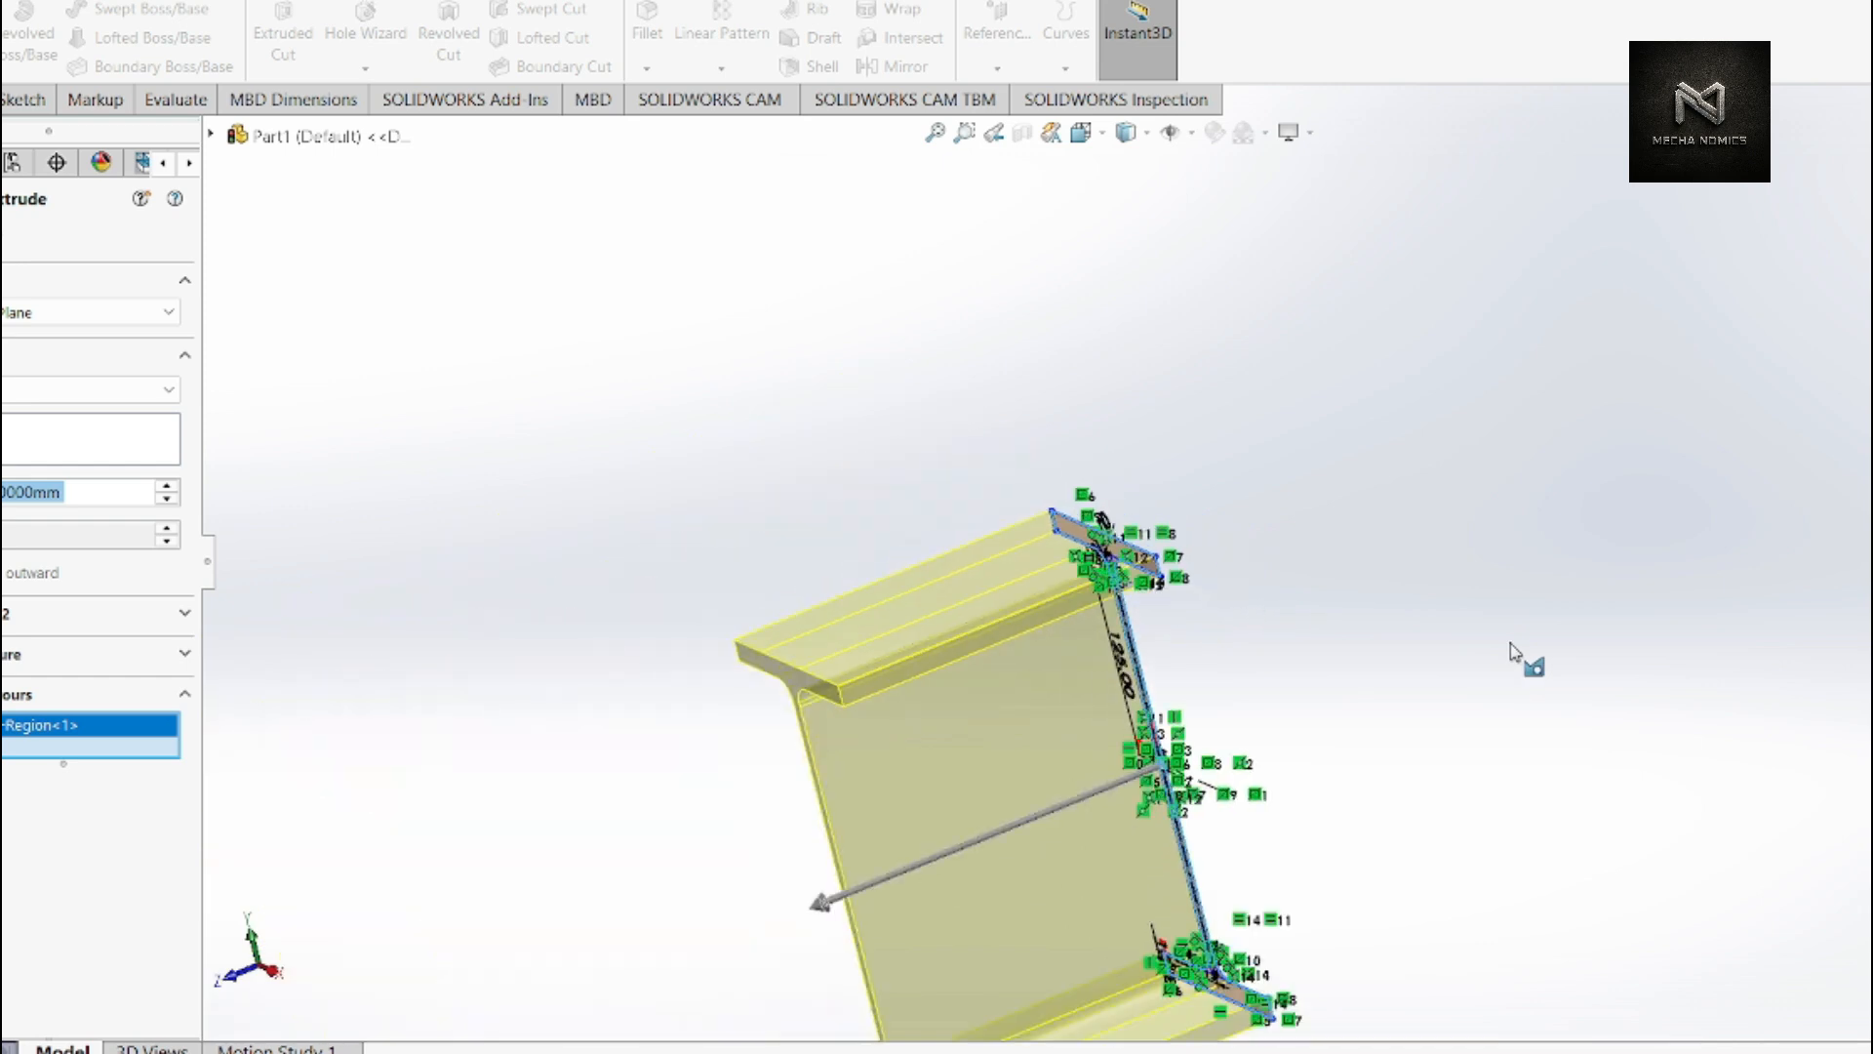
{"action": "scroll", "coordinate": [1074, 770], "scroll_direction": "down", "scroll_amount": 3}
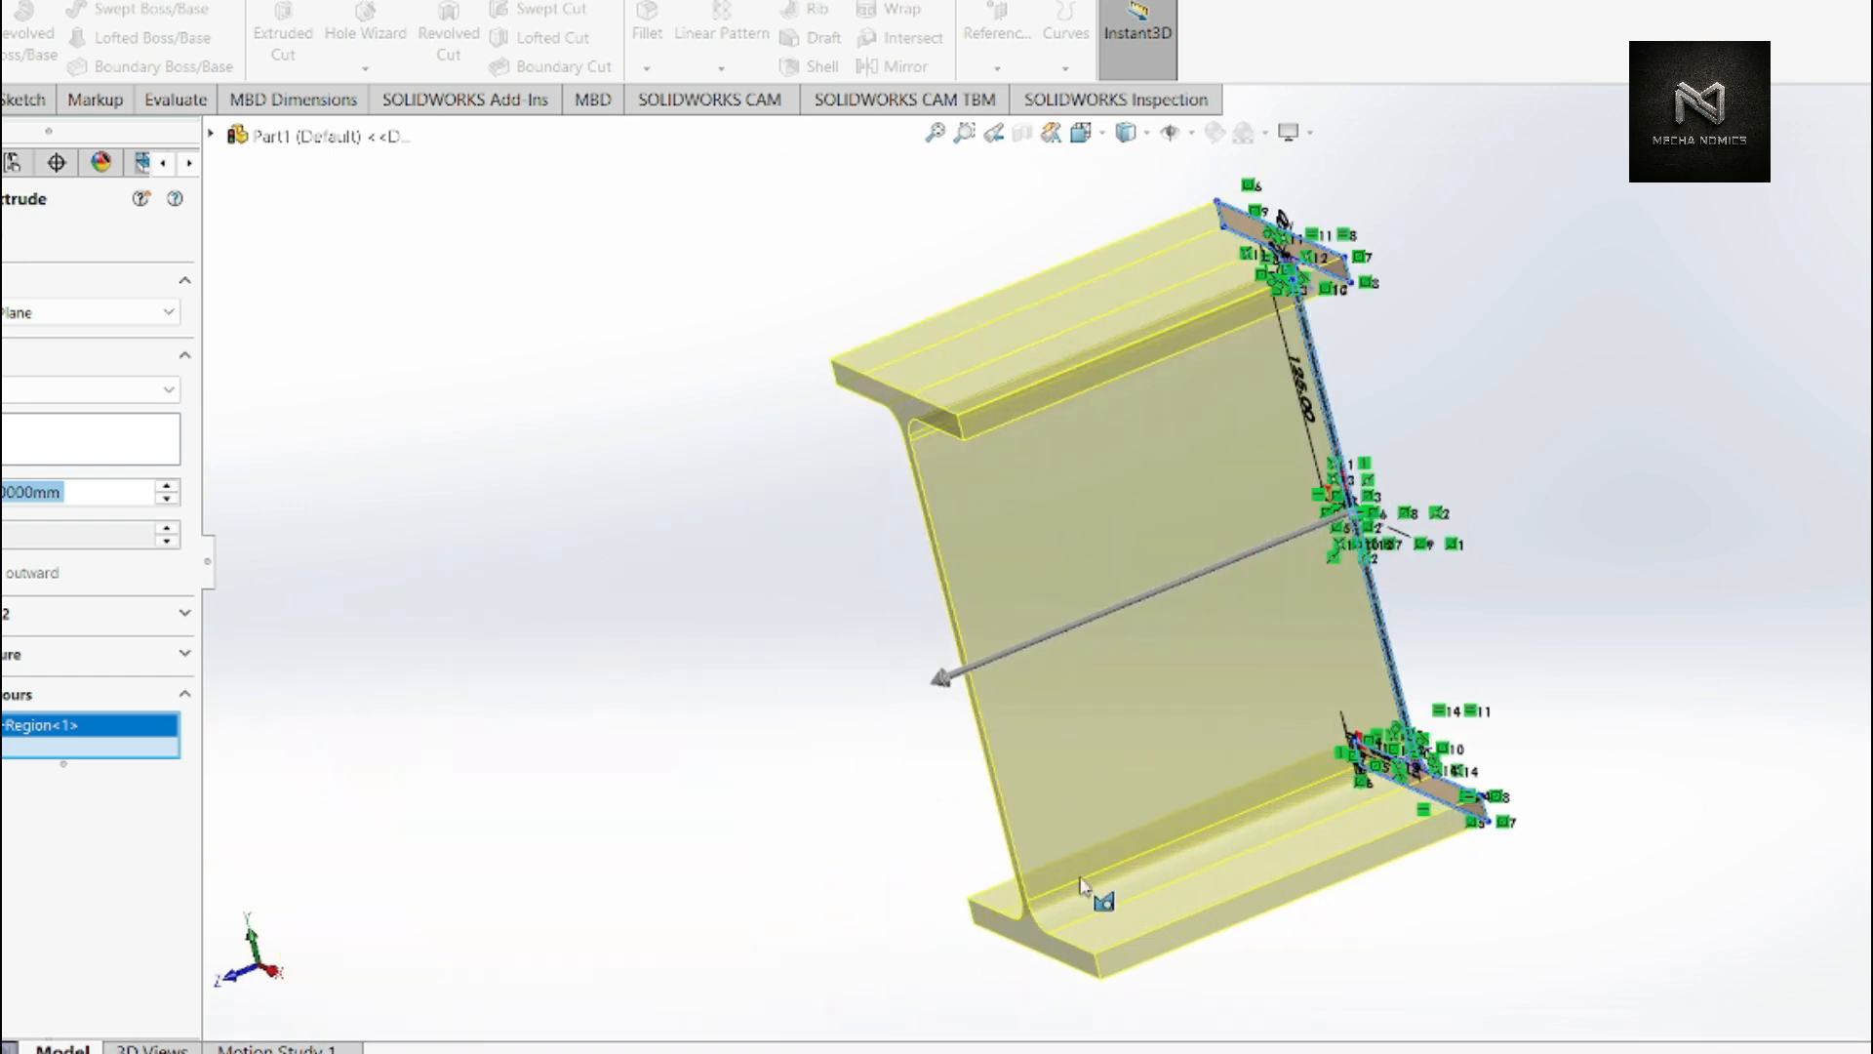
{"action": "middle_click_drag", "start_coordinate": [1015, 538], "coordinate": [1070, 577]}
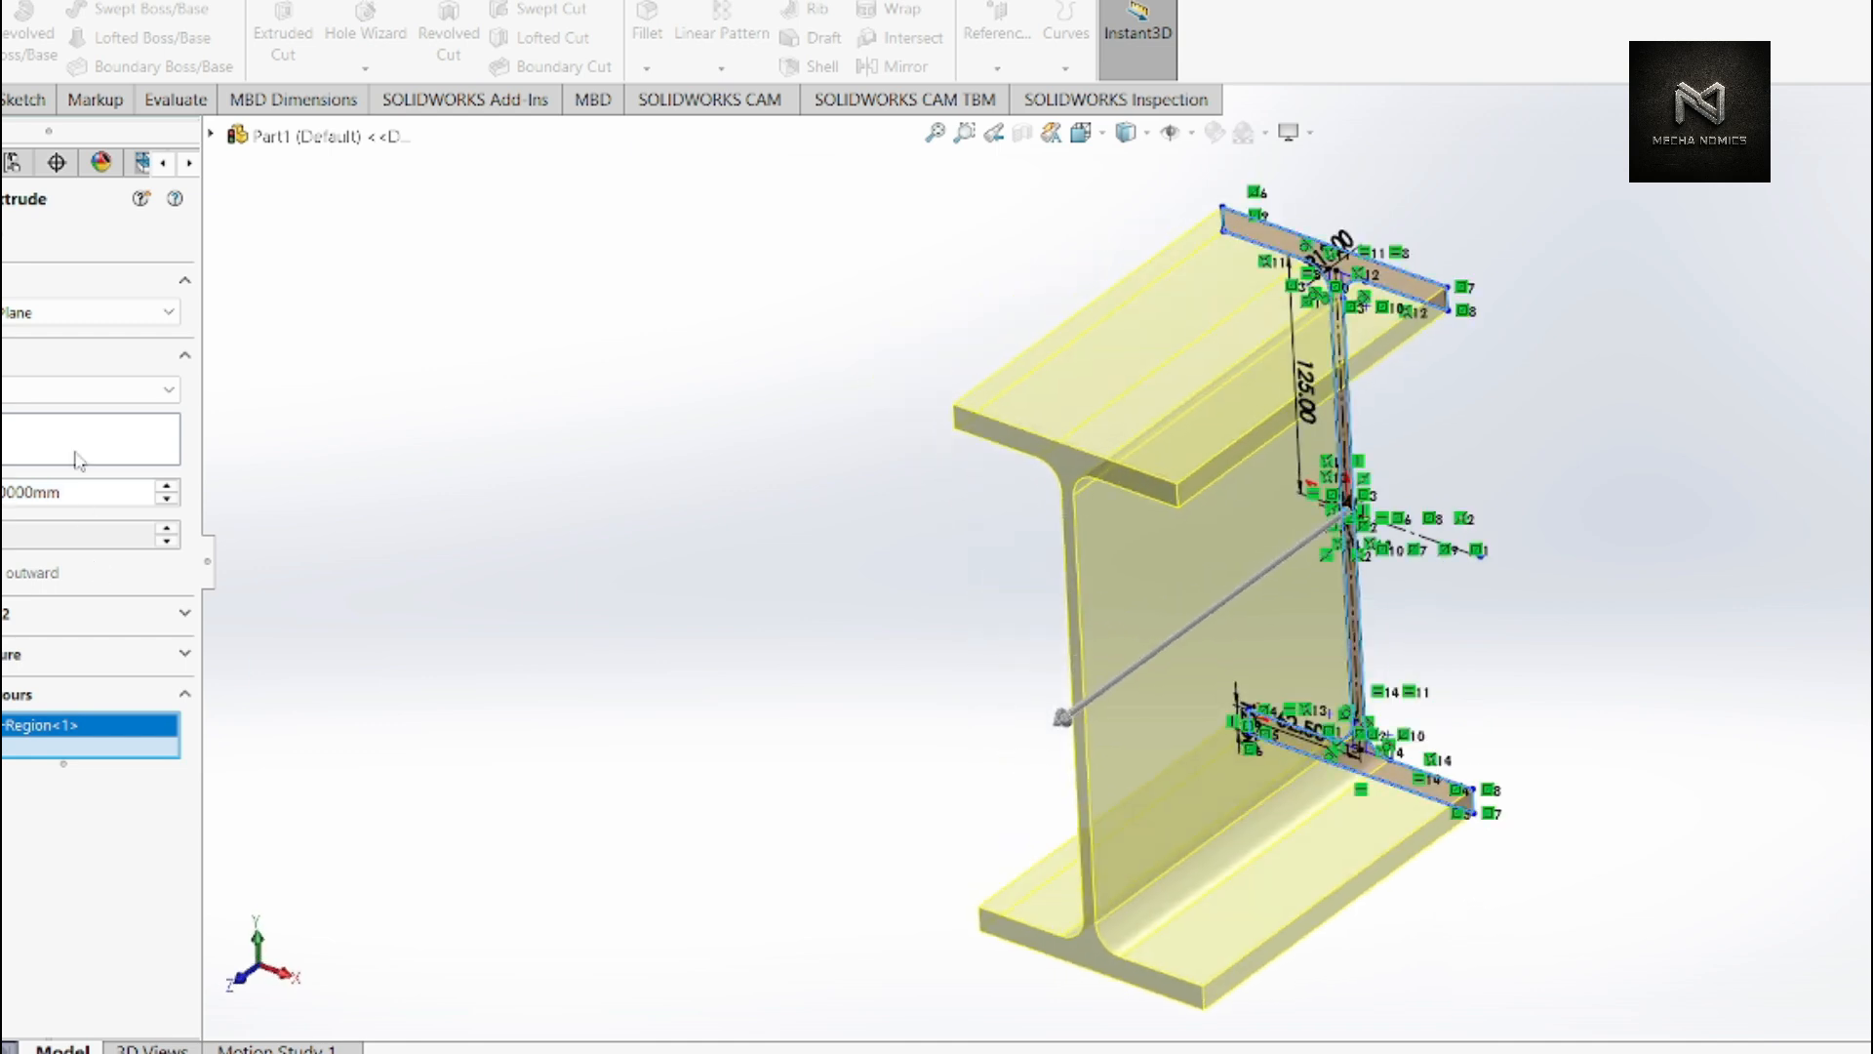
- Try increasing the beam's extrusion depth in repeated increments to lengthen the preview
{"action": "scroll", "coordinate": [76, 495], "scroll_direction": "up", "scroll_amount": 3}
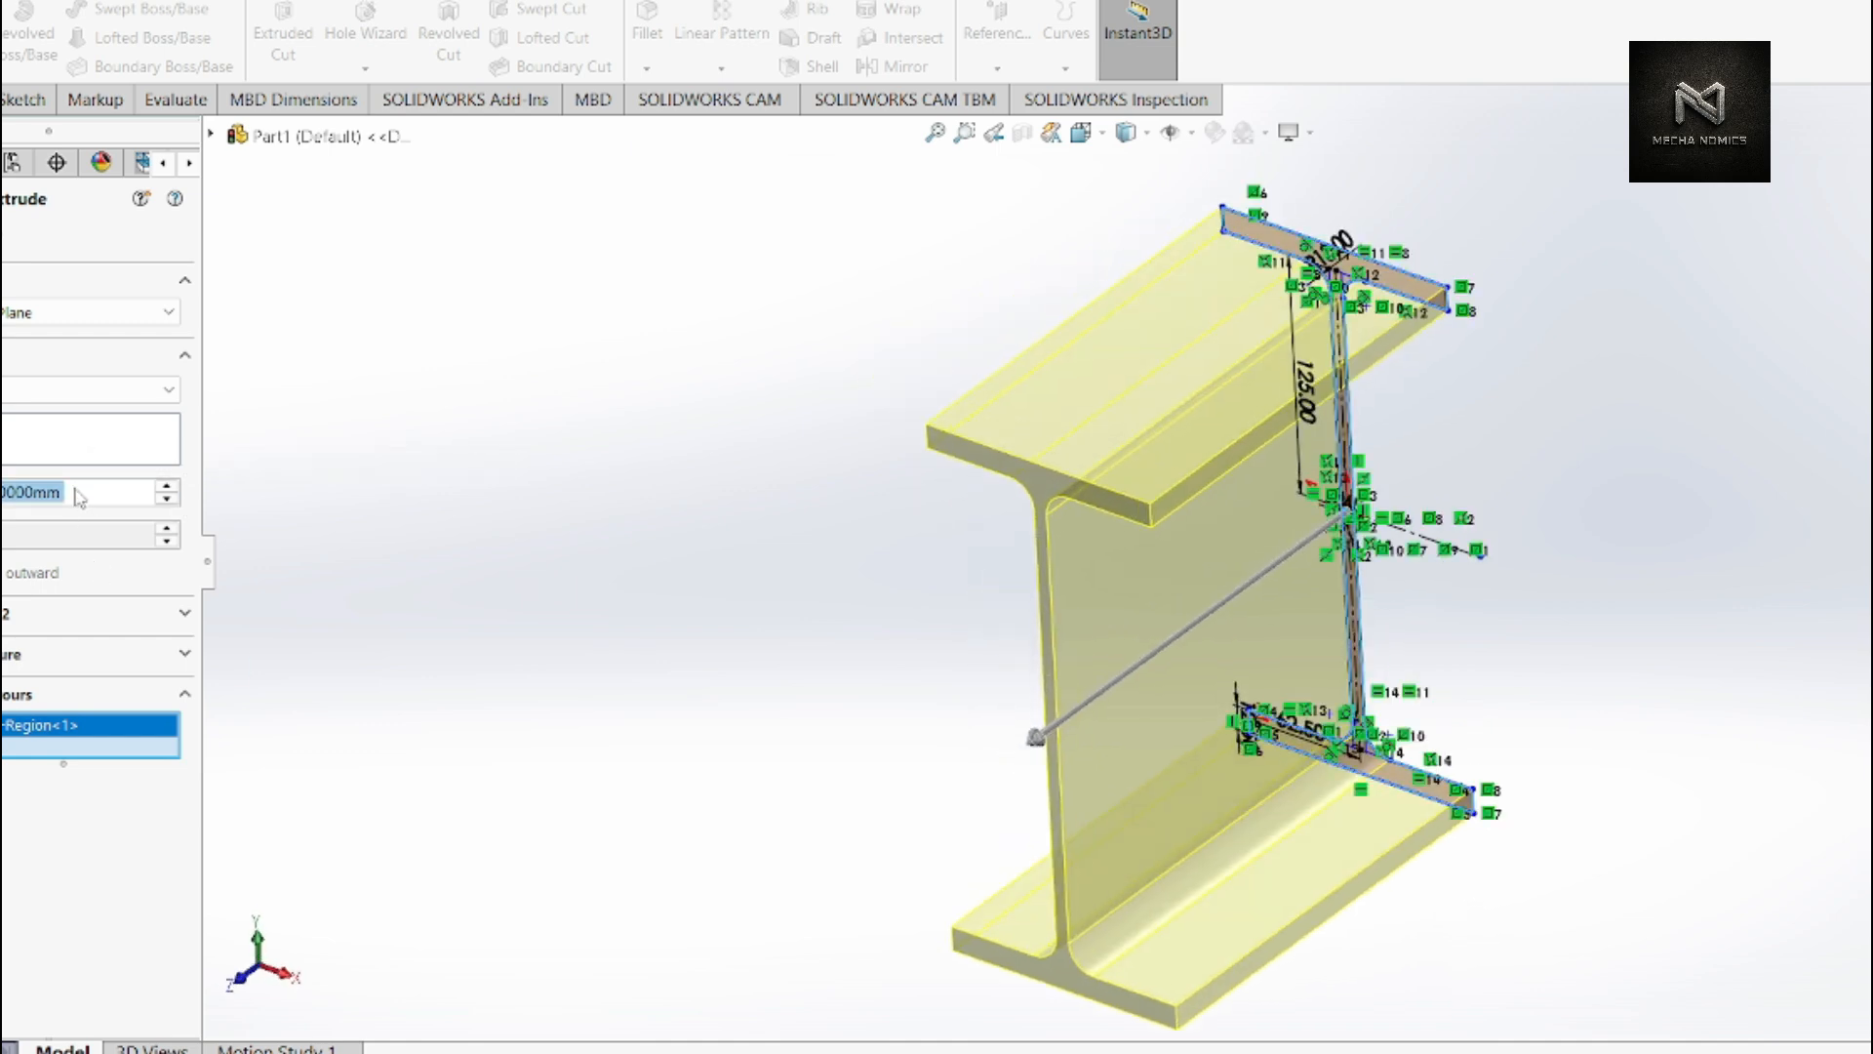
{"action": "scroll", "coordinate": [76, 495], "scroll_direction": "up", "scroll_amount": 5}
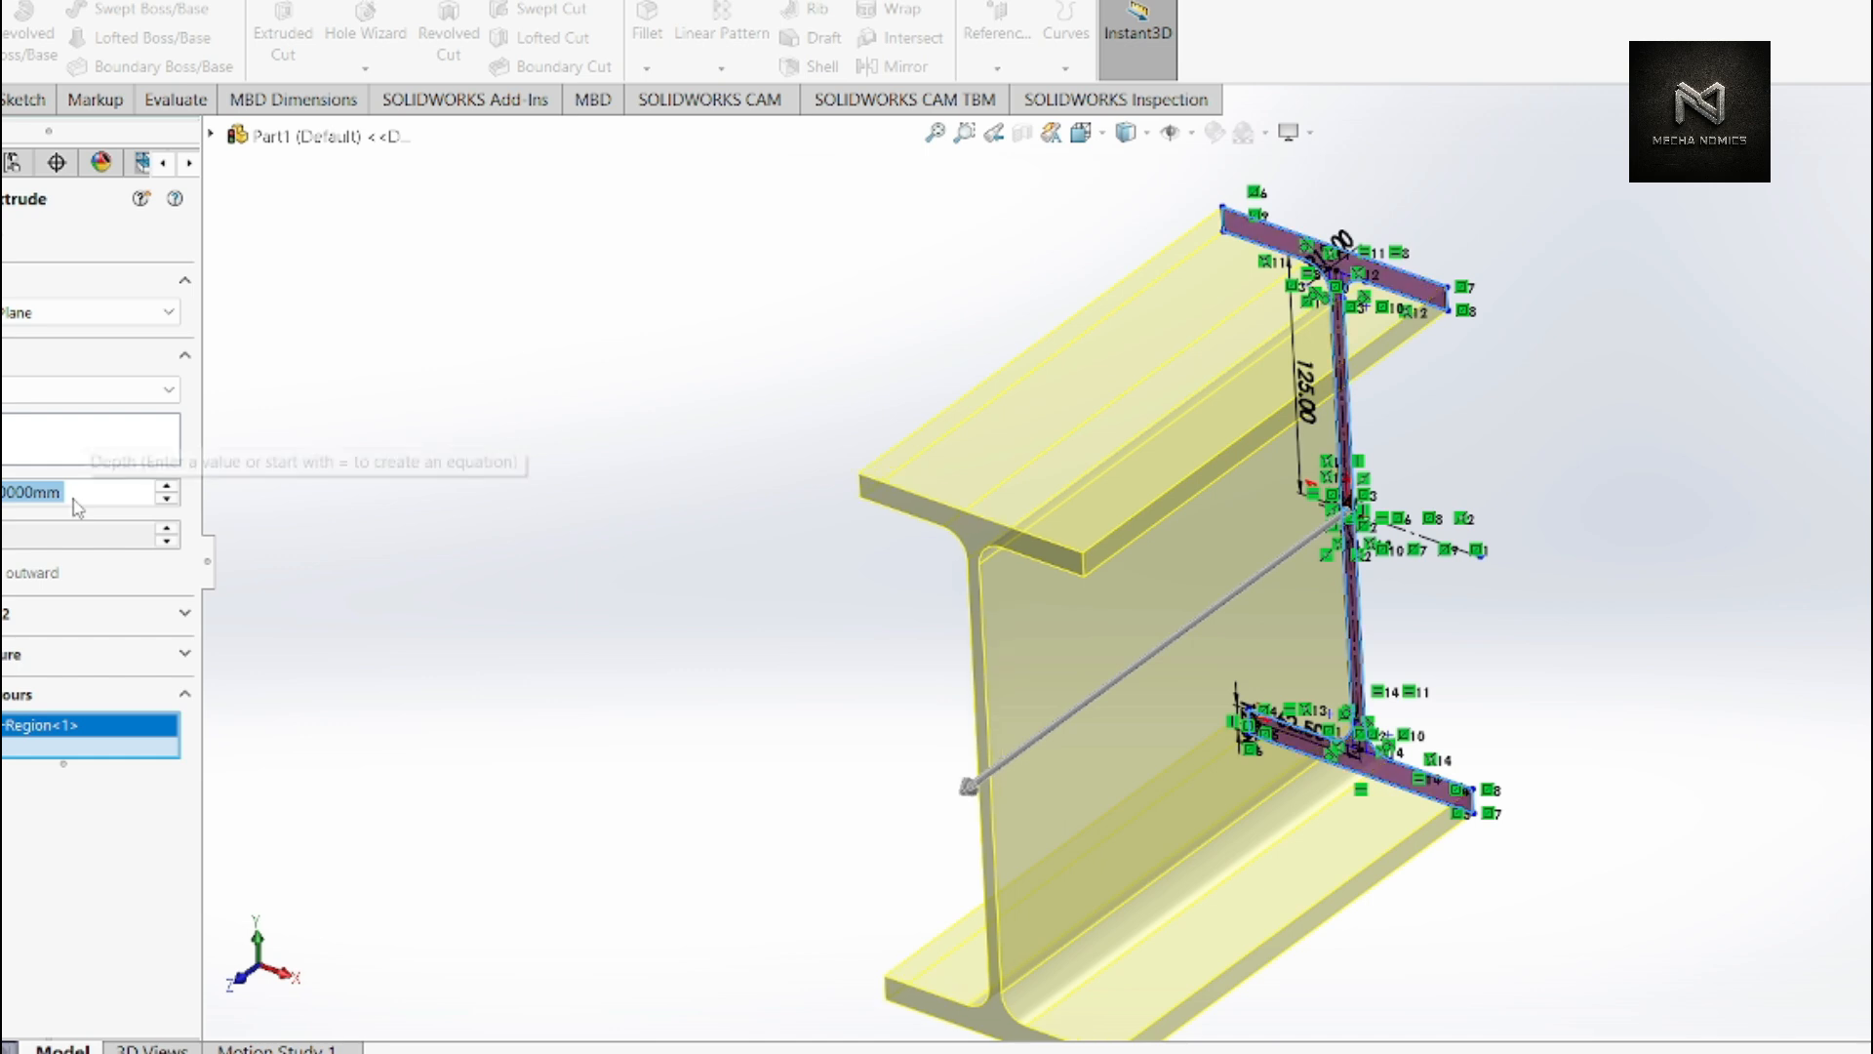
{"action": "scroll", "coordinate": [76, 502], "scroll_direction": "up", "scroll_amount": 5}
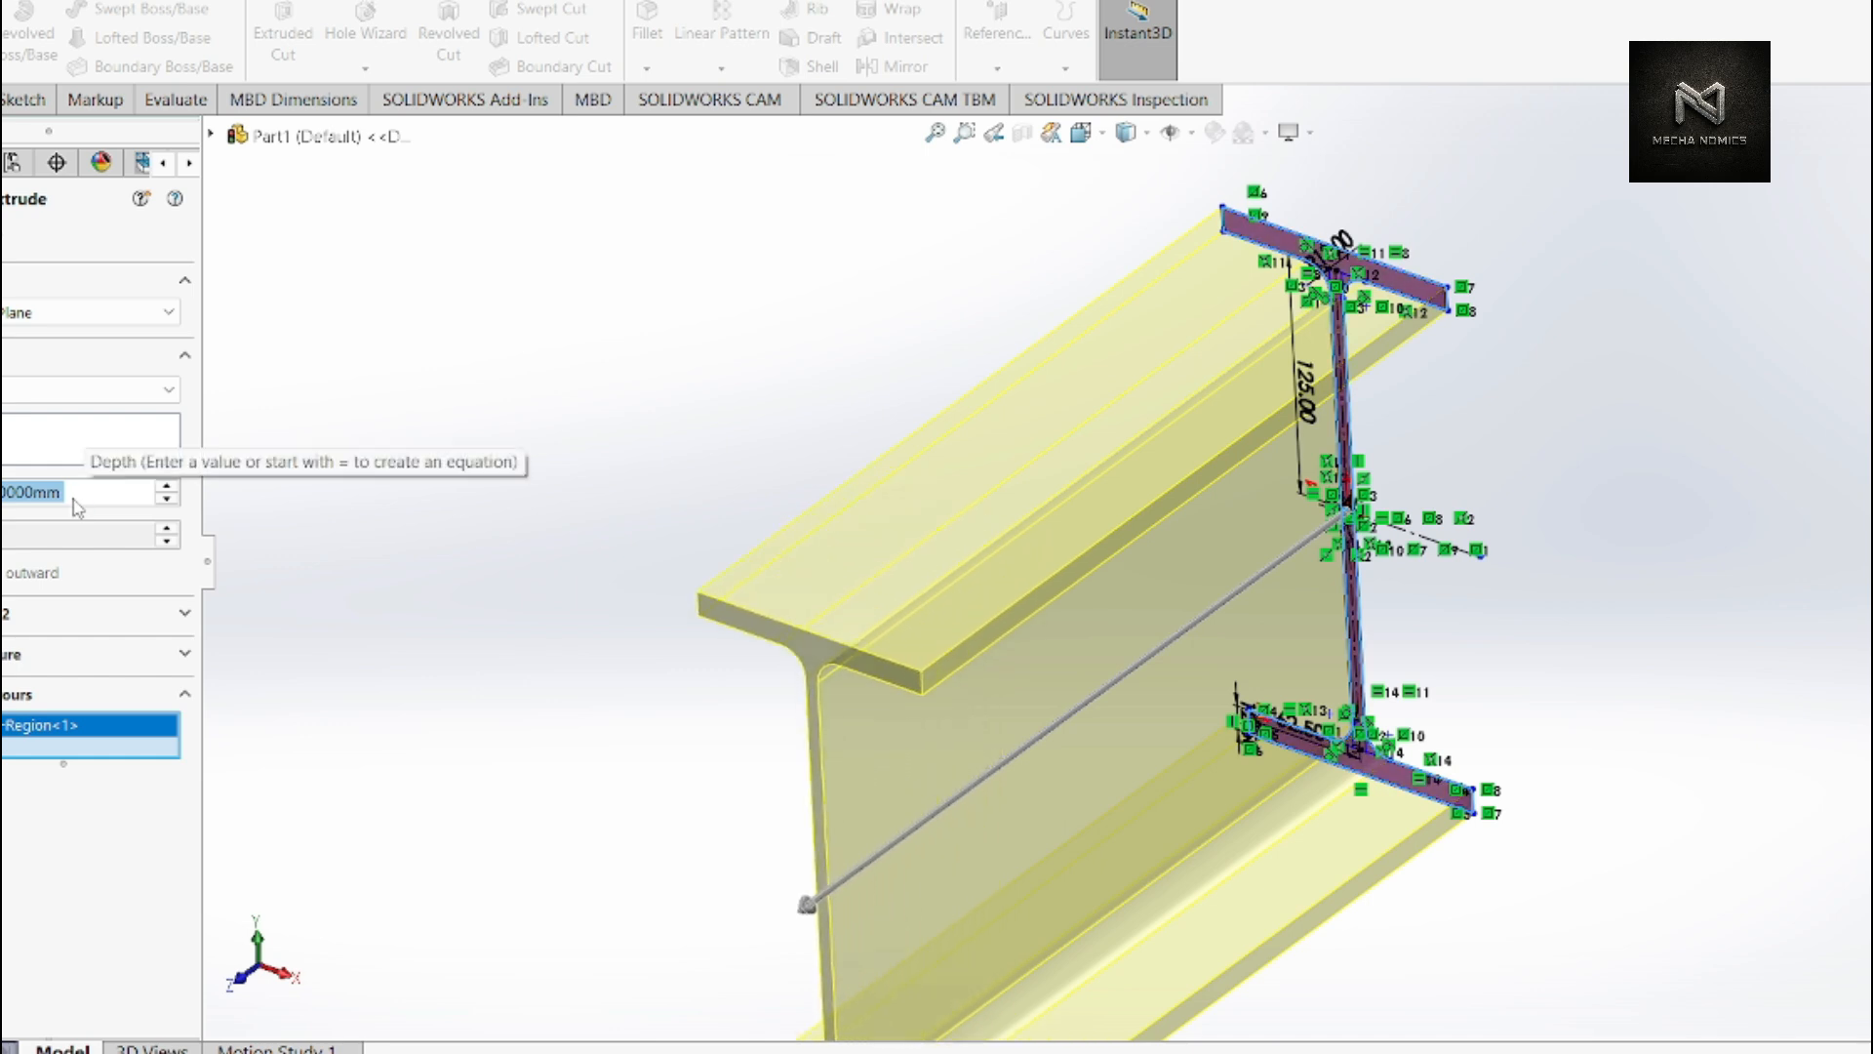
{"action": "scroll", "coordinate": [76, 507], "scroll_direction": "up", "scroll_amount": 5}
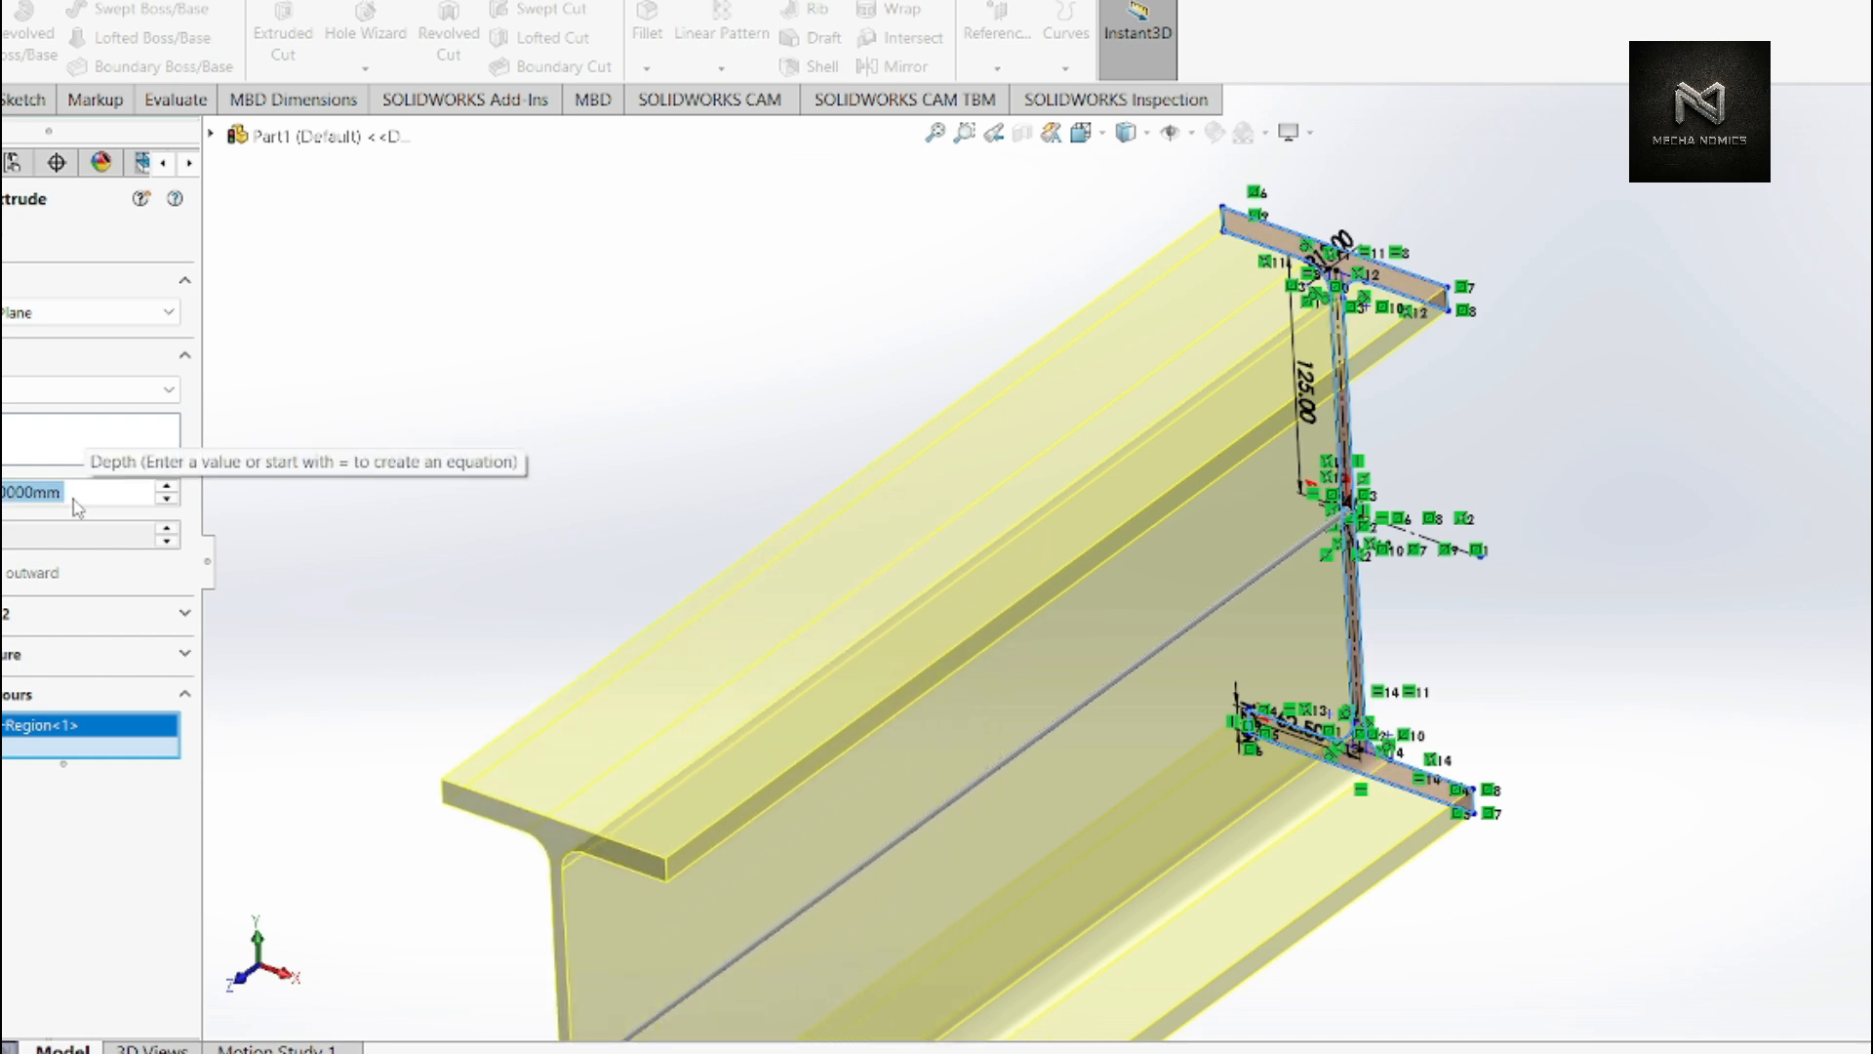
{"action": "scroll", "coordinate": [76, 507], "scroll_direction": "up", "scroll_amount": 4}
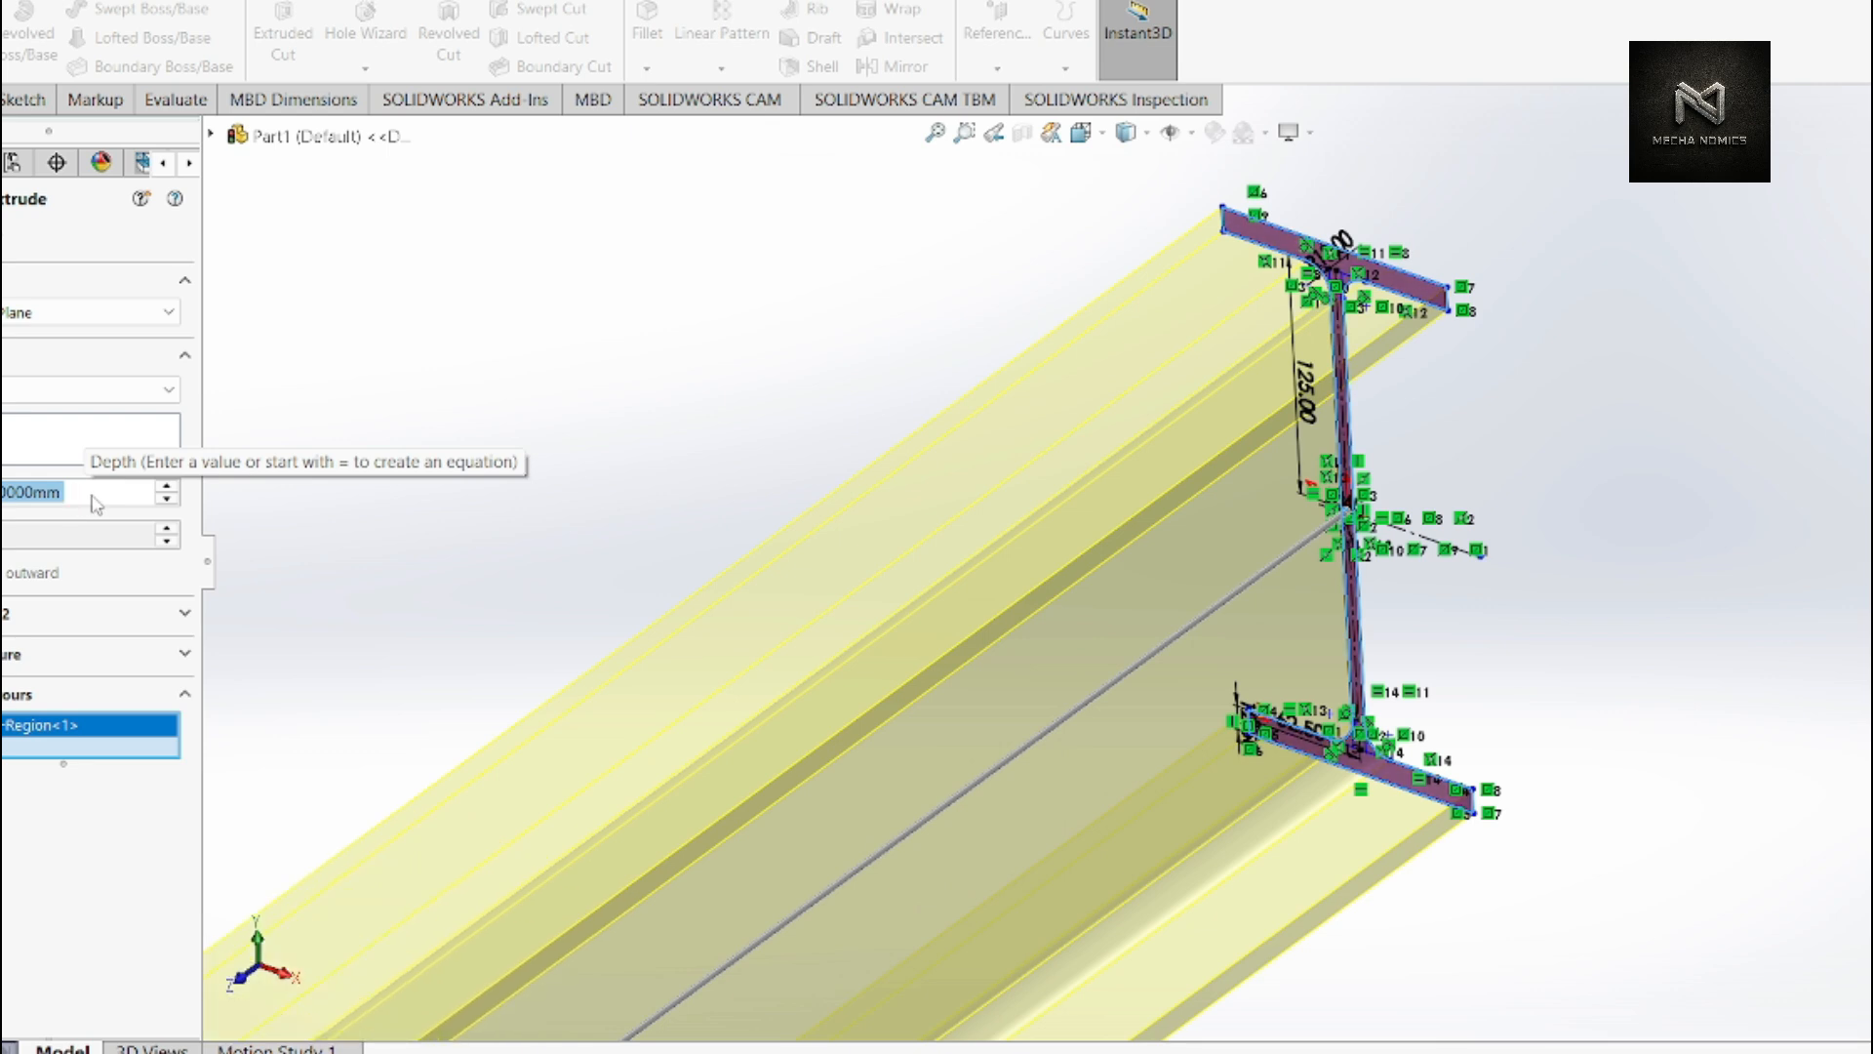
- Set the I-beam's extrusion depth to 1000 mm and complete the boss extrusion
{"action": "right_click", "coordinate": [94, 496]}
{"action": "type", "text": "1000"}
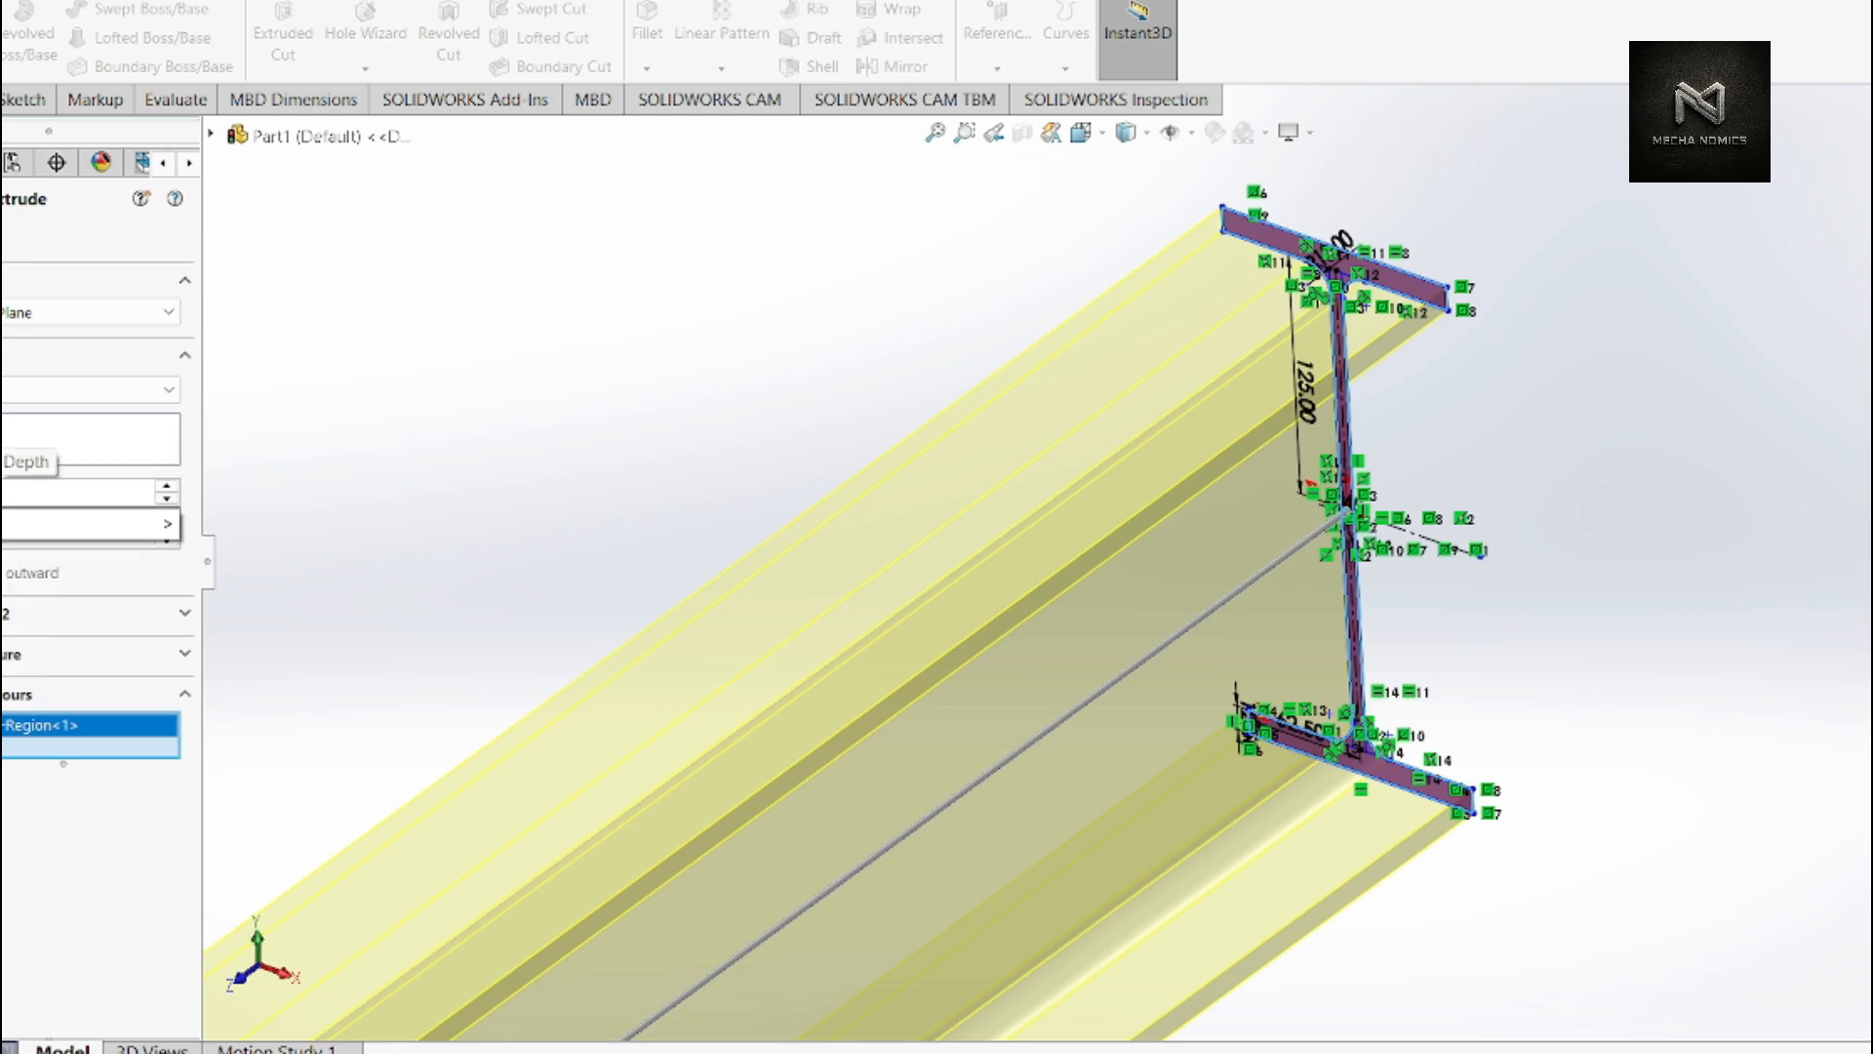
{"action": "key", "text": "Return"}
- Show the whole extruded beam in the isometric view
{"action": "scroll", "coordinate": [1171, 449], "scroll_direction": "up", "scroll_amount": 9}
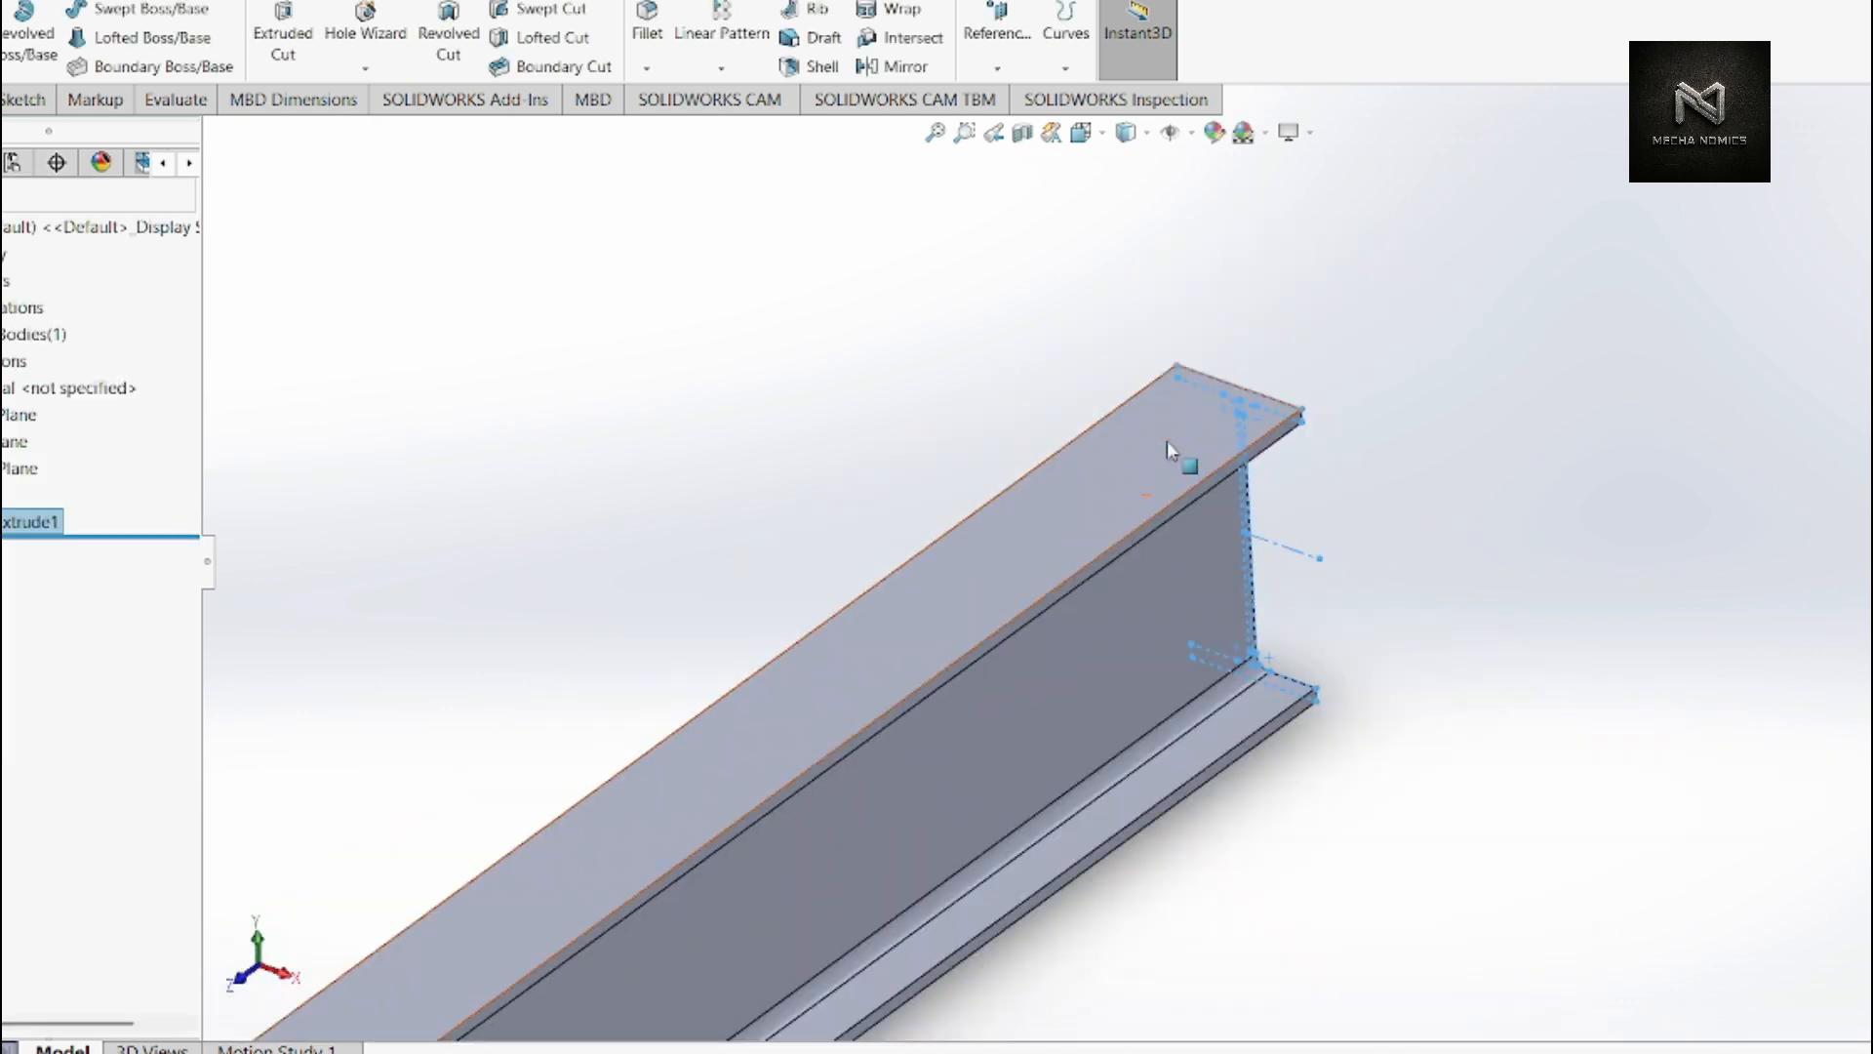
{"action": "scroll", "coordinate": [634, 808], "scroll_direction": "down", "scroll_amount": 3}
{"action": "middle_click_drag", "start_coordinate": [1109, 832], "coordinate": [1092, 765]}
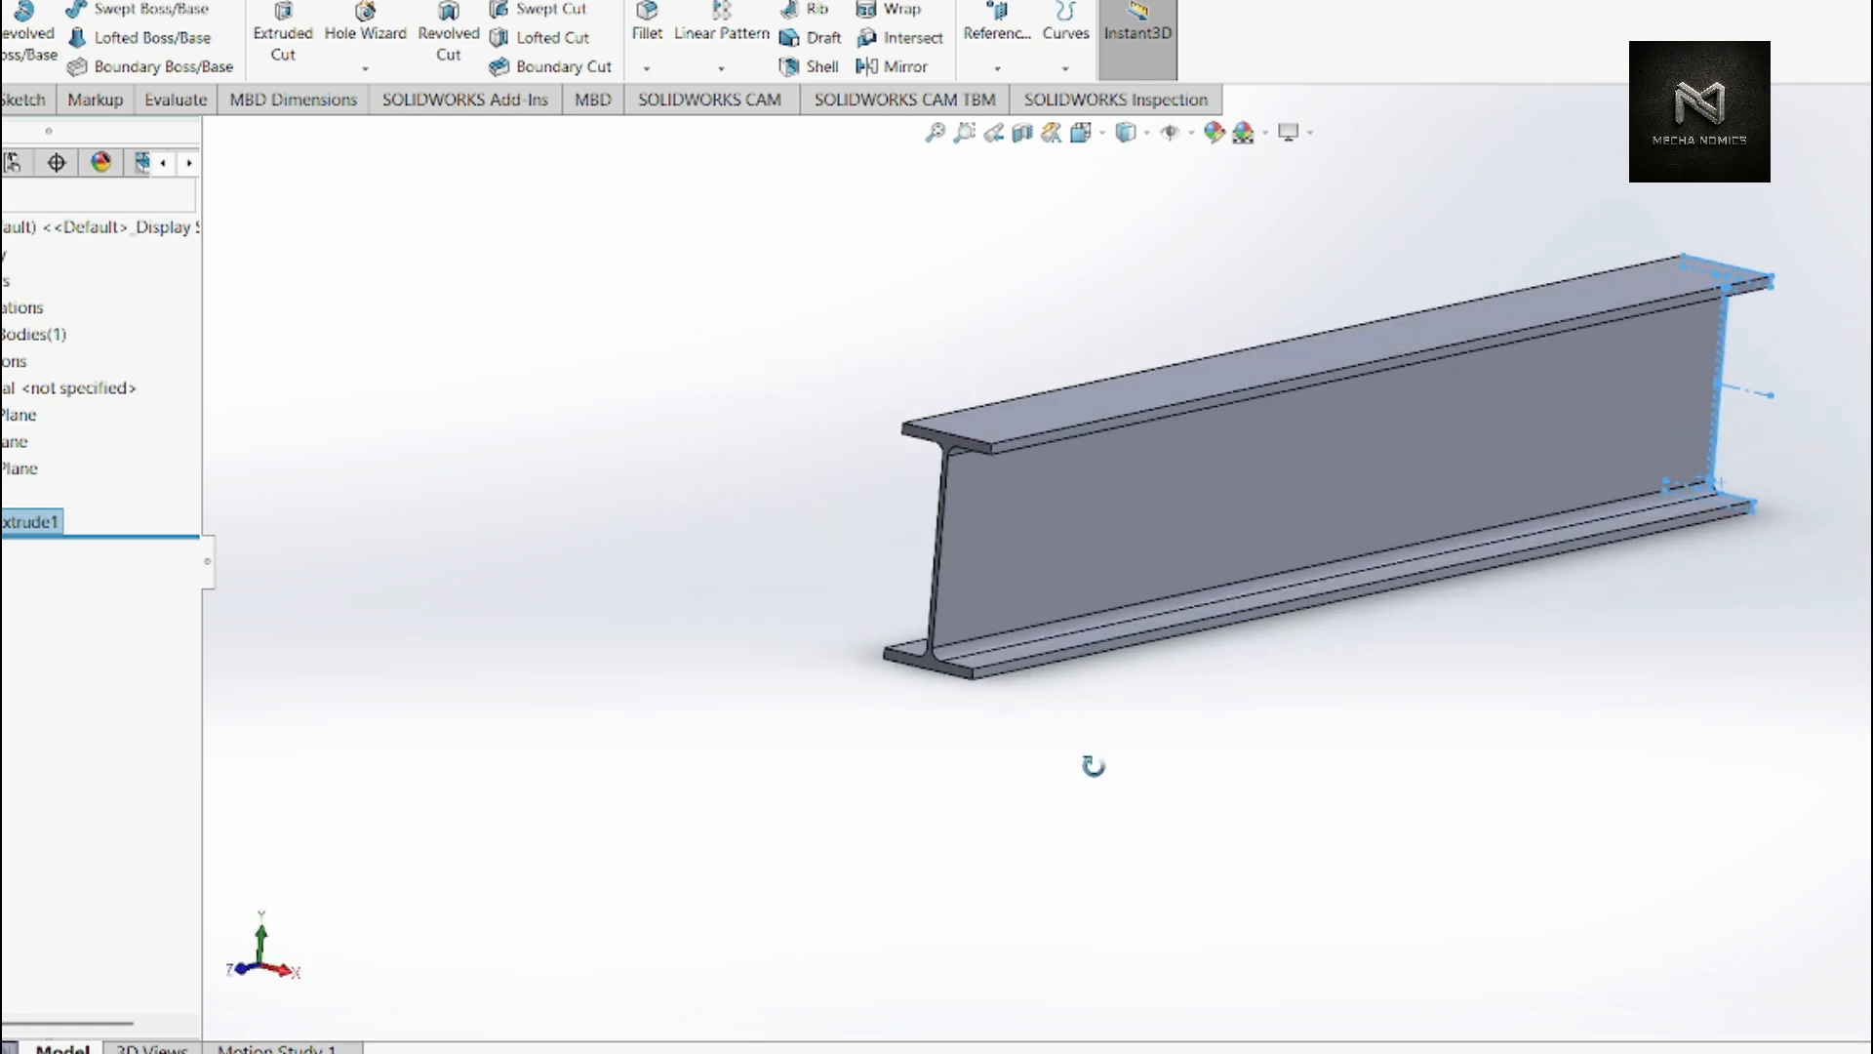
{"action": "left_click", "coordinate": [1095, 139]}
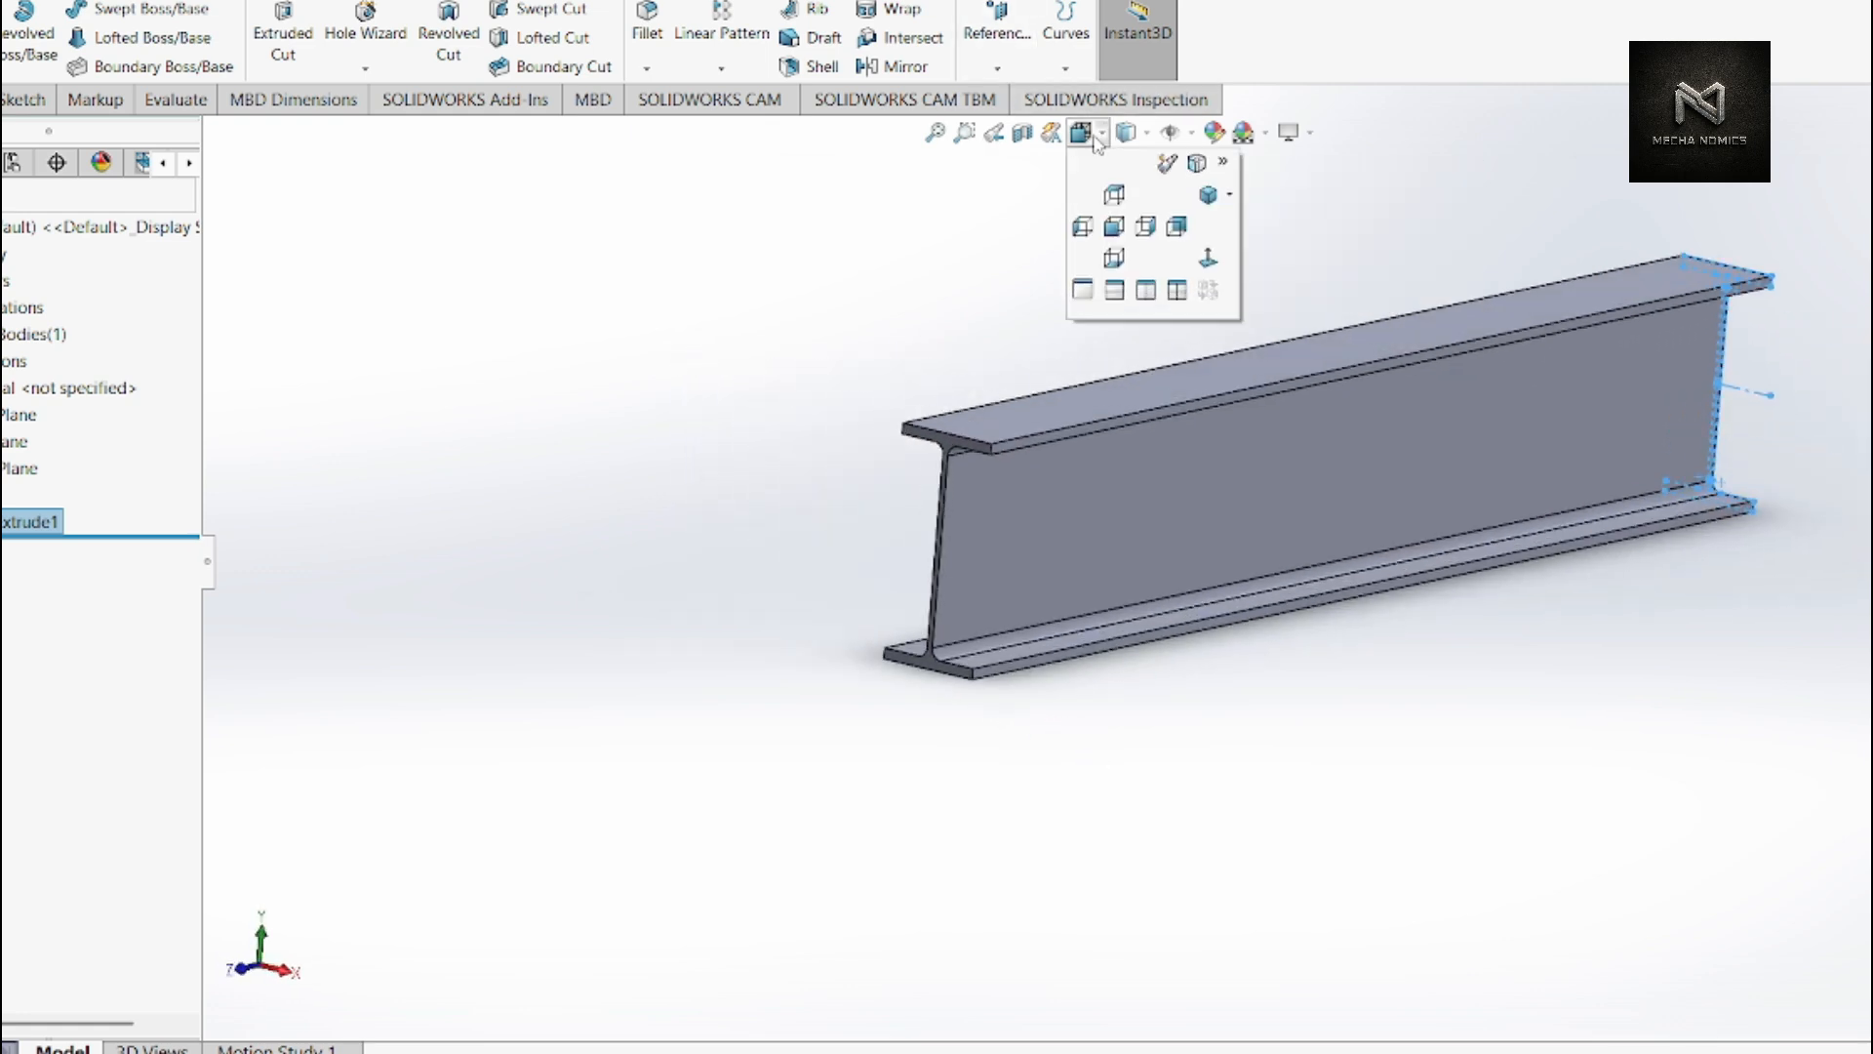
{"action": "left_click", "coordinate": [1127, 133]}
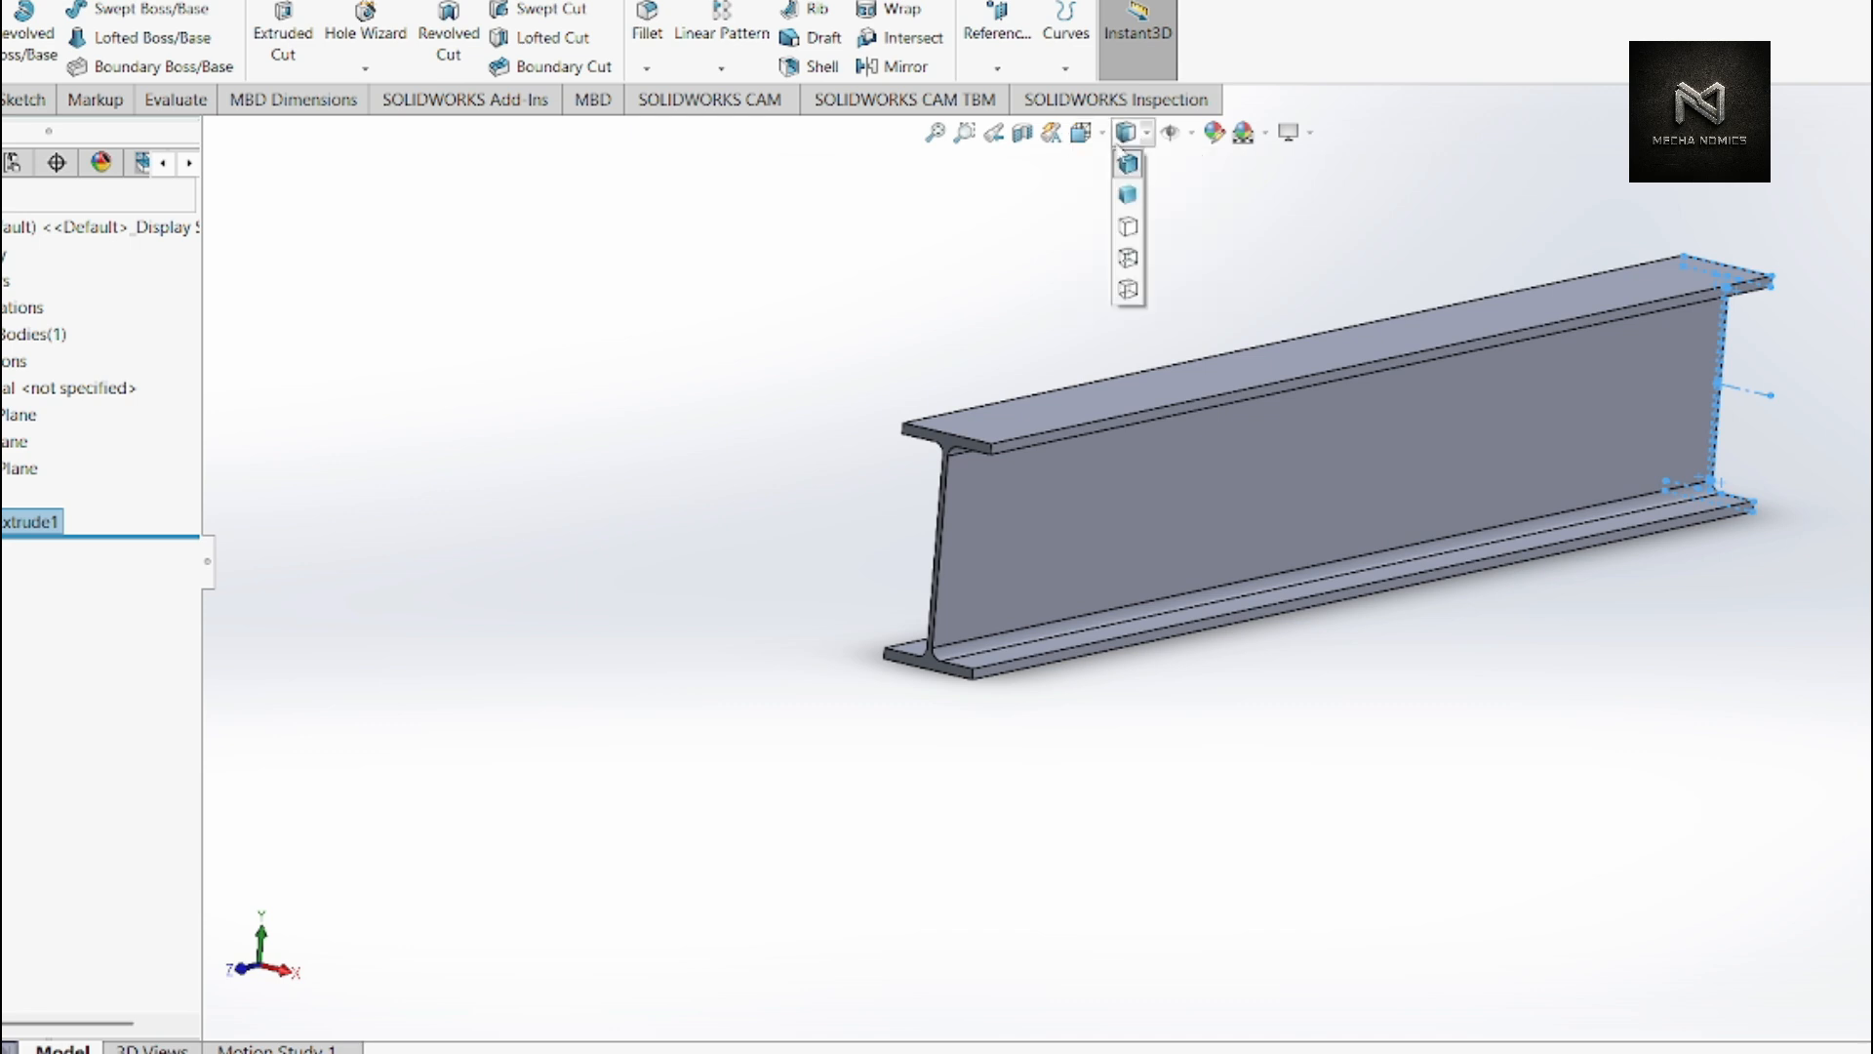
{"action": "mouse_move", "coordinate": [1086, 124]}
{"action": "left_click", "coordinate": [1207, 198]}
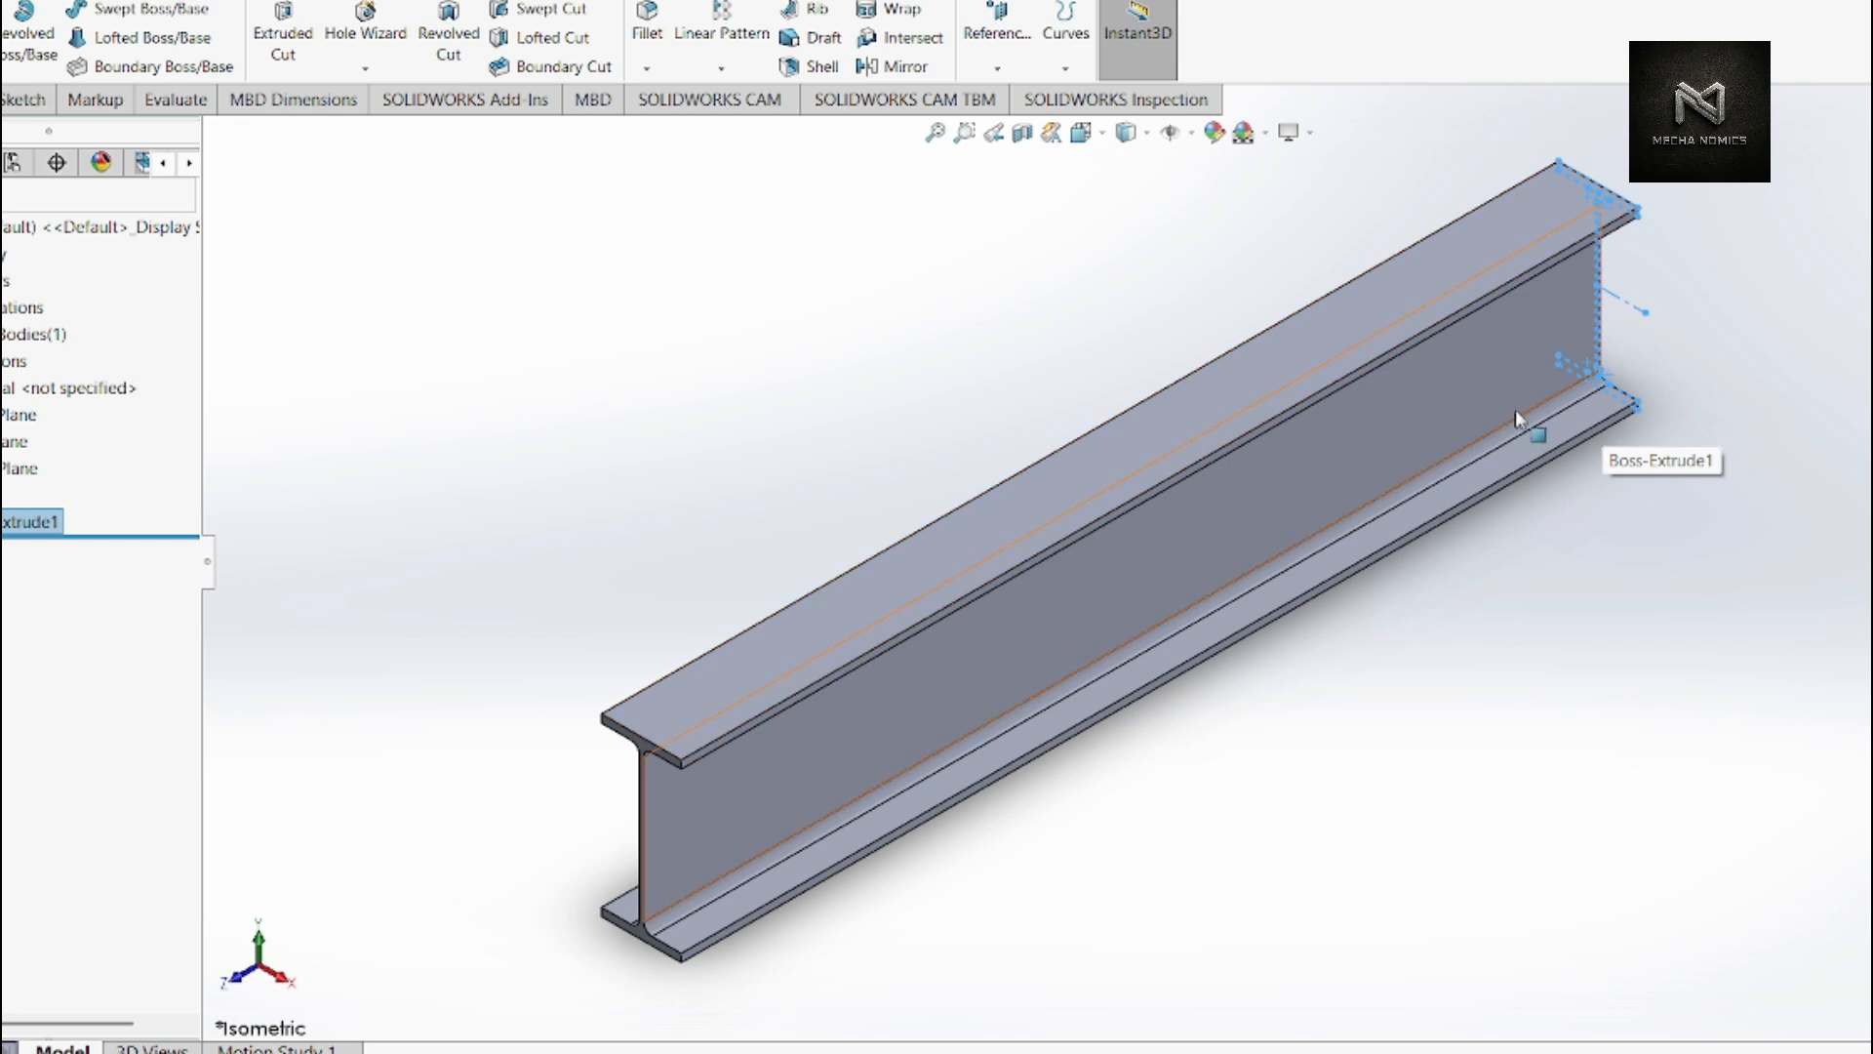
- Examine the beam's end profile up close, including the fillets between the web and the upper flange
{"action": "middle_click_drag", "start_coordinate": [810, 932], "coordinate": [918, 771]}
{"action": "scroll", "coordinate": [1275, 489], "scroll_direction": "down", "scroll_amount": 5}
{"action": "mouse_move", "coordinate": [1130, 689]}
{"action": "middle_mouse_down"}
{"action": "mouse_move", "coordinate": [1121, 650]}
{"action": "mouse_move", "coordinate": [677, 765]}
{"action": "mouse_move", "coordinate": [1034, 695]}
{"action": "mouse_move", "coordinate": [1104, 694]}
{"action": "mouse_move", "coordinate": [1138, 718]}
{"action": "middle_mouse_up"}
{"action": "scroll", "coordinate": [1074, 673], "scroll_direction": "up", "scroll_amount": 5}
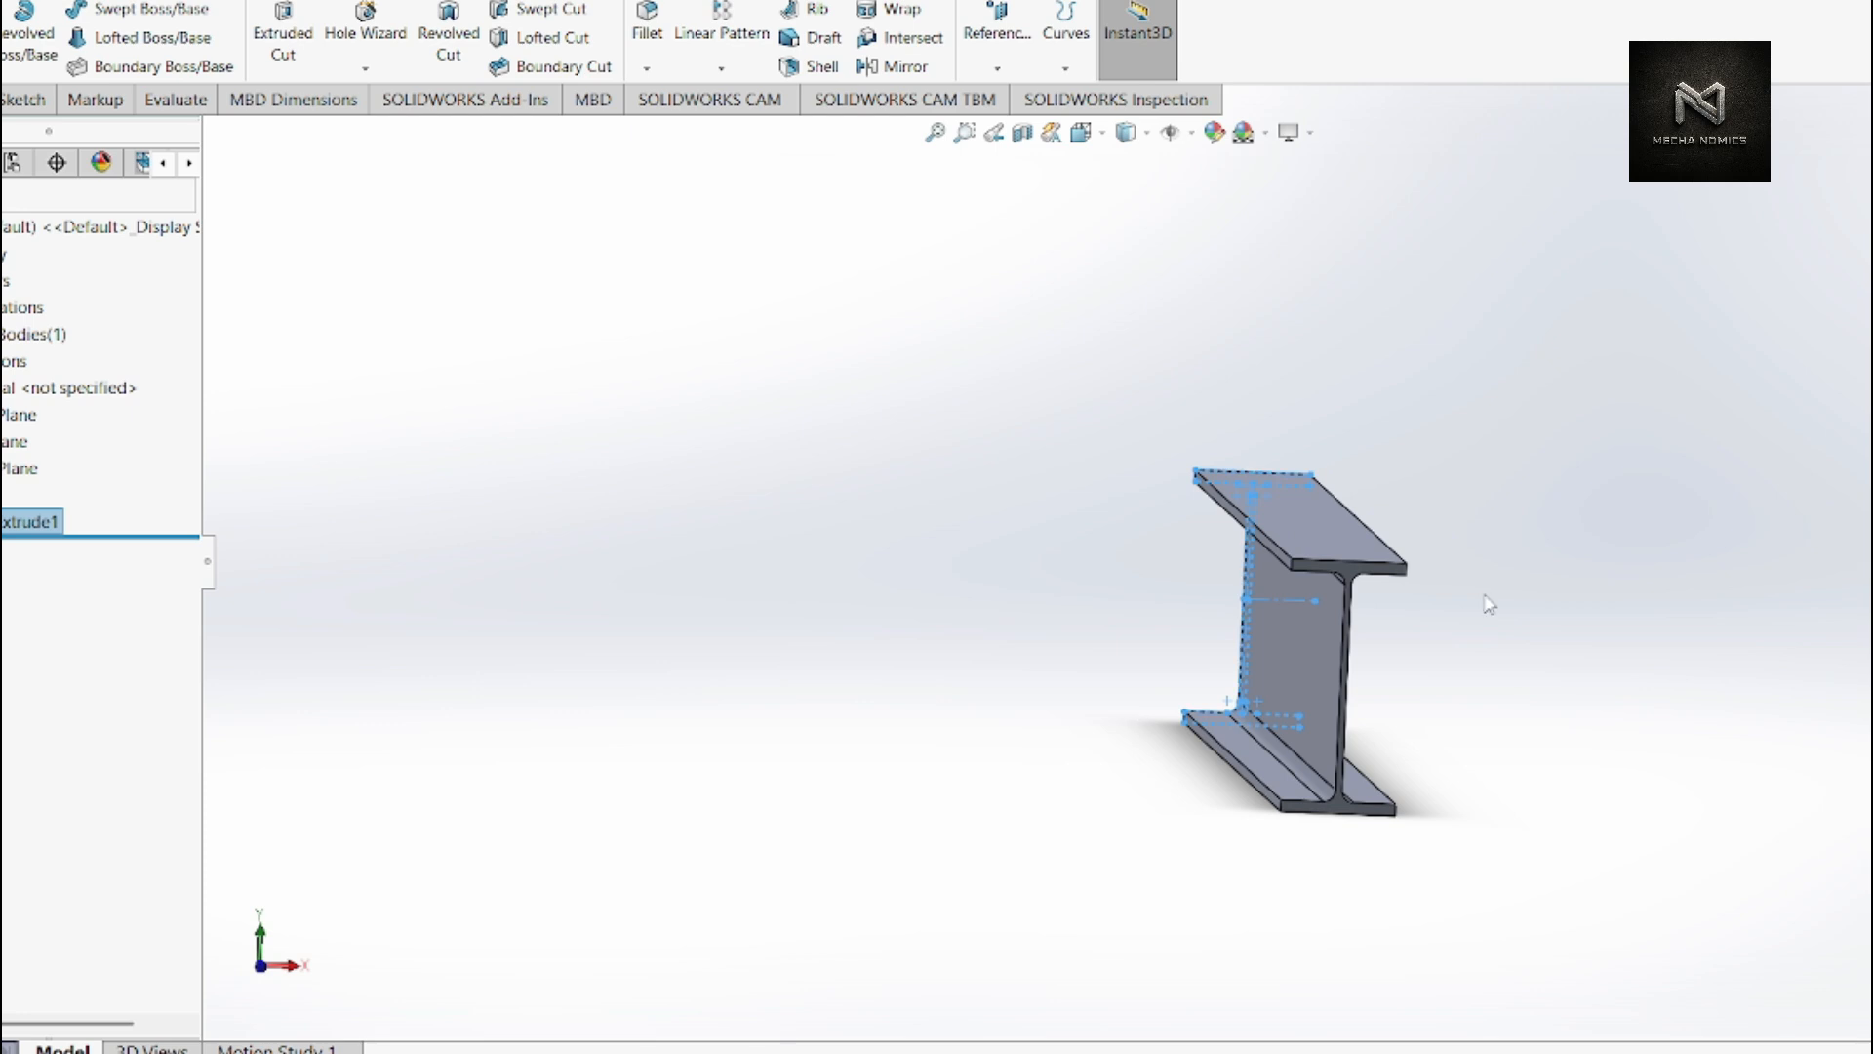
{"action": "scroll", "coordinate": [1424, 527], "scroll_direction": "down", "scroll_amount": 2}
{"action": "scroll", "coordinate": [1268, 595], "scroll_direction": "down", "scroll_amount": 2}
{"action": "scroll", "coordinate": [1379, 585], "scroll_direction": "down", "scroll_amount": 2}
{"action": "scroll", "coordinate": [1378, 579], "scroll_direction": "down", "scroll_amount": 2}
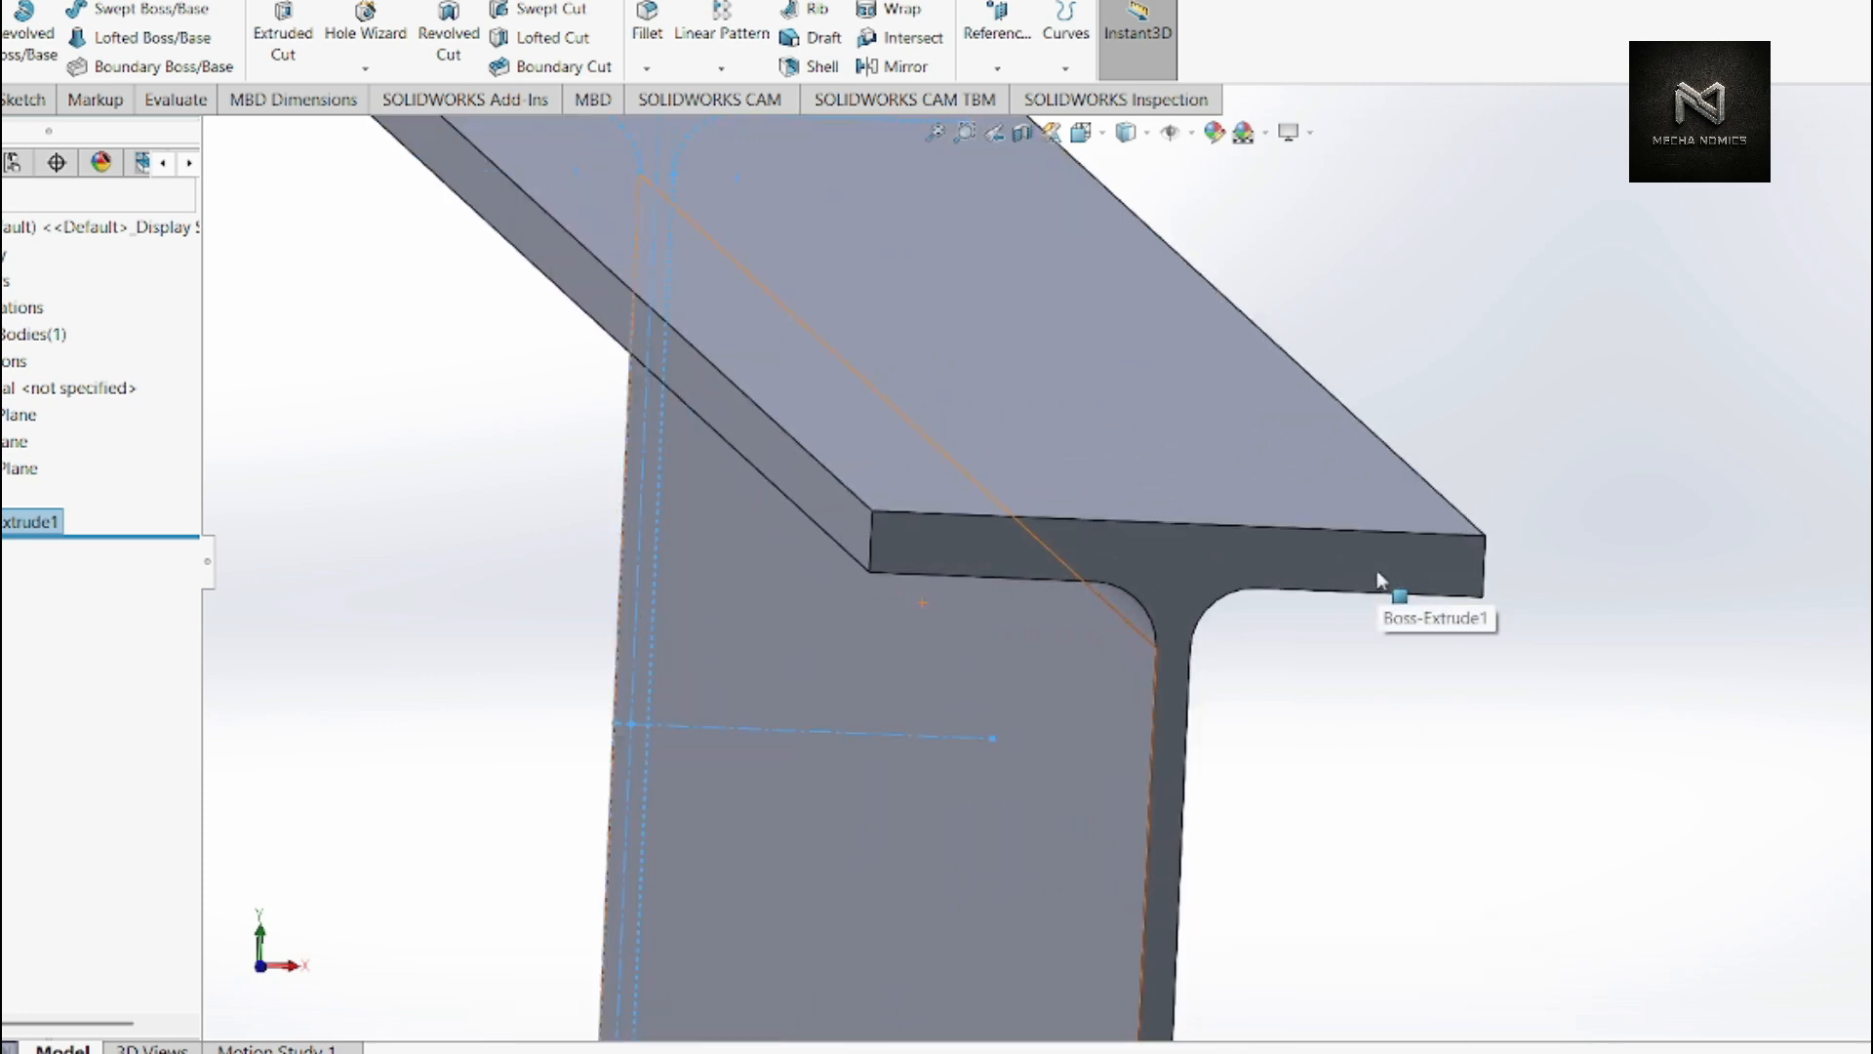
{"action": "scroll", "coordinate": [1344, 661], "scroll_direction": "up", "scroll_amount": 6}
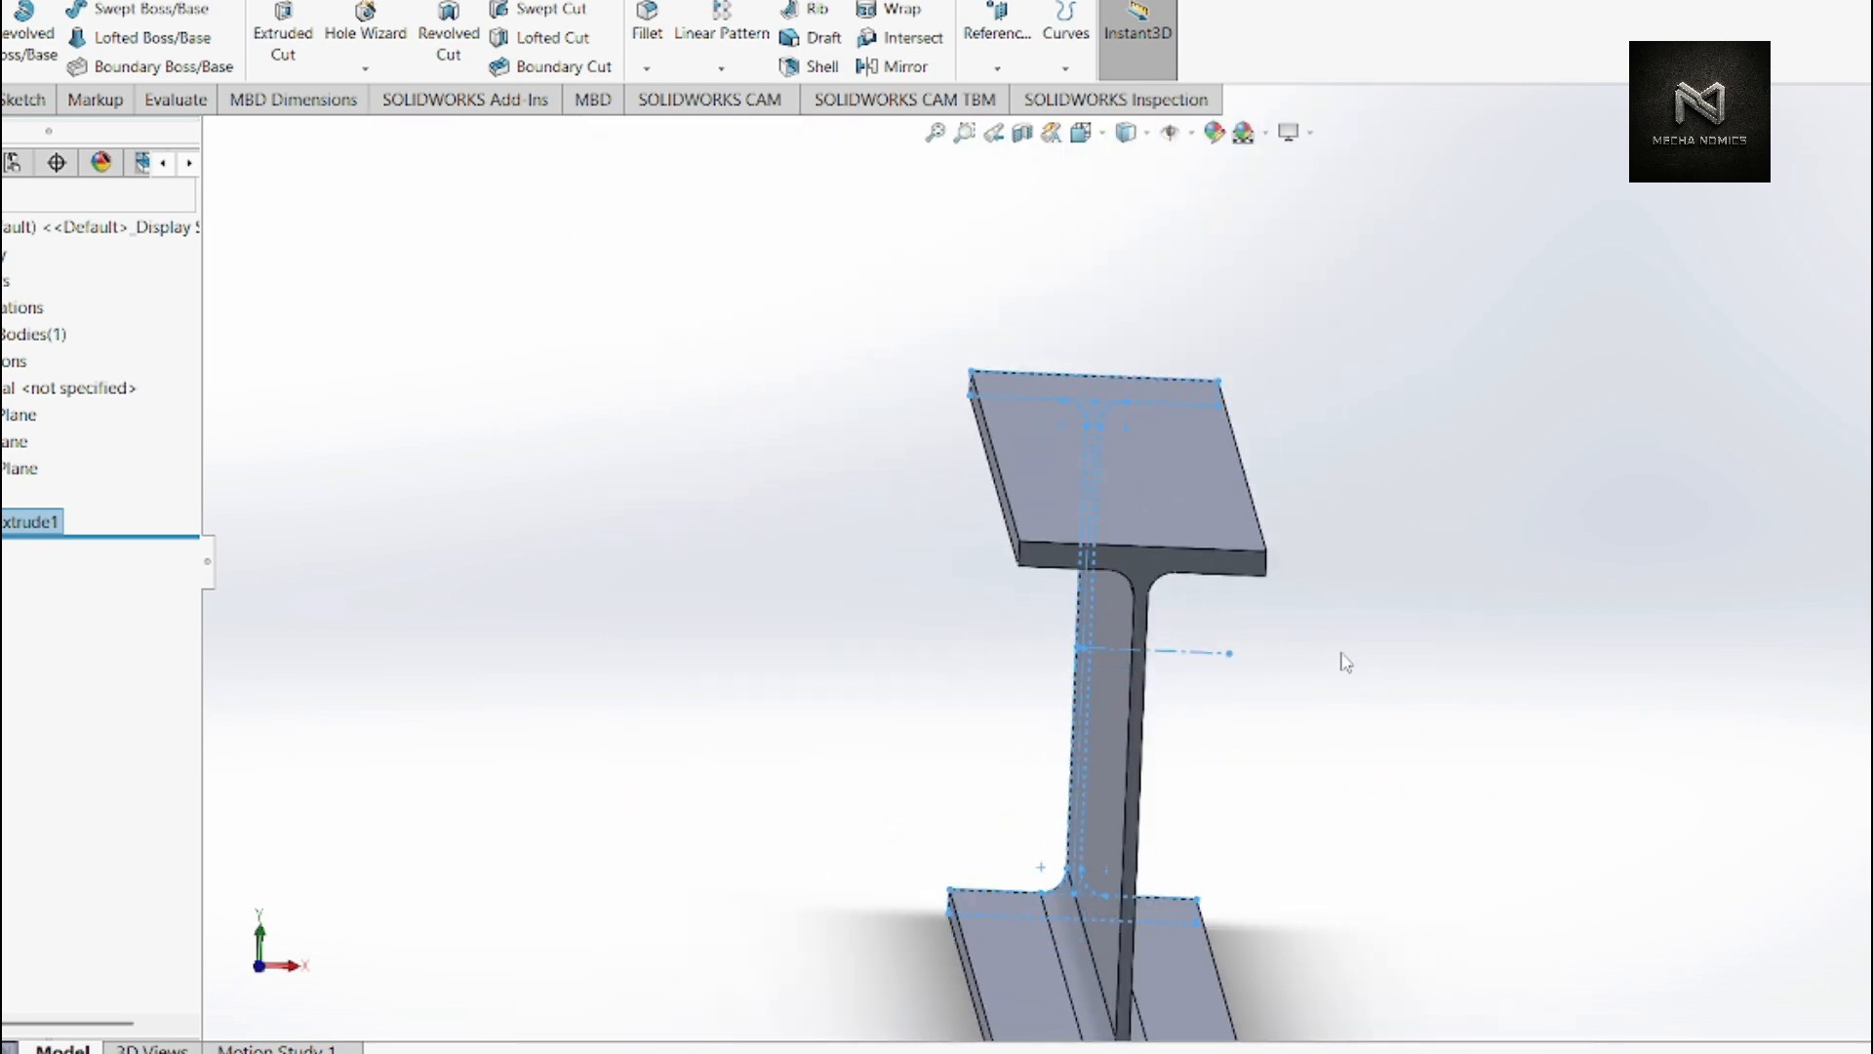
- Examine the beam along its full length and compare the filleted upper flange junctions at both ends
{"action": "scroll", "coordinate": [1344, 659], "scroll_direction": "up", "scroll_amount": 3}
{"action": "middle_click_drag", "start_coordinate": [1343, 657], "coordinate": [1204, 656]}
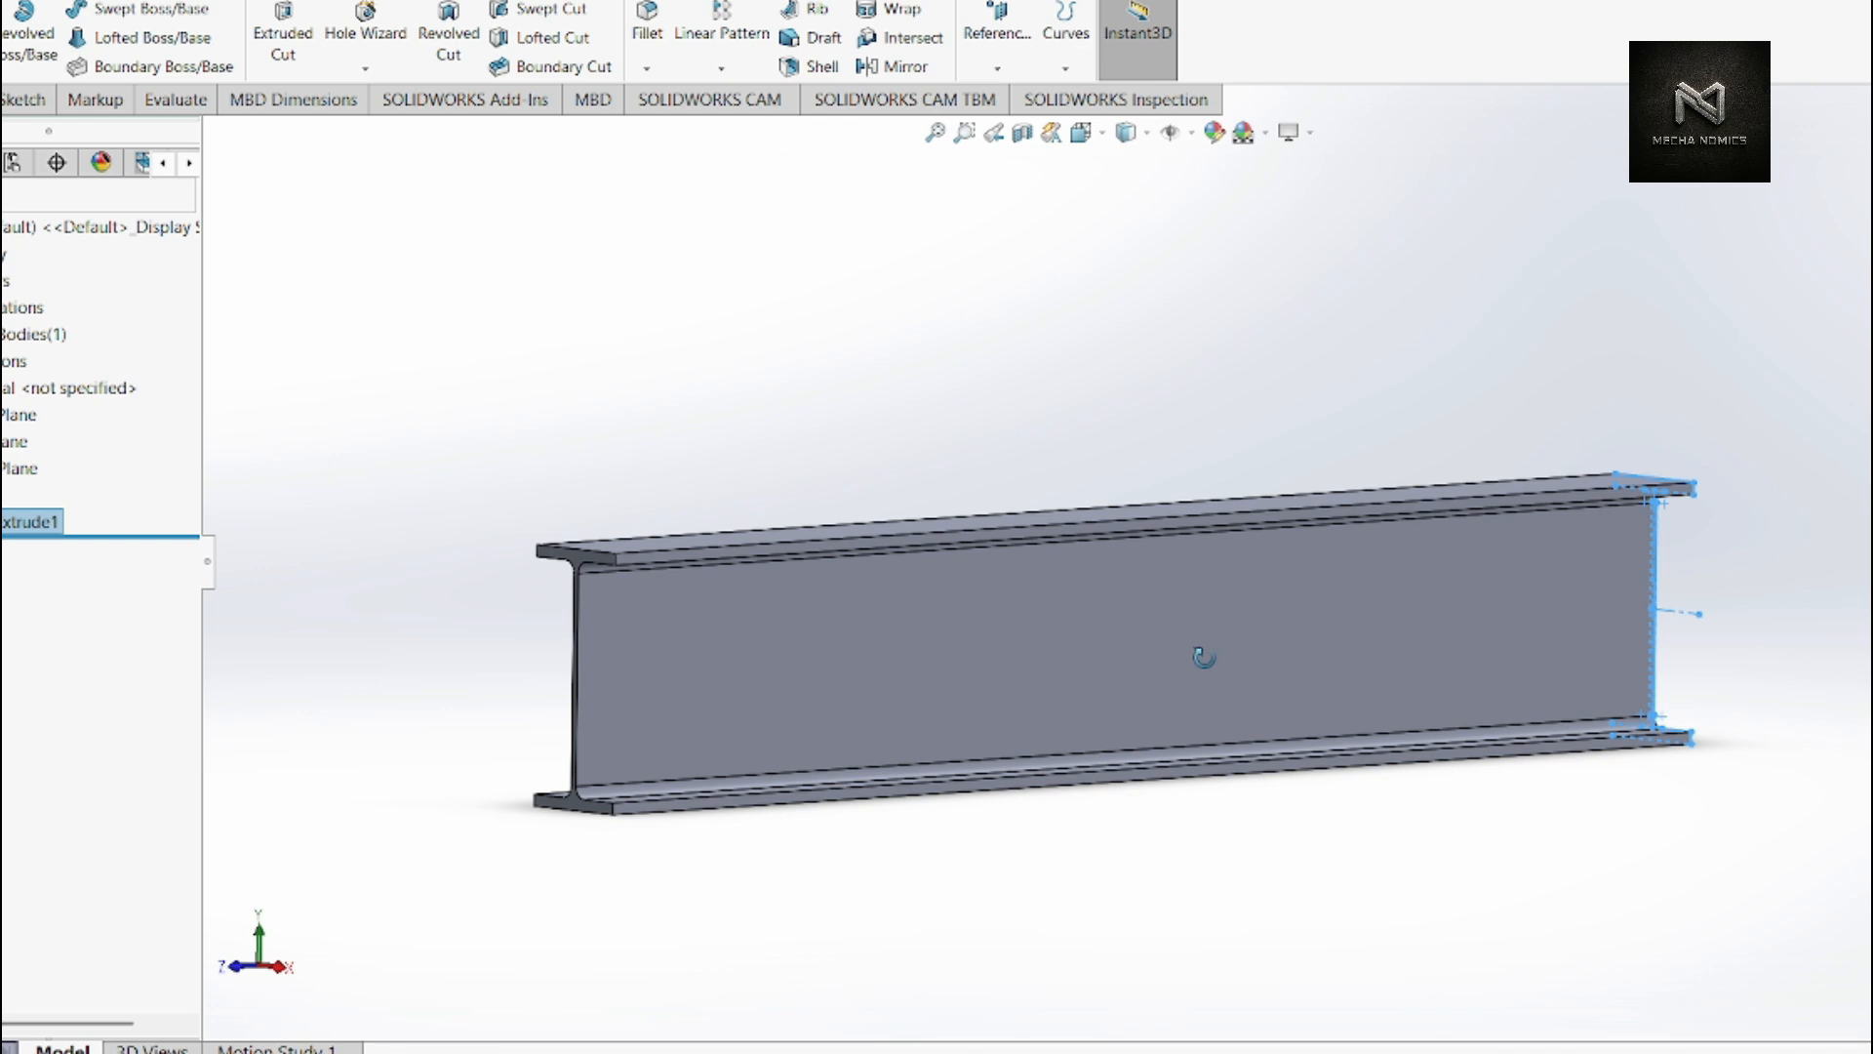
{"action": "middle_click_drag", "start_coordinate": [1204, 656], "coordinate": [1233, 657]}
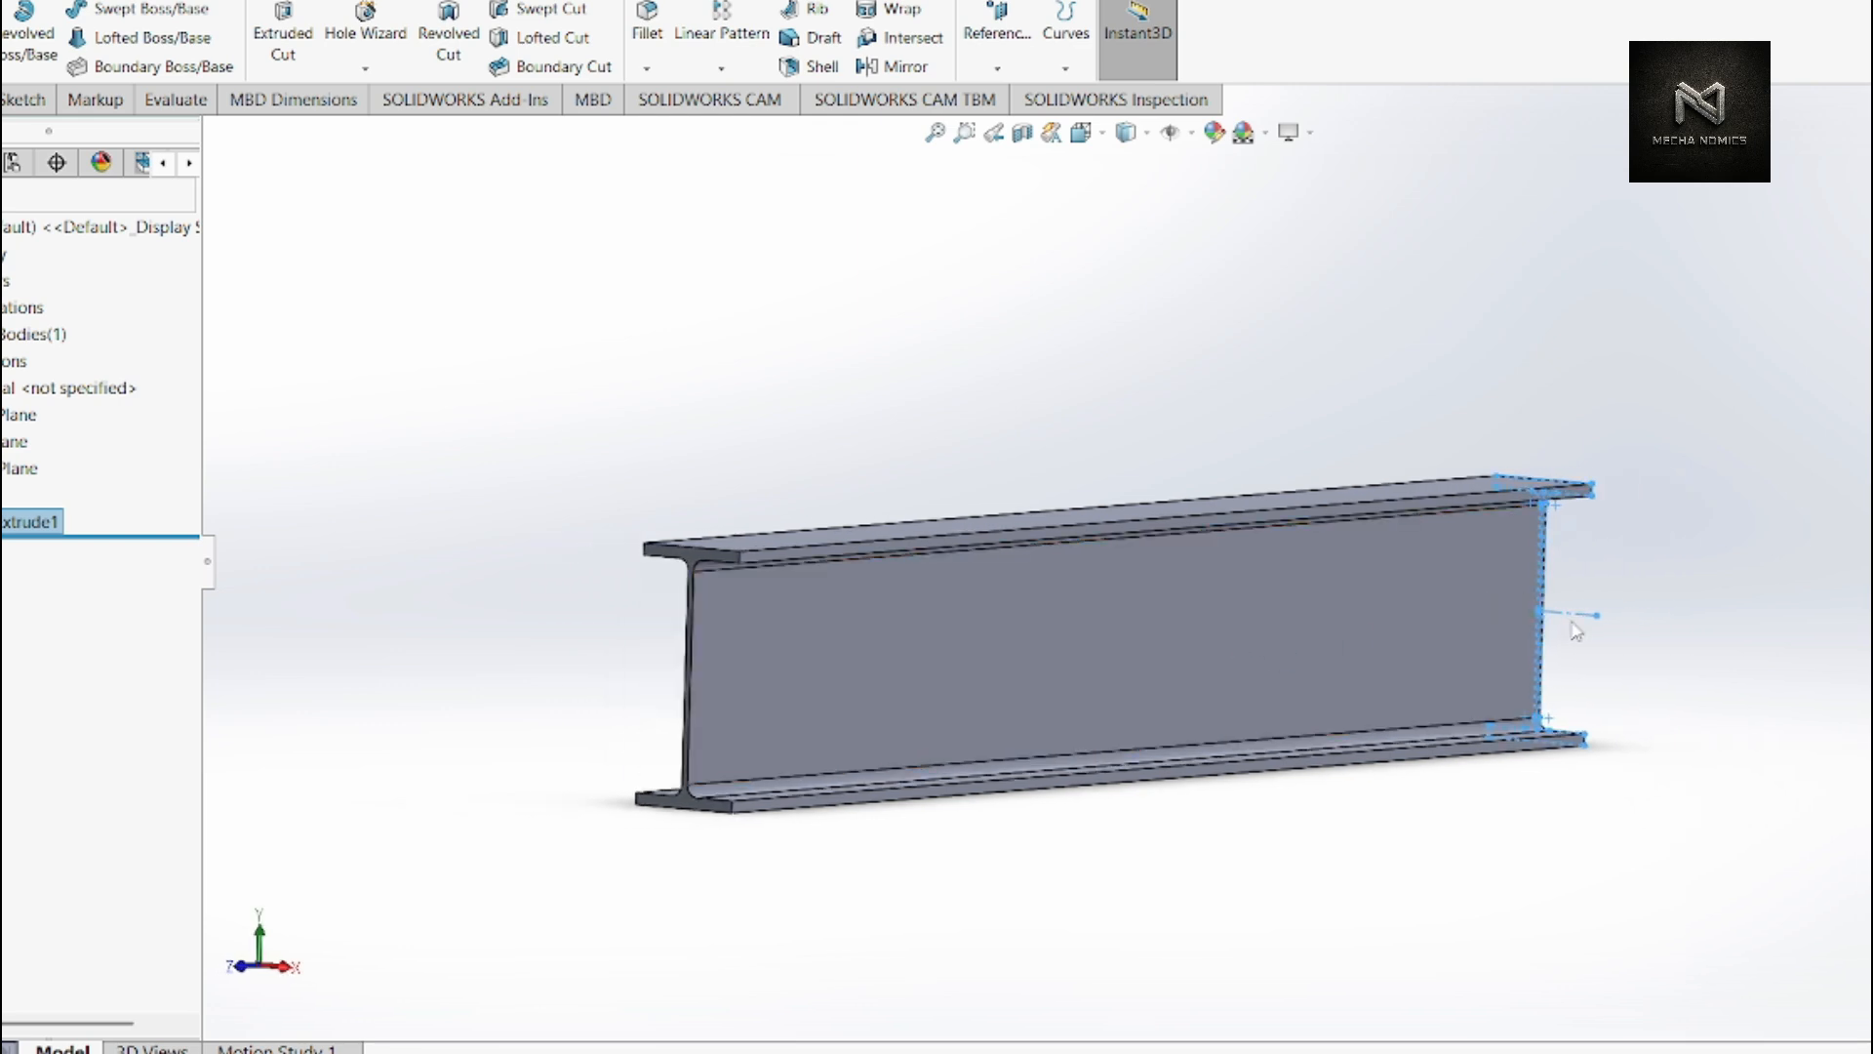
{"action": "middle_click_drag", "start_coordinate": [1572, 627], "coordinate": [1224, 723]}
{"action": "scroll", "coordinate": [1180, 610], "scroll_direction": "down", "scroll_amount": 6}
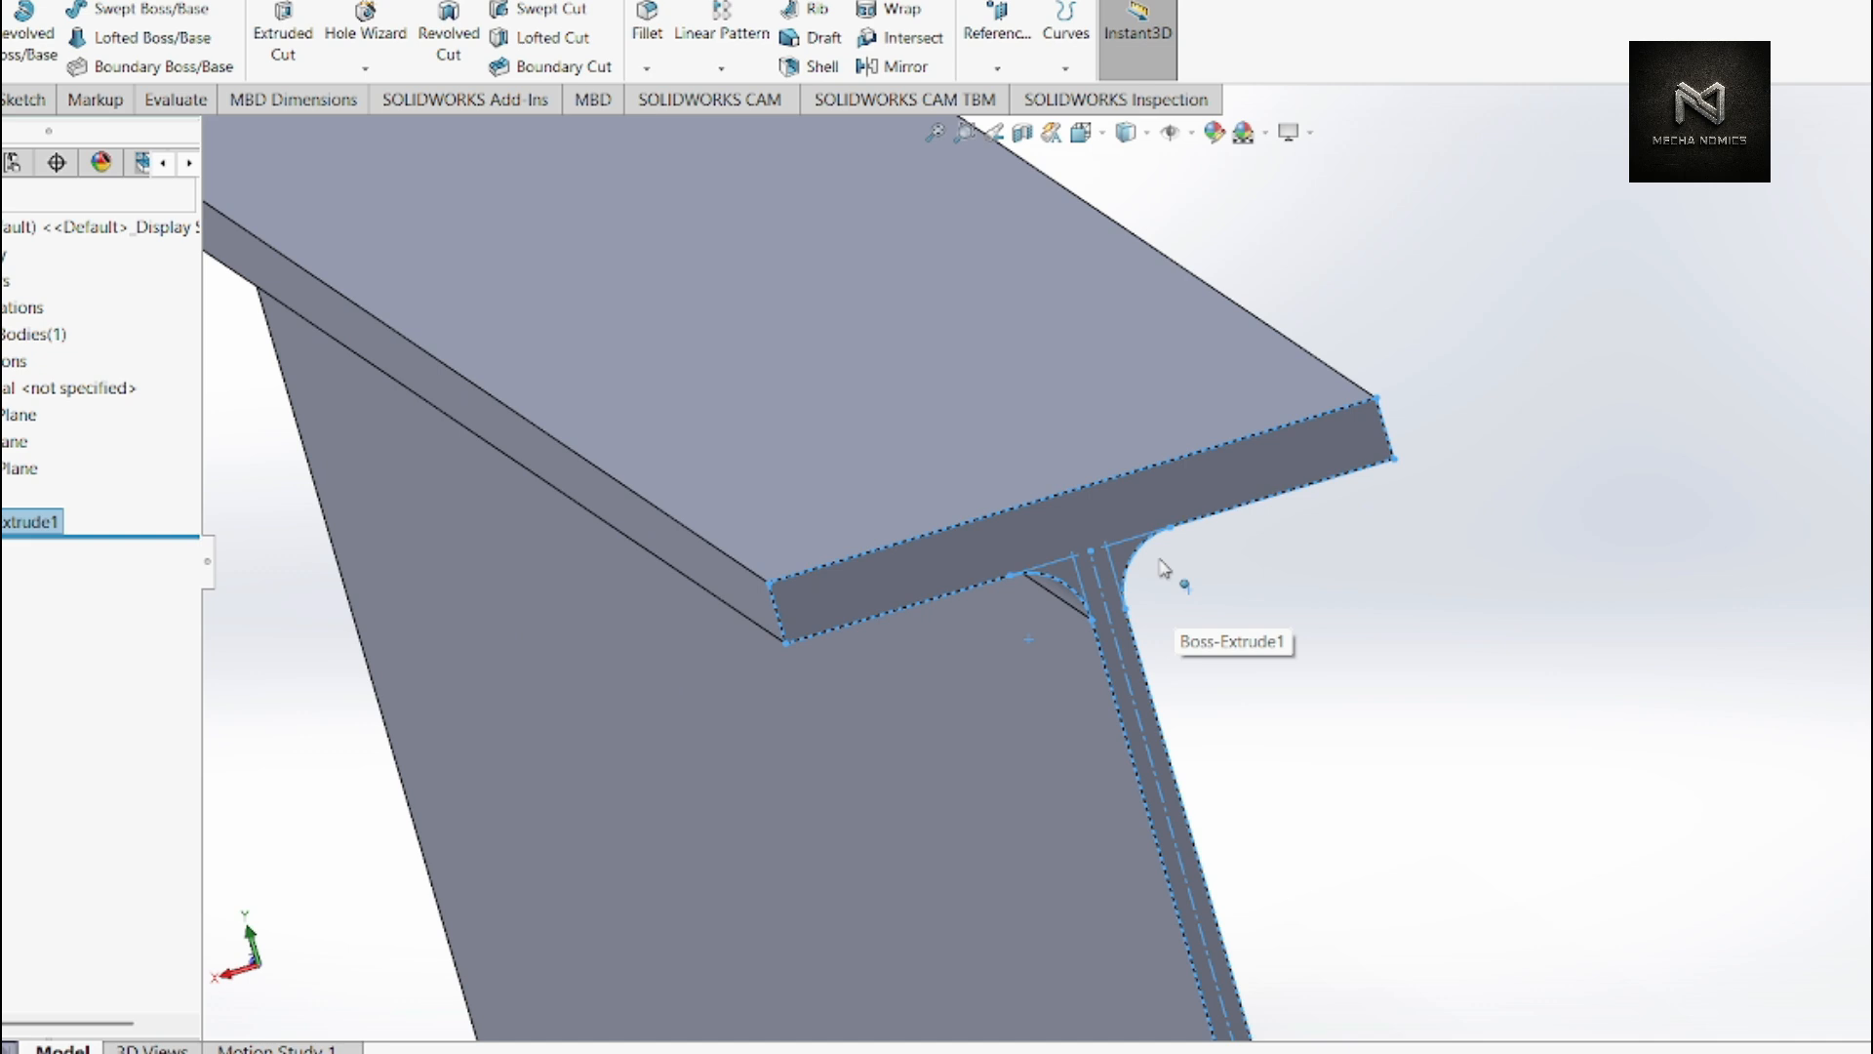
{"action": "scroll", "coordinate": [1164, 568], "scroll_direction": "up", "scroll_amount": 8}
{"action": "middle_click_drag", "start_coordinate": [1184, 527], "coordinate": [1414, 589]}
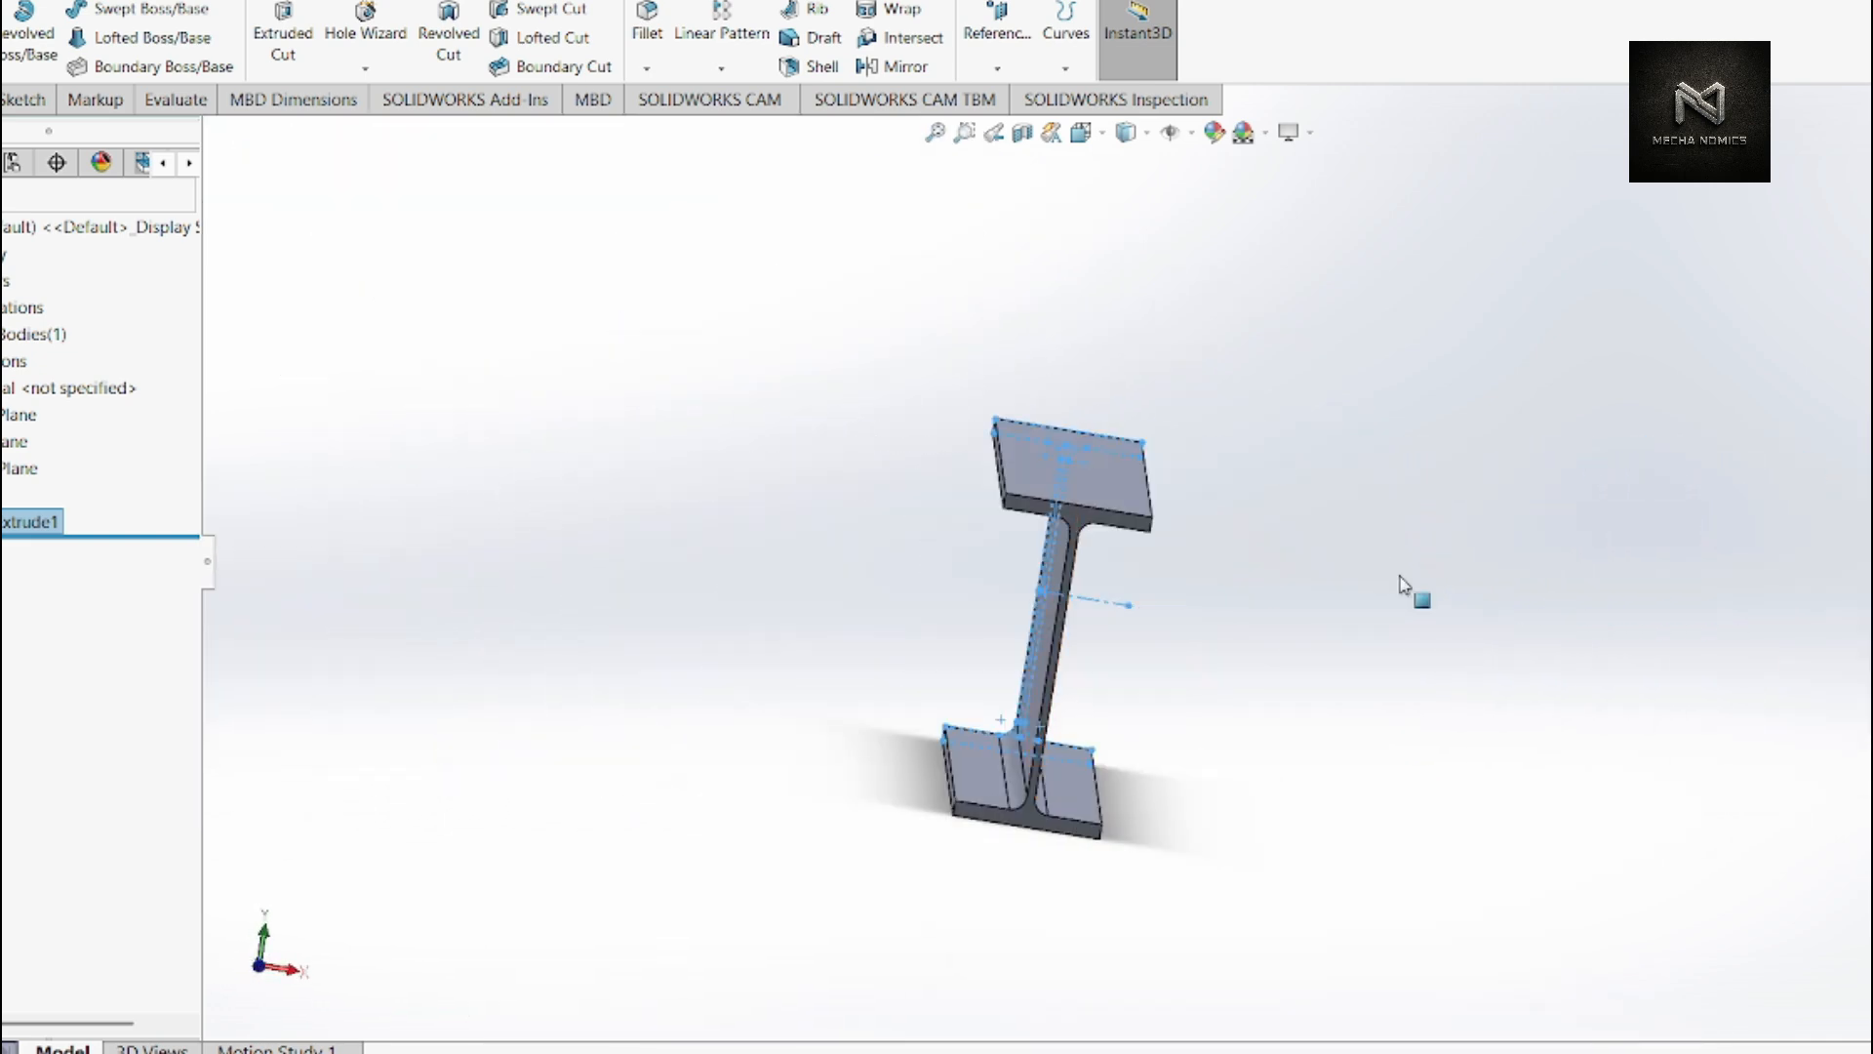
{"action": "scroll", "coordinate": [1185, 532], "scroll_direction": "down", "scroll_amount": 5}
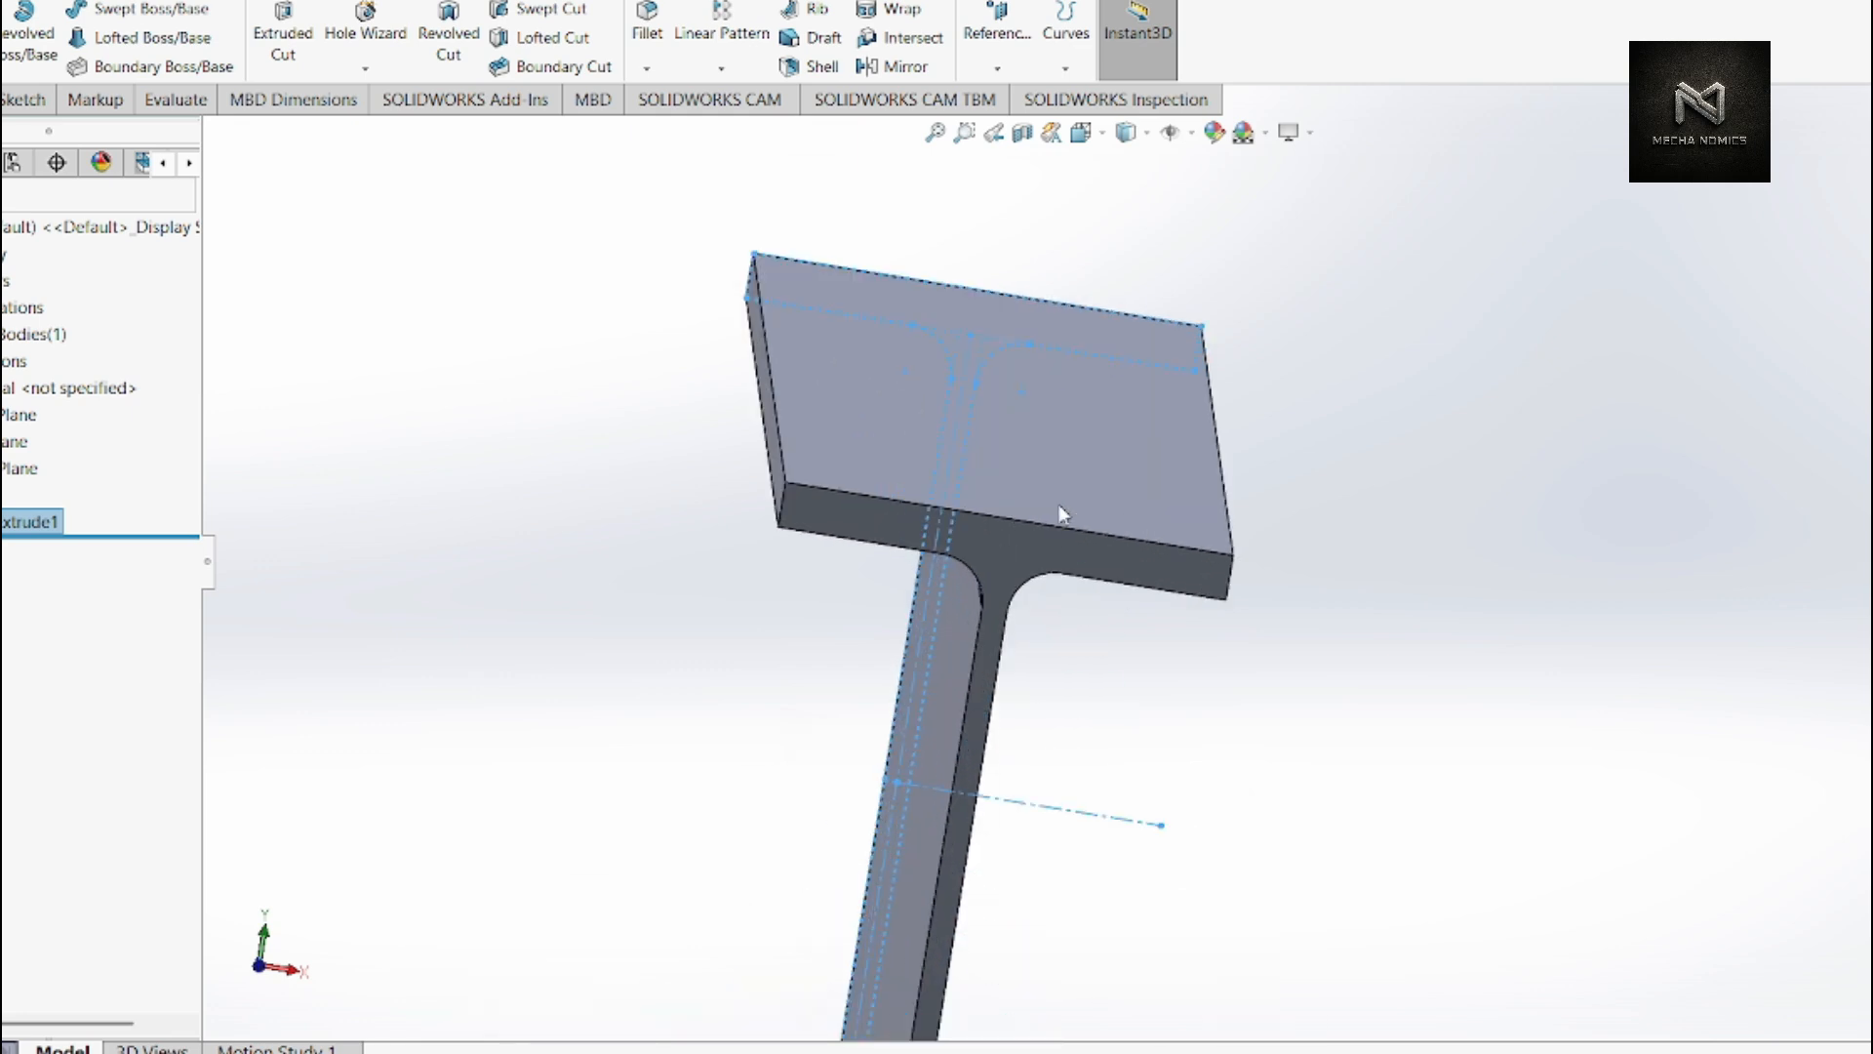
{"action": "scroll", "coordinate": [1206, 841], "scroll_direction": "up", "scroll_amount": 5}
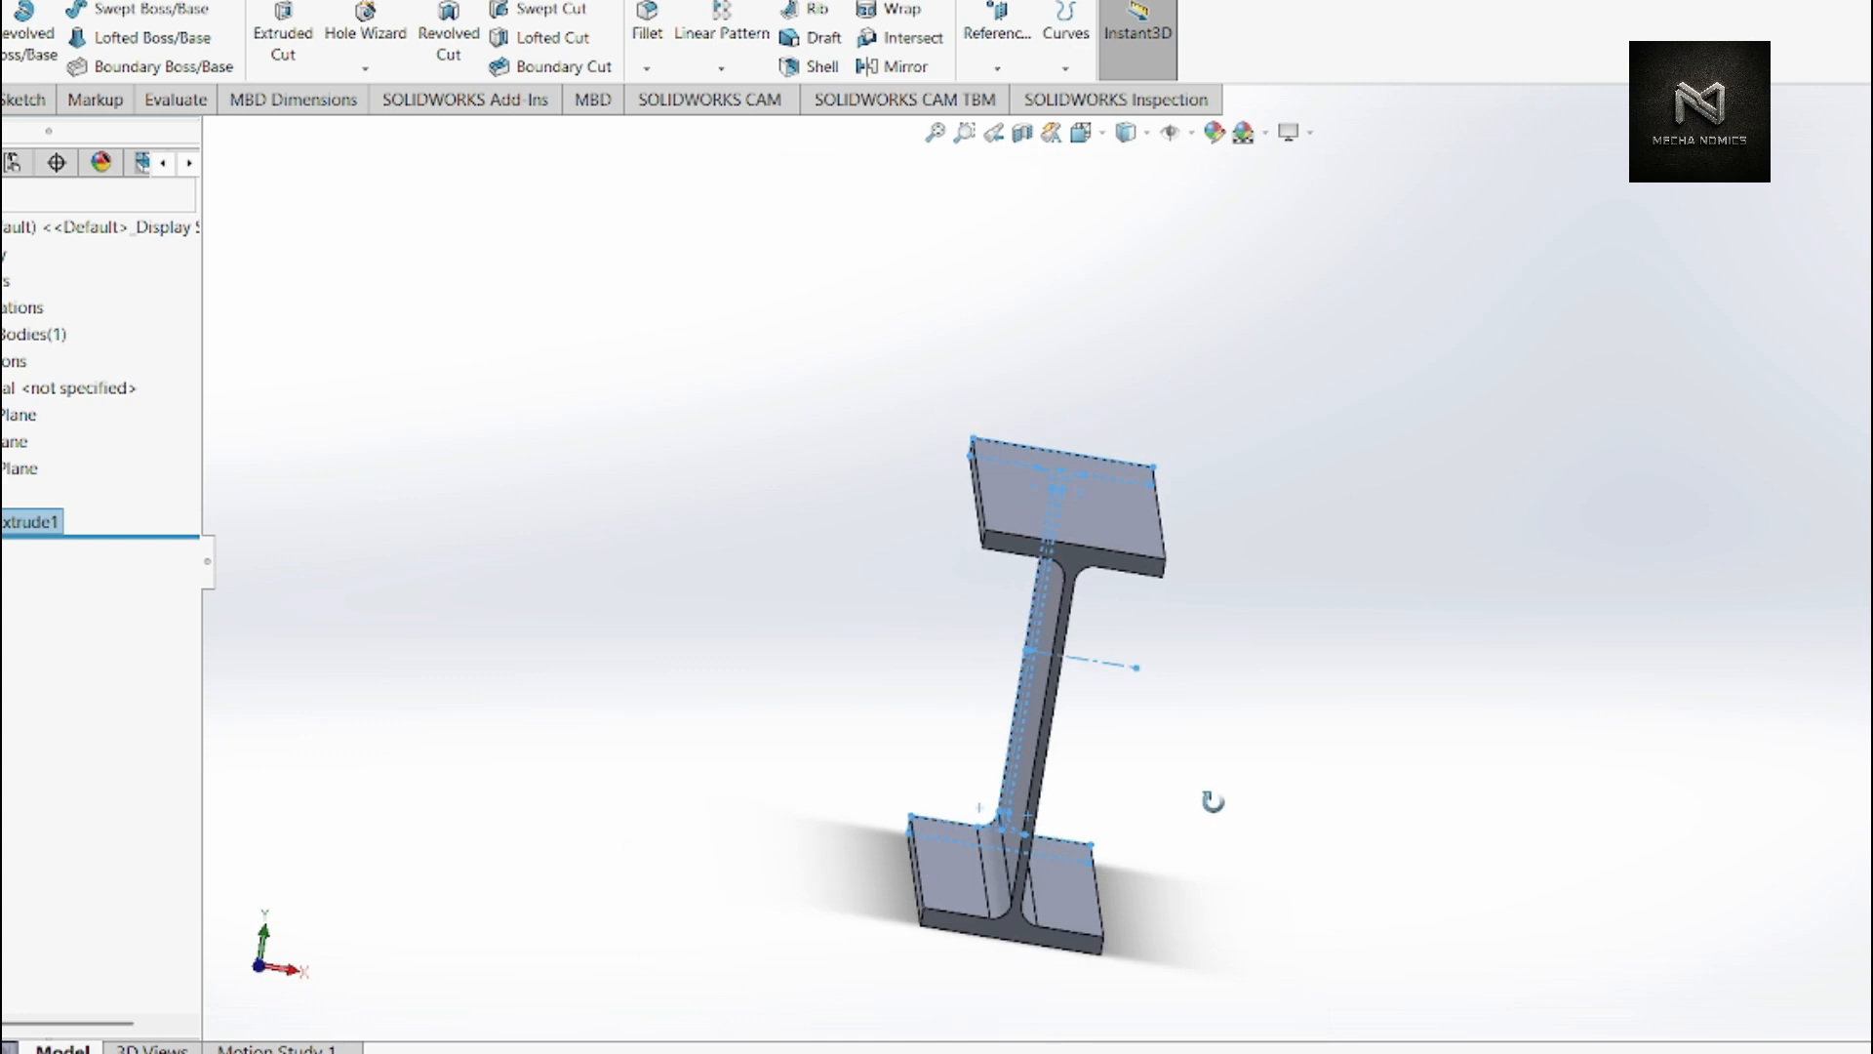